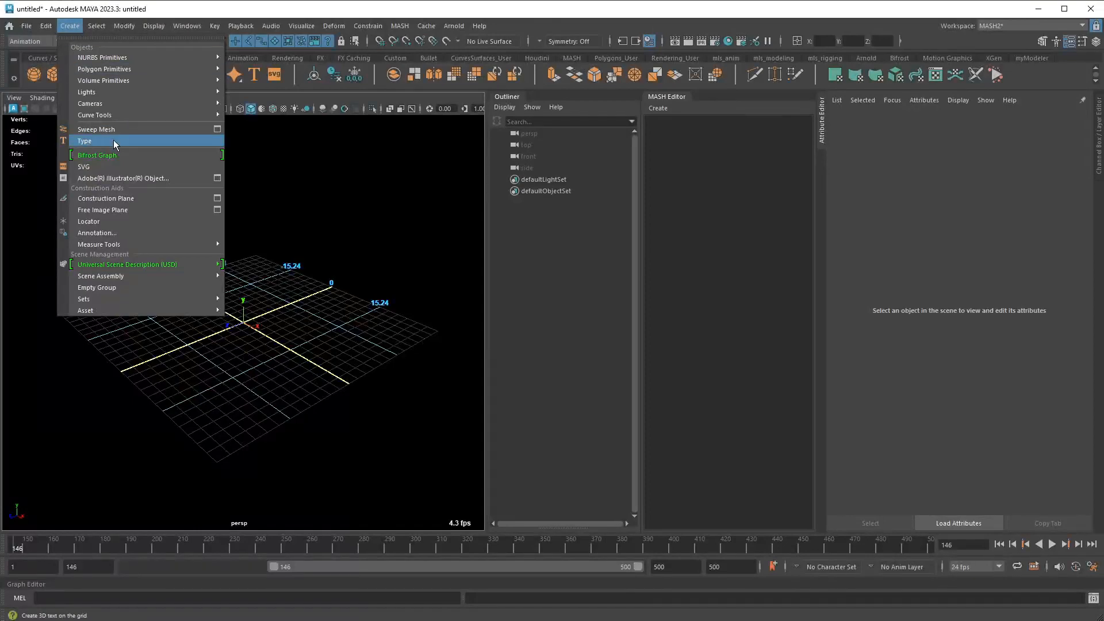
# Create a 3D type object and set its text to FORM
pyautogui.click(123, 142)
pyautogui.keyDown('alt'); pyautogui.moveTo(358, 288); pyautogui.dragTo(370, 243); pyautogui.keyUp('alt')
pyautogui.tripleClick(854, 195)
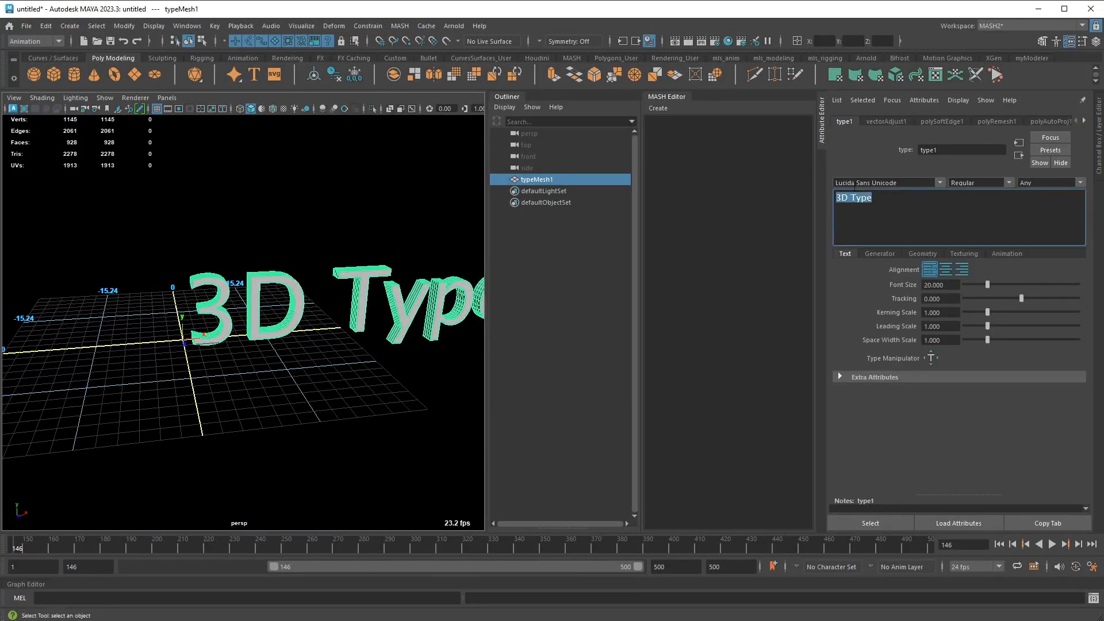
pyautogui.write('FORM')
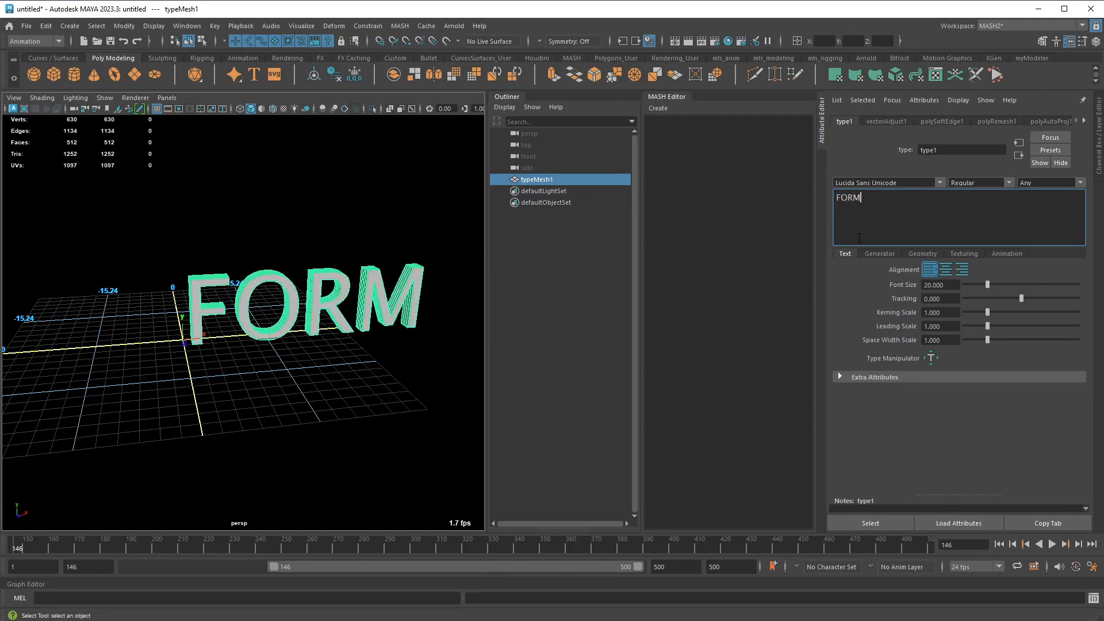
# Change the type object's font to Lato Black
pyautogui.keyDown('alt'); pyautogui.moveTo(416, 352); pyautogui.dragTo(377, 363); pyautogui.keyUp('alt')
pyautogui.keyDown('alt'); pyautogui.moveTo(377, 364); pyautogui.dragTo(412, 353, button='right'); pyautogui.keyUp('alt')
pyautogui.keyDown('alt'); pyautogui.moveTo(419, 349); pyautogui.dragTo(374, 372, button='middle'); pyautogui.keyUp('alt')
pyautogui.keyDown('alt'); pyautogui.moveTo(375, 372); pyautogui.dragTo(387, 409); pyautogui.keyUp('alt')
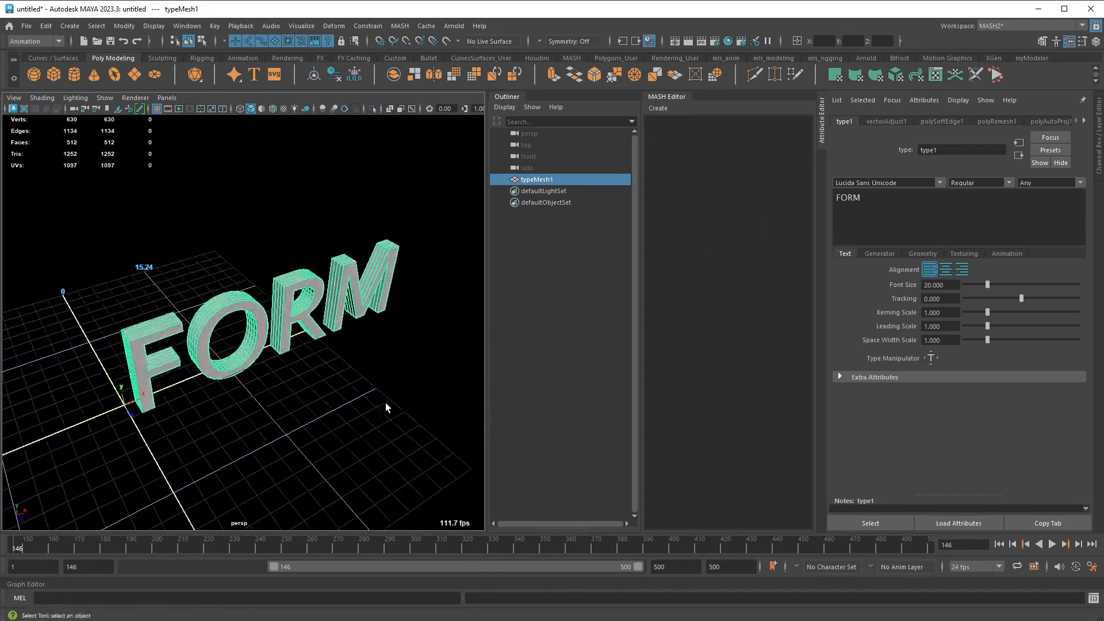
pyautogui.click(940, 182)
pyautogui.click(914, 180)
pyautogui.moveTo(898, 182); pyautogui.dragTo(825, 176)
pyautogui.write('gigill')
pyautogui.click(941, 183)
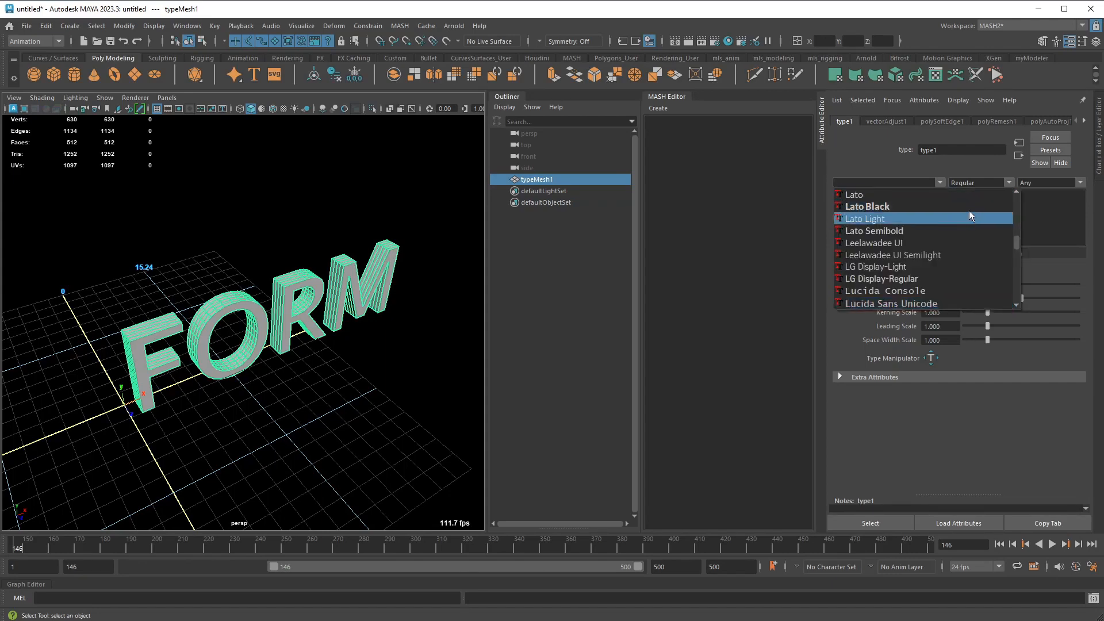
pyautogui.click(970, 208)
# Create a polygon cube at the origin and set its X, Y and Z scale to 0.1
pyautogui.keyDown('alt'); pyautogui.moveTo(447, 389); pyautogui.dragTo(423, 395); pyautogui.keyUp('alt')
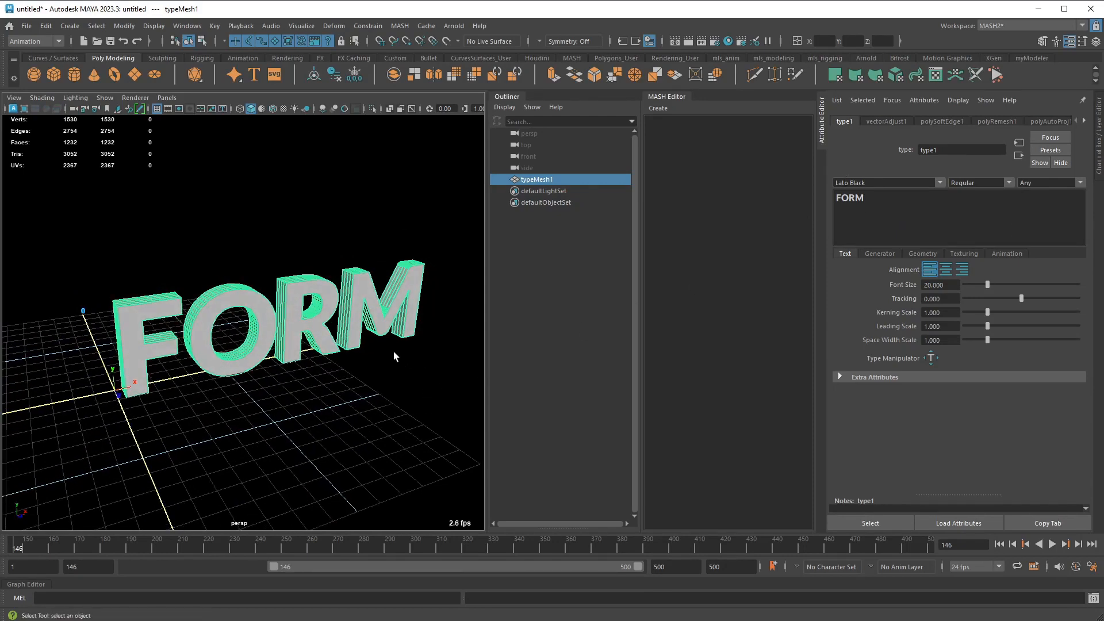
pyautogui.keyDown('alt'); pyautogui.moveTo(395, 353); pyautogui.dragTo(425, 335, button='middle'); pyautogui.keyUp('alt')
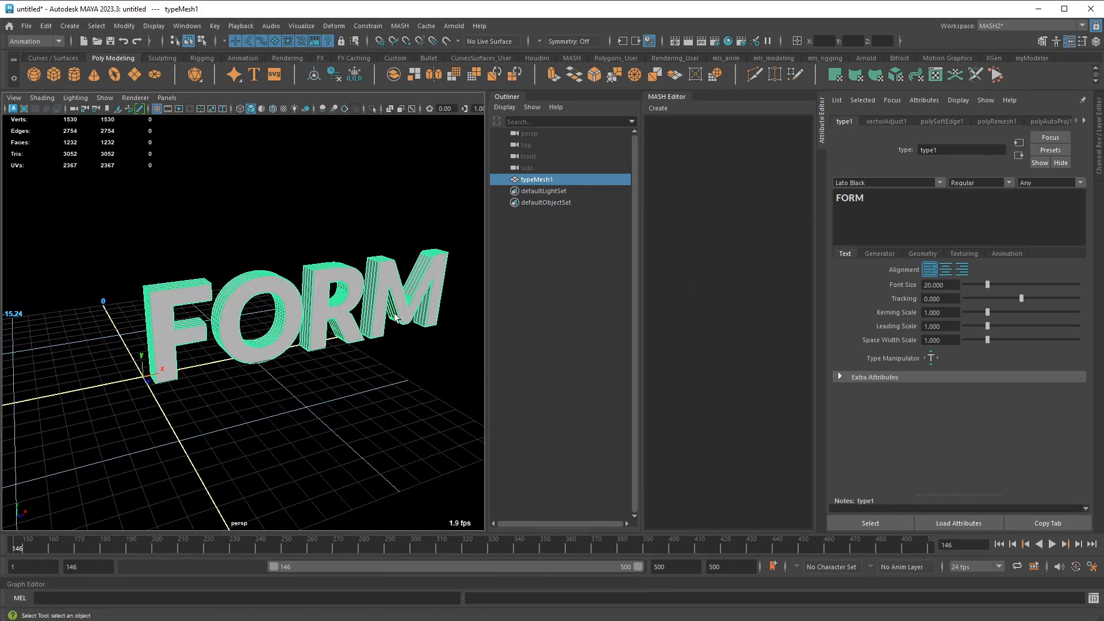
pyautogui.click(53, 74)
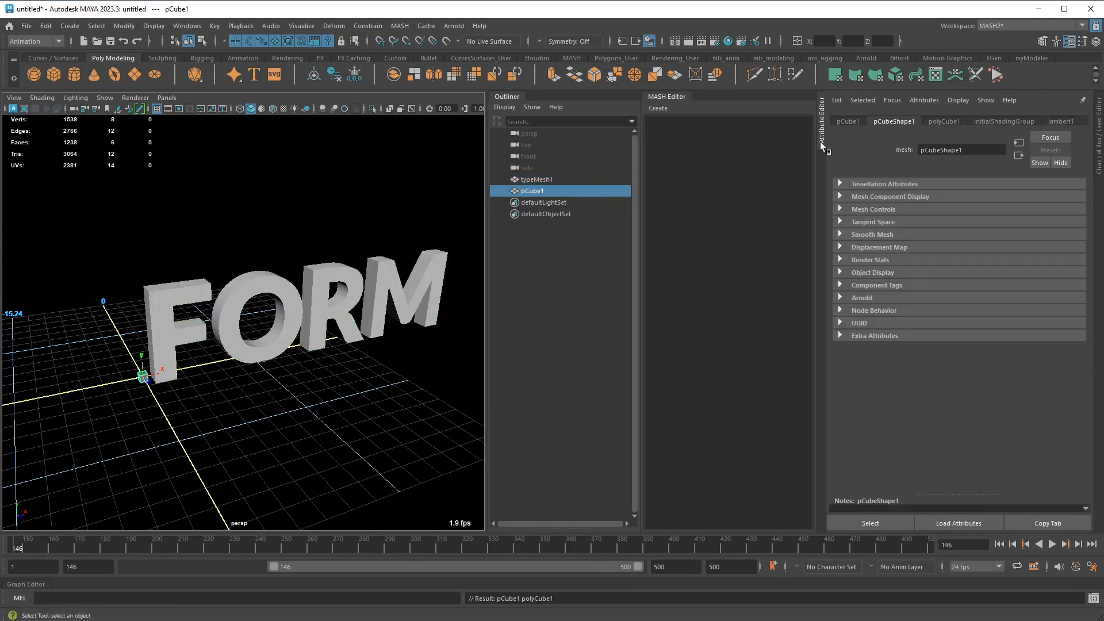
pyautogui.scroll(3, 382, 354)
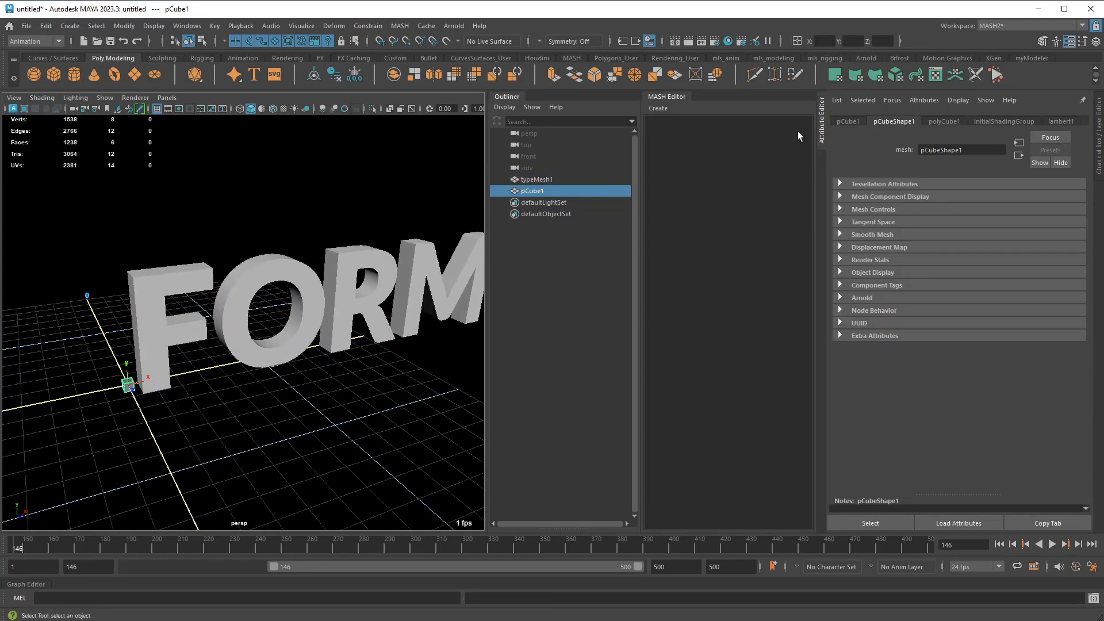
pyautogui.click(848, 121)
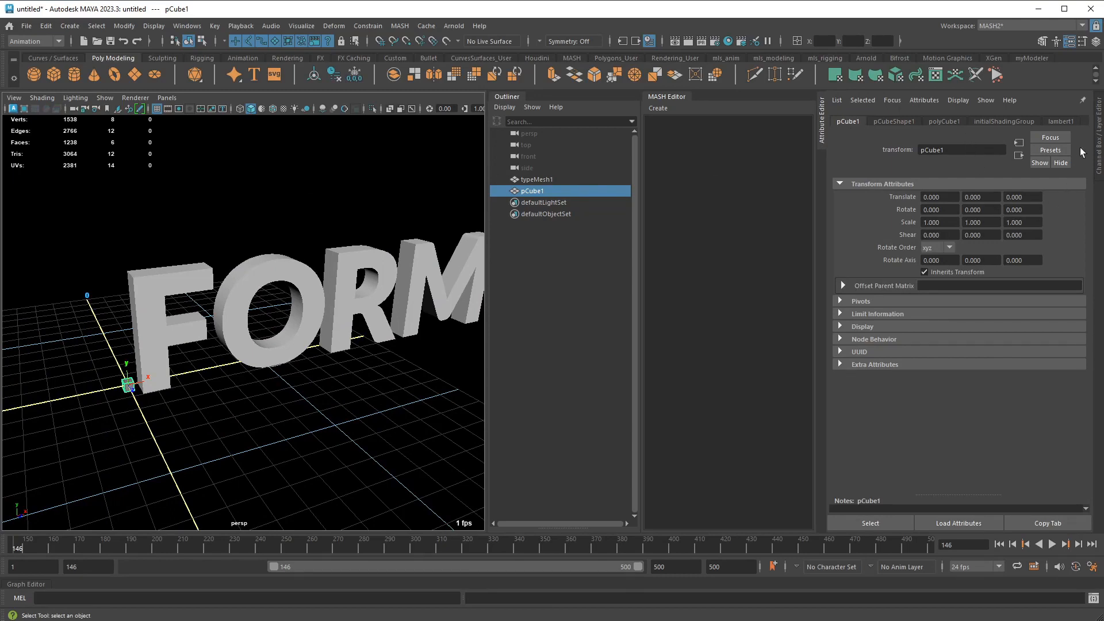
pyautogui.click(1099, 123)
pyautogui.moveTo(1076, 197); pyautogui.dragTo(1078, 212)
pyautogui.write('0.1')
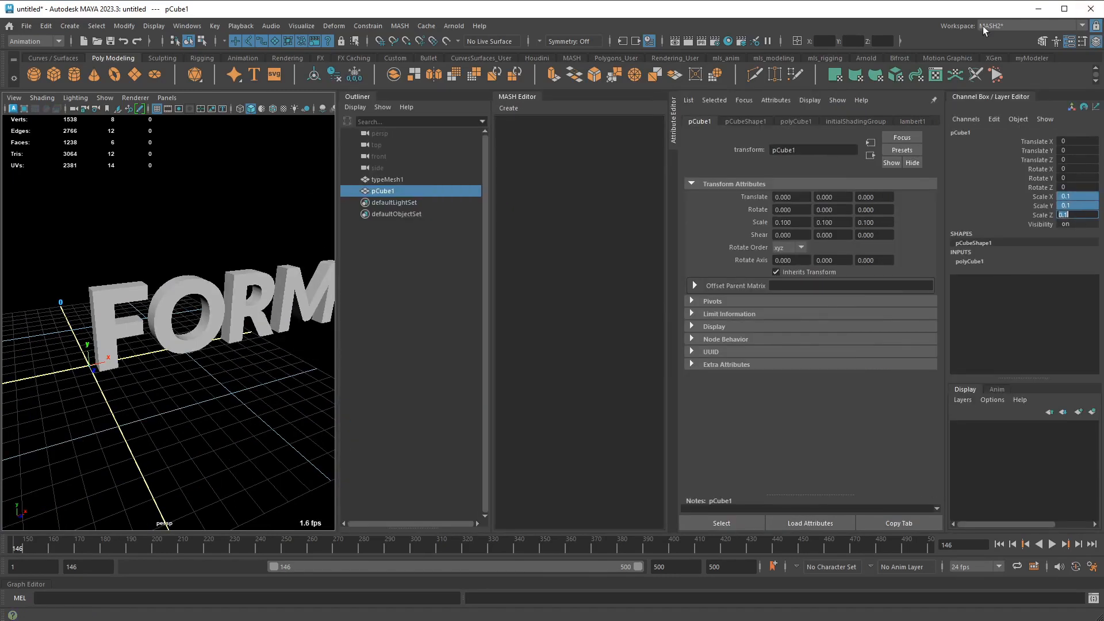
pyautogui.press('Return')
# Frame the small cube and assign it a new Arnold aiStandardSurface material
pyautogui.keyDown('alt'); pyautogui.moveTo(273, 391); pyautogui.dragTo(282, 391); pyautogui.keyUp('alt')
pyautogui.click(397, 181)
pyautogui.click(403, 188)
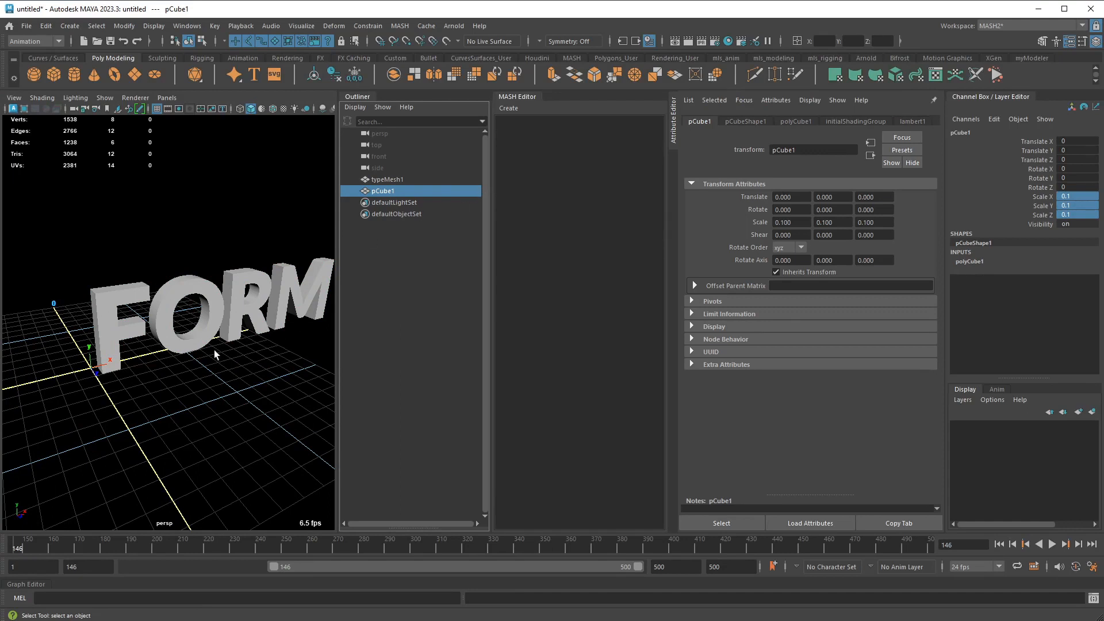
pyautogui.press('f')
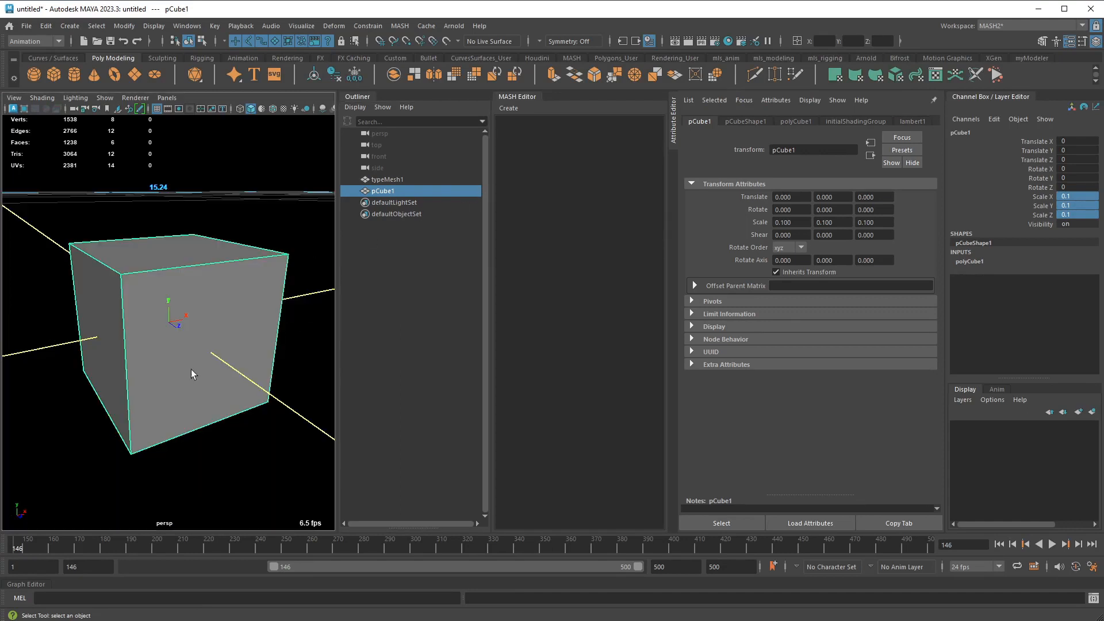
pyautogui.rightClick(199, 323)
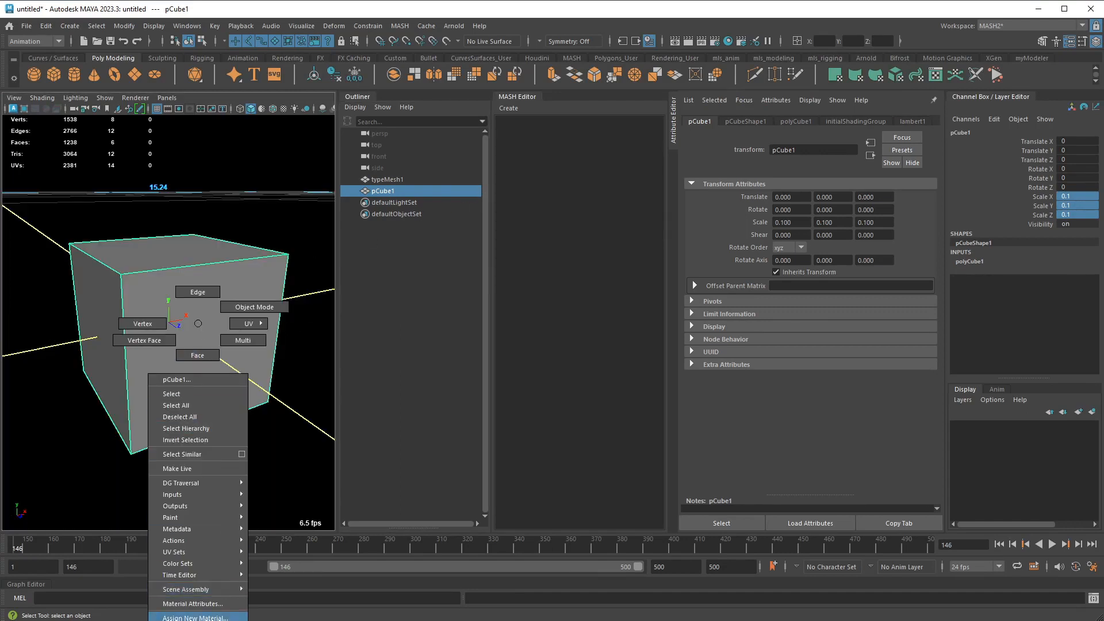
pyautogui.click(228, 618)
pyautogui.click(358, 228)
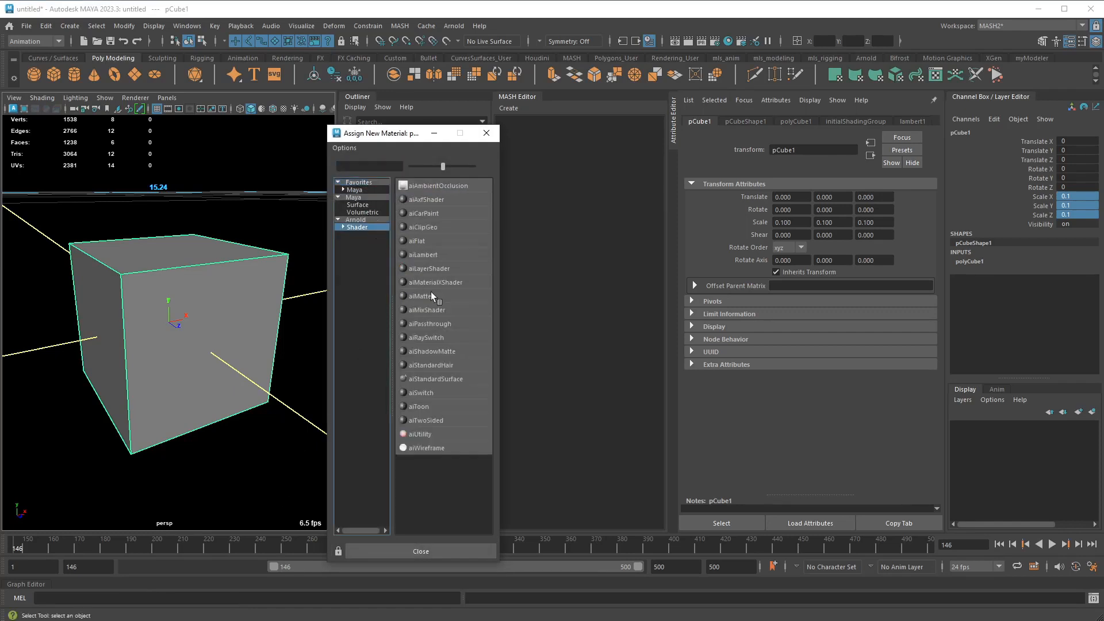
pyautogui.click(452, 373)
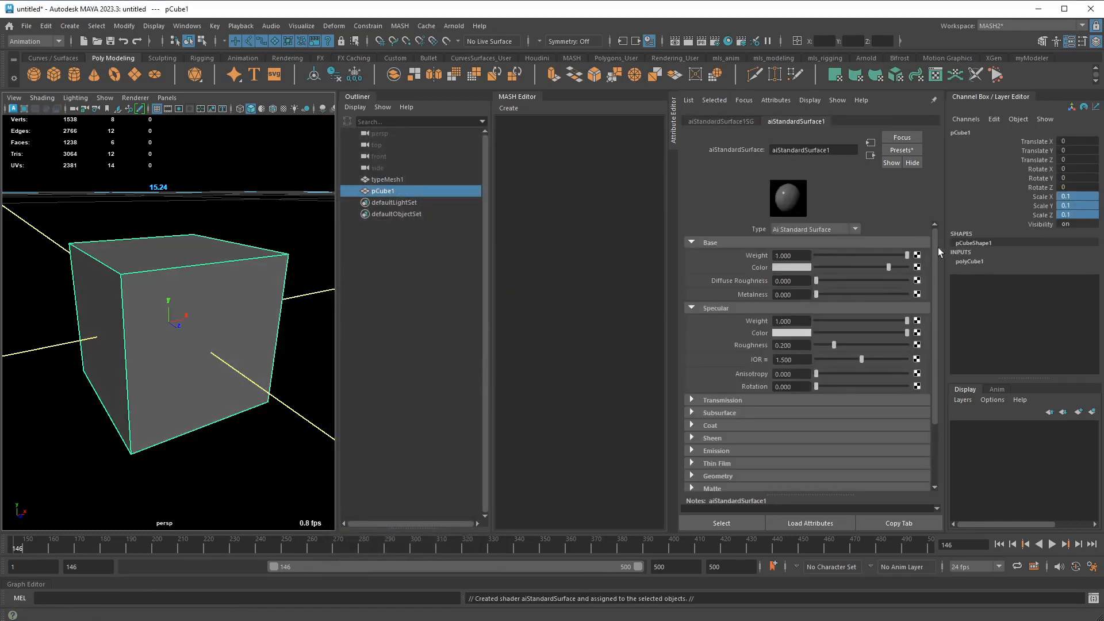
# Make the cube material's base color cyan, and set its emission weight to 1 with a cyan emission color
pyautogui.click(805, 268)
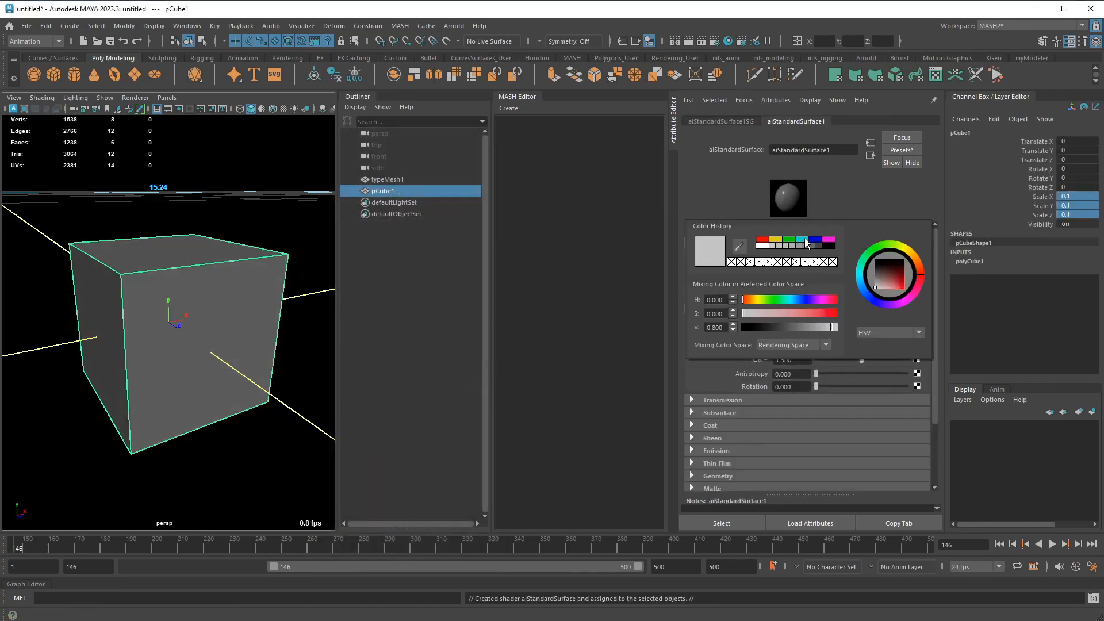
pyautogui.click(805, 238)
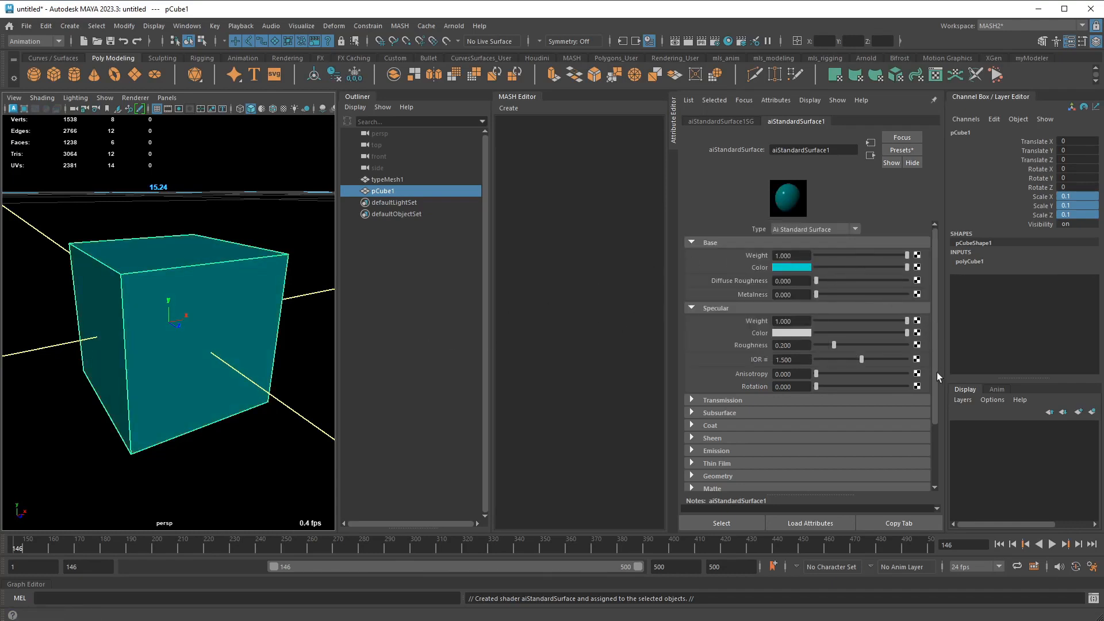
pyautogui.moveTo(936, 378); pyautogui.dragTo(927, 445)
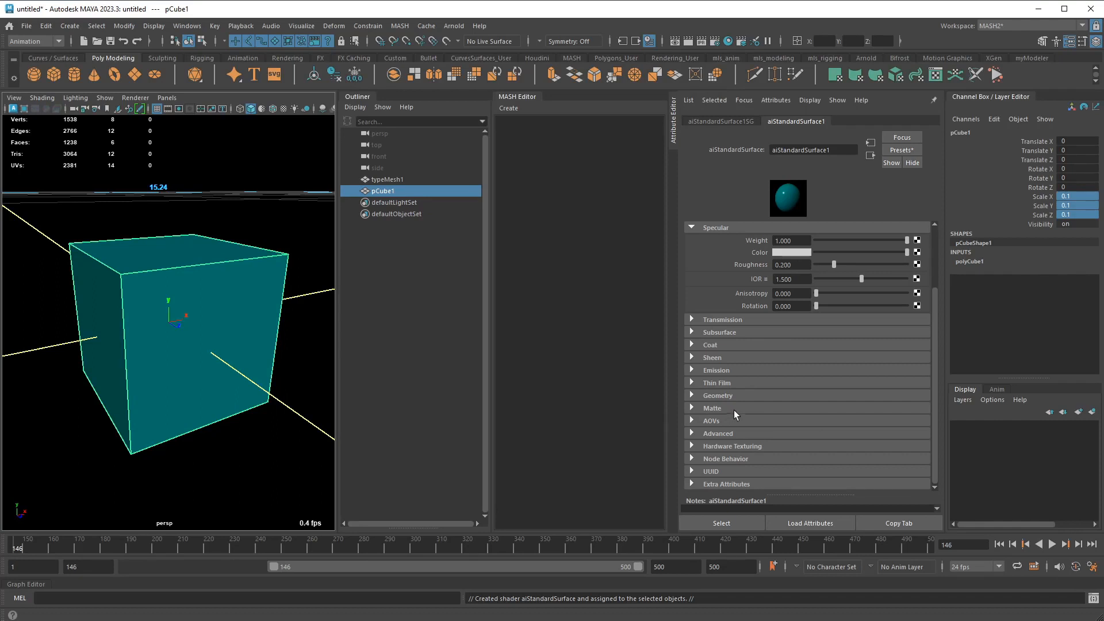
pyautogui.click(732, 372)
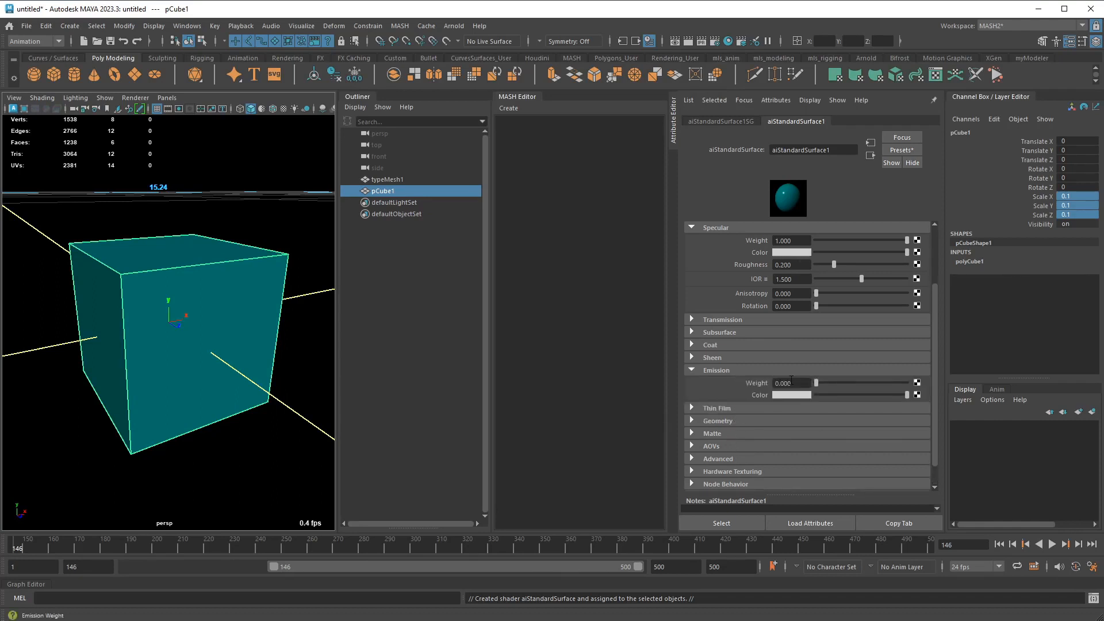
pyautogui.moveTo(815, 383); pyautogui.dragTo(930, 388)
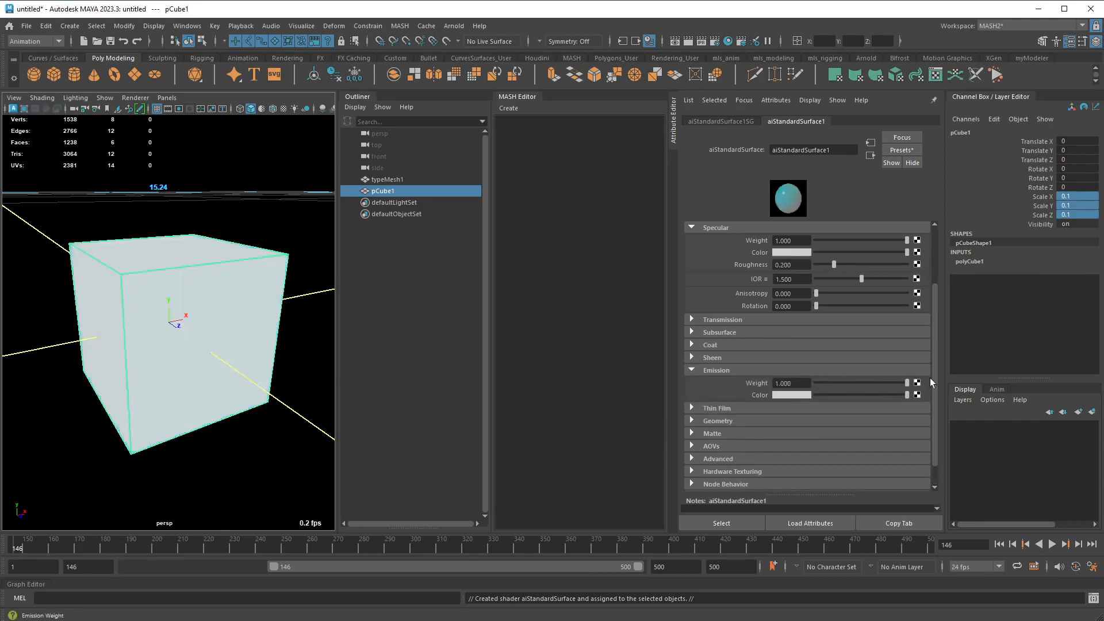
pyautogui.click(803, 395)
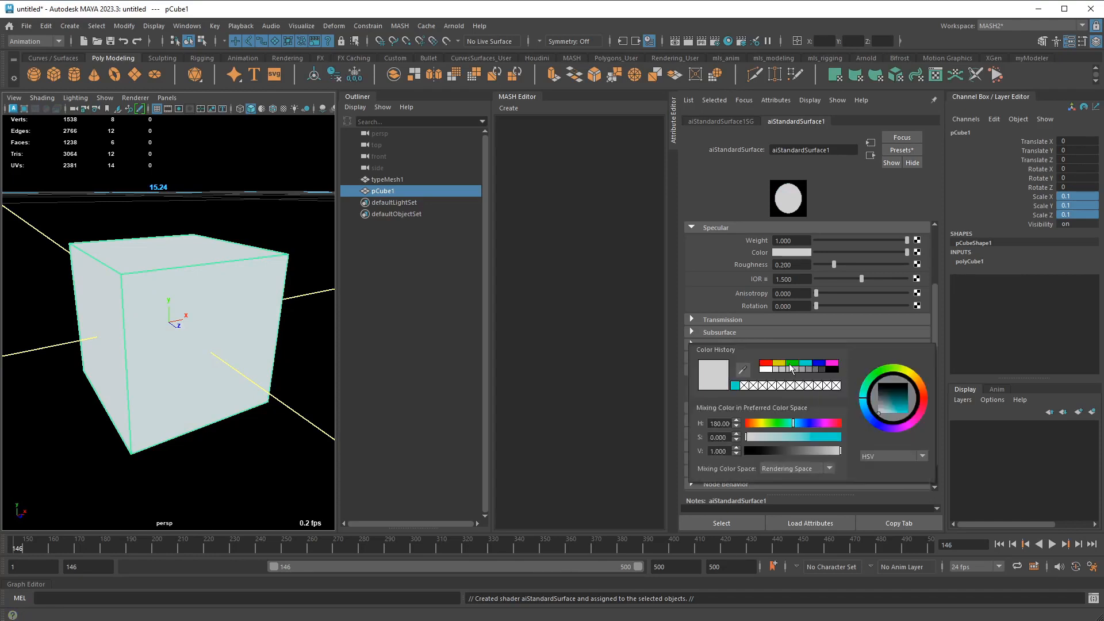
pyautogui.click(806, 365)
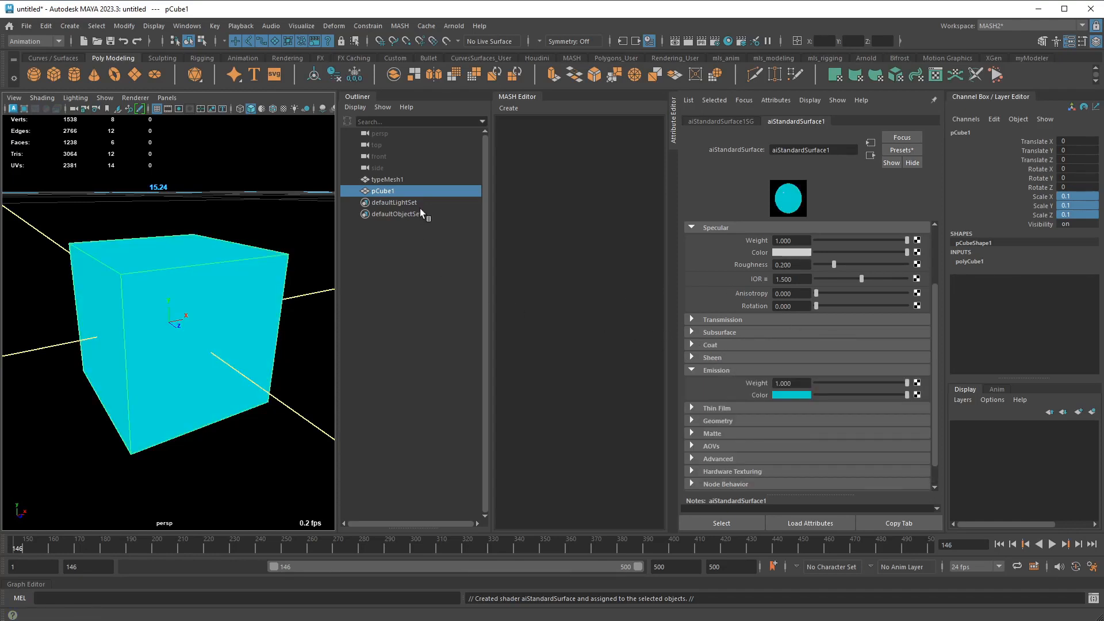
# Create a MASH network named MASH_03 from the cube
pyautogui.click(423, 183)
pyautogui.click(428, 190)
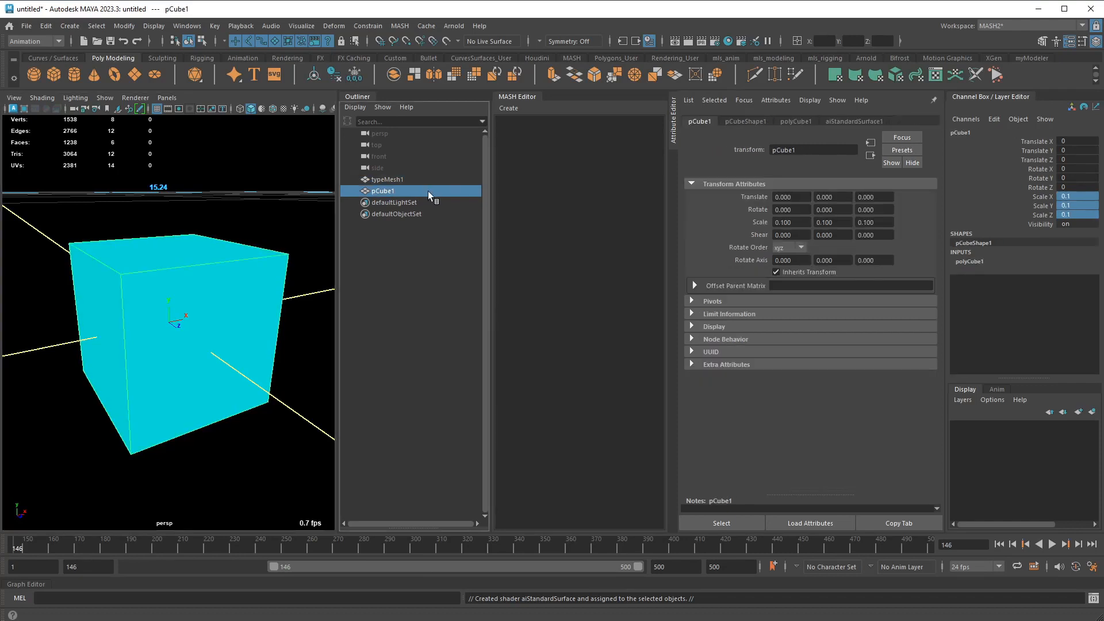
pyautogui.click(514, 108)
pyautogui.click(519, 121)
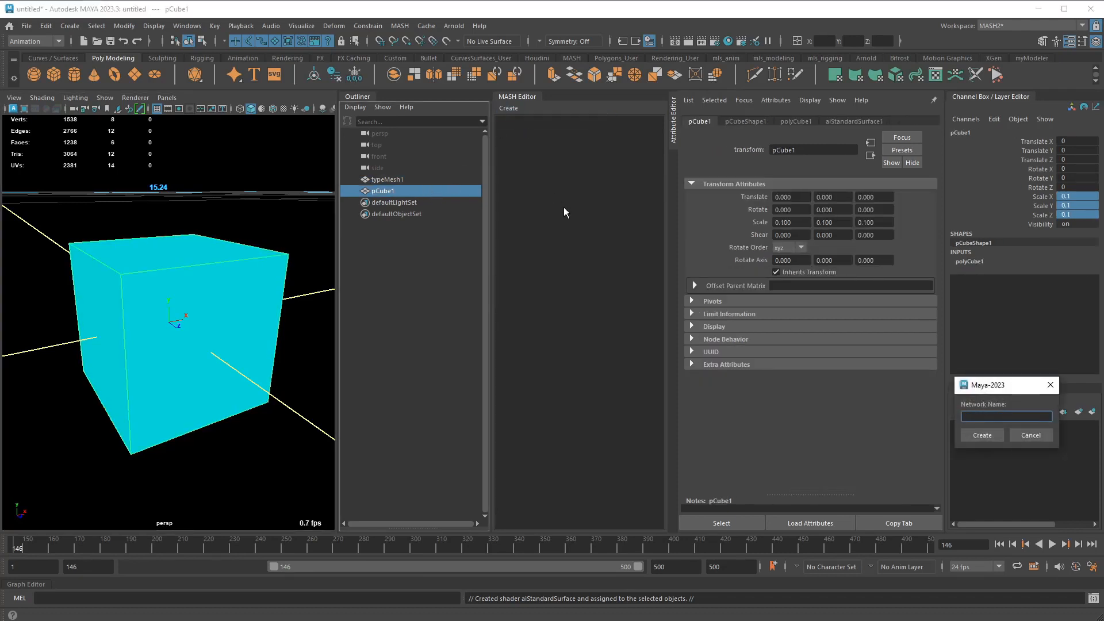
pyautogui.moveTo(964, 387); pyautogui.dragTo(529, 286)
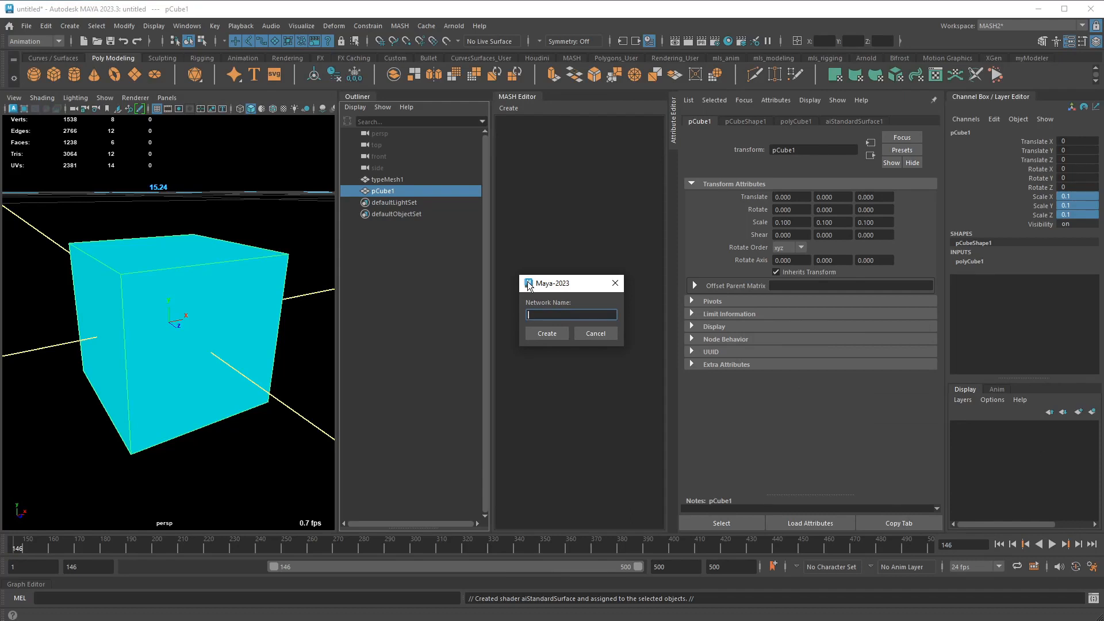
pyautogui.write('MASH_03')
pyautogui.press('Return')
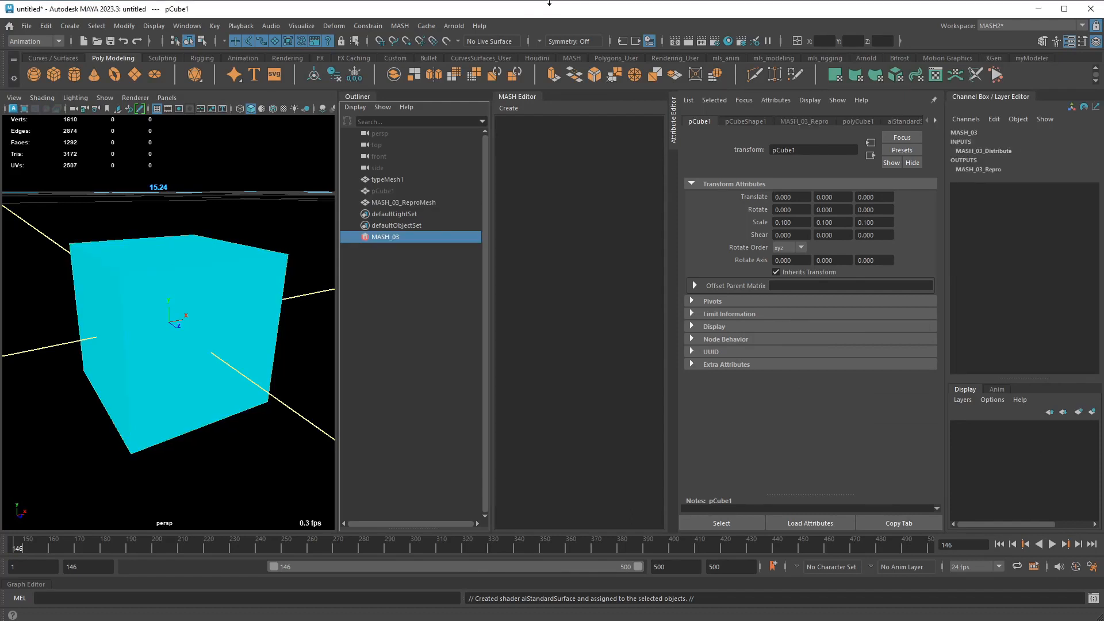
# Set the number of points in the MASH network's Distribute node to 15000
pyautogui.click(566, 139)
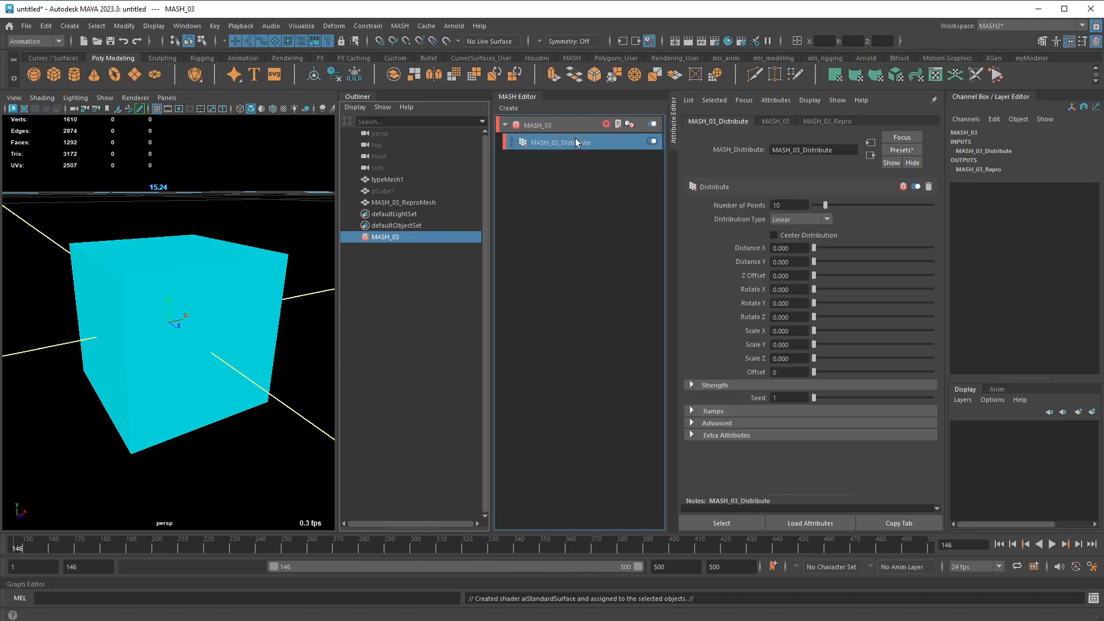
pyautogui.click(566, 126)
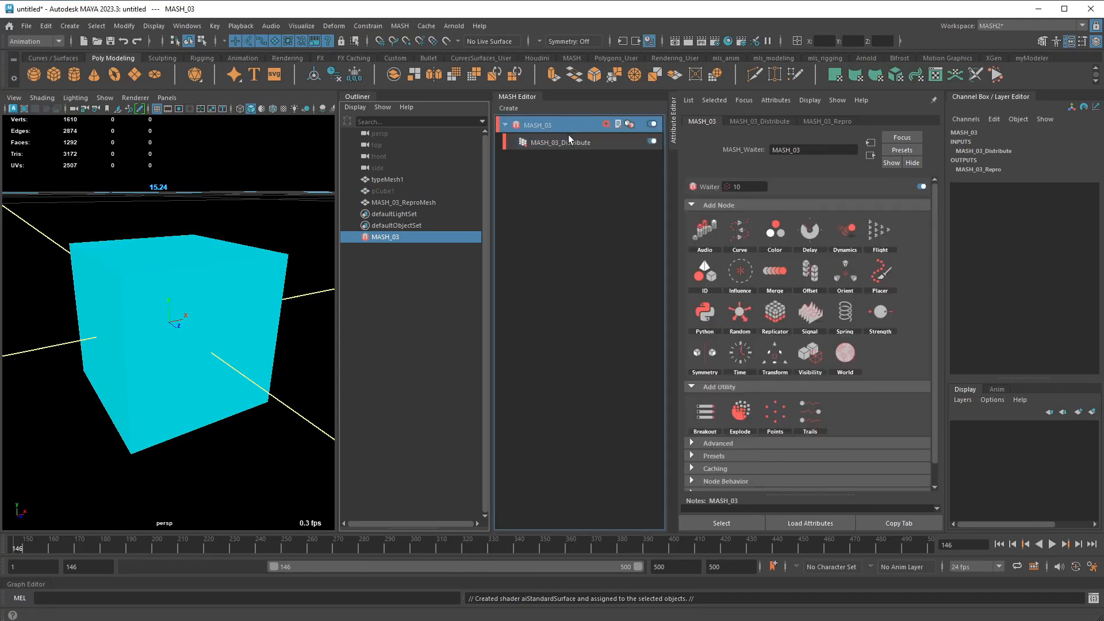
pyautogui.click(576, 144)
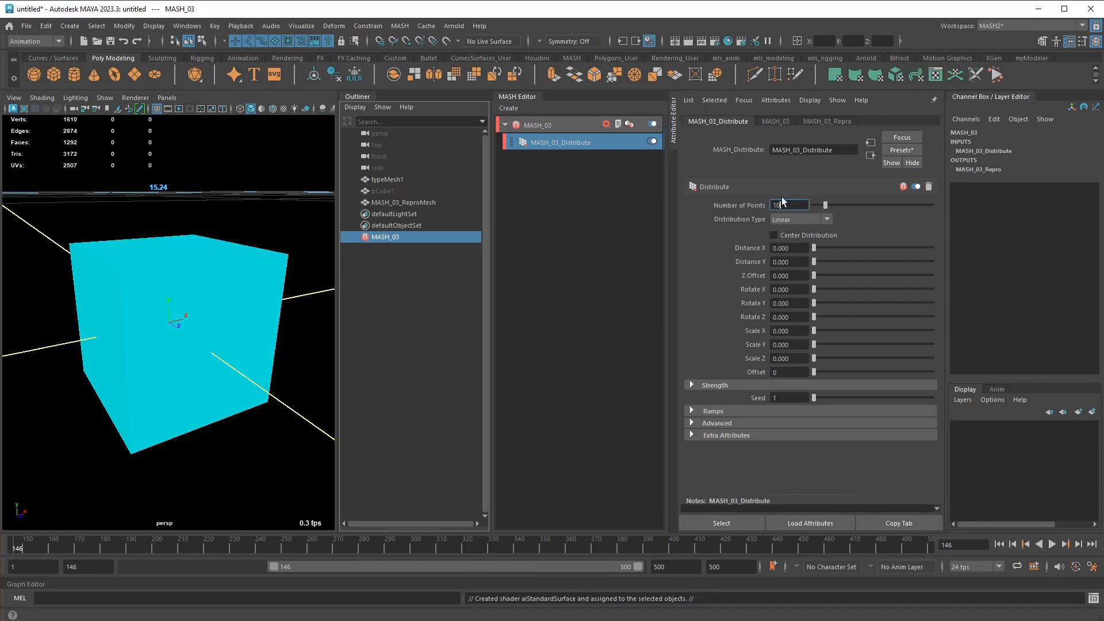
pyautogui.doubleClick(774, 206)
pyautogui.write('15000')
pyautogui.press('Return')
# Set the distribution type to Mesh and connect the FORM type mesh as the input mesh
pyautogui.click(796, 220)
pyautogui.click(792, 268)
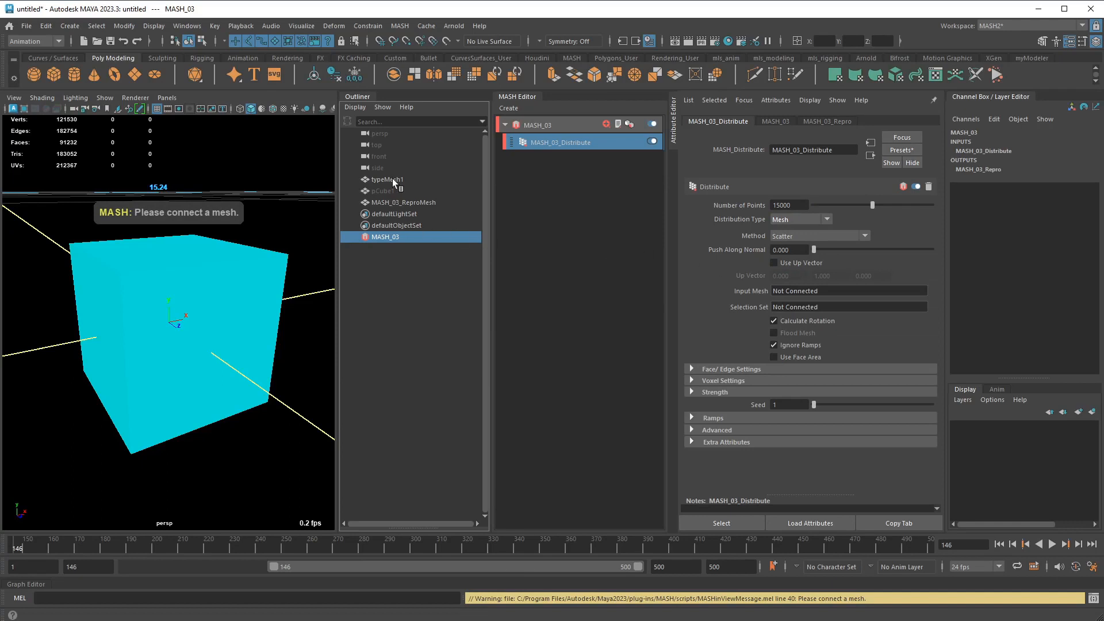
pyautogui.moveTo(393, 179); pyautogui.dragTo(796, 296, button='middle')
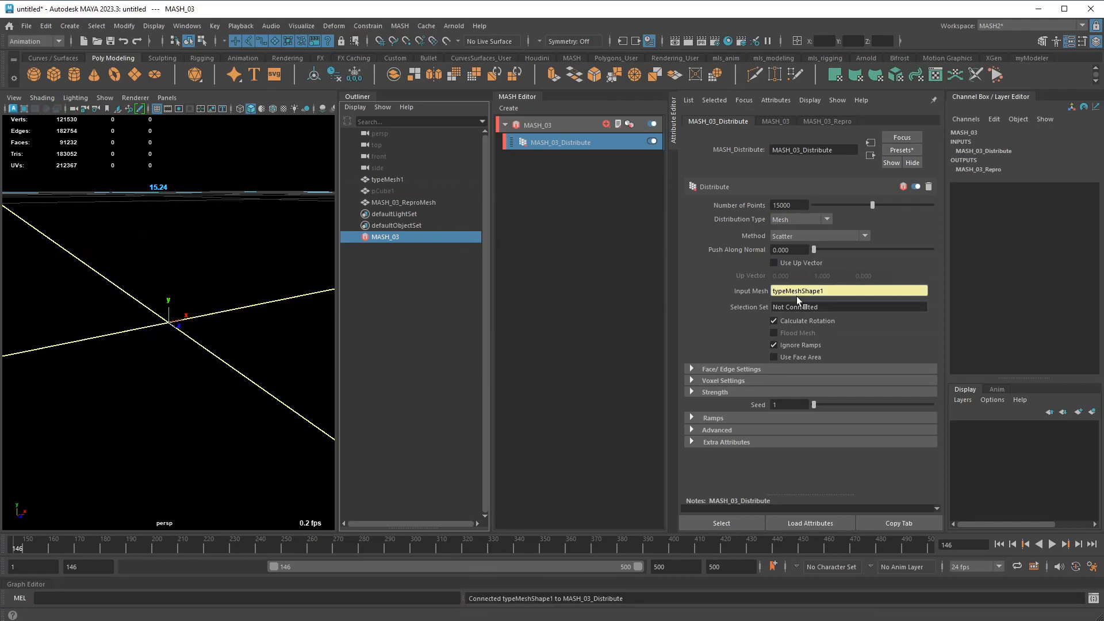
# Set the mesh distribution method to Face Centre and display the viewport in wireframe
pyautogui.click(806, 237)
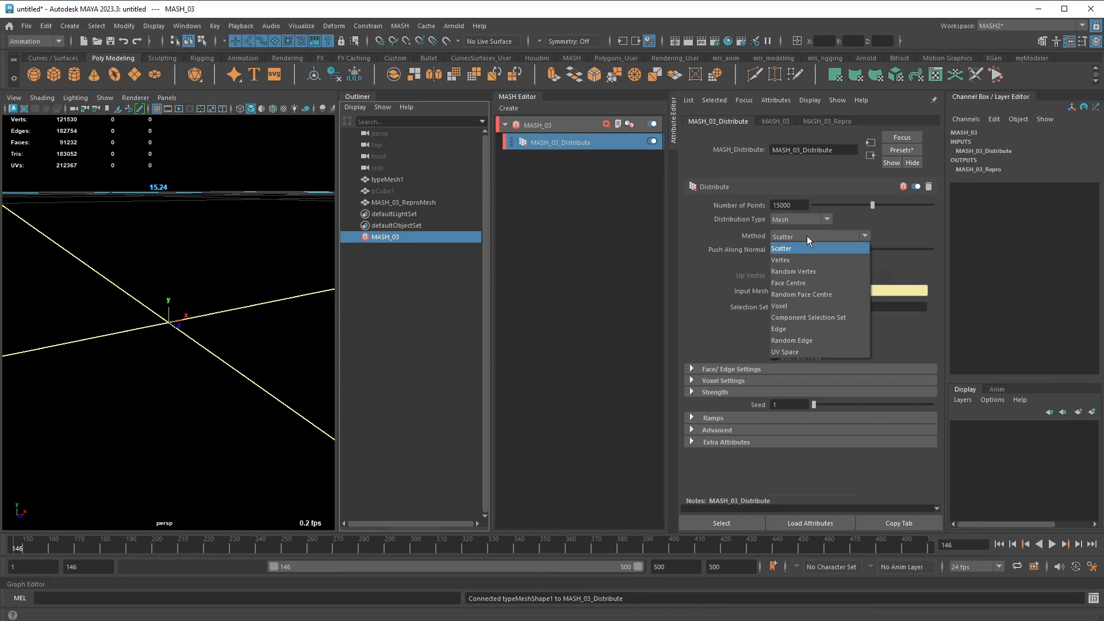
pyautogui.click(806, 236)
pyautogui.click(806, 233)
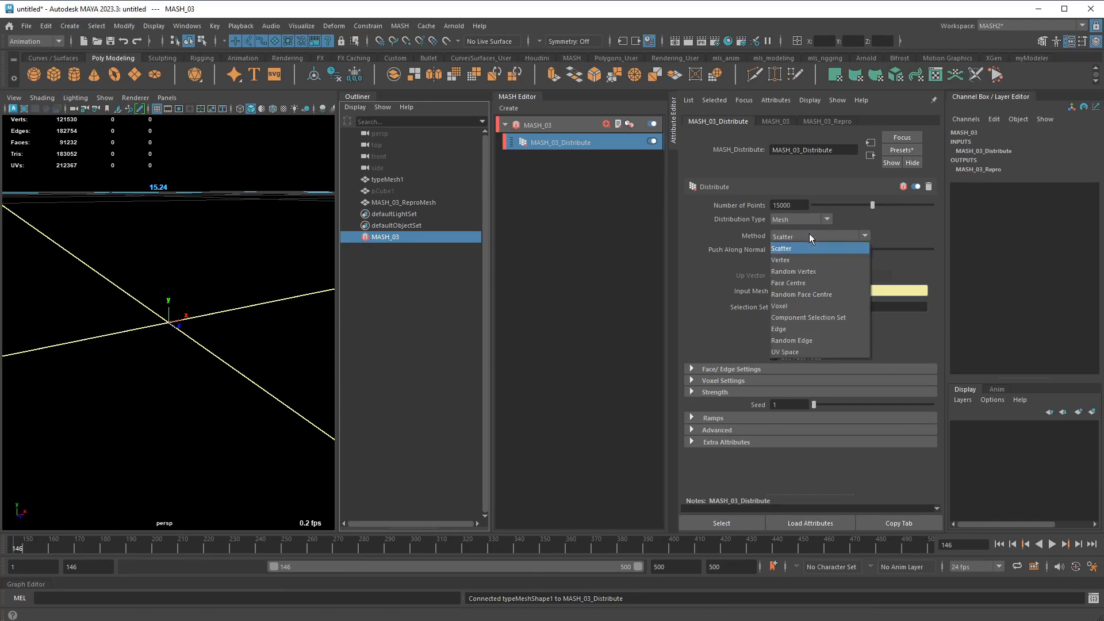
pyautogui.click(805, 282)
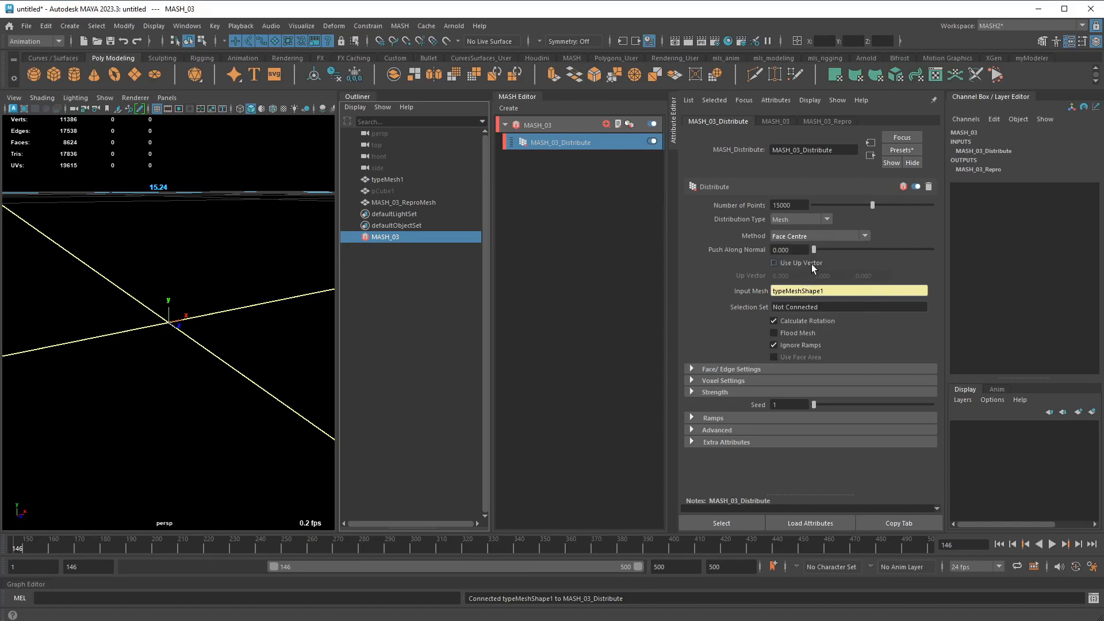
pyautogui.moveTo(95, 214)
pyautogui.keyDown('alt'); pyautogui.mouseDown()
pyautogui.moveTo(254, 265)
pyautogui.moveTo(185, 254)
pyautogui.moveTo(236, 276)
pyautogui.moveTo(324, 274)
pyautogui.moveTo(297, 284)
pyautogui.moveTo(270, 351)
pyautogui.moveTo(267, 299)
pyautogui.mouseUp(); pyautogui.keyUp('alt')
pyautogui.press('4')
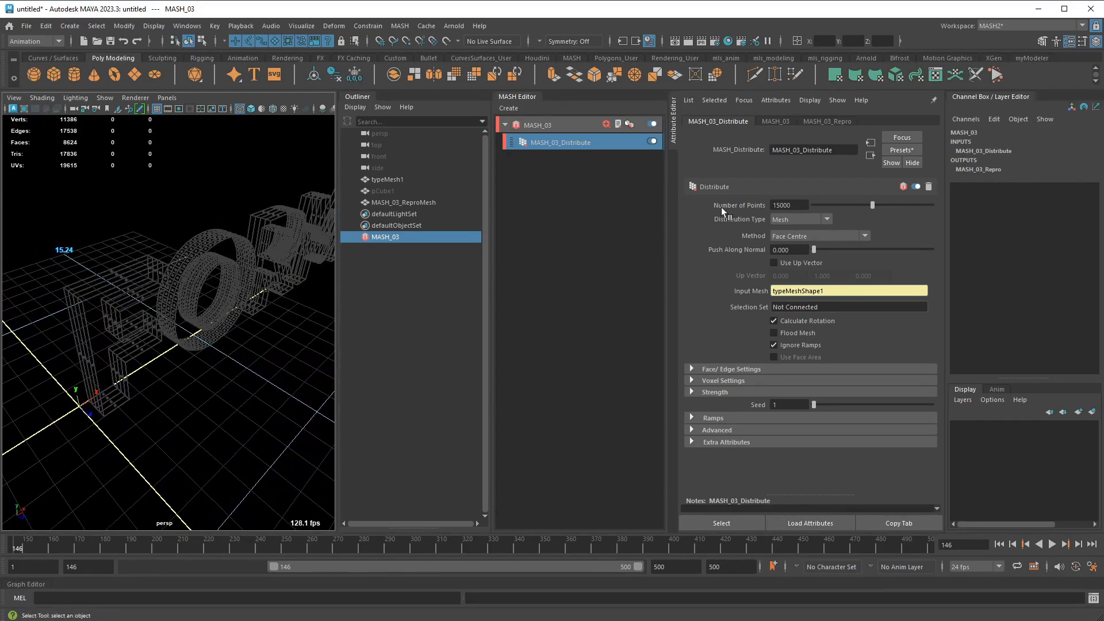
# Enable Flood Mesh on the MASH_03 Distribute node and select MASH_03_ReproMesh to inspect the cubes on the letters
pyautogui.click(810, 333)
pyautogui.keyDown('alt'); pyautogui.moveTo(285, 350); pyautogui.dragTo(280, 326); pyautogui.keyUp('alt')
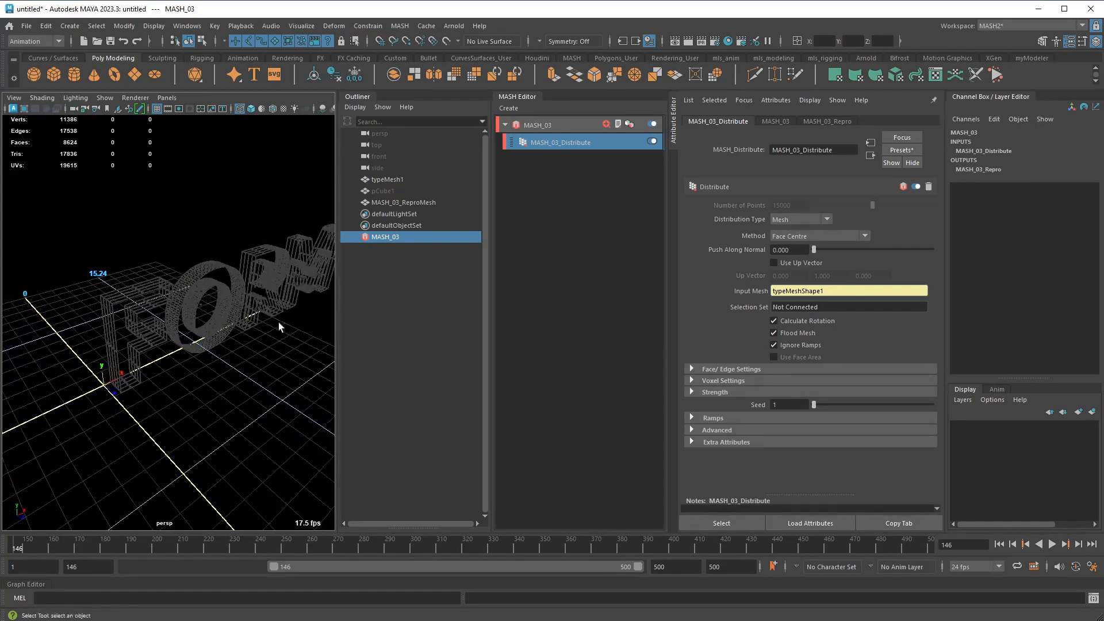
pyautogui.click(582, 140)
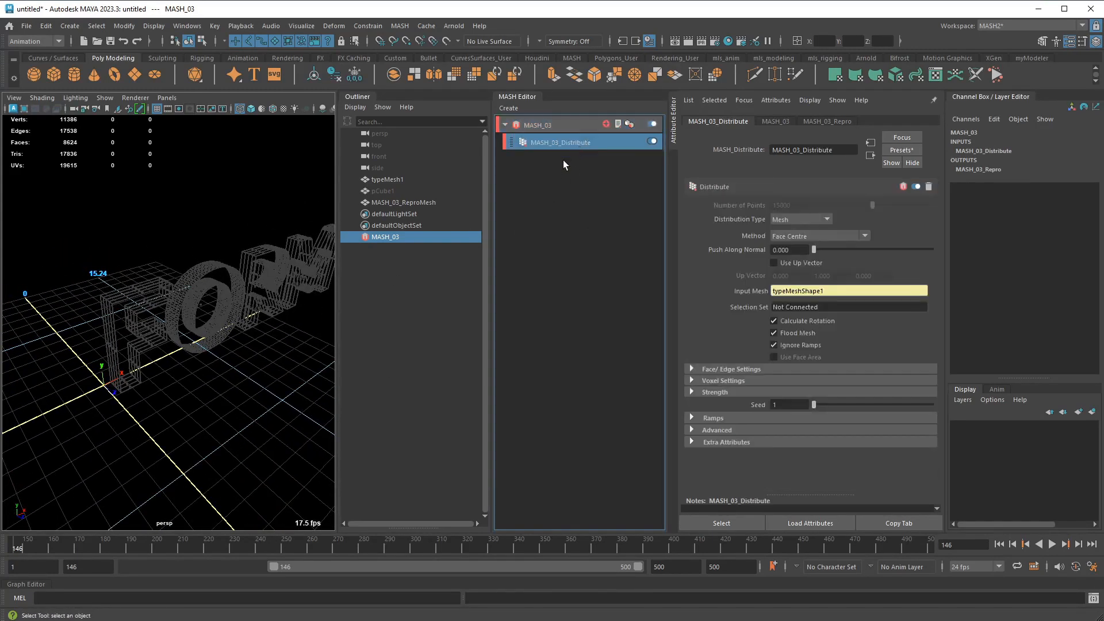
pyautogui.click(425, 192)
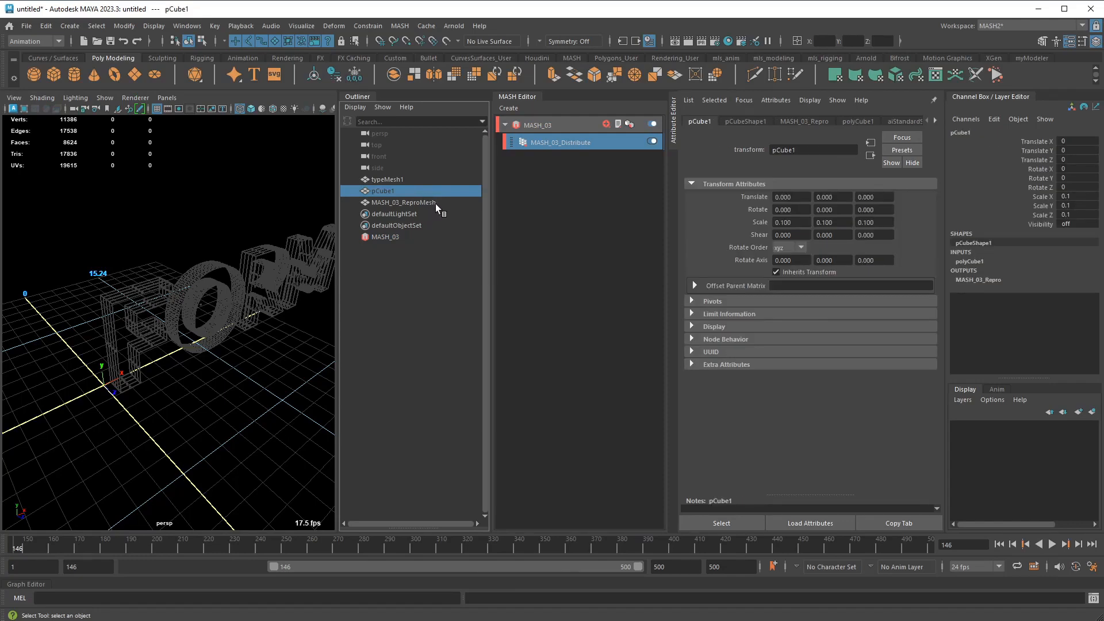
pyautogui.click(435, 203)
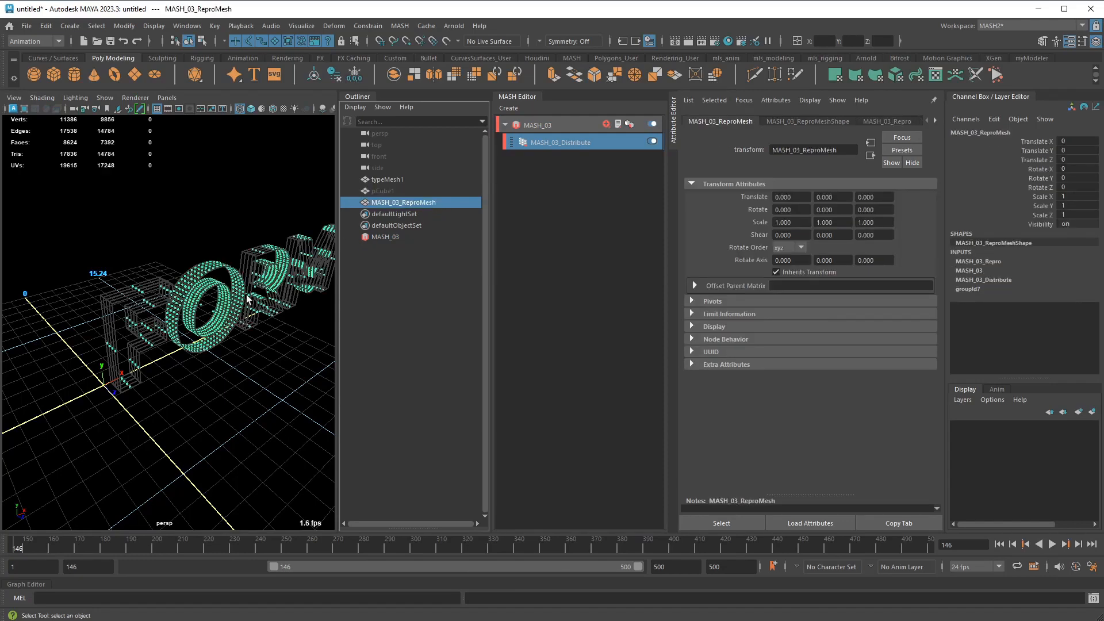
pyautogui.scroll(6, 236, 302)
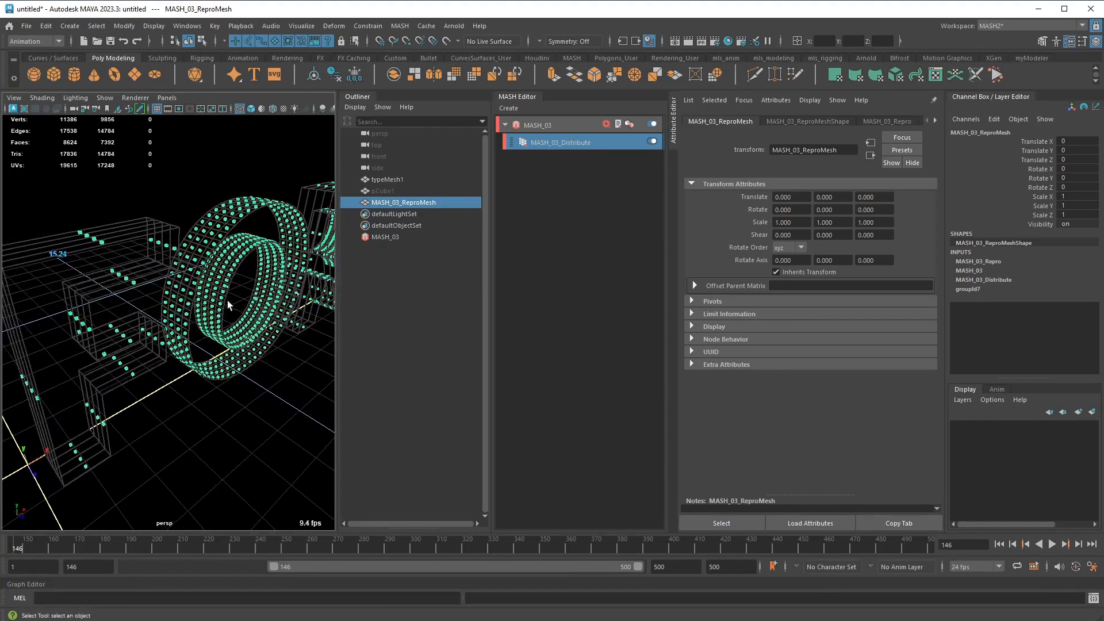
pyautogui.keyDown('alt'); pyautogui.moveTo(228, 301); pyautogui.dragTo(243, 280); pyautogui.keyUp('alt')
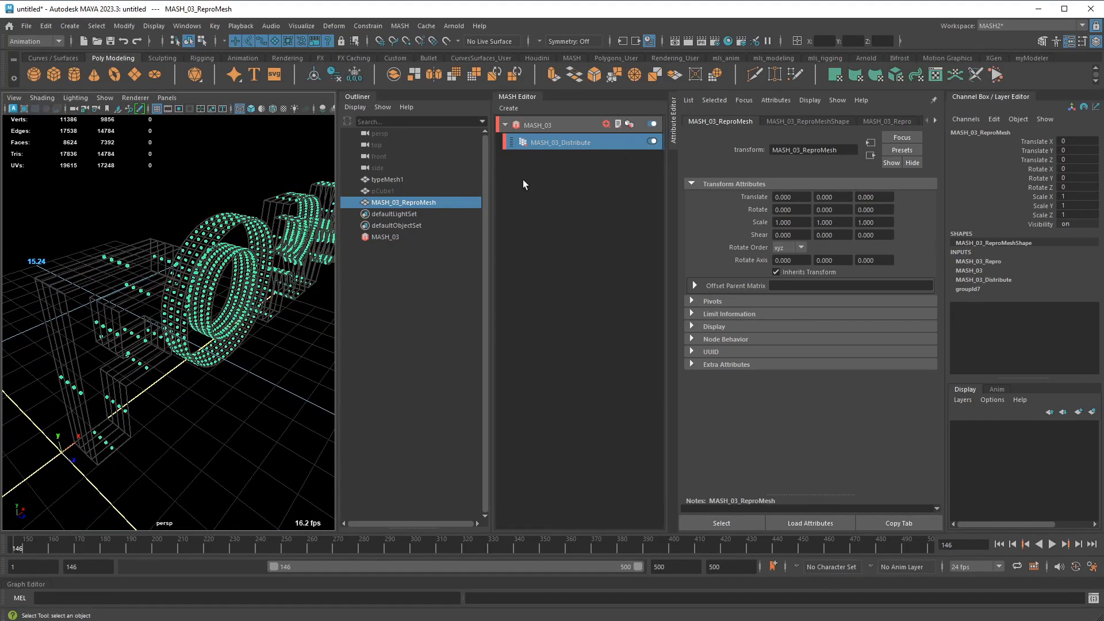
# Set the Distribute node's mesh method to Scatter and enable Use Face Area so the cubes spread across the whole FORM text
pyautogui.click(581, 142)
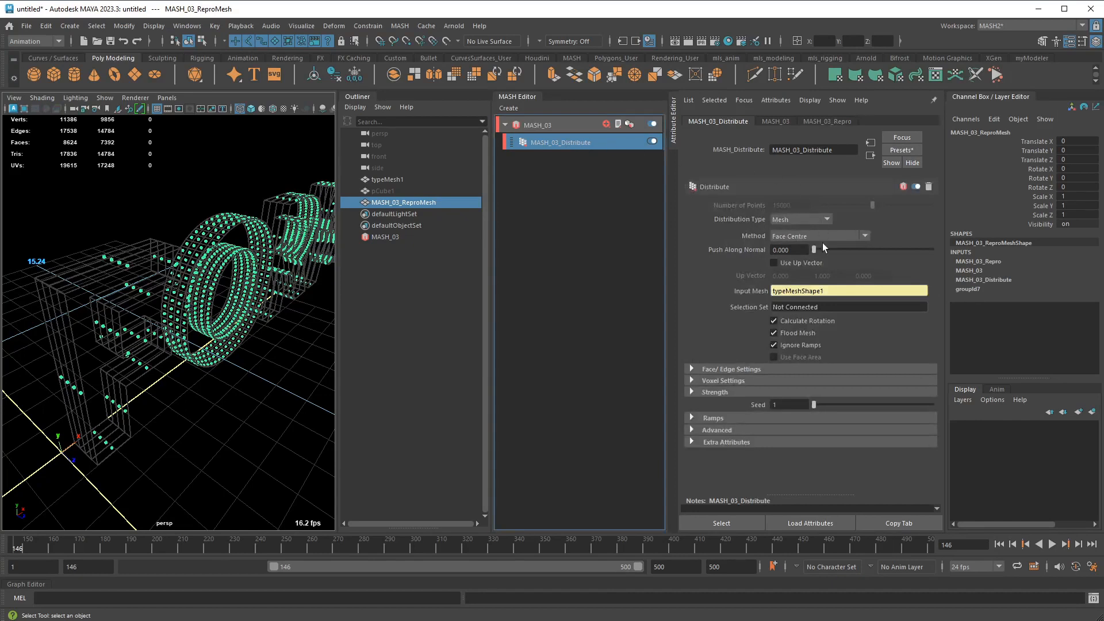
pyautogui.click(836, 236)
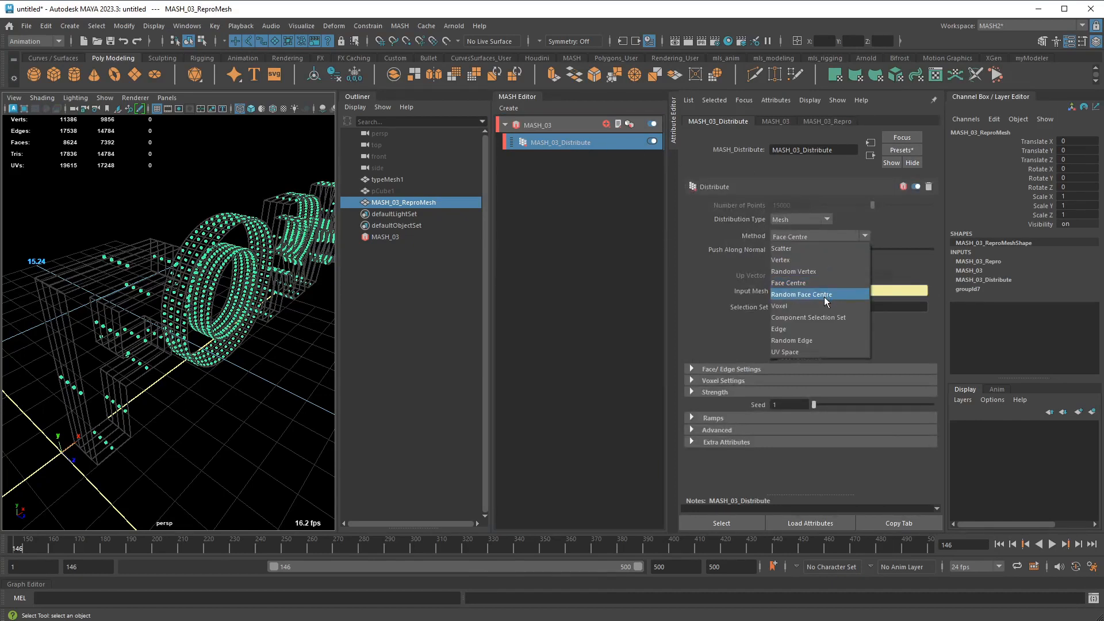
pyautogui.click(839, 251)
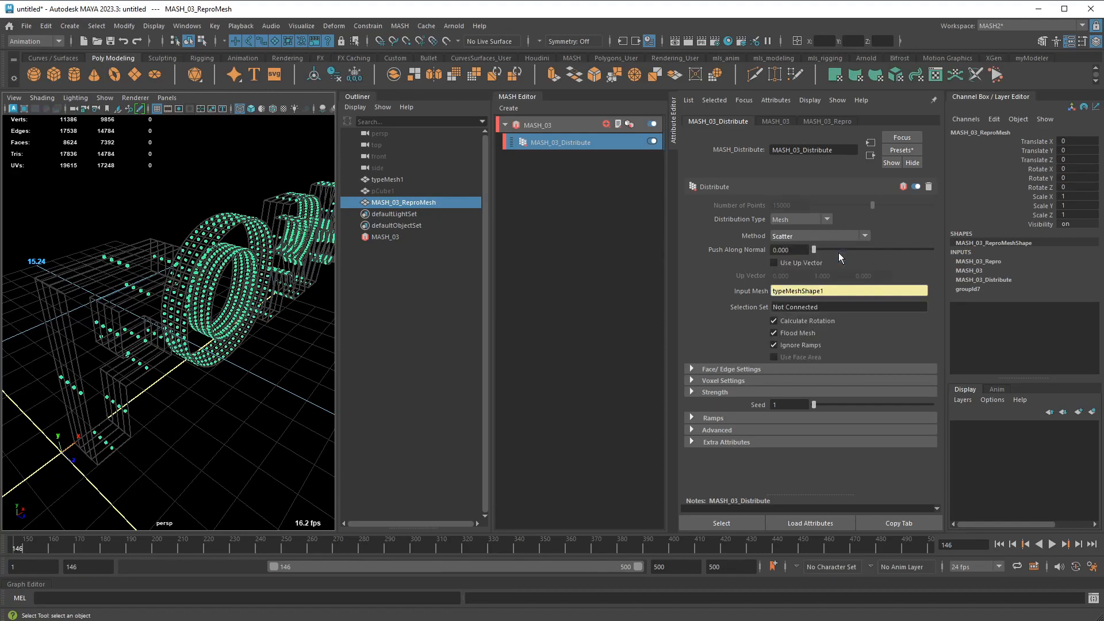
pyautogui.keyDown('alt'); pyautogui.moveTo(253, 305); pyautogui.dragTo(158, 287); pyautogui.keyUp('alt')
pyautogui.keyDown('alt'); pyautogui.moveTo(310, 282); pyautogui.dragTo(234, 288, button='middle'); pyautogui.keyUp('alt')
pyautogui.keyDown('alt'); pyautogui.moveTo(234, 288); pyautogui.dragTo(178, 290, button='right'); pyautogui.keyUp('alt')
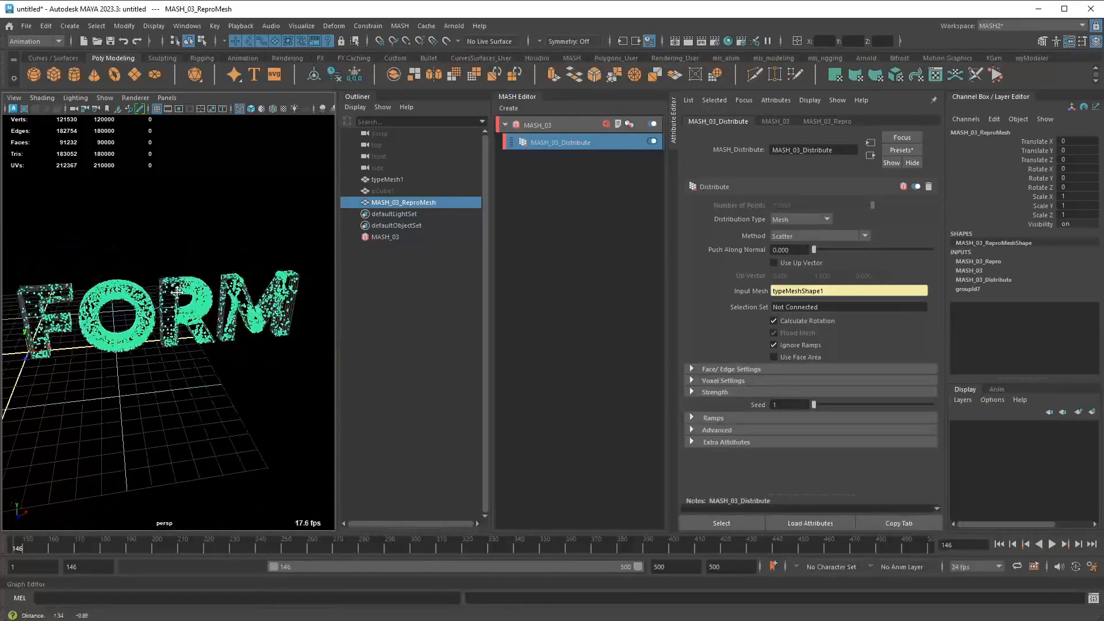
pyautogui.keyDown('alt'); pyautogui.moveTo(178, 290); pyautogui.dragTo(247, 314); pyautogui.keyUp('alt')
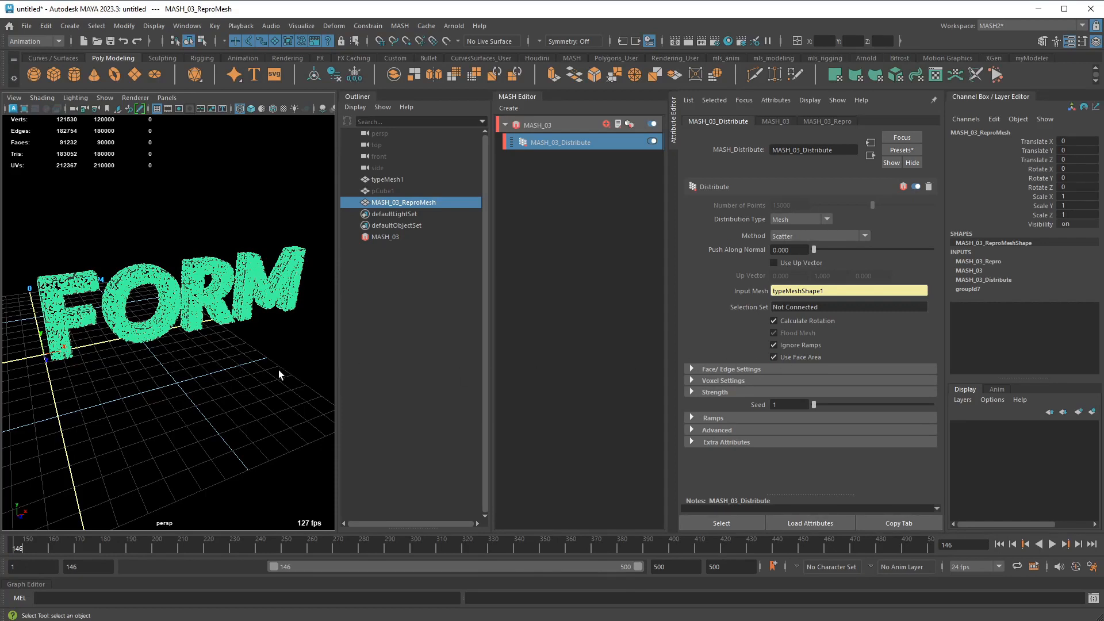
pyautogui.moveTo(279, 370)
pyautogui.keyDown('alt'); pyautogui.mouseDown()
pyautogui.moveTo(300, 367)
pyautogui.moveTo(279, 377)
pyautogui.mouseUp(); pyautogui.keyUp('alt')
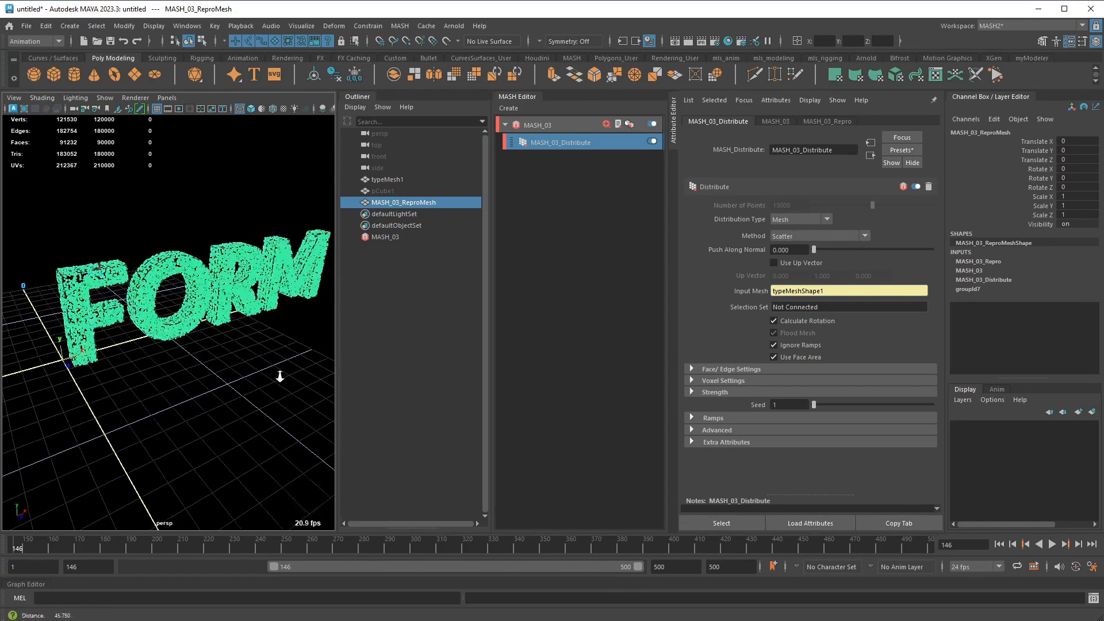
pyautogui.keyDown('alt'); pyautogui.moveTo(279, 377); pyautogui.dragTo(308, 361, button='right'); pyautogui.keyUp('alt')
pyautogui.moveTo(308, 362)
pyautogui.keyDown('alt'); pyautogui.mouseDown()
pyautogui.moveTo(264, 349)
pyautogui.moveTo(322, 345)
pyautogui.mouseUp(); pyautogui.keyUp('alt')
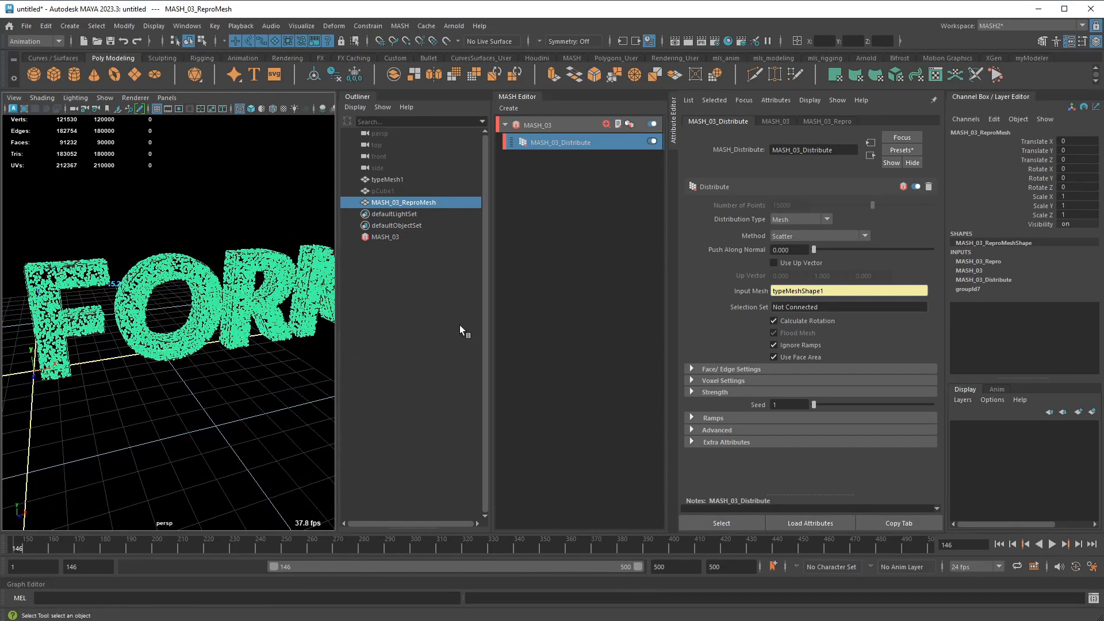
# Display the viewport in shaded mode and hide the FORM type mesh so only the distributed cubes show
pyautogui.keyDown('alt'); pyautogui.moveTo(270, 340); pyautogui.dragTo(288, 345, button='right'); pyautogui.keyUp('alt')
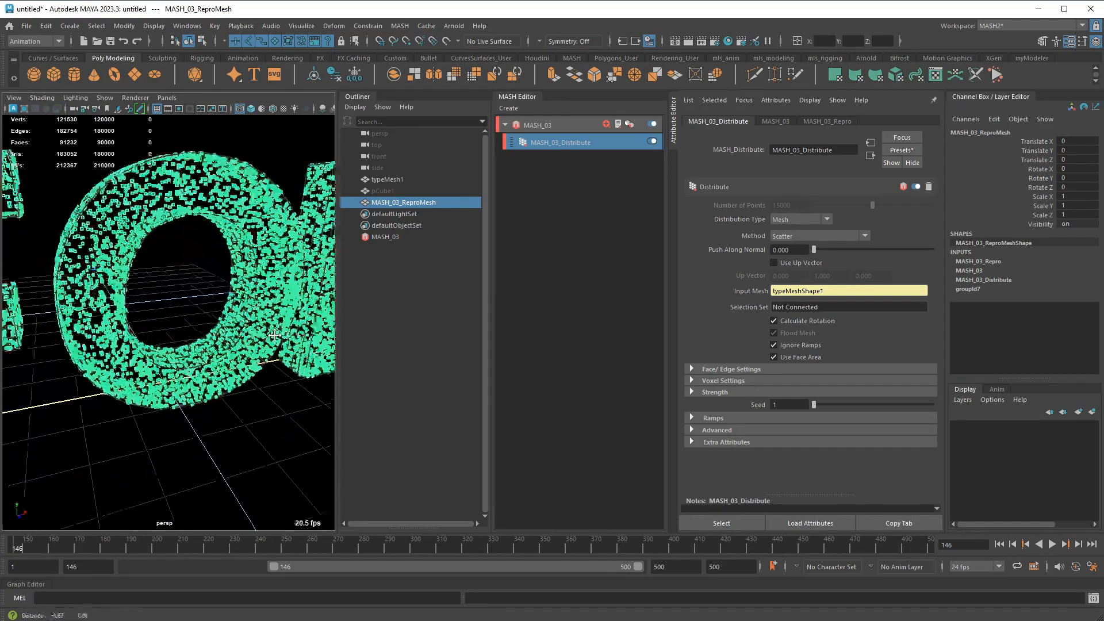
pyautogui.moveTo(282, 345)
pyautogui.keyDown('alt'); pyautogui.mouseDown()
pyautogui.moveTo(308, 345)
pyautogui.moveTo(294, 394)
pyautogui.moveTo(288, 375)
pyautogui.mouseUp(); pyautogui.keyUp('alt')
pyautogui.press('5')
pyautogui.click(293, 391)
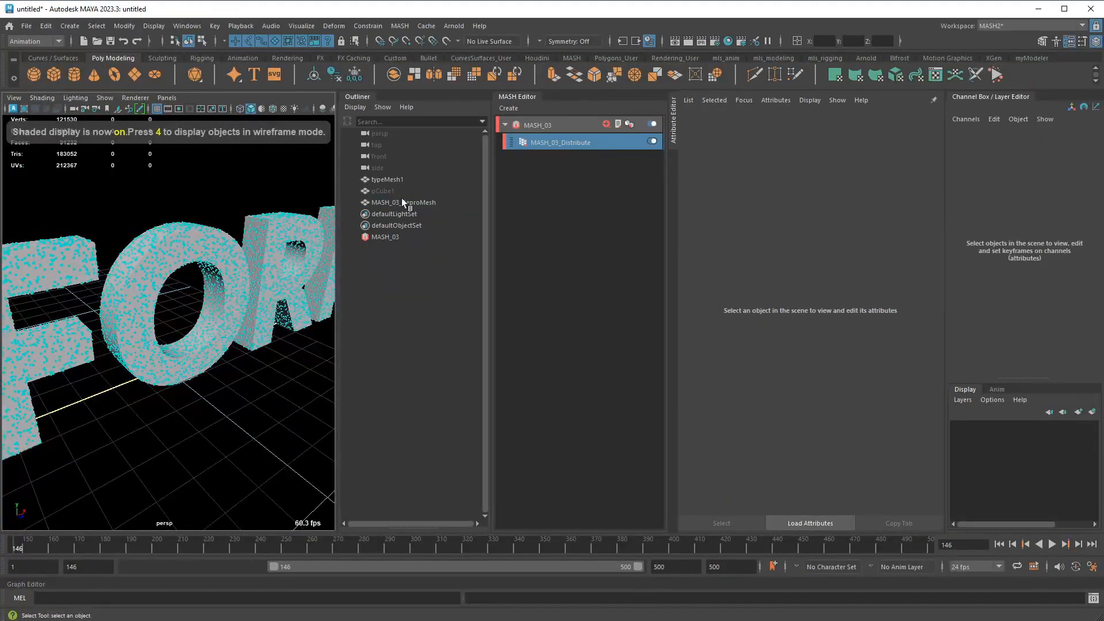
pyautogui.click(399, 181)
pyautogui.hotkey('ctrl', 'h')
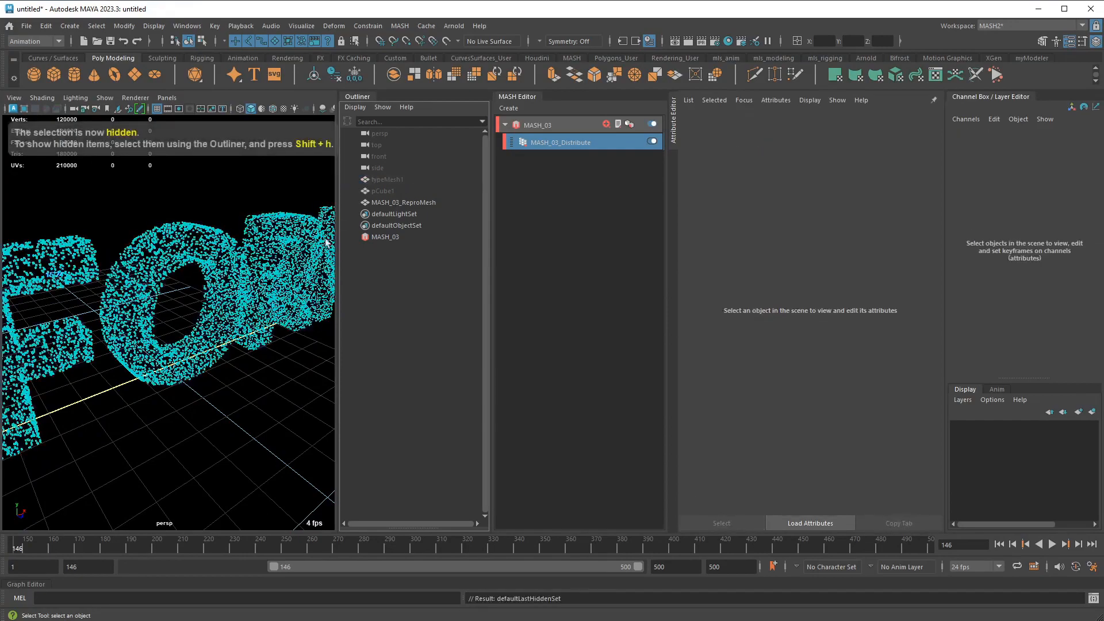
pyautogui.keyDown('alt'); pyautogui.moveTo(271, 371); pyautogui.dragTo(170, 301); pyautogui.keyUp('alt')
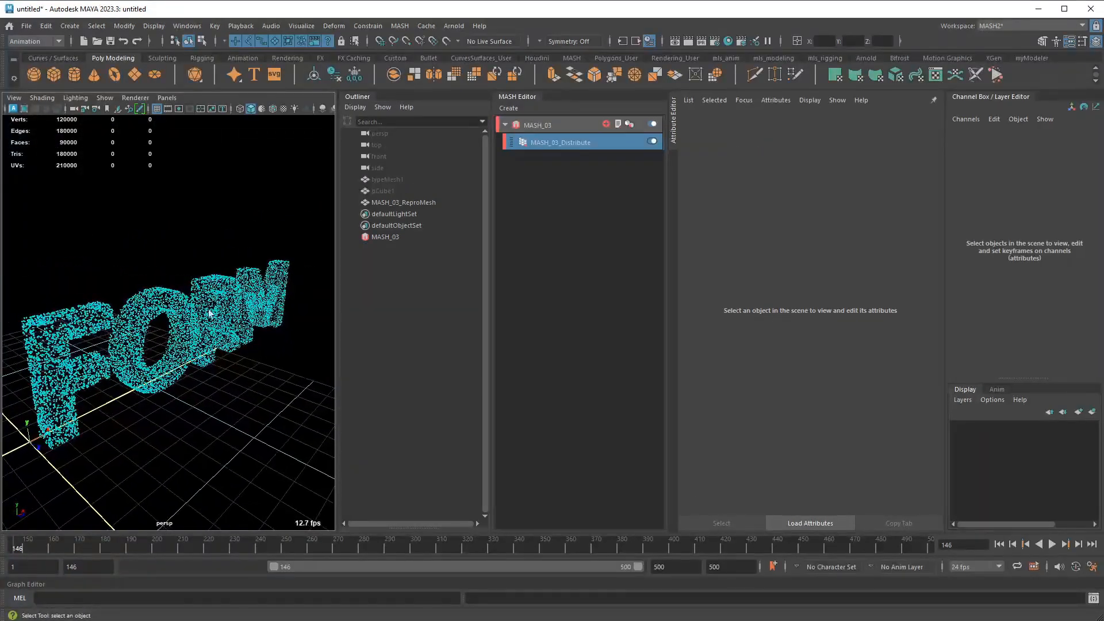
# Set the X, Y and Z scale of the source cube pCube1 to 0.05 and clear the selection
pyautogui.click(170, 301)
pyautogui.keyDown('alt'); pyautogui.moveTo(170, 301); pyautogui.dragTo(213, 313, button='right'); pyautogui.keyUp('alt')
pyautogui.keyDown('alt'); pyautogui.moveTo(214, 314); pyautogui.dragTo(236, 288); pyautogui.keyUp('alt')
pyautogui.keyDown('alt'); pyautogui.moveTo(235, 288); pyautogui.dragTo(171, 269, button='right'); pyautogui.keyUp('alt')
pyautogui.press('Up')
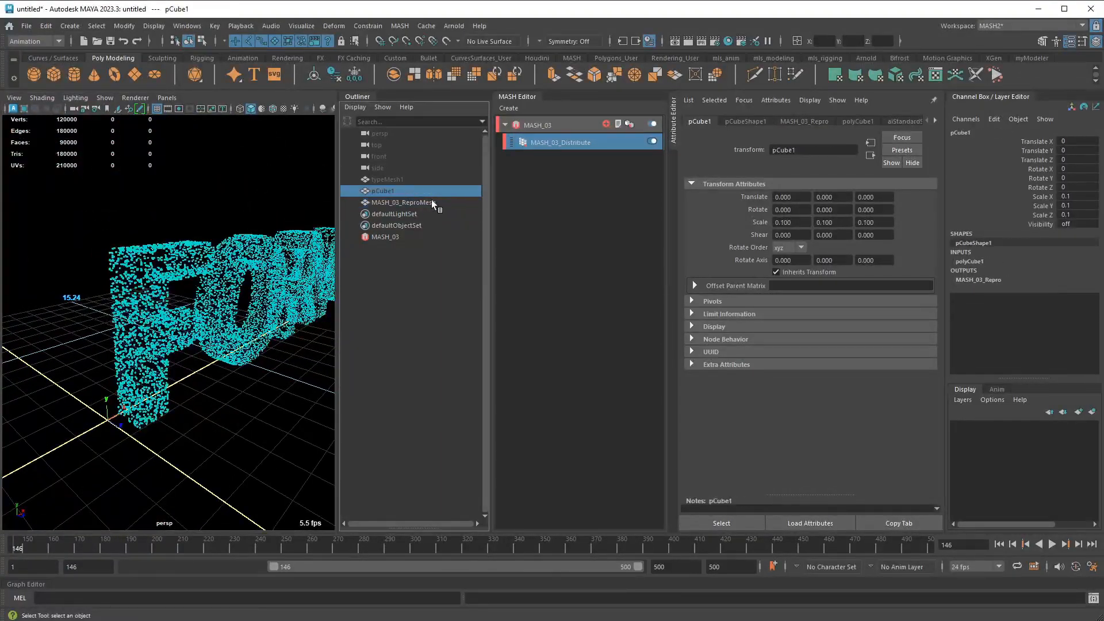
pyautogui.moveTo(1067, 196); pyautogui.dragTo(1071, 215)
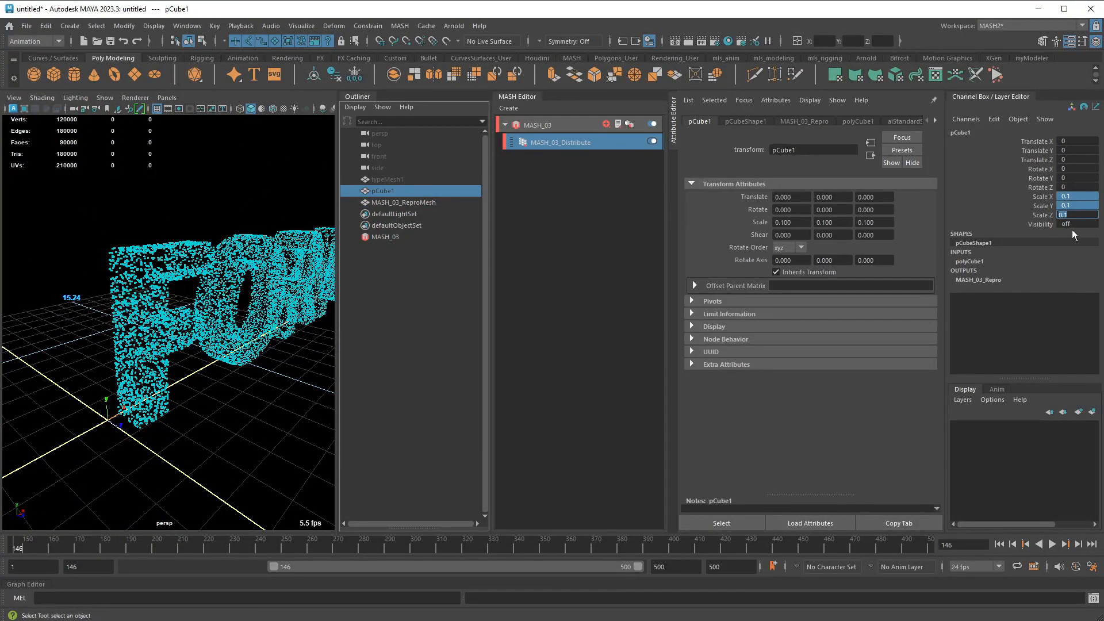
pyautogui.write('.05')
pyautogui.press('Return')
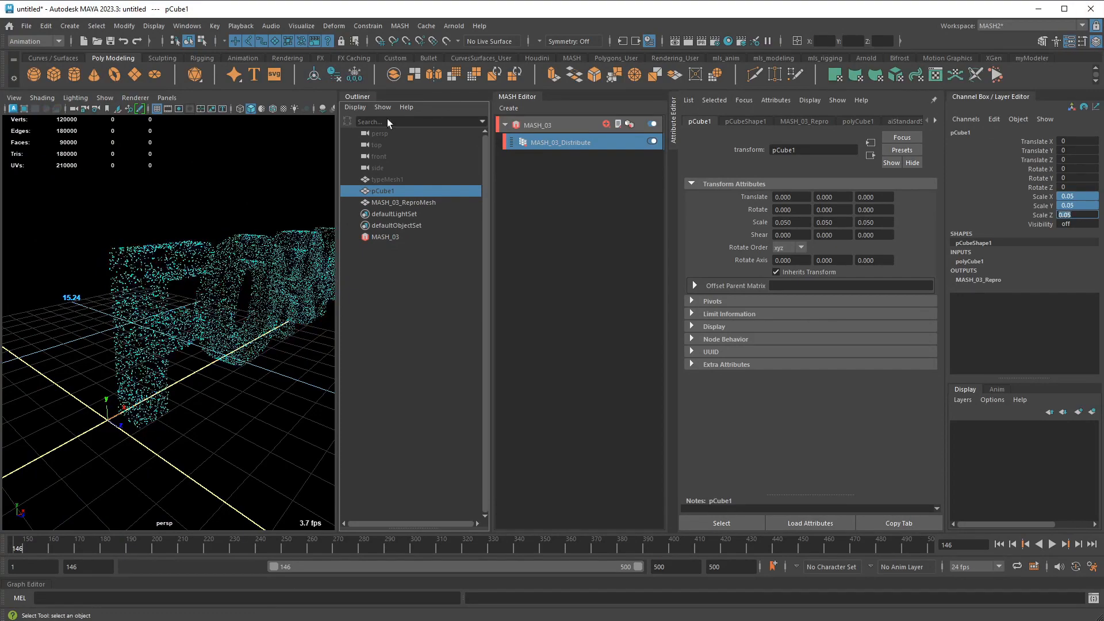
pyautogui.click(289, 391)
pyautogui.keyDown('alt'); pyautogui.moveTo(289, 392); pyautogui.dragTo(253, 349); pyautogui.keyUp('alt')
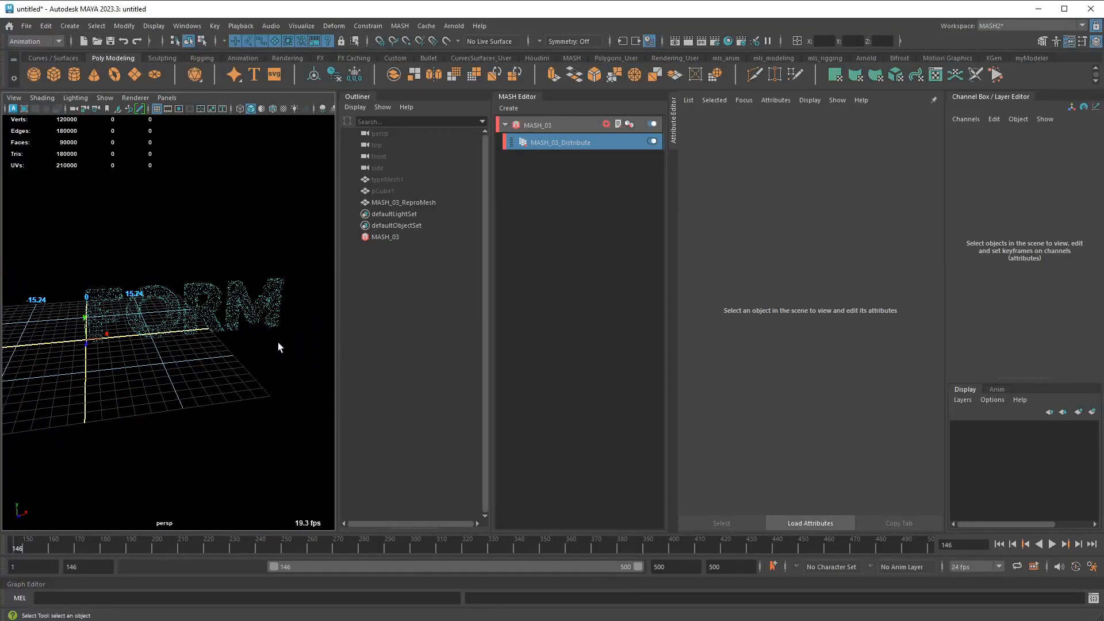
# Check the Merge node reference video on YouTube, return to Maya and examine the FORM and mash_03_plane networks
pyautogui.hotkey('alt', 'Tab')
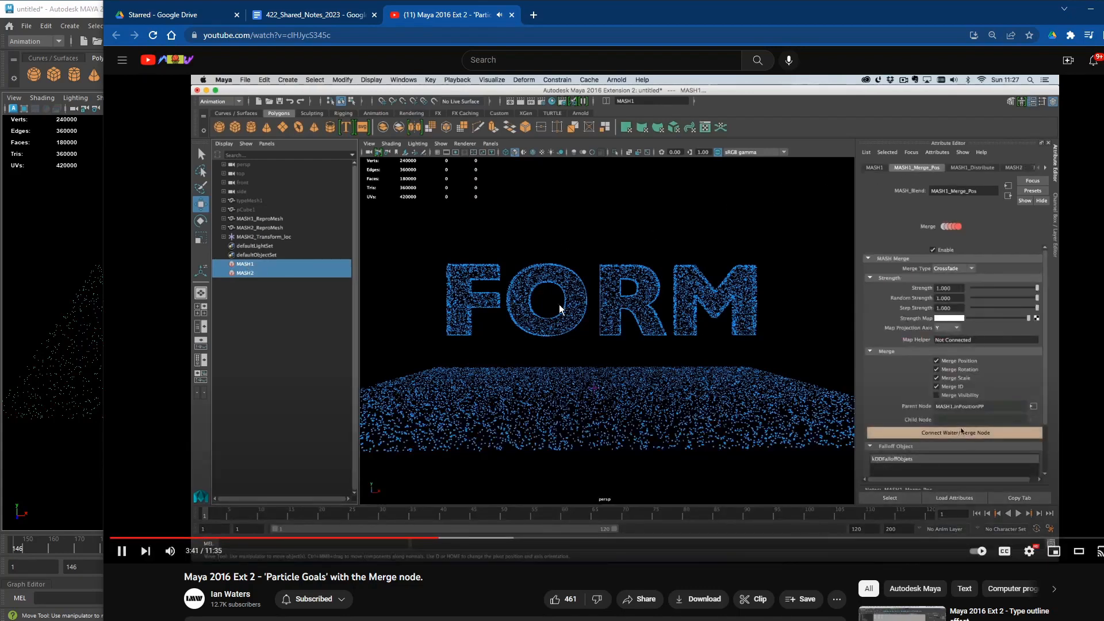
pyautogui.hotkey('alt', 'Tab')
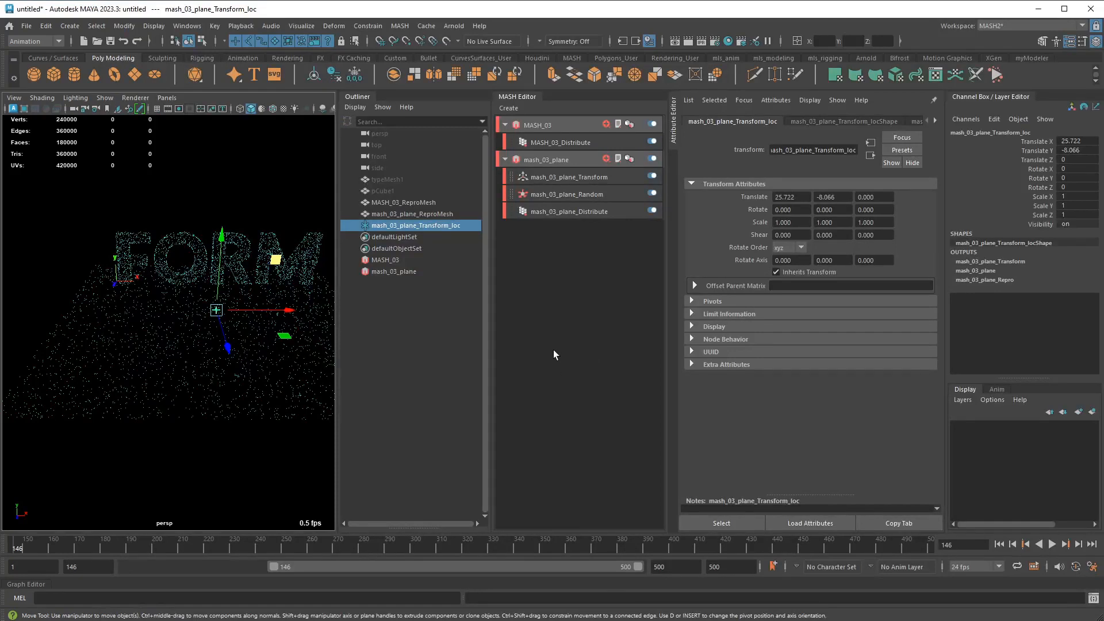
pyautogui.click(565, 164)
pyautogui.keyDown('alt'); pyautogui.moveTo(242, 333); pyautogui.dragTo(244, 314); pyautogui.keyUp('alt')
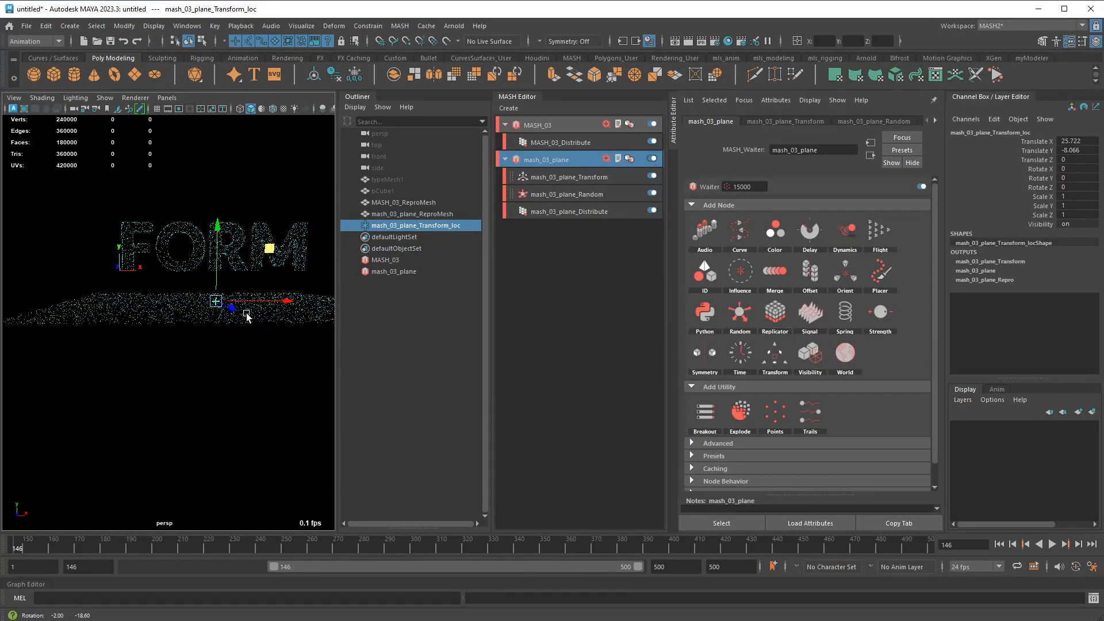
pyautogui.keyDown('alt'); pyautogui.moveTo(245, 314); pyautogui.dragTo(231, 342, button='middle'); pyautogui.keyUp('alt')
pyautogui.keyDown('alt'); pyautogui.moveTo(231, 343); pyautogui.dragTo(245, 355); pyautogui.keyUp('alt')
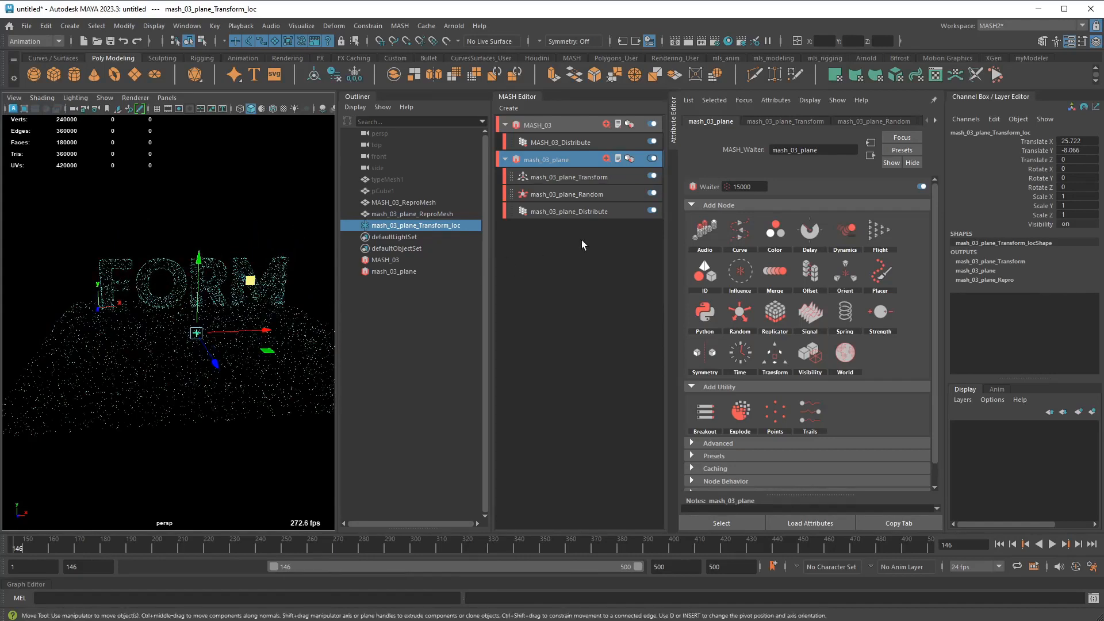
pyautogui.click(559, 141)
pyautogui.click(564, 158)
pyautogui.click(384, 296)
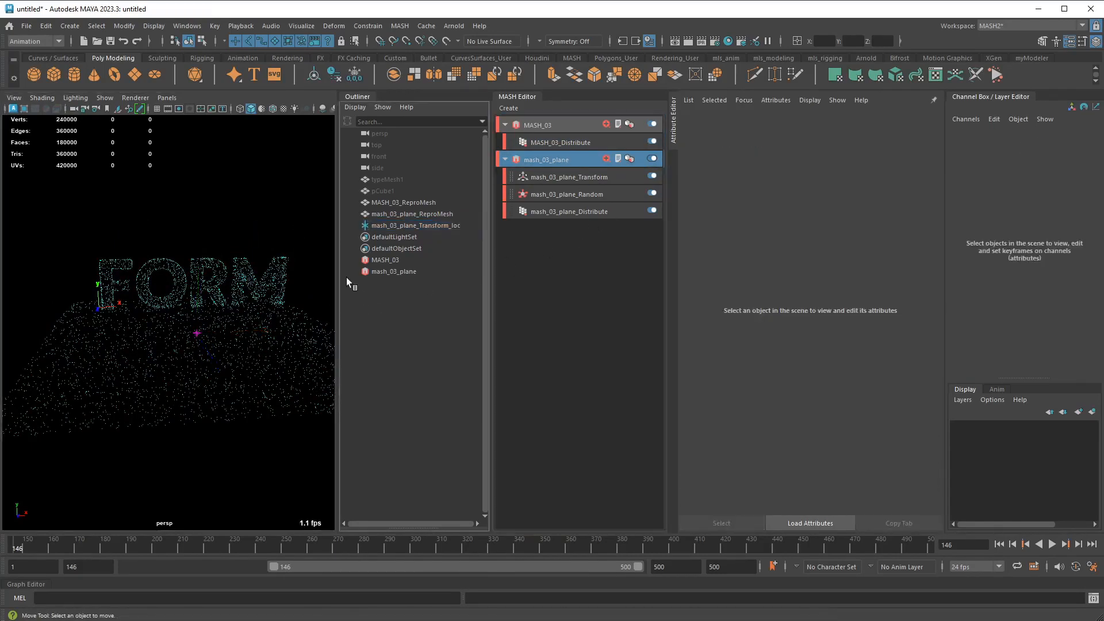
pyautogui.keyDown('alt'); pyautogui.moveTo(308, 293); pyautogui.dragTo(310, 272); pyautogui.keyUp('alt')
pyautogui.click(554, 257)
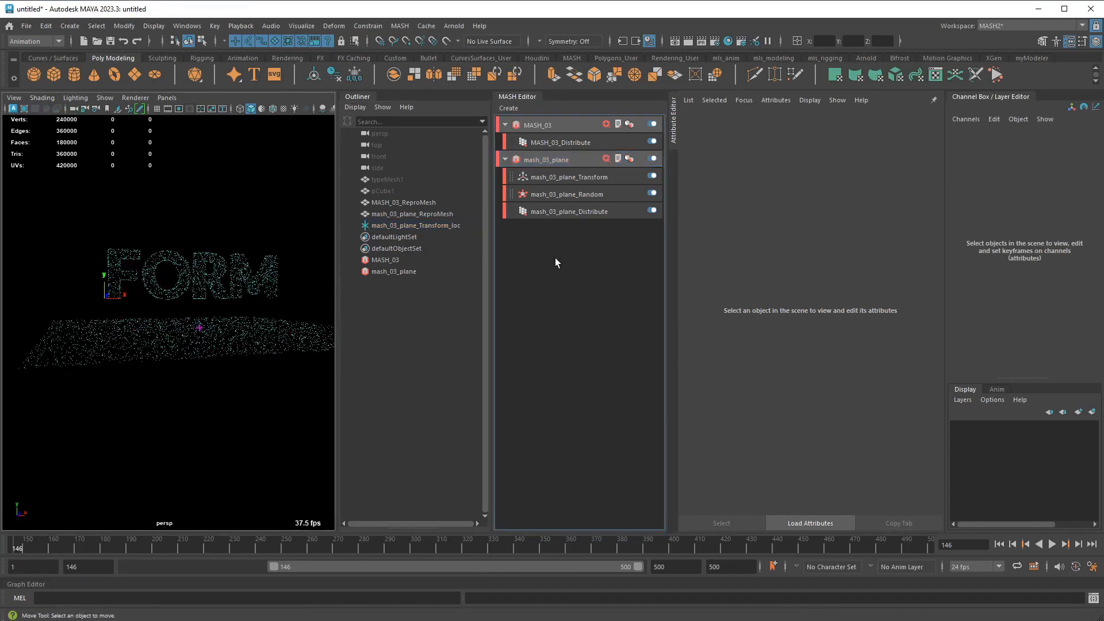
# Add a Merge node to the mash_03_plane network and connect MASH_03 as its child node
pyautogui.click(561, 161)
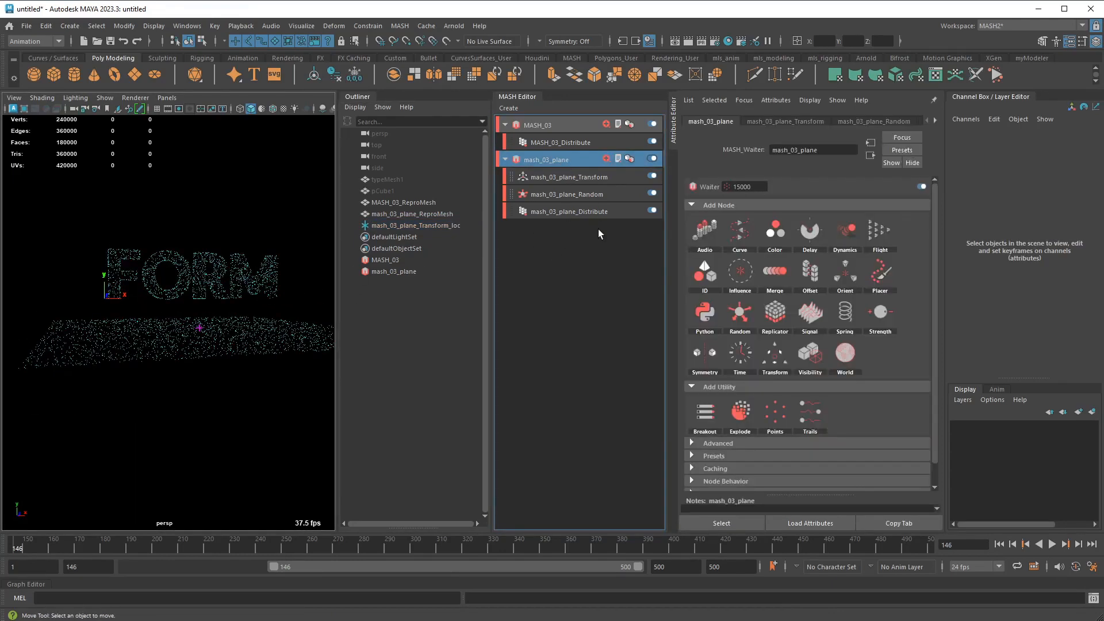
pyautogui.click(606, 159)
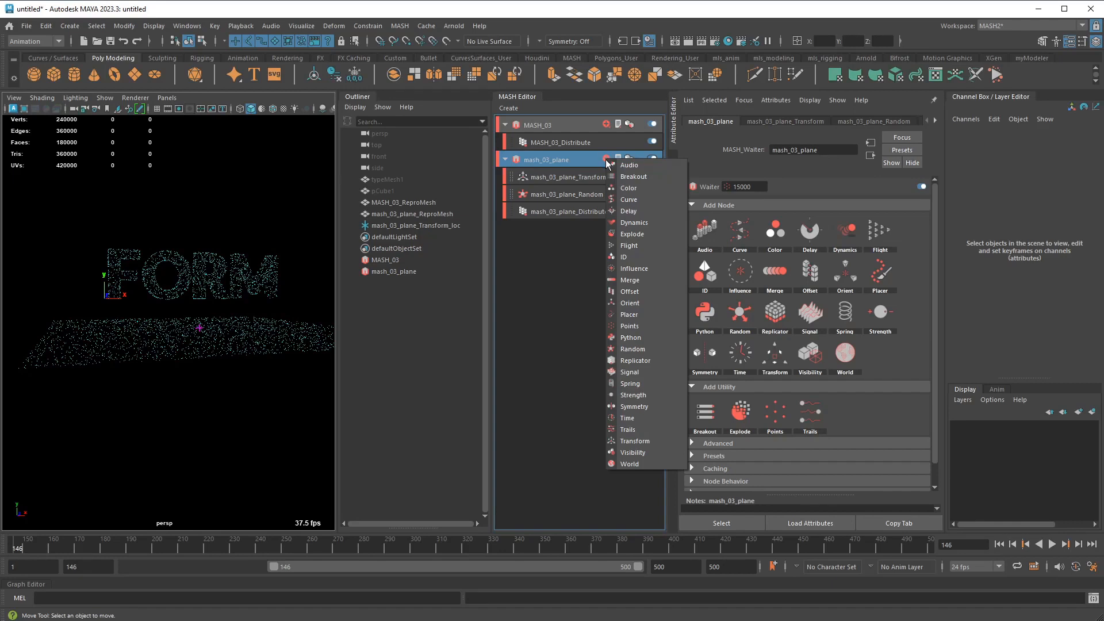
pyautogui.click(639, 280)
pyautogui.click(570, 176)
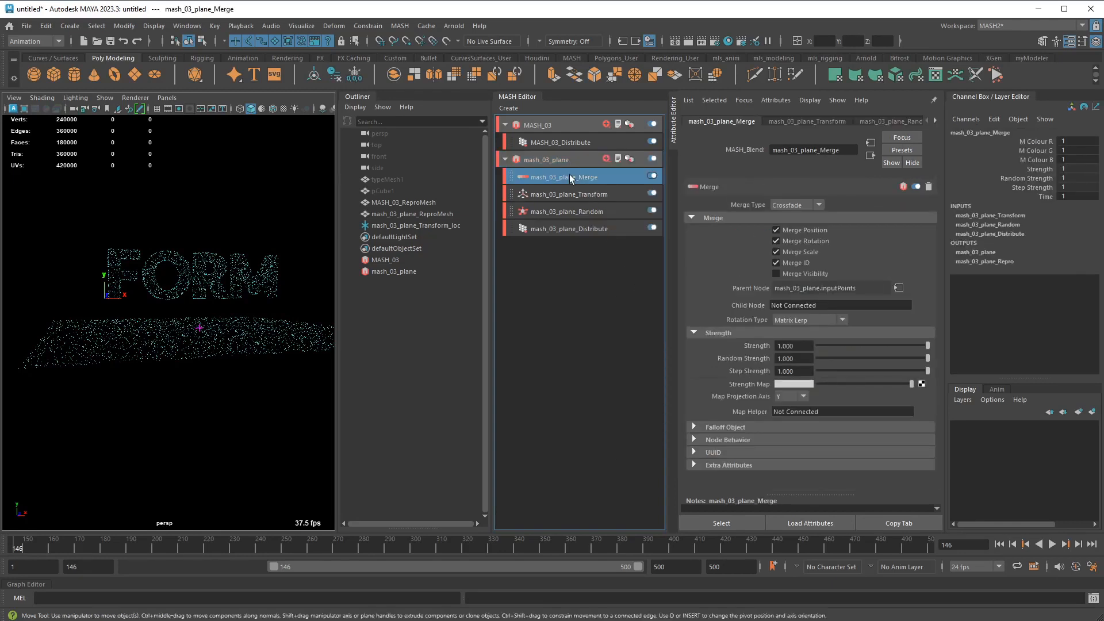
pyautogui.moveTo(569, 174); pyautogui.dragTo(795, 307)
pyautogui.moveTo(387, 260); pyautogui.dragTo(515, 267)
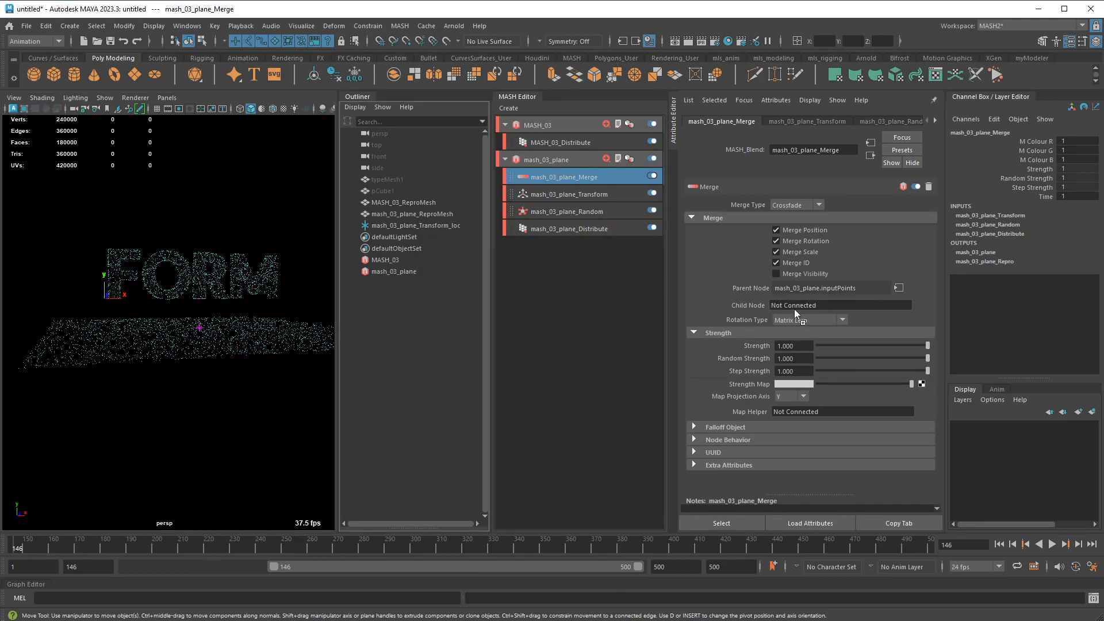
pyautogui.moveTo(795, 308); pyautogui.dragTo(798, 303)
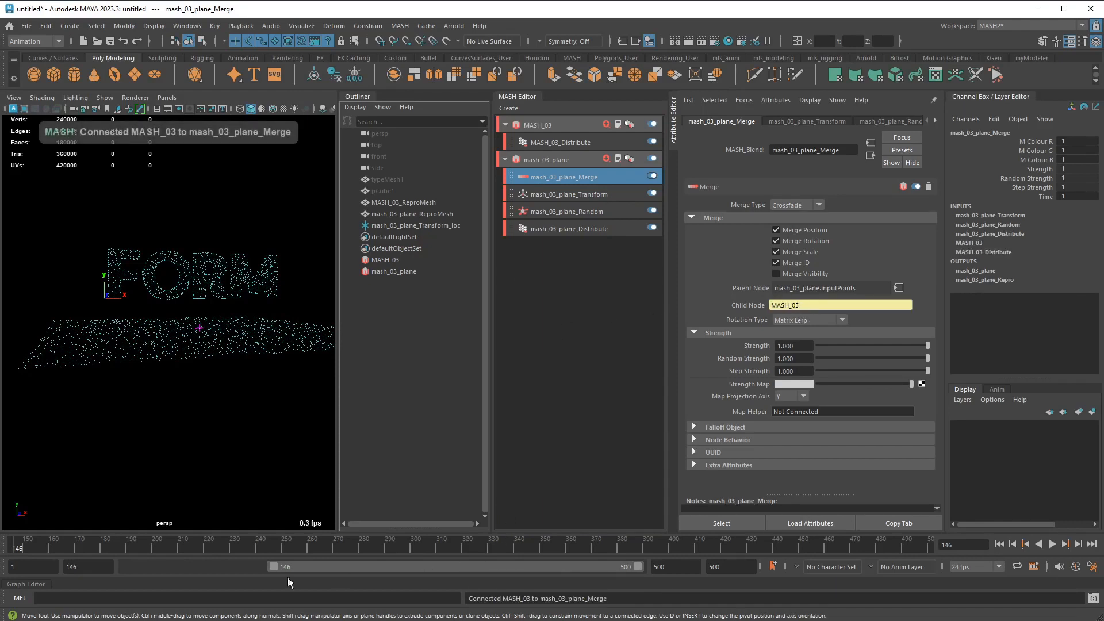
# Extend the playback range to start at frame 1, play the animation and return to frame 1
pyautogui.moveTo(270, 568); pyautogui.dragTo(146, 572)
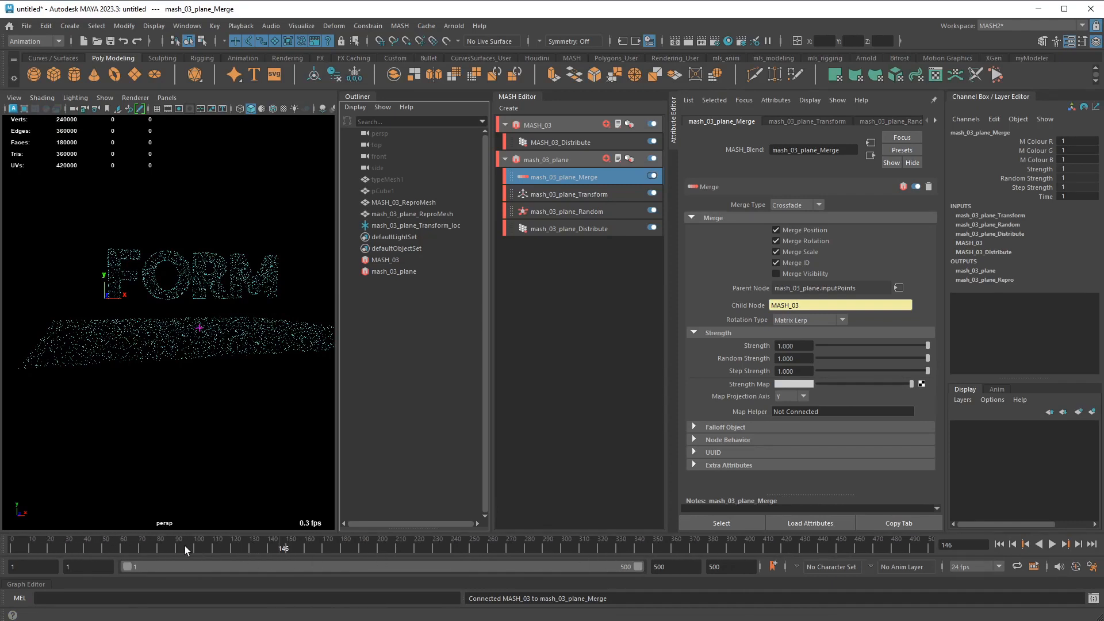
pyautogui.click(14, 548)
pyautogui.hotkey('alt', 'v')
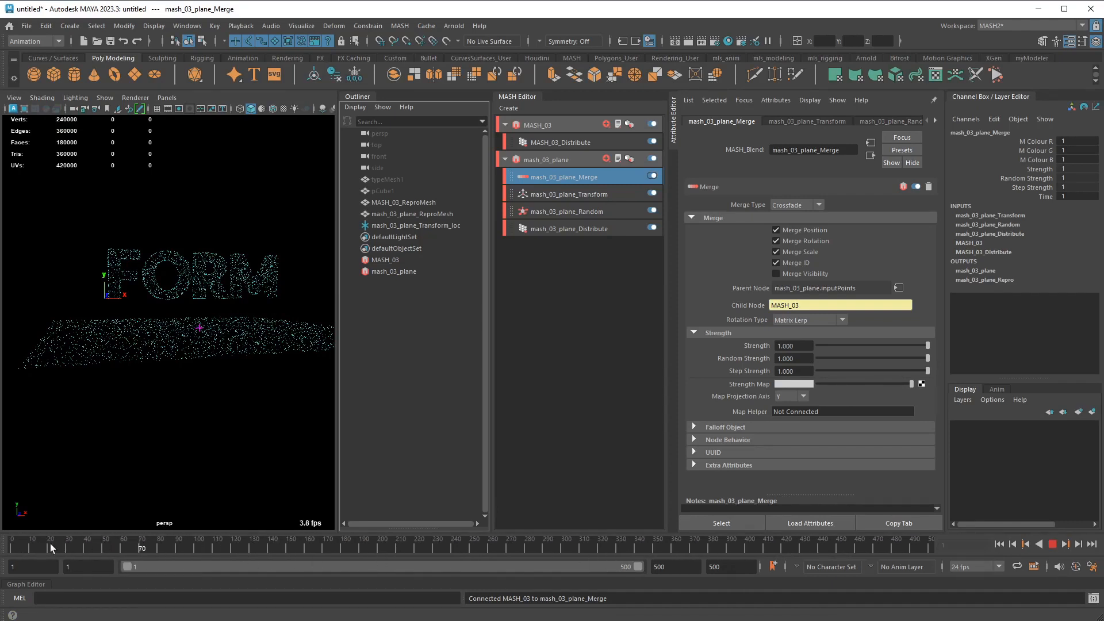
pyautogui.click(14, 546)
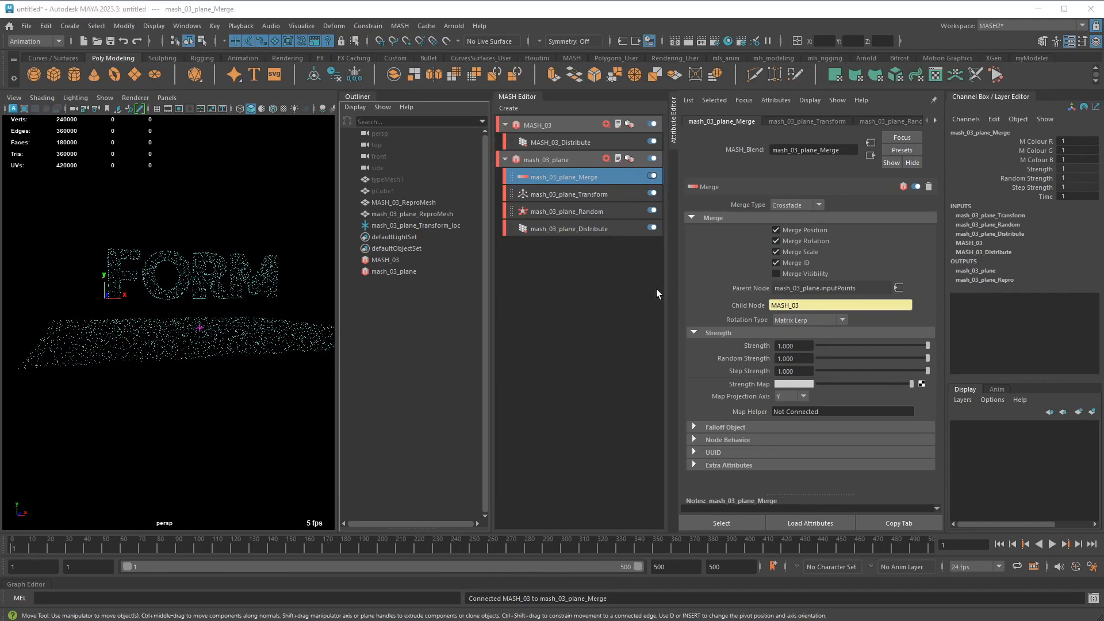
# Check the Merge strength demonstration in the YouTube reference video and return to Maya
pyautogui.hotkey('alt', 'Tab')
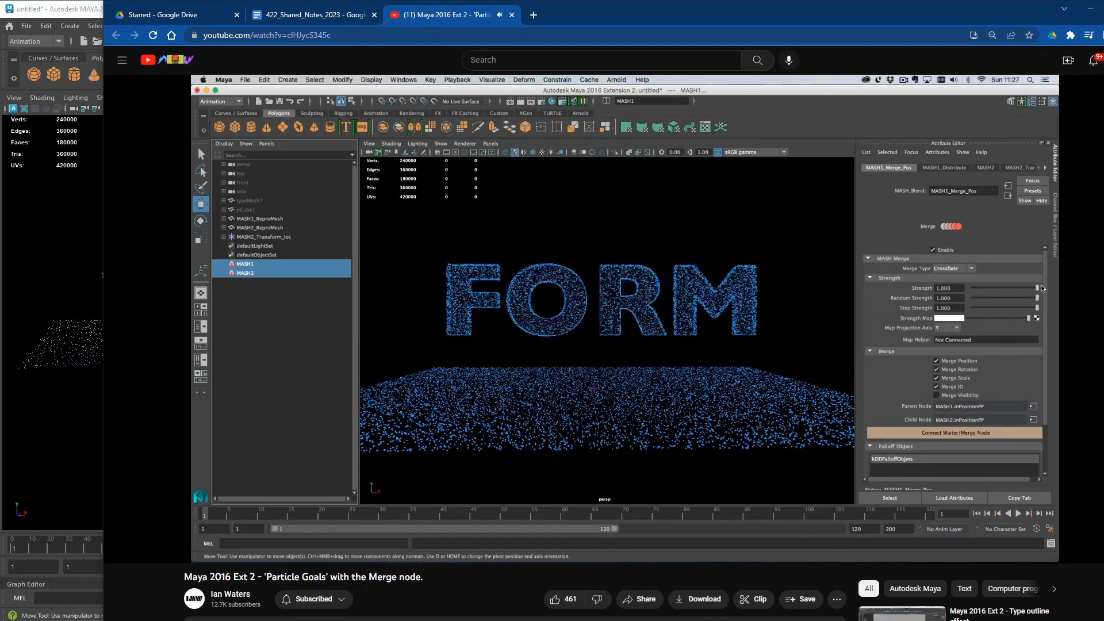
pyautogui.hotkey('alt', 'Tab')
pyautogui.hotkey('alt', 'Tab')
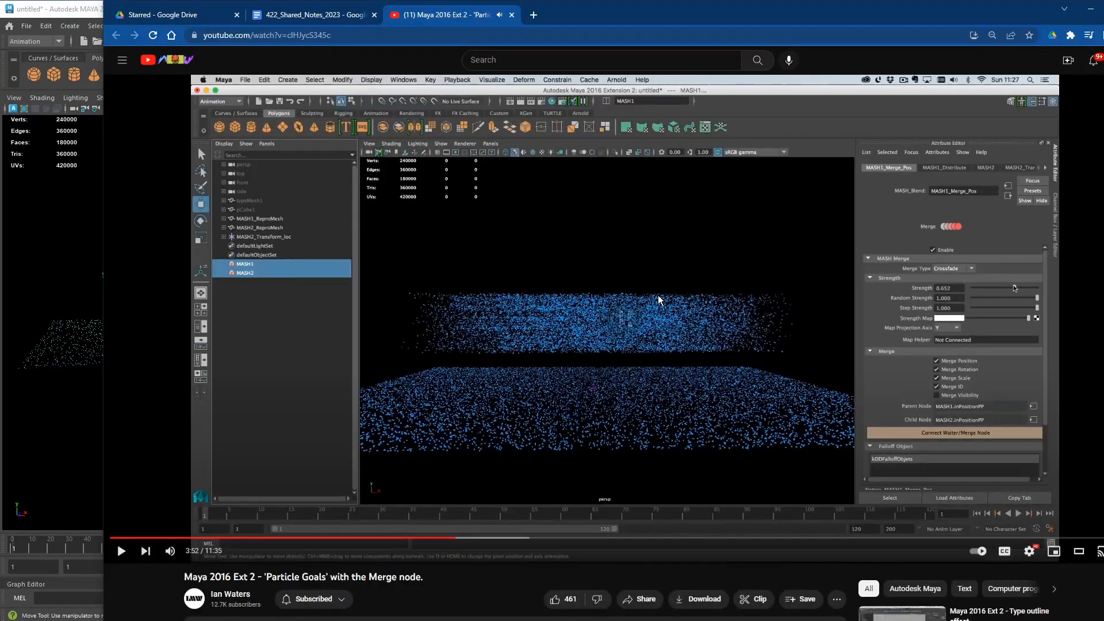
pyautogui.hotkey('alt', 'Tab')
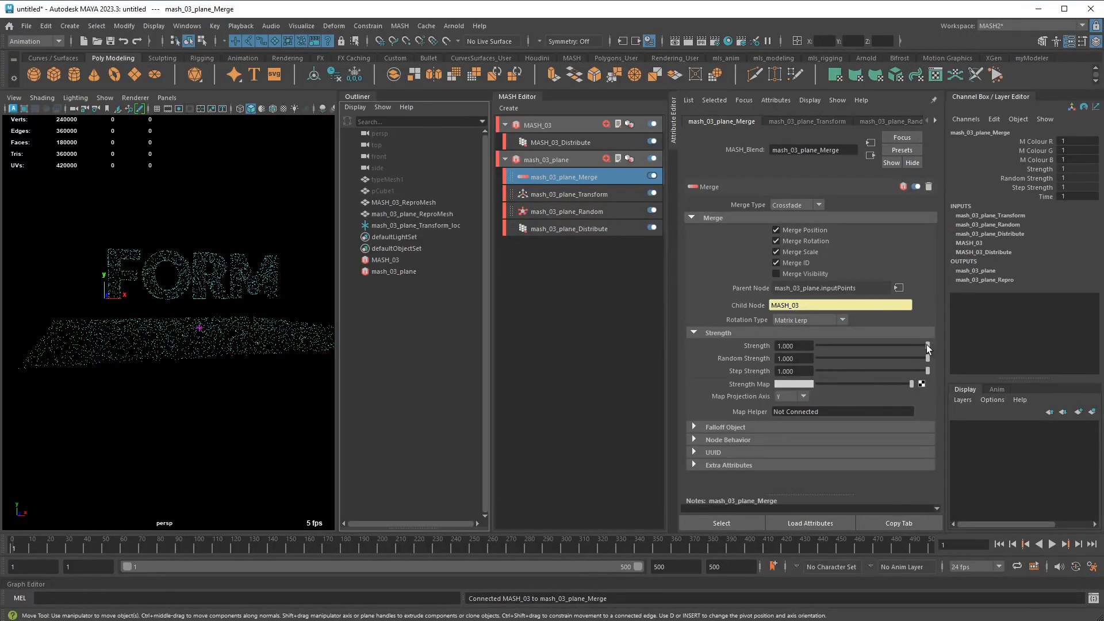
# Test the blend between the plane and FORM by varying the Merge node's Strength and restoring it to 1
pyautogui.moveTo(926, 344); pyautogui.dragTo(949, 343)
pyautogui.keyDown('alt'); pyautogui.moveTo(251, 259); pyautogui.dragTo(288, 287); pyautogui.keyUp('alt')
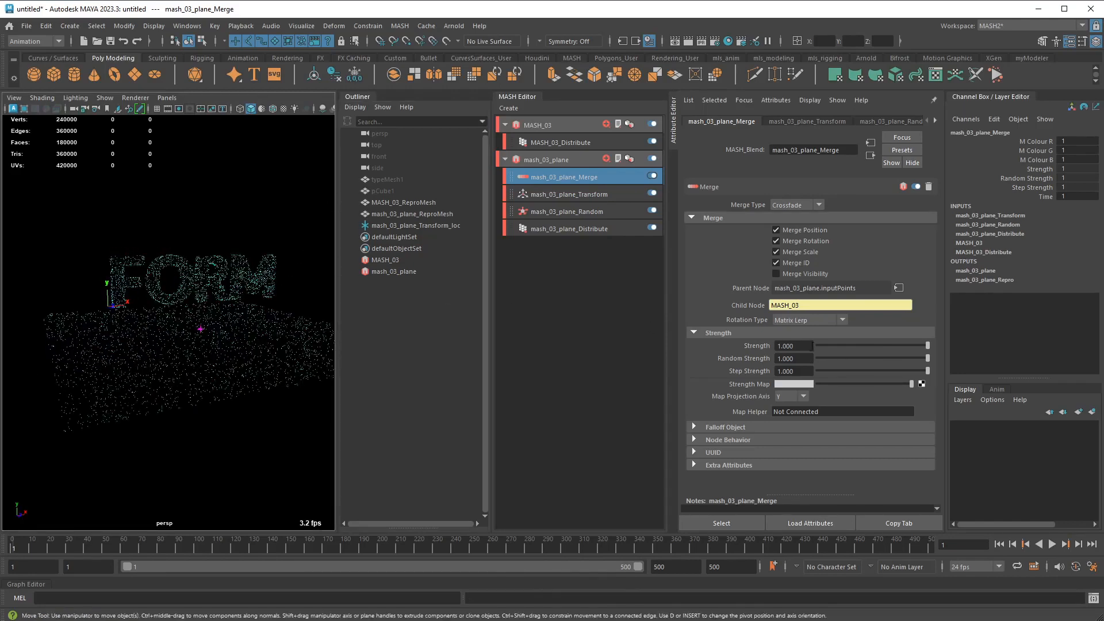
pyautogui.moveTo(871, 347); pyautogui.dragTo(942, 336)
# Watch the falloff object section of the YouTube reference video, pause it and return to Maya
pyautogui.hotkey('alt', 'Tab')
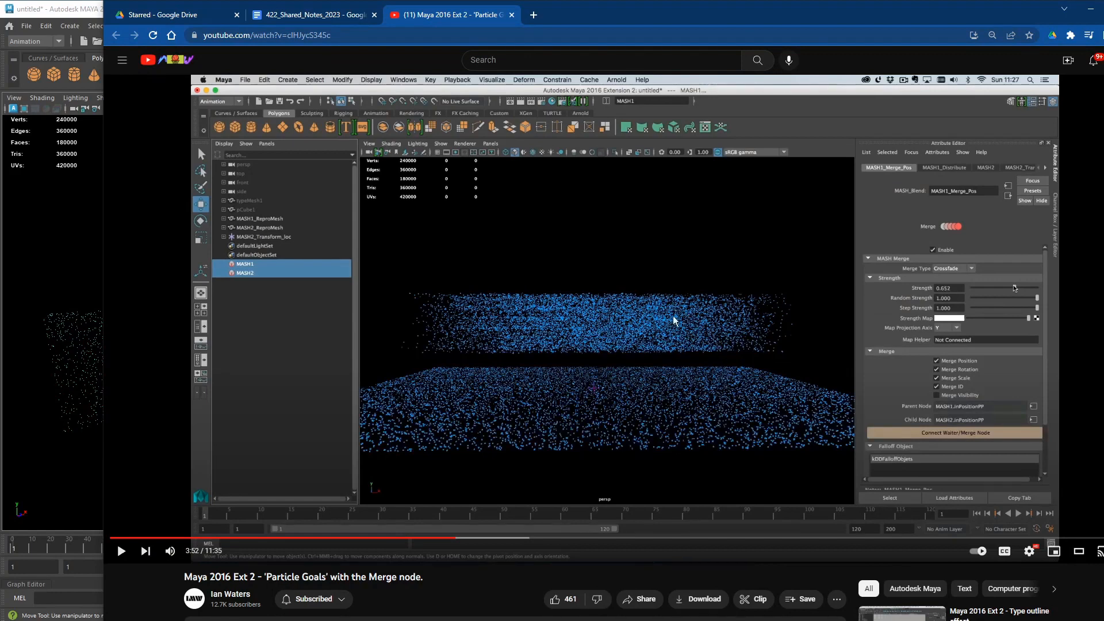
pyautogui.click(649, 386)
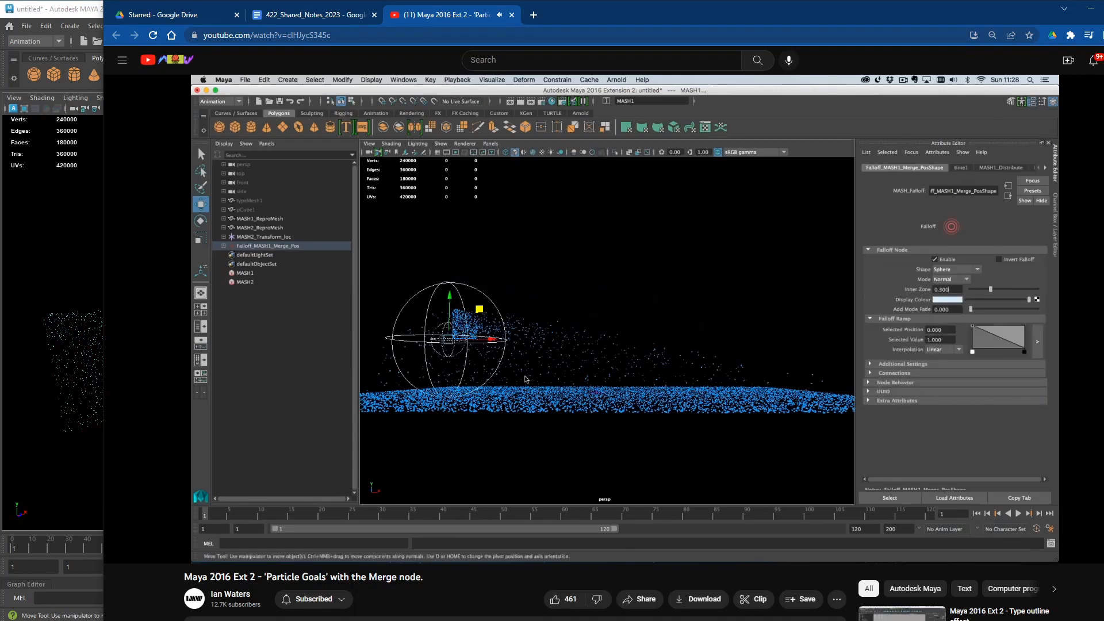
pyautogui.click(751, 350)
pyautogui.hotkey('alt', 'Tab')
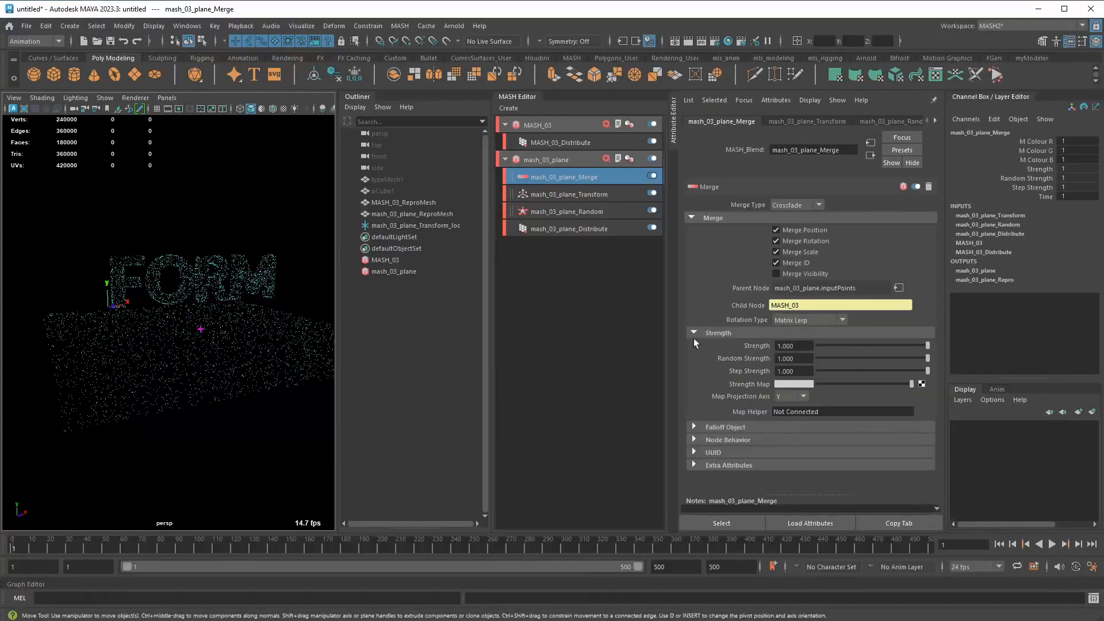
# Create a falloff object for the mash_03_plane_Merge node, checking the reference video for how it is added
pyautogui.moveTo(904, 346); pyautogui.dragTo(956, 341)
pyautogui.click(758, 427)
pyautogui.scroll(-2, 771, 421)
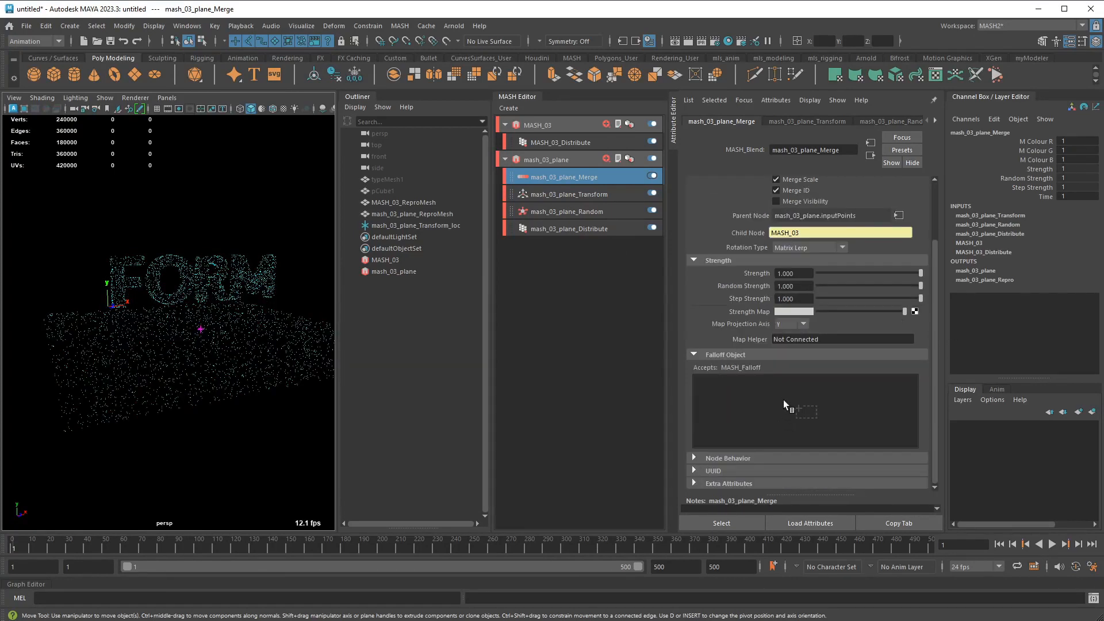
pyautogui.hotkey('alt', 'Tab')
pyautogui.click(787, 402)
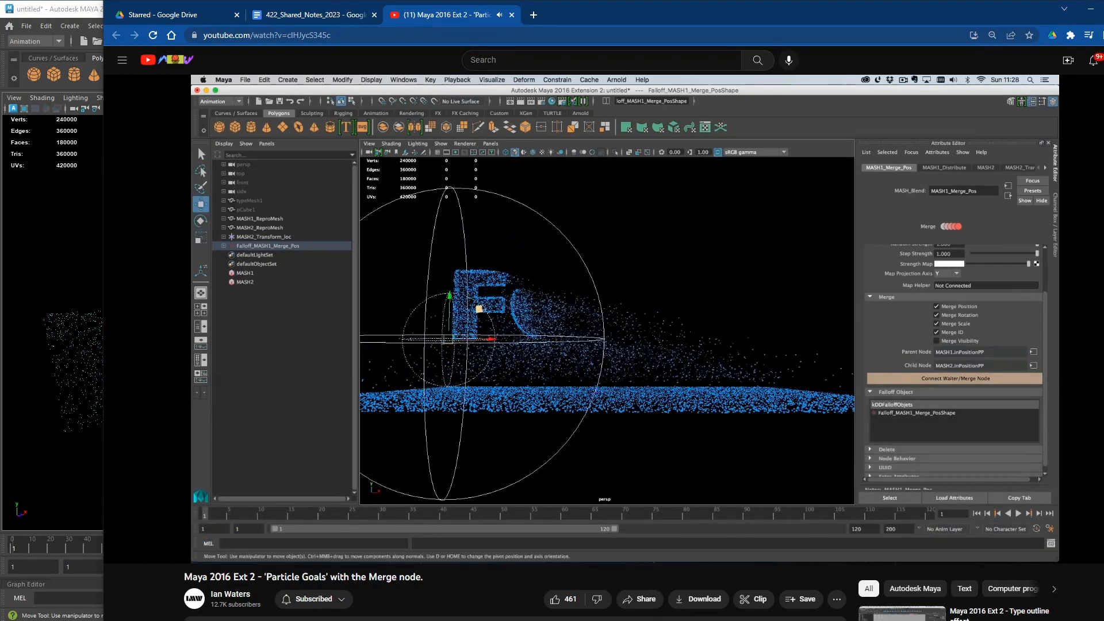
pyautogui.click(718, 395)
pyautogui.hotkey('alt', 'Tab')
pyautogui.rightClick(755, 385)
pyautogui.click(765, 391)
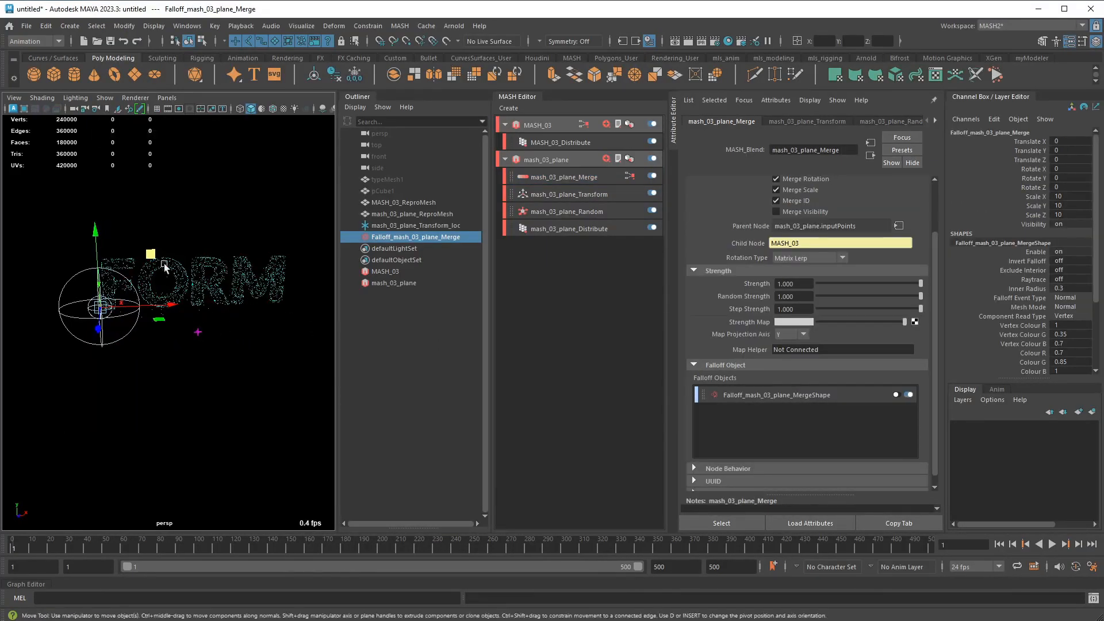
# Scale the falloff sphere uniformly to about 28 and move it to about 10.3 cm in X
pyautogui.press('r')
pyautogui.moveTo(118, 308); pyautogui.dragTo(195, 299)
pyautogui.press('w')
# Watch the falloff shape and keyframing section of the YouTube reference video and pause it
pyautogui.hotkey('alt', 'Tab')
pyautogui.click(627, 341)
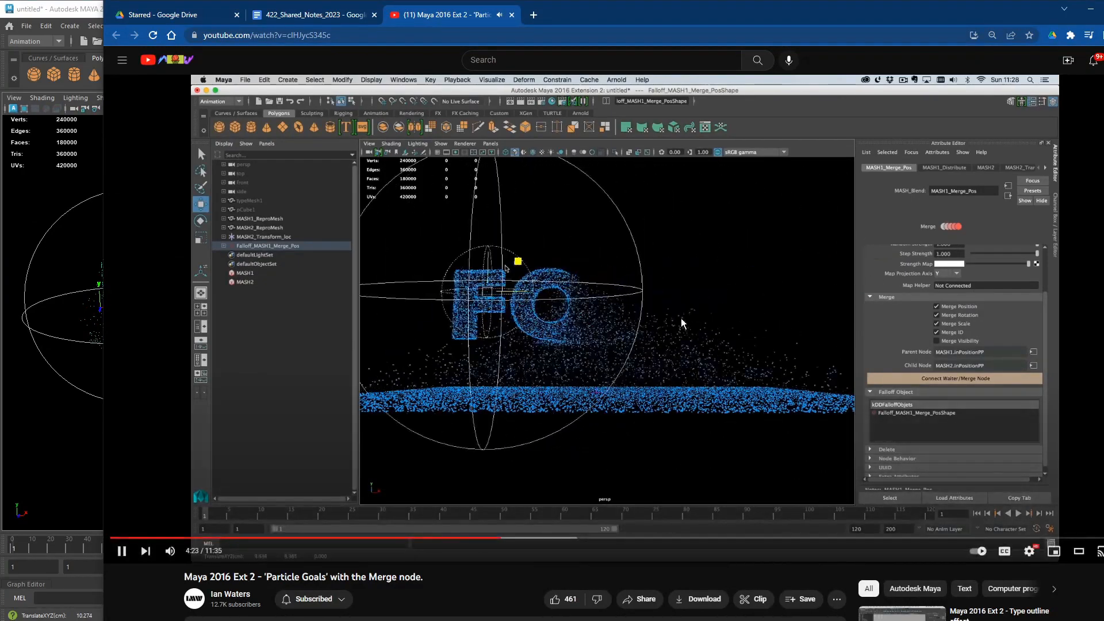
pyautogui.click(704, 347)
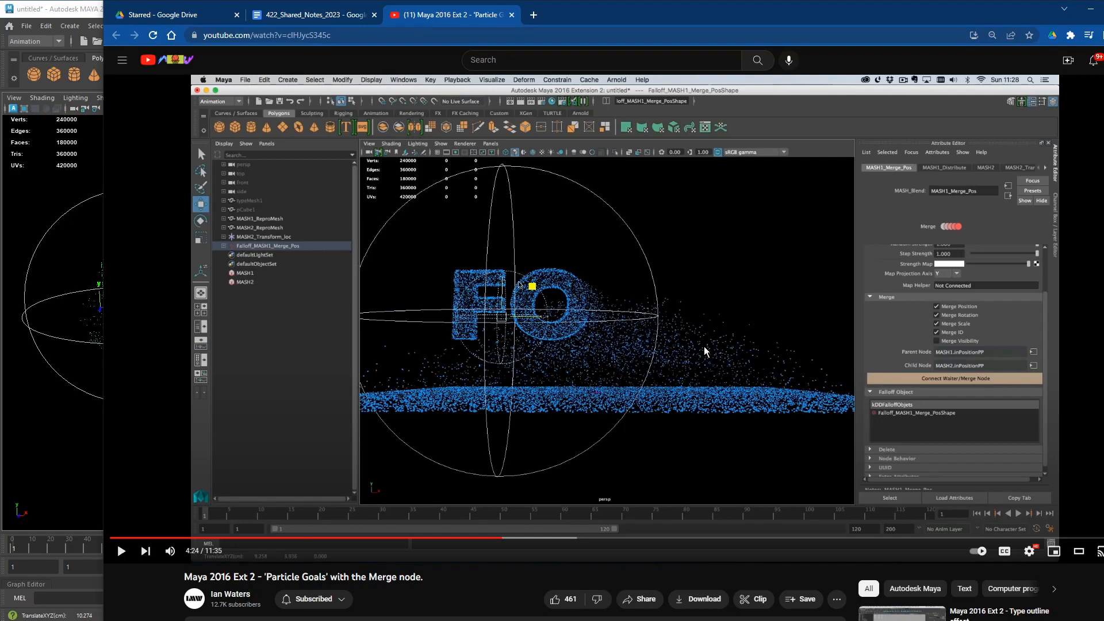
pyautogui.click(659, 353)
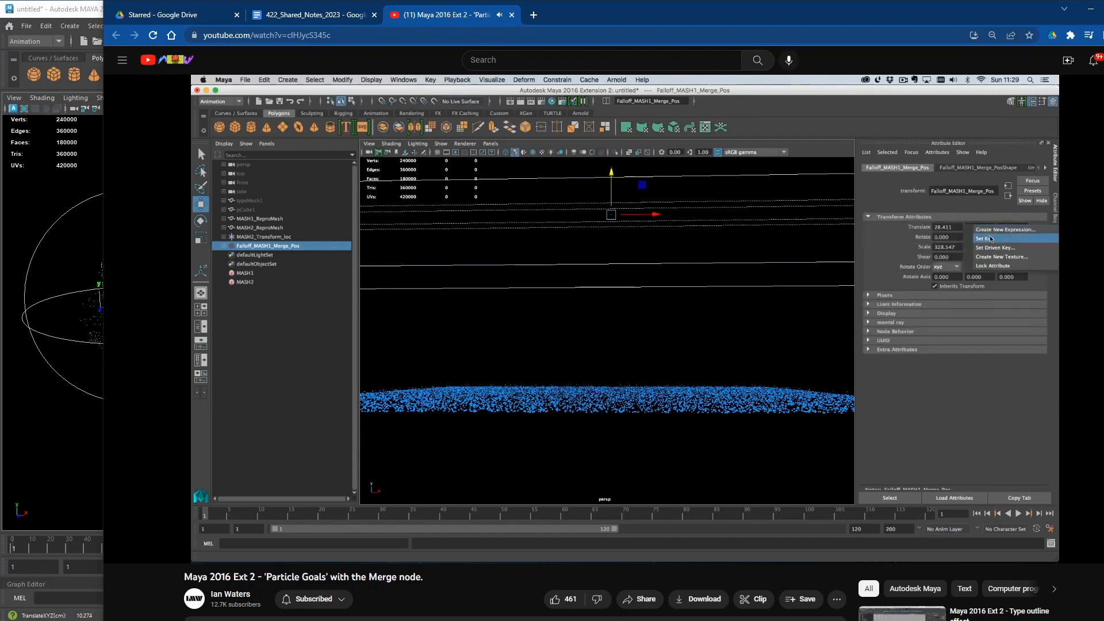
pyautogui.moveTo(682, 338)
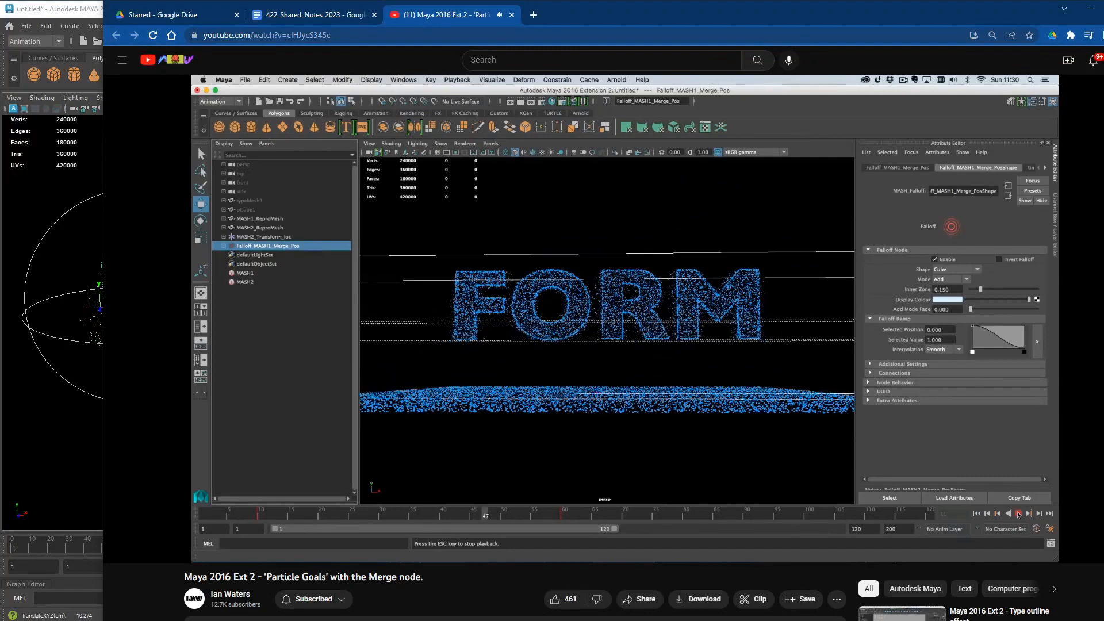
pyautogui.click(779, 473)
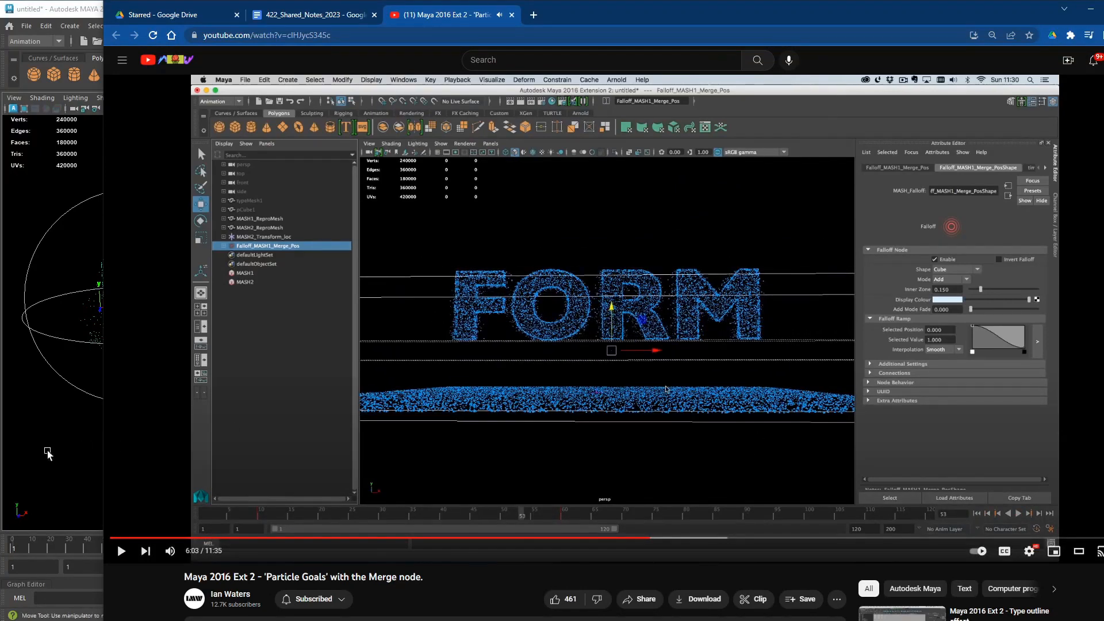
# Return to Maya, open the falloff object of mash_03_plane_Merge and set its shape to Cube
pyautogui.click(46, 457)
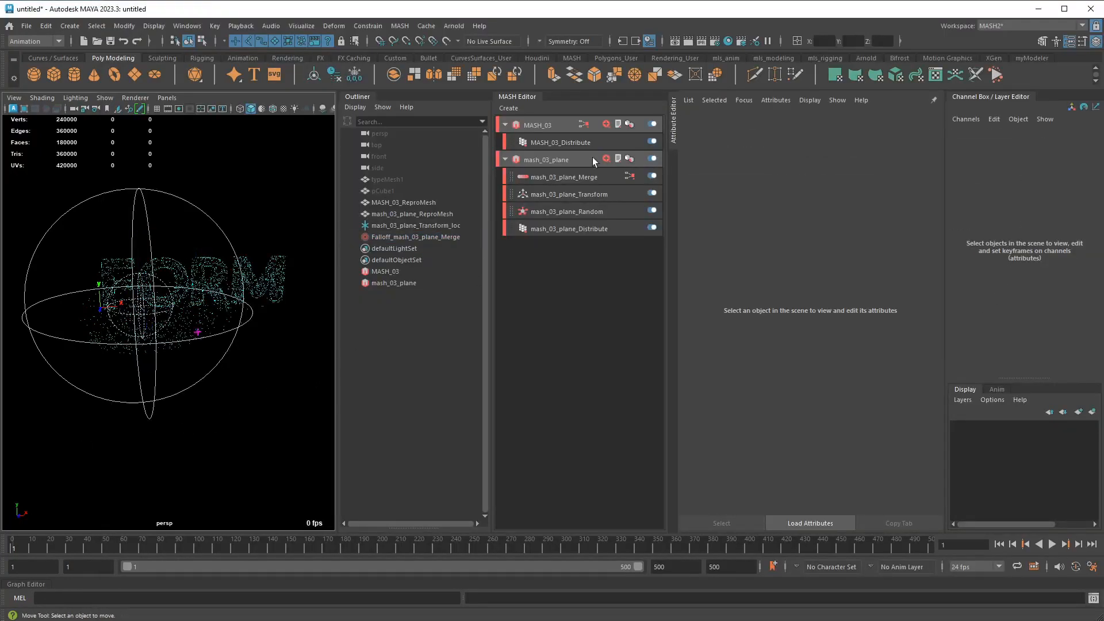
pyautogui.click(583, 176)
pyautogui.doubleClick(801, 395)
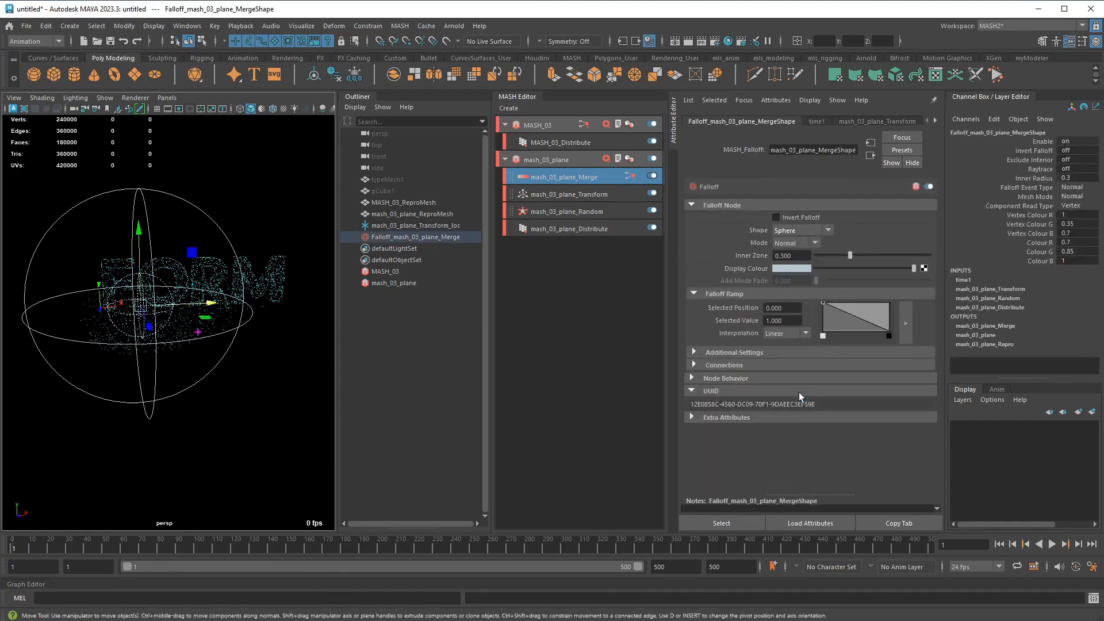
pyautogui.click(816, 230)
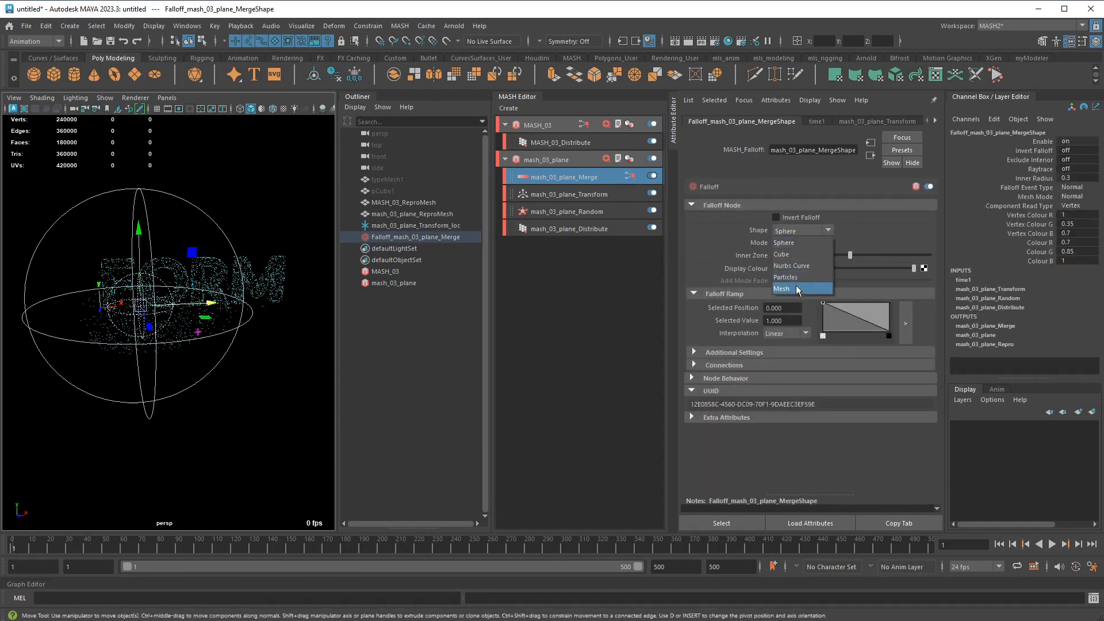
pyautogui.click(796, 254)
# Scale the falloff cube to about 145 in X and 13 in Y, and set its Inner Zone to 0.11
pyautogui.press('r')
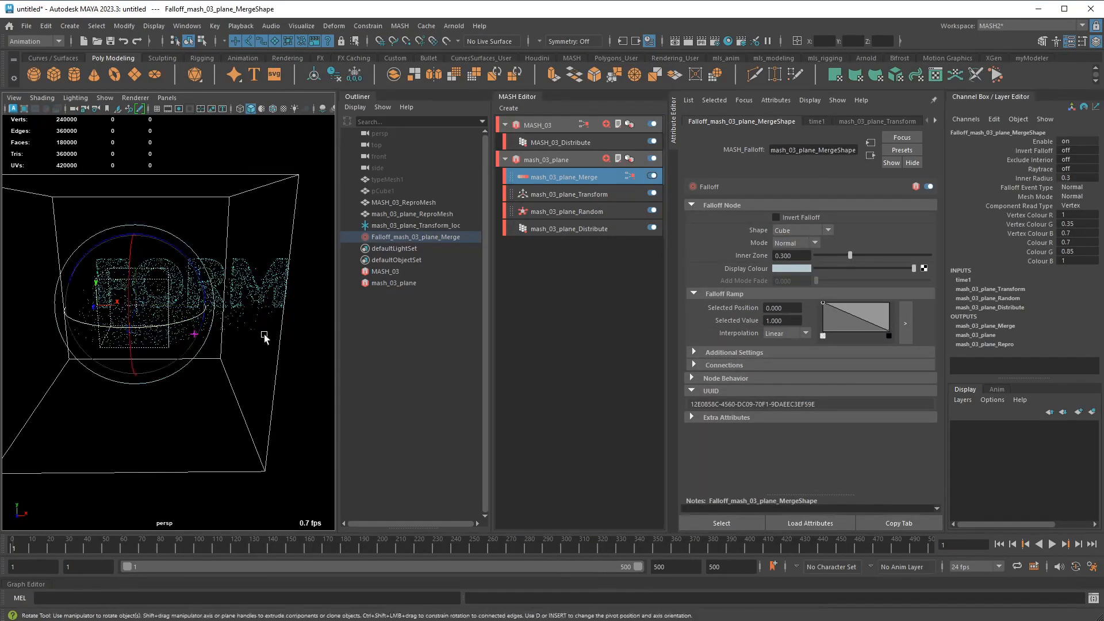
pyautogui.moveTo(210, 304); pyautogui.dragTo(312, 308)
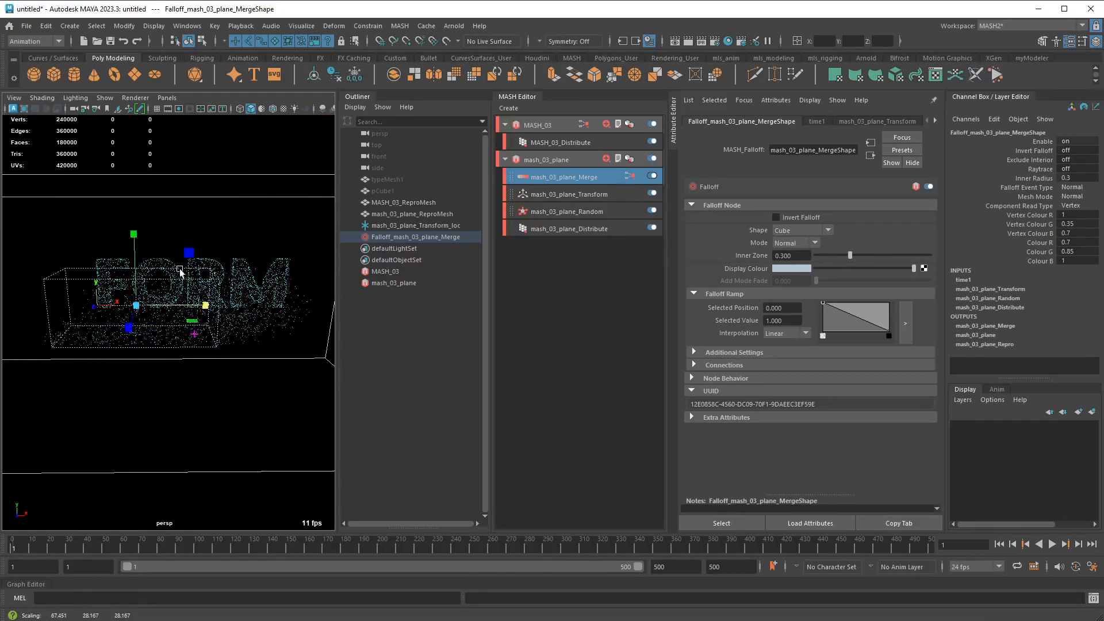
pyautogui.moveTo(134, 235); pyautogui.dragTo(148, 280)
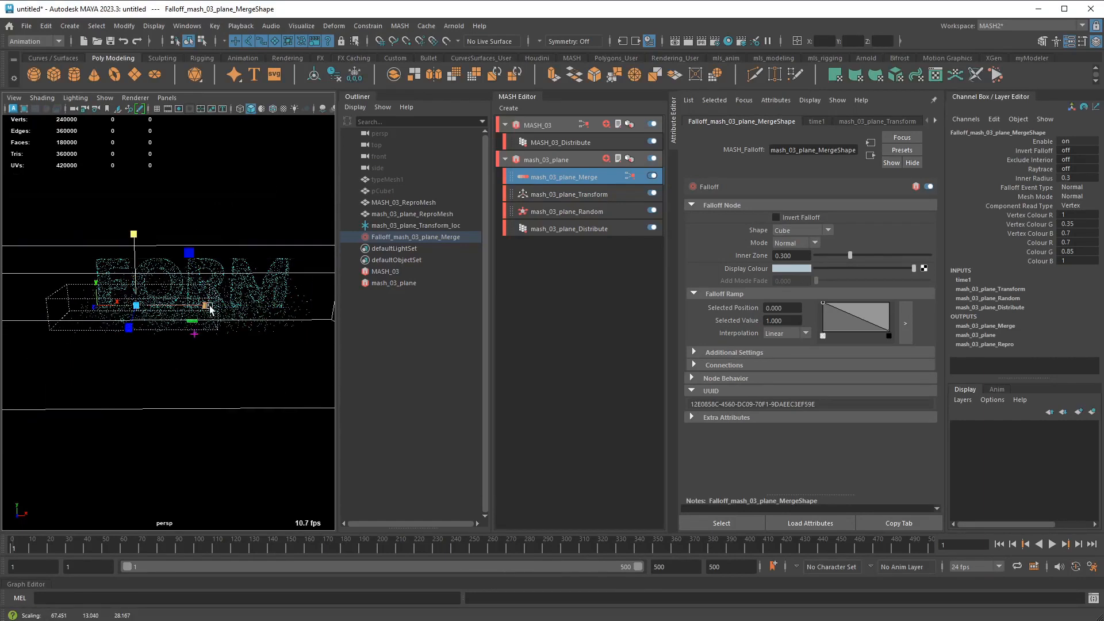
pyautogui.moveTo(210, 309); pyautogui.dragTo(278, 312)
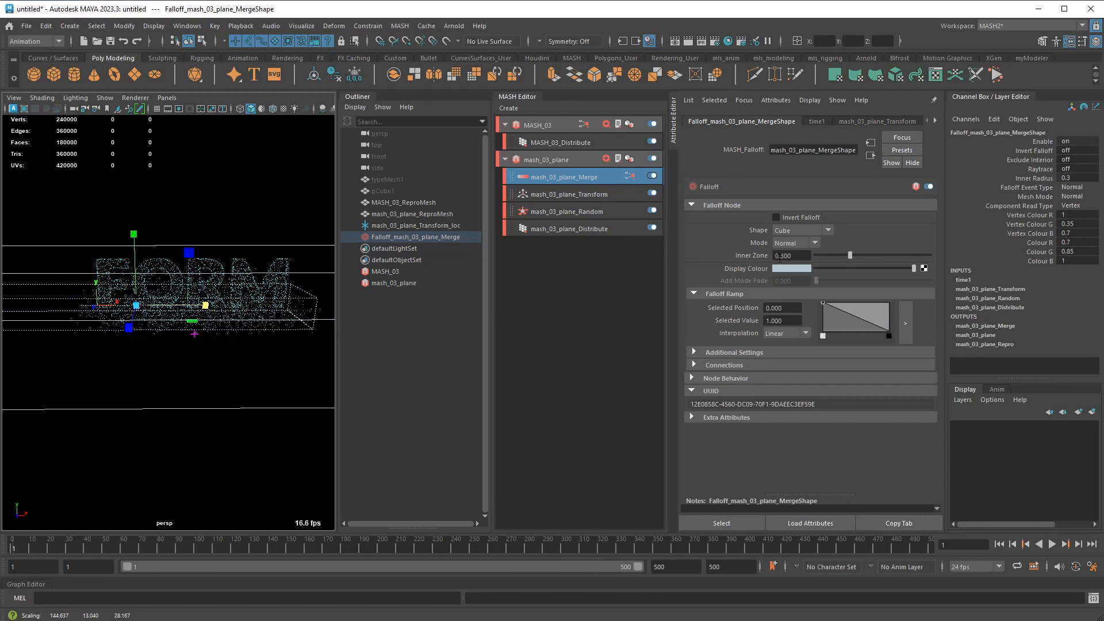
pyautogui.write('11')
pyautogui.press('Return')
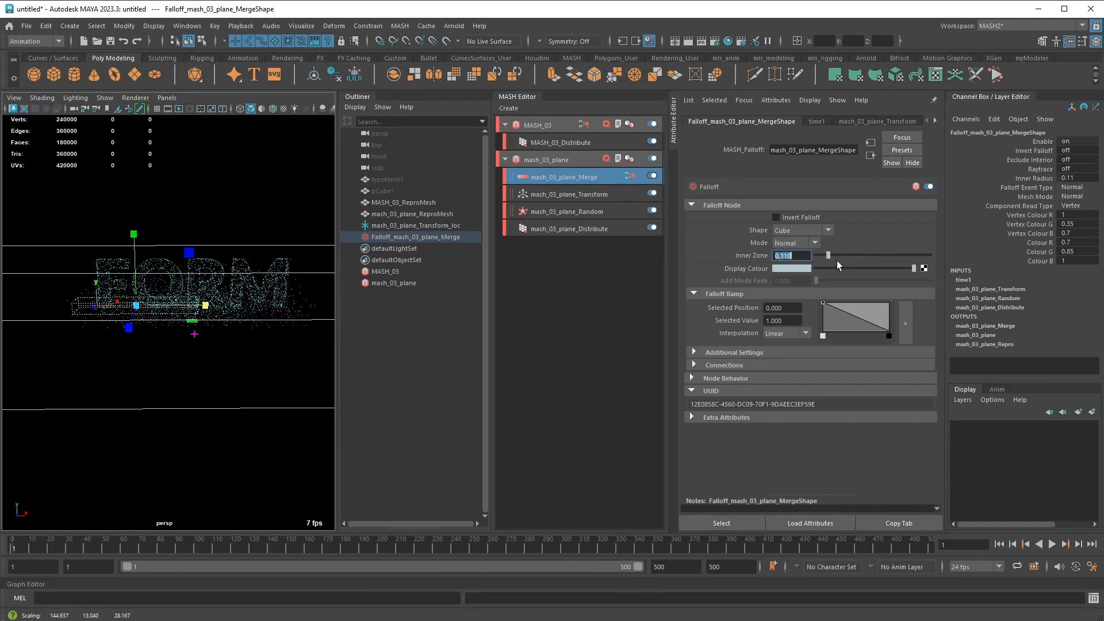
# Move the falloff cube to about 24.5 cm in X and 4.6 cm in Y, centred on the FORM text
pyautogui.scroll(-2, 135, 248)
pyautogui.keyDown('alt'); pyautogui.moveTo(135, 248); pyautogui.dragTo(119, 238, button='middle'); pyautogui.keyUp('alt')
pyautogui.press('w')
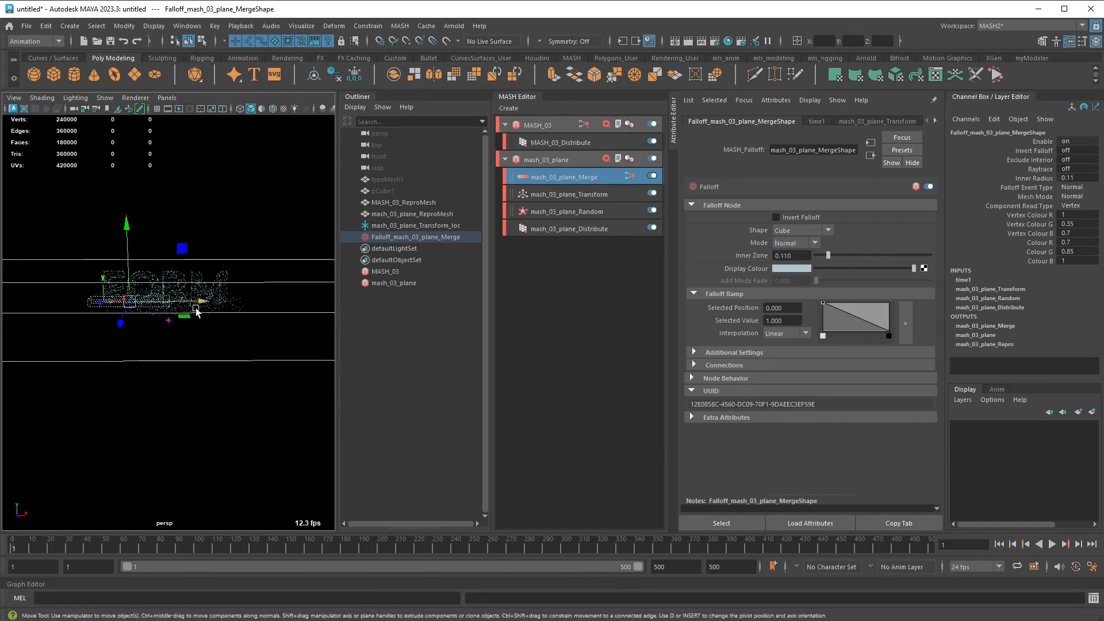
pyautogui.moveTo(202, 301); pyautogui.dragTo(207, 303)
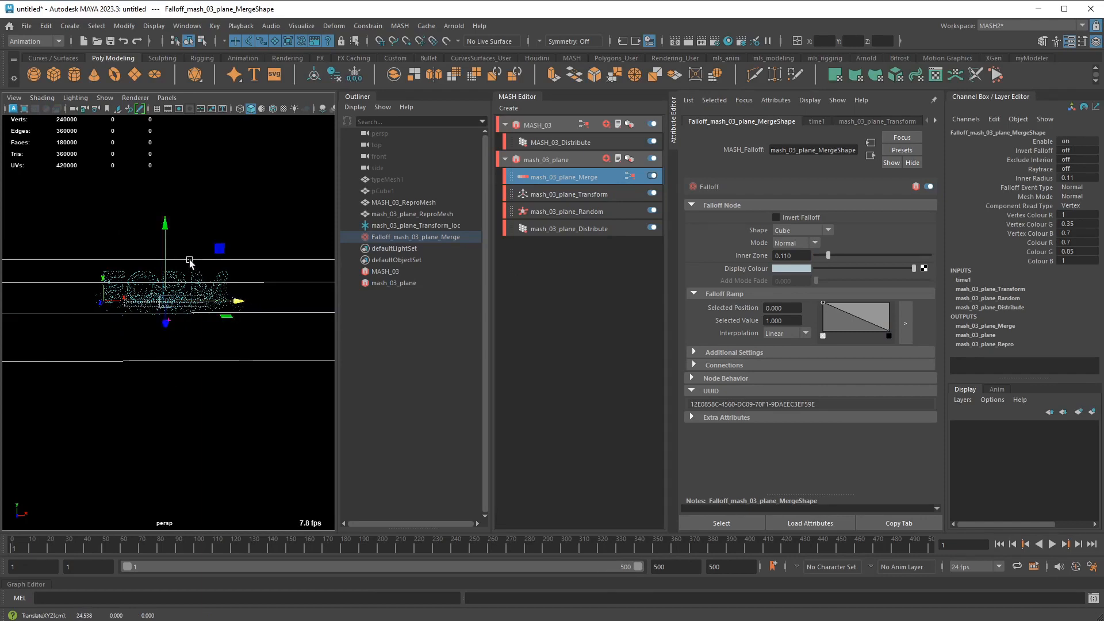
pyautogui.moveTo(164, 242); pyautogui.dragTo(161, 230)
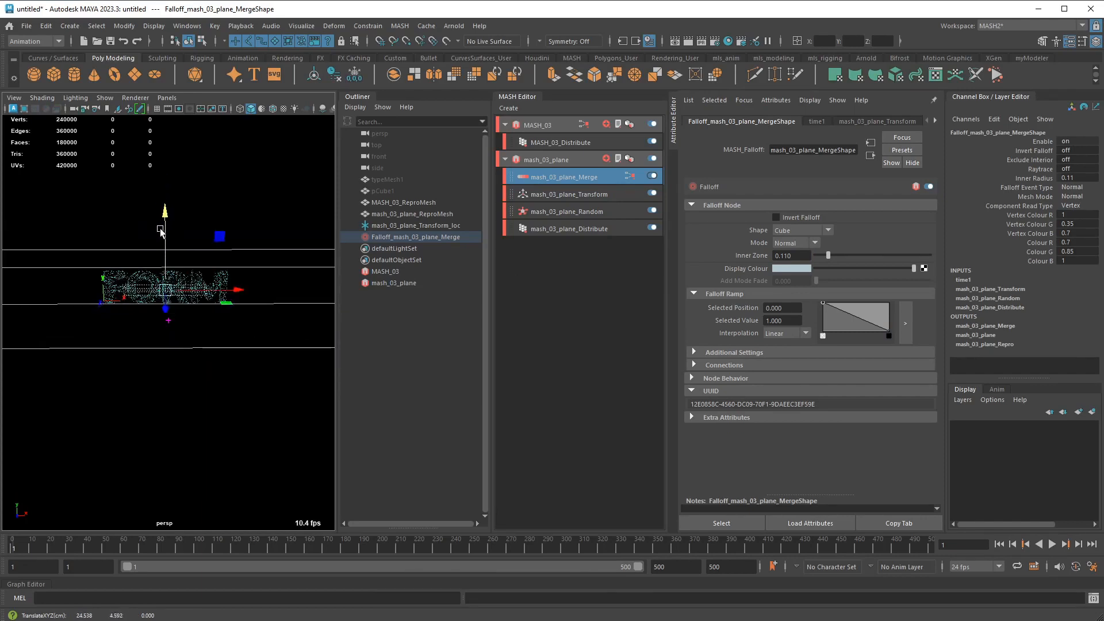
# Widen the falloff cube in X until its inner zone spans the FORM text, and test moving it vertically
pyautogui.keyDown('alt'); pyautogui.moveTo(143, 262); pyautogui.dragTo(216, 274, button='right'); pyautogui.keyUp('alt')
pyautogui.press('r')
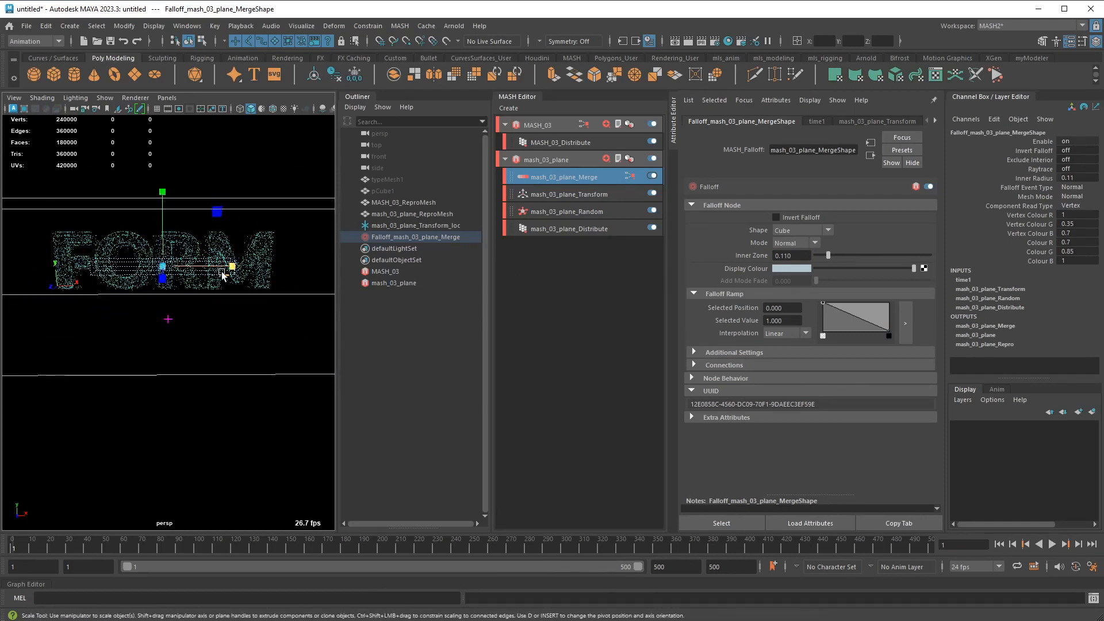
pyautogui.moveTo(229, 267); pyautogui.dragTo(266, 269)
pyautogui.press('w')
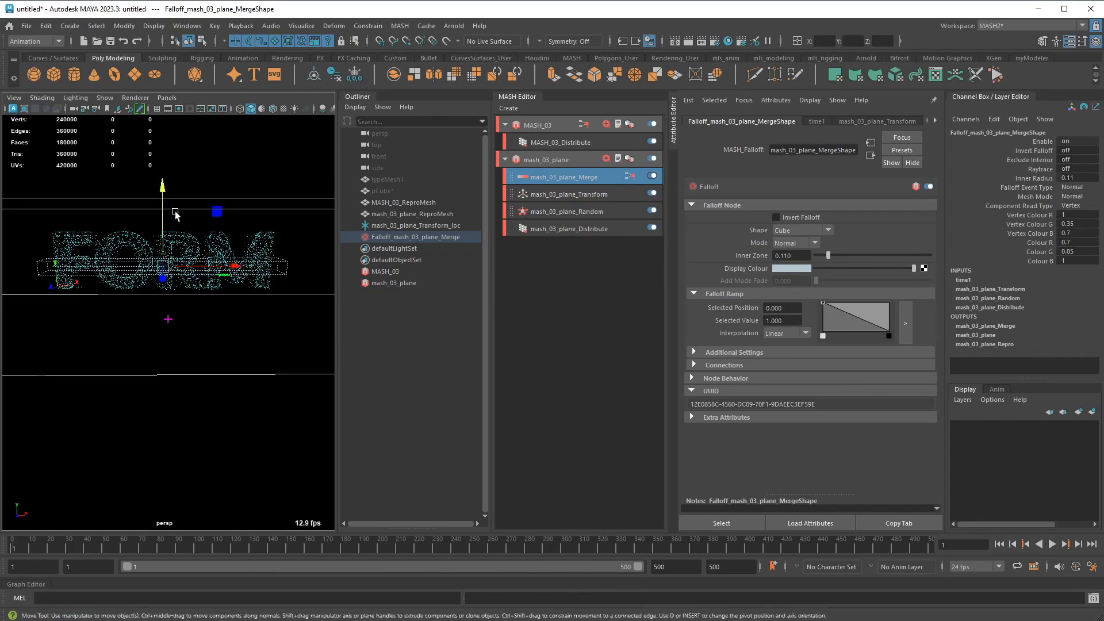
pyautogui.moveTo(168, 214); pyautogui.dragTo(165, 183)
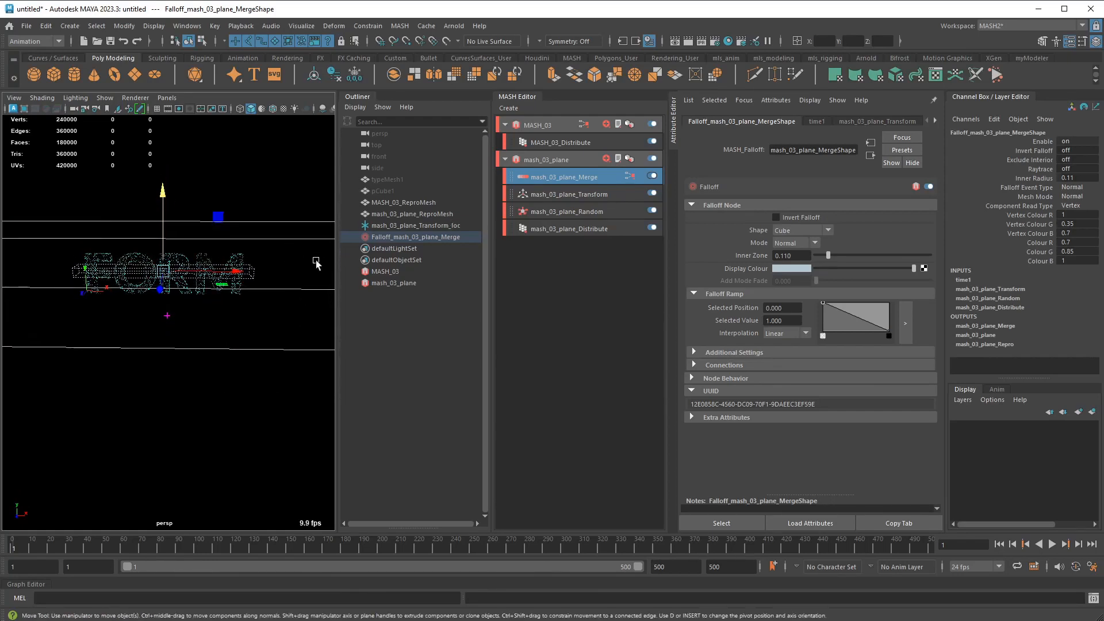
# Delete the mash_03_plane_Merge node from the mash_03_plane network
pyautogui.rightClick(562, 177)
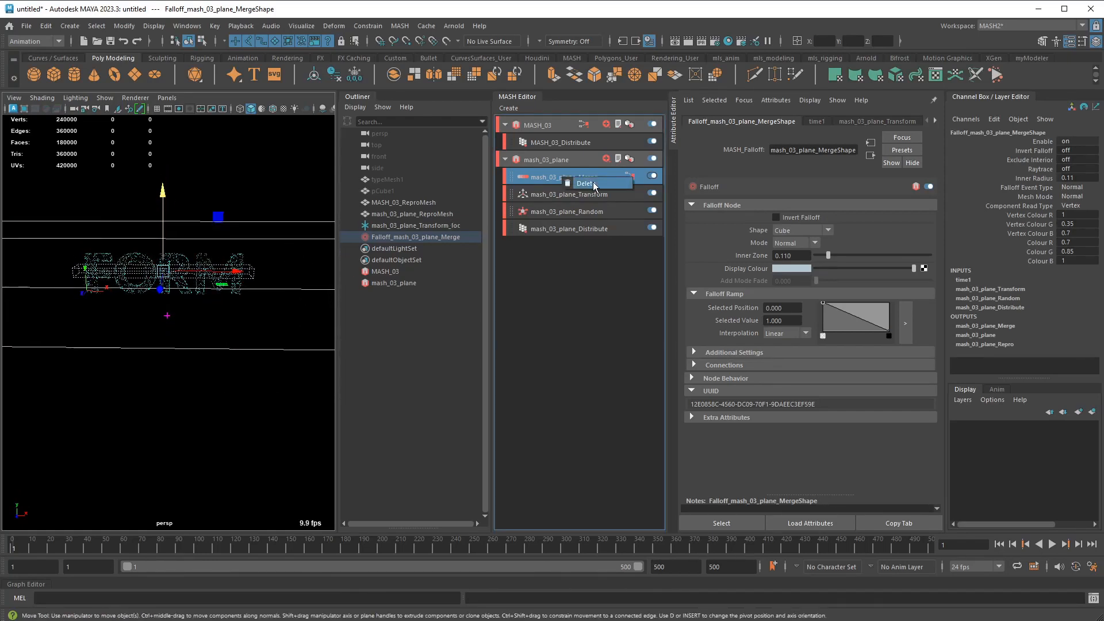
pyautogui.click(592, 182)
pyautogui.click(950, 420)
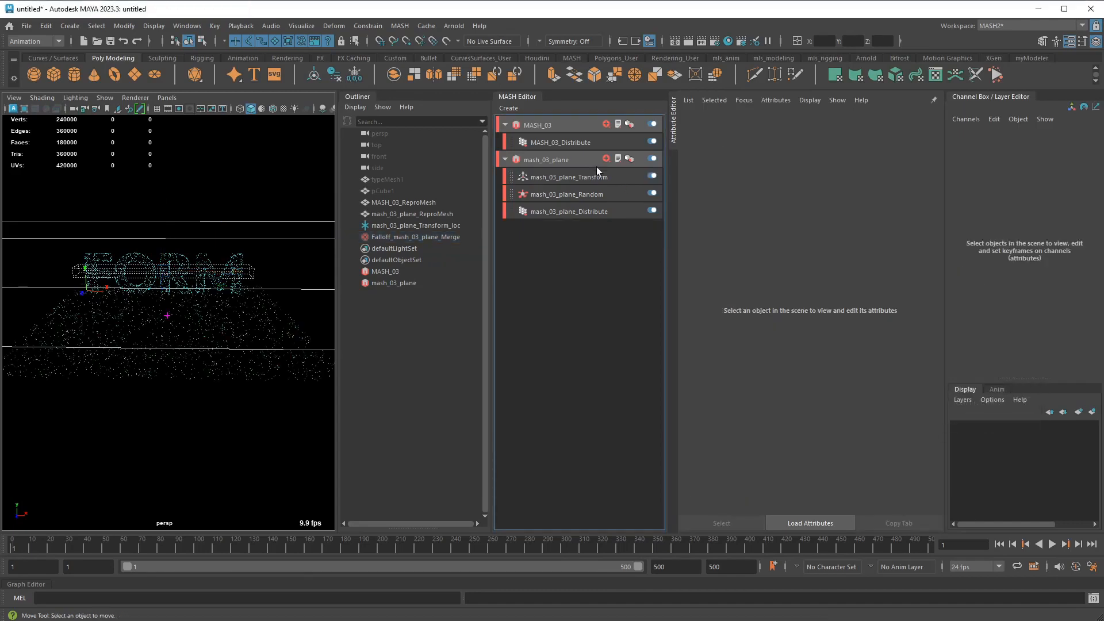
# Add a Merge node to the MASH_03 network and connect mash_03_plane as its child node
pyautogui.click(573, 126)
pyautogui.click(606, 124)
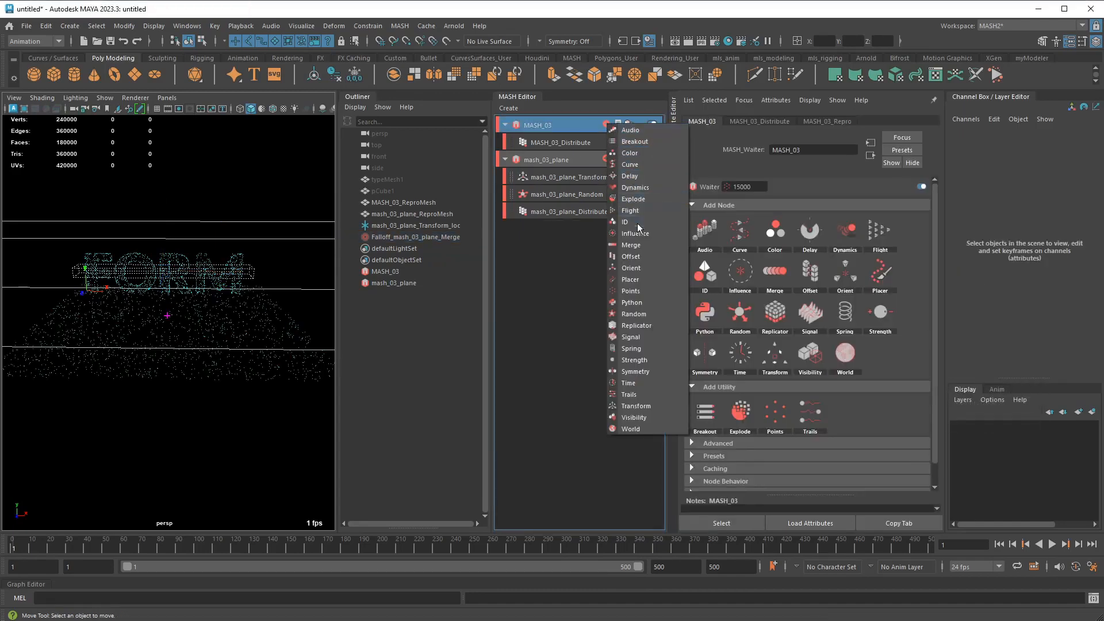
pyautogui.click(639, 244)
pyautogui.click(526, 176)
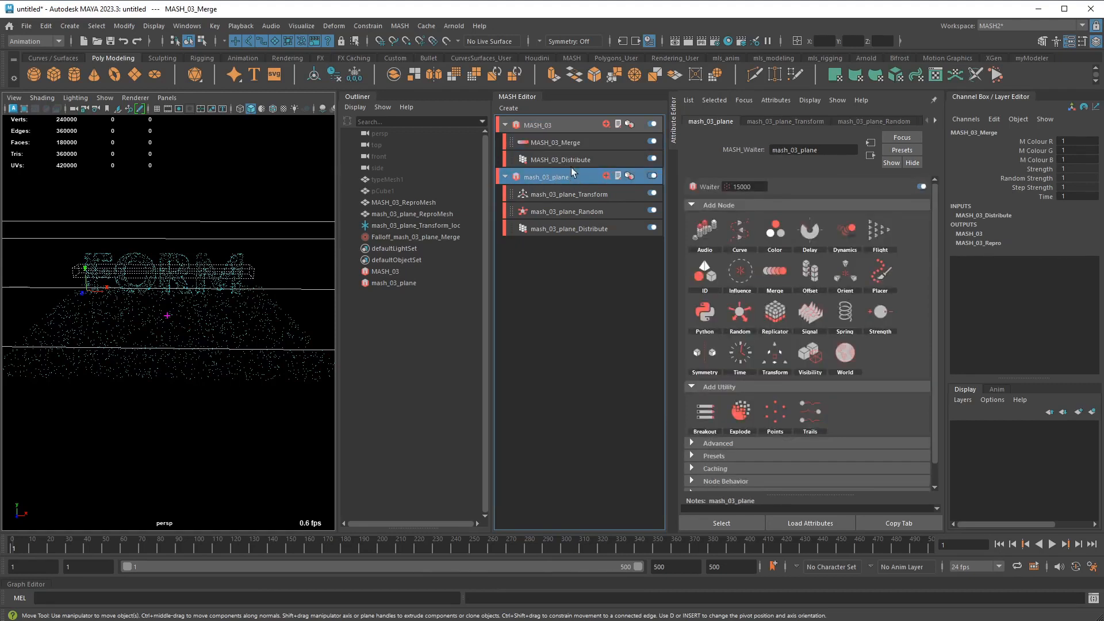
pyautogui.click(572, 145)
pyautogui.scroll(-3, 751, 296)
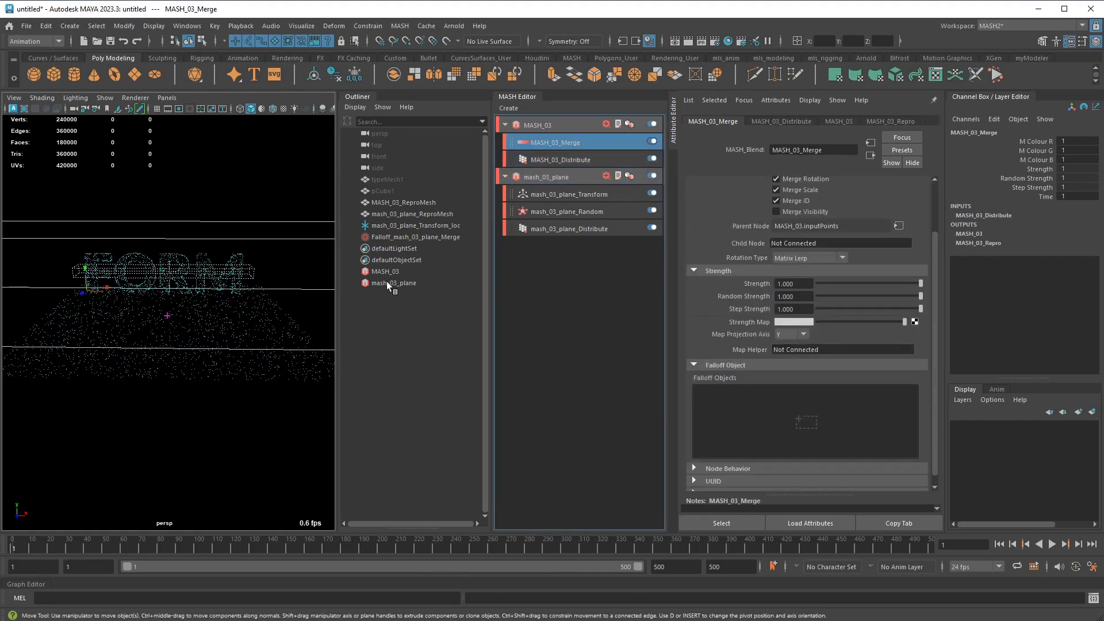
pyautogui.moveTo(387, 282); pyautogui.dragTo(639, 273)
pyautogui.moveTo(809, 244); pyautogui.dragTo(811, 244)
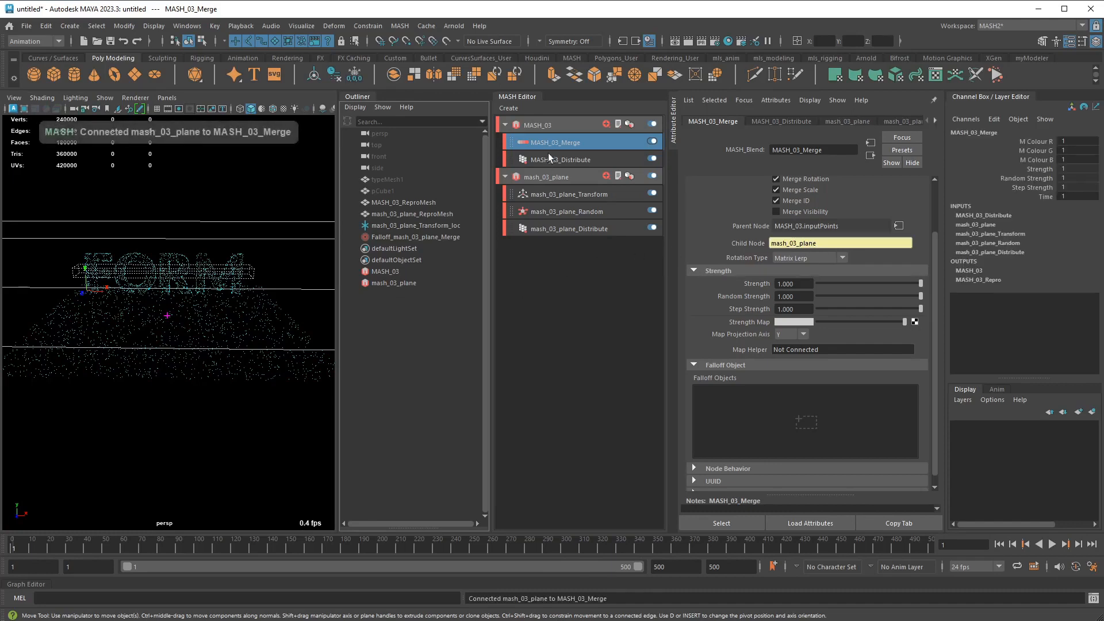
# Delete the leftover Falloff_mash_03_plane_Merge object around the FORM text
pyautogui.keyDown('alt'); pyautogui.moveTo(232, 278); pyautogui.dragTo(237, 274); pyautogui.keyUp('alt')
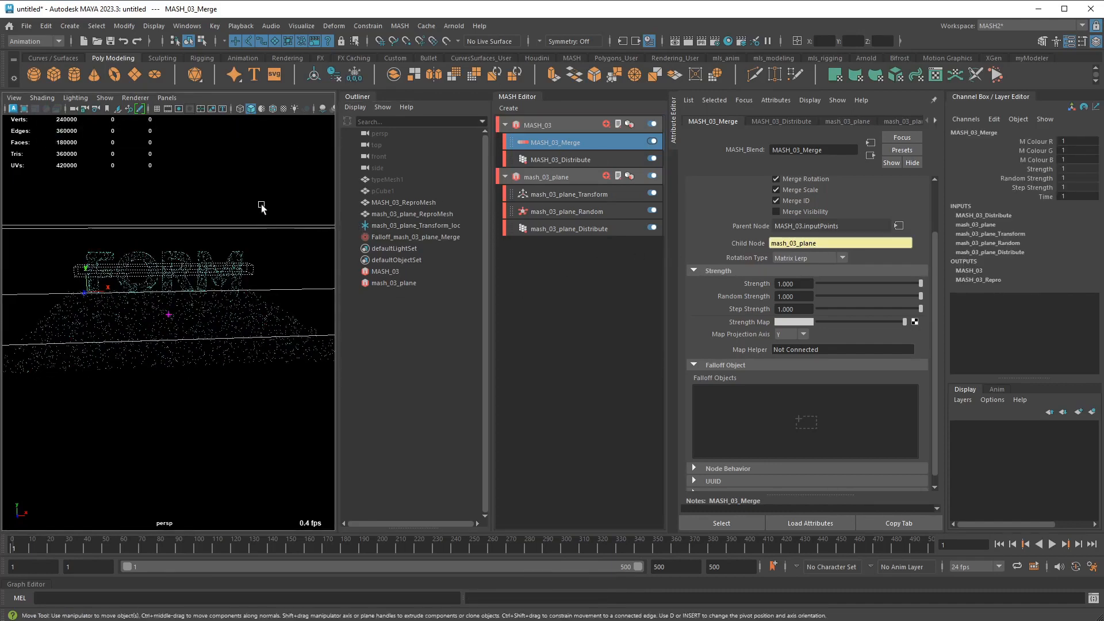
pyautogui.click(290, 211)
pyautogui.moveTo(289, 211); pyautogui.dragTo(302, 238)
pyautogui.press('Delete')
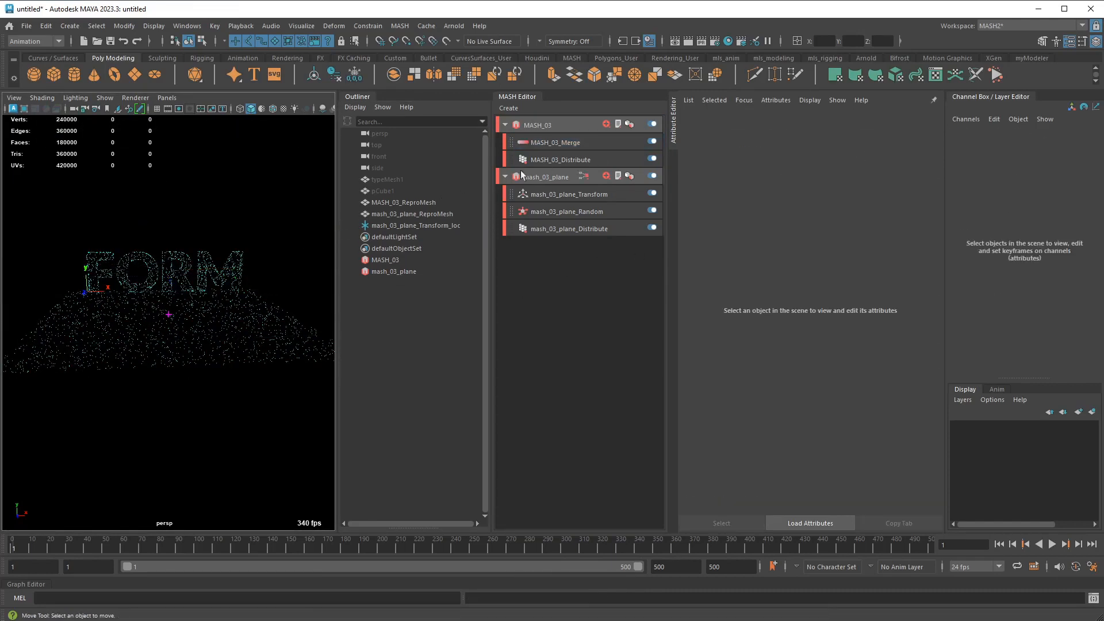
# Create a falloff object for the MASH_03_Merge node and set its shape to Cube
pyautogui.click(578, 145)
pyautogui.rightClick(780, 391)
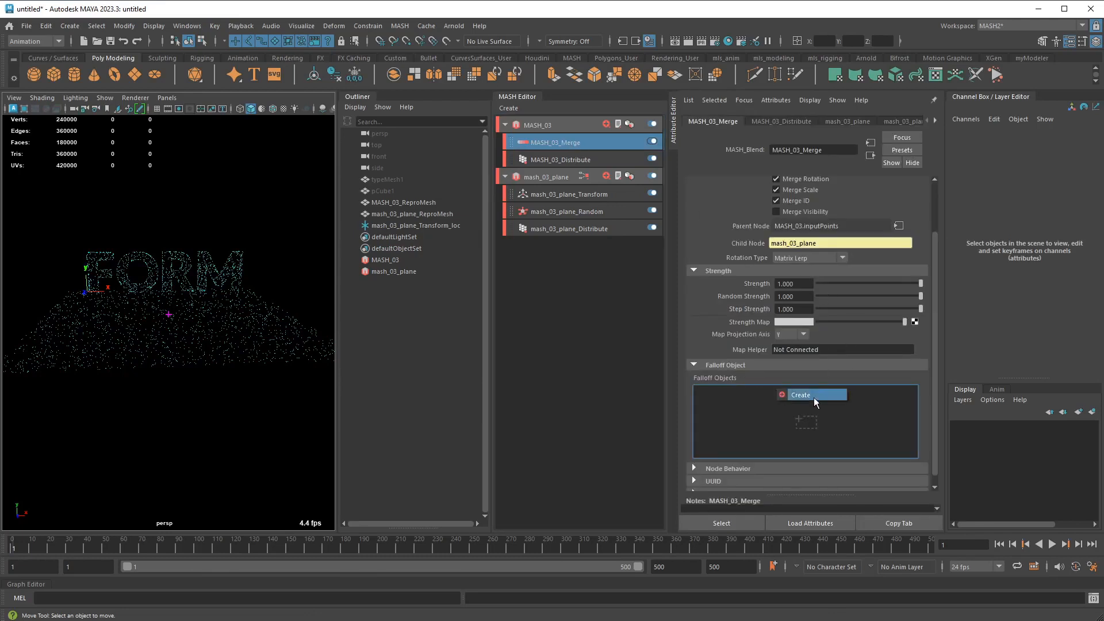
pyautogui.click(813, 397)
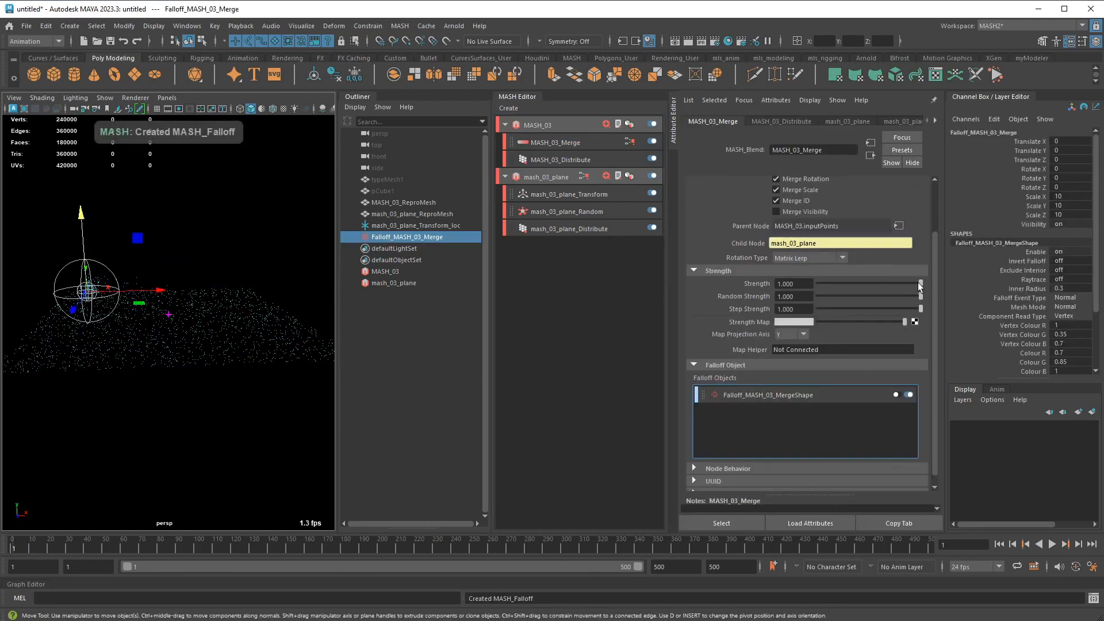
pyautogui.moveTo(919, 283); pyautogui.dragTo(819, 284)
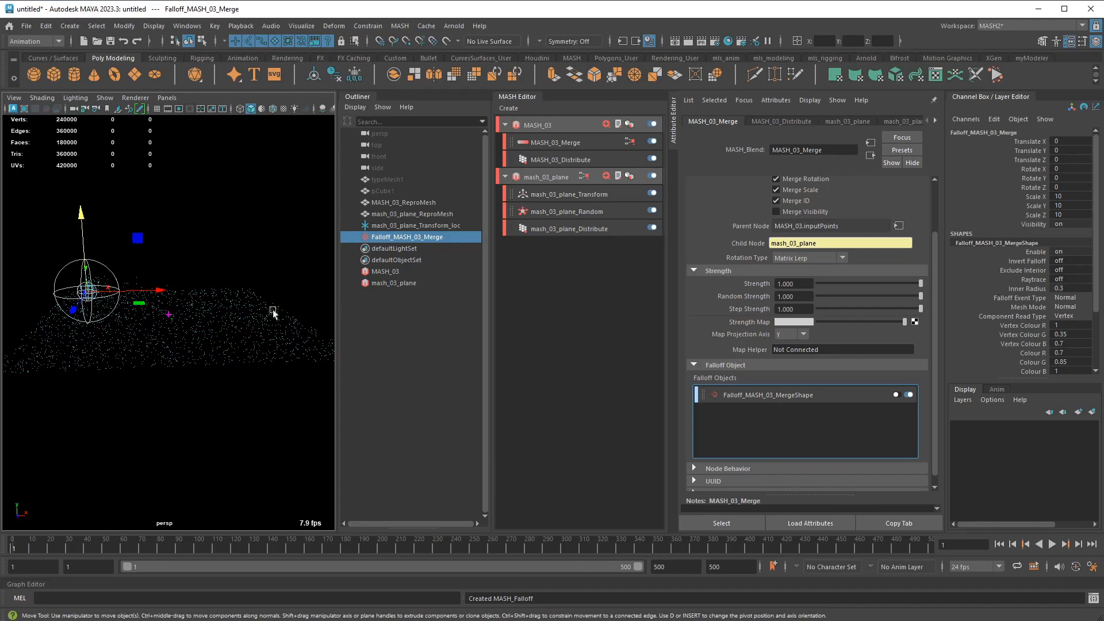
pyautogui.click(784, 392)
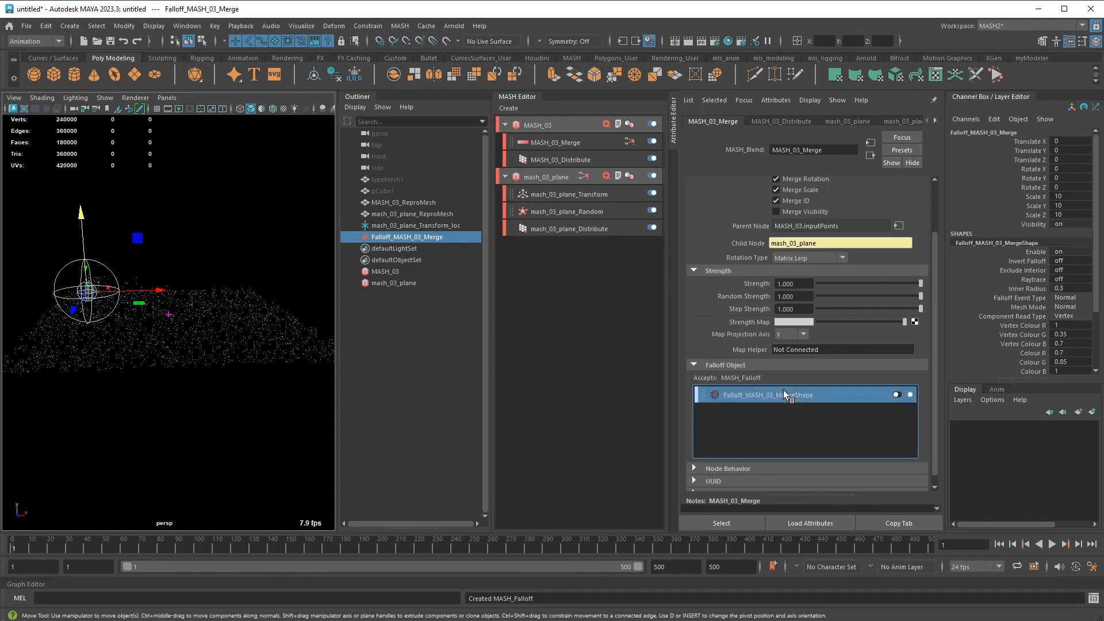
pyautogui.click(805, 230)
pyautogui.click(802, 254)
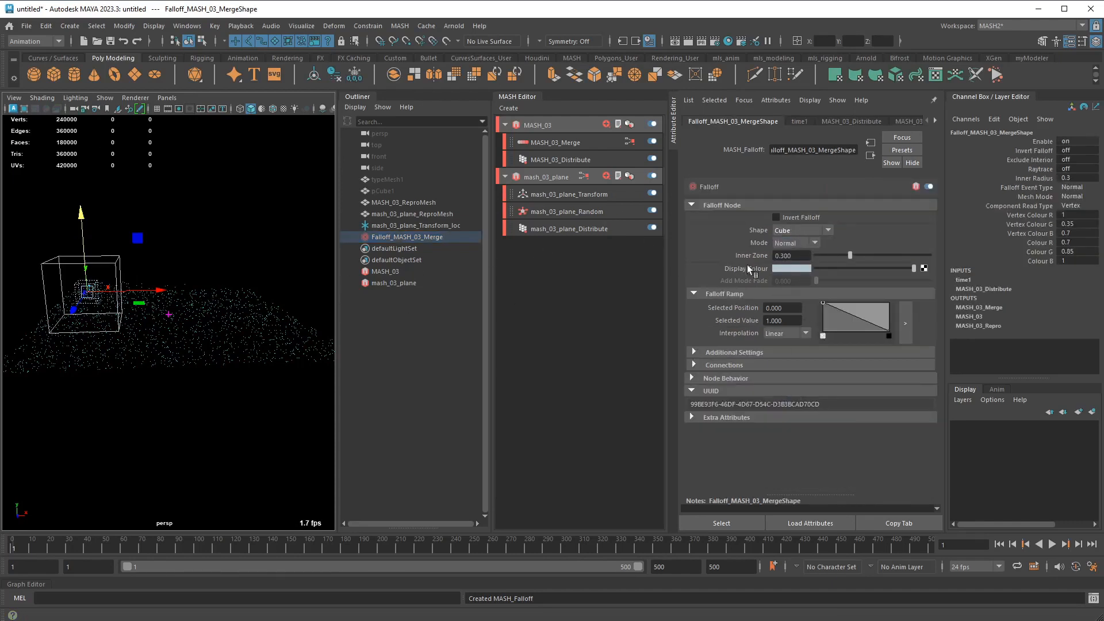
# Move the falloff cube to about 26 cm in X and scale it to about 114.6 in X and 16.9 in Y
pyautogui.moveTo(158, 290); pyautogui.dragTo(412, 277)
pyautogui.press('r')
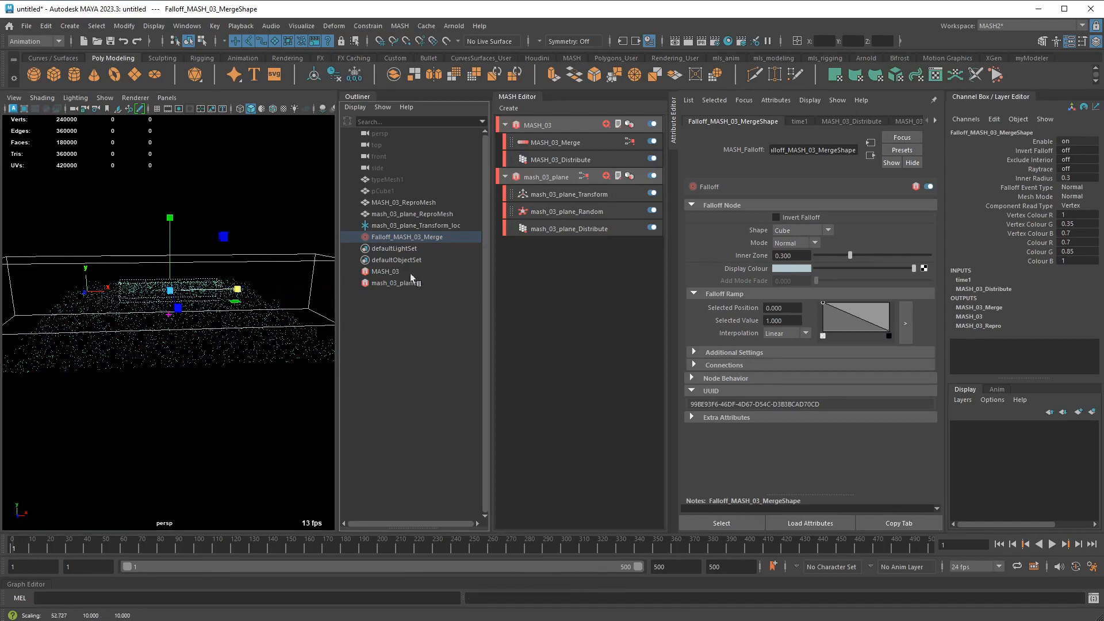
pyautogui.moveTo(170, 218); pyautogui.dragTo(168, 265)
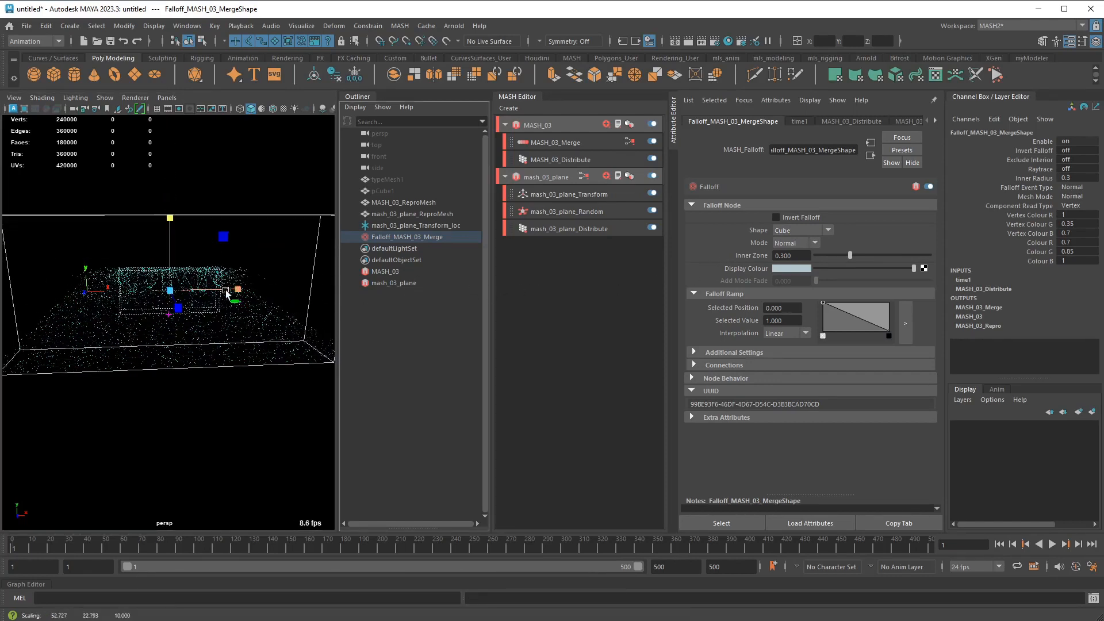
pyautogui.moveTo(367, 291); pyautogui.dragTo(280, 289)
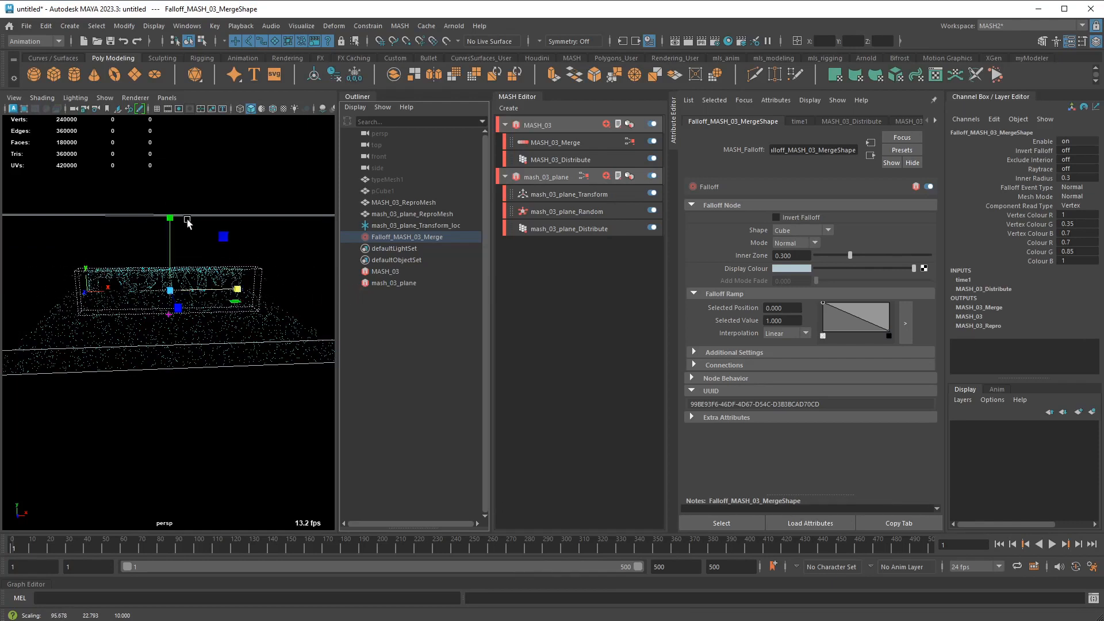
pyautogui.moveTo(170, 218); pyautogui.dragTo(169, 249)
pyautogui.moveTo(239, 297)
pyautogui.mouseDown()
pyautogui.moveTo(288, 292)
pyautogui.moveTo(256, 291)
pyautogui.mouseUp()
# Raise the falloff cube to about 19.4 cm in Y, above the text, and keyframe its transforms at frame 10
pyautogui.press('w')
pyautogui.moveTo(171, 246); pyautogui.dragTo(182, 153)
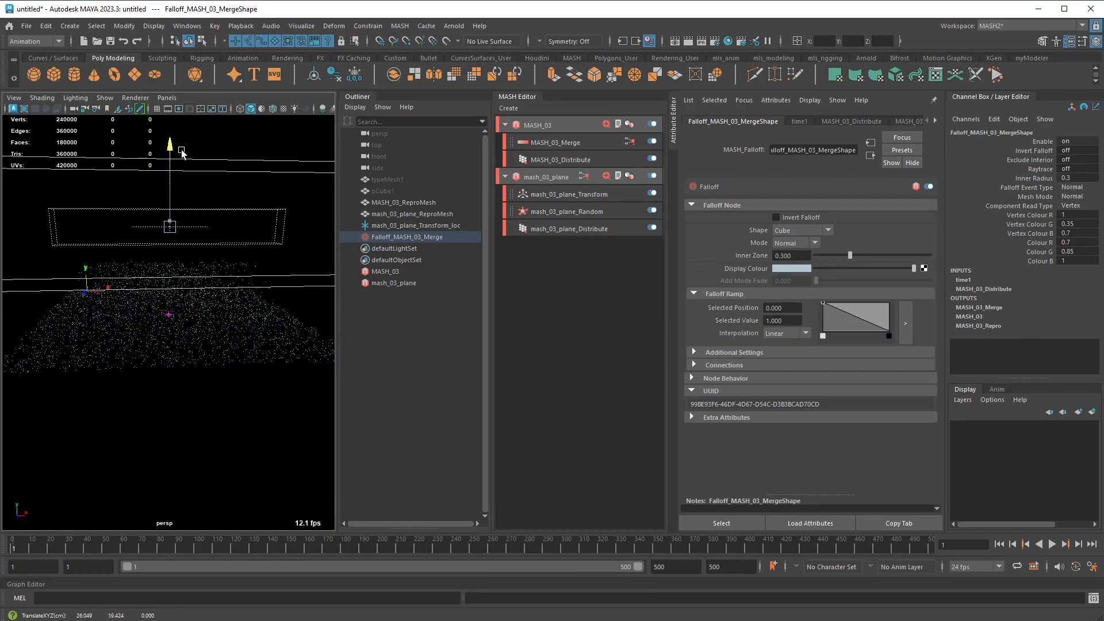
pyautogui.moveTo(53, 547); pyautogui.dragTo(29, 549)
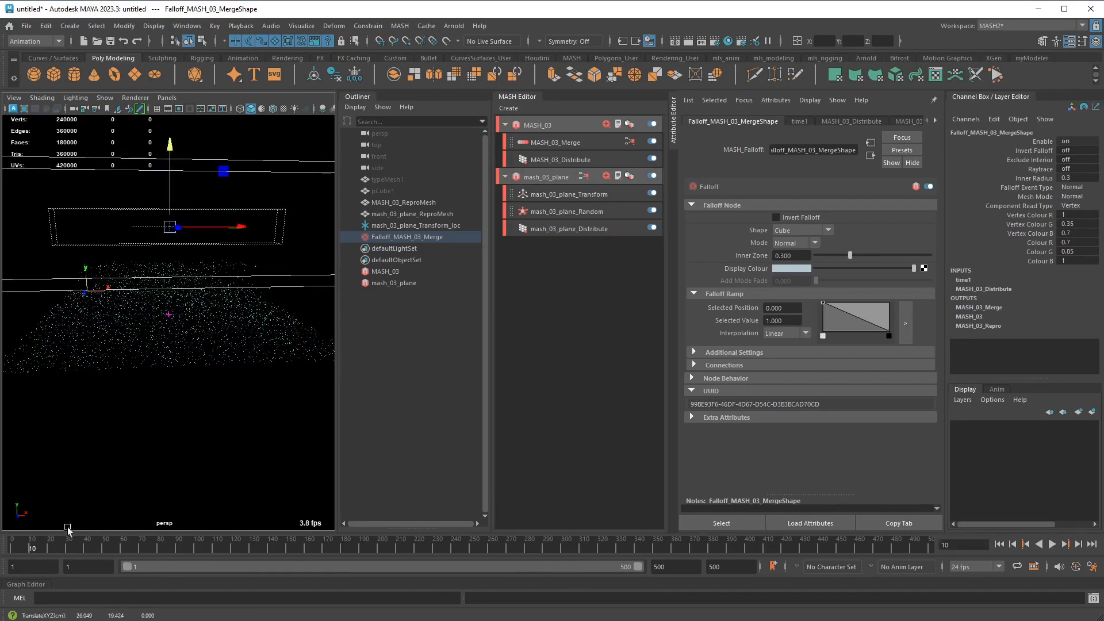
pyautogui.keyDown('alt'); pyautogui.moveTo(256, 332); pyautogui.dragTo(255, 323); pyautogui.keyUp('alt')
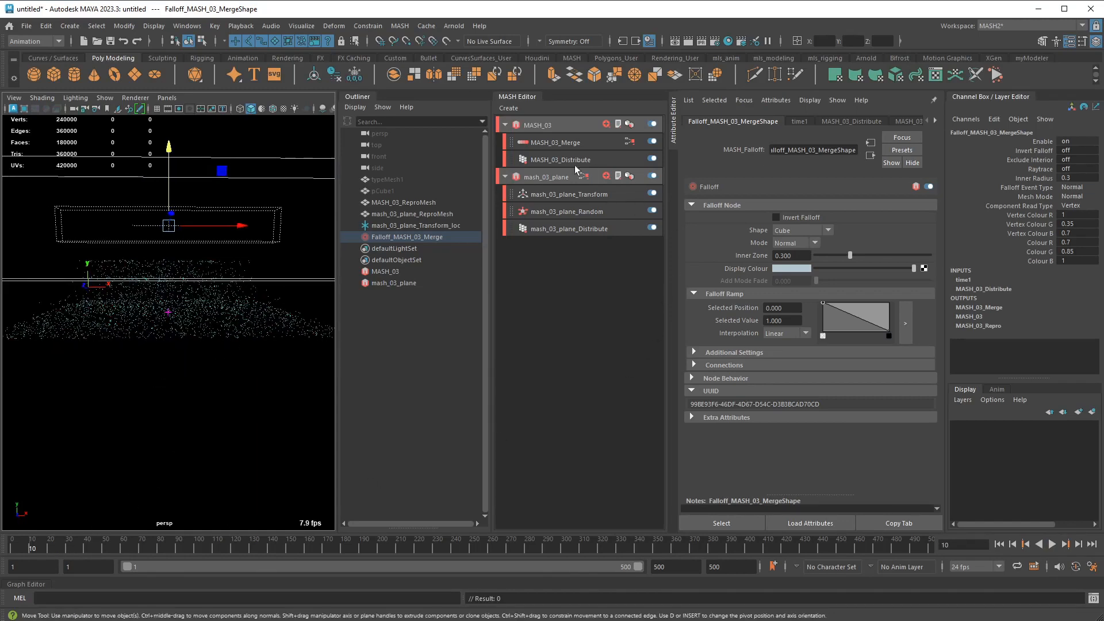
pyautogui.click(405, 237)
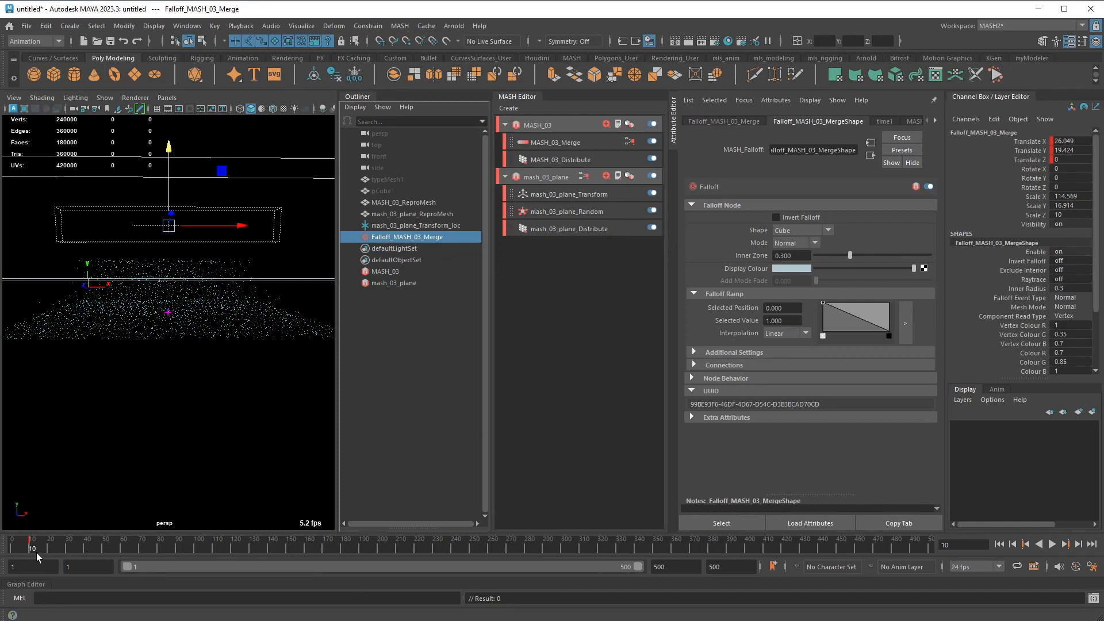
# At frame 60, lower the falloff cube to about -9.4 cm in Y and keyframe its transforms
pyautogui.hotkey('alt', 'v')
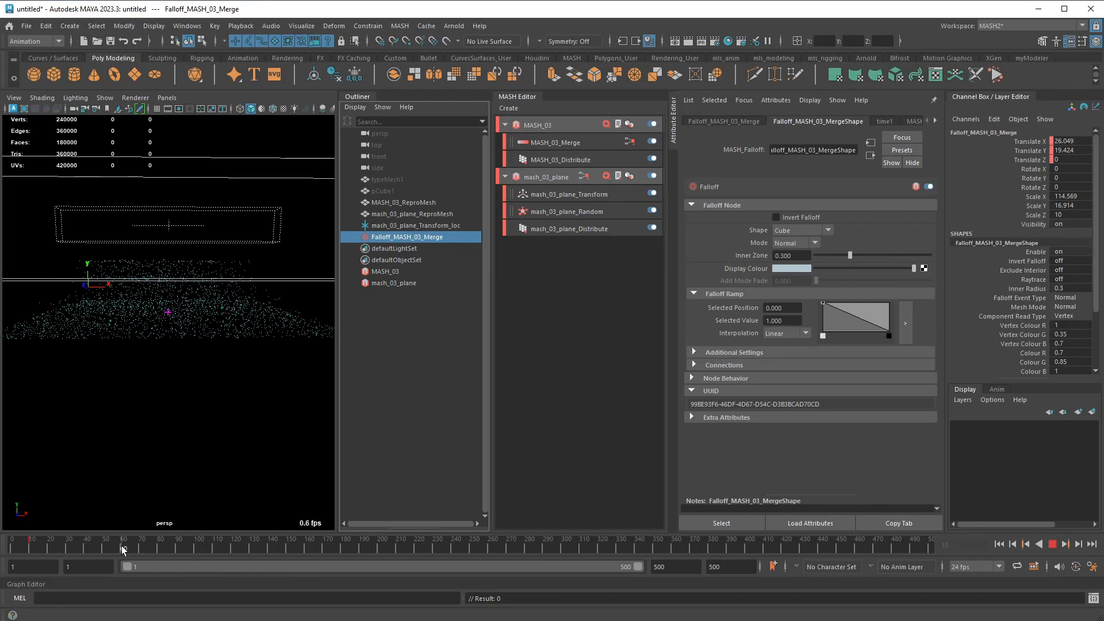
pyautogui.hotkey('alt', 'v')
pyautogui.moveTo(165, 165); pyautogui.dragTo(166, 255)
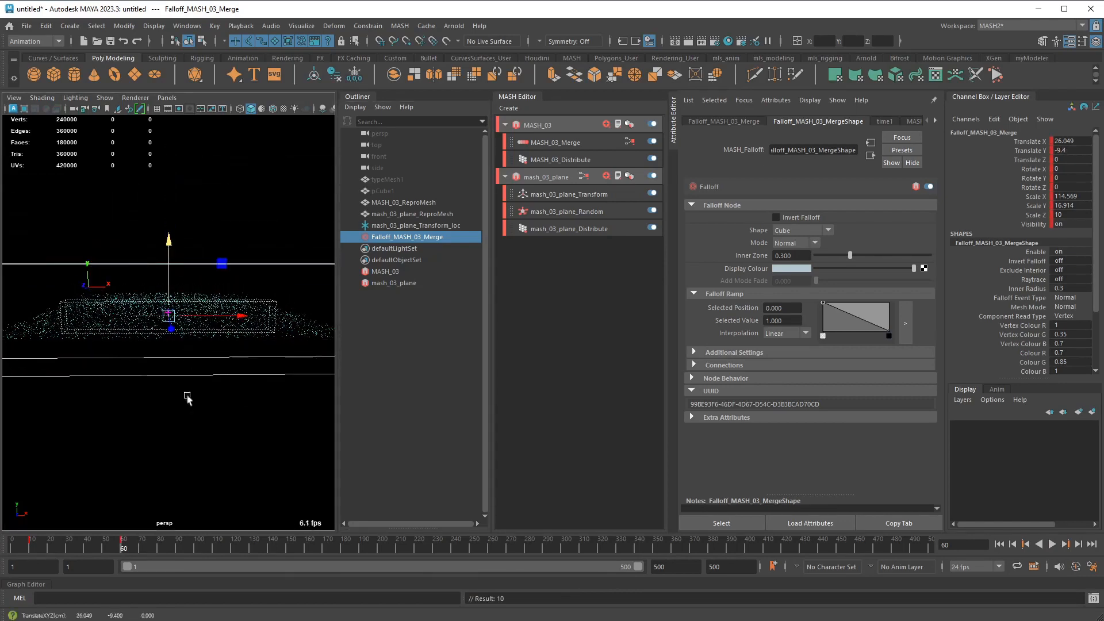
# Set the falloff mode to Add and play back the animation of the cube passing through the text
pyautogui.moveTo(115, 546); pyautogui.dragTo(27, 548)
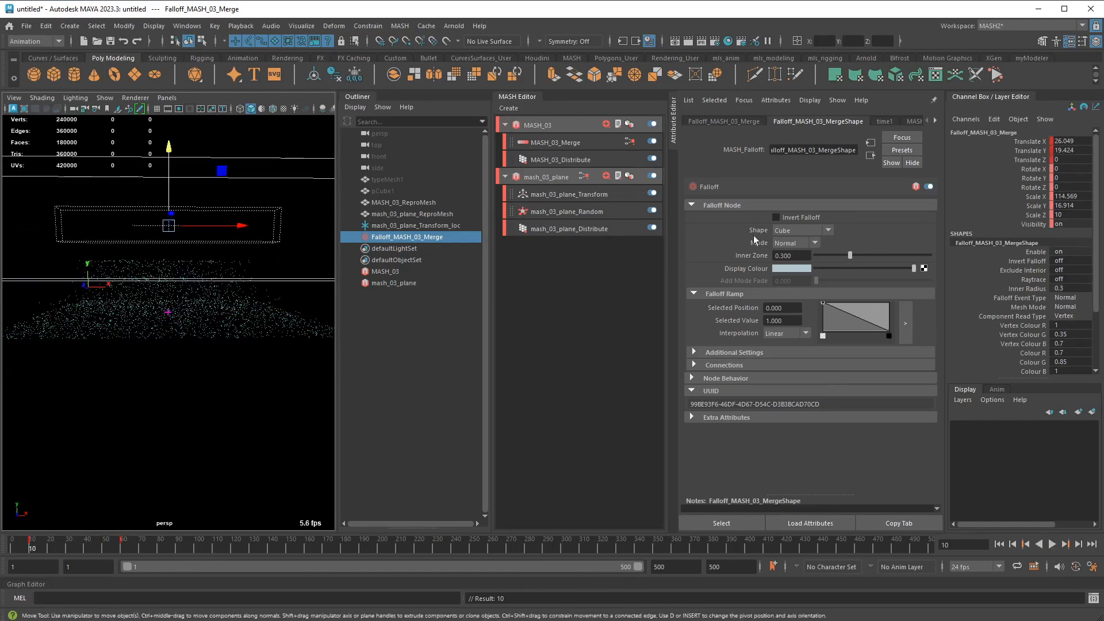
pyautogui.click(799, 243)
pyautogui.click(797, 270)
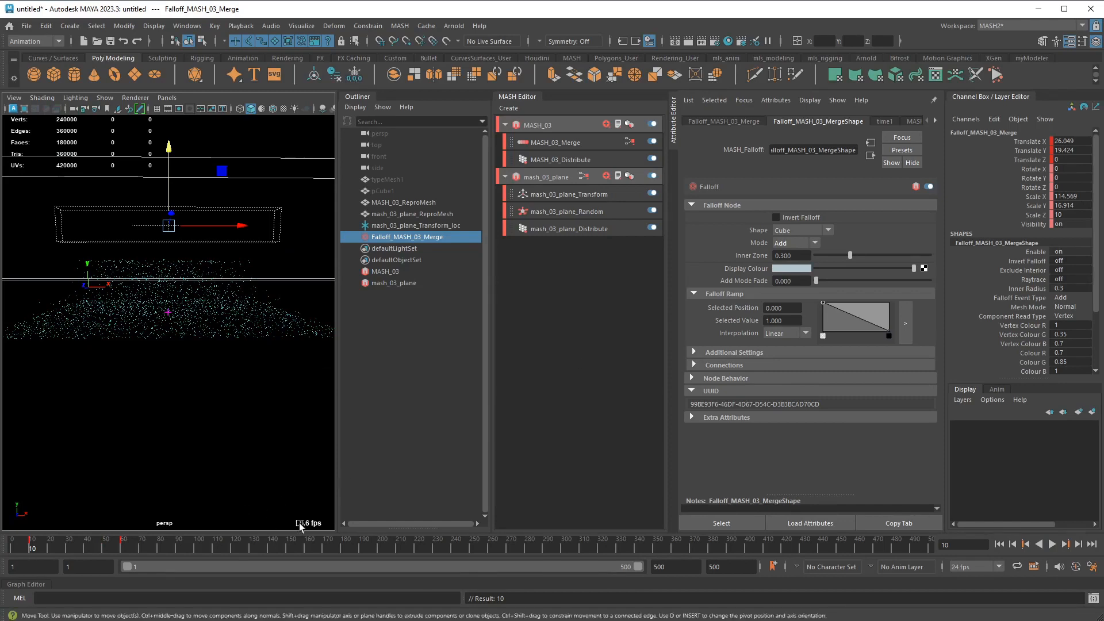
pyautogui.hotkey('alt', 'v')
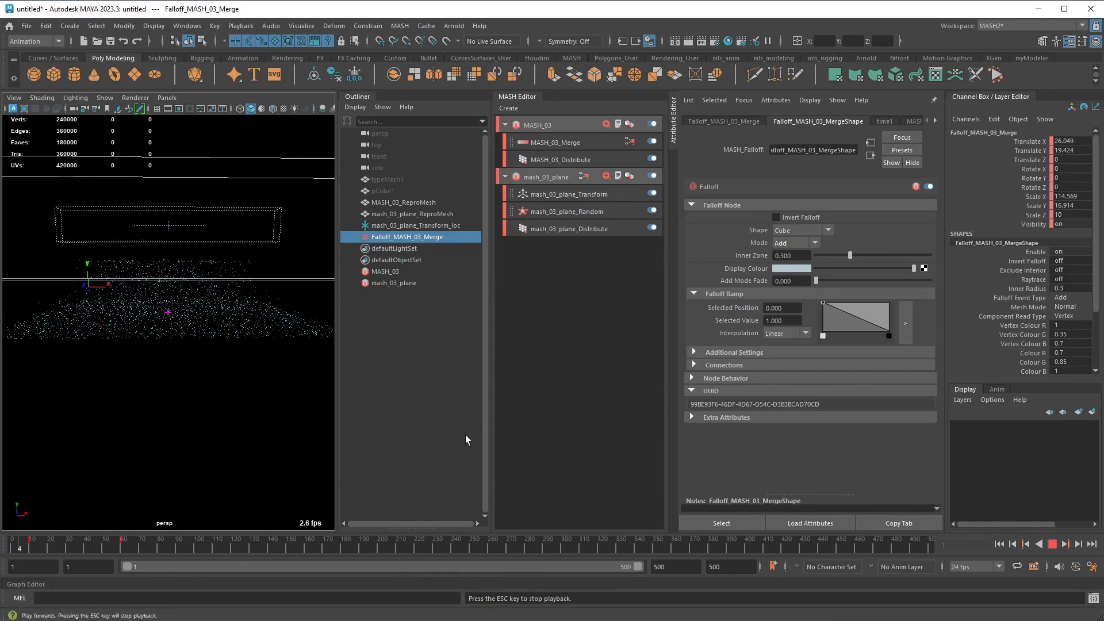
pyautogui.click(1052, 545)
pyautogui.click(1053, 545)
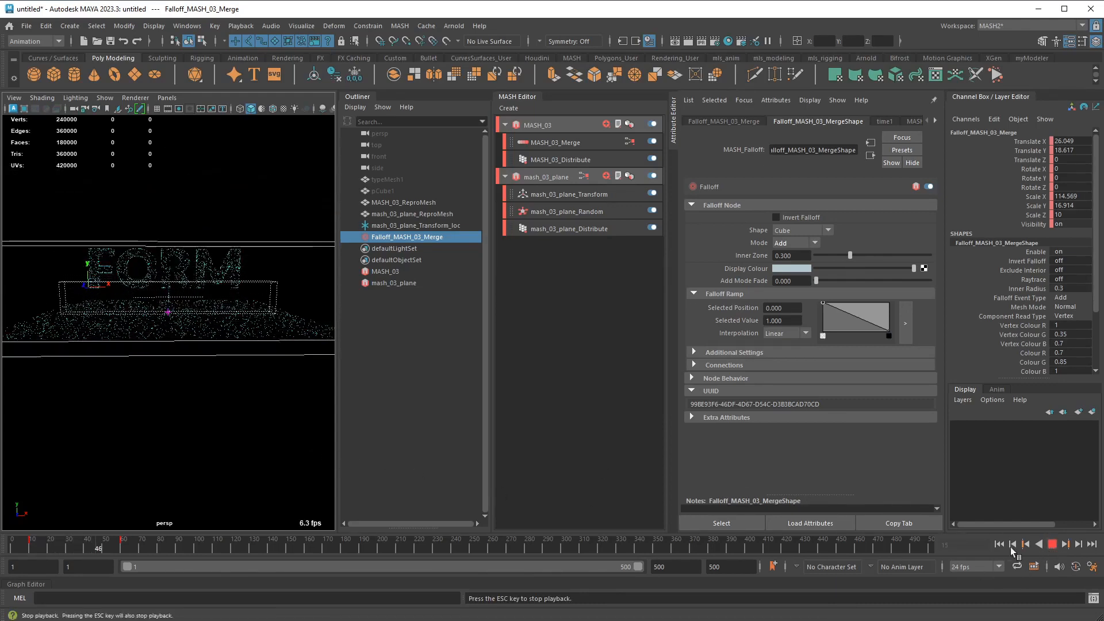
pyautogui.press('Escape')
pyautogui.click(34, 550)
# Switch to the browser, watch the 'Particle Goals' Merge node tutorial for its falloff settings, and return to Maya
pyautogui.hotkey('alt', 'Tab')
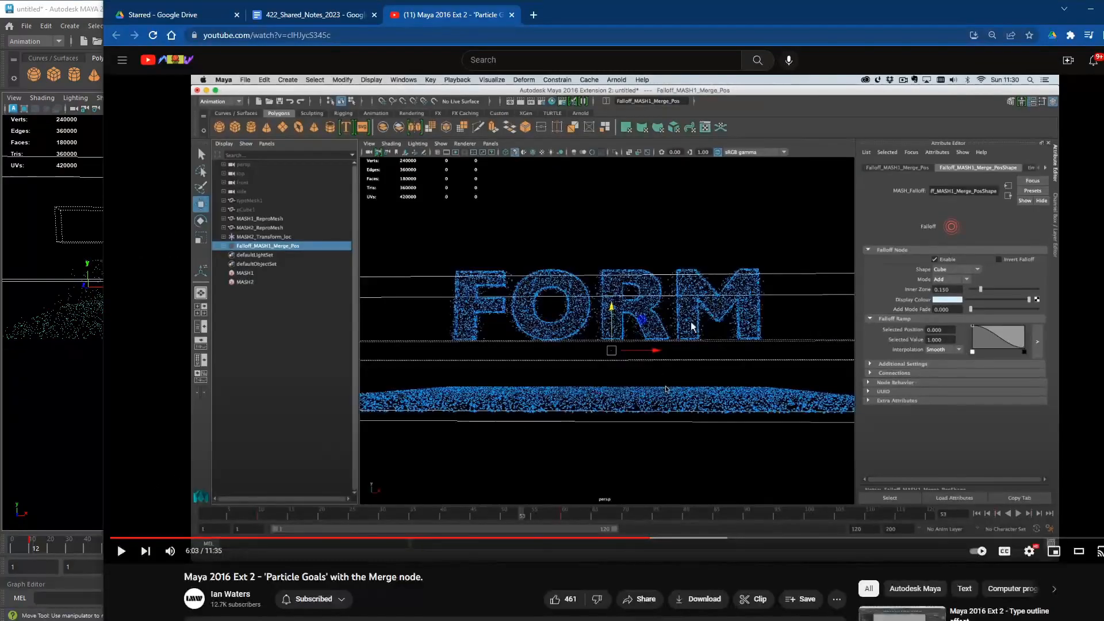
pyautogui.click(660, 331)
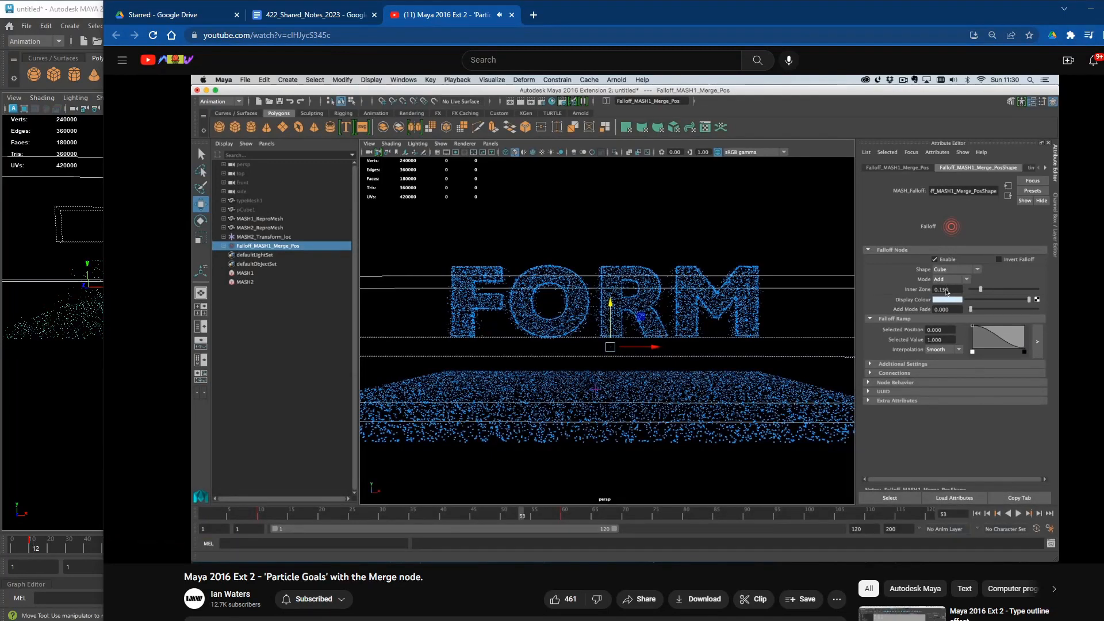
pyautogui.moveTo(670, 350)
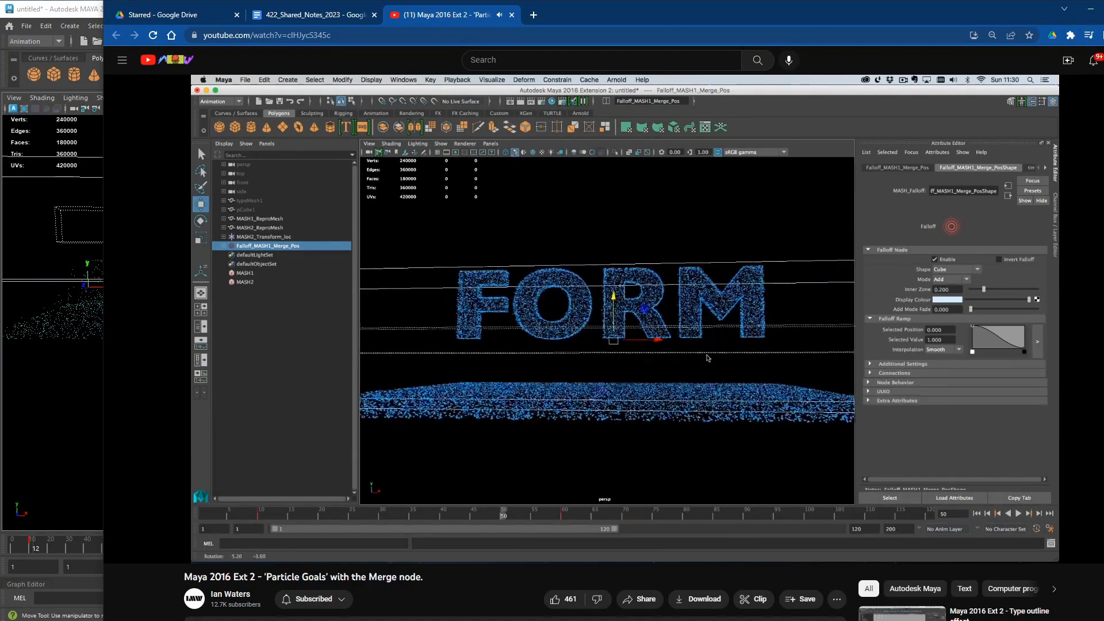
pyautogui.hotkey('alt', 'Tab')
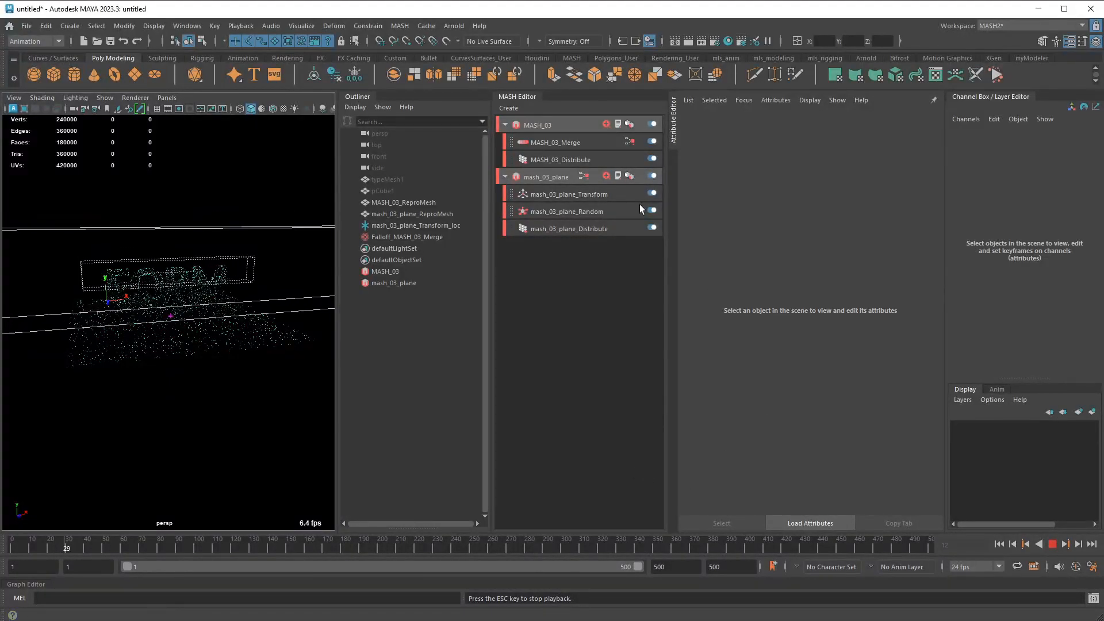
# Add a Spring node to the MASH_03 network with Damping Variation 0.119 and Stiffness Variation 0.104
pyautogui.click(1053, 544)
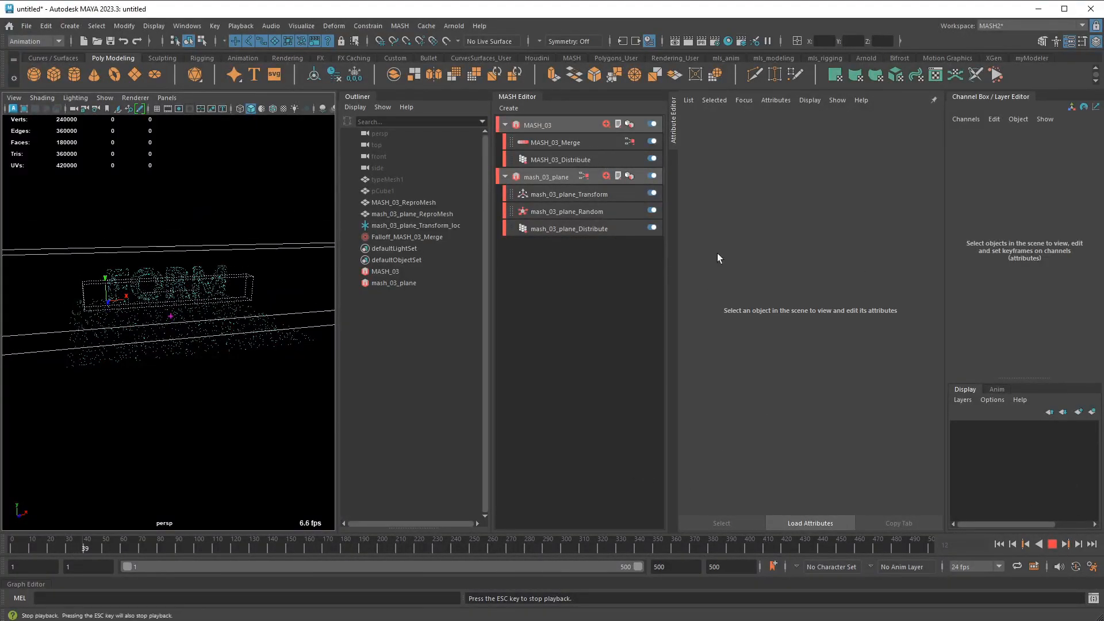
pyautogui.click(606, 124)
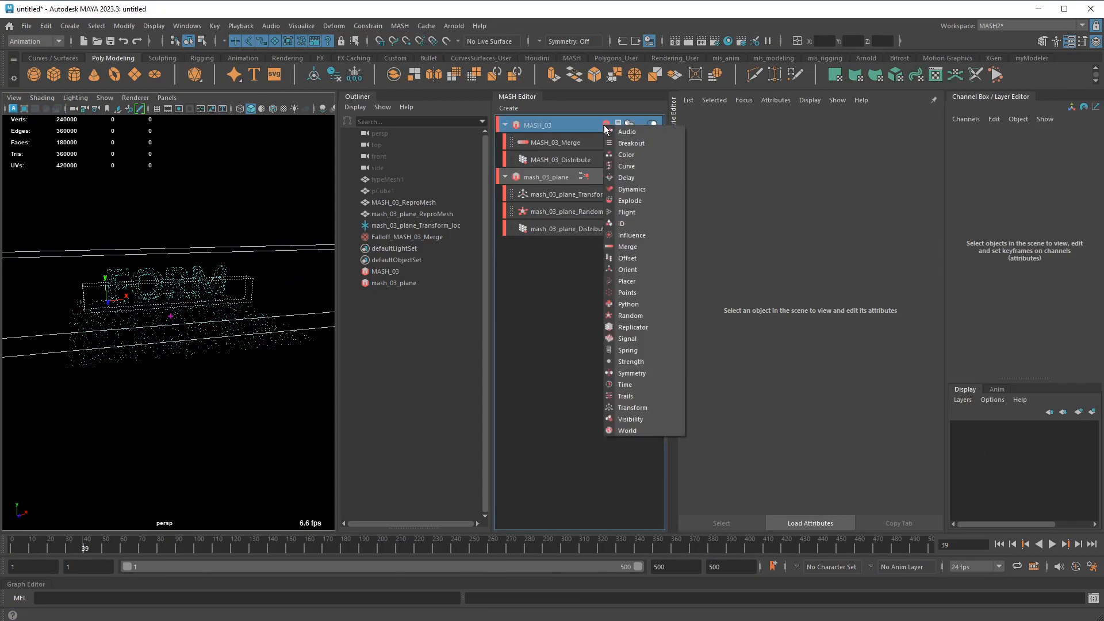
pyautogui.click(629, 350)
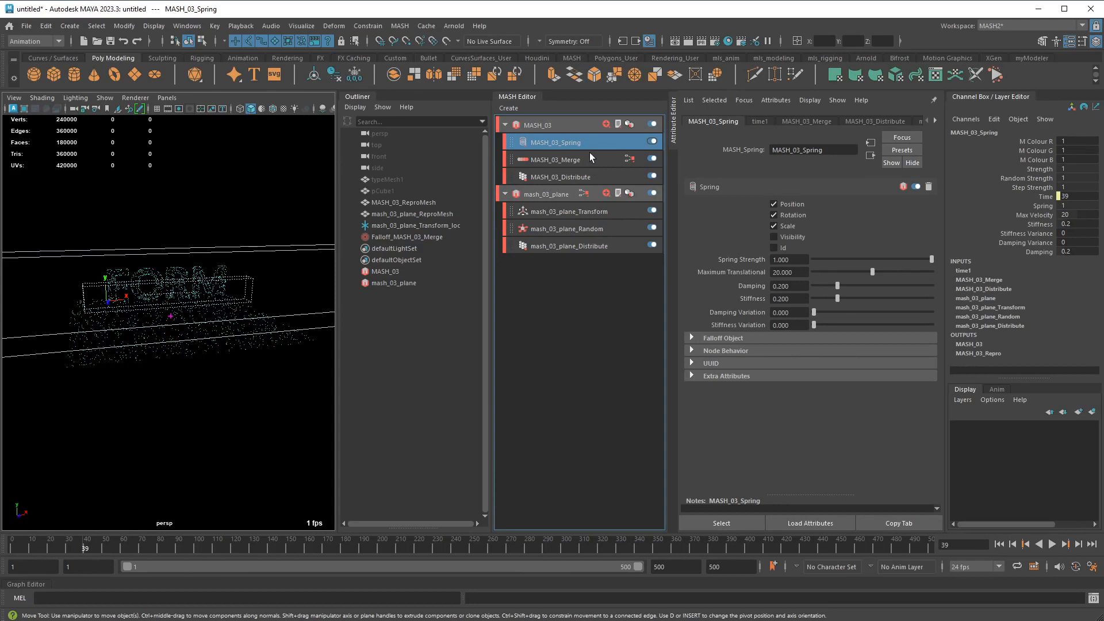
pyautogui.click(860, 312)
pyautogui.click(854, 324)
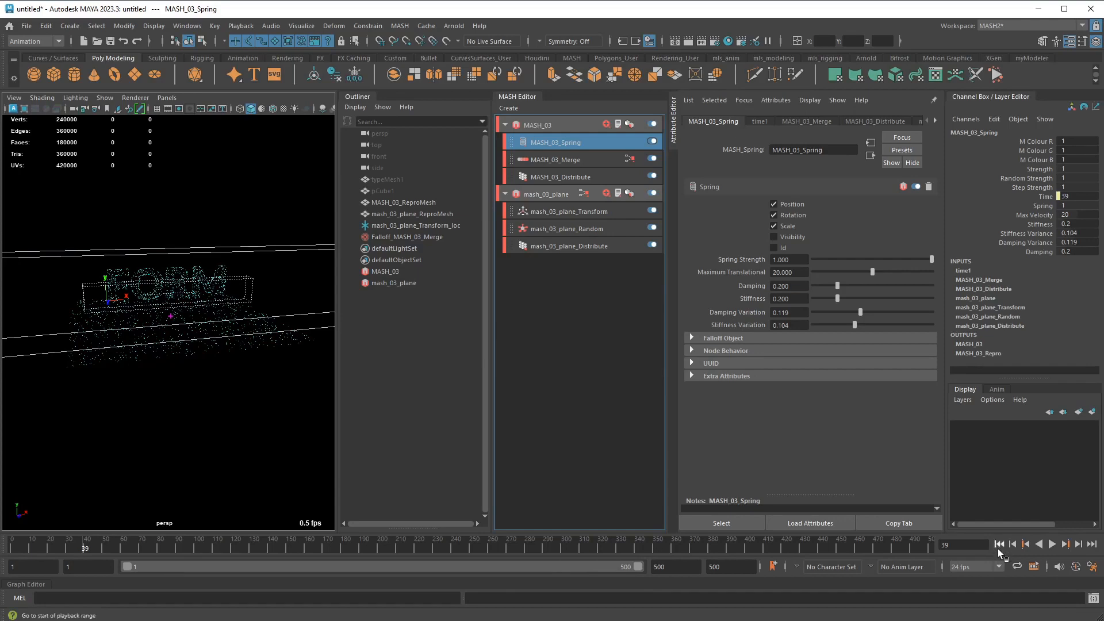
# Play back the animation from the first frame up to frame 60 to check the spring motion
pyautogui.click(999, 544)
pyautogui.click(1052, 544)
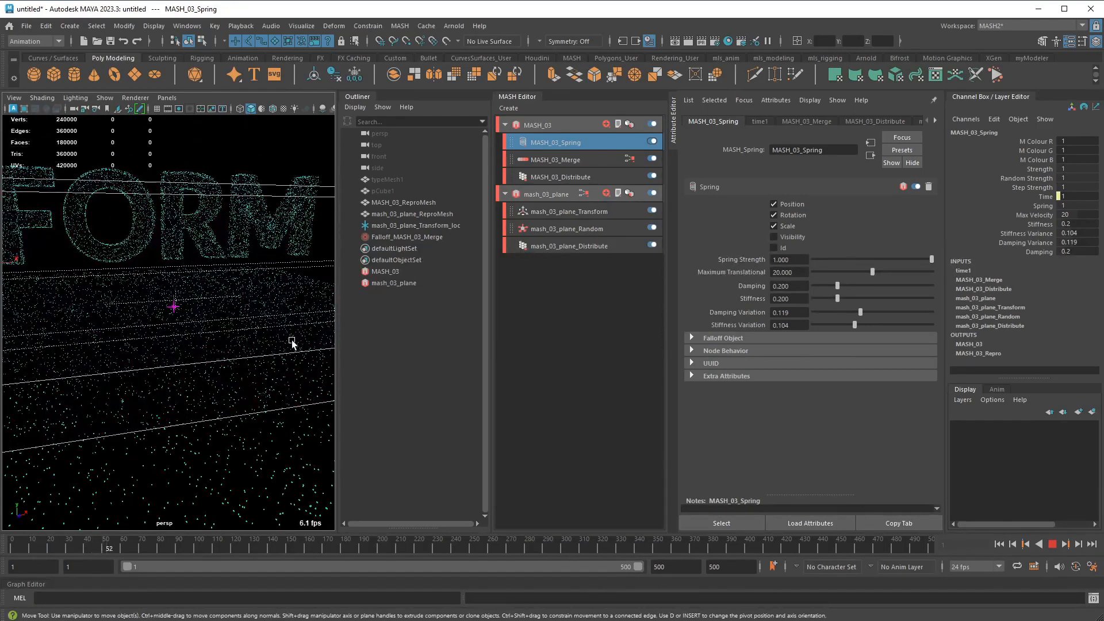
pyautogui.press('Escape')
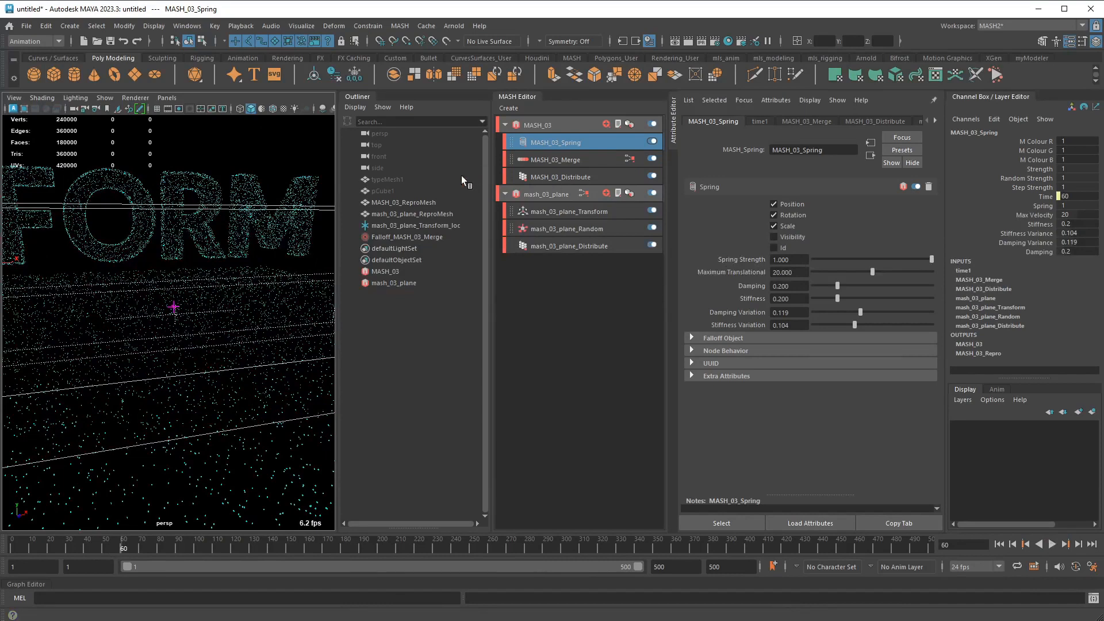
# Hide the mash_03_plane network node, frame the whole scene, and replay the animation from frame 1
pyautogui.click(405, 283)
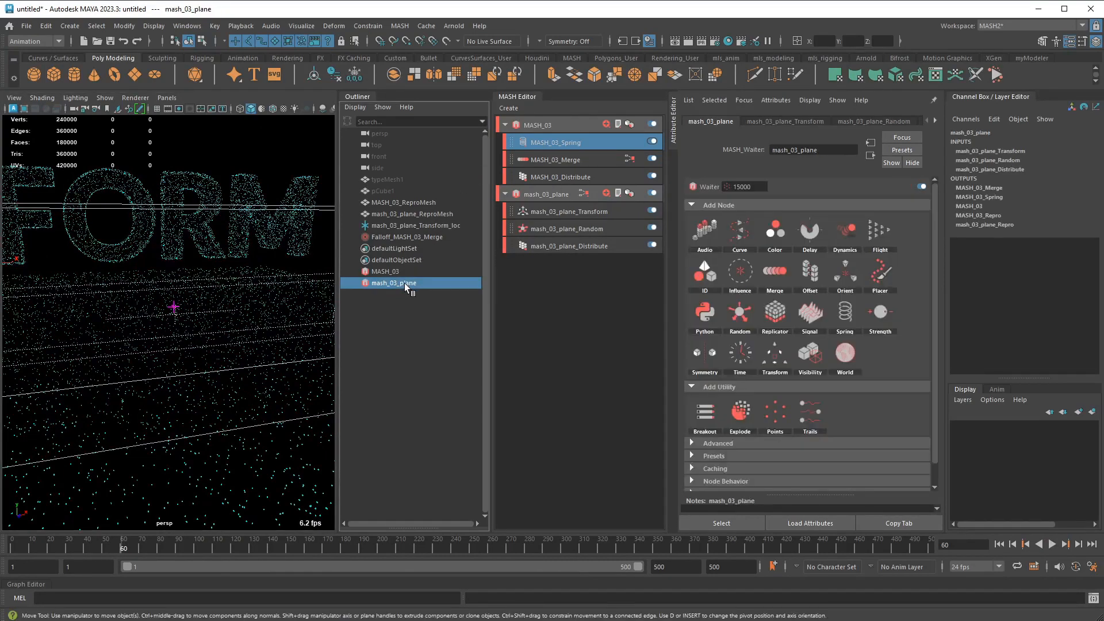
pyautogui.hotkey('ctrl', 'h')
pyautogui.press('a')
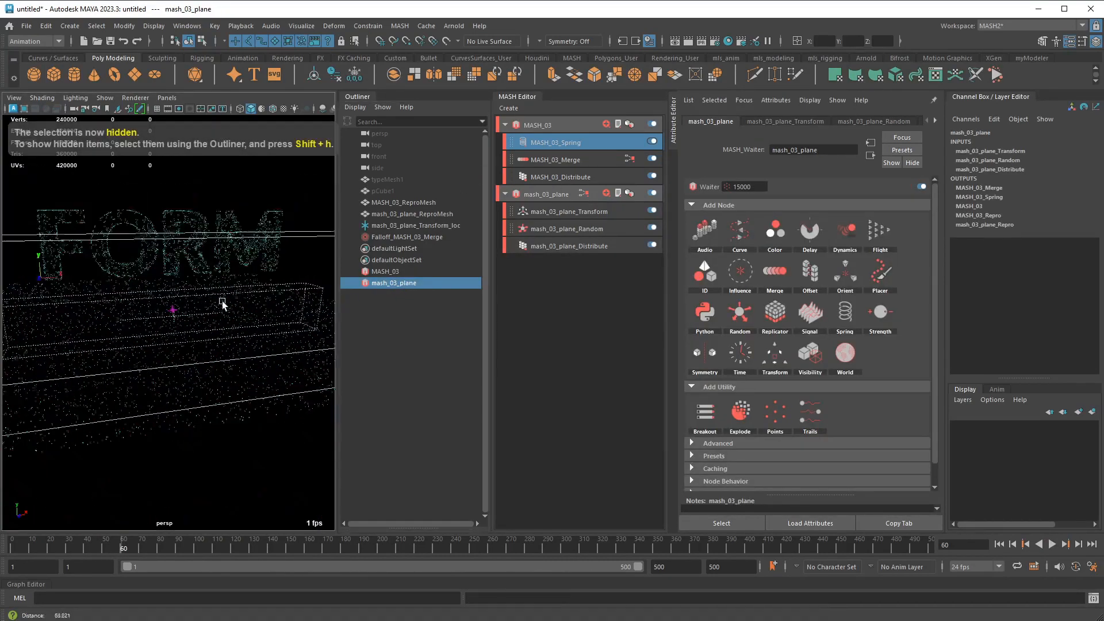
pyautogui.click(999, 544)
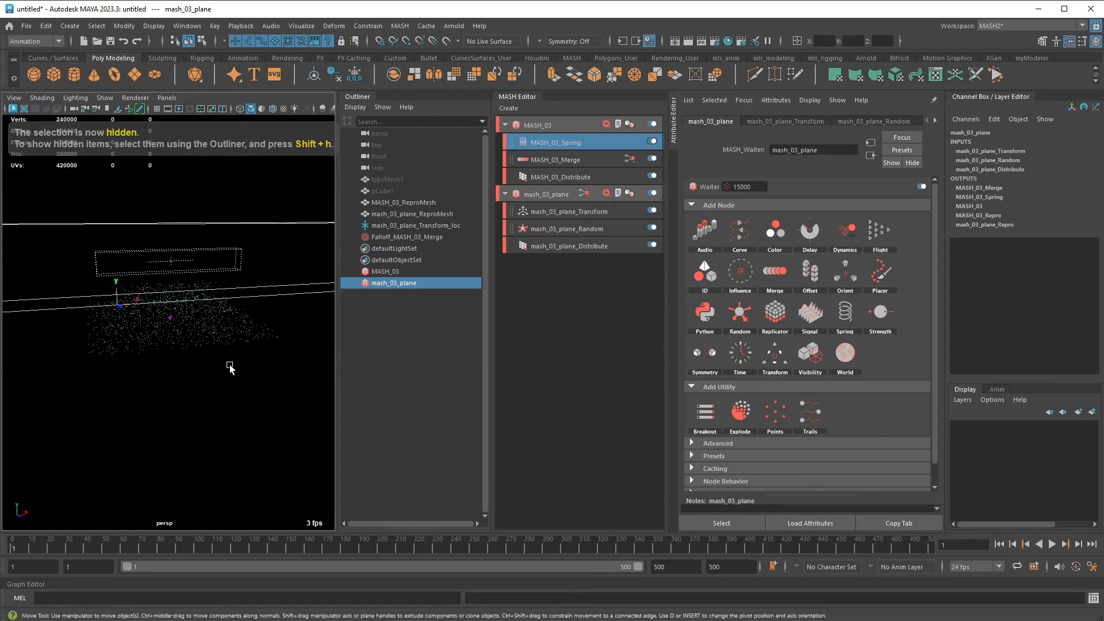
pyautogui.hotkey('alt', 'v')
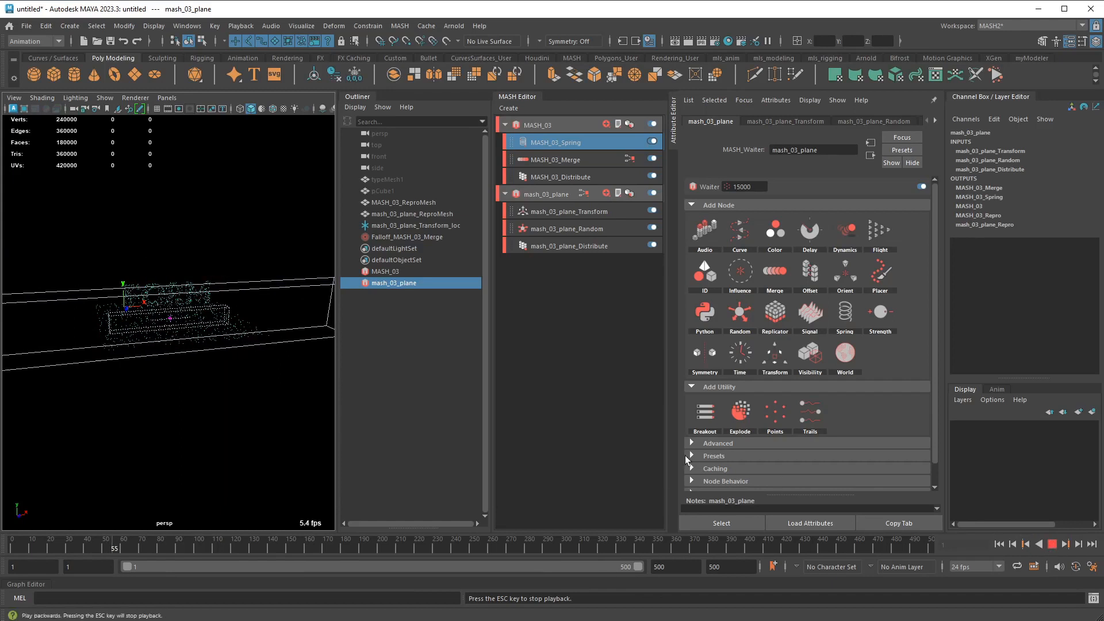
pyautogui.press('Escape')
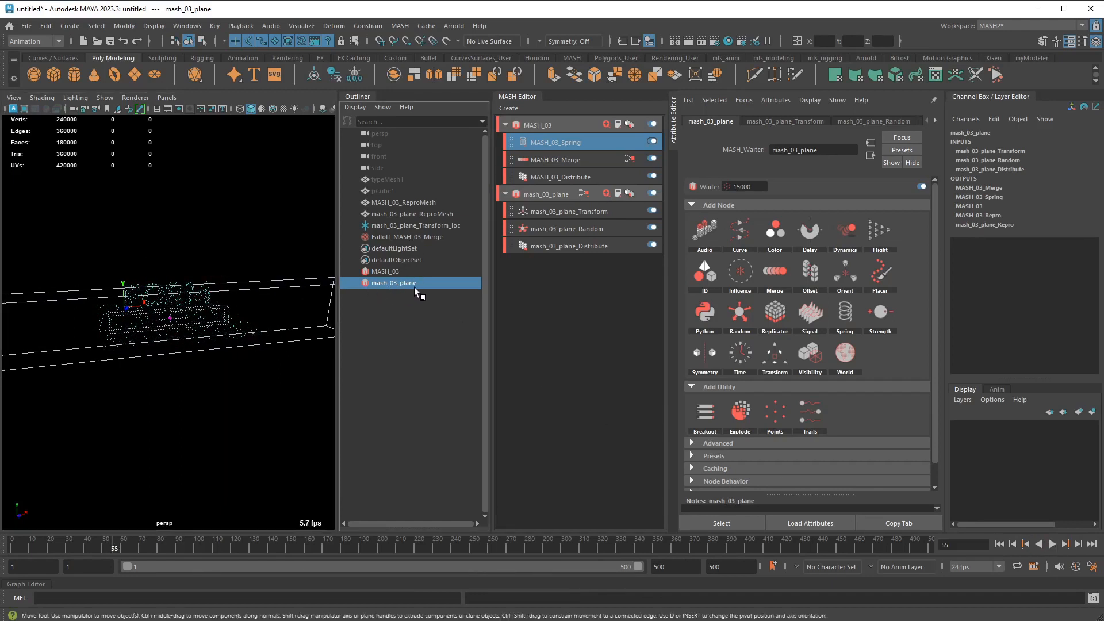
# Hide mash_03_plane_ReproMesh and play the animation from the first frame to check the cubes' motion
pyautogui.click(418, 214)
pyautogui.hotkey('ctrl', 'h')
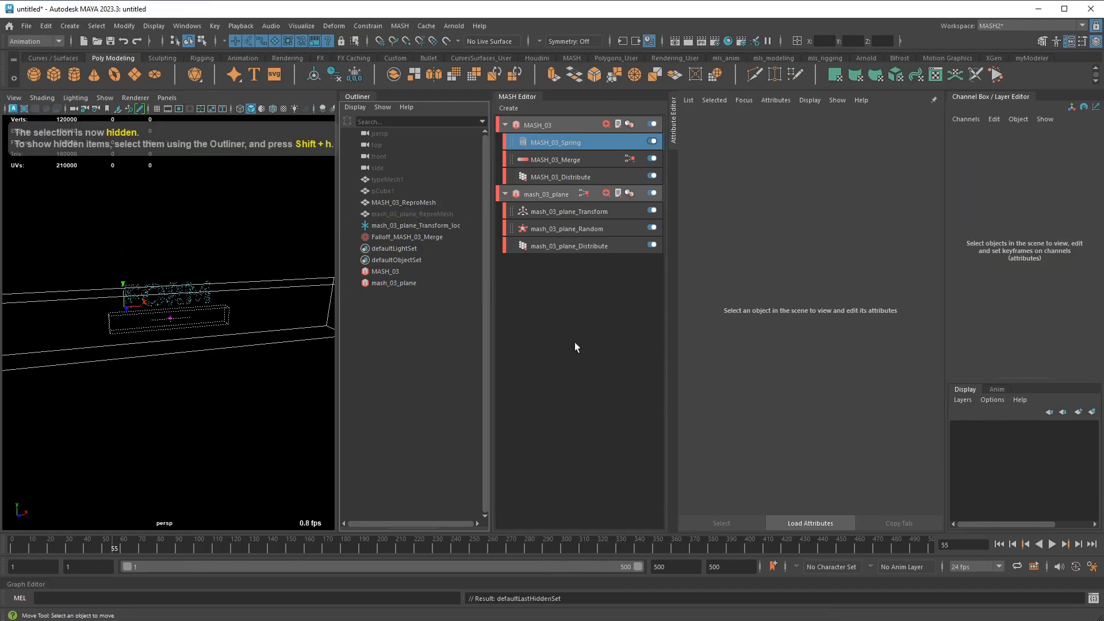
pyautogui.click(999, 544)
pyautogui.click(1052, 544)
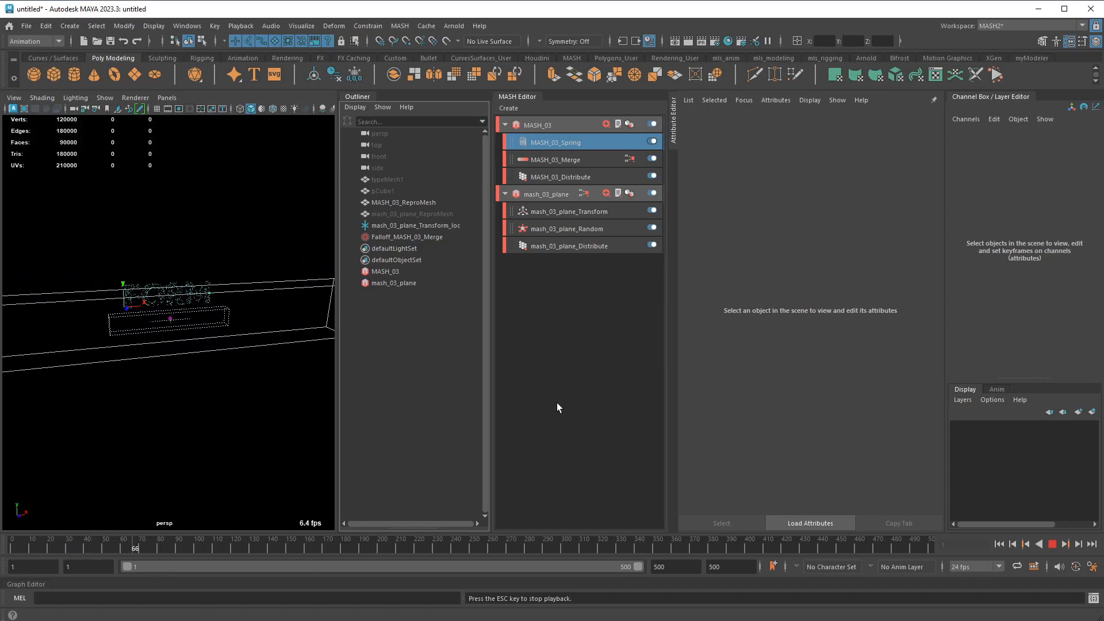
pyautogui.click(1053, 545)
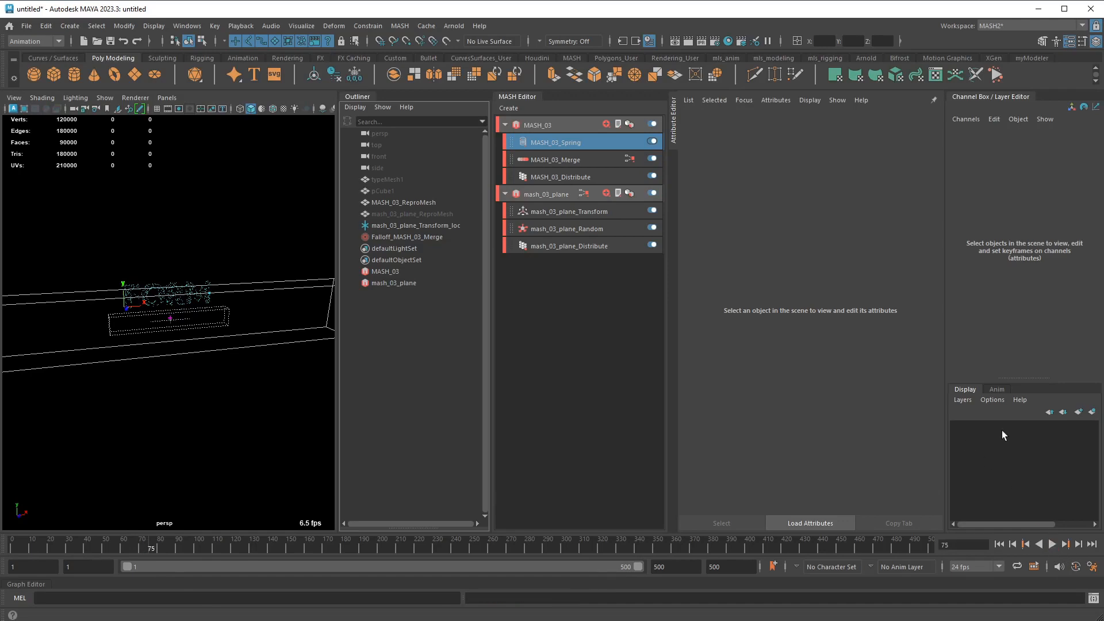
# Switch to the browser to look at the 'MASH part2' video, and return to Maya at frame 30
pyautogui.hotkey('alt', 'Tab')
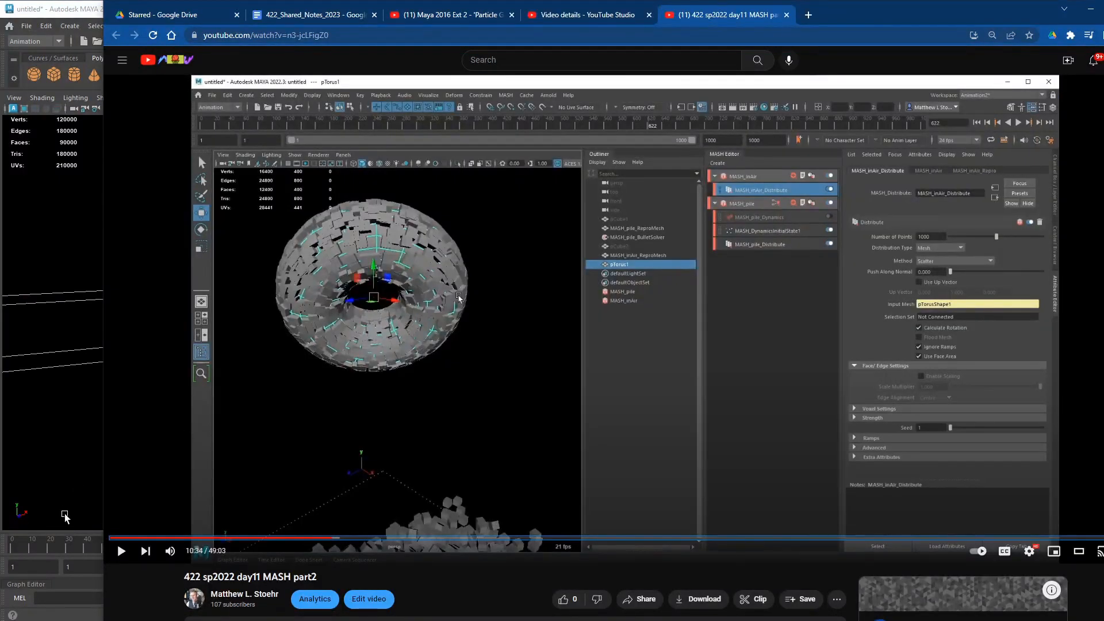
pyautogui.click(69, 548)
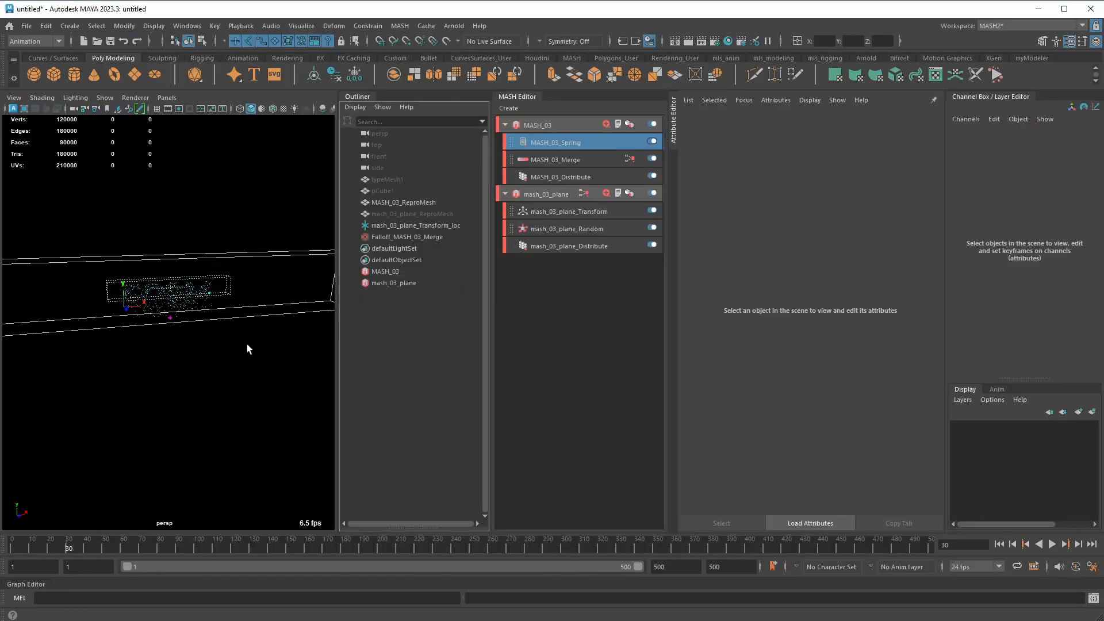
# Start saving the scene and set the current project to the ONLINE_LIVE\422 folder
pyautogui.hotkey('ctrl', 's')
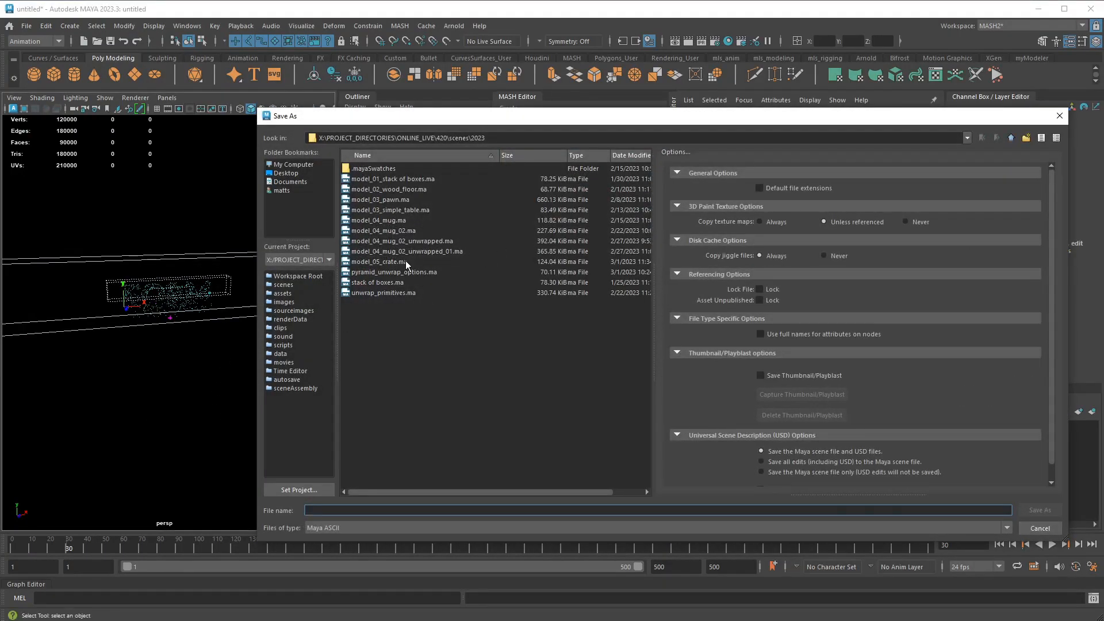
pyautogui.click(290, 491)
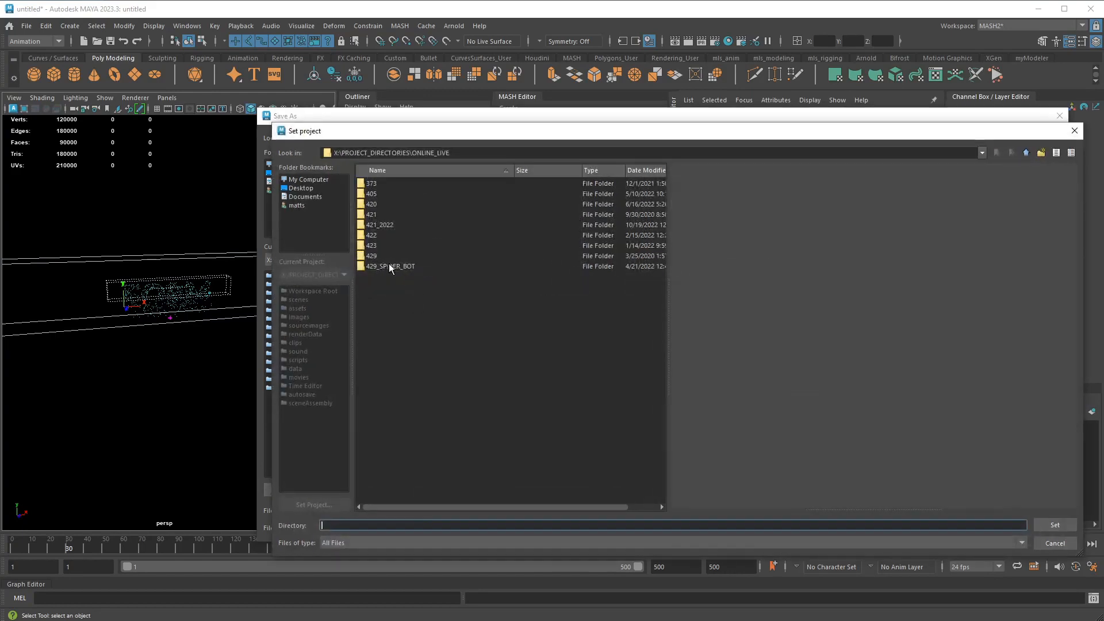
pyautogui.click(377, 236)
pyautogui.click(1057, 525)
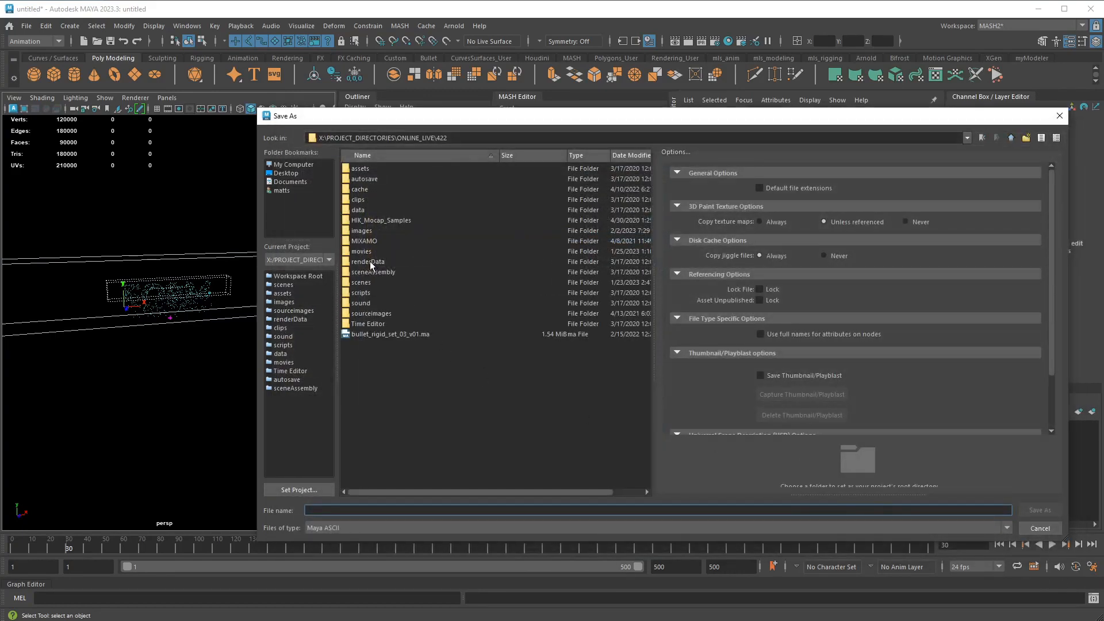
# Save the scene as MASH_03.ma in the project's scenes\sp2023 folder
pyautogui.doubleClick(370, 281)
pyautogui.doubleClick(370, 210)
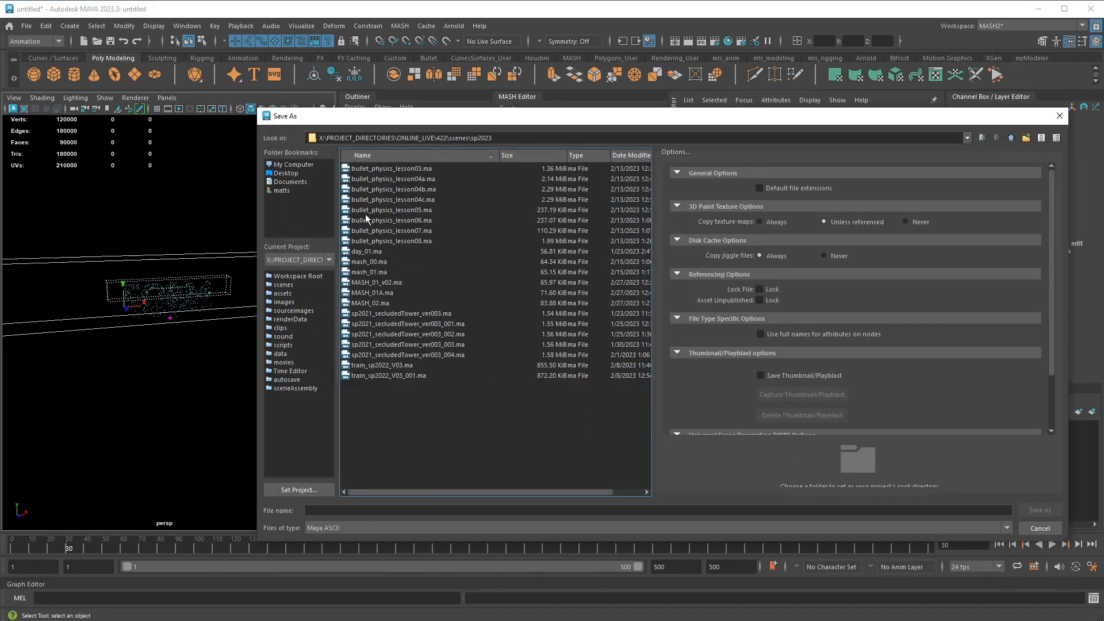
pyautogui.click(380, 304)
pyautogui.click(337, 511)
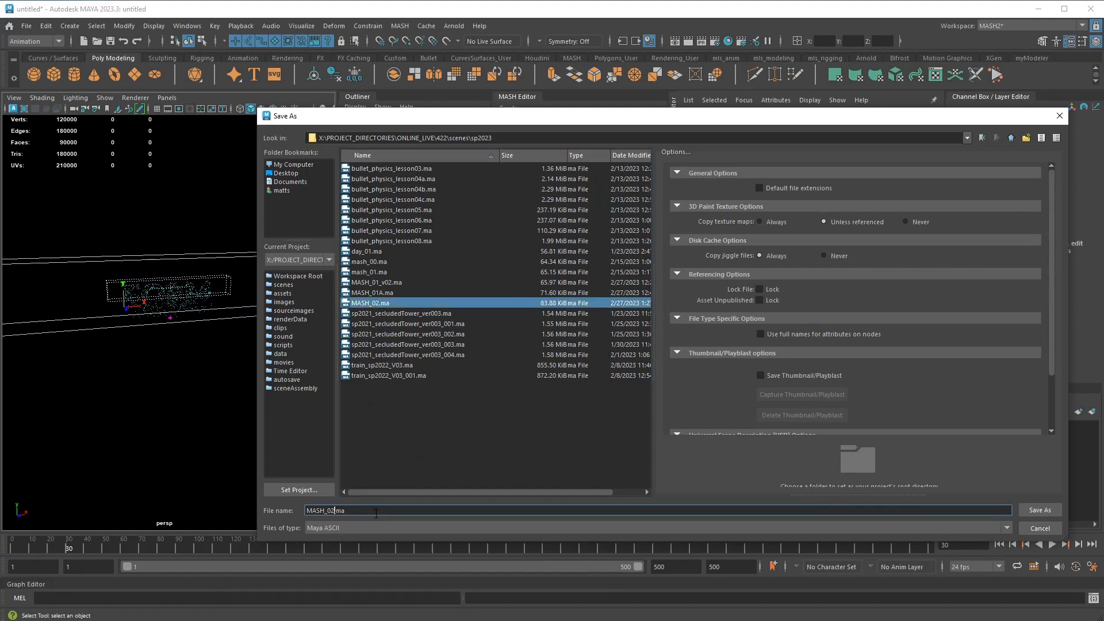
pyautogui.press('BackSpace')
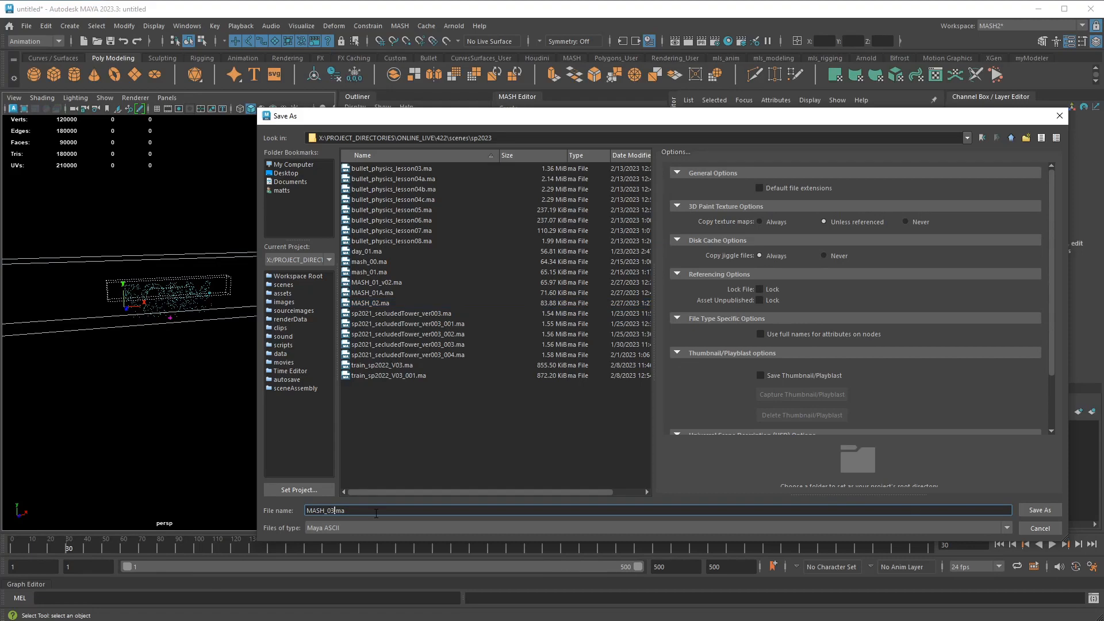
pyautogui.press('Return')
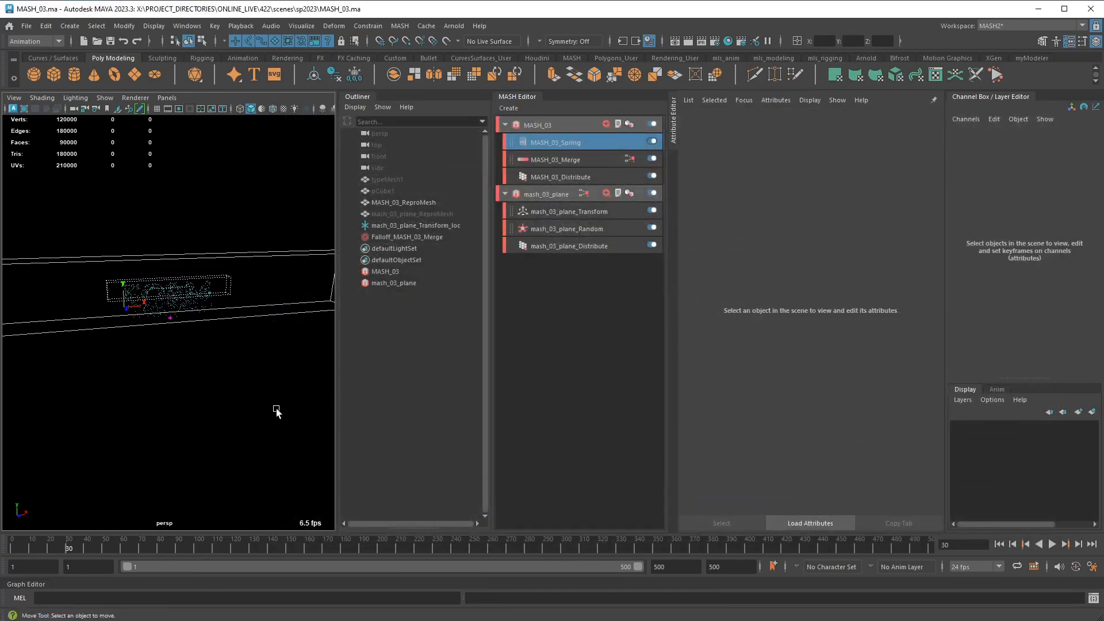
# In a new scene, create a MASH network named mash_043 from a polygon cube
pyautogui.hotkey('ctrl', 'n')
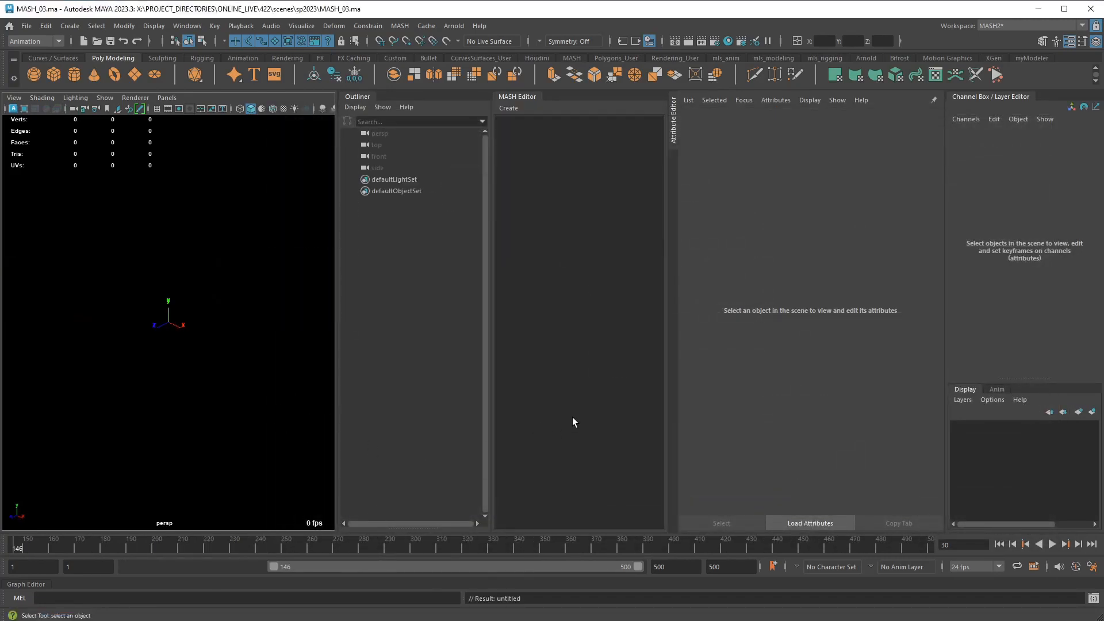
pyautogui.click(54, 74)
pyautogui.click(521, 110)
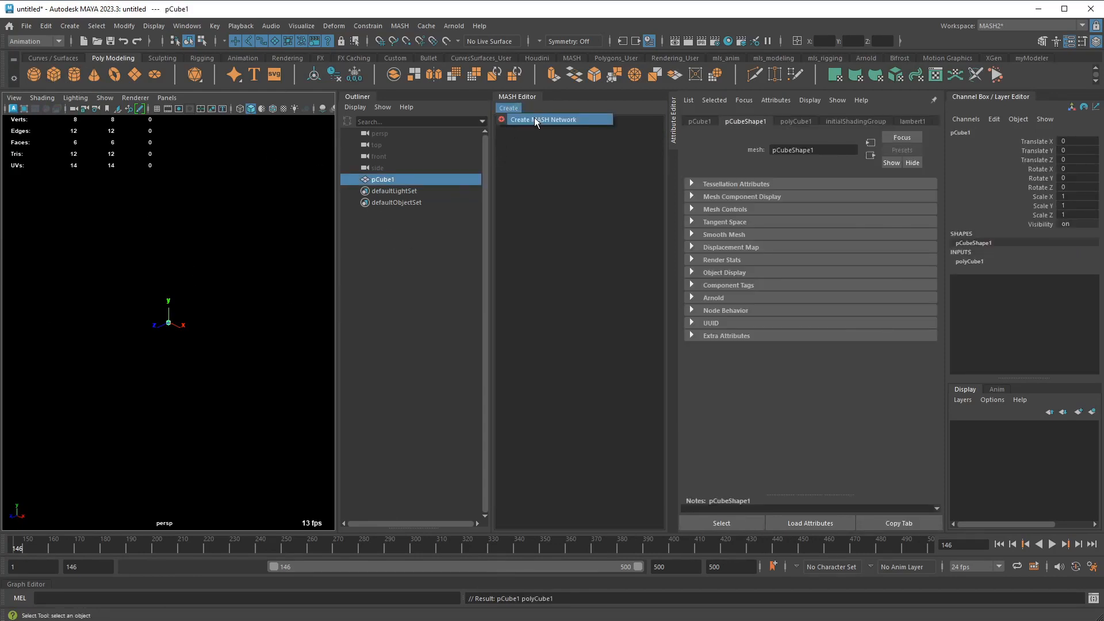
pyautogui.click(533, 117)
pyautogui.moveTo(989, 391); pyautogui.dragTo(578, 323)
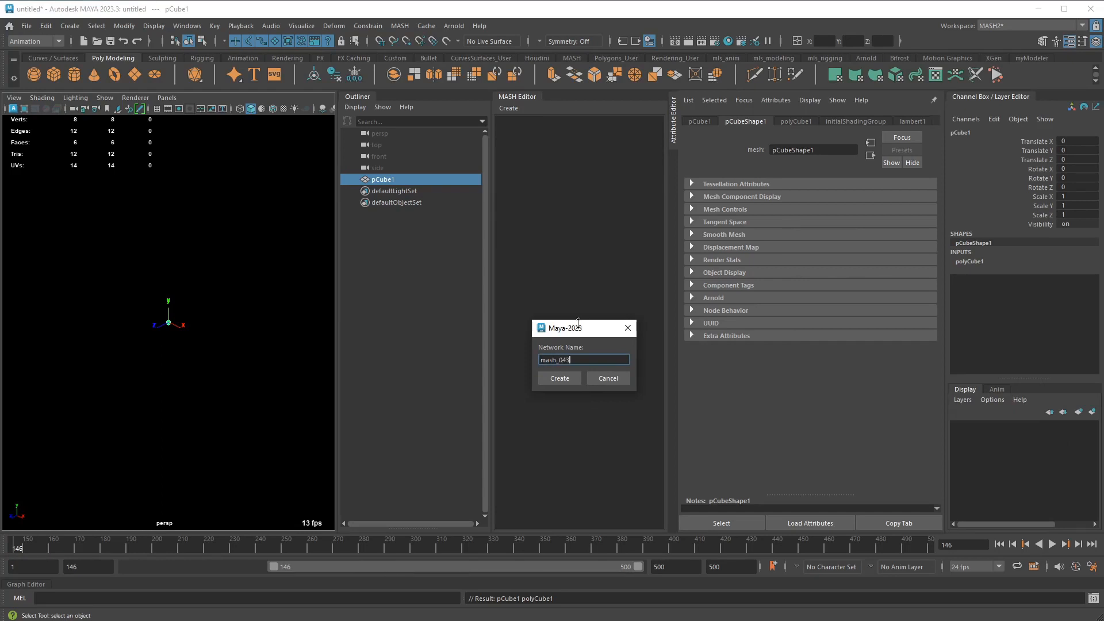
pyautogui.press('Return')
# Set the mash_043_Distribute node's Distribution Type to Grid
pyautogui.rightClick(552, 122)
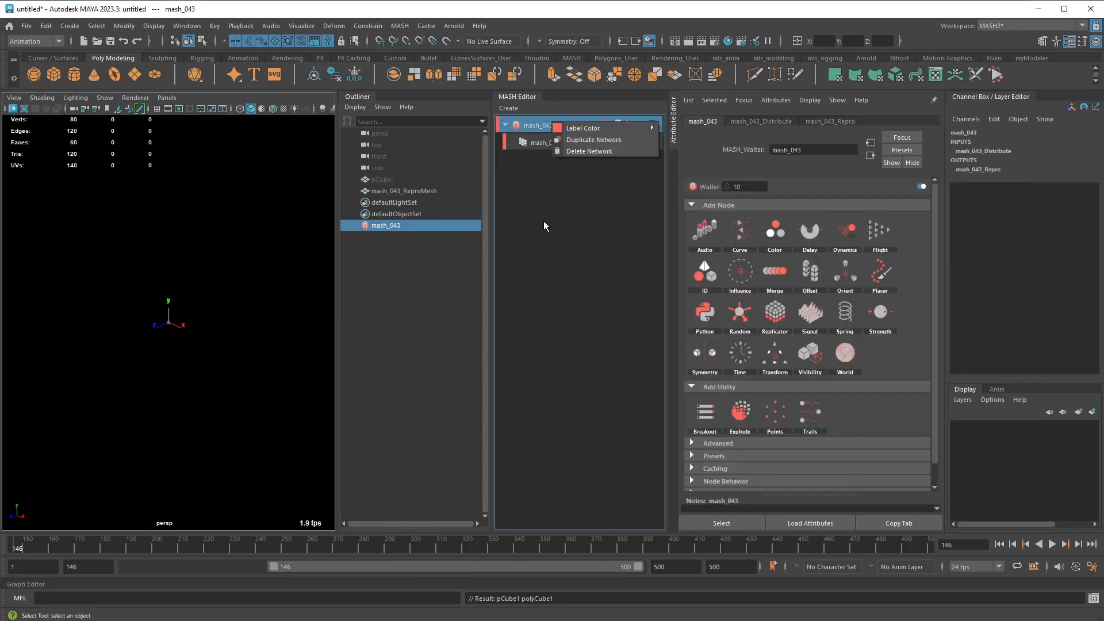
pyautogui.click(543, 226)
pyautogui.click(570, 143)
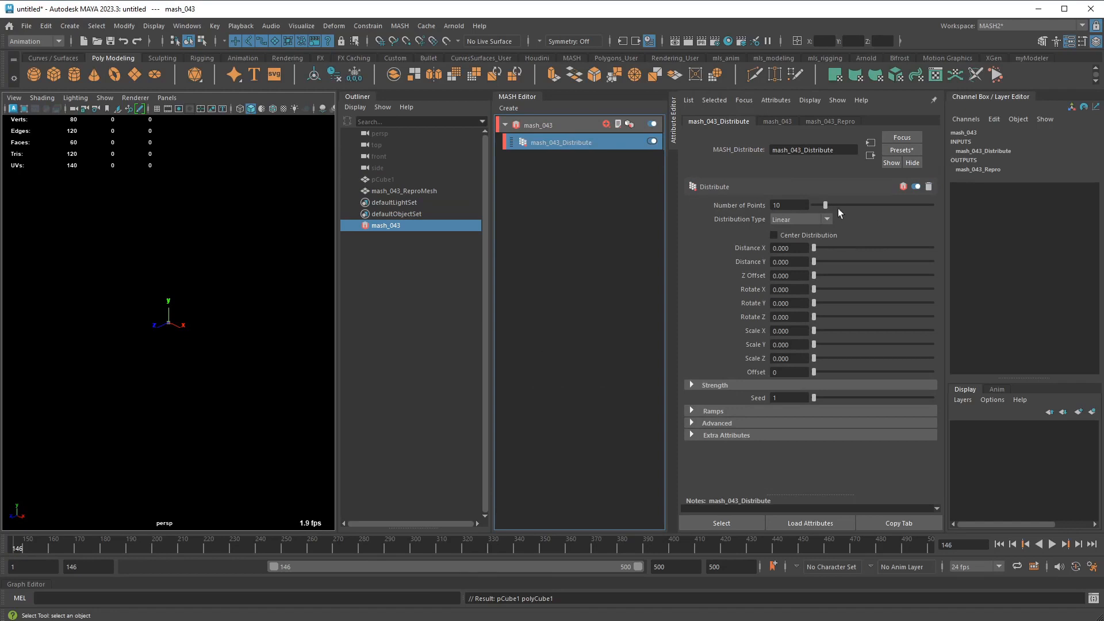
pyautogui.click(802, 220)
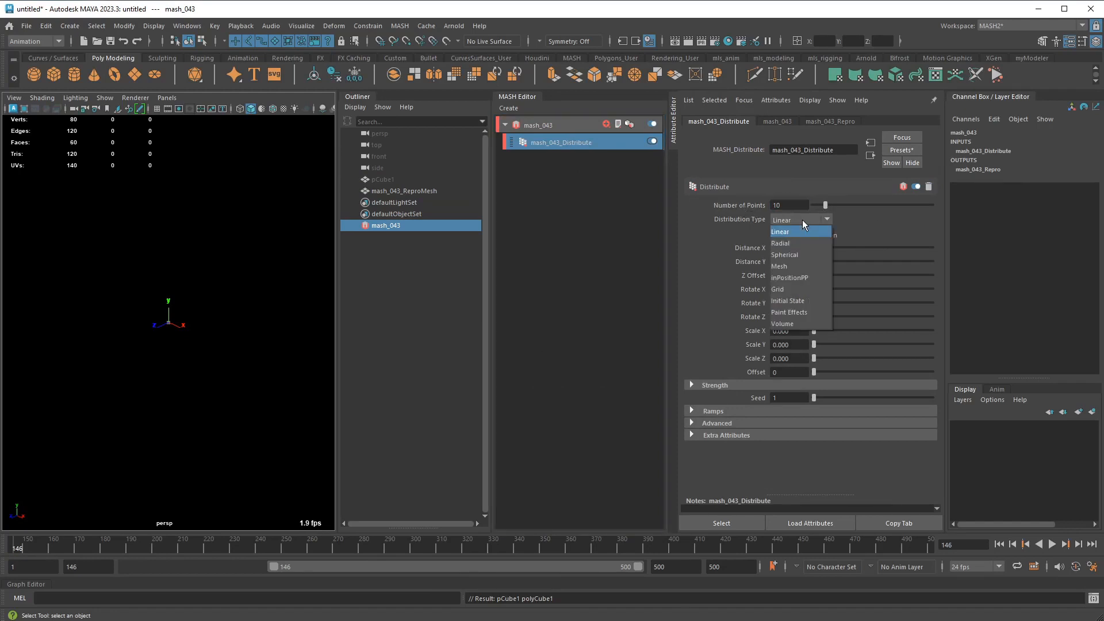
pyautogui.click(796, 291)
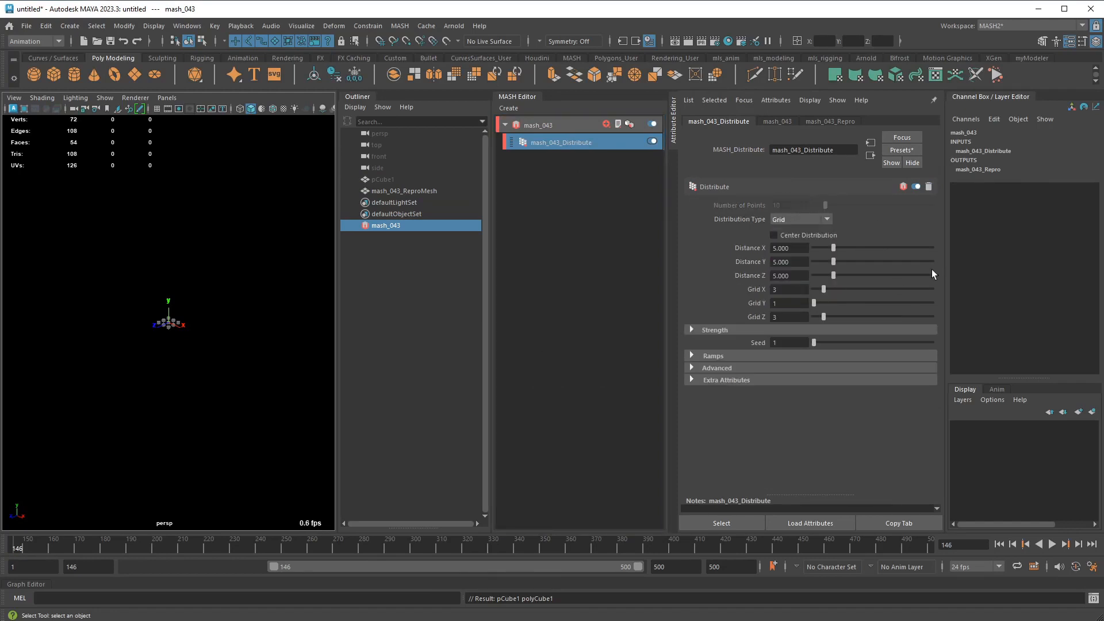
# Set Distance X, Distance Y and Distance Z of the grid distribution to 10
pyautogui.click(798, 247)
pyautogui.keyDown('alt'); pyautogui.moveTo(204, 343); pyautogui.dragTo(423, 338, button='right'); pyautogui.keyUp('alt')
pyautogui.click(425, 338)
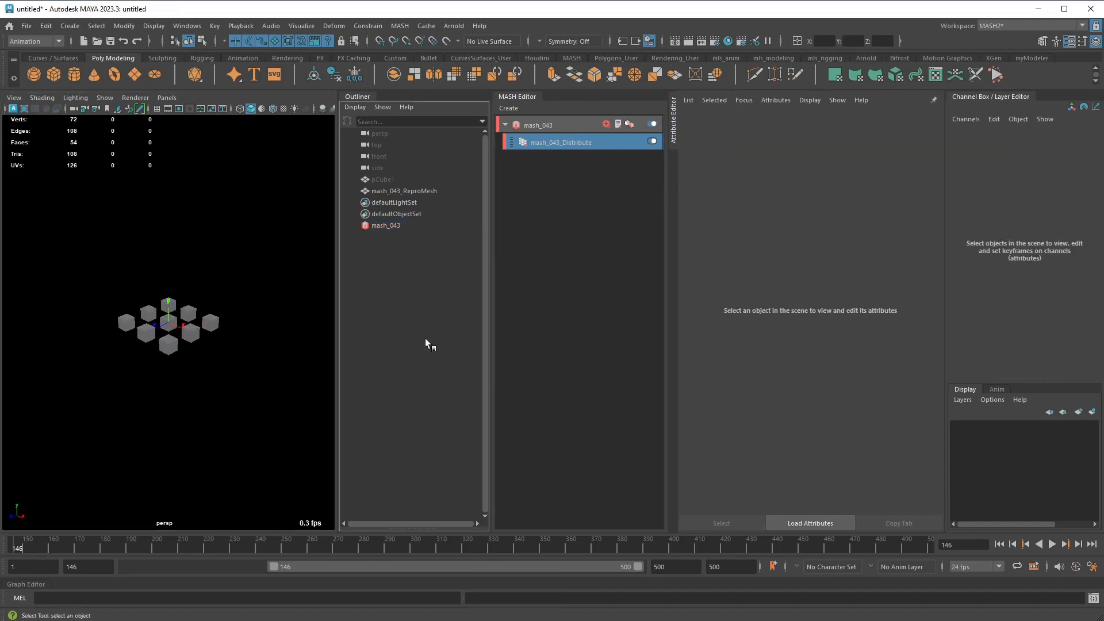
pyautogui.click(291, 344)
pyautogui.click(570, 146)
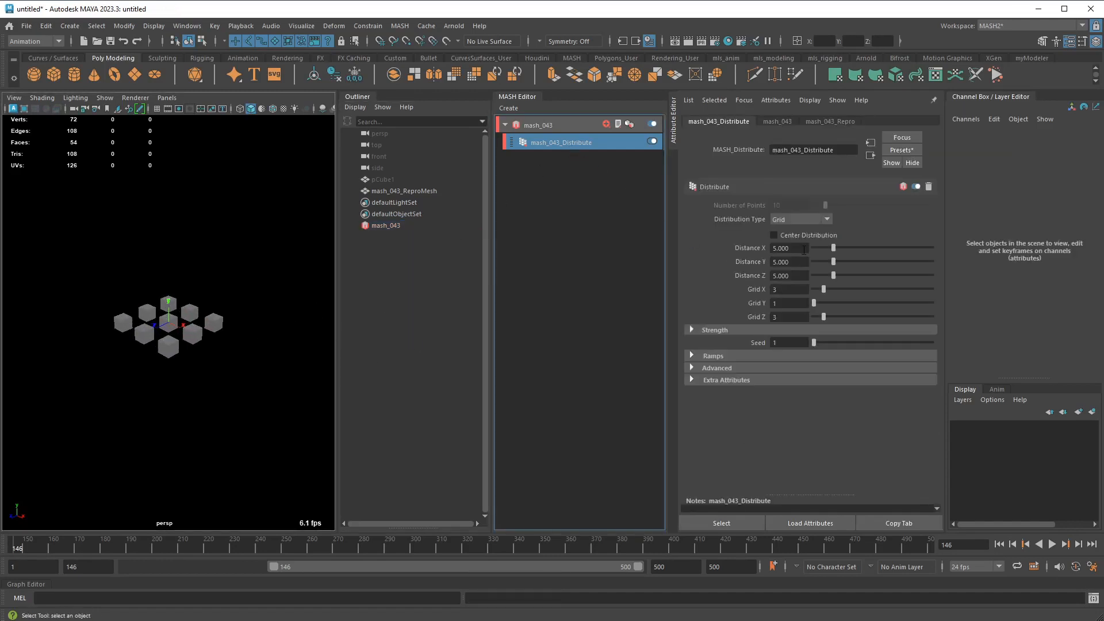
pyautogui.click(803, 249)
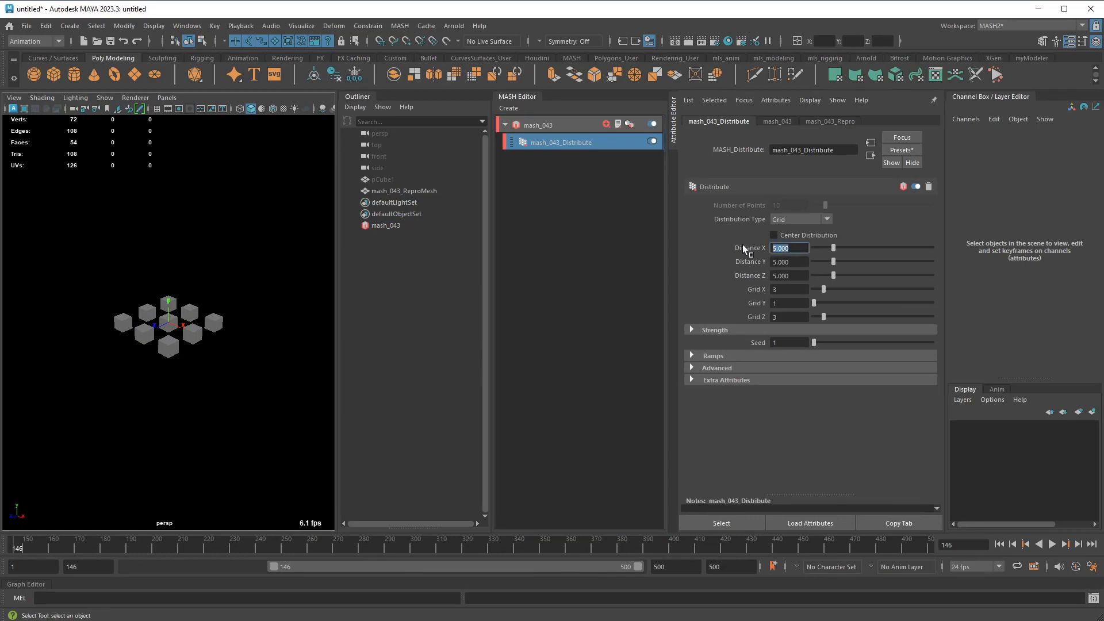
pyautogui.write('10')
pyautogui.press('Tab')
pyautogui.write('10')
pyautogui.press('Tab')
pyautogui.write('10')
pyautogui.press('Tab')
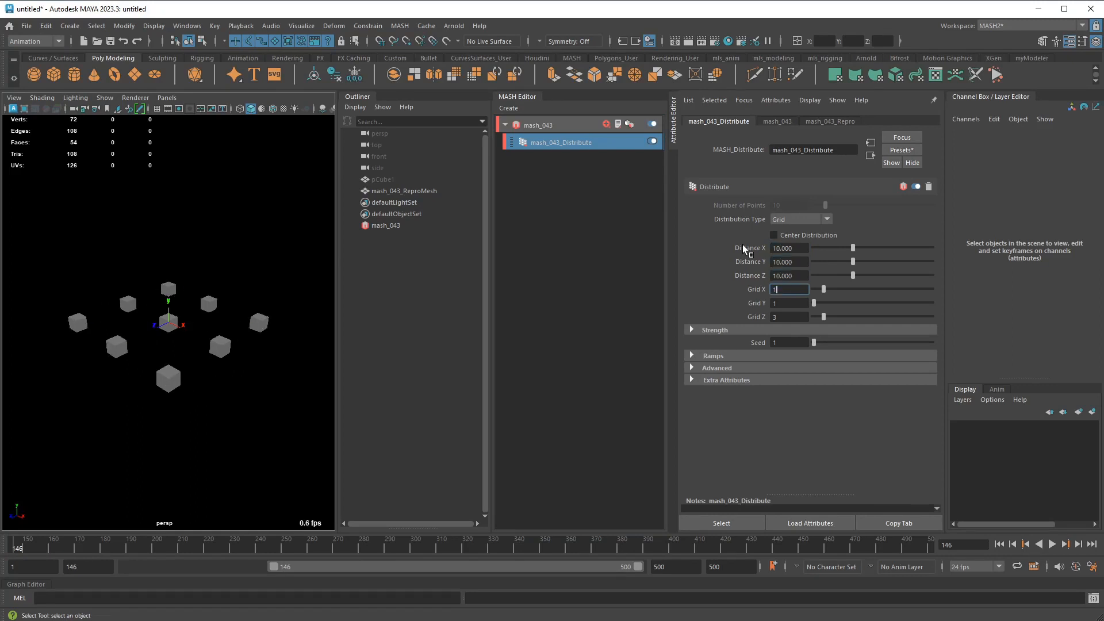
# Set Grid X, Grid Y and Grid Z of the distribution to 10 to build a solid block of cubes
pyautogui.write('10')
pyautogui.press('Tab')
pyautogui.write('10')
pyautogui.press('Tab')
pyautogui.write('10')
pyautogui.press('Tab')
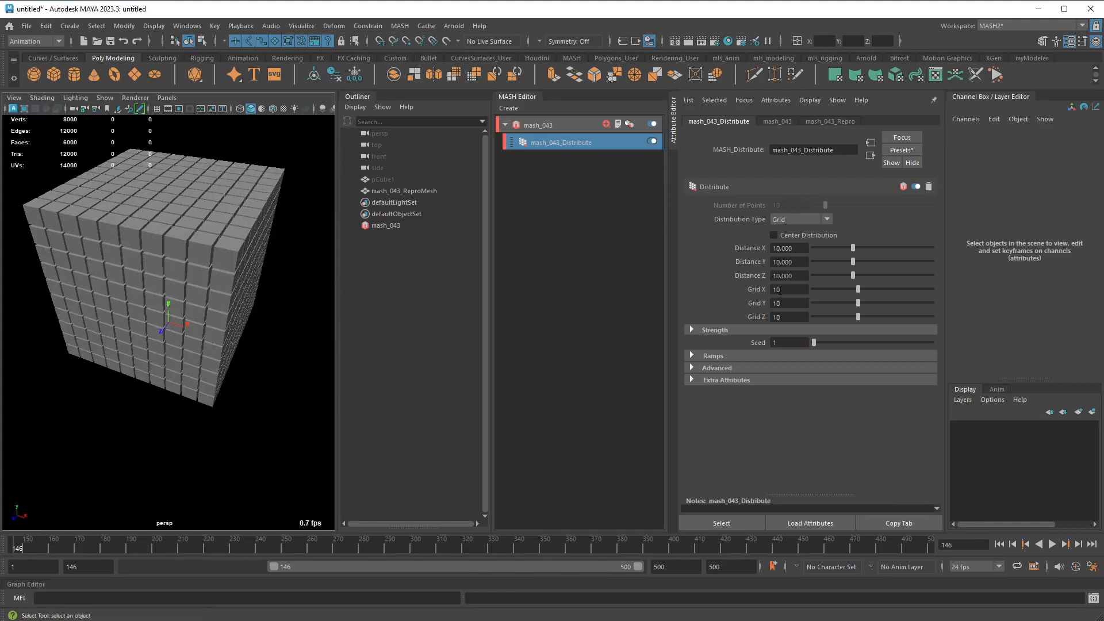
pyautogui.keyDown('alt'); pyautogui.moveTo(246, 405); pyautogui.dragTo(227, 411); pyautogui.keyUp('alt')
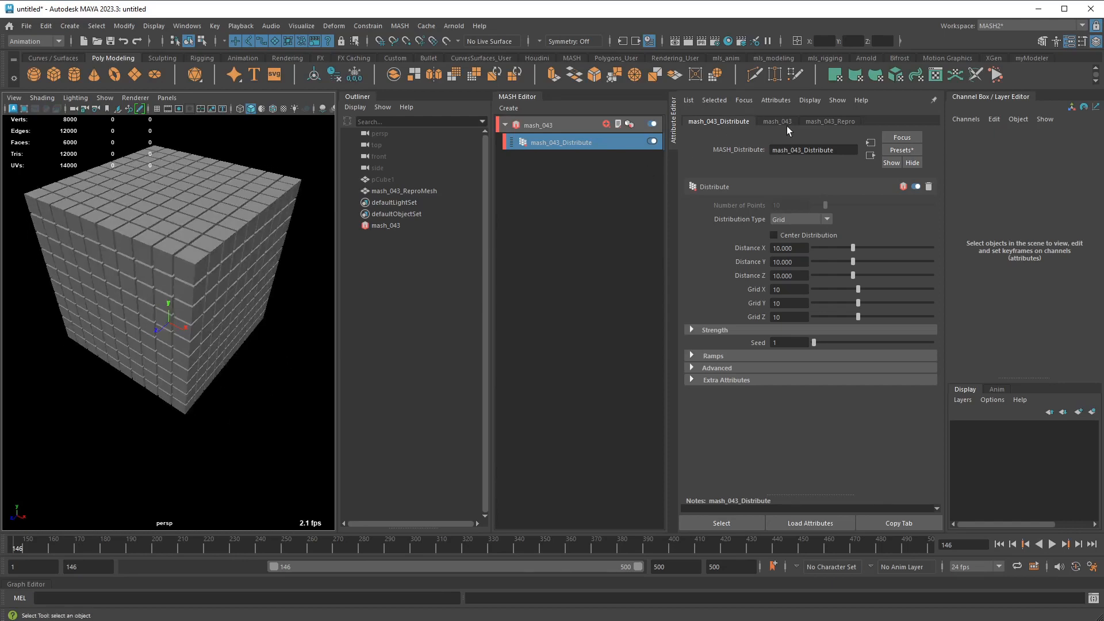
pyautogui.click(561, 128)
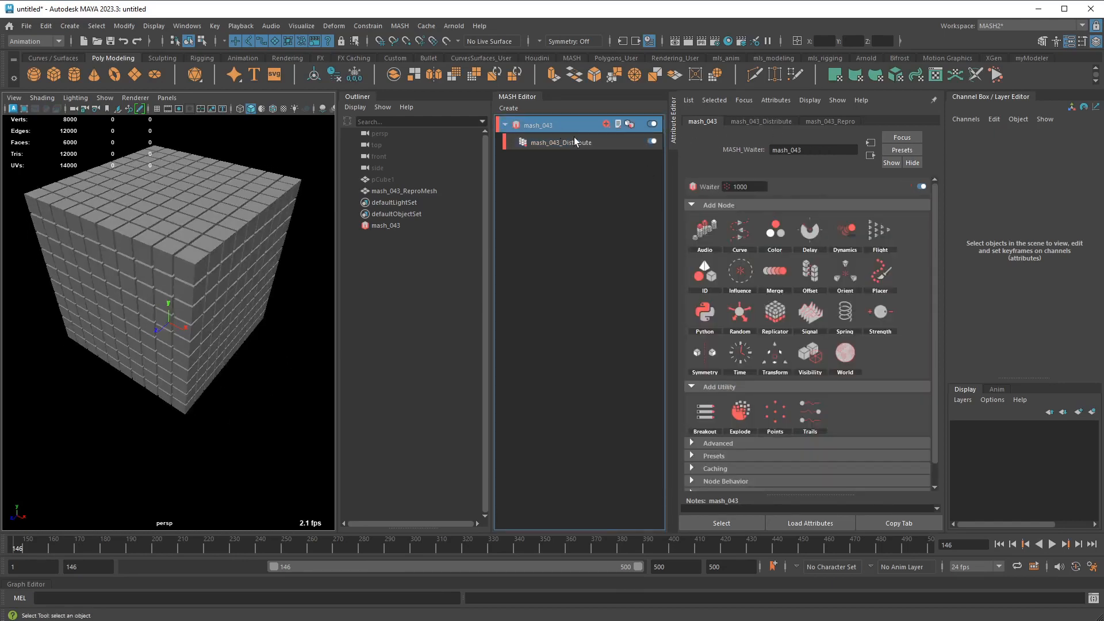
pyautogui.click(574, 140)
pyautogui.click(565, 124)
pyautogui.click(587, 143)
pyautogui.scroll(-5, 312, 313)
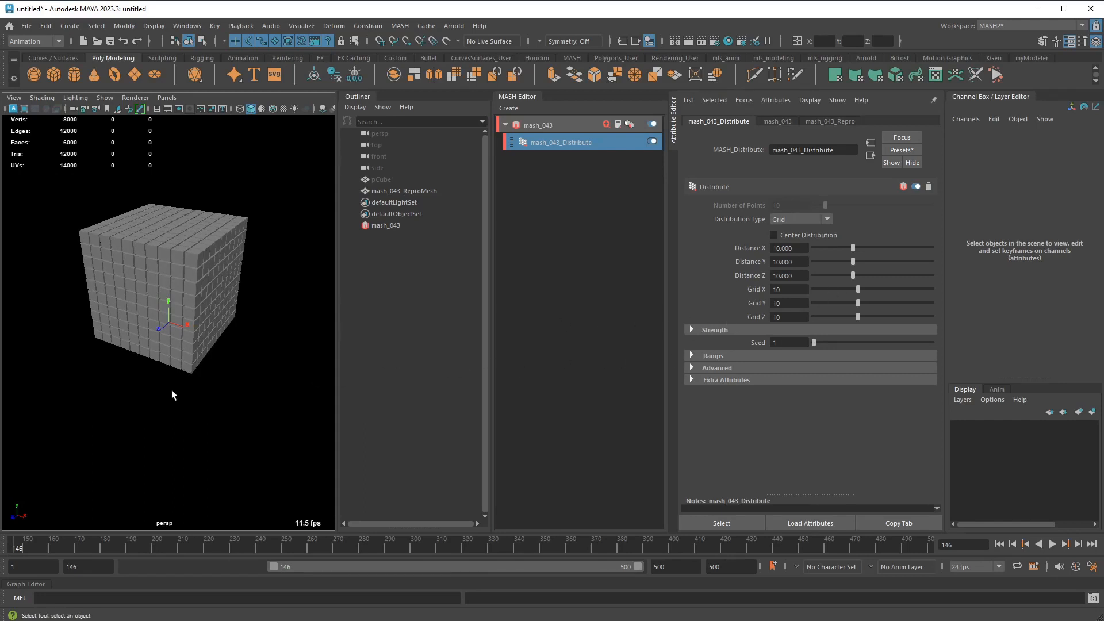
pyautogui.keyDown('alt'); pyautogui.moveTo(266, 411); pyautogui.dragTo(257, 408); pyautogui.keyUp('alt')
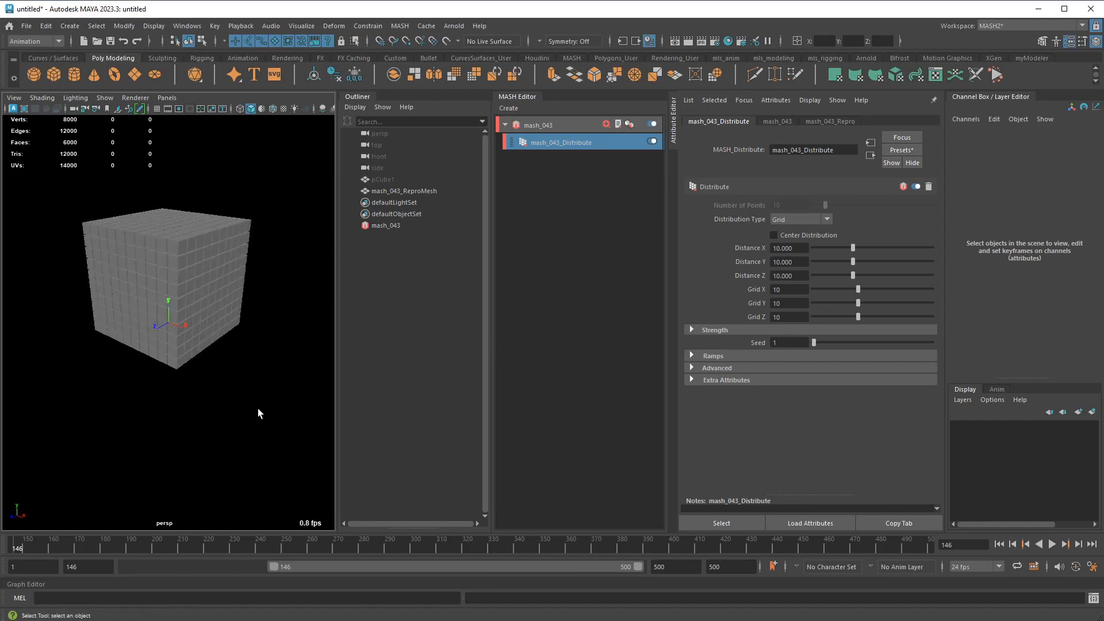
# Add a Dynamics node to mash_043 with Collision Shape Box, Friction 0.217 and Rolling Friction 0.234
pyautogui.click(605, 124)
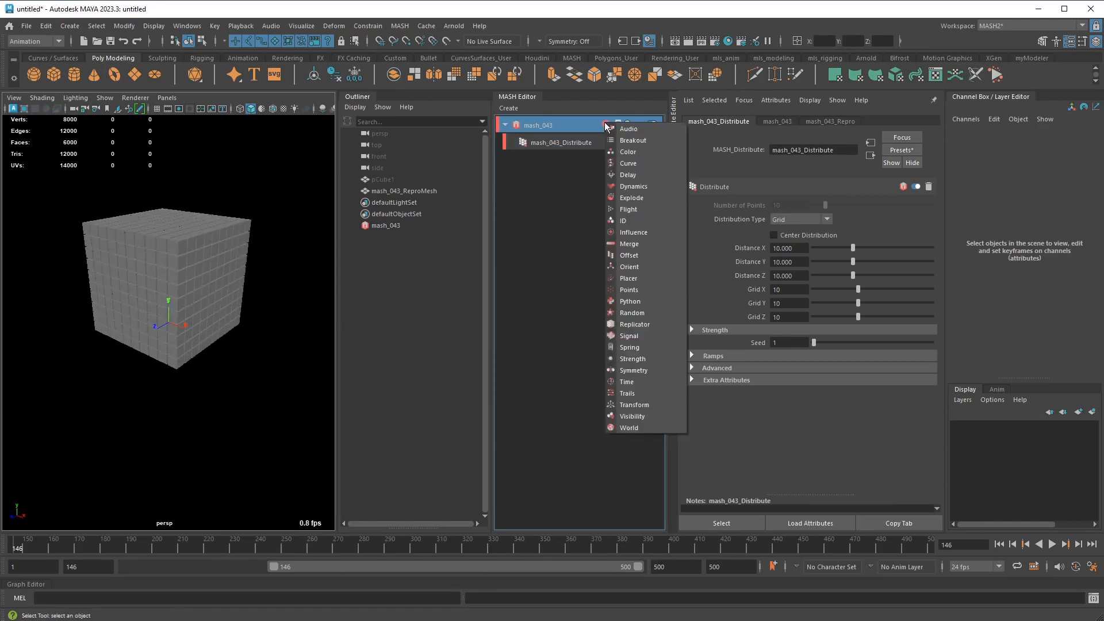
pyautogui.click(634, 186)
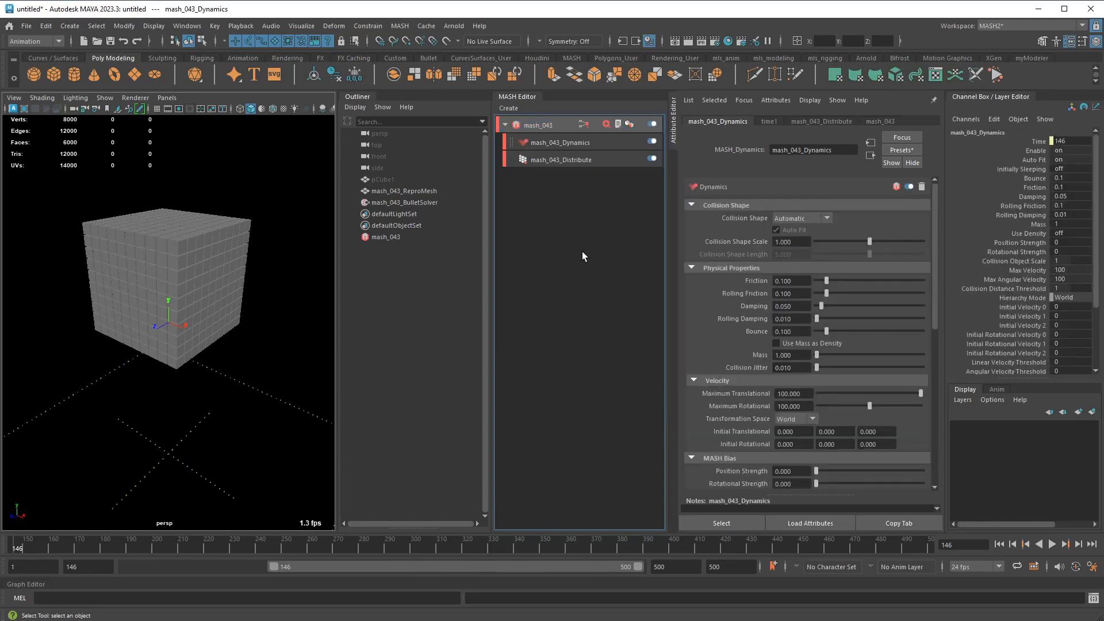
pyautogui.click(799, 218)
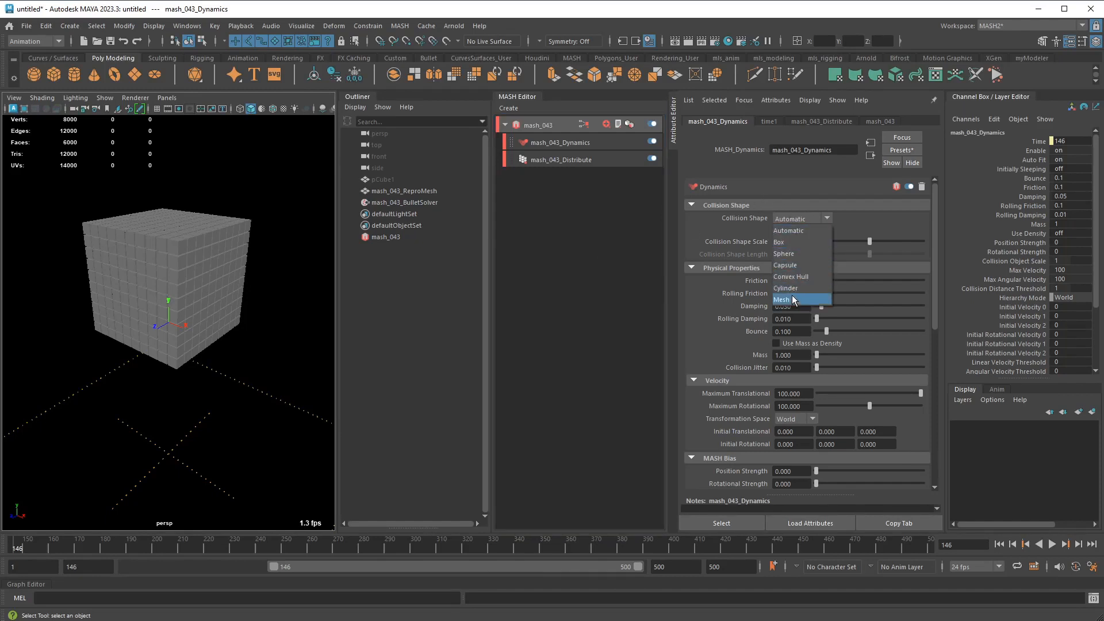
pyautogui.click(790, 242)
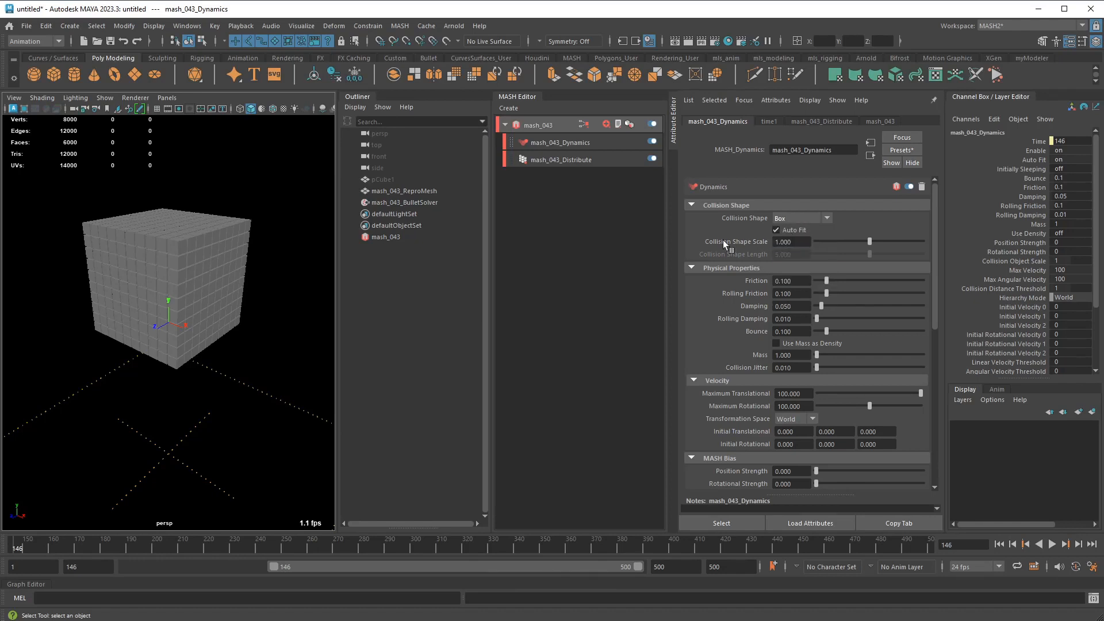
pyautogui.click(838, 280)
pyautogui.click(840, 291)
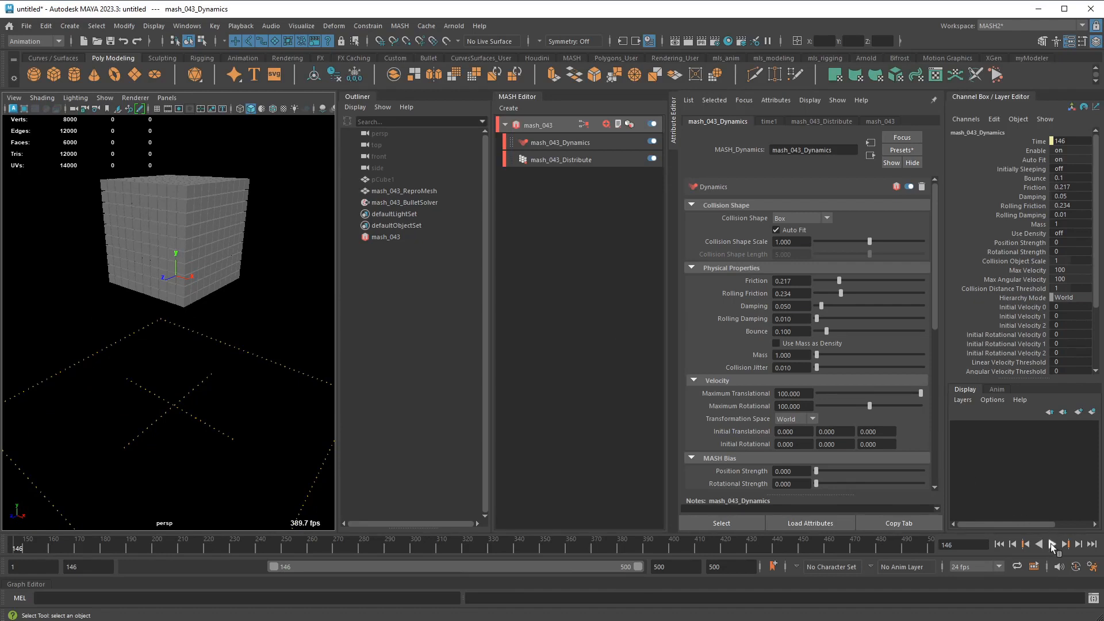
# Extend the playback range back to frame 1 and play the dynamics simulation of the cube block
pyautogui.moveTo(274, 567); pyautogui.dragTo(124, 568)
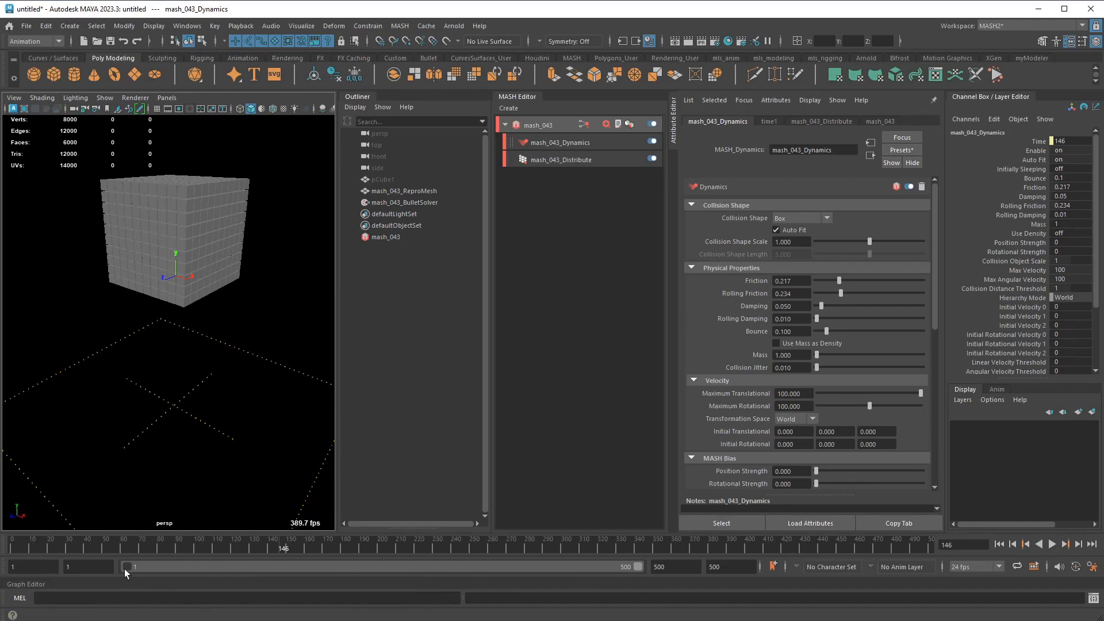
pyautogui.click(1052, 544)
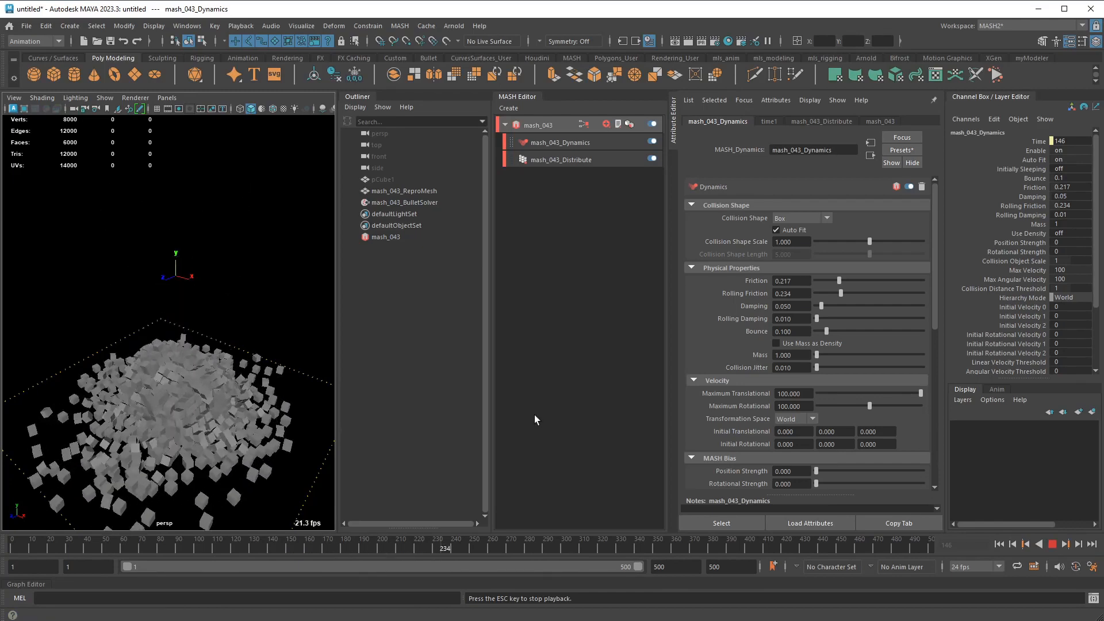
# Stop playback and set the mash_043 Bullet solver's Collision Iterations to 20 and Internal Frame Rate to 120
pyautogui.click(1053, 544)
pyautogui.keyDown('alt'); pyautogui.moveTo(333, 421); pyautogui.dragTo(266, 410); pyautogui.keyUp('alt')
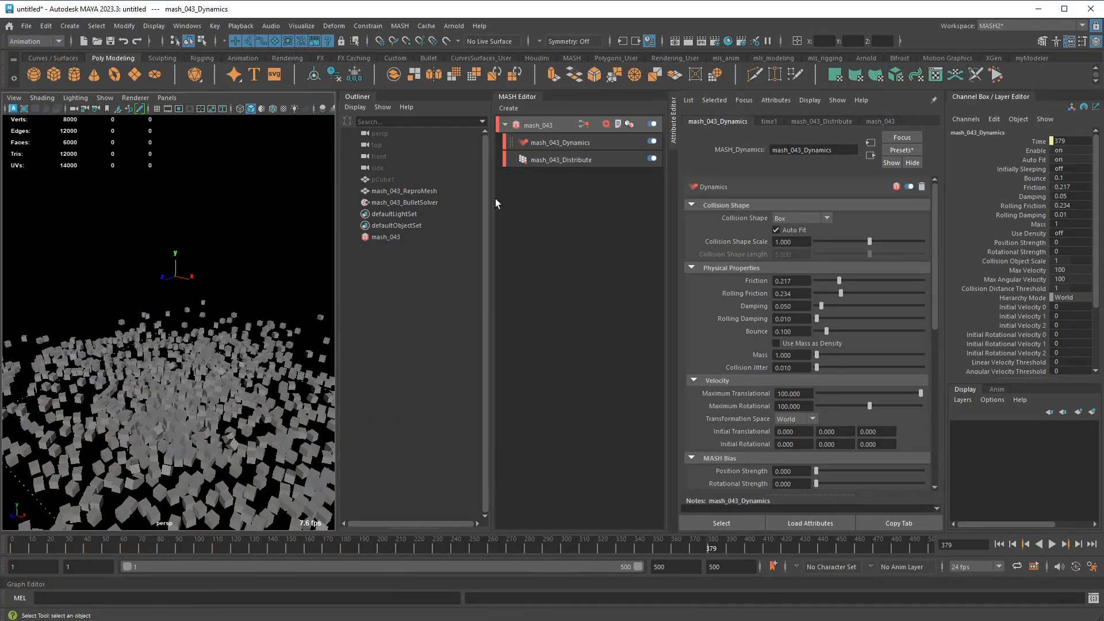
pyautogui.click(582, 126)
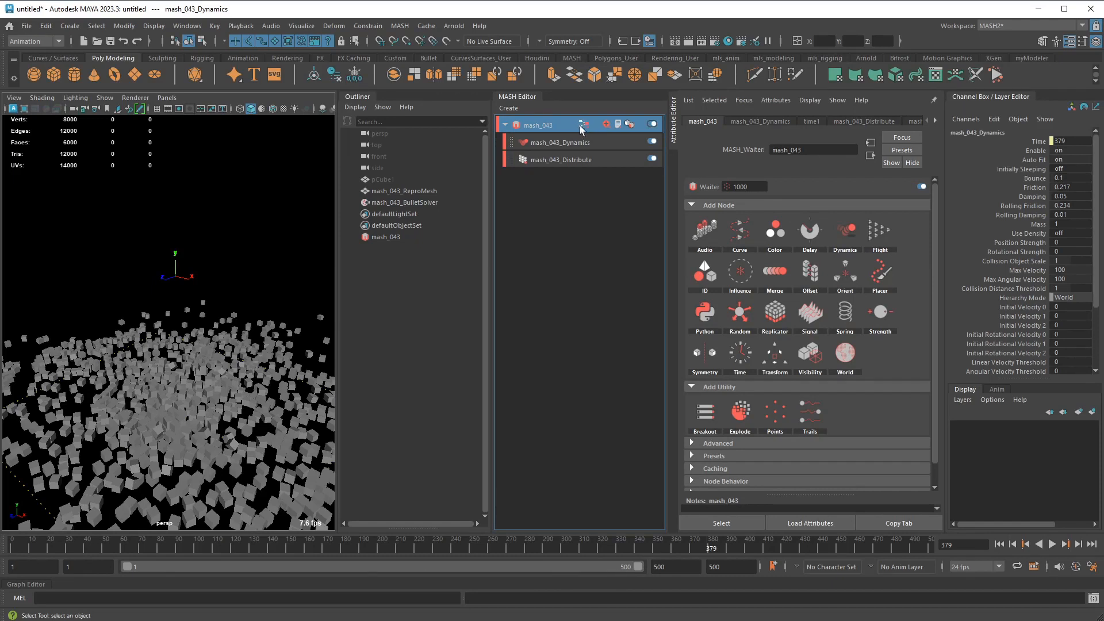
pyautogui.click(641, 134)
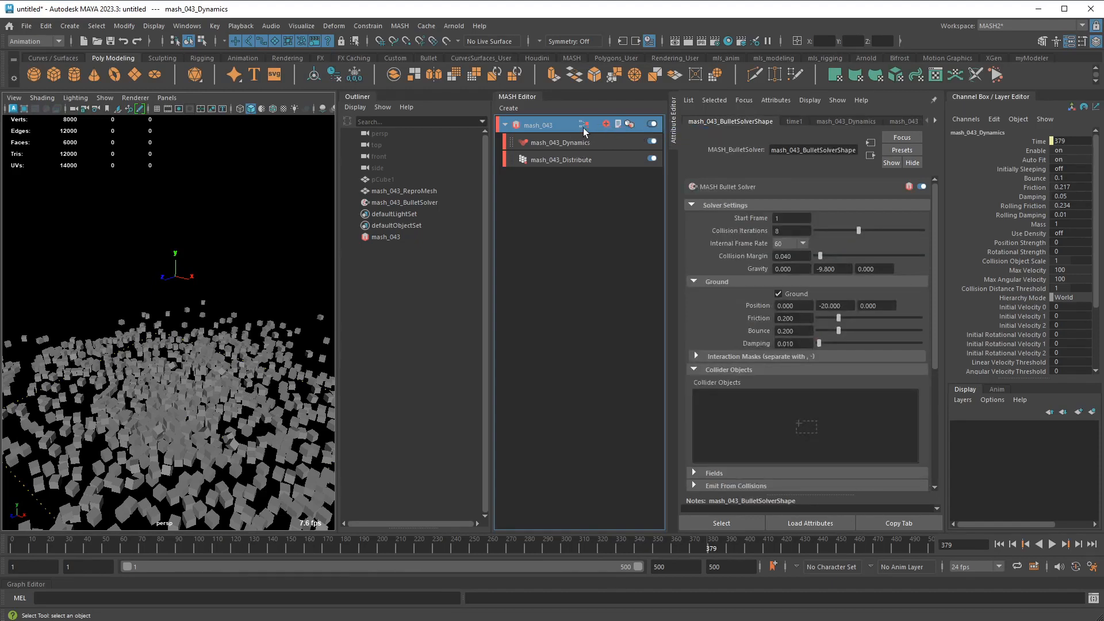
pyautogui.click(787, 231)
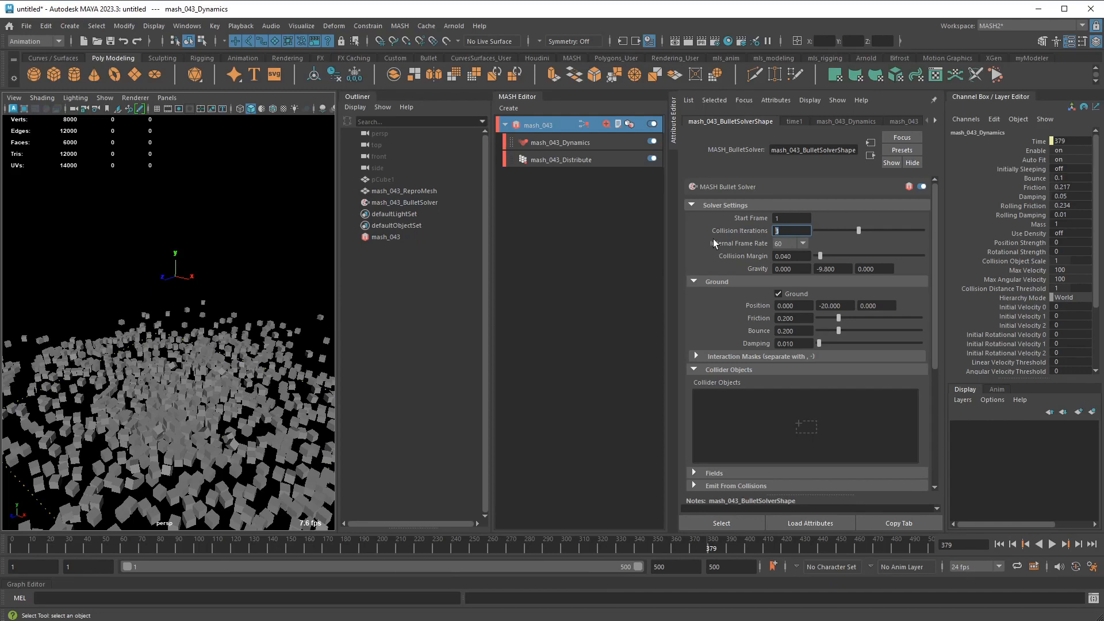
pyautogui.write('20')
pyautogui.press('Return')
pyautogui.click(801, 244)
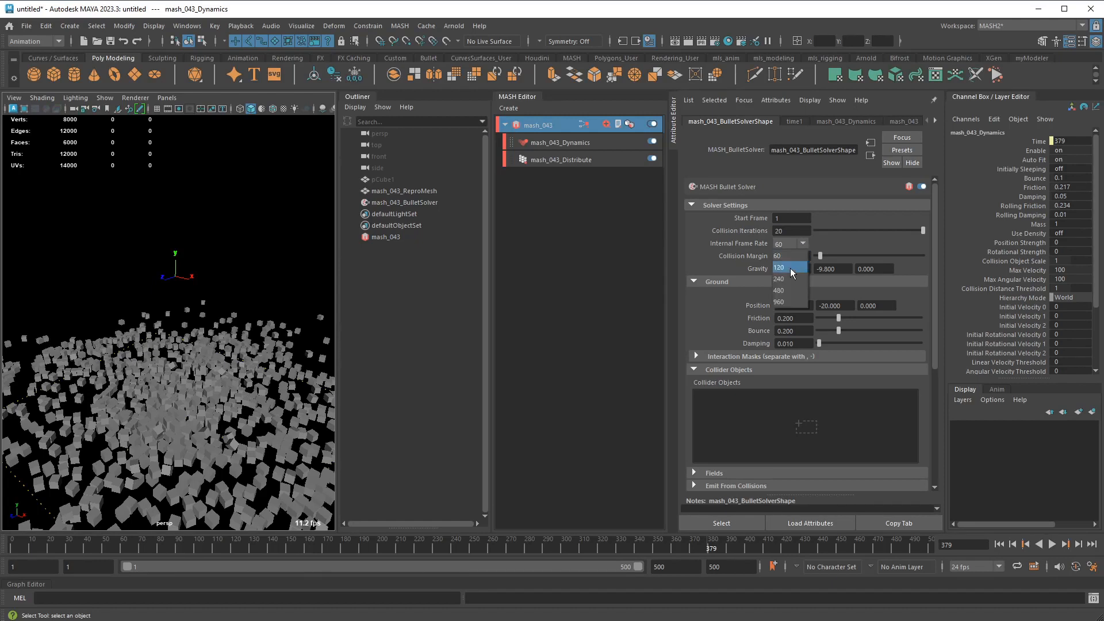
pyautogui.click(790, 268)
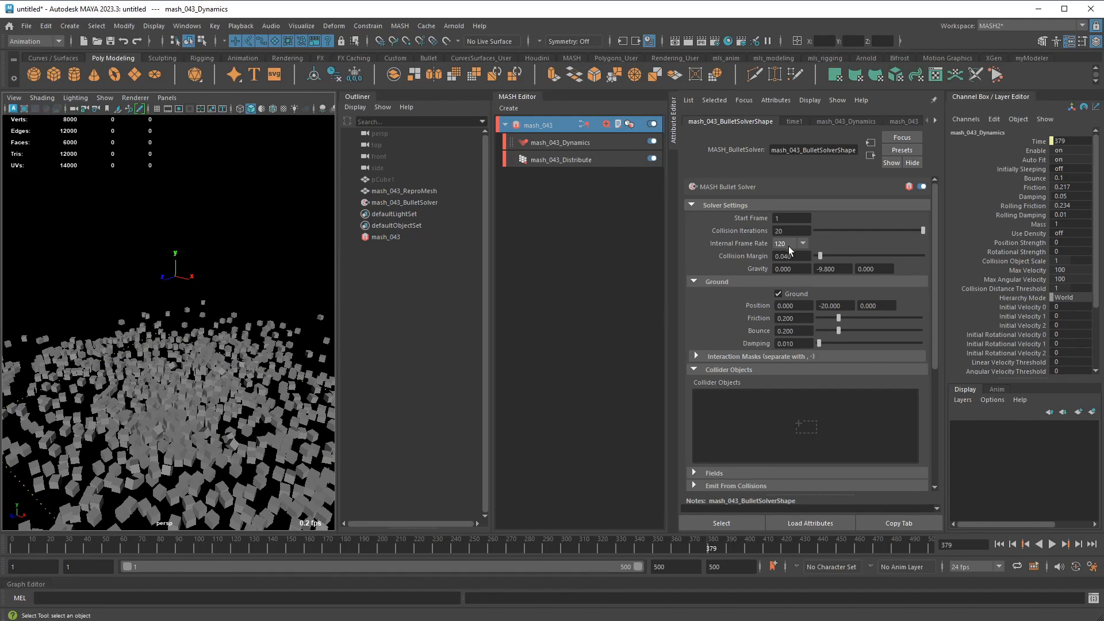
# Set the Bullet solver's ground Friction to 0.5
pyautogui.click(788, 318)
pyautogui.write('.5')
pyautogui.press('Tab')
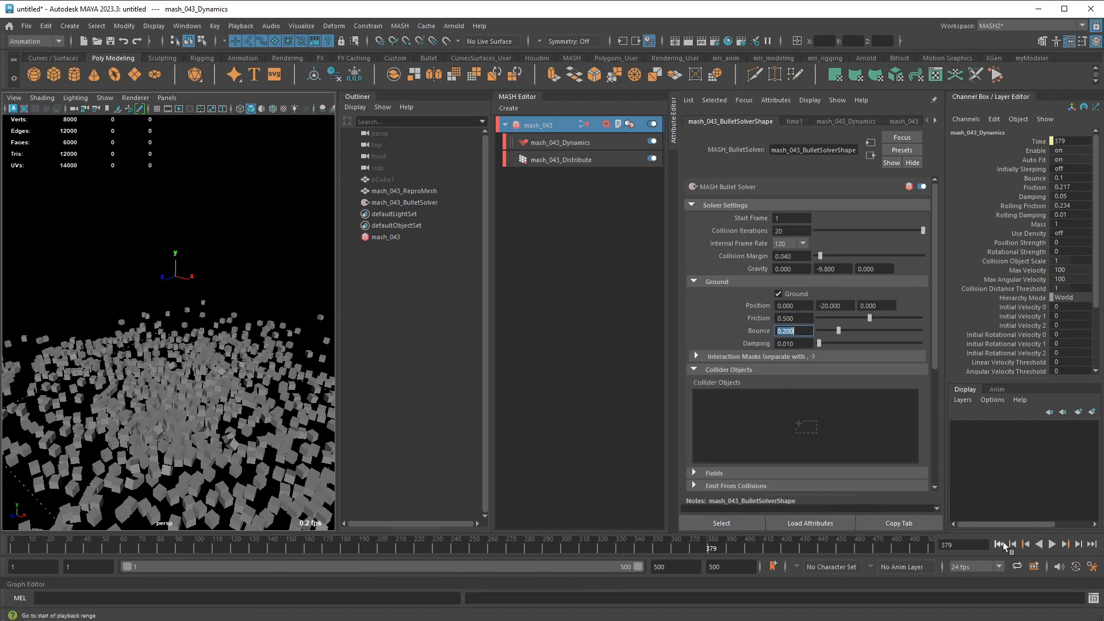
# Replay the cube simulation from frame 1, view the collapsing block from several angles, and stop it at frame 443
pyautogui.click(999, 544)
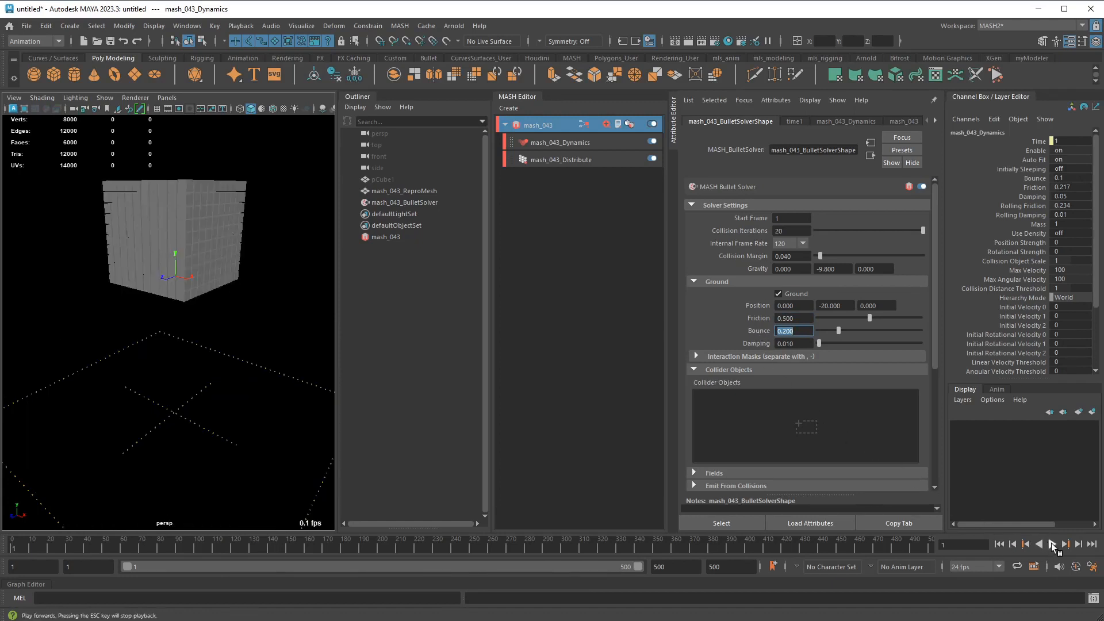
pyautogui.click(1052, 545)
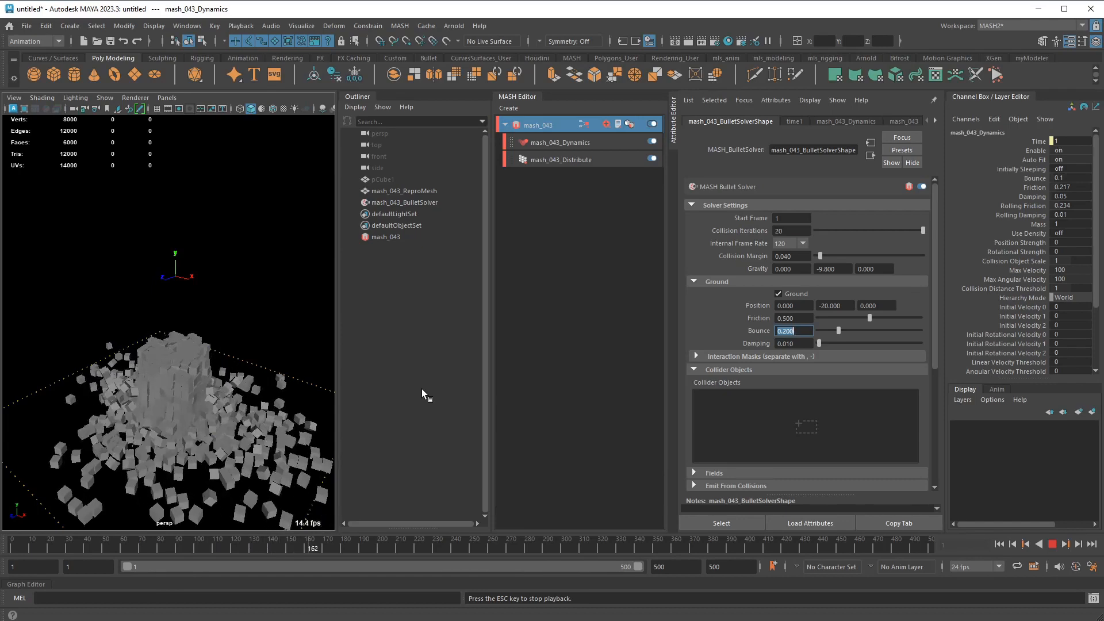
pyautogui.keyDown('alt'); pyautogui.moveTo(221, 357); pyautogui.dragTo(250, 345); pyautogui.keyUp('alt')
pyautogui.keyDown('alt'); pyautogui.moveTo(250, 345); pyautogui.dragTo(270, 368, button='right'); pyautogui.keyUp('alt')
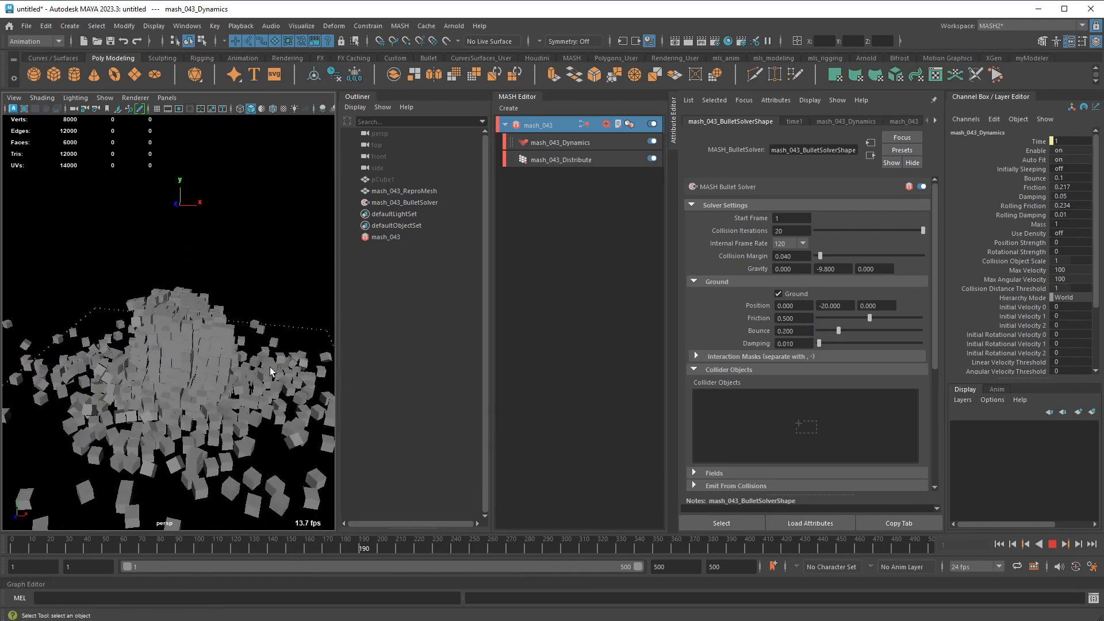
pyautogui.keyDown('alt'); pyautogui.moveTo(272, 368); pyautogui.dragTo(344, 359); pyautogui.keyUp('alt')
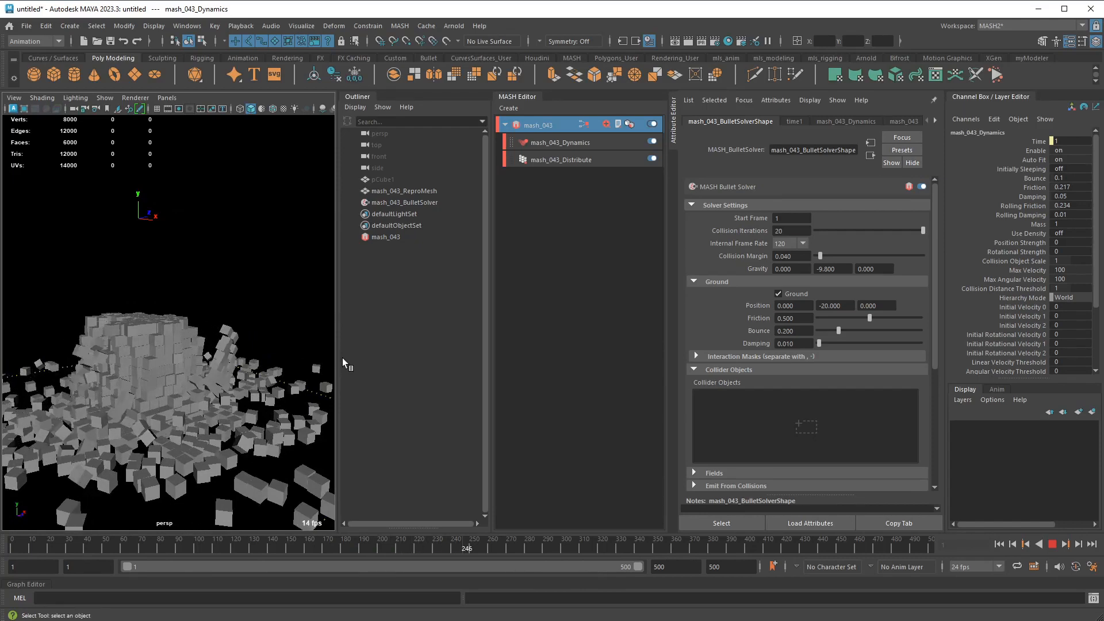
pyautogui.keyDown('alt'); pyautogui.moveTo(314, 370); pyautogui.dragTo(251, 381); pyautogui.keyUp('alt')
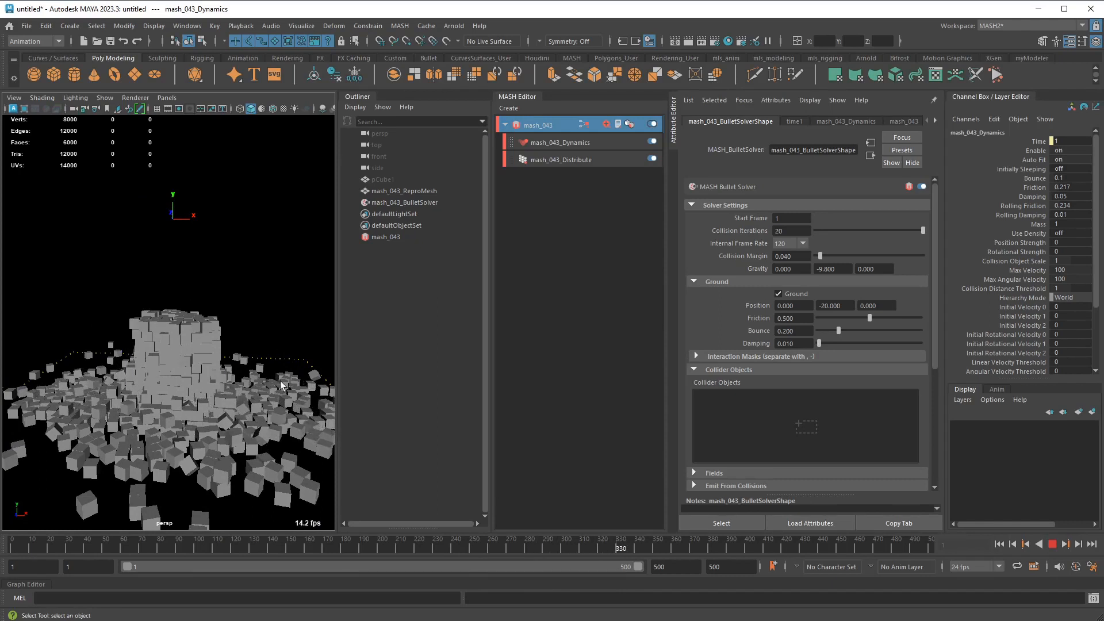
pyautogui.click(1053, 545)
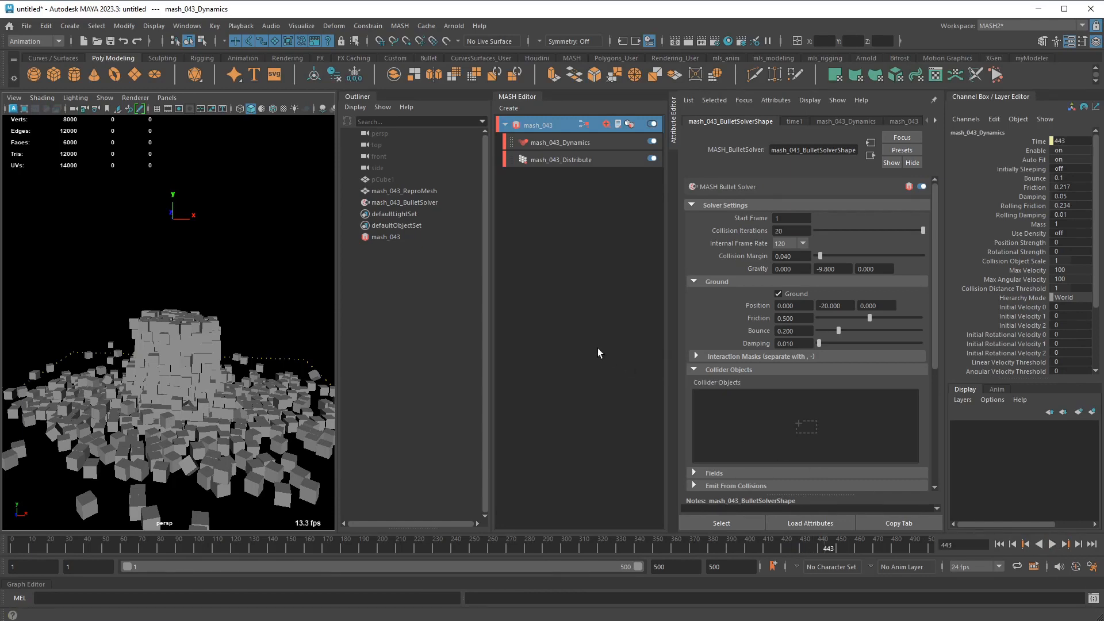
# Create an Initial State for mash_043_Dynamics from the collapsed cube pile at frame 443
pyautogui.keyDown('alt'); pyautogui.moveTo(231, 353); pyautogui.dragTo(288, 357); pyautogui.keyUp('alt')
pyautogui.click(567, 145)
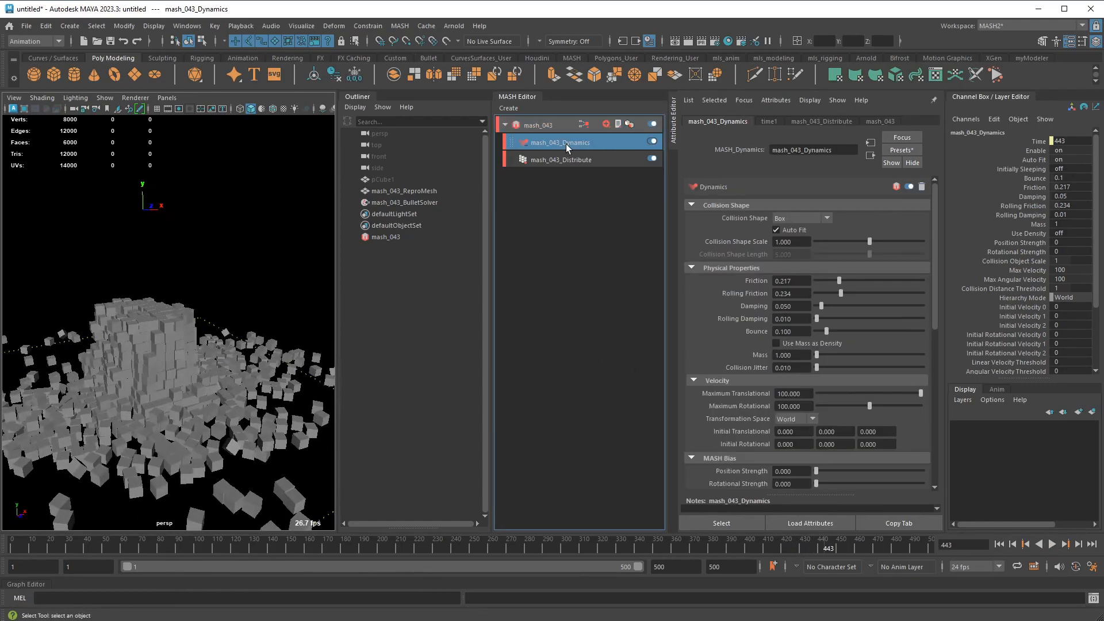
pyautogui.scroll(-5, 806, 260)
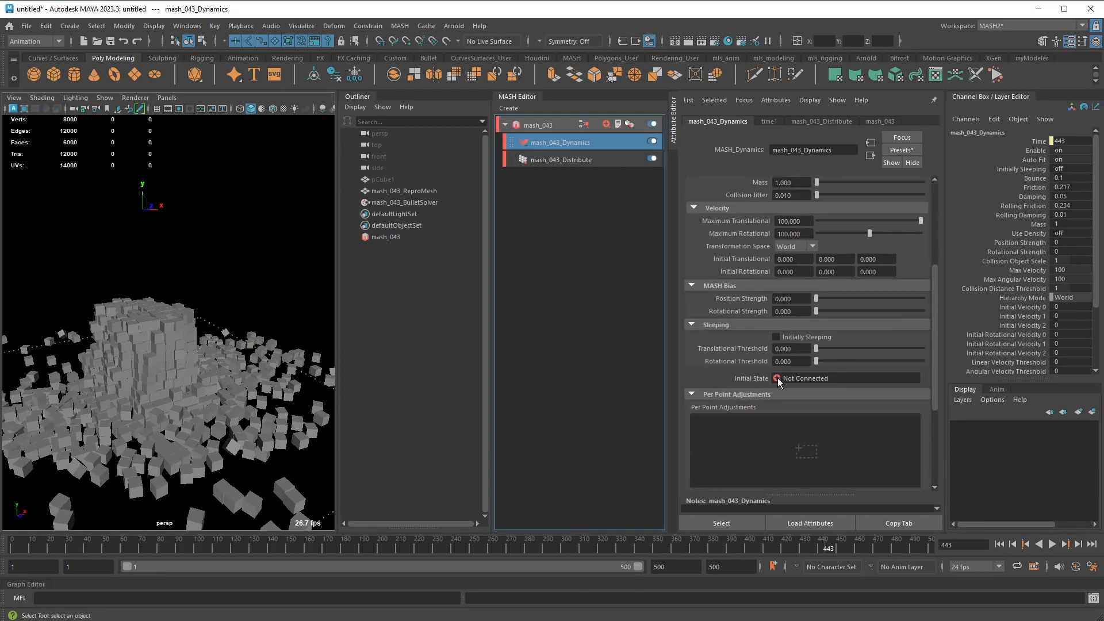
pyautogui.click(778, 378)
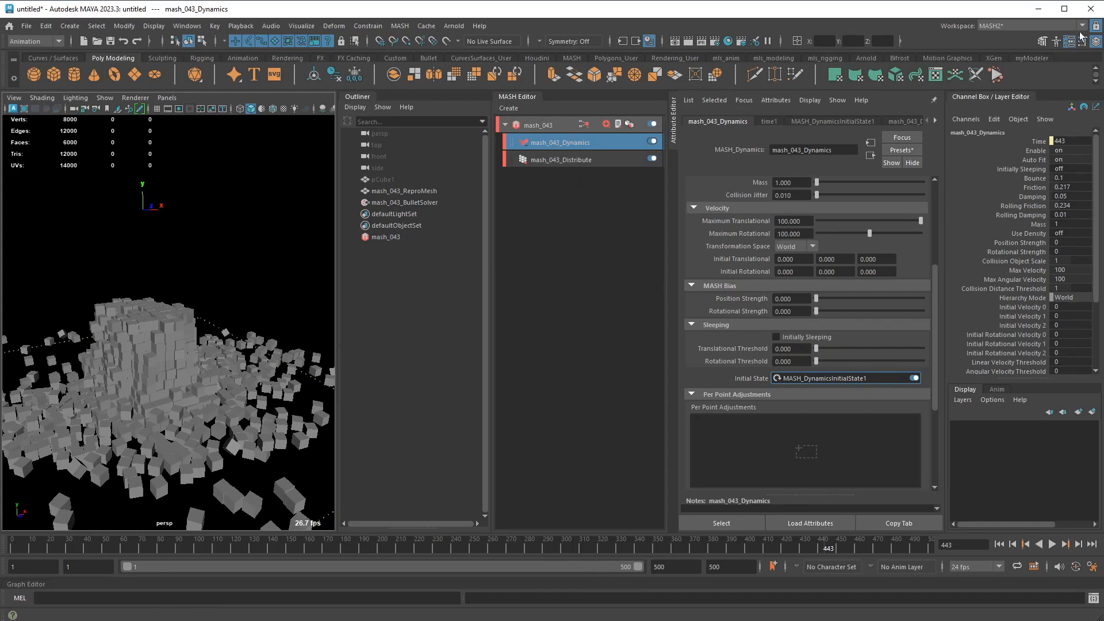
# Close and reopen the MASH Editor to refresh its node list, and dock it between the Outliner and the Attribute Editor
pyautogui.moveTo(525, 99); pyautogui.dragTo(394, 182)
pyautogui.click(510, 167)
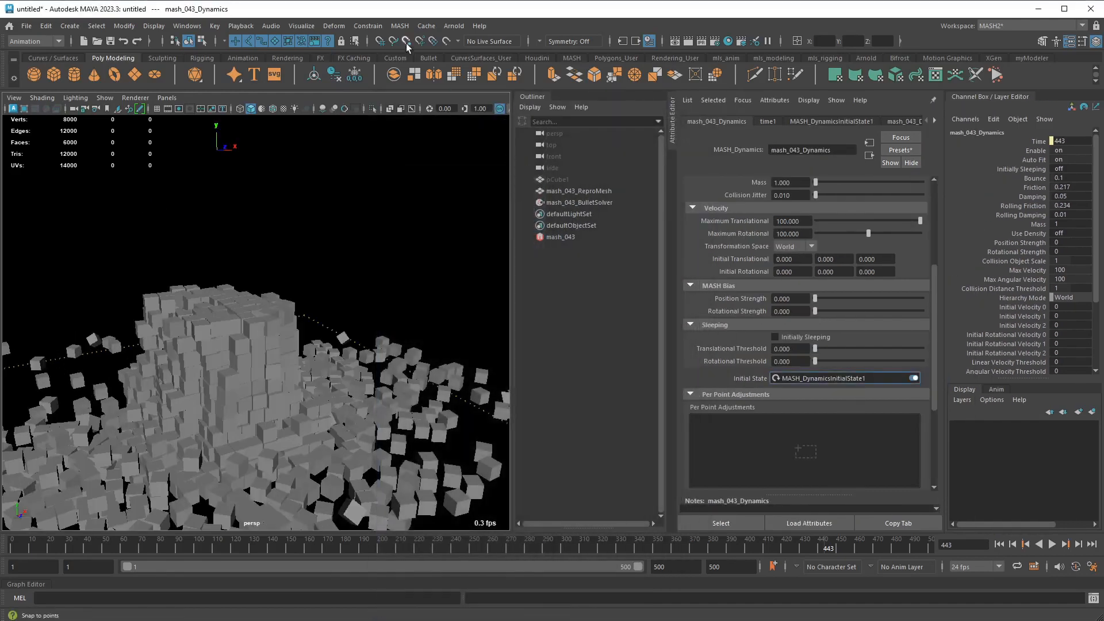
pyautogui.click(400, 26)
pyautogui.click(422, 66)
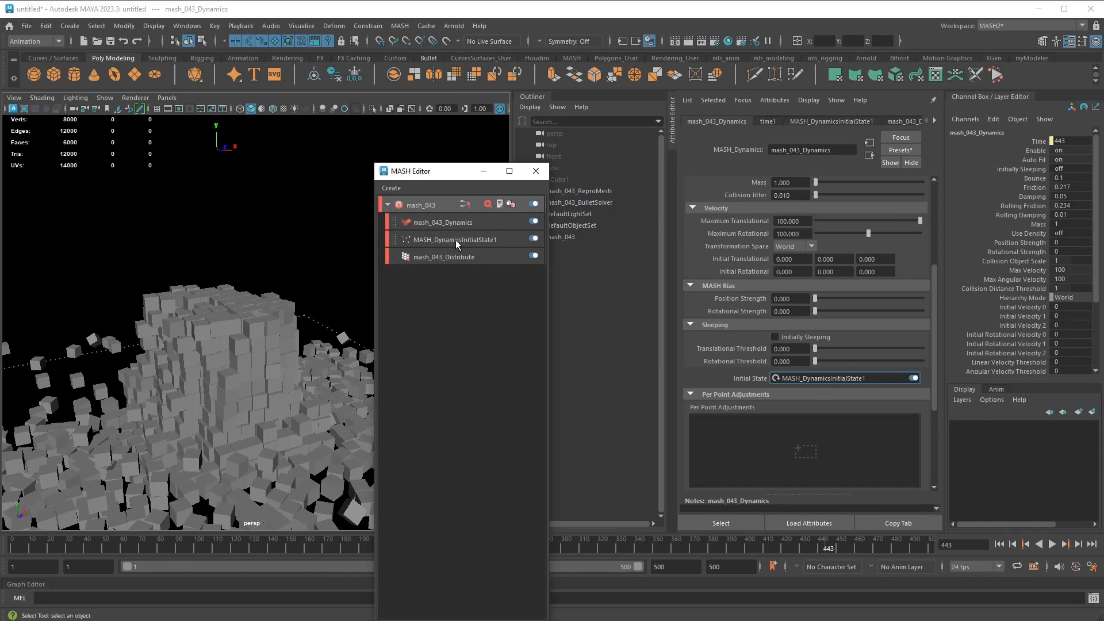
pyautogui.moveTo(409, 172); pyautogui.dragTo(667, 130)
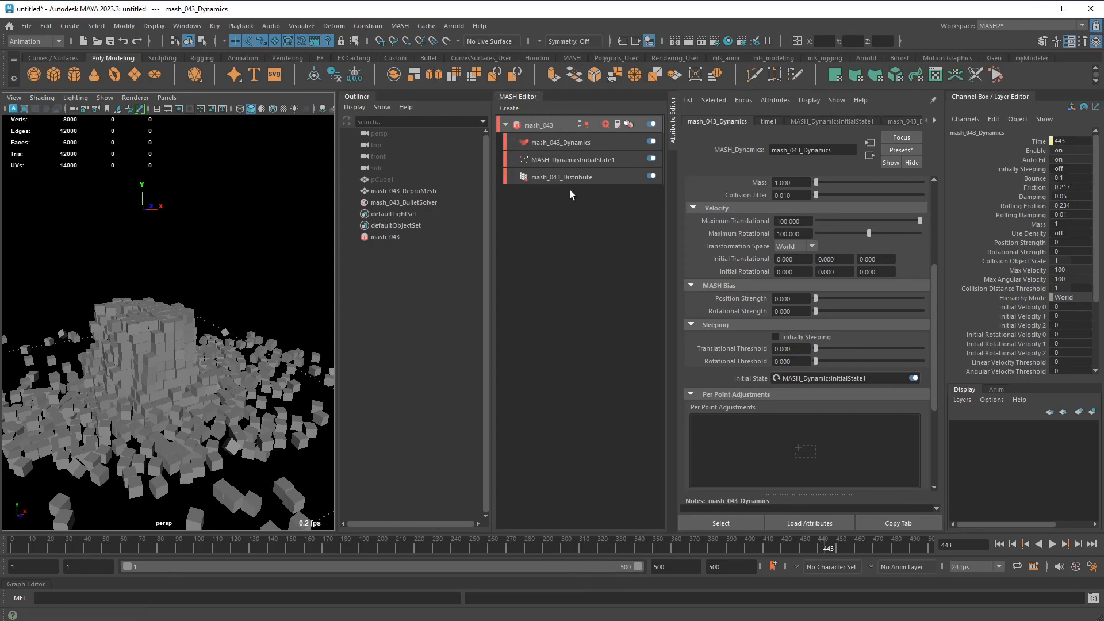
# Inspect the MASH_DynamicsInitialState1 node, disable mash_043_Dynamics, and play the timeline to check the cube pile
pyautogui.click(577, 162)
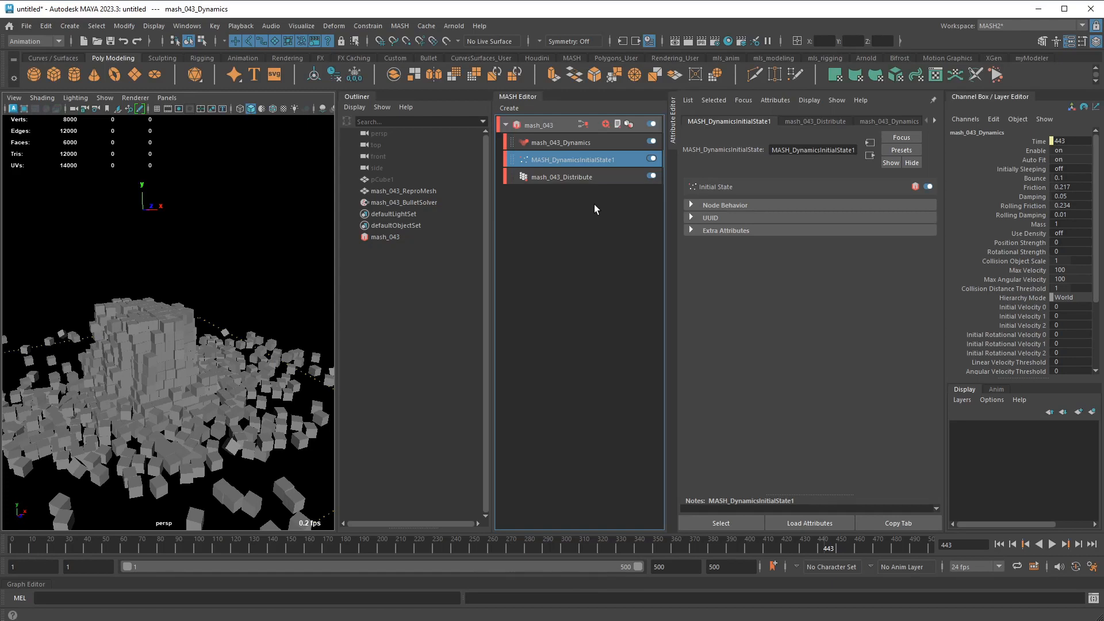
pyautogui.keyDown('alt'); pyautogui.moveTo(182, 240); pyautogui.dragTo(146, 271, button='right'); pyautogui.keyUp('alt')
pyautogui.keyDown('alt'); pyautogui.moveTo(147, 271); pyautogui.dragTo(186, 280, button='middle'); pyautogui.keyUp('alt')
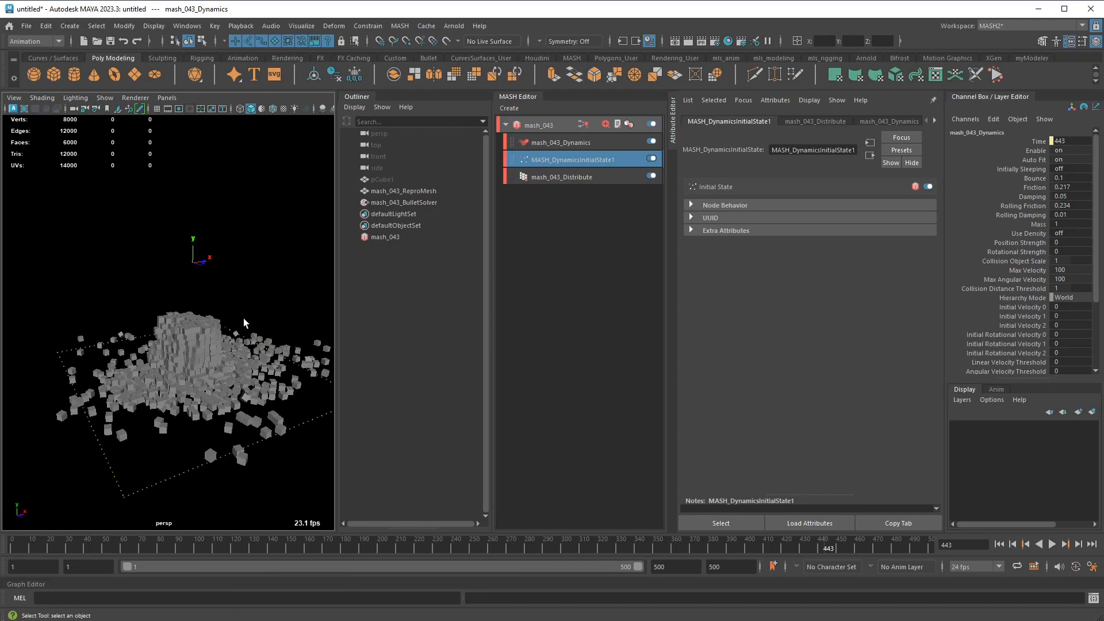
pyautogui.click(652, 141)
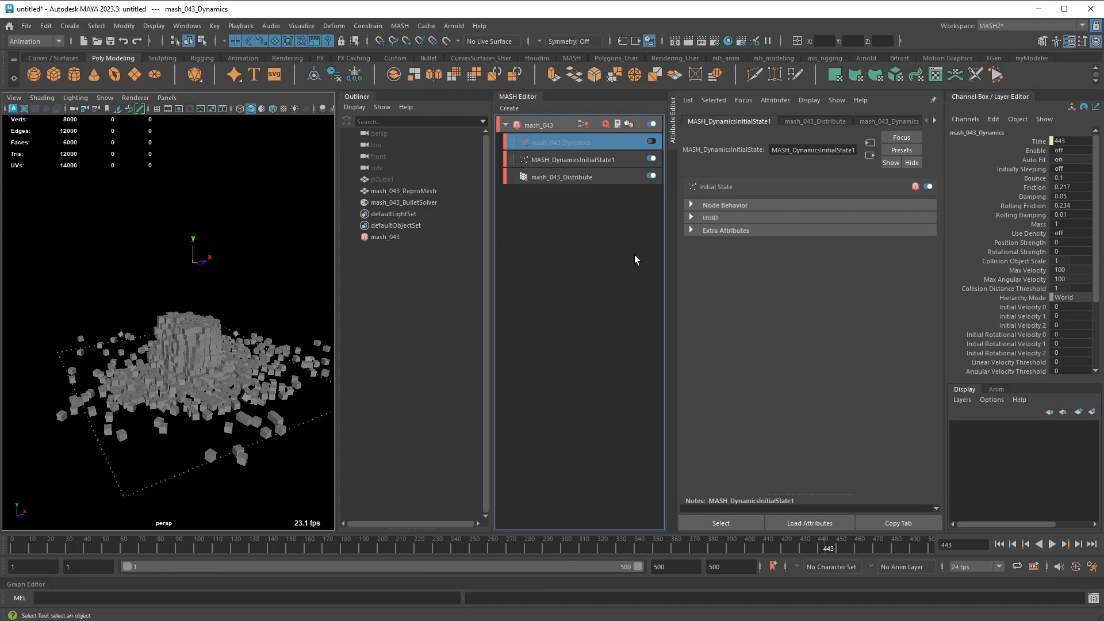
pyautogui.click(288, 267)
pyautogui.hotkey('alt', 'v')
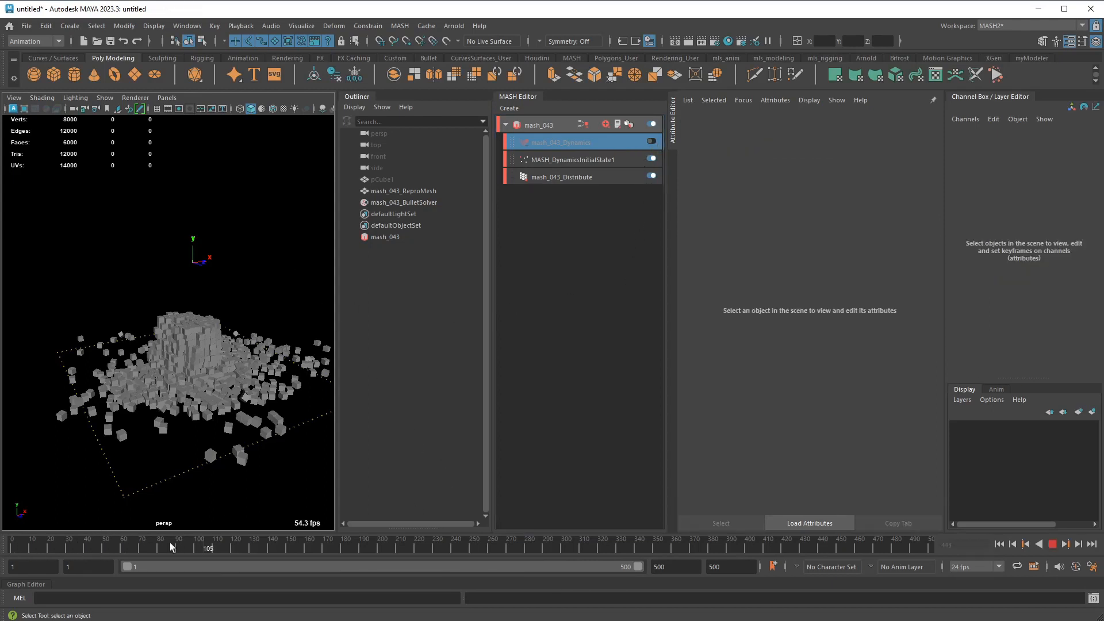
# Inspect the frozen cube pile from above and up close, and turn on wireframe on shaded in the viewport
pyautogui.keyDown('alt'); pyautogui.moveTo(184, 439); pyautogui.dragTo(243, 434); pyautogui.keyUp('alt')
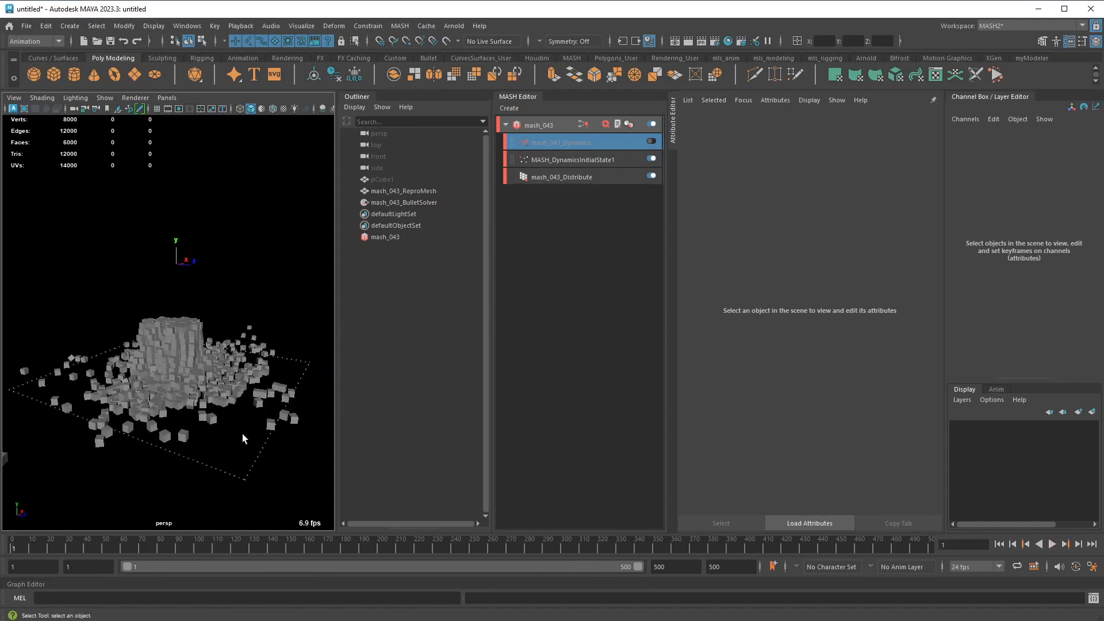
pyautogui.keyDown('alt'); pyautogui.moveTo(239, 429); pyautogui.dragTo(227, 492); pyautogui.keyUp('alt')
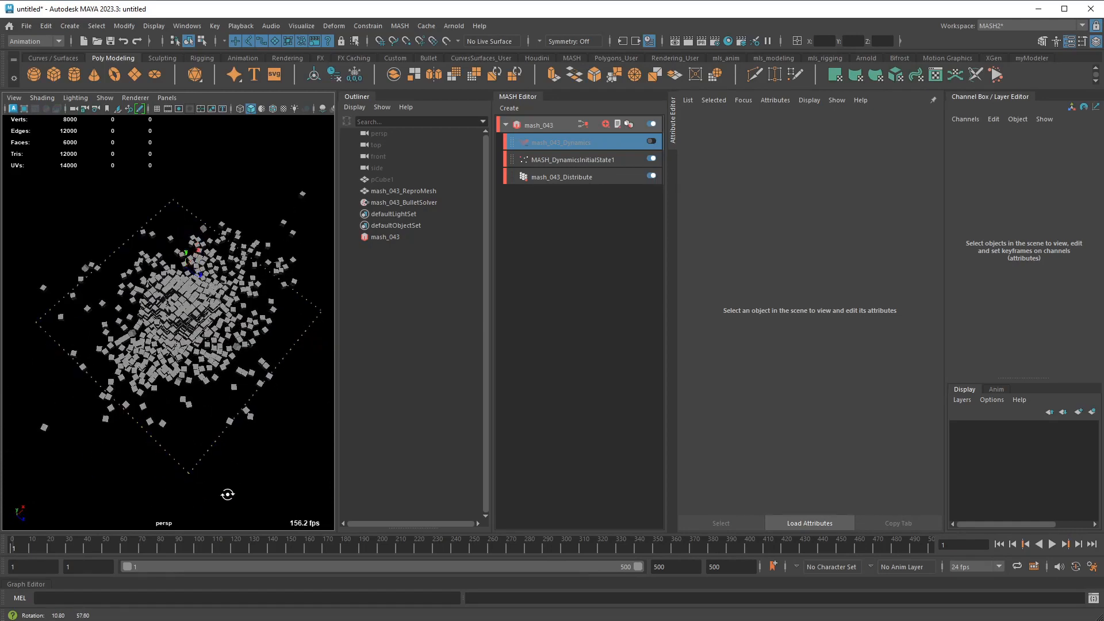
pyautogui.scroll(8, 195, 414)
pyautogui.keyDown('alt'); pyautogui.moveTo(195, 414); pyautogui.dragTo(246, 375); pyautogui.keyUp('alt')
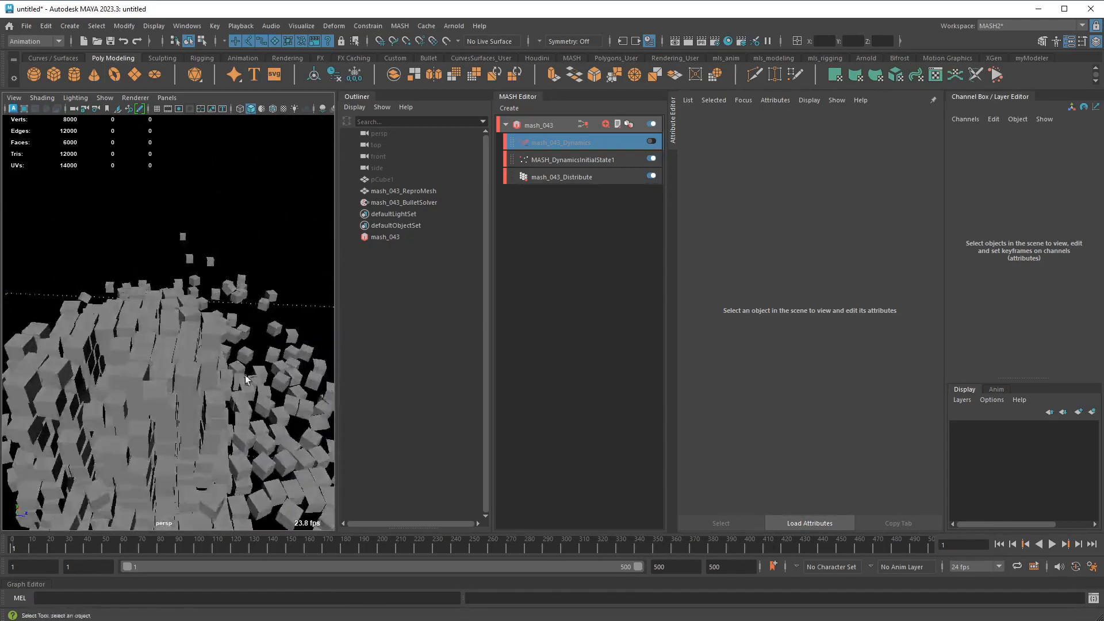
pyautogui.keyDown('alt'); pyautogui.moveTo(186, 413); pyautogui.dragTo(257, 322, button='middle'); pyautogui.keyUp('alt')
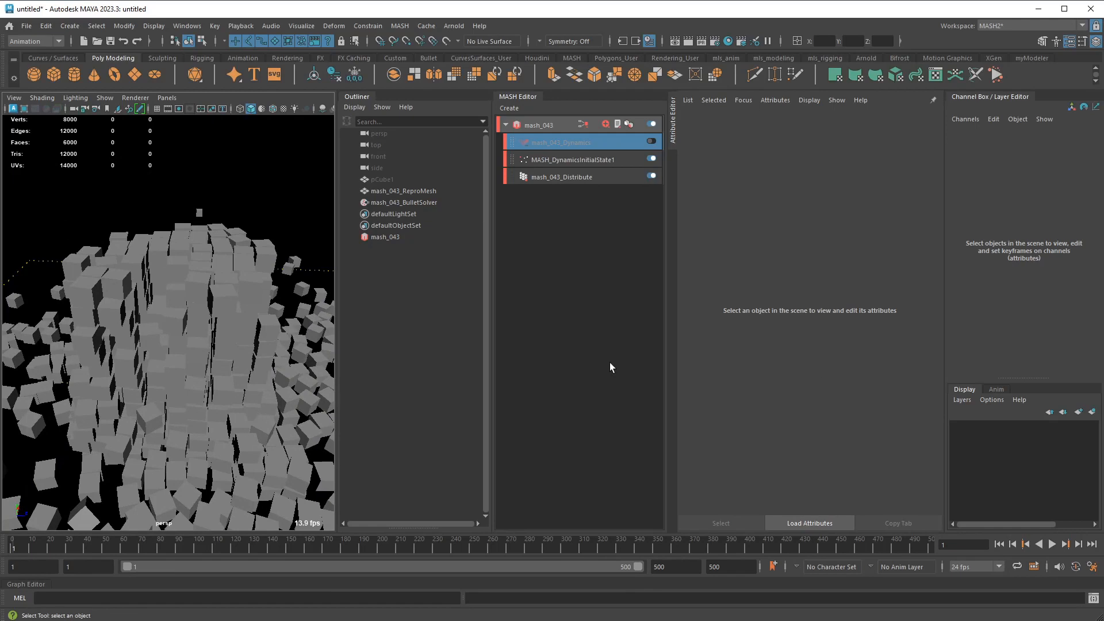
pyautogui.scroll(-5, 291, 356)
pyautogui.keyDown('alt'); pyautogui.moveTo(242, 355); pyautogui.dragTo(311, 386); pyautogui.keyUp('alt')
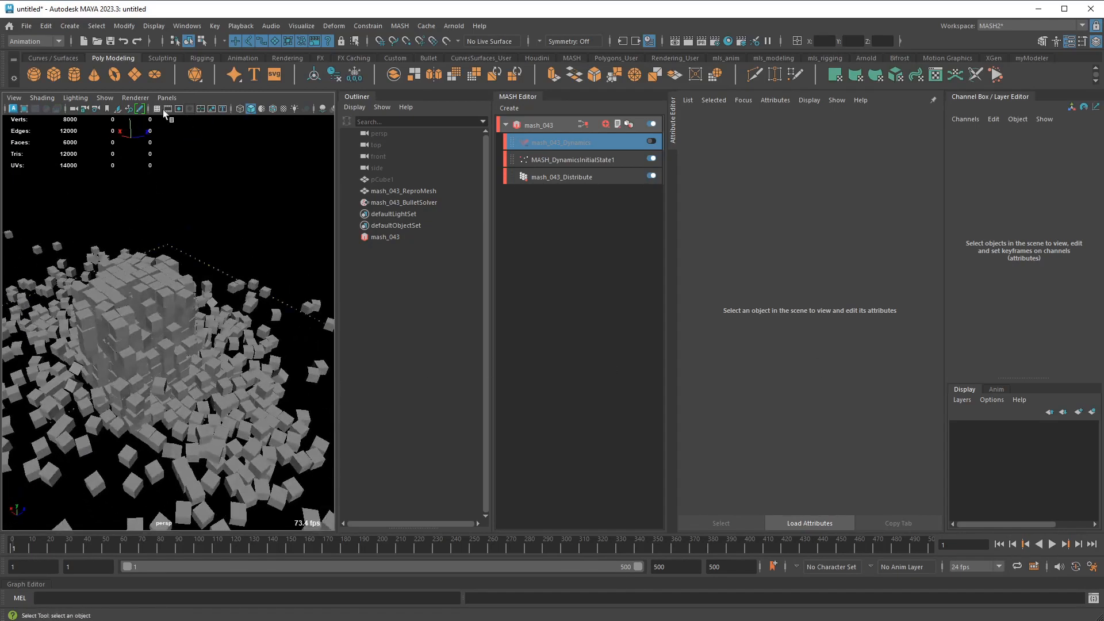
pyautogui.click(273, 109)
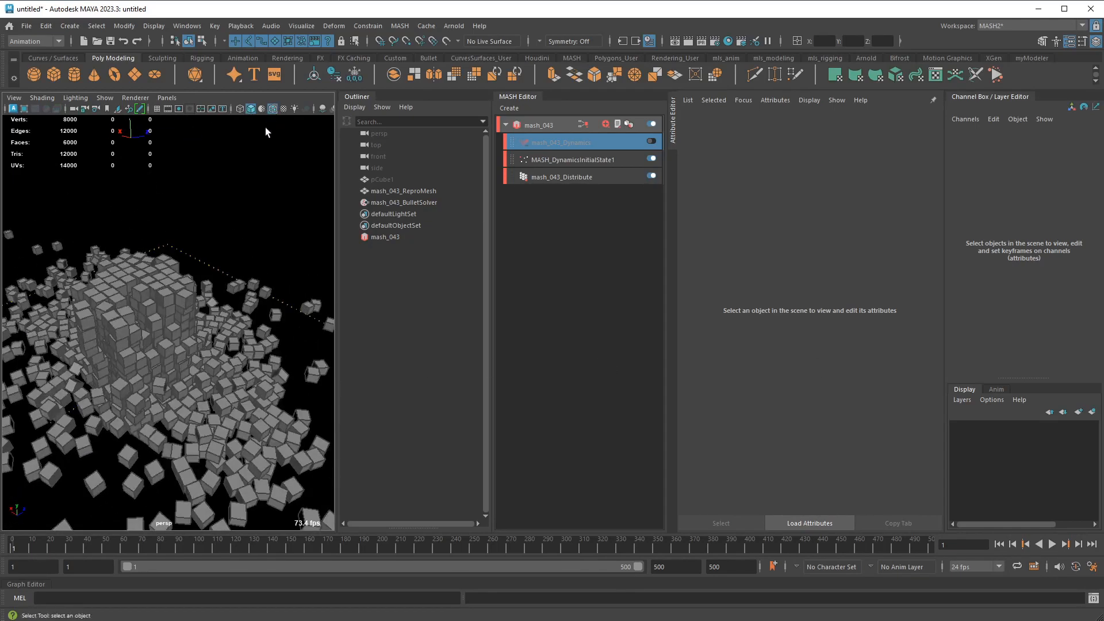
pyautogui.keyDown('alt'); pyautogui.moveTo(257, 319); pyautogui.dragTo(197, 388); pyautogui.keyUp('alt')
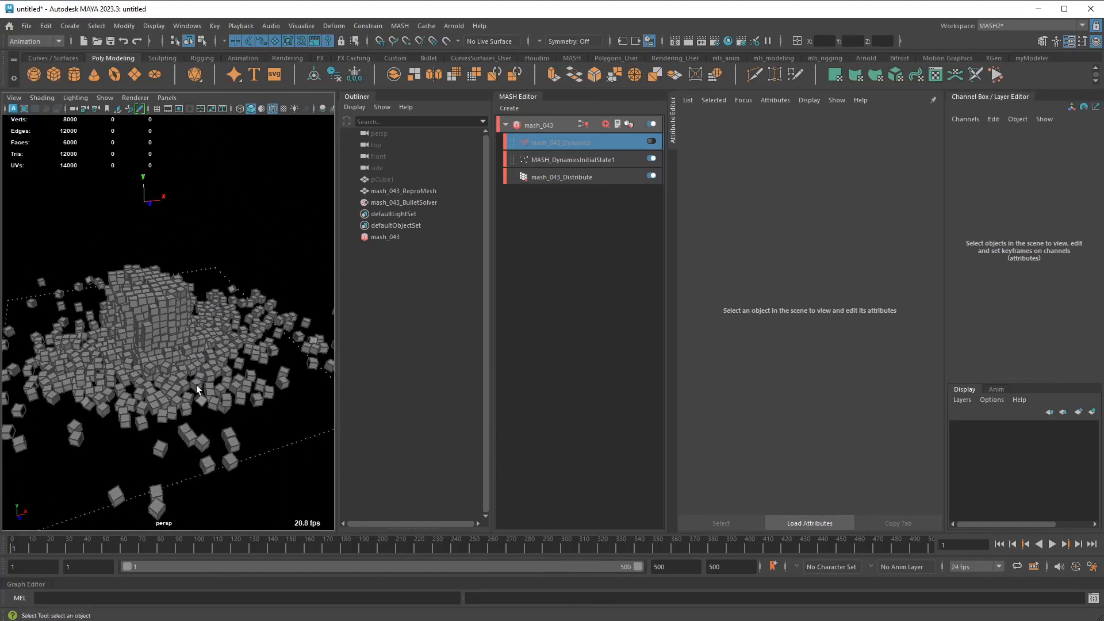
# Create a second MASH network named mash_03_inAir from pCube1
pyautogui.click(557, 313)
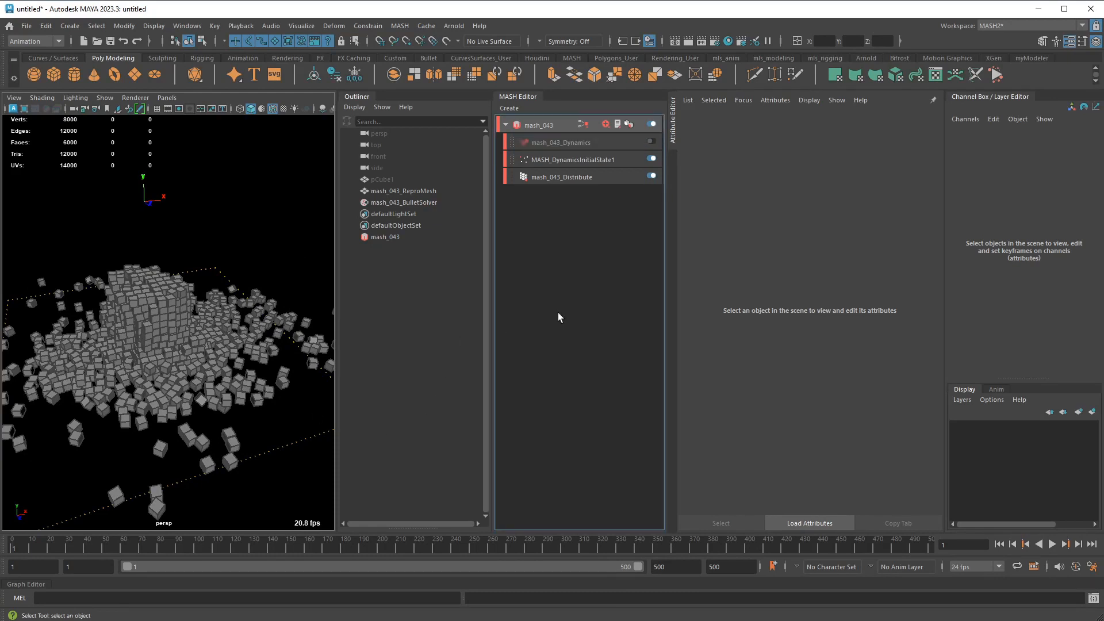
pyautogui.click(385, 180)
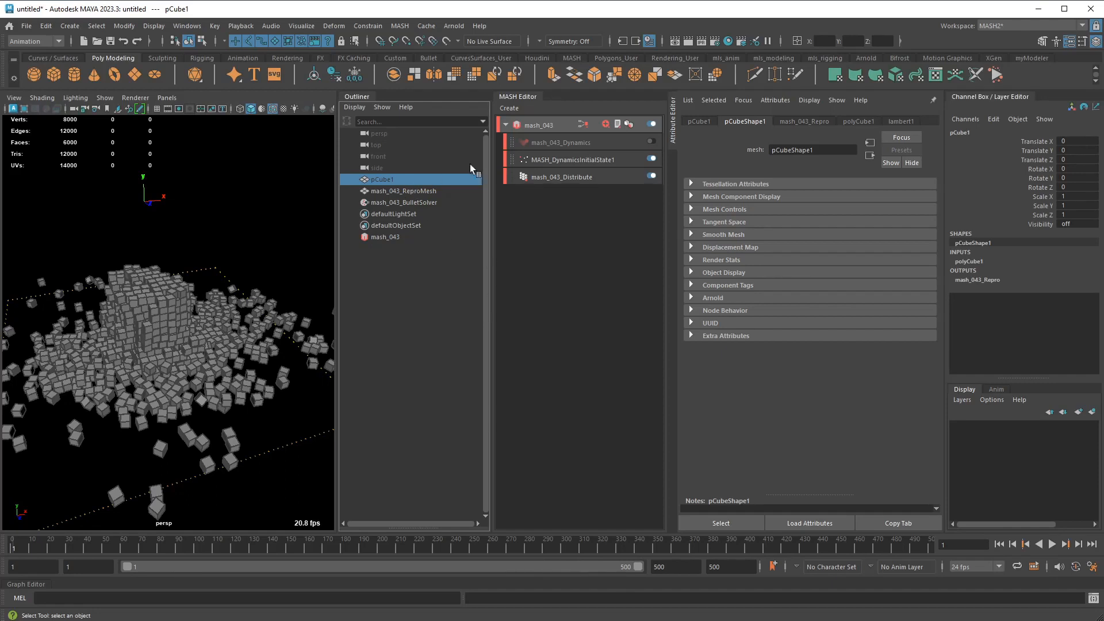
pyautogui.click(509, 110)
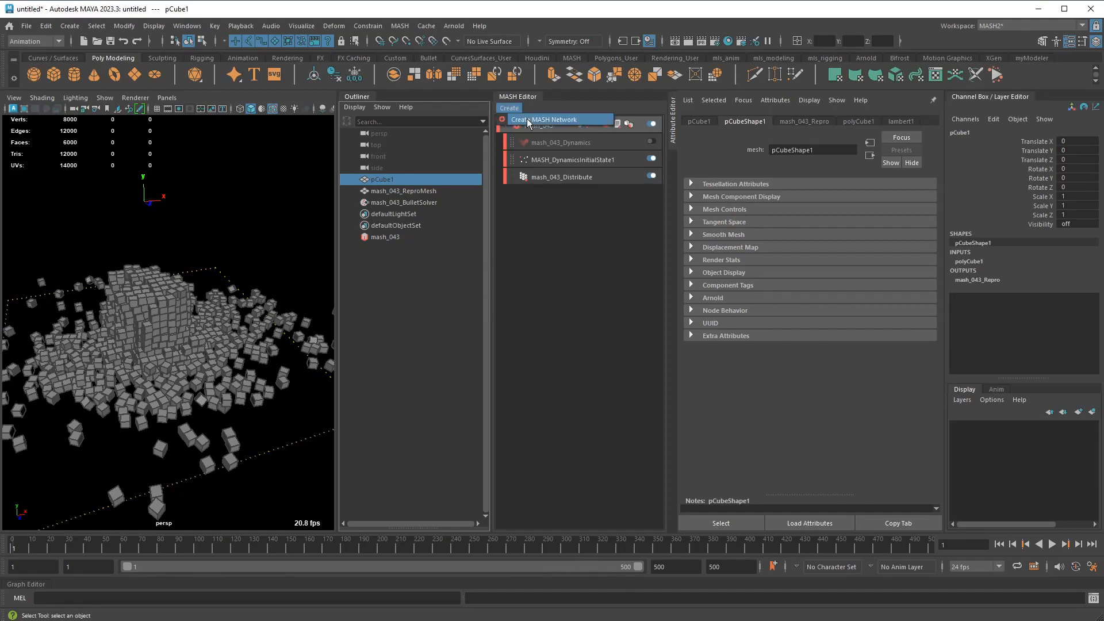
pyautogui.click(529, 120)
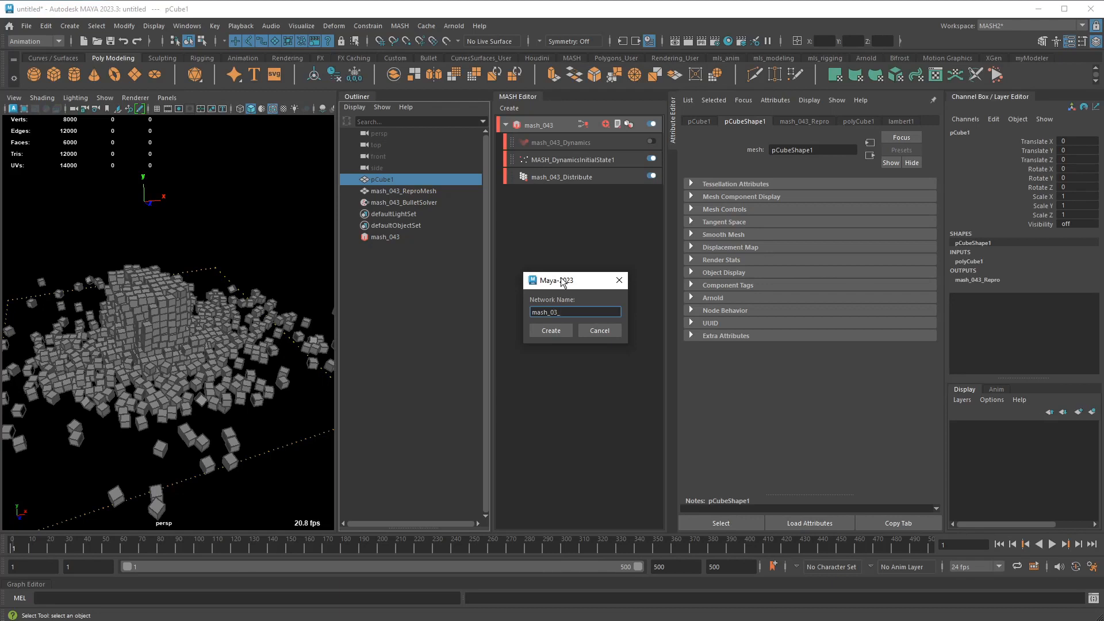
pyautogui.write('mash_03_inAir')
pyautogui.press('Return')
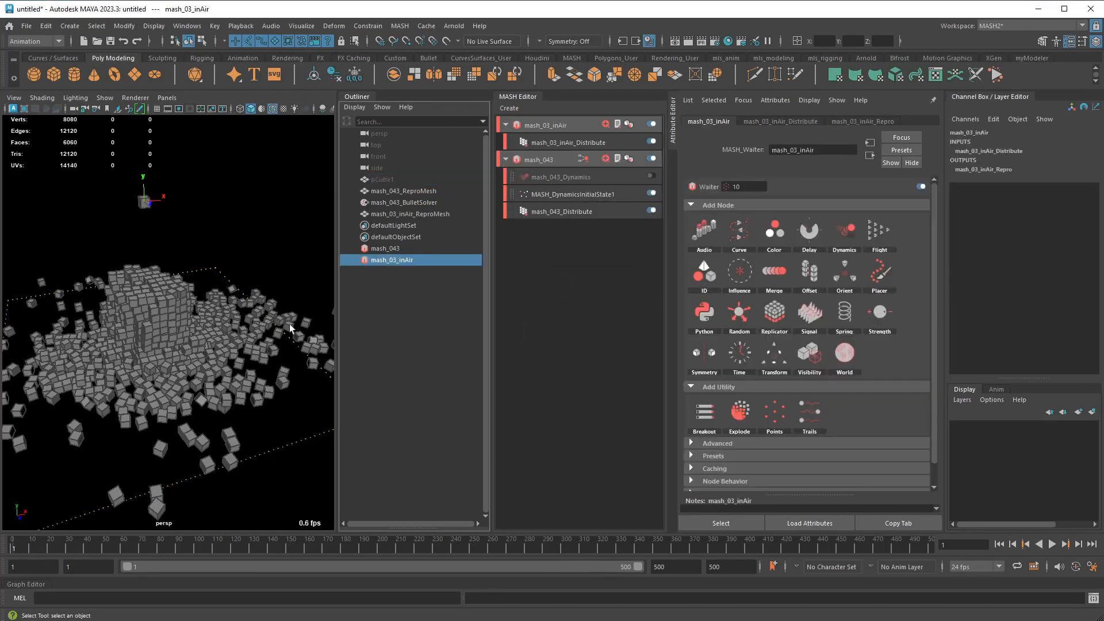
# Set mash_03_inAir_Distribute to 1000 points and its distribution type to Mesh
pyautogui.click(549, 144)
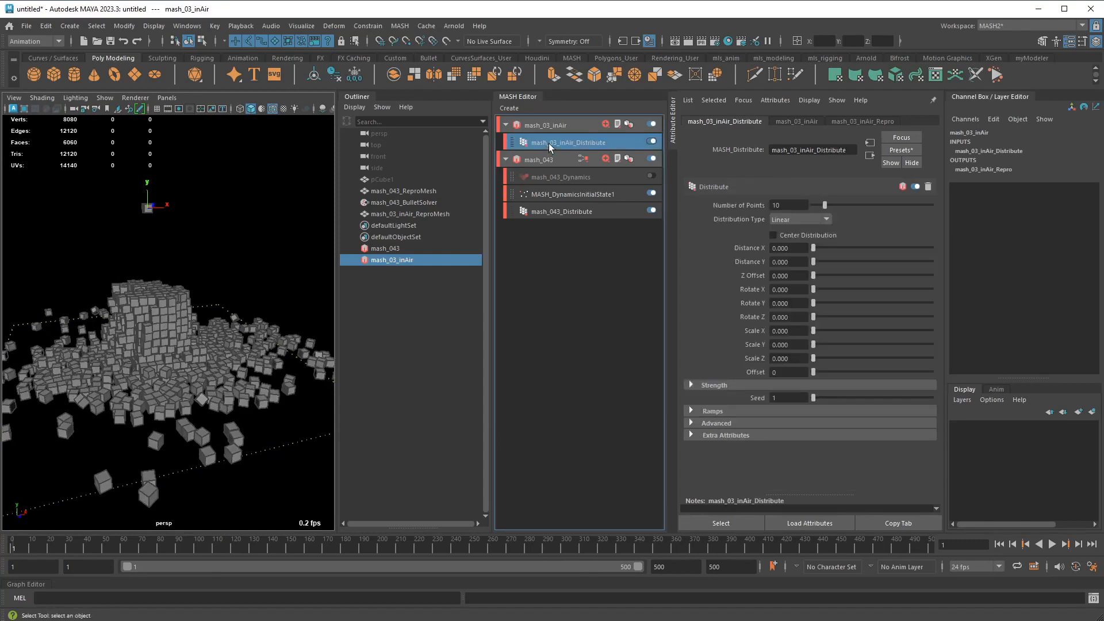
pyautogui.moveTo(798, 207); pyautogui.dragTo(769, 204)
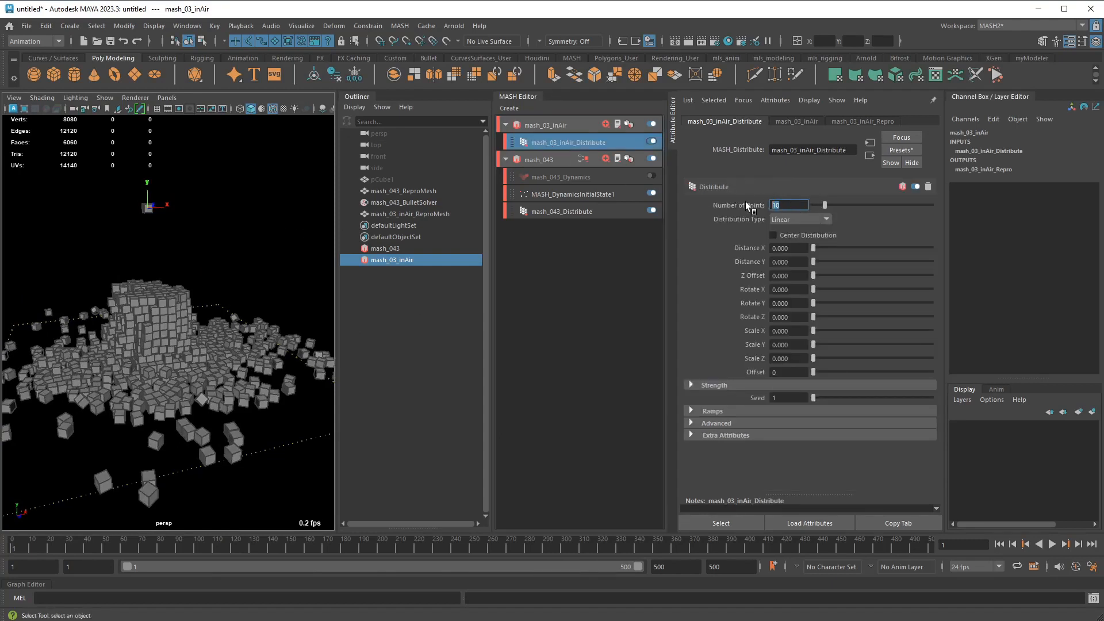
pyautogui.write('1000')
pyautogui.press('Return')
pyautogui.click(551, 161)
pyautogui.click(559, 126)
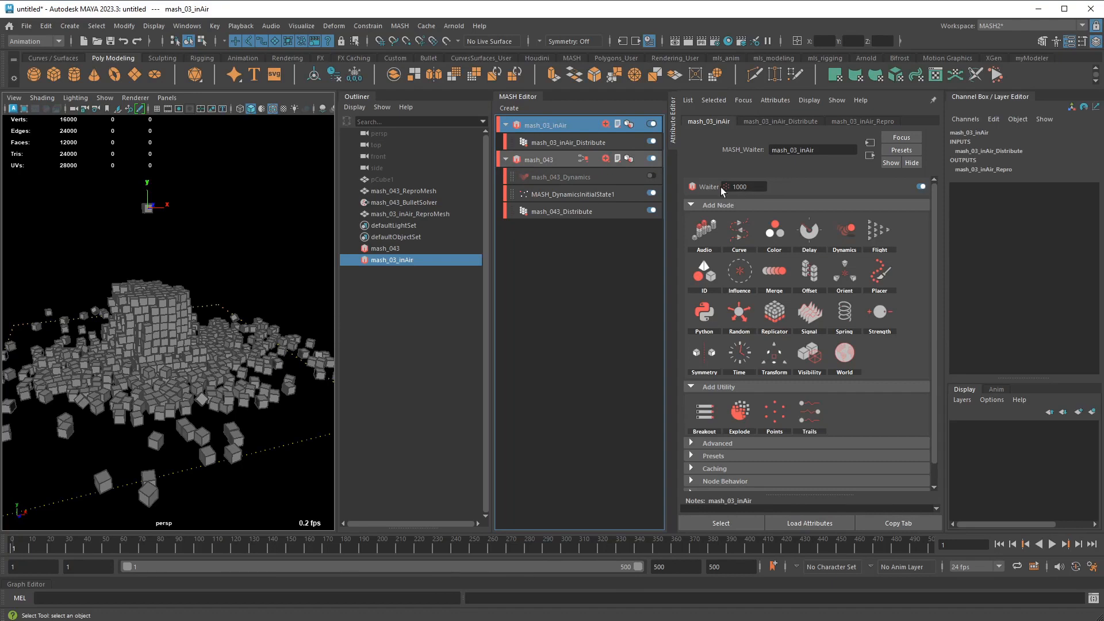
pyautogui.click(567, 143)
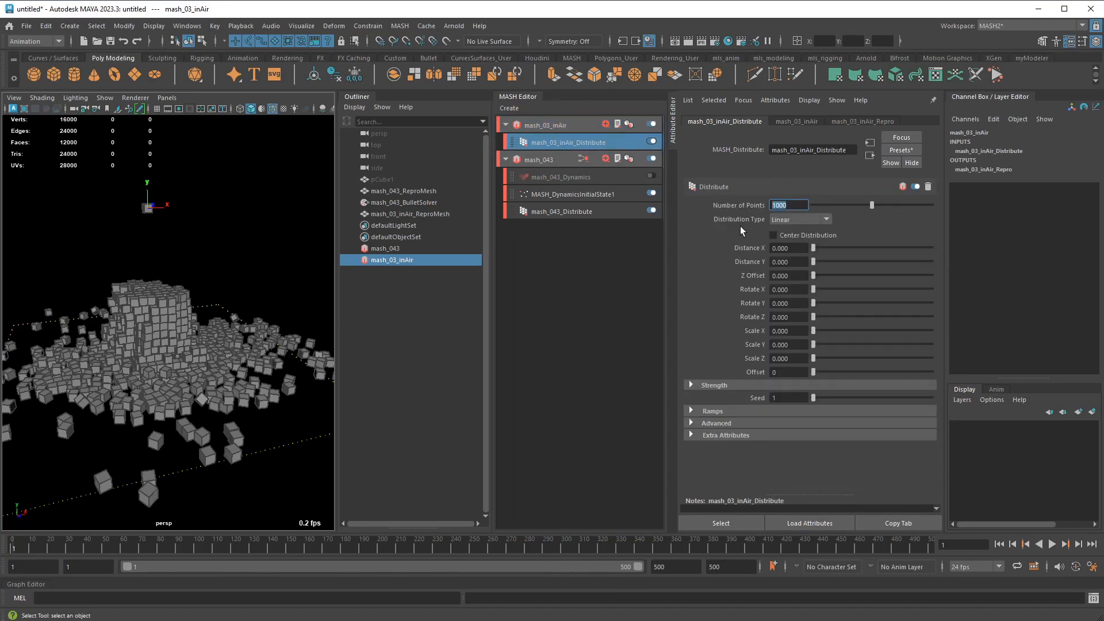
pyautogui.click(812, 219)
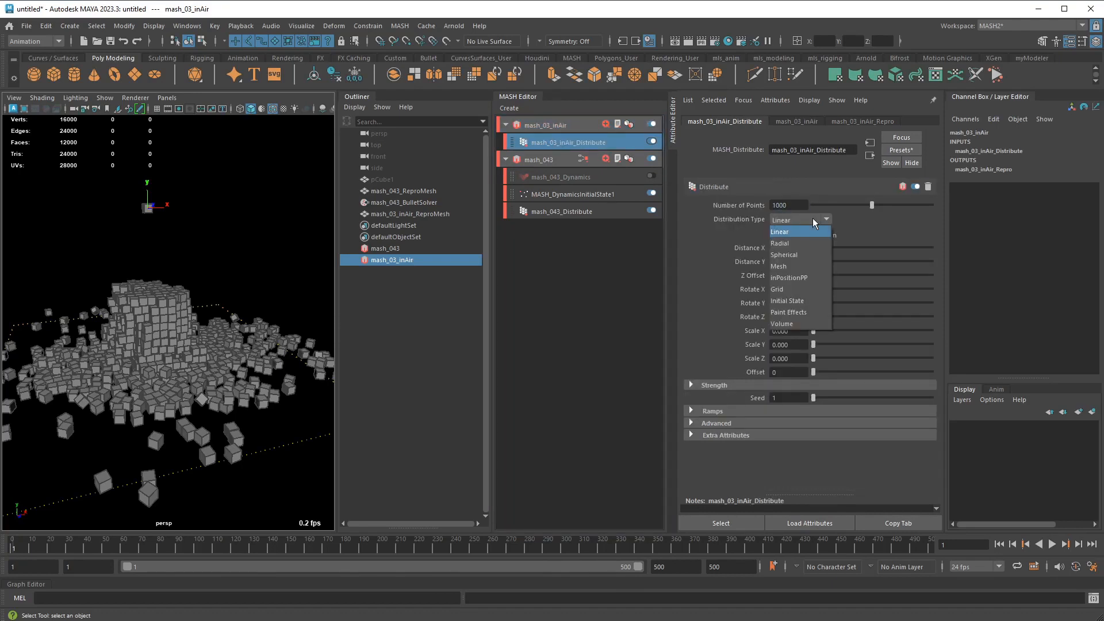
pyautogui.click(789, 267)
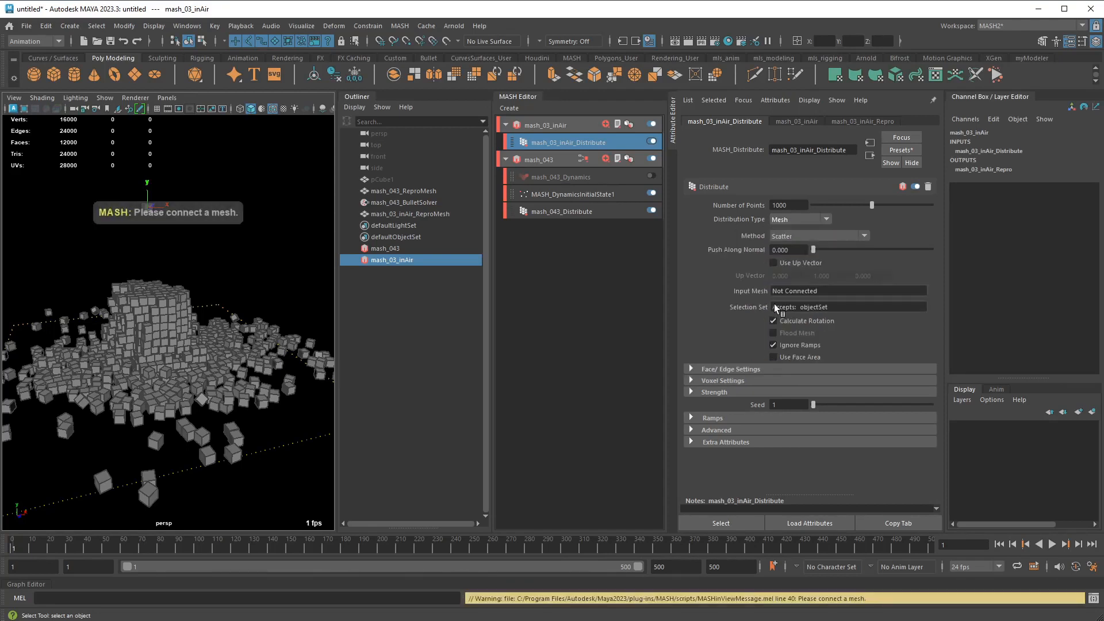
# Create a polygon torus at the origin to serve as the mesh for the second network
pyautogui.click(115, 77)
pyautogui.scroll(-3, 161, 295)
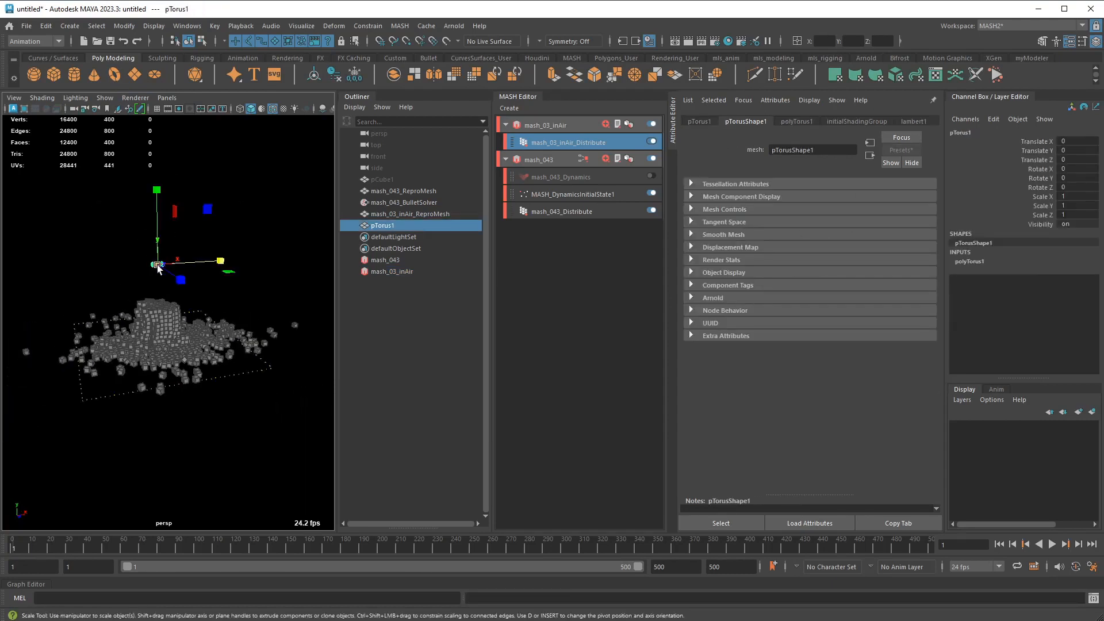
pyautogui.moveTo(158, 265); pyautogui.dragTo(242, 265)
pyautogui.press('e')
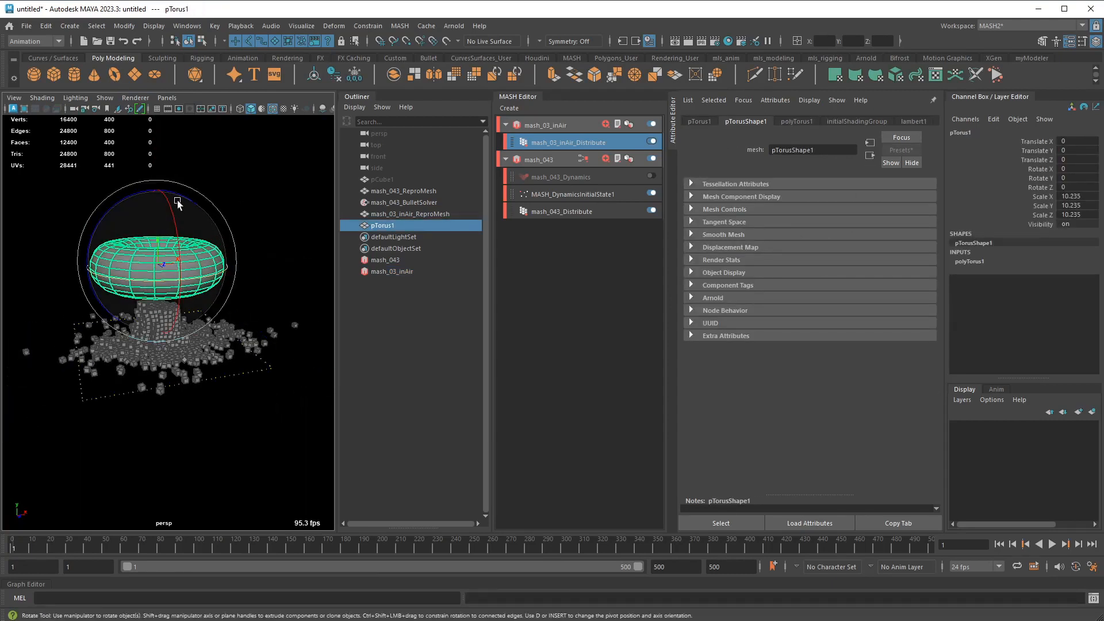
pyautogui.hotkey('ctrl', 'z')
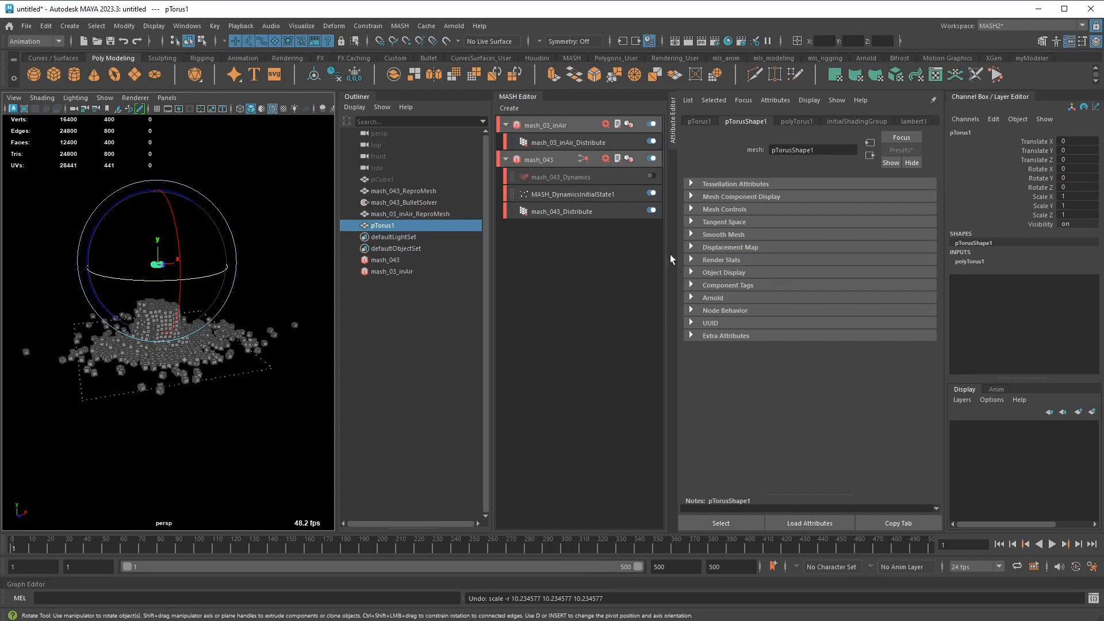
# Set the torus's radius to 10 and its section radius to 5
pyautogui.click(970, 262)
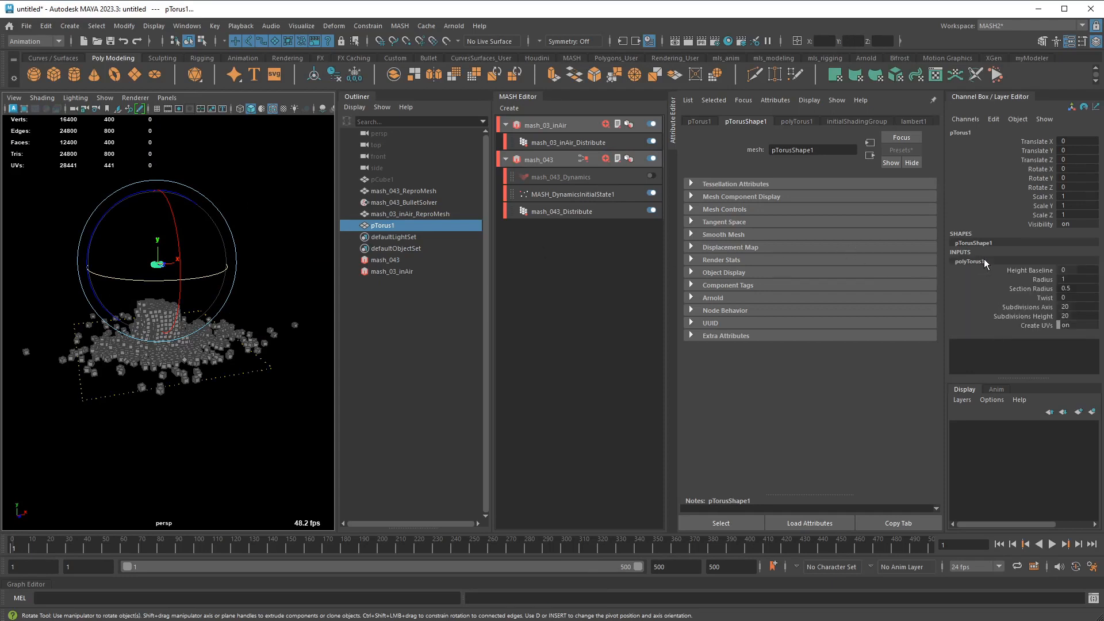
pyautogui.doubleClick(1085, 280)
pyautogui.write('10')
pyautogui.press('Return')
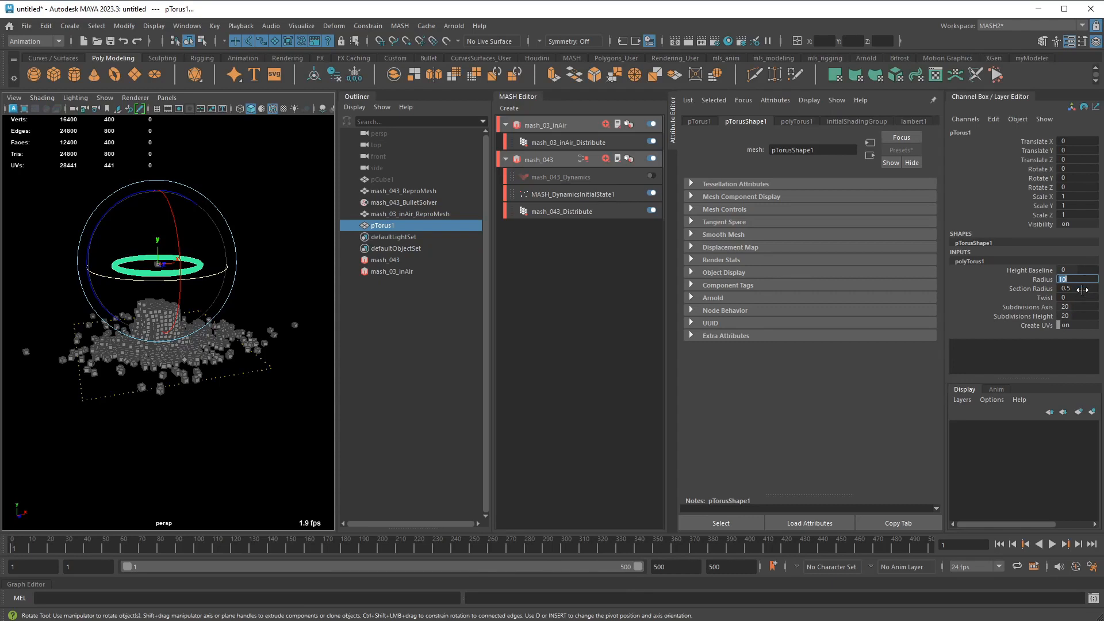
pyautogui.doubleClick(1084, 289)
pyautogui.write('5')
pyautogui.press('Return')
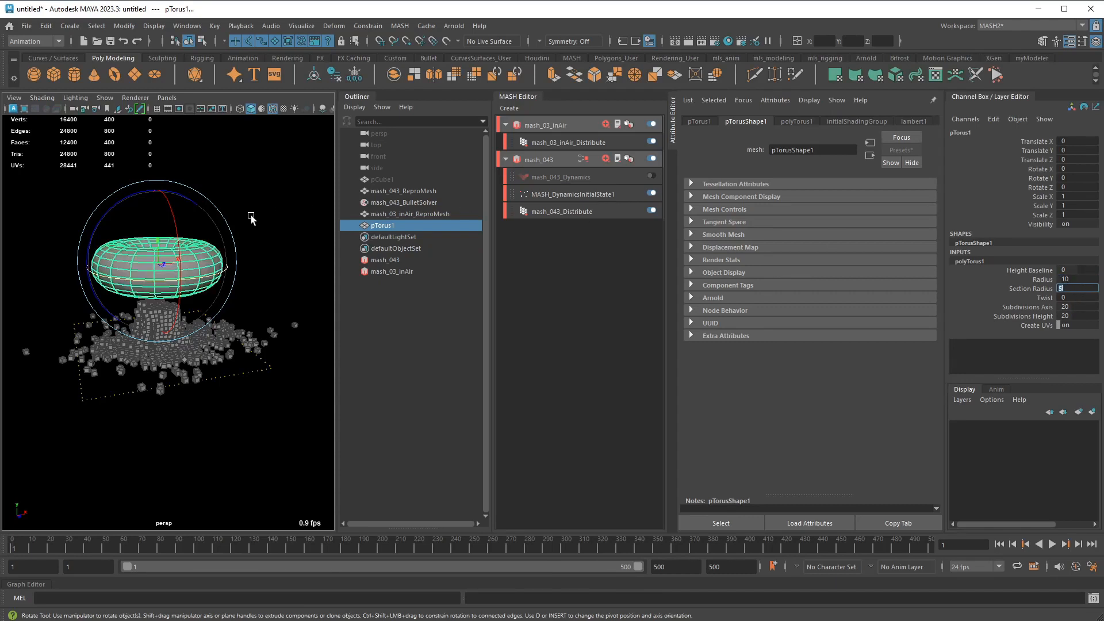
# Rotate the torus to about 43, 5, 44 degrees and move it above the cube pile to about X 5.8, Y 15.3, Z -24.6
pyautogui.moveTo(213, 220); pyautogui.dragTo(171, 249)
pyautogui.press('w')
pyautogui.moveTo(157, 186); pyautogui.dragTo(159, 117)
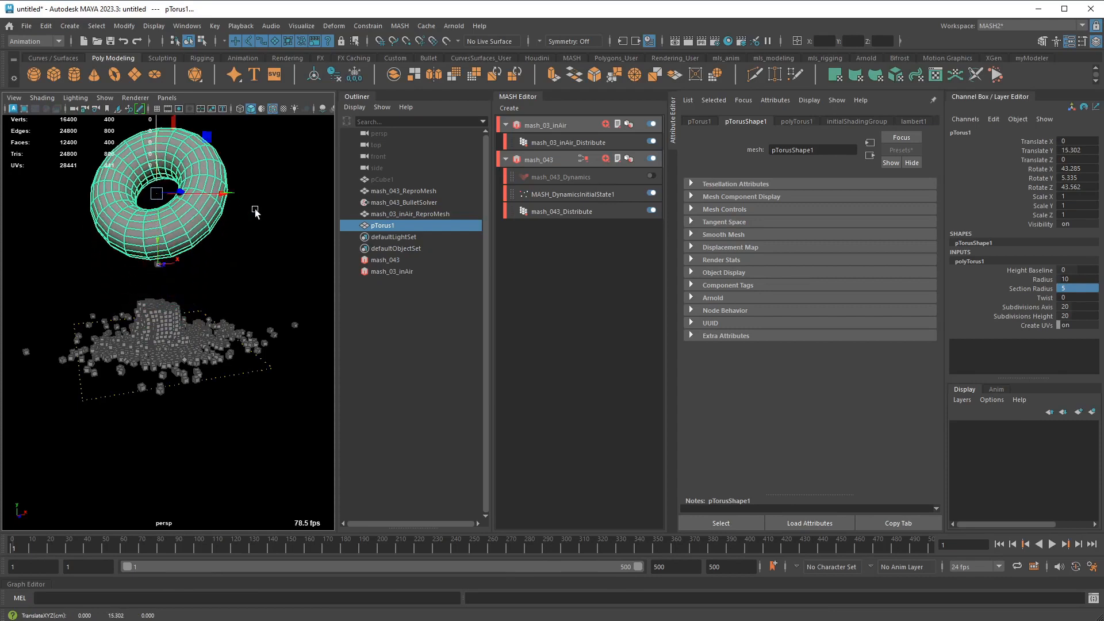
pyautogui.keyDown('alt'); pyautogui.moveTo(254, 211); pyautogui.dragTo(208, 198, button='right'); pyautogui.keyUp('alt')
pyautogui.moveTo(252, 278)
pyautogui.keyDown('alt'); pyautogui.mouseDown()
pyautogui.moveTo(203, 271)
pyautogui.moveTo(237, 253)
pyautogui.moveTo(214, 258)
pyautogui.moveTo(245, 288)
pyautogui.moveTo(239, 229)
pyautogui.moveTo(288, 263)
pyautogui.moveTo(244, 262)
pyautogui.mouseUp(); pyautogui.keyUp('alt')
pyautogui.moveTo(237, 223); pyautogui.dragTo(257, 223)
pyautogui.keyDown('alt'); pyautogui.moveTo(257, 269); pyautogui.dragTo(279, 258); pyautogui.keyUp('alt')
pyautogui.keyDown('alt'); pyautogui.moveTo(276, 260); pyautogui.dragTo(291, 265, button='right'); pyautogui.keyUp('alt')
pyautogui.keyDown('alt'); pyautogui.moveTo(291, 265); pyautogui.dragTo(288, 253); pyautogui.keyUp('alt')
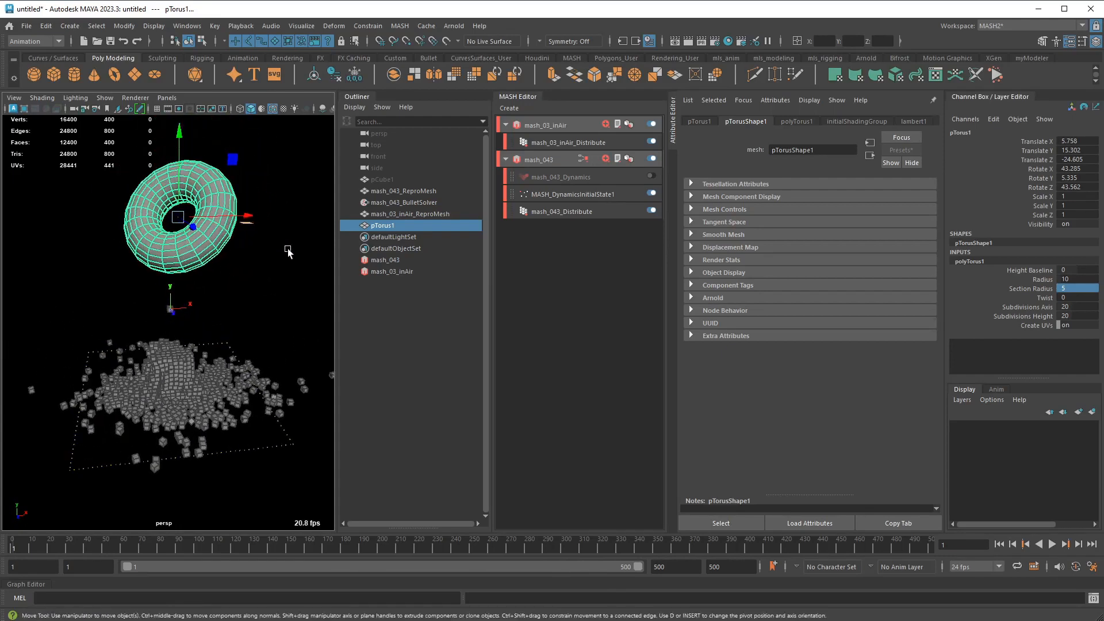
# Try to connect pTorus1 to the Input Mesh of mash_03_inAir_Distribute
pyautogui.click(556, 144)
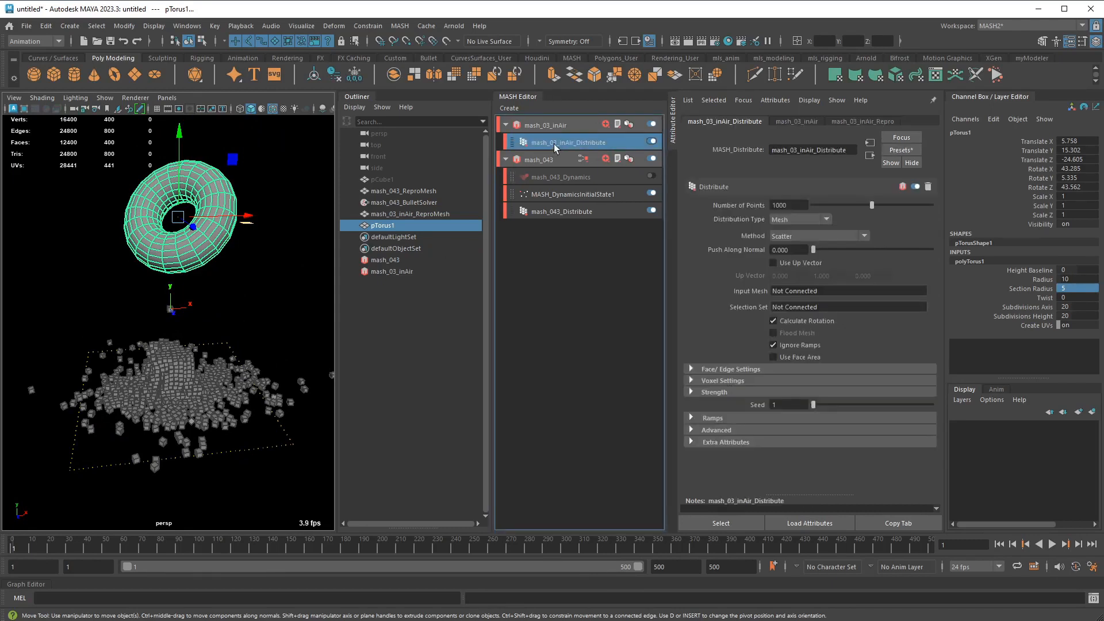
pyautogui.moveTo(386, 226); pyautogui.dragTo(807, 290, button='middle')
pyautogui.click(558, 180)
pyautogui.click(561, 139)
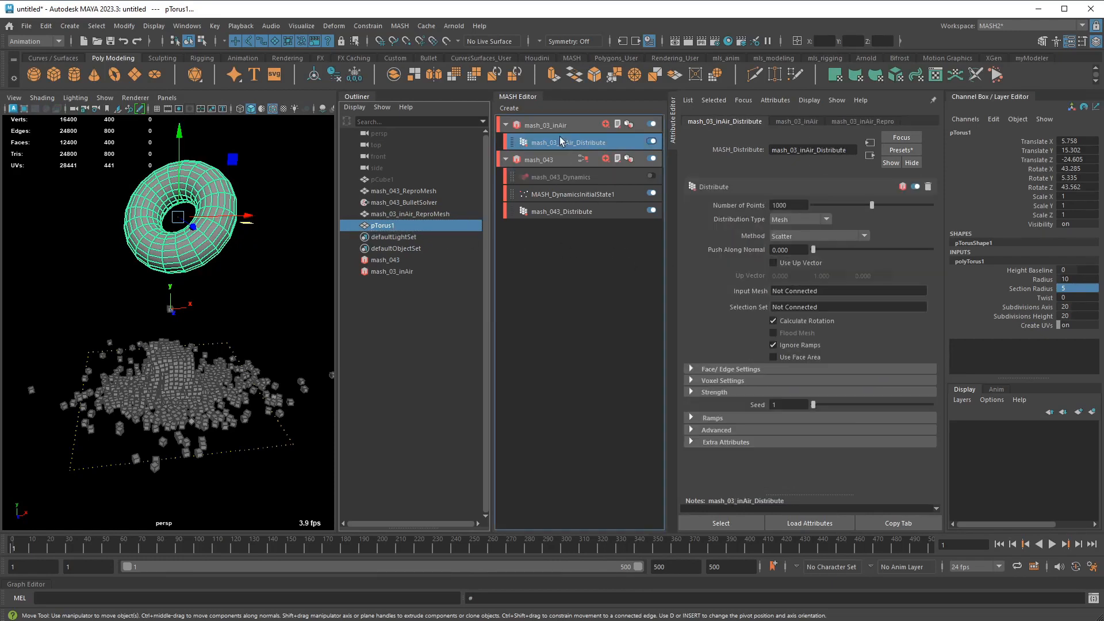
pyautogui.moveTo(374, 227); pyautogui.dragTo(809, 293, button='middle')
# Reselect pTorus1 and connect it as the Input Mesh of mash_03_inAir_Distribute
pyautogui.click(415, 203)
pyautogui.click(398, 225)
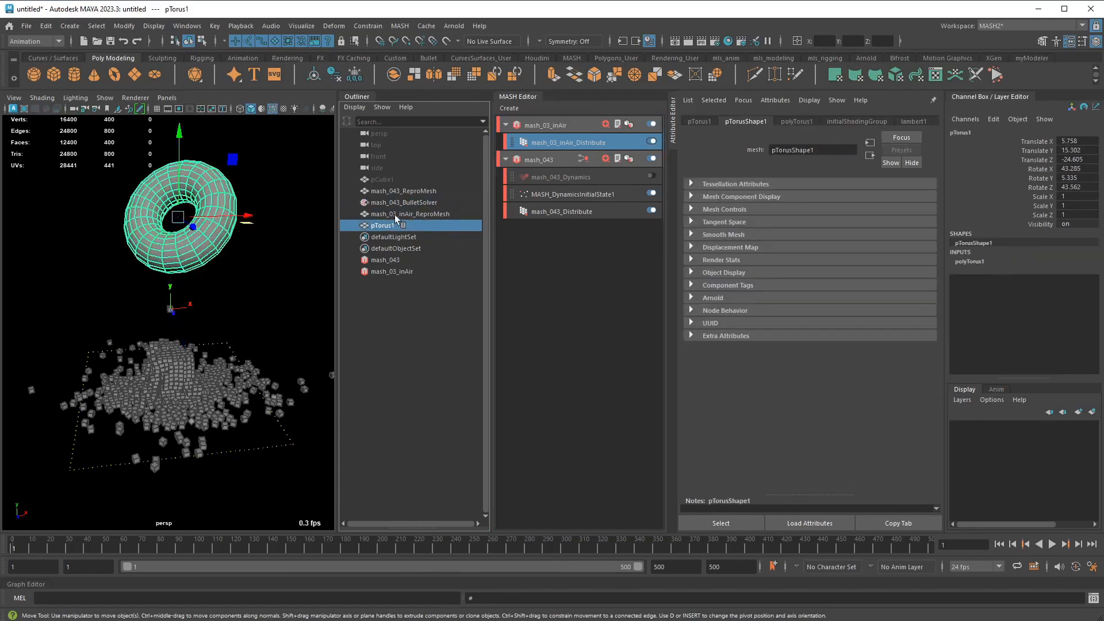
pyautogui.click(397, 192)
pyautogui.click(380, 226)
pyautogui.click(556, 144)
pyautogui.click(557, 124)
pyautogui.click(557, 144)
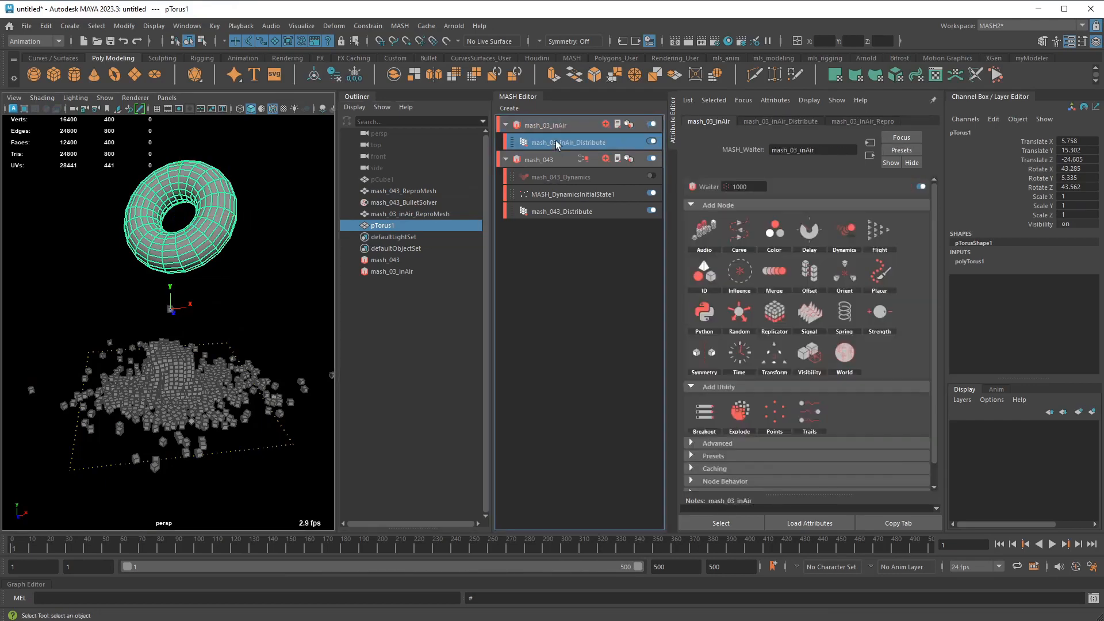
pyautogui.moveTo(366, 227); pyautogui.dragTo(808, 293, button='middle')
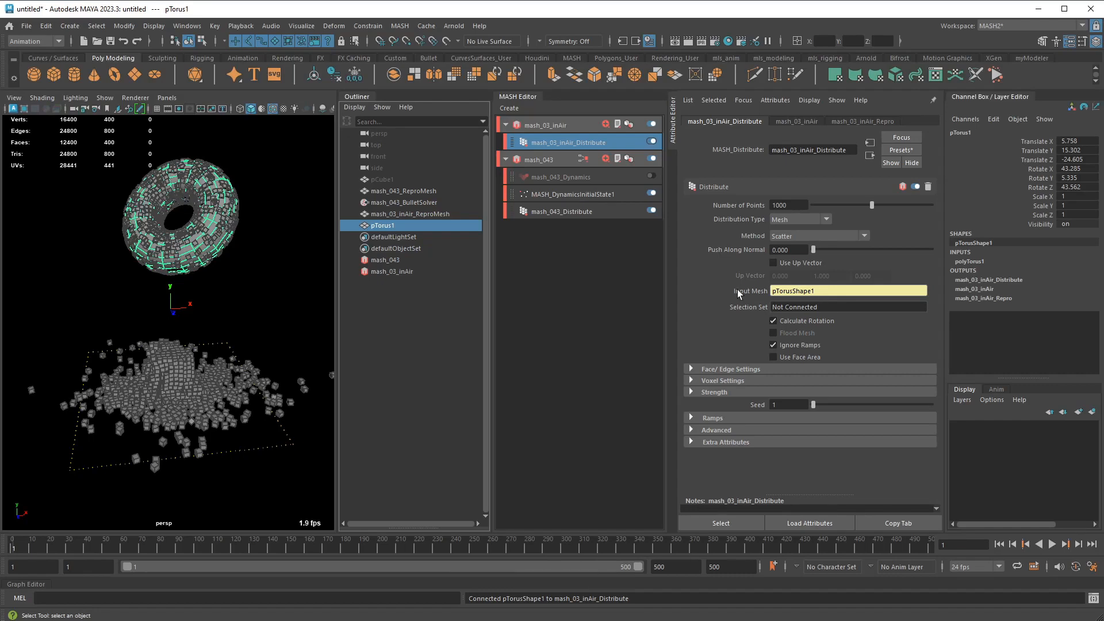
# Inspect the cubes on the torus up close and enable Use Face Area for their distribution
pyautogui.press('w')
pyautogui.keyDown('alt'); pyautogui.moveTo(211, 308); pyautogui.dragTo(247, 305); pyautogui.keyUp('alt')
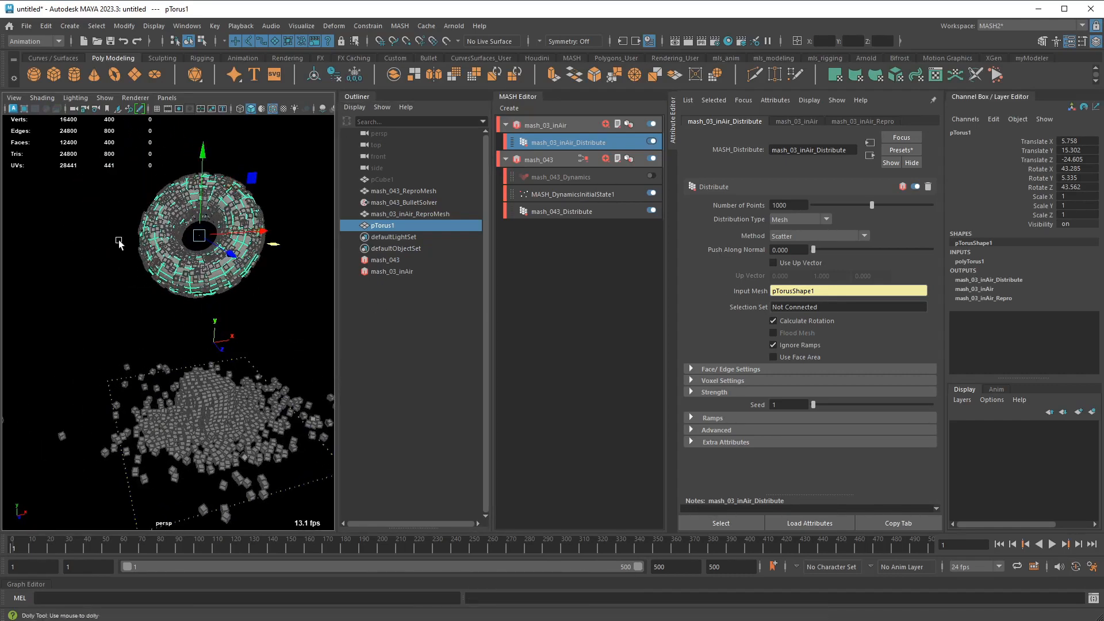
pyautogui.keyDown('alt'); pyautogui.moveTo(218, 210); pyautogui.dragTo(192, 308, button='right'); pyautogui.keyUp('alt')
pyautogui.keyDown('alt'); pyautogui.moveTo(192, 308); pyautogui.dragTo(167, 376, button='middle'); pyautogui.keyUp('alt')
pyautogui.keyDown('alt'); pyautogui.moveTo(166, 377); pyautogui.dragTo(204, 307, button='right'); pyautogui.keyUp('alt')
pyautogui.keyDown('alt'); pyautogui.moveTo(204, 307); pyautogui.dragTo(199, 356, button='middle'); pyautogui.keyUp('alt')
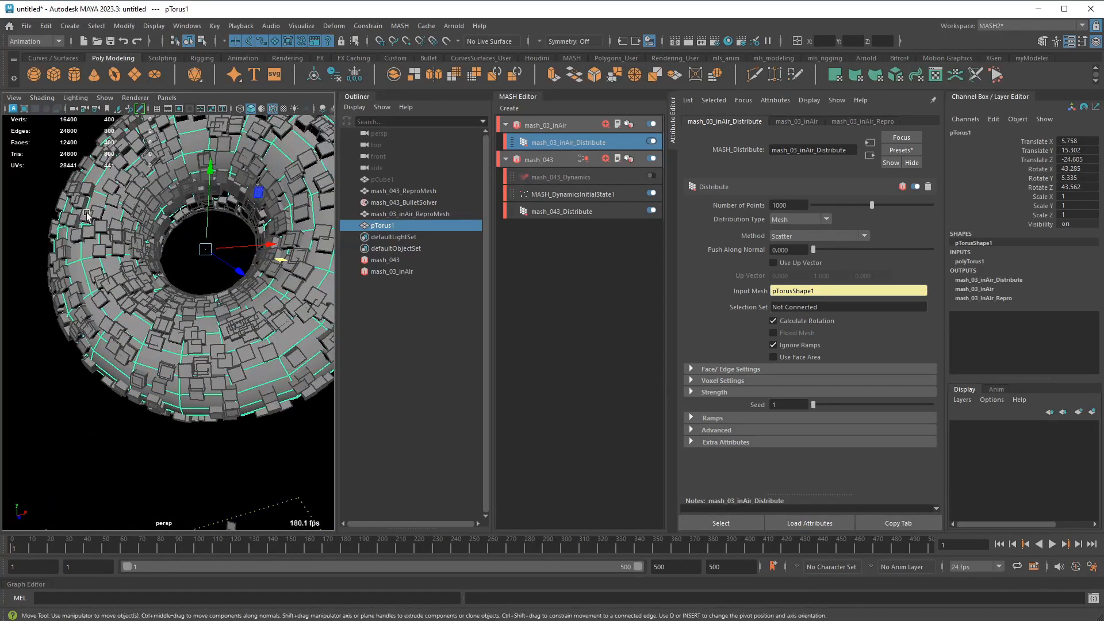
pyautogui.keyDown('alt'); pyautogui.moveTo(195, 391); pyautogui.dragTo(202, 391); pyautogui.keyUp('alt')
pyautogui.click(781, 358)
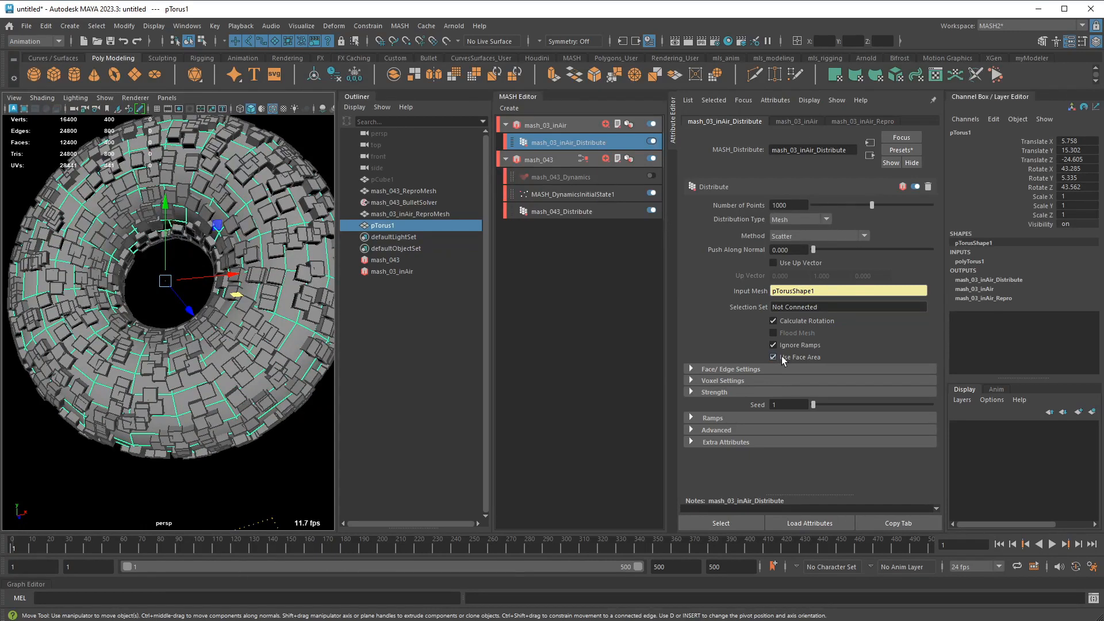
# Try the Face Centre, Random Face Centre and UV Space distribution methods, and set the method back to Scatter
pyautogui.click(793, 239)
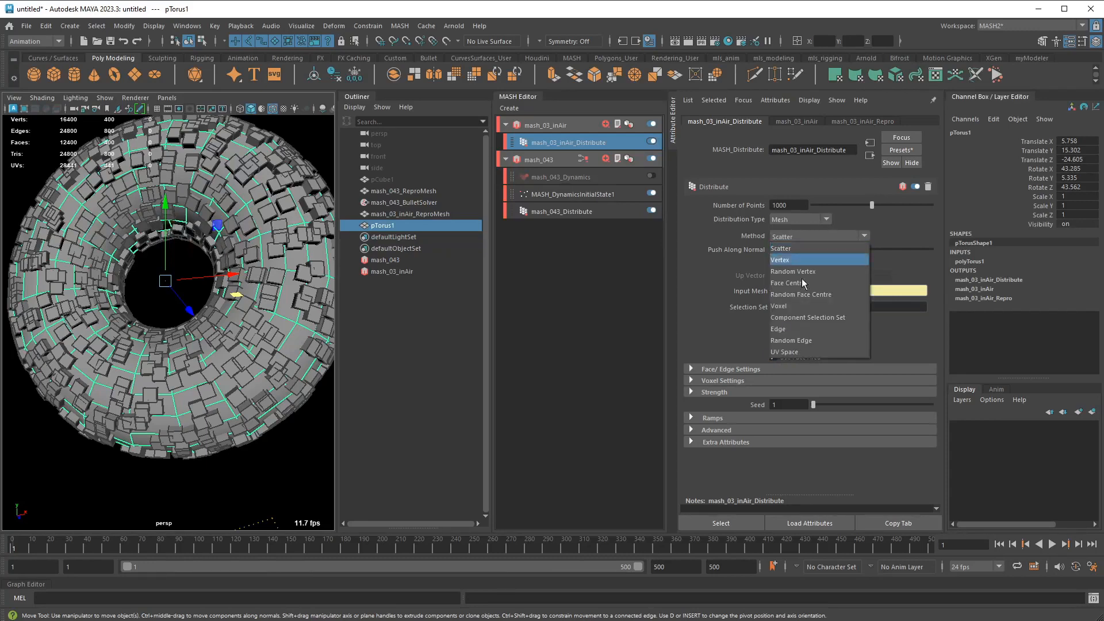
pyautogui.click(787, 283)
pyautogui.click(803, 236)
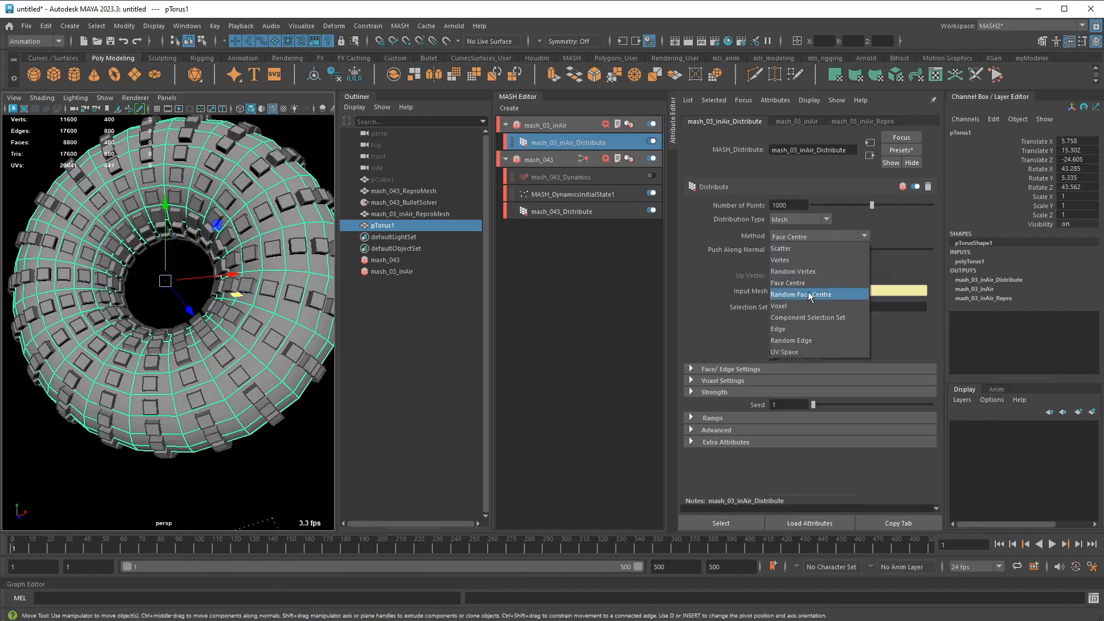
pyautogui.click(809, 293)
pyautogui.click(810, 237)
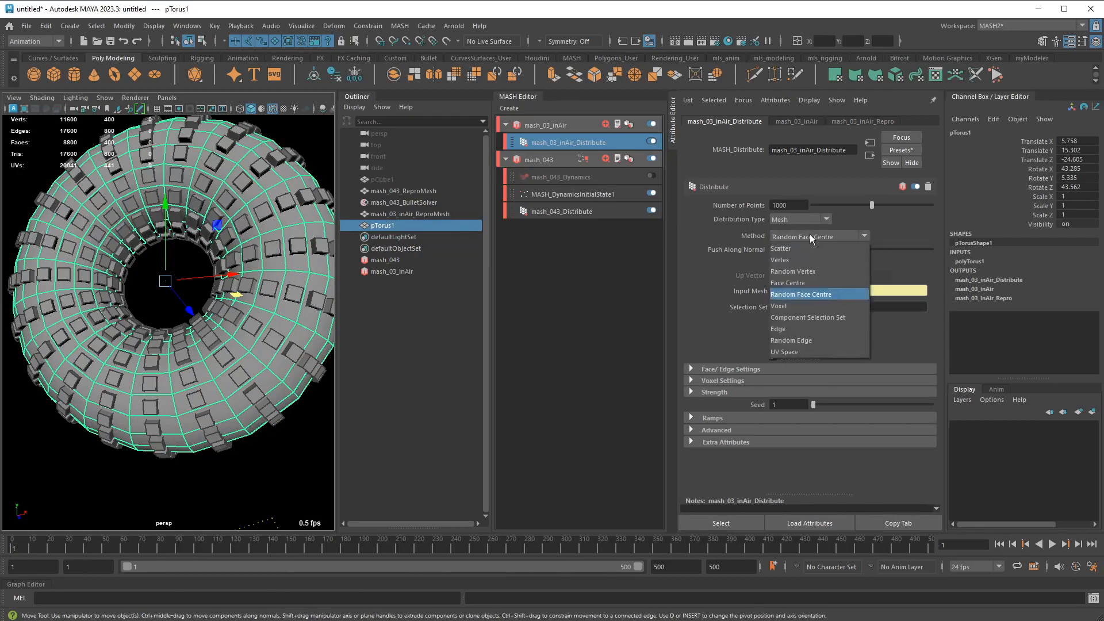
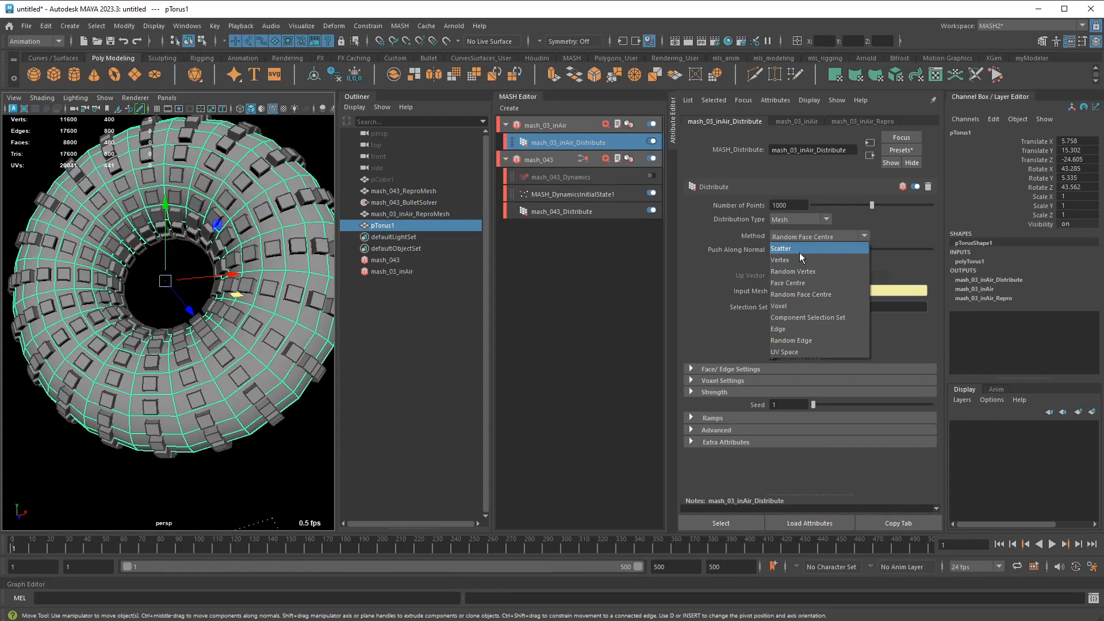
pyautogui.click(798, 352)
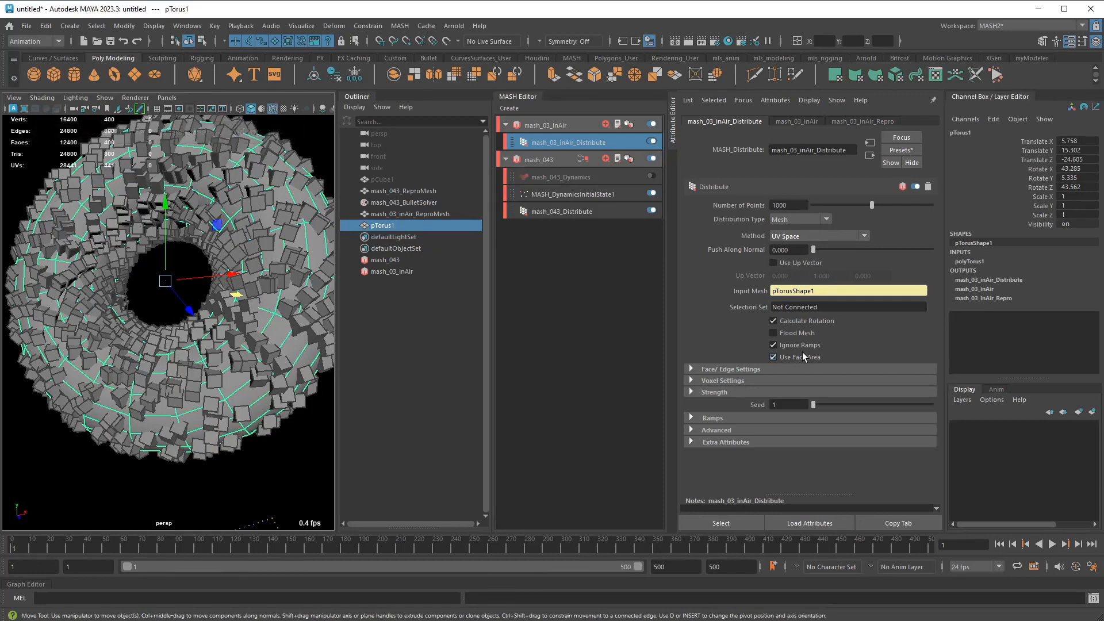
pyautogui.click(814, 238)
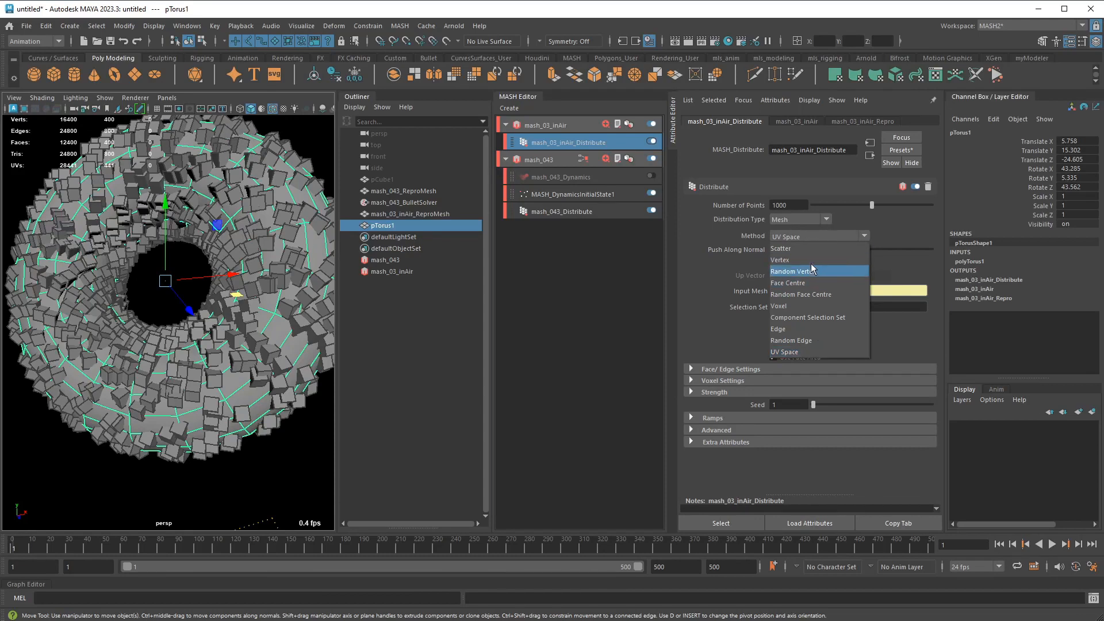
pyautogui.click(811, 248)
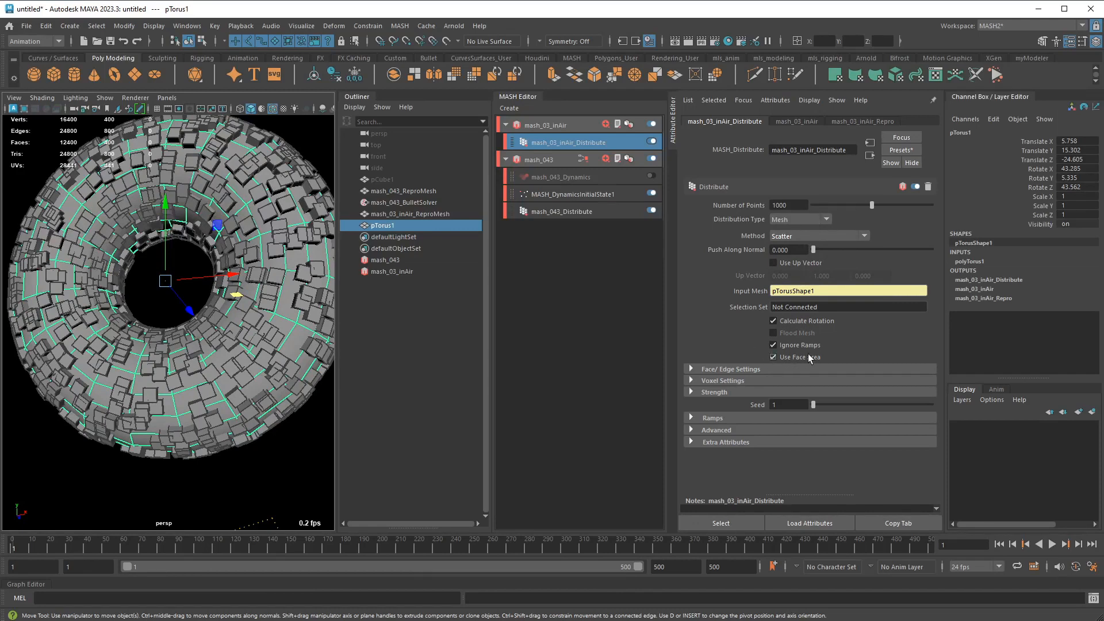
# Hide the pTorus1 mesh, leaving the scattered cubes of mash_03_inAir in view
pyautogui.scroll(-5, 155, 335)
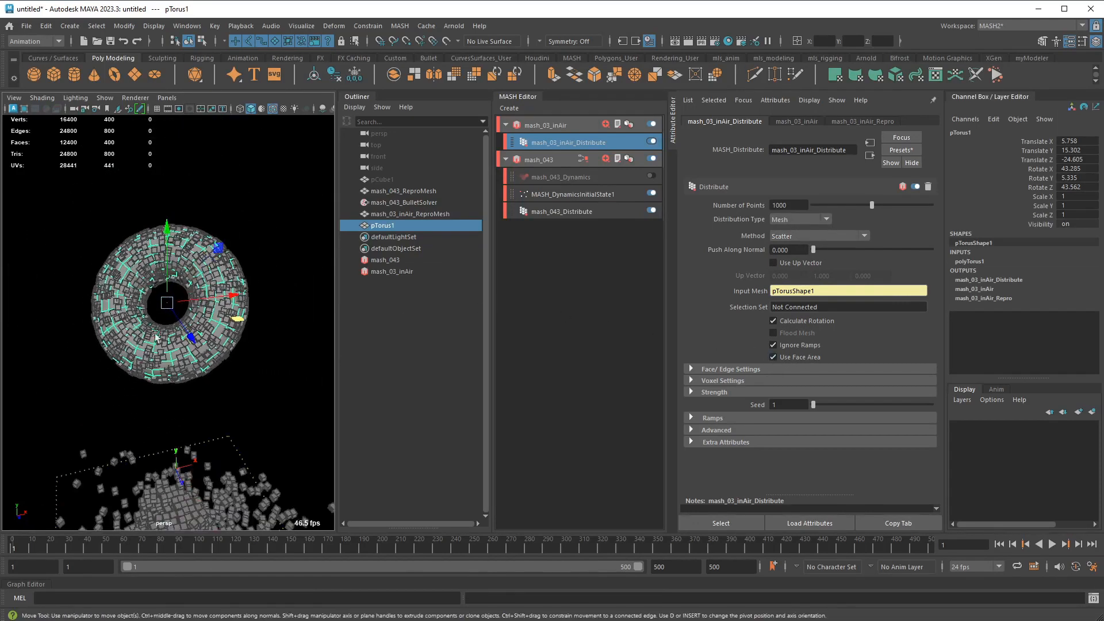
pyautogui.keyDown('alt'); pyautogui.moveTo(156, 336); pyautogui.dragTo(289, 281); pyautogui.keyUp('alt')
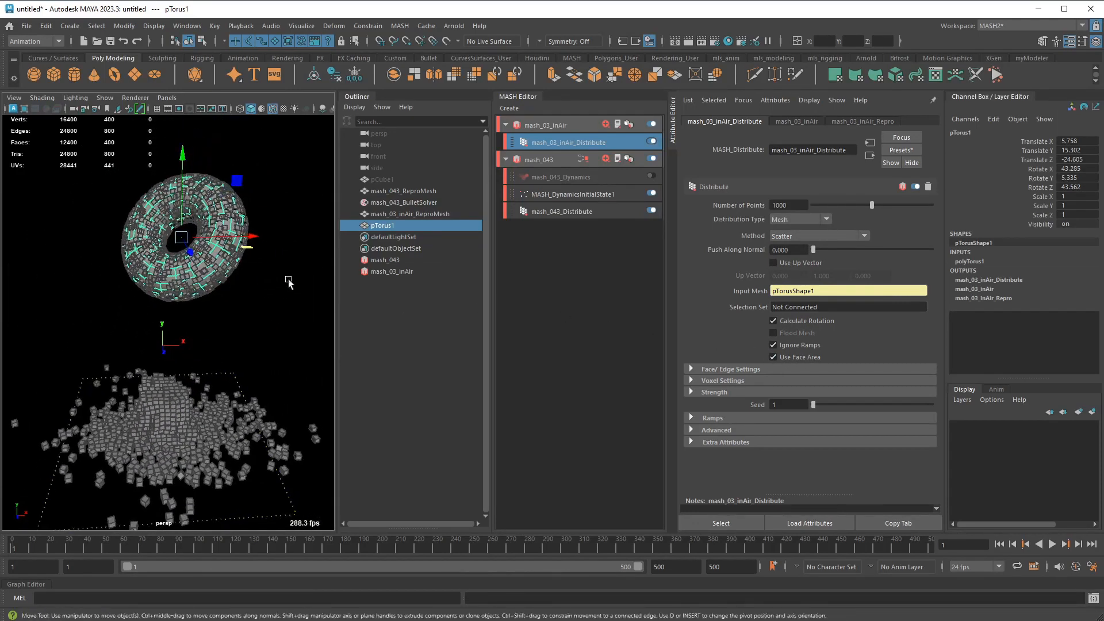
pyautogui.click(385, 225)
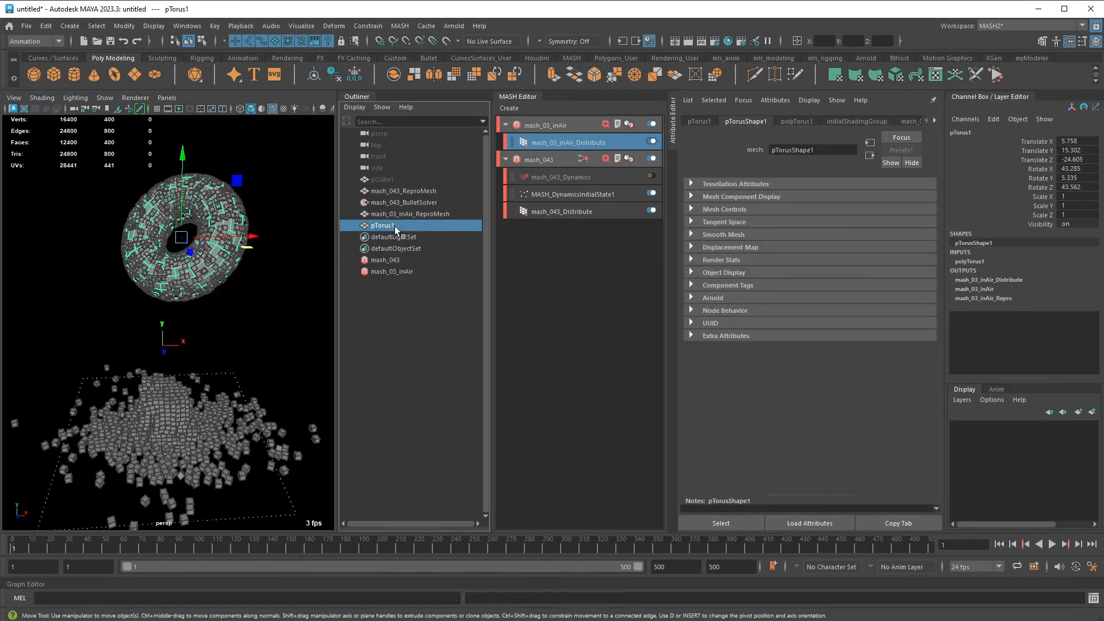
pyautogui.hotkey('ctrl', 'h')
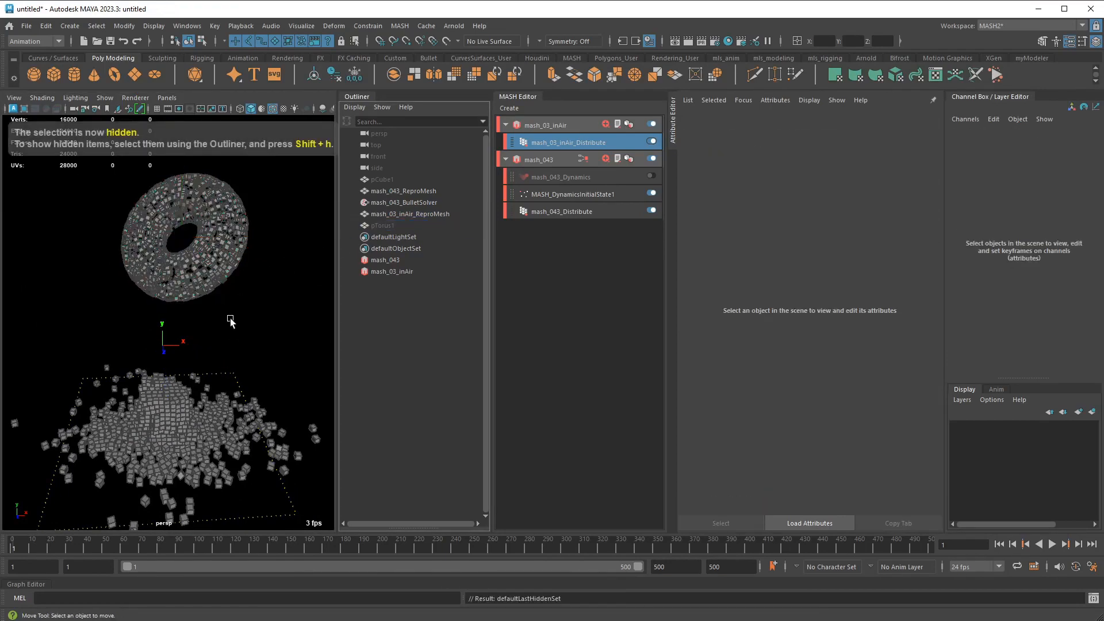
pyautogui.moveTo(230, 319)
pyautogui.keyDown('alt'); pyautogui.mouseDown()
pyautogui.moveTo(272, 325)
pyautogui.moveTo(248, 325)
pyautogui.mouseUp(); pyautogui.keyUp('alt')
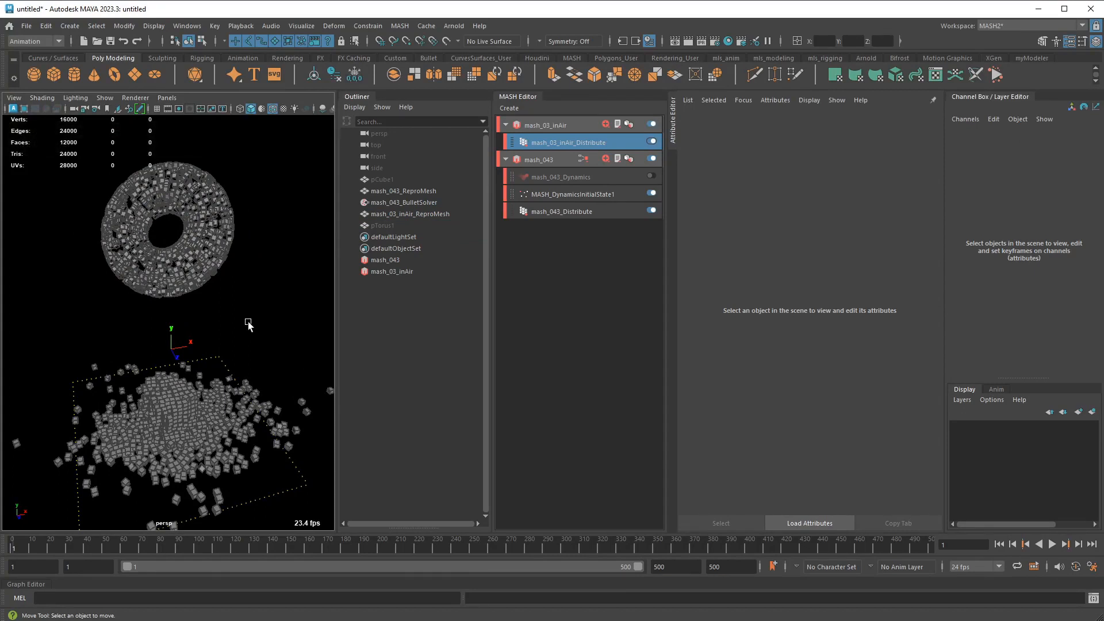
# Add a Merge node to the mash_03_inAir network
pyautogui.click(572, 144)
pyautogui.click(605, 124)
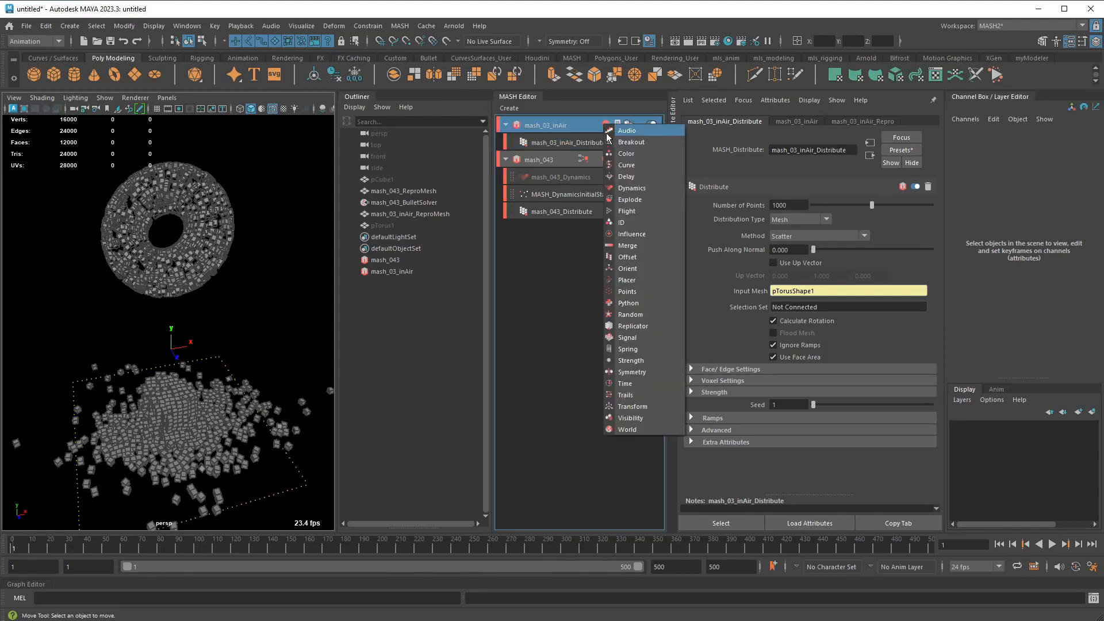
pyautogui.click(631, 245)
pyautogui.click(568, 140)
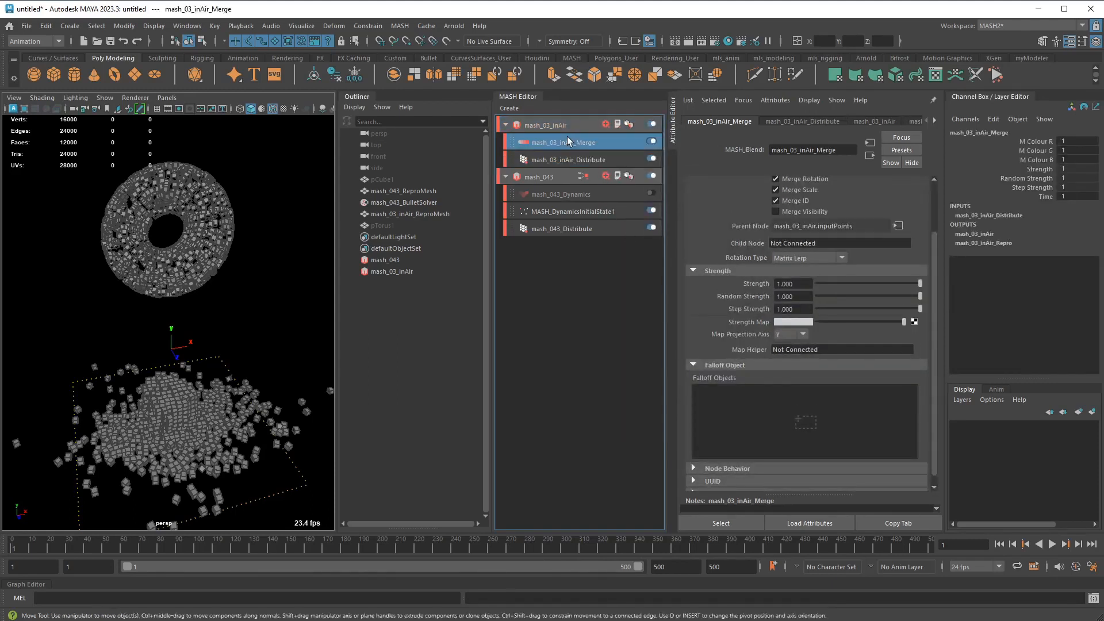
# Connect mash_043 as the Child Node of mash_03_inAir_Merge and try a lower merge Strength
pyautogui.moveTo(386, 260); pyautogui.dragTo(401, 261)
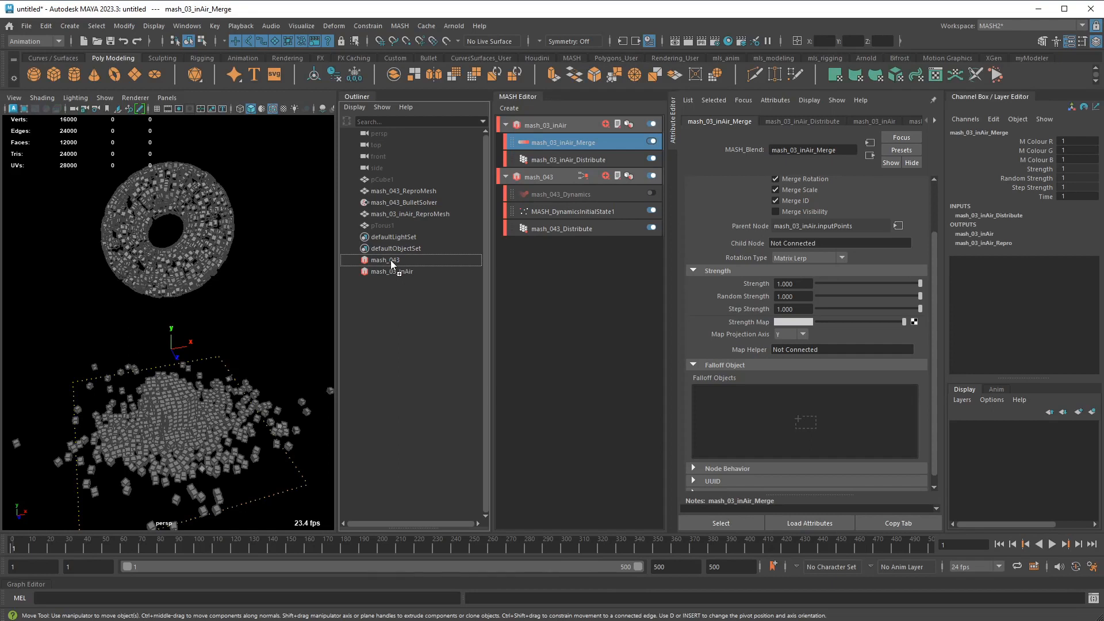
pyautogui.moveTo(398, 260); pyautogui.dragTo(747, 366)
pyautogui.moveTo(791, 245); pyautogui.dragTo(792, 246)
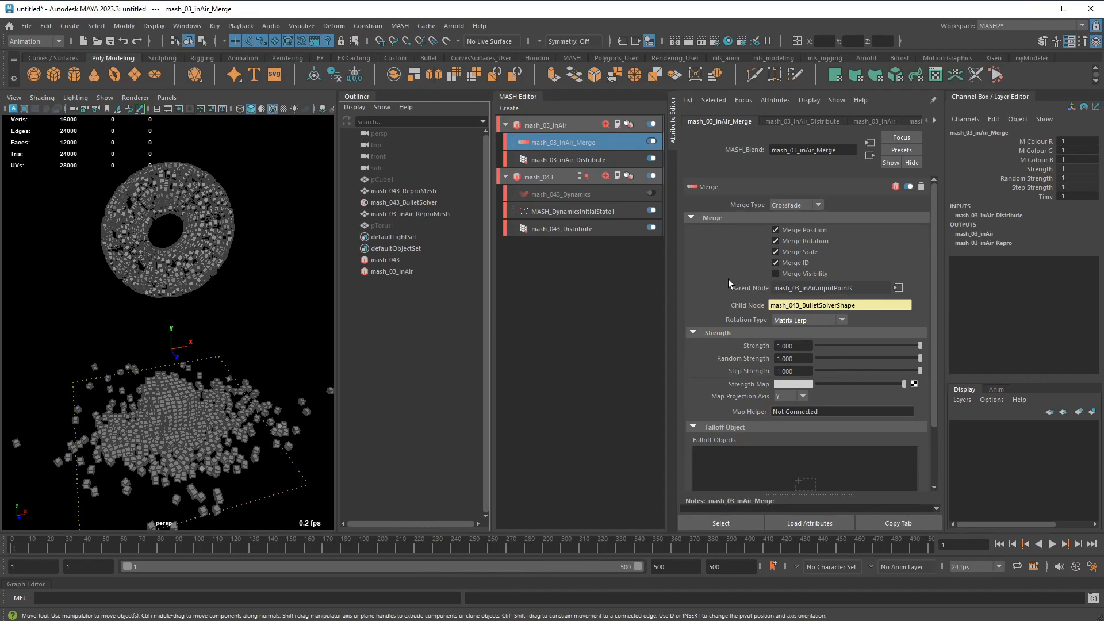
pyautogui.scroll(-3, 719, 270)
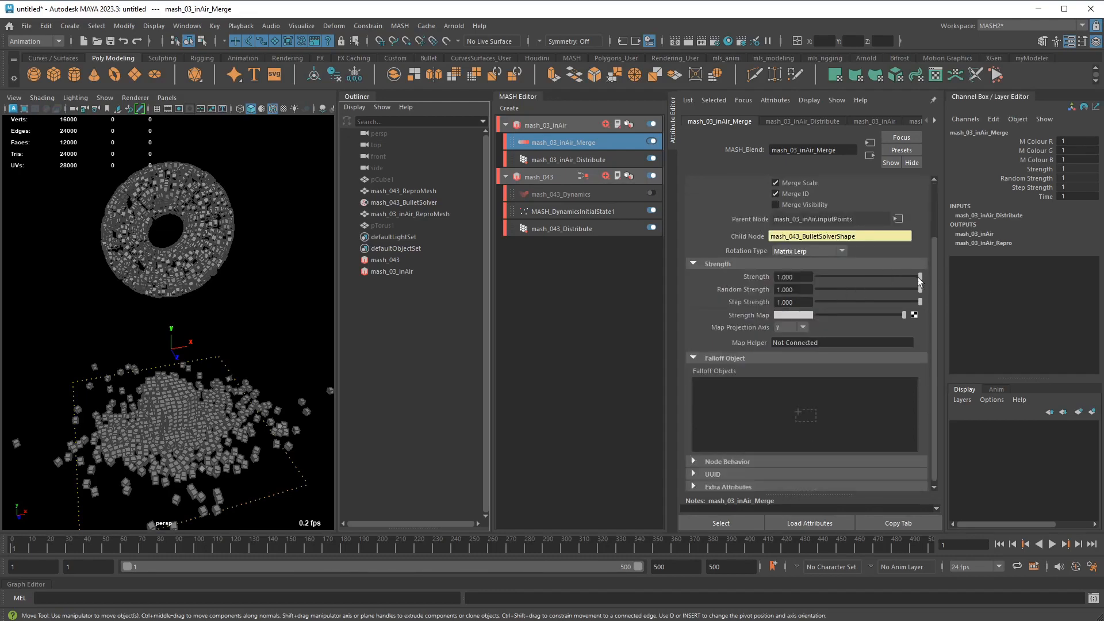
pyautogui.moveTo(917, 277)
pyautogui.mouseDown()
pyautogui.moveTo(824, 281)
pyautogui.moveTo(913, 278)
pyautogui.moveTo(798, 271)
pyautogui.moveTo(934, 277)
pyautogui.moveTo(808, 274)
pyautogui.moveTo(912, 277)
pyautogui.mouseUp()
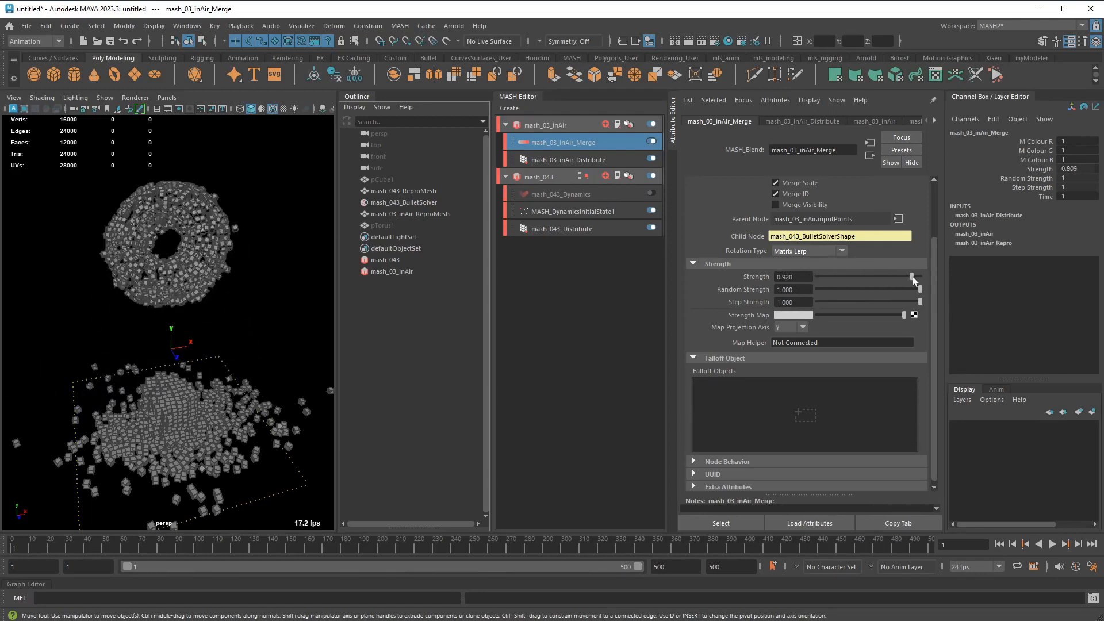
# Create a falloff object for mash_03_inAir_Merge and set its mode to Add
pyautogui.rightClick(751, 386)
pyautogui.click(788, 394)
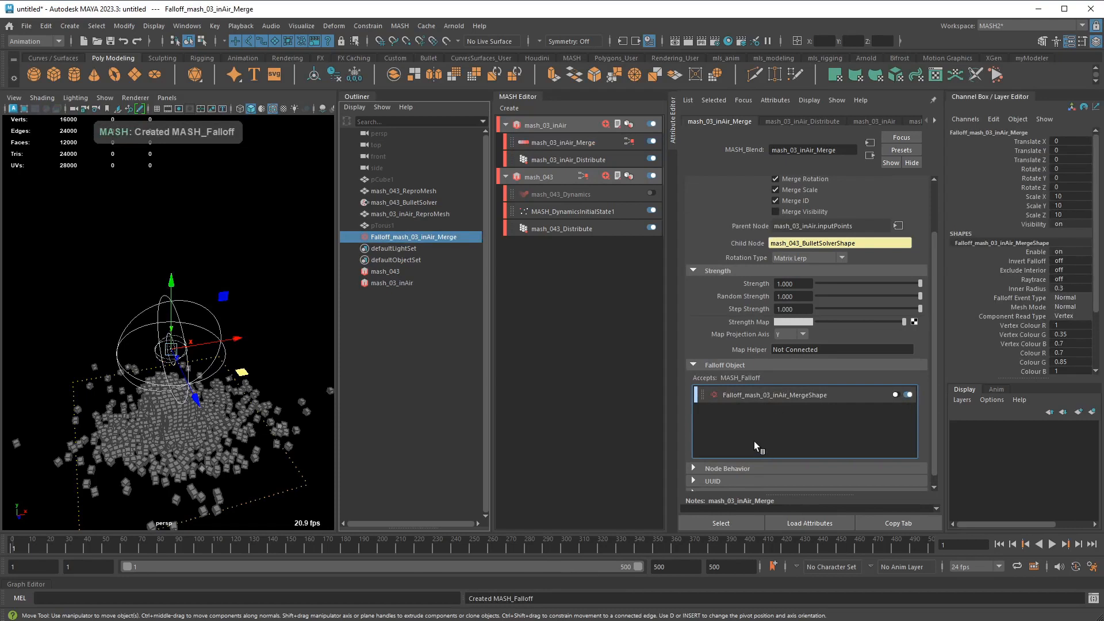
pyautogui.click(771, 395)
pyautogui.rightClick(772, 395)
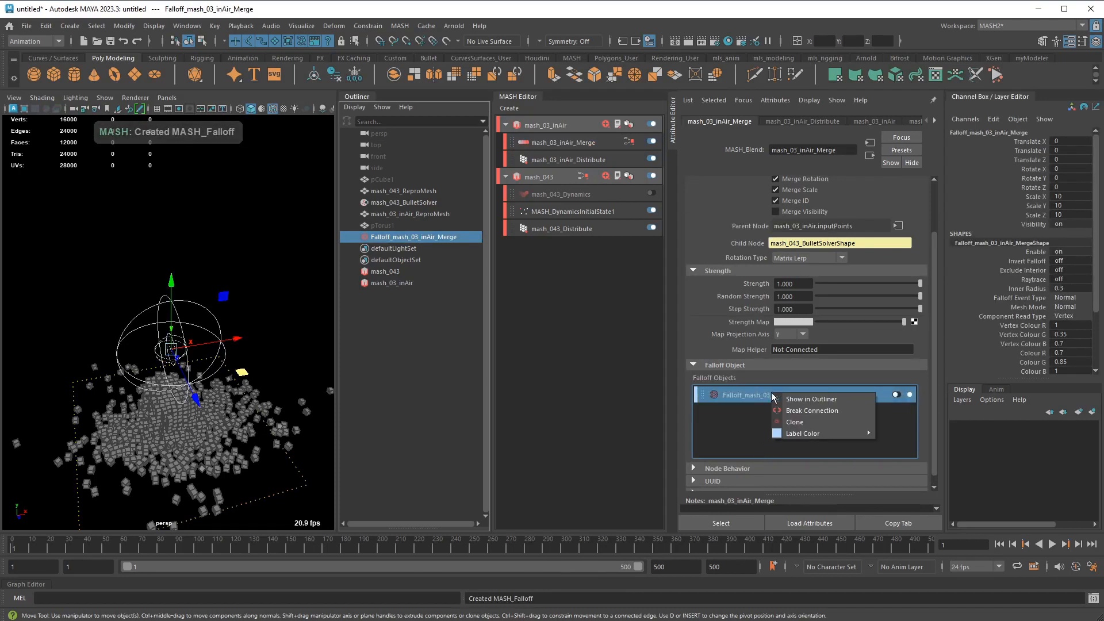
pyautogui.doubleClick(750, 395)
pyautogui.click(794, 243)
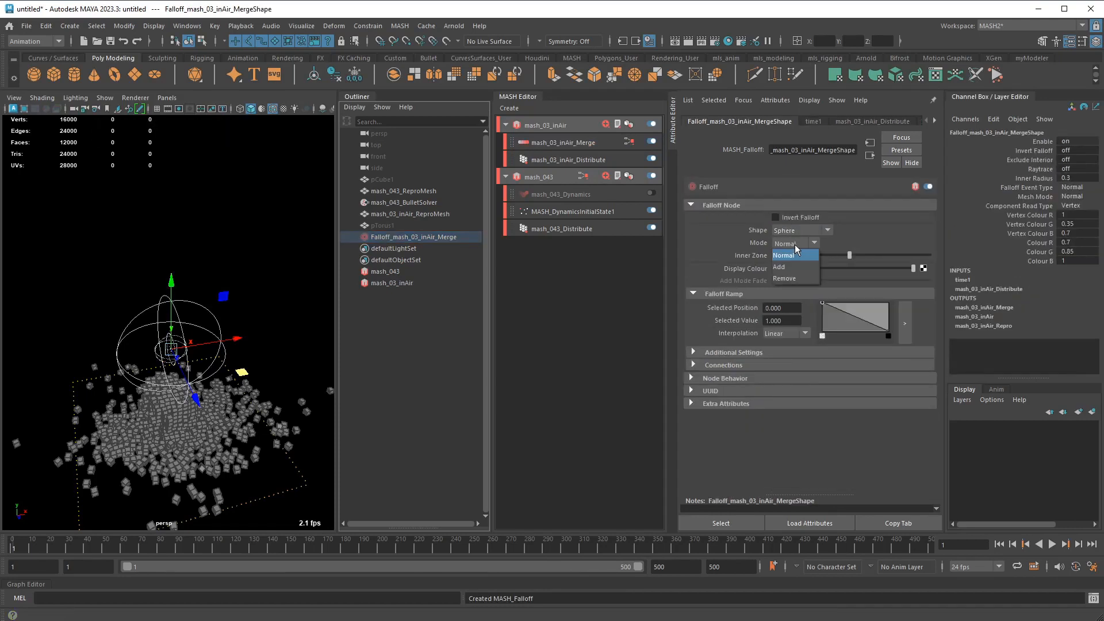
pyautogui.click(796, 266)
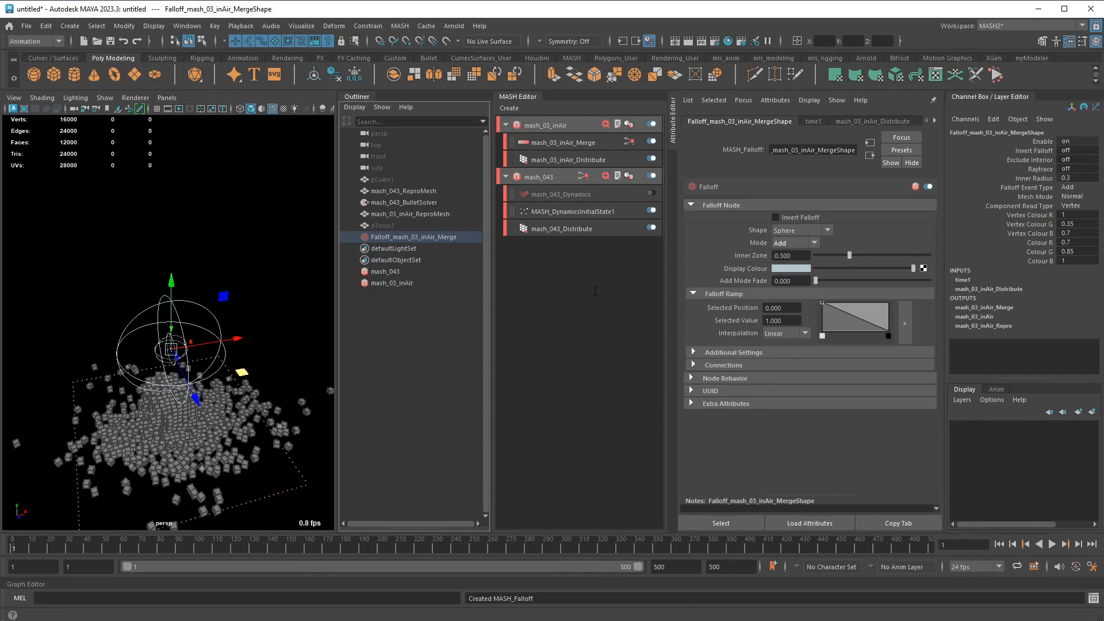
# Scale the falloff sphere up to about 32.8 and move it around to the torus of cubes, testing its influence
pyautogui.press('r')
pyautogui.moveTo(172, 350); pyautogui.dragTo(252, 354)
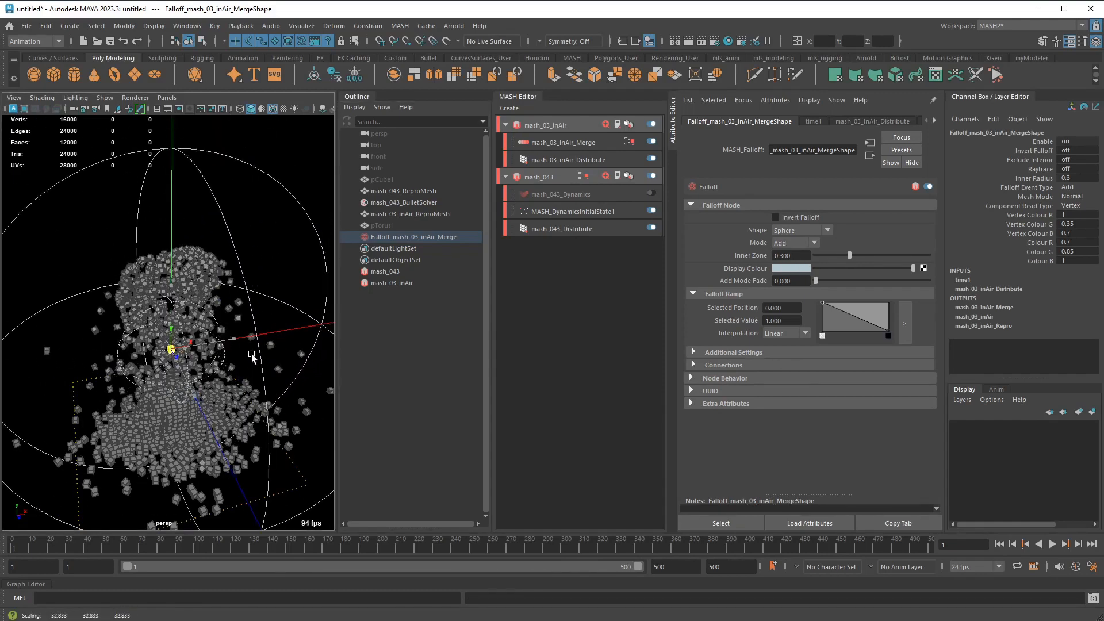
pyautogui.press('w')
pyautogui.moveTo(172, 270); pyautogui.dragTo(277, 266)
pyautogui.moveTo(208, 243); pyautogui.dragTo(98, 253)
pyautogui.keyDown('alt'); pyautogui.moveTo(213, 296); pyautogui.dragTo(130, 339); pyautogui.keyUp('alt')
pyautogui.keyDown('alt'); pyautogui.moveTo(157, 280); pyautogui.dragTo(160, 306); pyautogui.keyUp('alt')
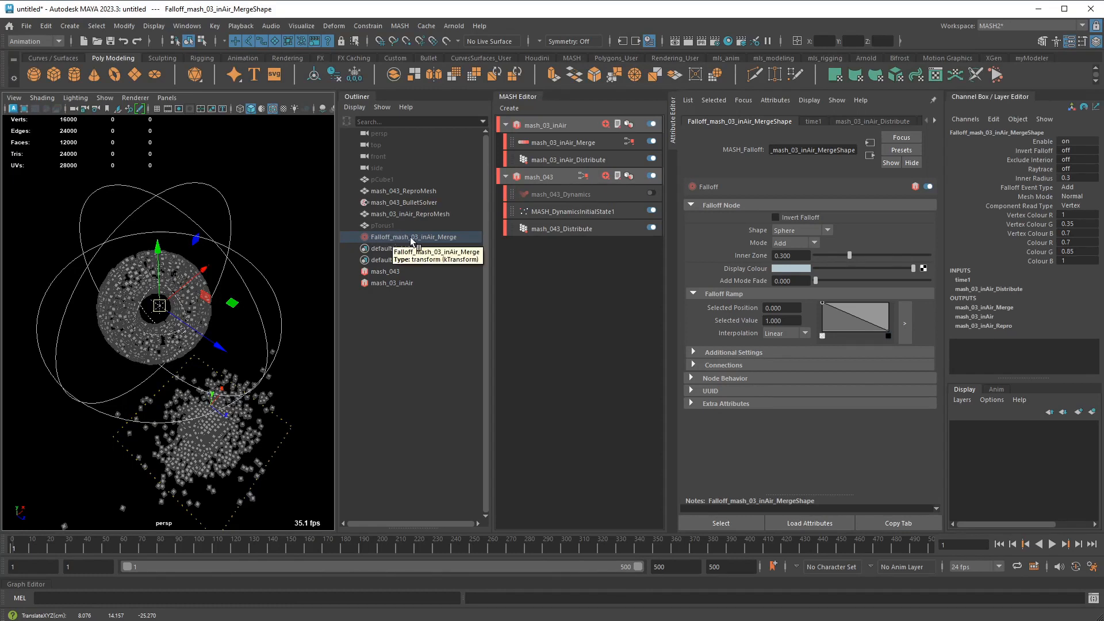
# Parent the merge falloff under pTorus1 and set its translation and rotation to 0 on all axes
pyautogui.moveTo(385, 237); pyautogui.dragTo(388, 229)
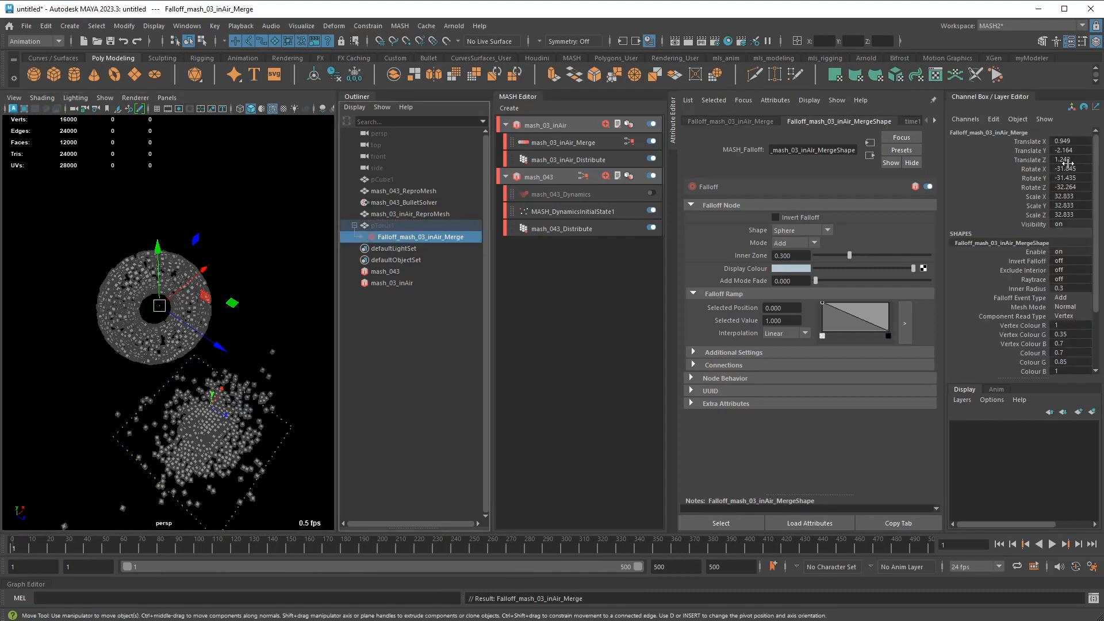
pyautogui.moveTo(1067, 140); pyautogui.dragTo(1067, 188)
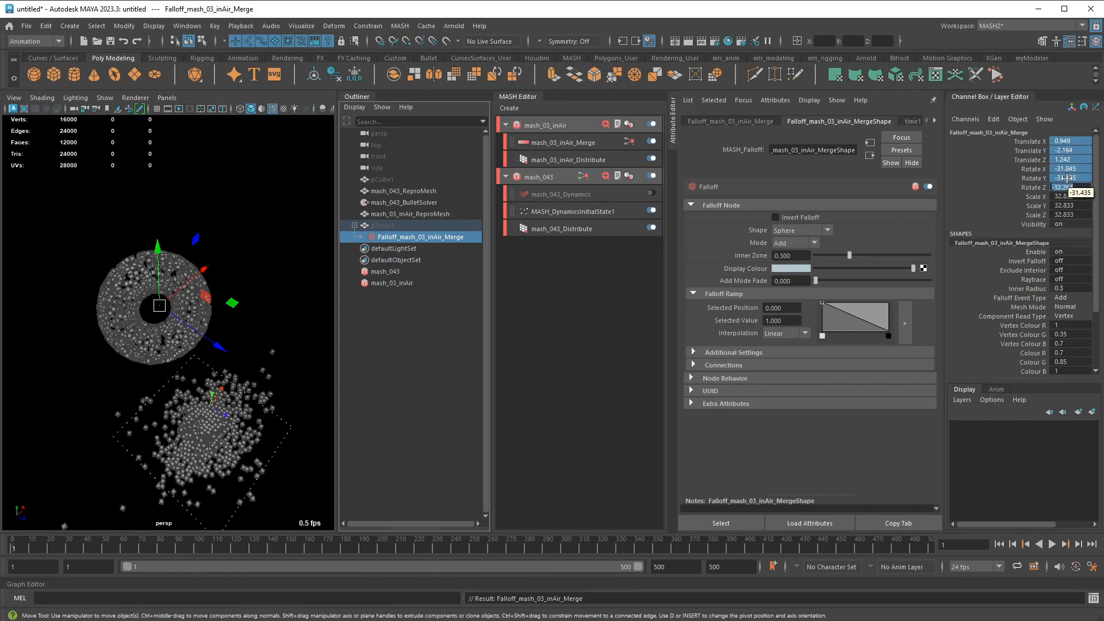
pyautogui.write('0')
pyautogui.press('Return')
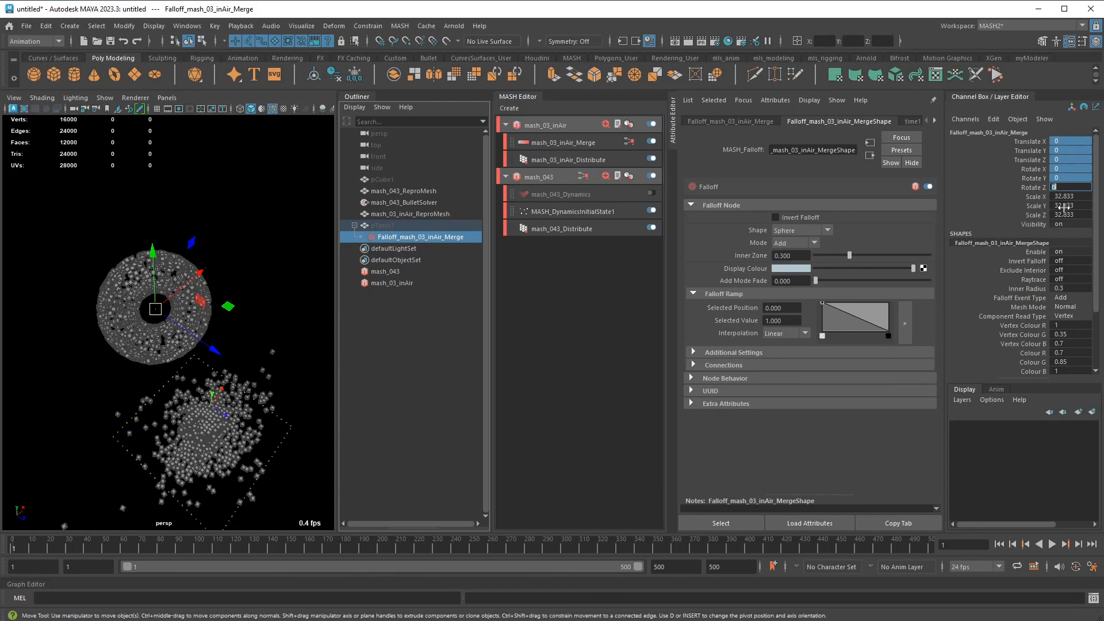
# Set the falloff's scale to 10 on all three axes
pyautogui.moveTo(1068, 196); pyautogui.dragTo(1078, 215)
pyautogui.write('1')
pyautogui.press('Return')
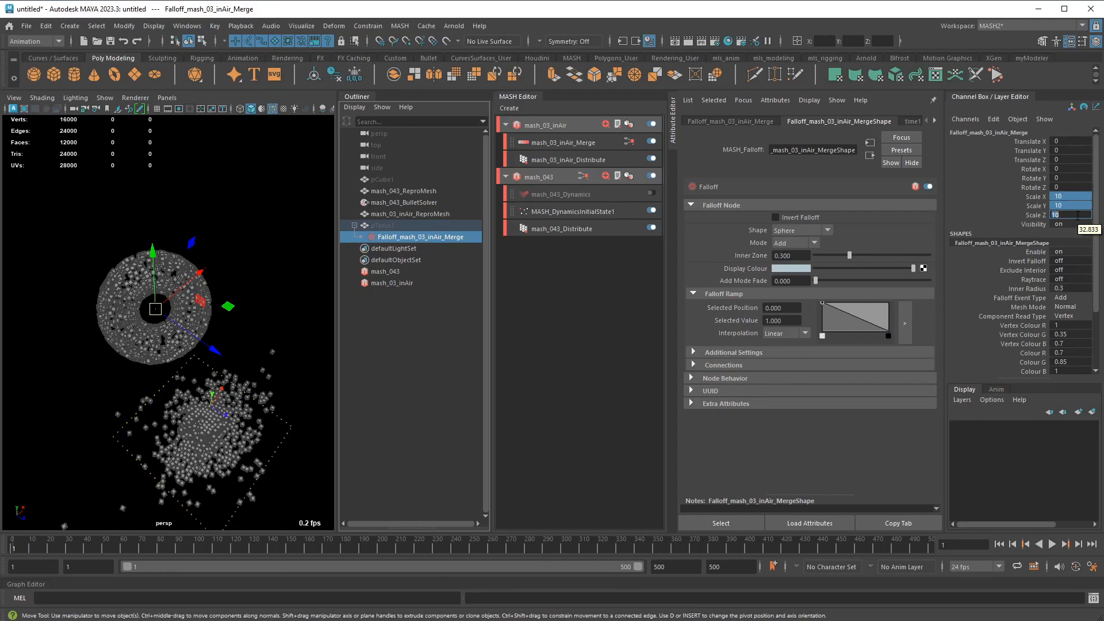
# Show the pTorus1 mesh again, reselect its child falloff and ready it for scaling
pyautogui.click(441, 227)
pyautogui.click(433, 237)
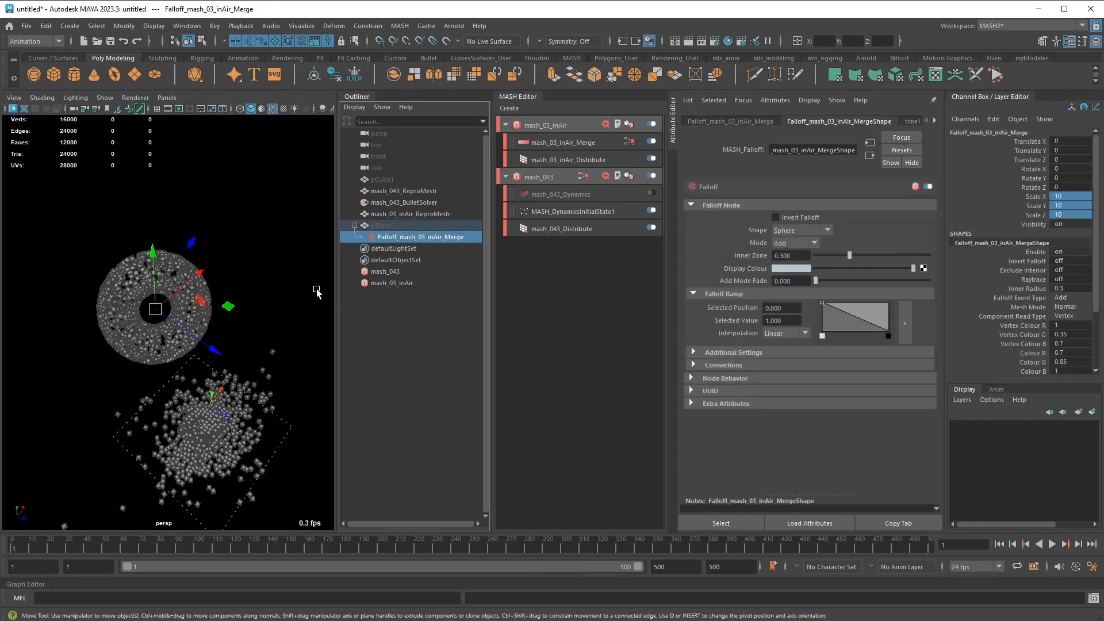
pyautogui.click(400, 227)
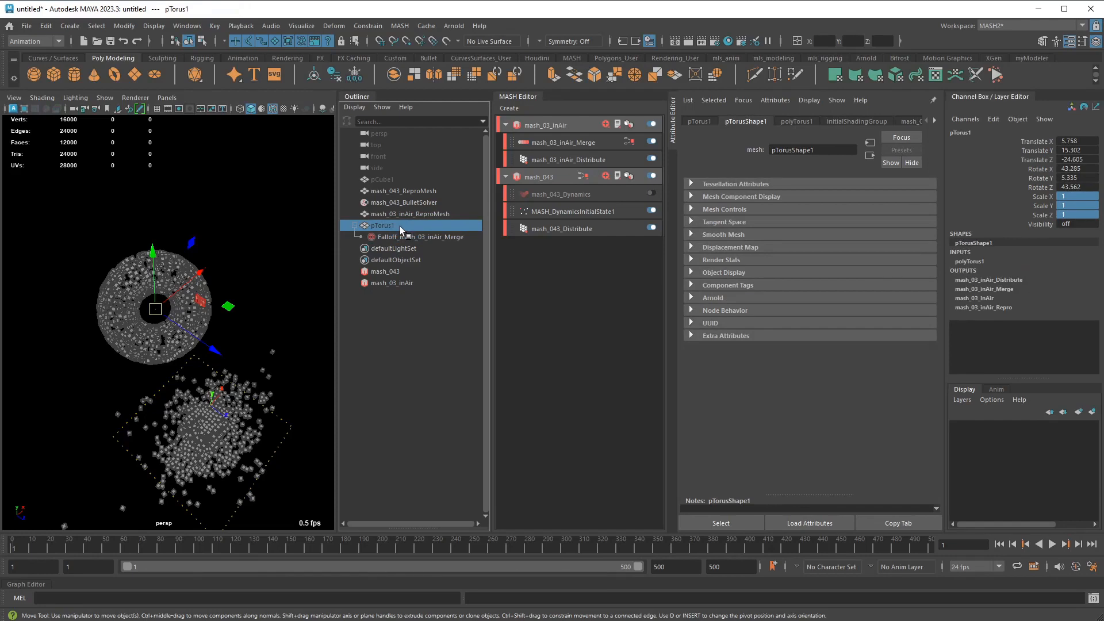
pyautogui.click(414, 236)
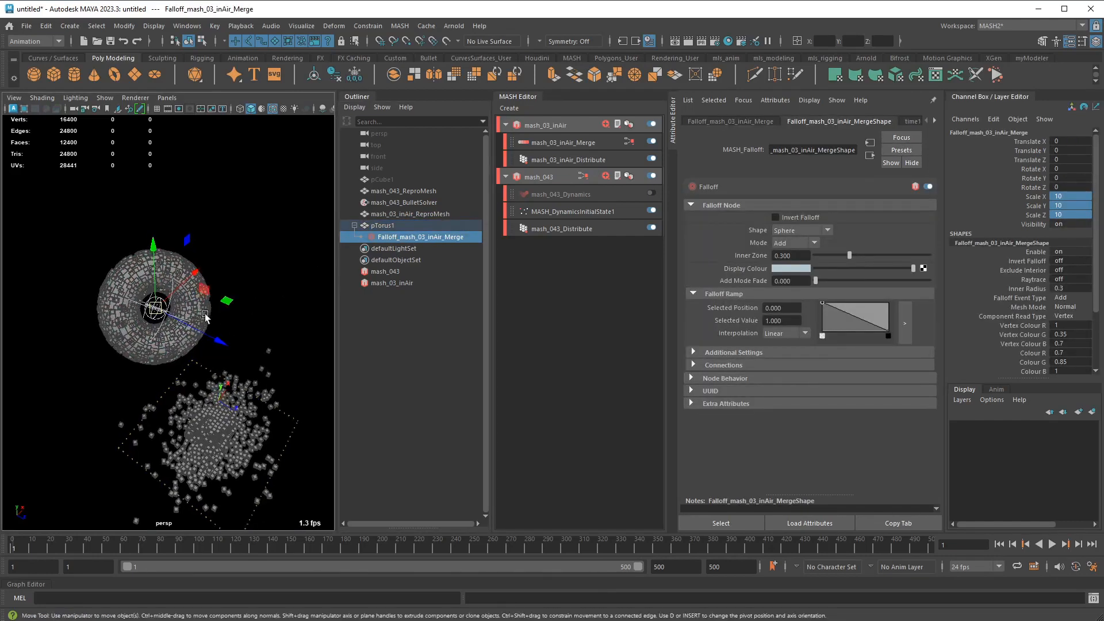
pyautogui.press('r')
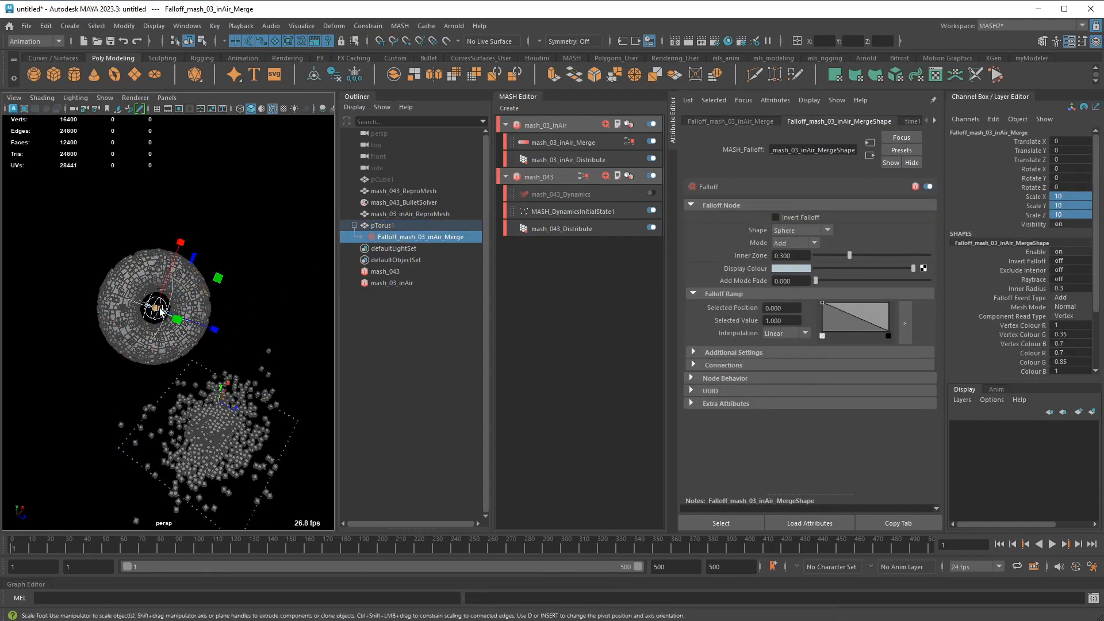
# Check the translate and rotate channels of the falloff against those of pTorus1
pyautogui.click(397, 227)
pyautogui.click(428, 237)
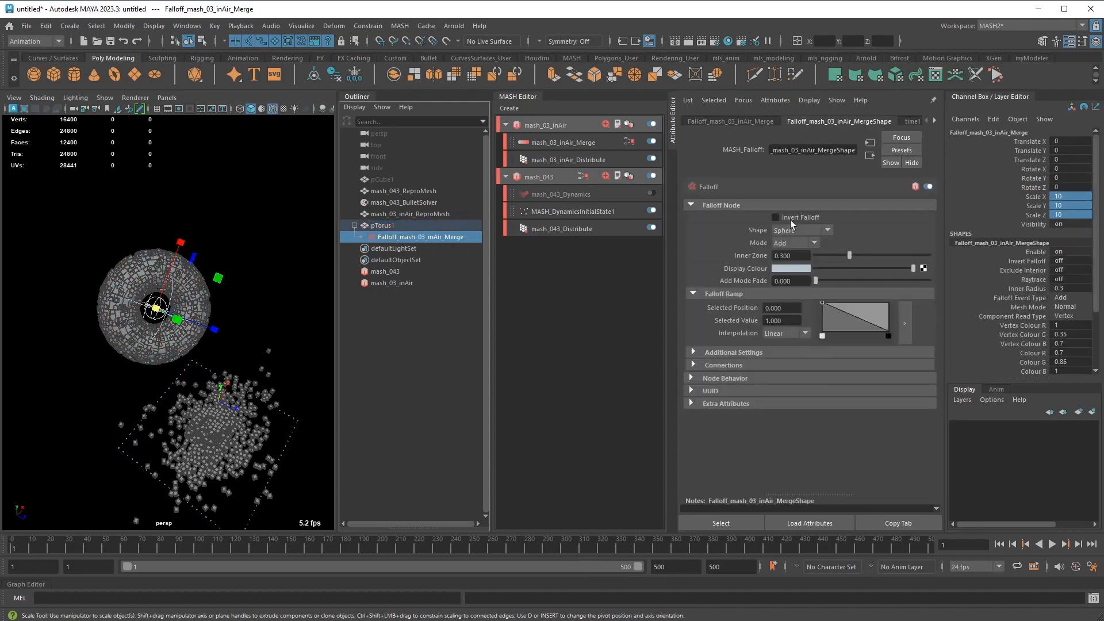
pyautogui.moveTo(1040, 142); pyautogui.dragTo(1044, 187)
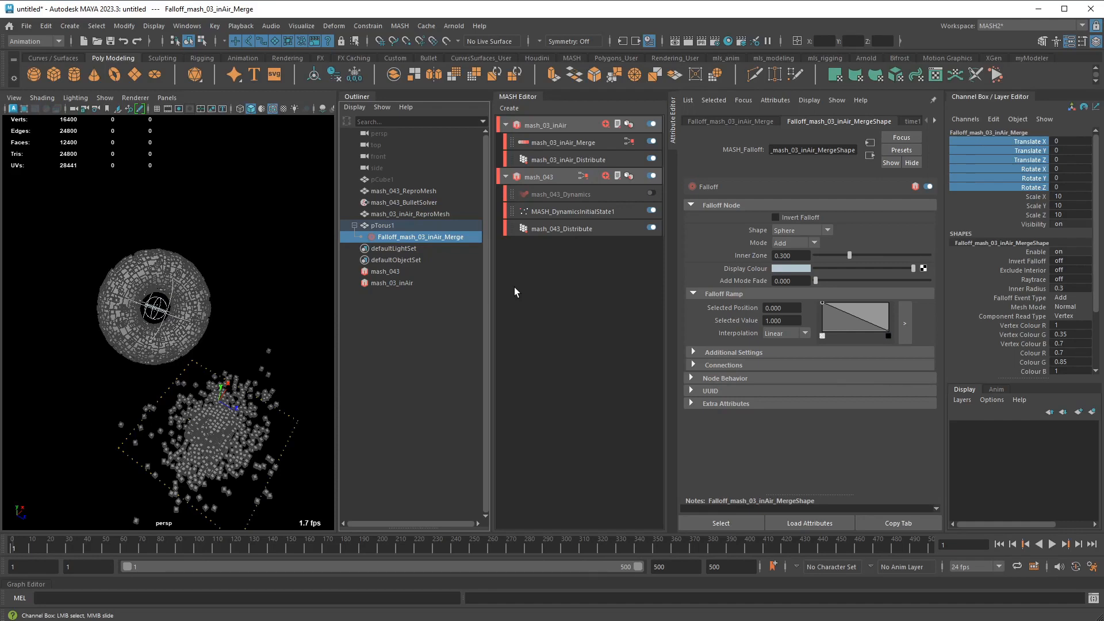
pyautogui.click(425, 232)
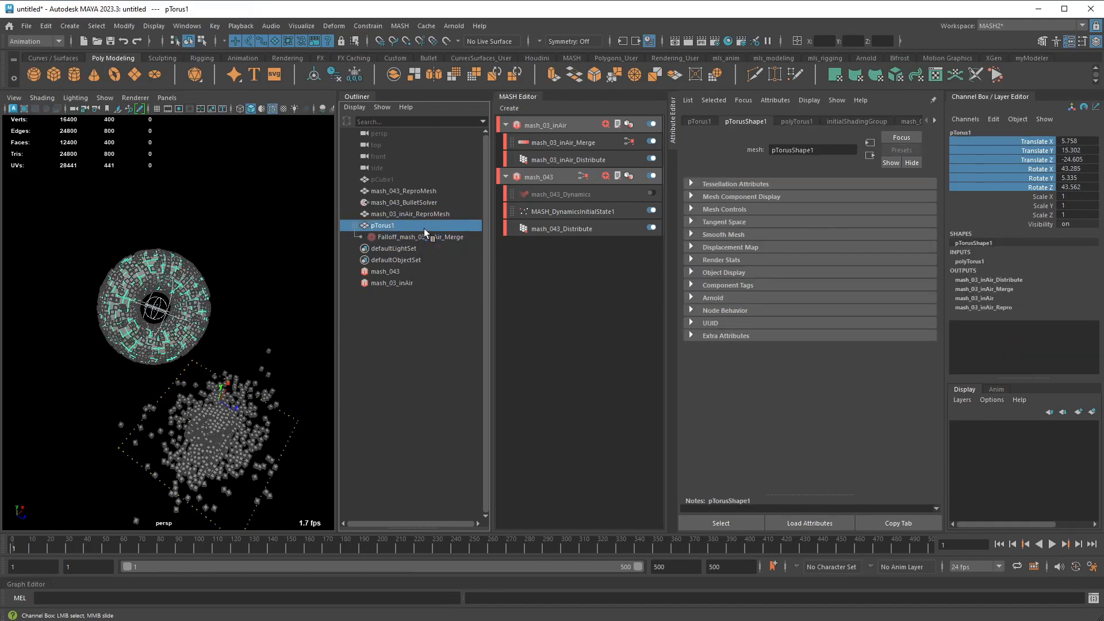
# Hide pTorus1 and unparent Falloff_mash_03_inAir_Merge from it
pyautogui.hotkey('ctrl', 'h')
pyautogui.click(412, 238)
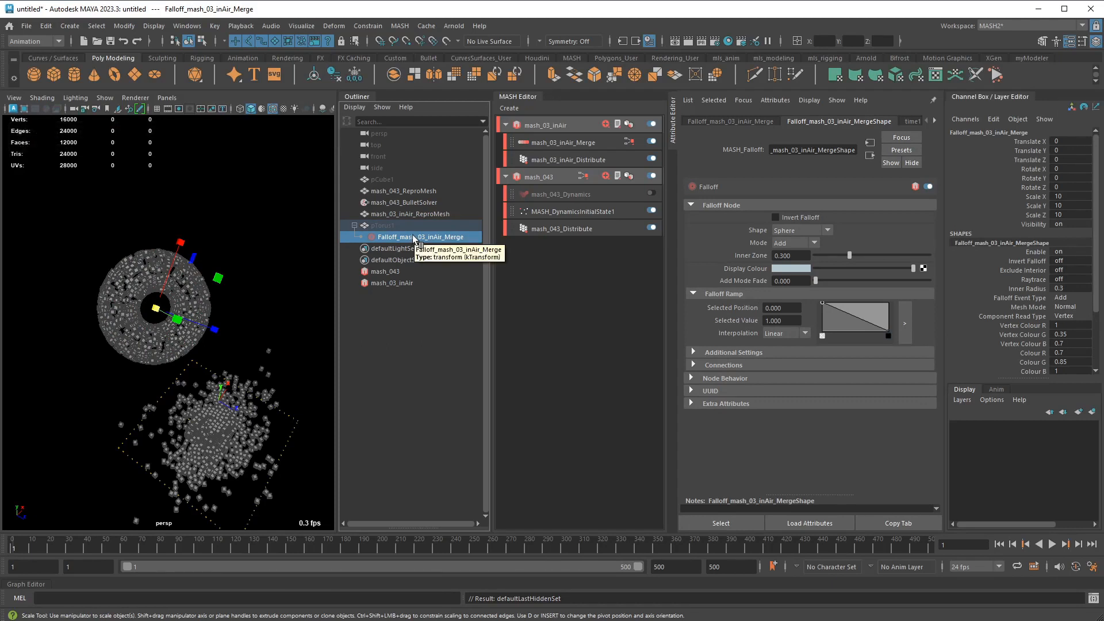
pyautogui.hotkey('shift', 'p')
pyautogui.press('w')
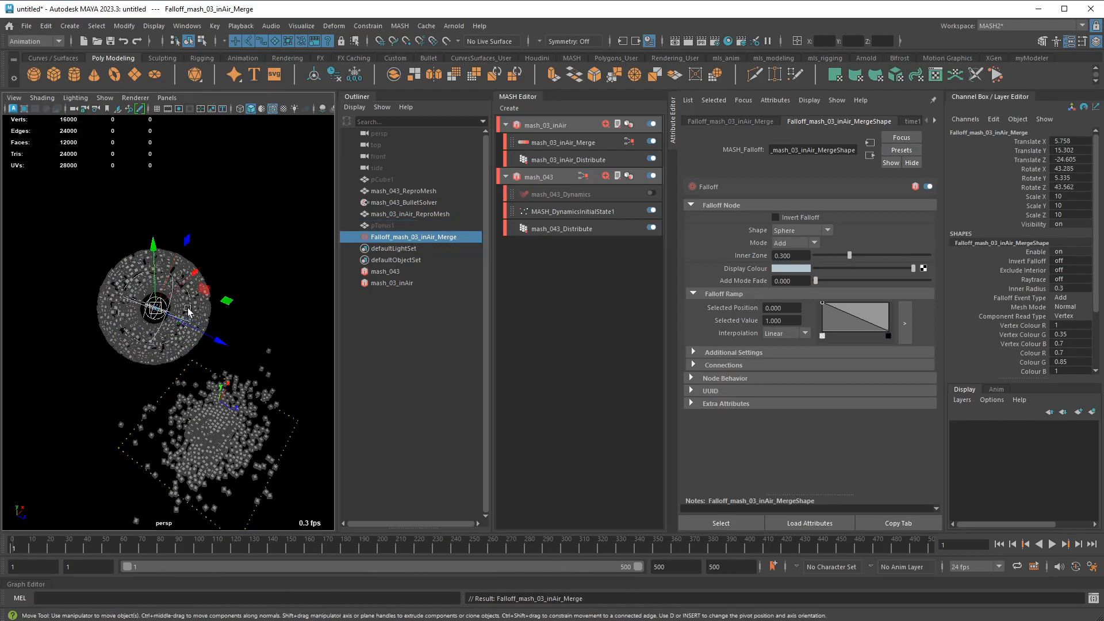
# Move the falloff away from the torus to about X 25.2, Y 12.8, Z -1.6
pyautogui.moveTo(152, 312); pyautogui.dragTo(287, 328)
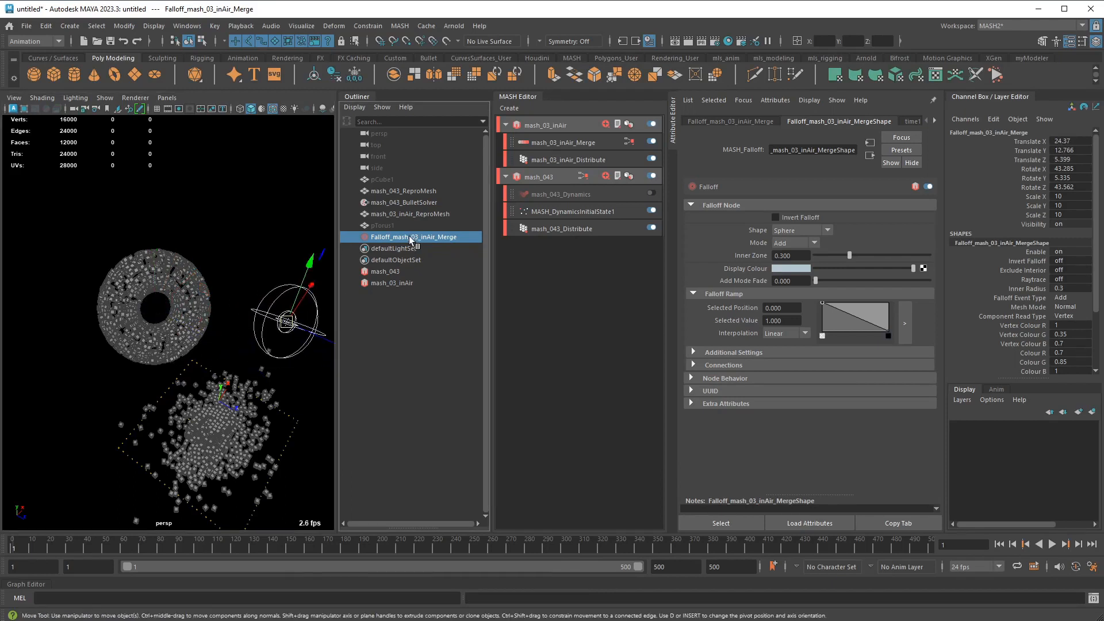
pyautogui.keyDown('alt'); pyautogui.moveTo(287, 334); pyautogui.dragTo(208, 339); pyautogui.keyUp('alt')
pyautogui.moveTo(288, 330); pyautogui.dragTo(268, 311)
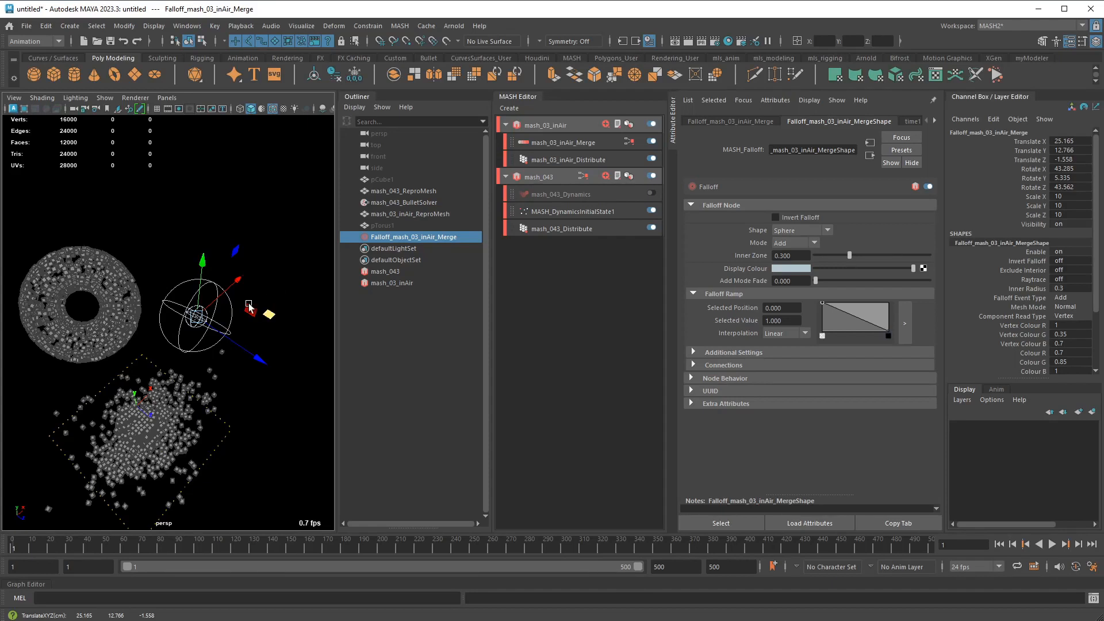
pyautogui.keyDown('alt'); pyautogui.moveTo(129, 315); pyautogui.dragTo(262, 324, button='middle'); pyautogui.keyUp('alt')
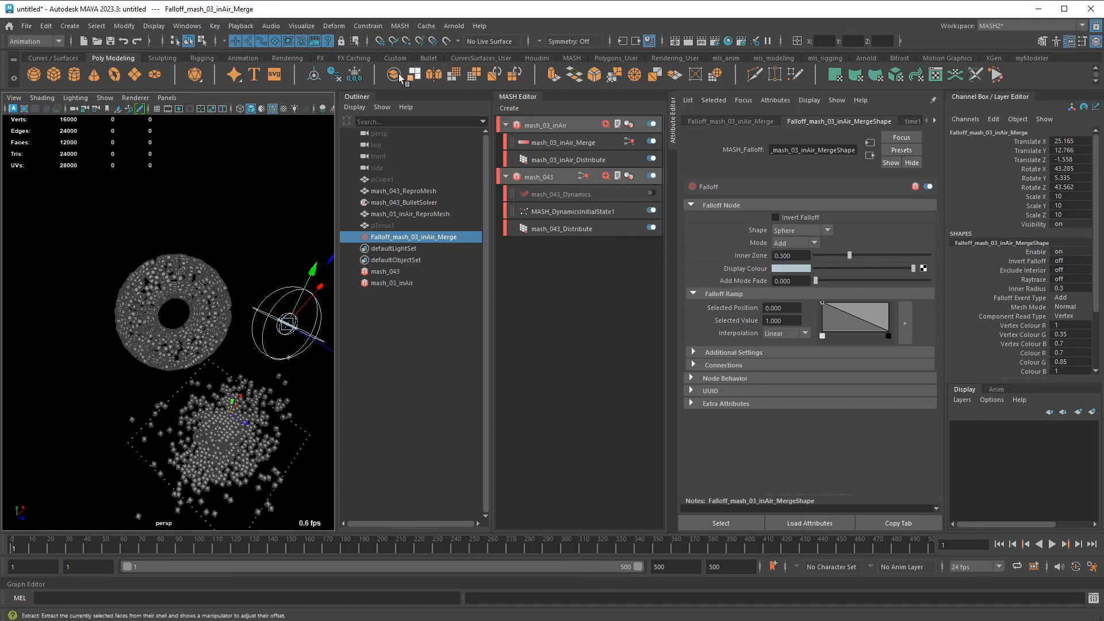
# Parent-constrain the falloff to pTorus1 on all translate and rotate axes, with Maintain offset off and weight 1
pyautogui.click(408, 225)
pyautogui.click(408, 237)
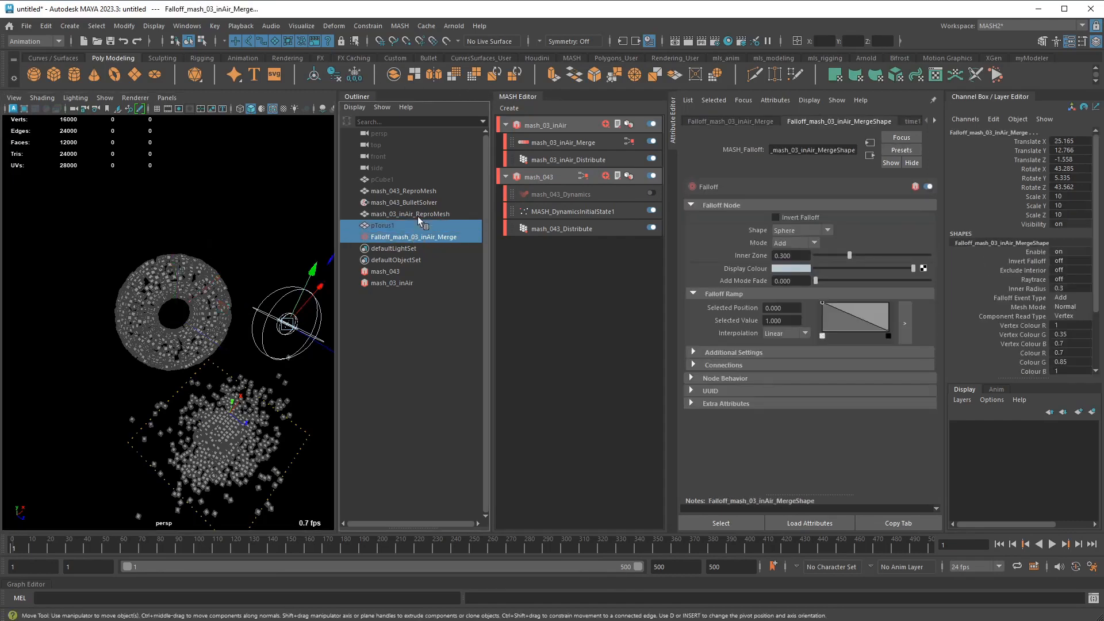
pyautogui.click(368, 25)
pyautogui.click(478, 57)
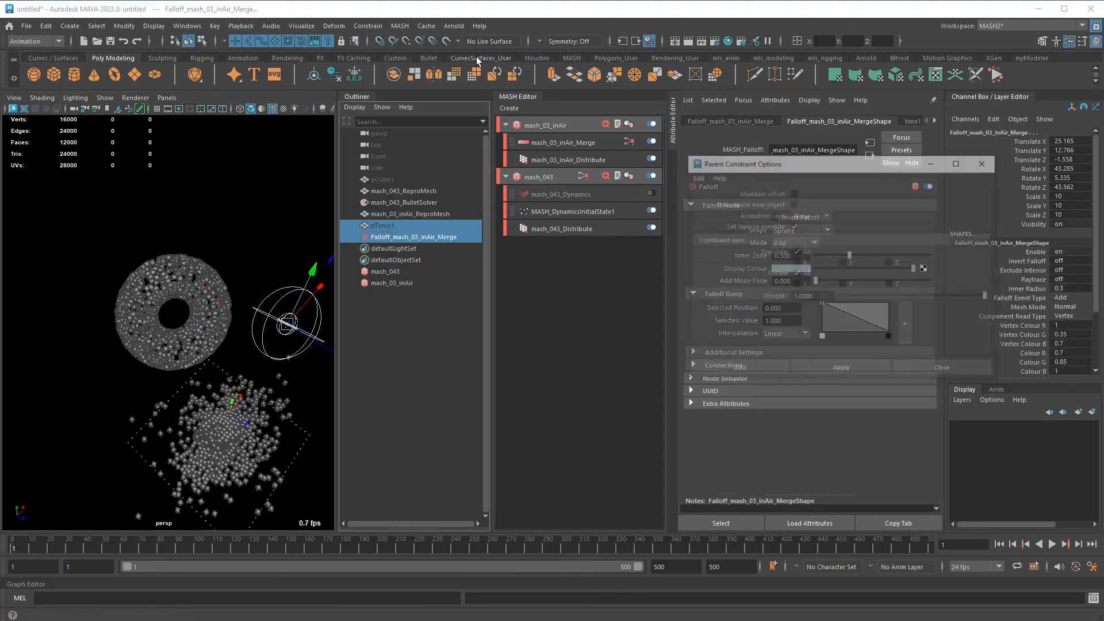
pyautogui.moveTo(748, 165); pyautogui.dragTo(557, 118)
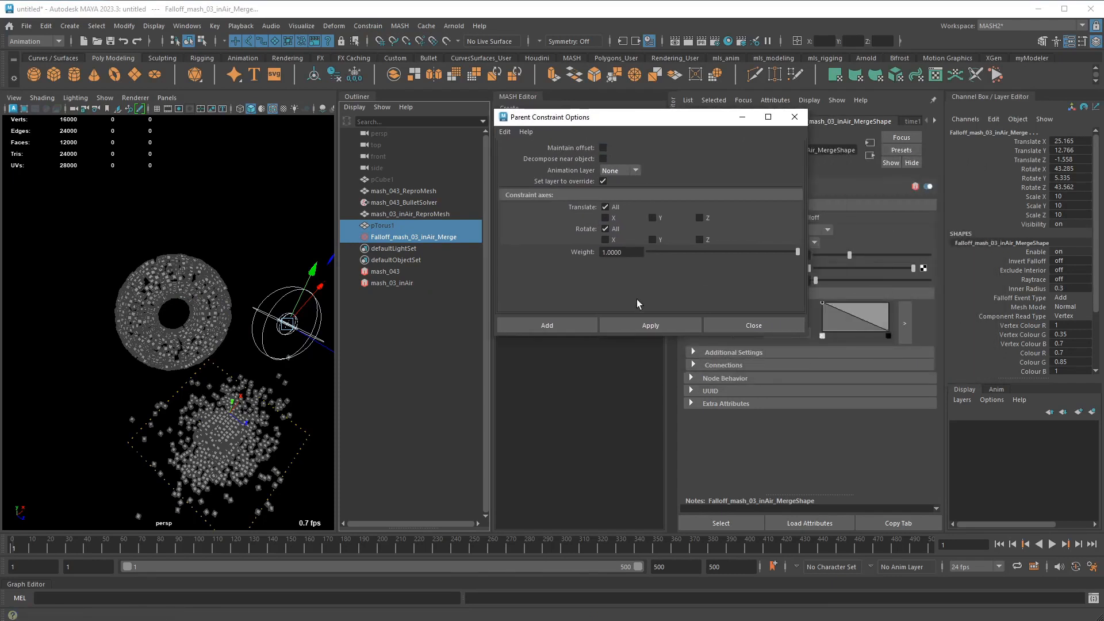
pyautogui.click(651, 325)
pyautogui.click(742, 326)
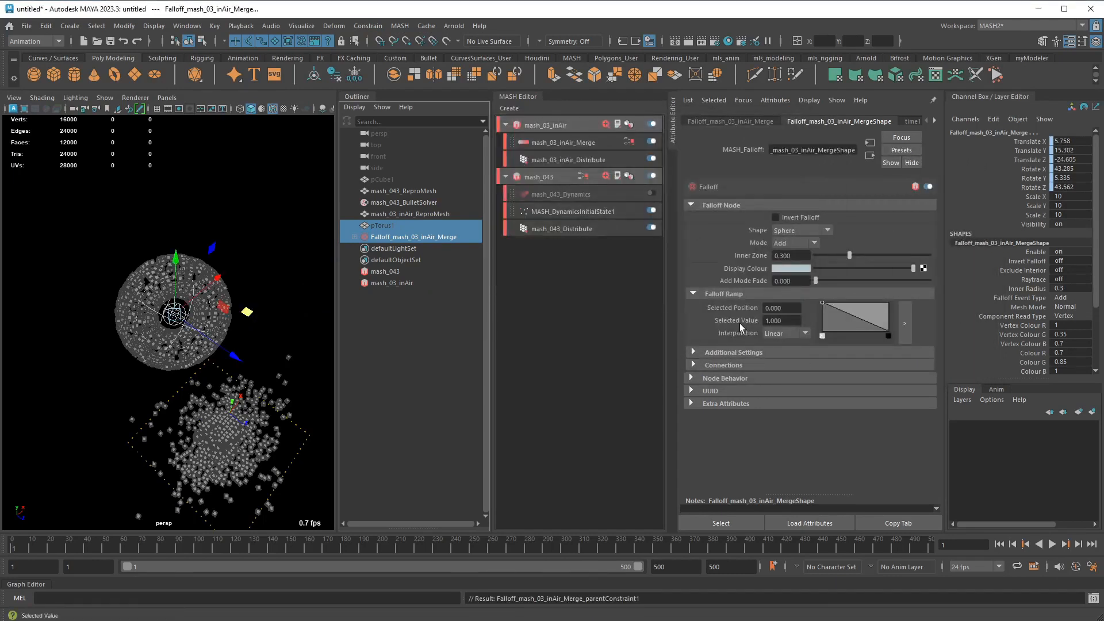
# Set the PTorus1W0 weight of the falloff's parent constraint to 0
pyautogui.click(459, 237)
pyautogui.click(355, 237)
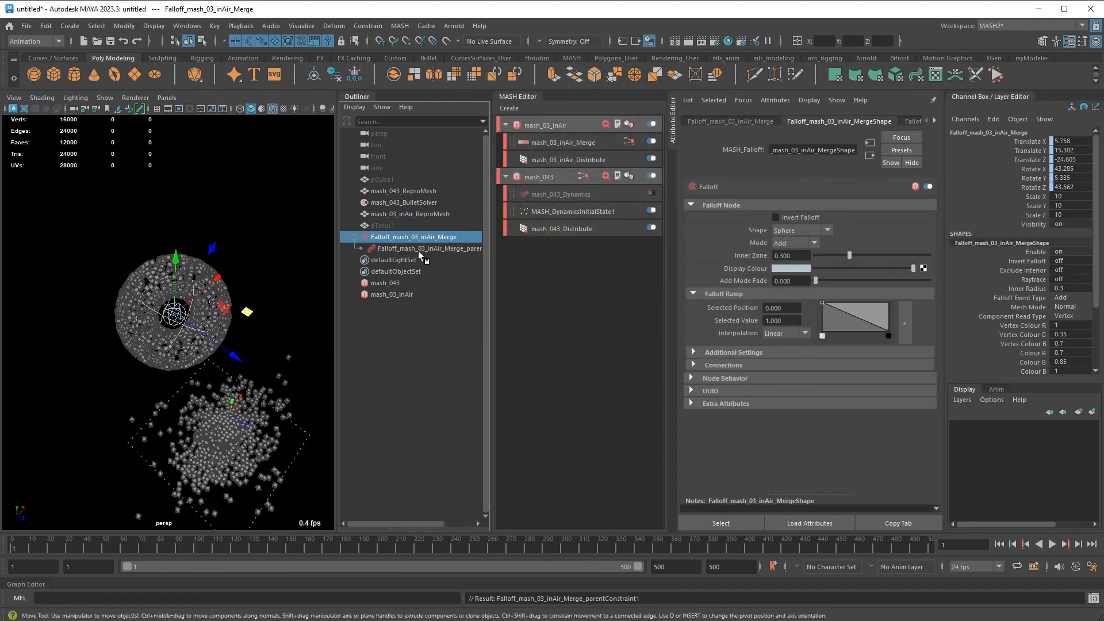
pyautogui.click(418, 251)
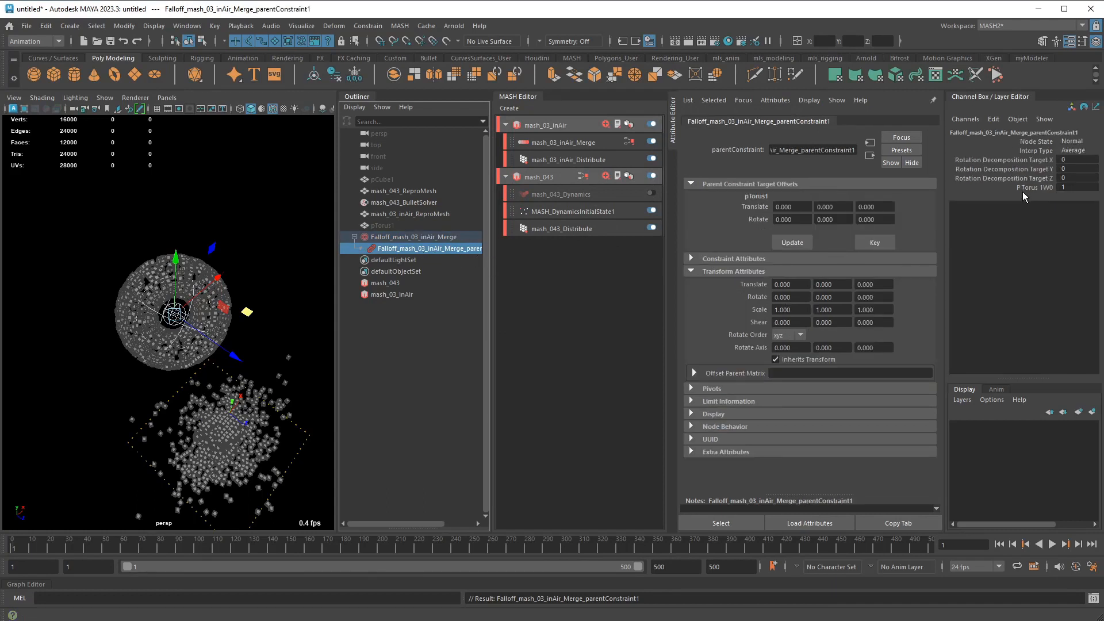
pyautogui.click(1048, 189)
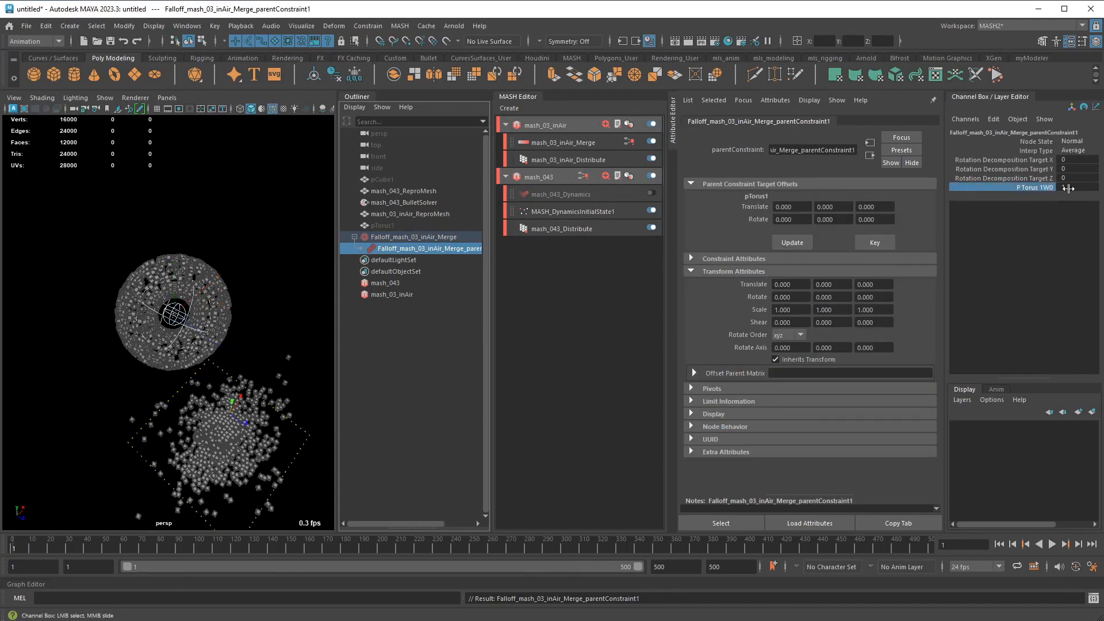
pyautogui.click(1069, 189)
pyautogui.click(1044, 191)
pyautogui.click(1078, 188)
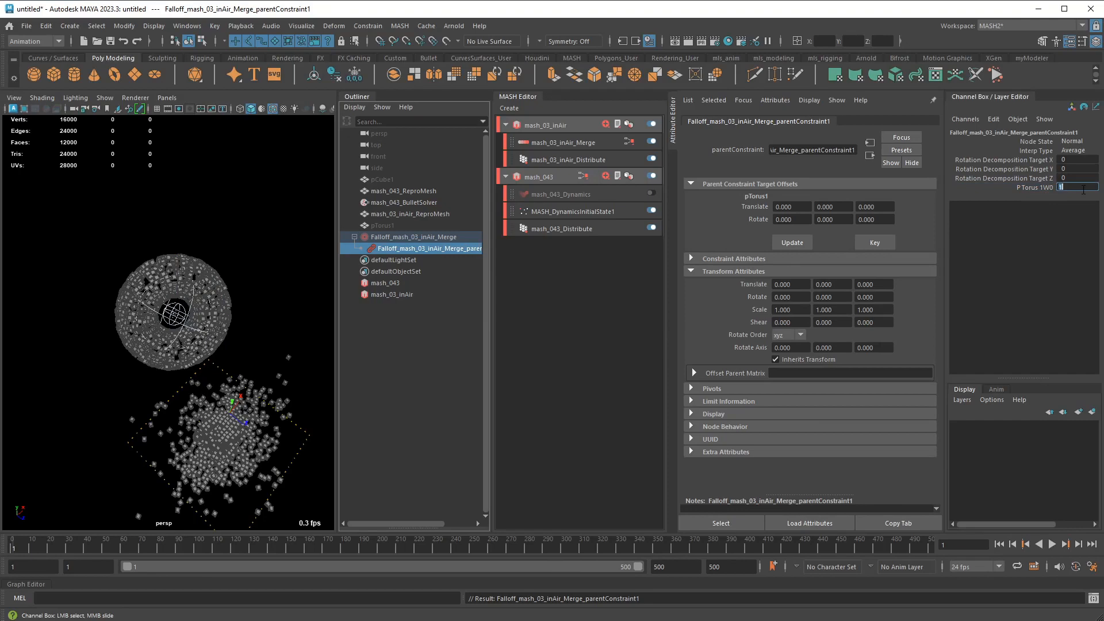
pyautogui.write('0')
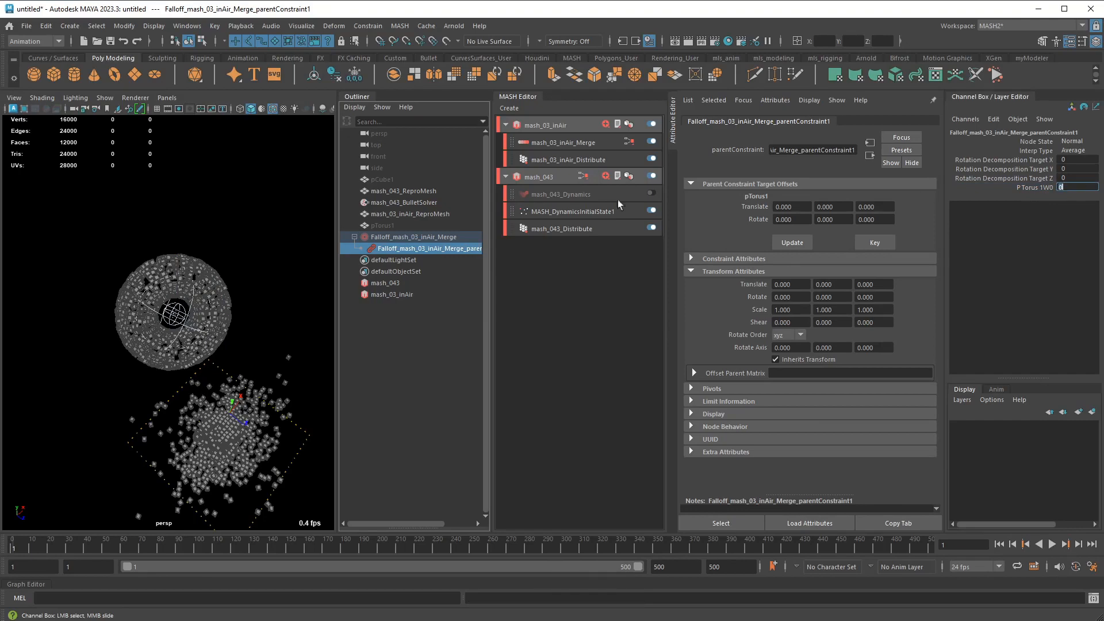
# Try moving the released falloff sideways away from the torus
pyautogui.click(399, 238)
pyautogui.click(405, 250)
pyautogui.moveTo(247, 312); pyautogui.dragTo(334, 345)
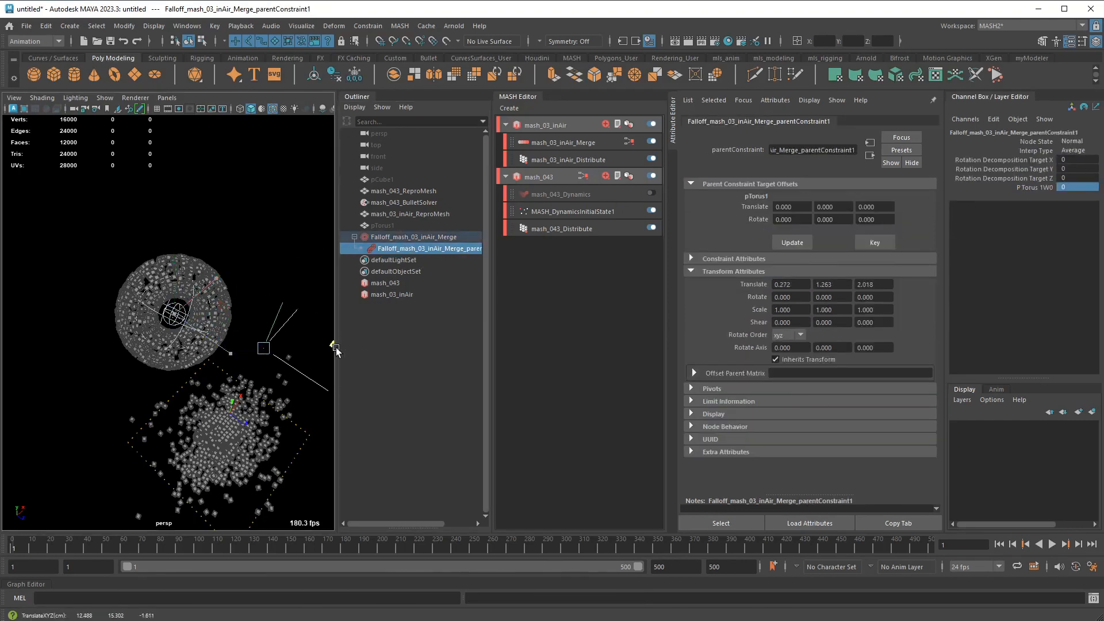
pyautogui.click(424, 237)
pyautogui.moveTo(248, 311); pyautogui.dragTo(326, 329)
# Lower the falloff onto the pile of cubes at about X 21.5, Y -28.6, Z -20.6
pyautogui.keyDown('alt'); pyautogui.moveTo(269, 317); pyautogui.dragTo(224, 323, button='right'); pyautogui.keyUp('alt')
pyautogui.keyDown('alt'); pyautogui.moveTo(263, 356); pyautogui.dragTo(268, 316); pyautogui.keyUp('alt')
pyautogui.moveTo(211, 244); pyautogui.dragTo(209, 281)
pyautogui.moveTo(281, 348)
pyautogui.mouseDown()
pyautogui.moveTo(246, 375)
pyautogui.moveTo(266, 339)
pyautogui.mouseUp()
pyautogui.keyDown('alt'); pyautogui.moveTo(224, 371); pyautogui.dragTo(258, 394); pyautogui.keyUp('alt')
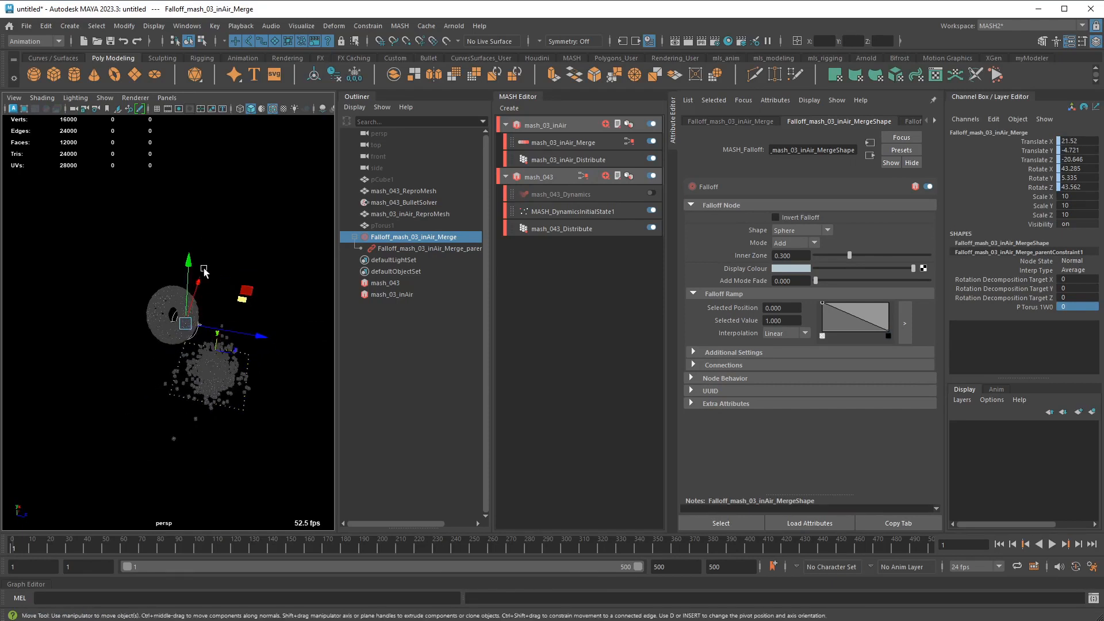
pyautogui.moveTo(189, 263); pyautogui.dragTo(187, 294)
pyautogui.keyDown('alt'); pyautogui.moveTo(287, 392); pyautogui.dragTo(187, 394); pyautogui.keyUp('alt')
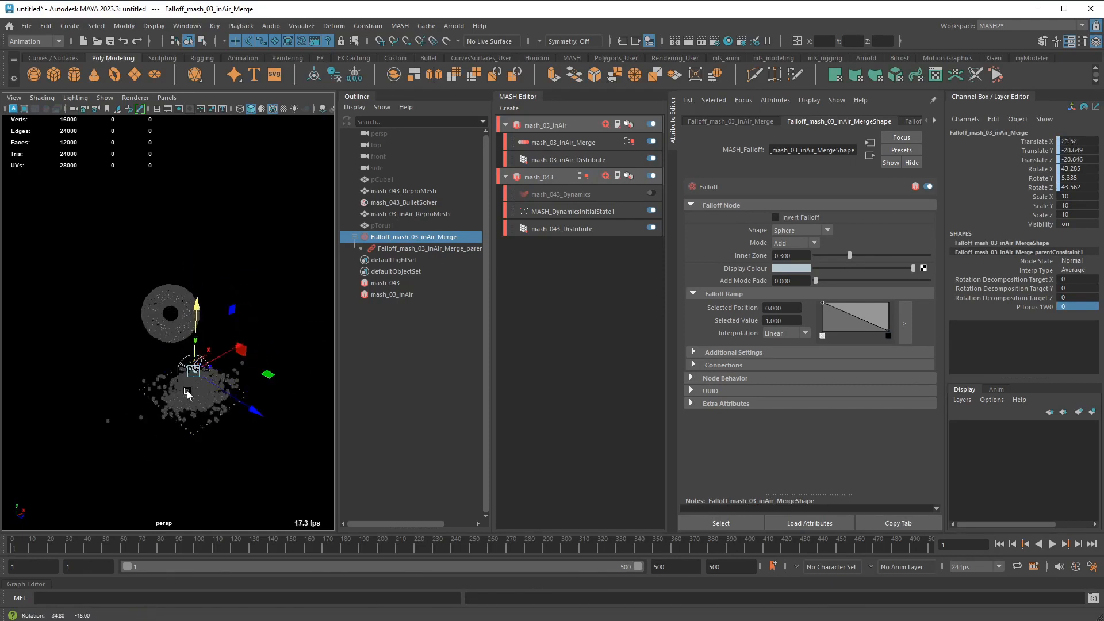
pyautogui.keyDown('alt'); pyautogui.moveTo(187, 395); pyautogui.dragTo(235, 398, button='right'); pyautogui.keyUp('alt')
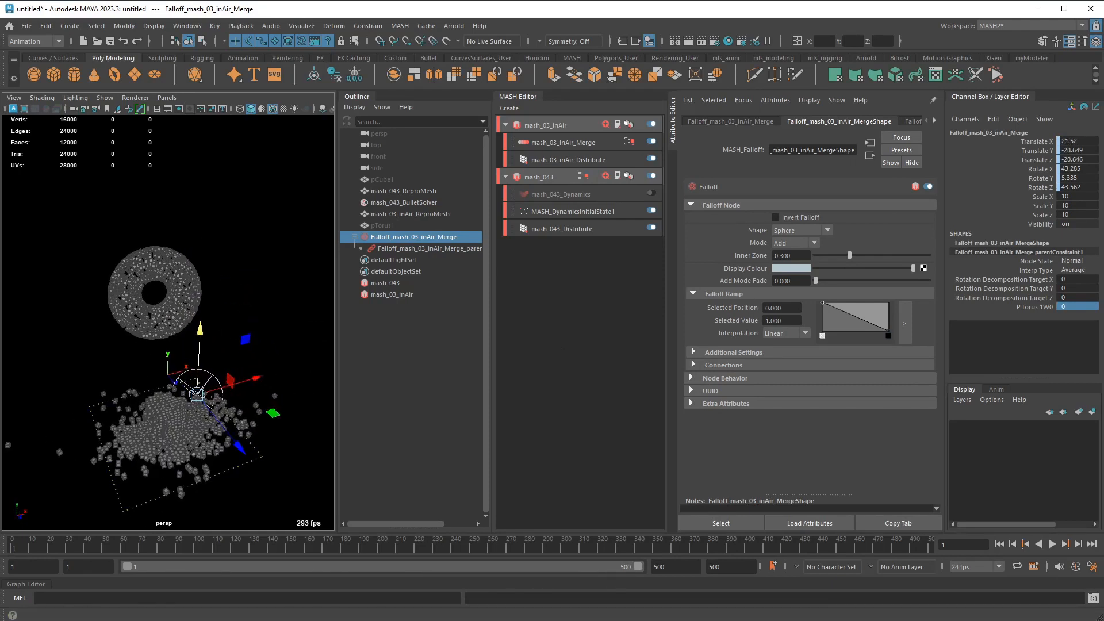
# Key the falloff constraint's PTorus1W0 weight at 0 on frame 1
pyautogui.click(564, 158)
pyautogui.click(1014, 300)
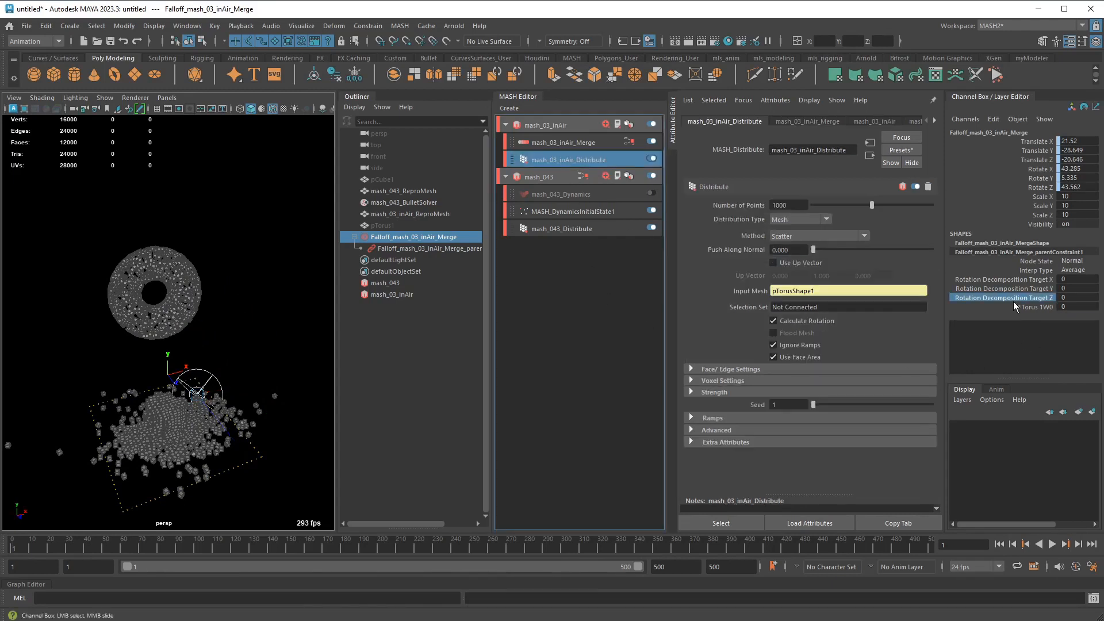
pyautogui.click(1027, 308)
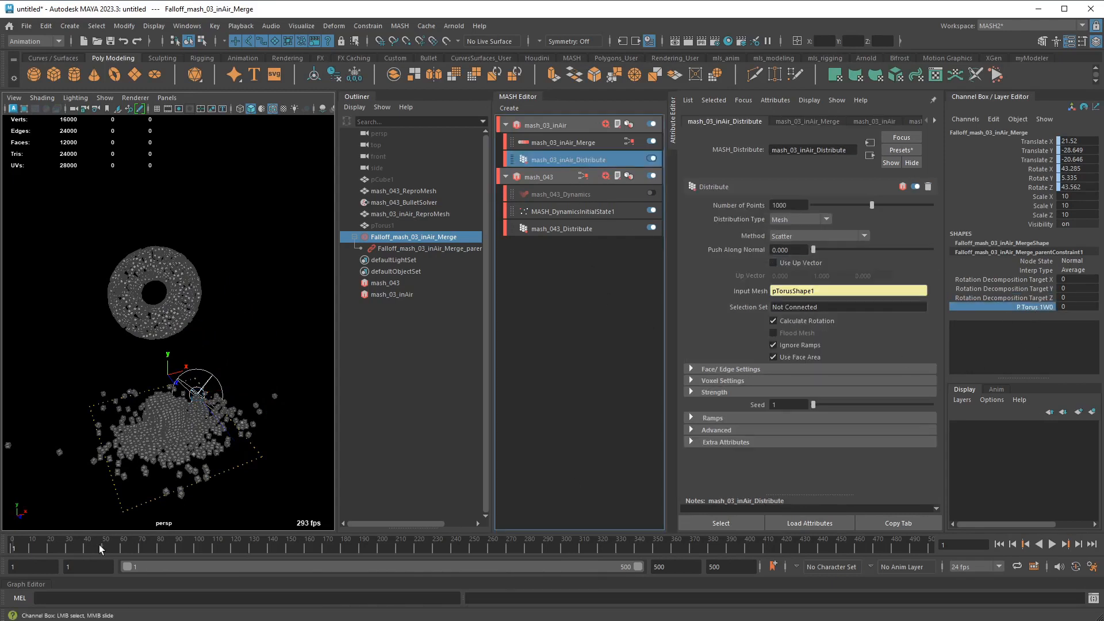
pyautogui.rightClick(1035, 307)
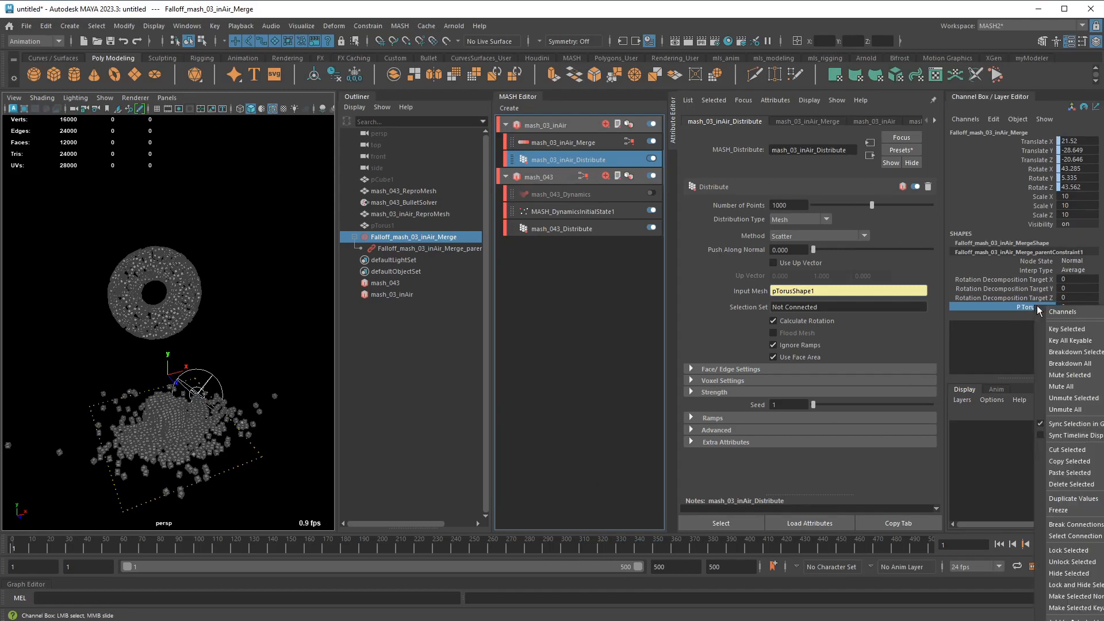
pyautogui.click(1064, 328)
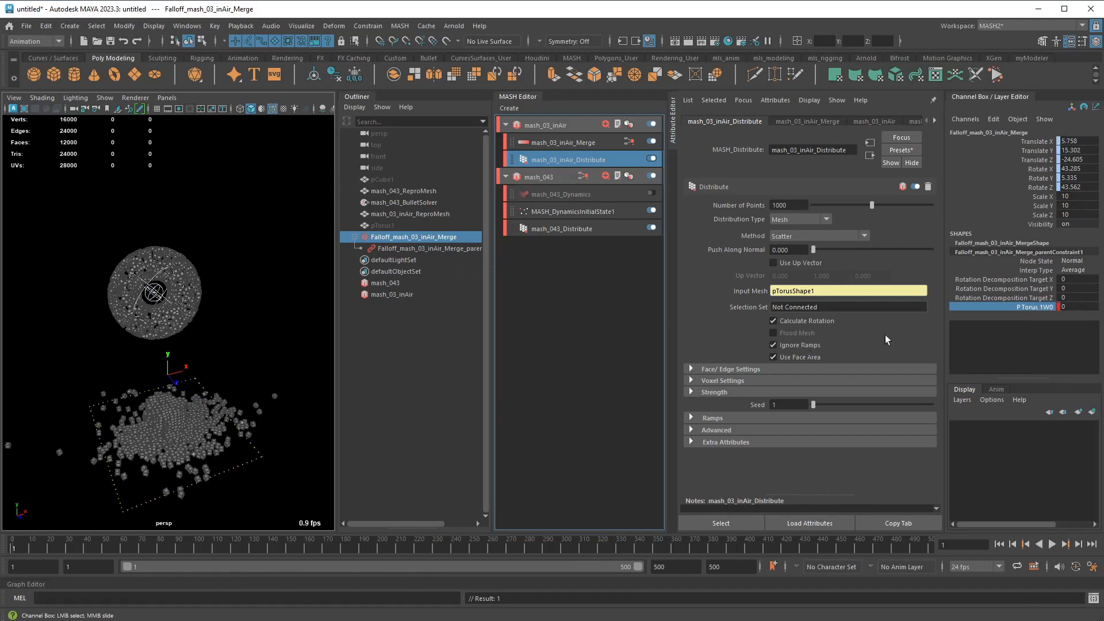
# On frame 62, set the constraint's PTorus1W0 weight to 1 and key it
pyautogui.click(127, 549)
pyautogui.click(1076, 306)
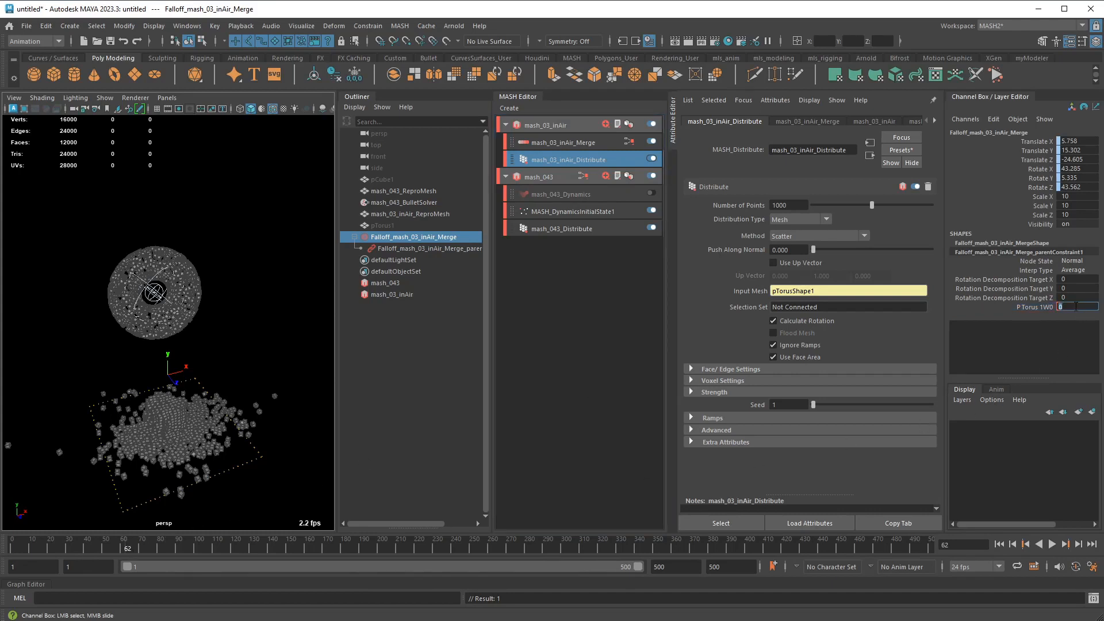
pyautogui.write('1')
pyautogui.press('Return')
pyautogui.rightClick(1035, 312)
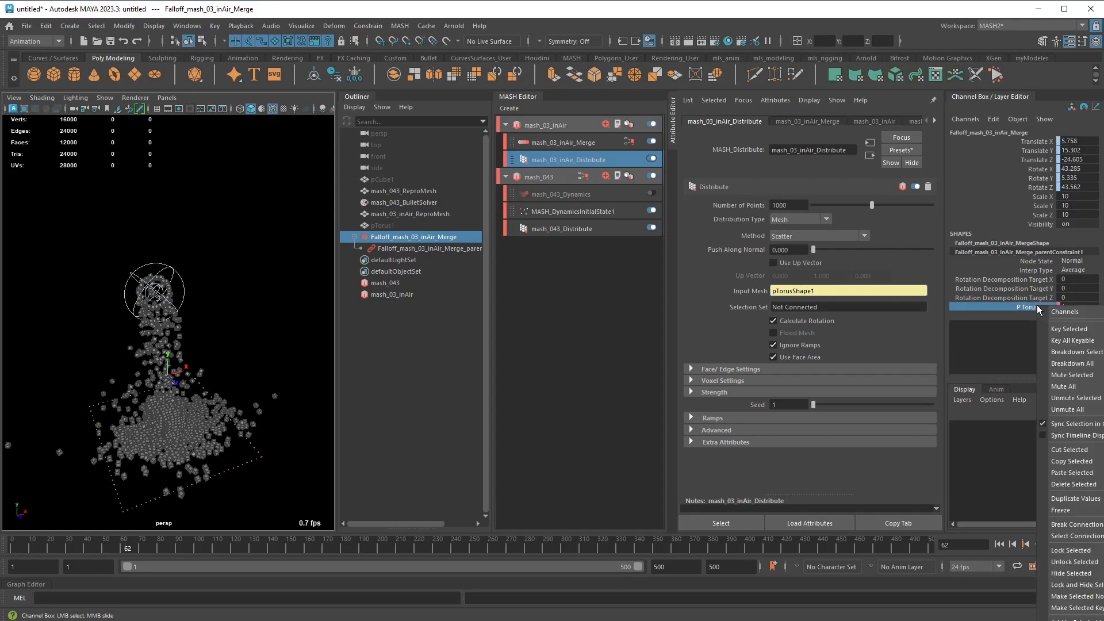
pyautogui.click(1064, 333)
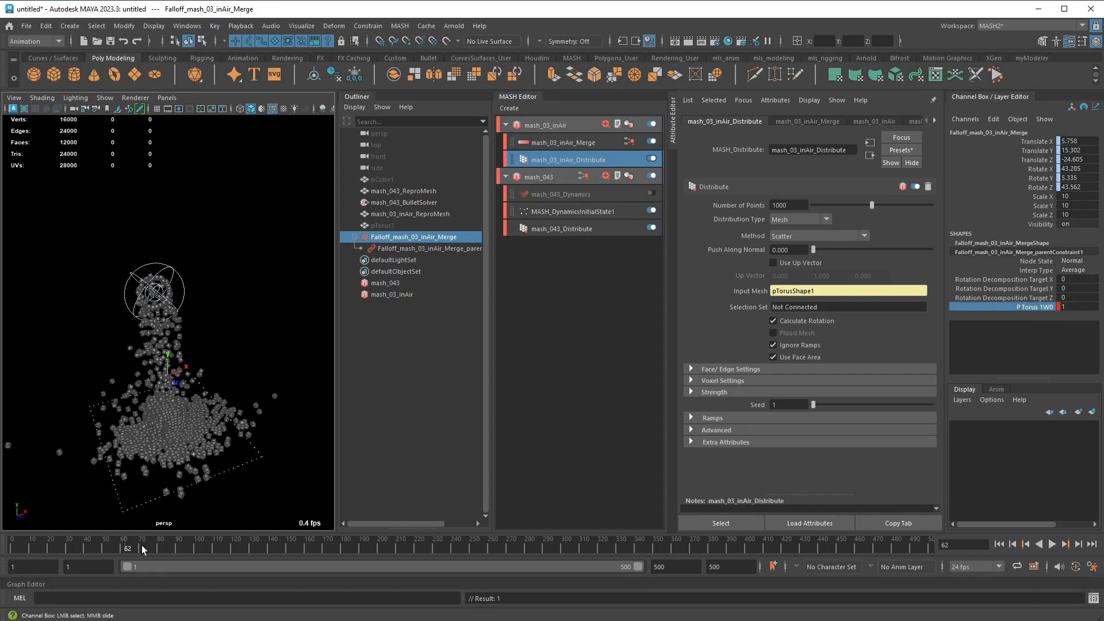
# Scrub and play the animation from frame 1 to check the keyed constraint weight, and clear the selection
pyautogui.moveTo(128, 548); pyautogui.dragTo(20, 549)
pyautogui.moveTo(20, 548); pyautogui.dragTo(72, 550)
pyautogui.hotkey('alt', 'v')
pyautogui.hotkey('alt', 'shift', 'v')
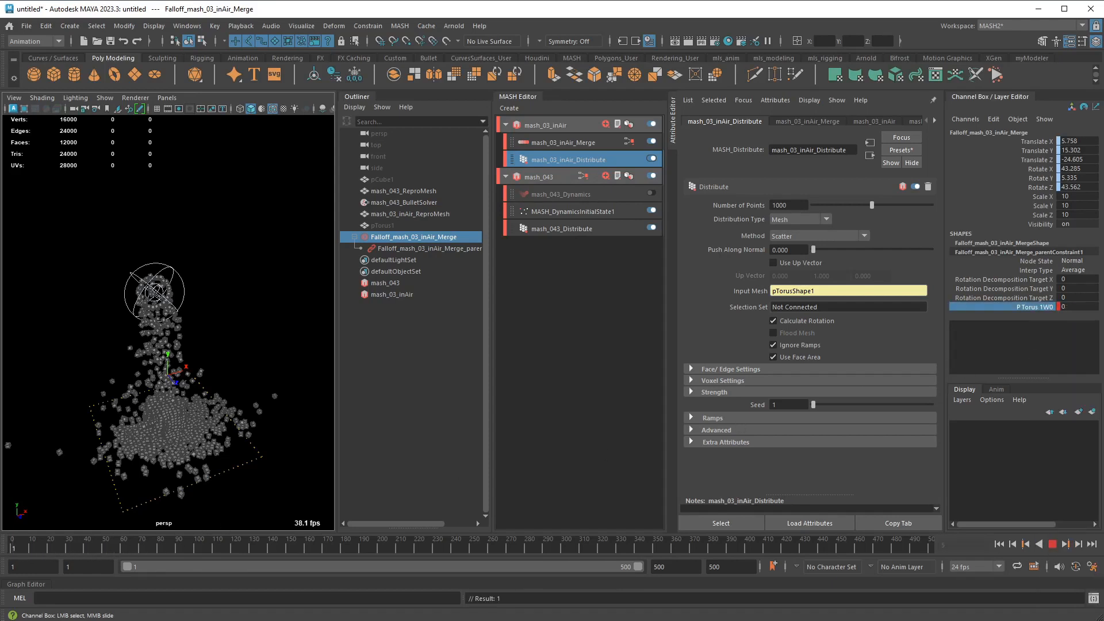
pyautogui.click(285, 350)
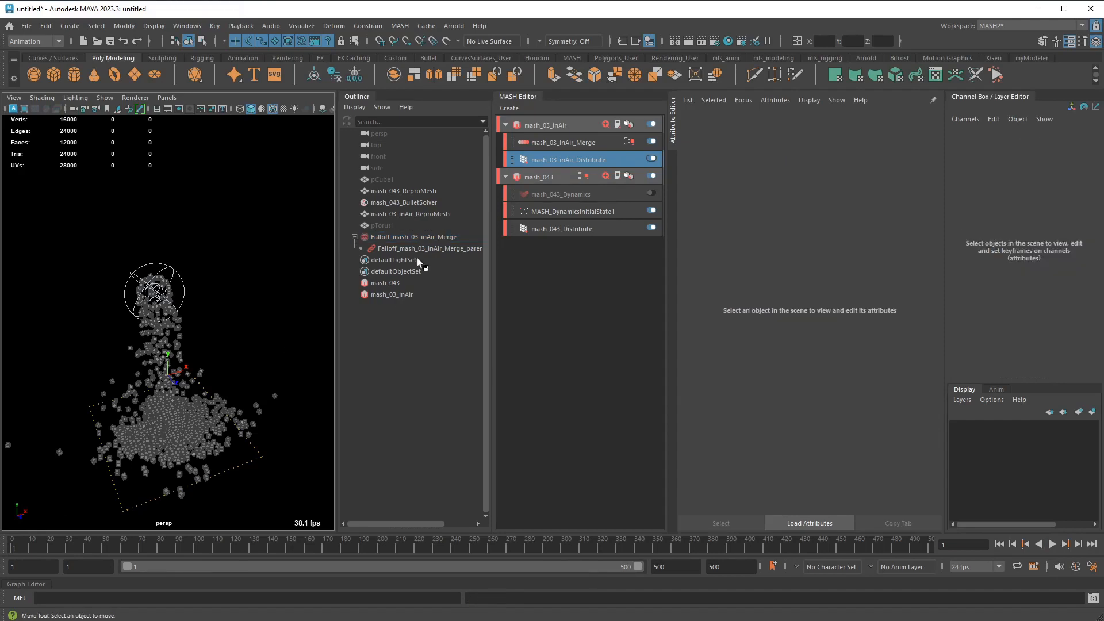
# On frame 1, move the falloff down beside the pile to about X 6.7, Y -22.9, Z -19.1 and key its channels
pyautogui.click(430, 246)
pyautogui.click(430, 237)
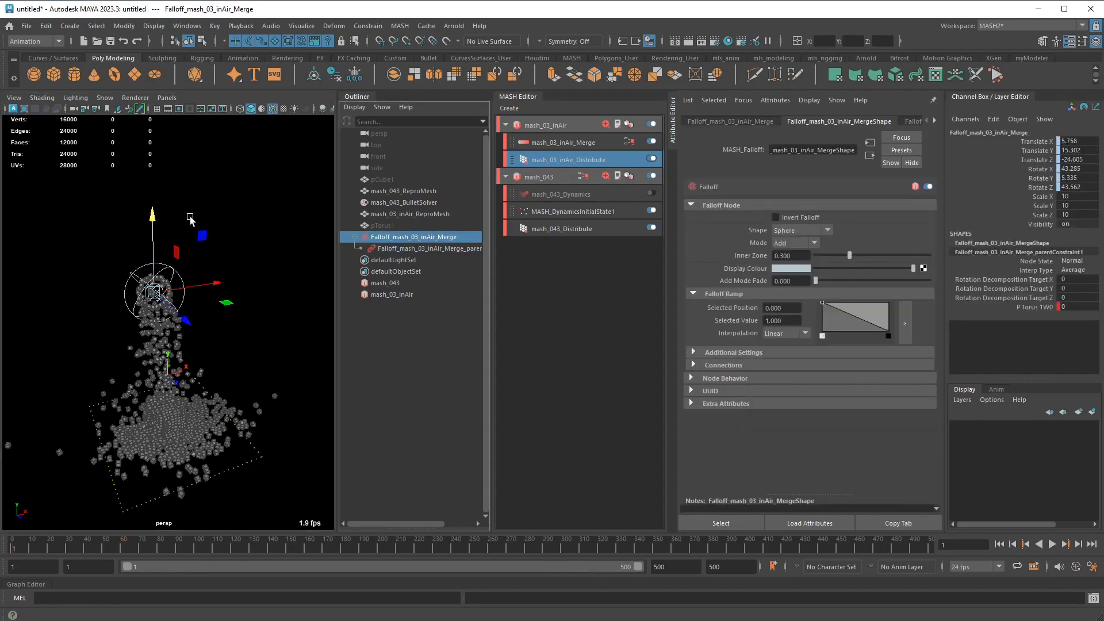
pyautogui.moveTo(156, 229); pyautogui.dragTo(156, 327)
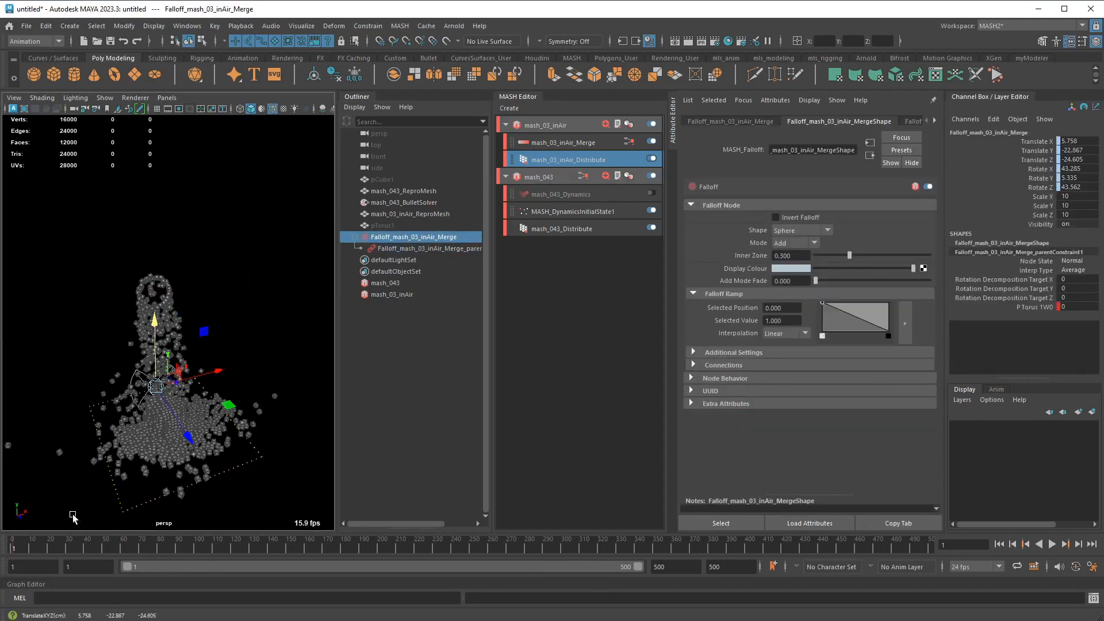
pyautogui.keyDown('alt'); pyautogui.moveTo(185, 365); pyautogui.dragTo(245, 396); pyautogui.keyUp('alt')
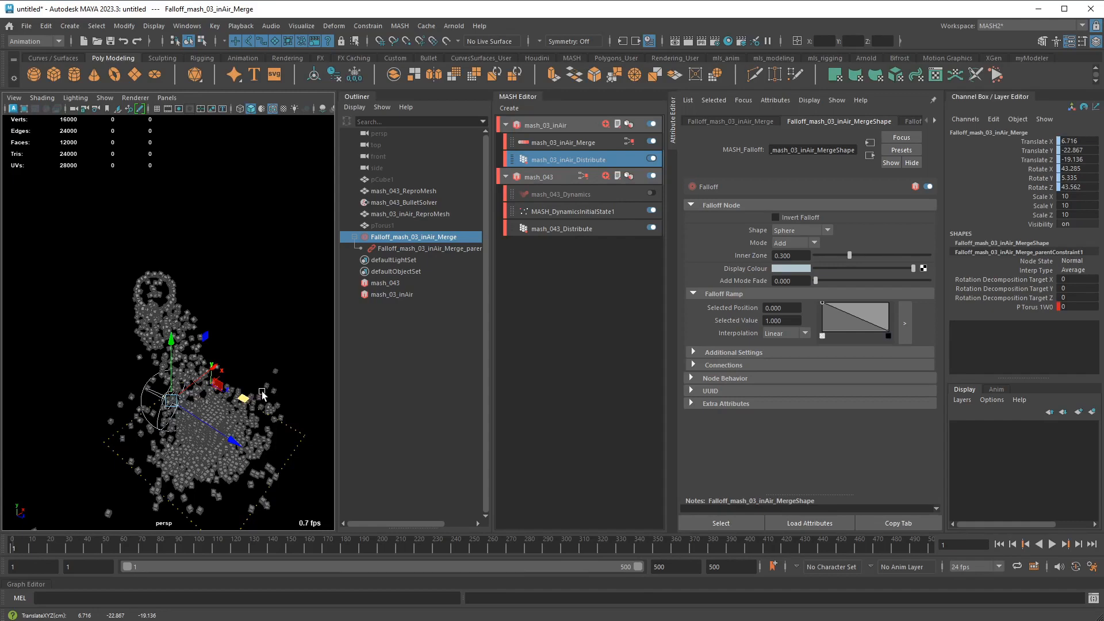
pyautogui.moveTo(264, 407)
pyautogui.keyDown('alt'); pyautogui.mouseDown()
pyautogui.moveTo(255, 398)
pyautogui.moveTo(275, 407)
pyautogui.mouseUp(); pyautogui.keyUp('alt')
pyautogui.press('s')
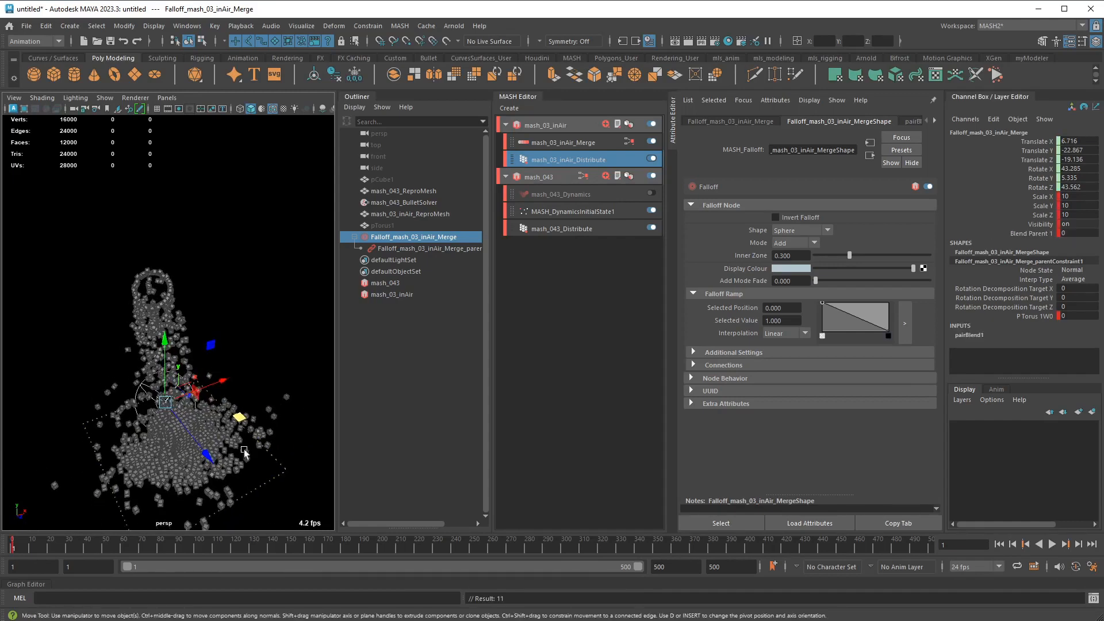
# Check the falloff's motion at frame 64 and play the animation back from frame 1
pyautogui.click(130, 551)
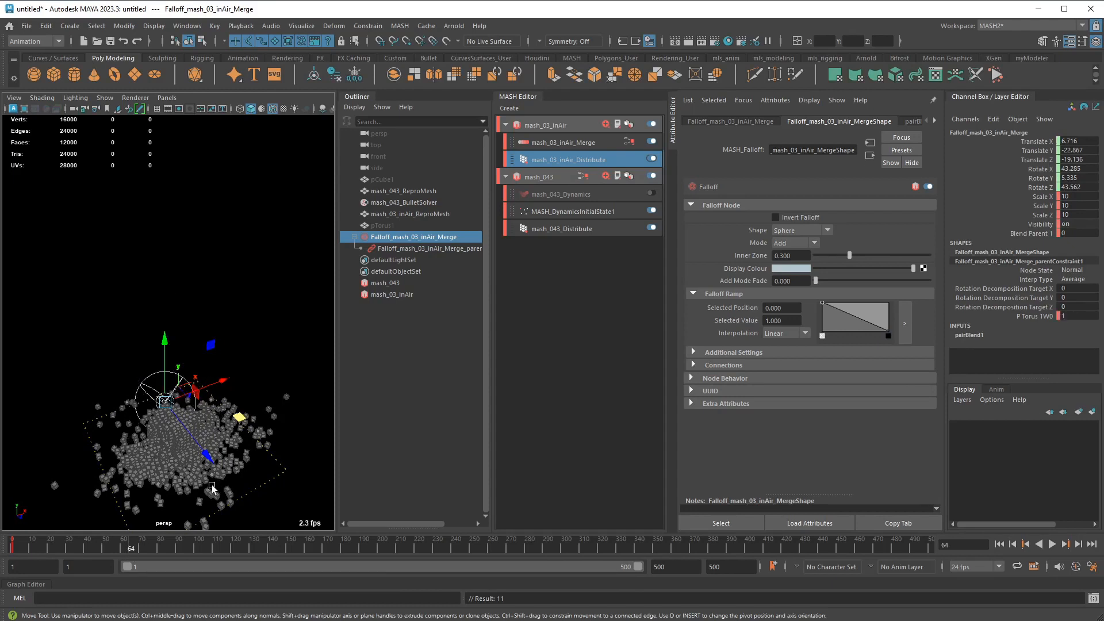
pyautogui.hotkey('alt', 'shift', 'v')
pyautogui.hotkey('alt', 'v')
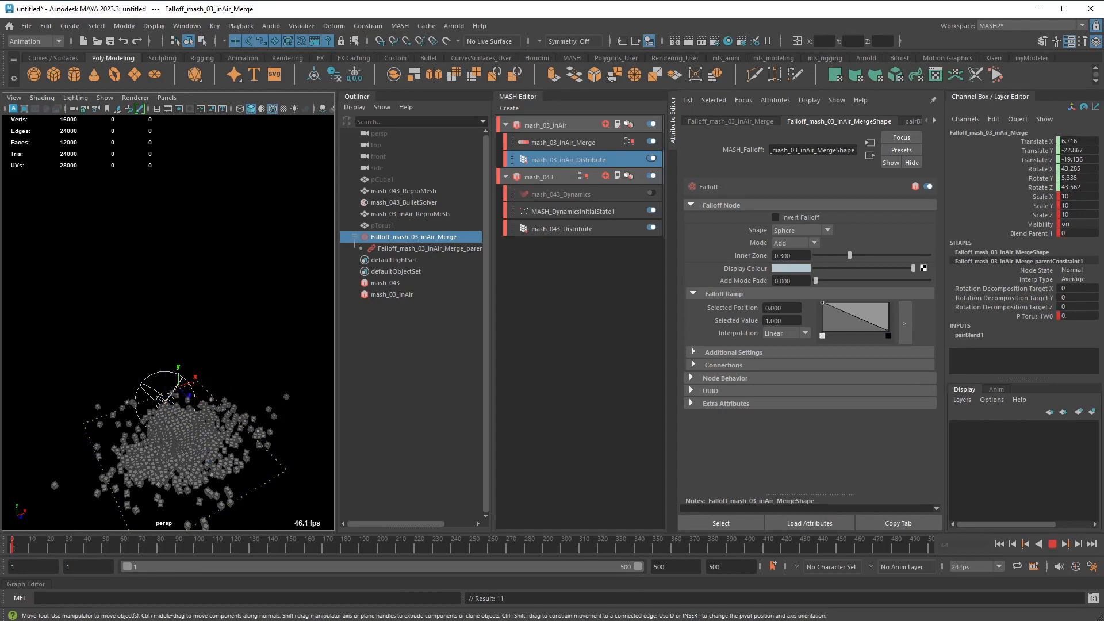
pyautogui.press('Escape')
pyautogui.hotkey('alt', 'v')
pyautogui.press('Escape')
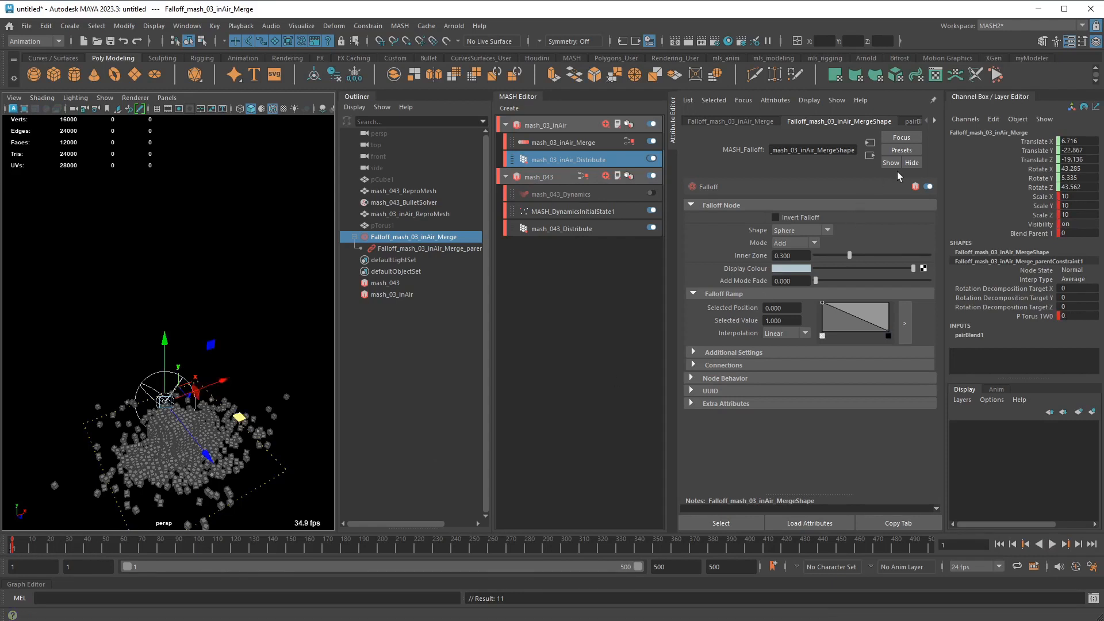
# Undo the key set on the falloff's translate and rotate channels and return to frame 1
pyautogui.moveTo(1037, 142); pyautogui.dragTo(1038, 193)
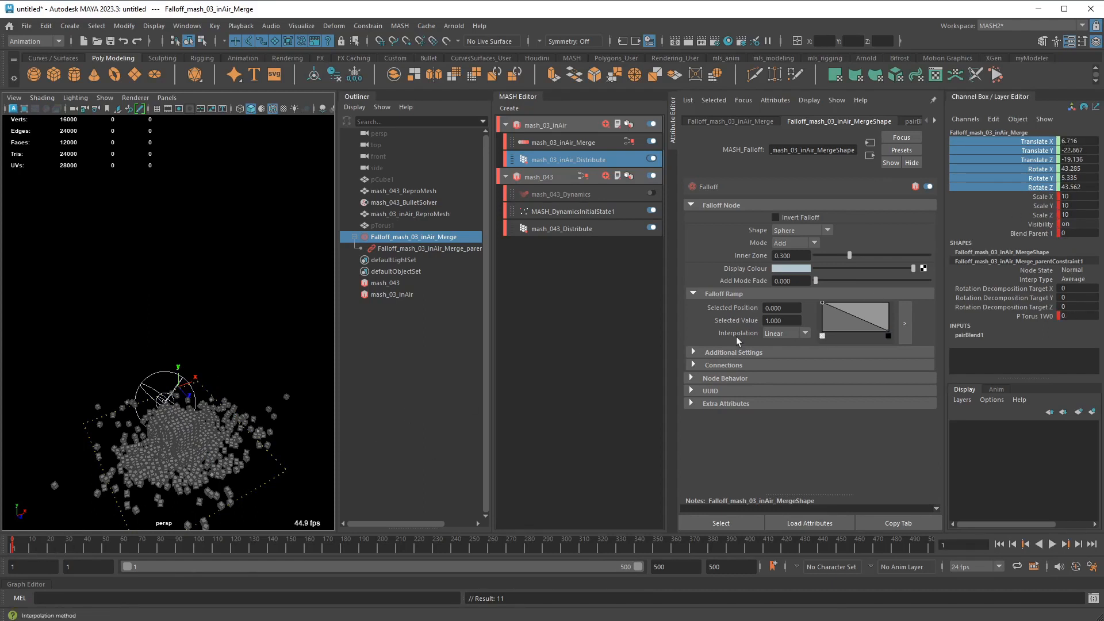
pyautogui.hotkey('ctrl', 'z')
pyautogui.press('w')
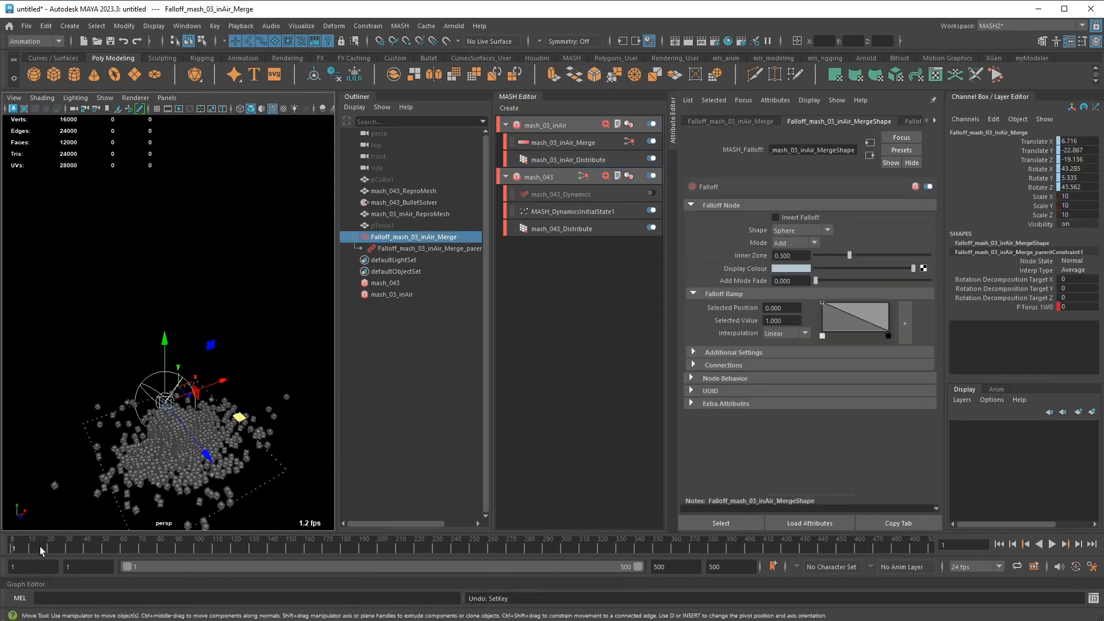
pyautogui.moveTo(40, 551); pyautogui.dragTo(14, 537)
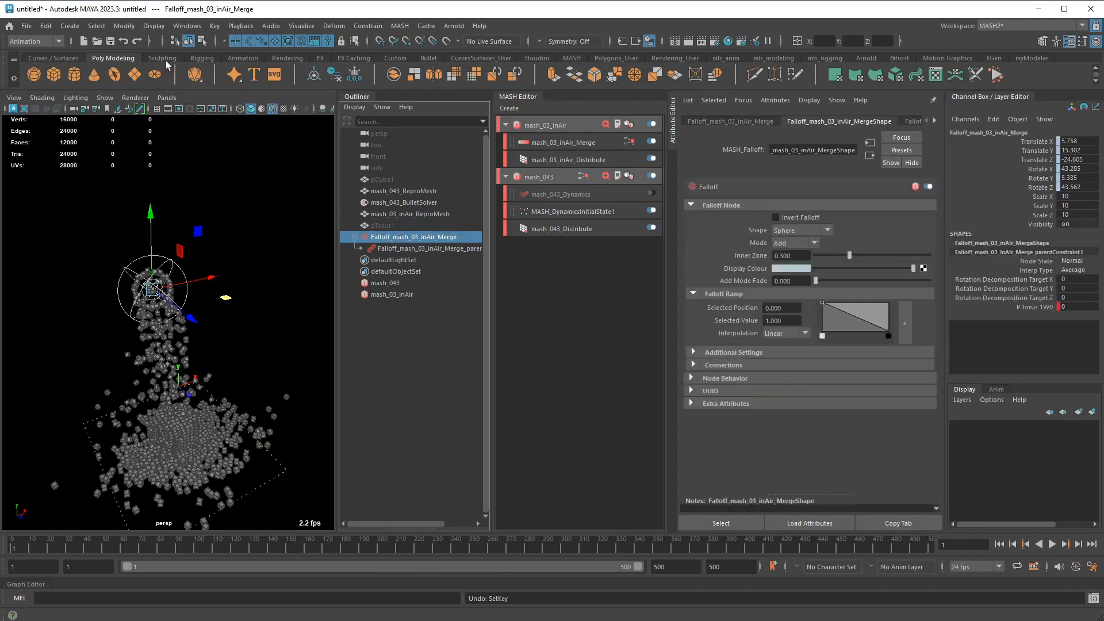
# Create a locator and move it beside the pile of cubes to about Y -19.5, Z -34.9
pyautogui.click(46, 26)
pyautogui.moveTo(64, 30)
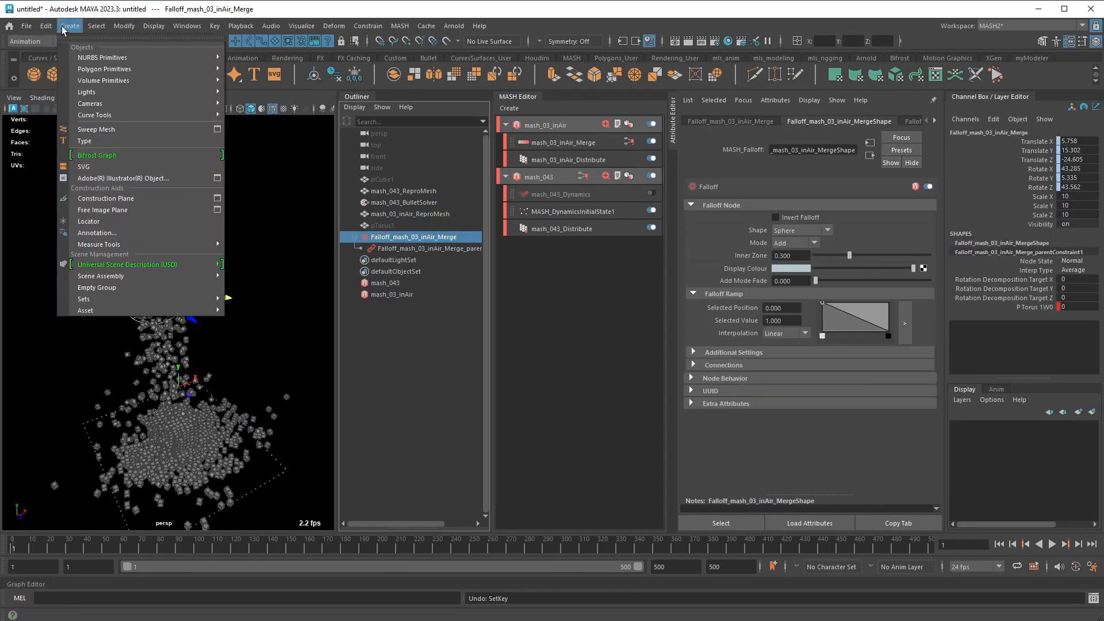
pyautogui.click(88, 222)
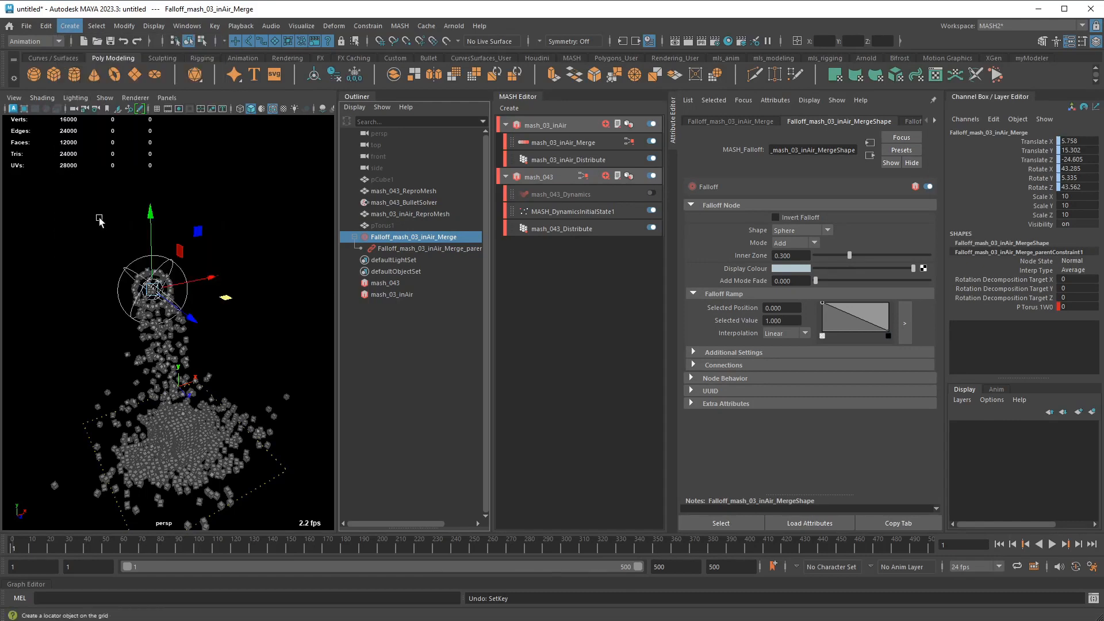
pyautogui.keyDown('alt'); pyautogui.moveTo(158, 389); pyautogui.dragTo(272, 386); pyautogui.keyUp('alt')
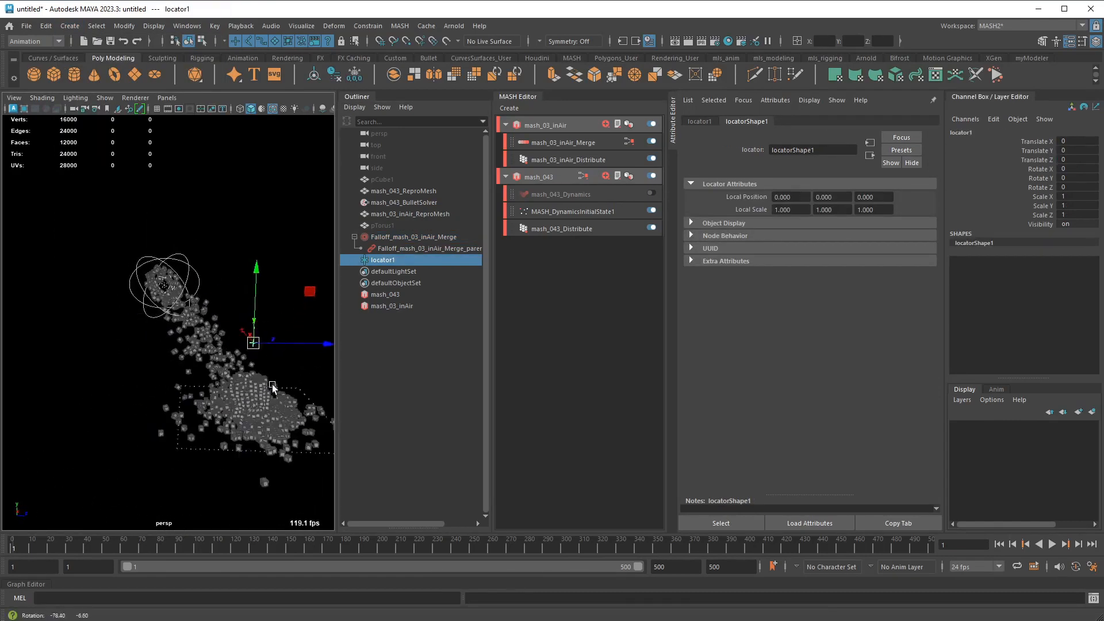
pyautogui.moveTo(306, 297); pyautogui.dragTo(180, 359)
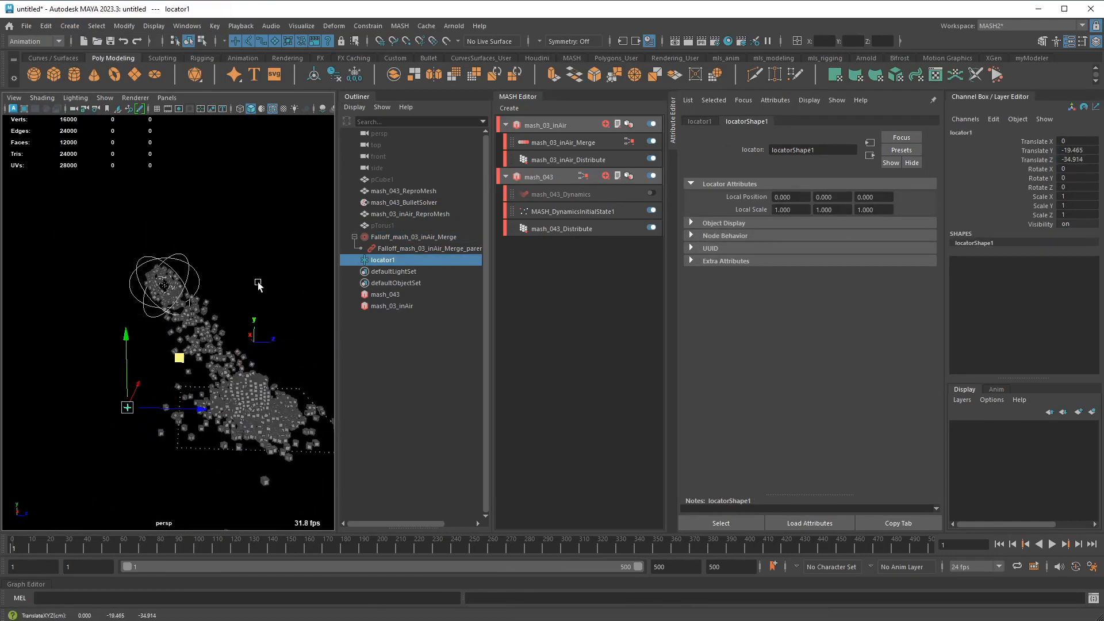
pyautogui.keyDown('alt'); pyautogui.moveTo(257, 282); pyautogui.dragTo(217, 298); pyautogui.keyUp('alt')
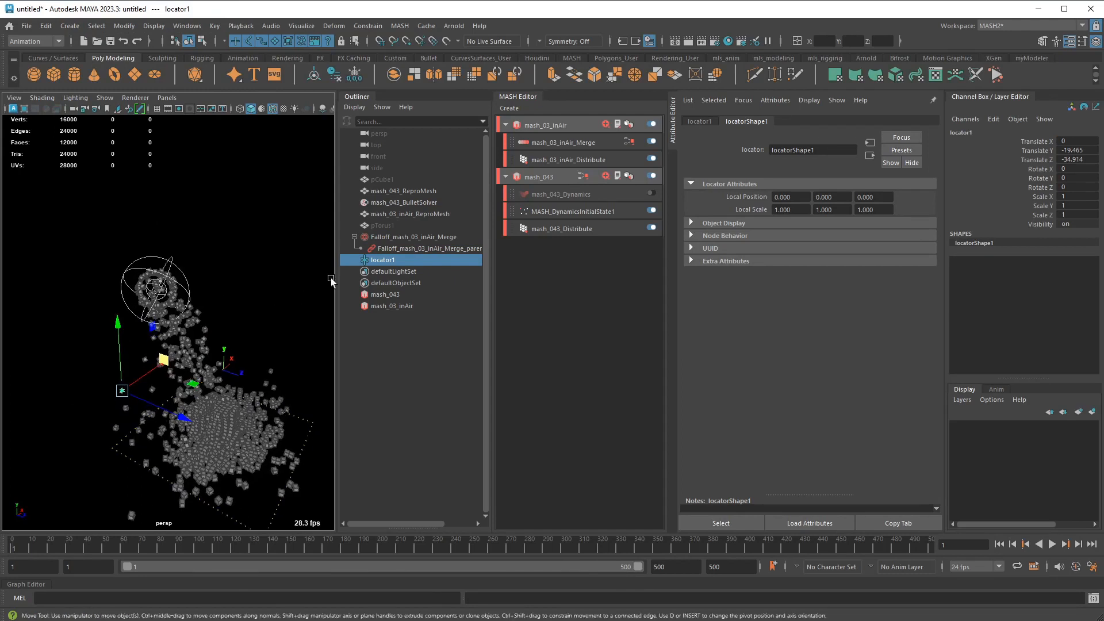
# Parent-constrain Falloff_mash_03_inAir_Merge to locator1 without maintaining the offset, on all translate and rotate axes
pyautogui.keyDown('ctrl'); pyautogui.click(413, 237); pyautogui.keyUp('ctrl')
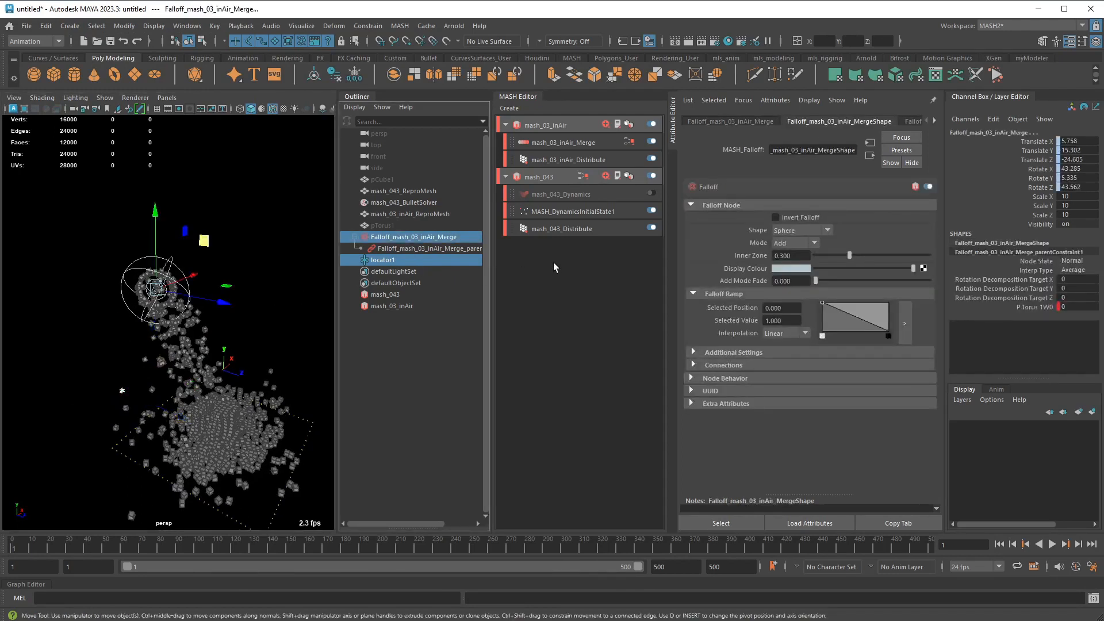
pyautogui.click(368, 26)
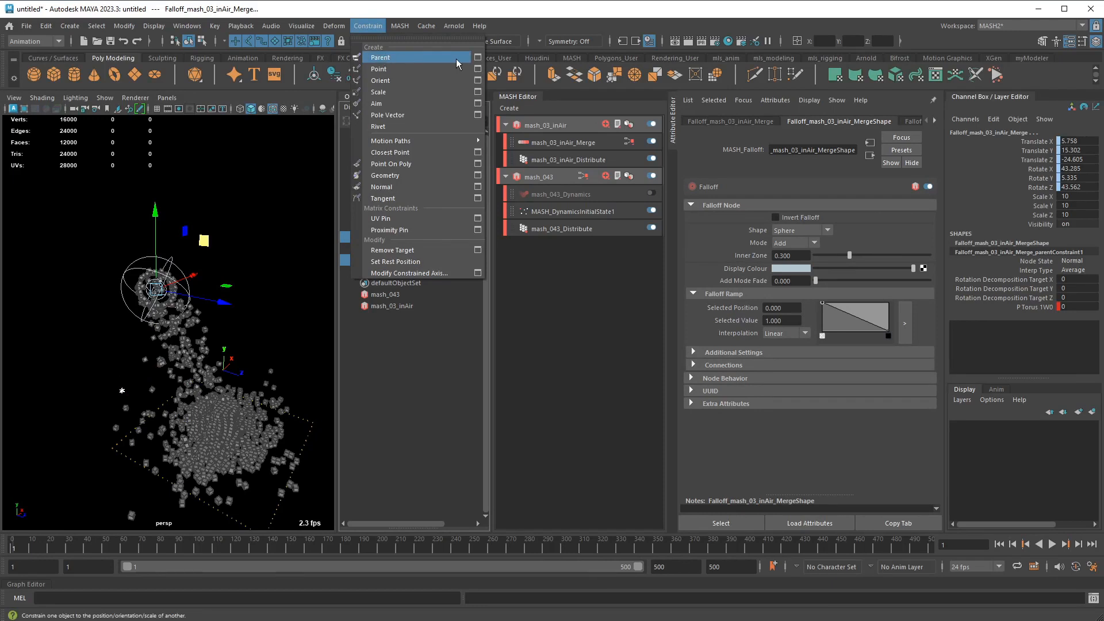
pyautogui.click(477, 57)
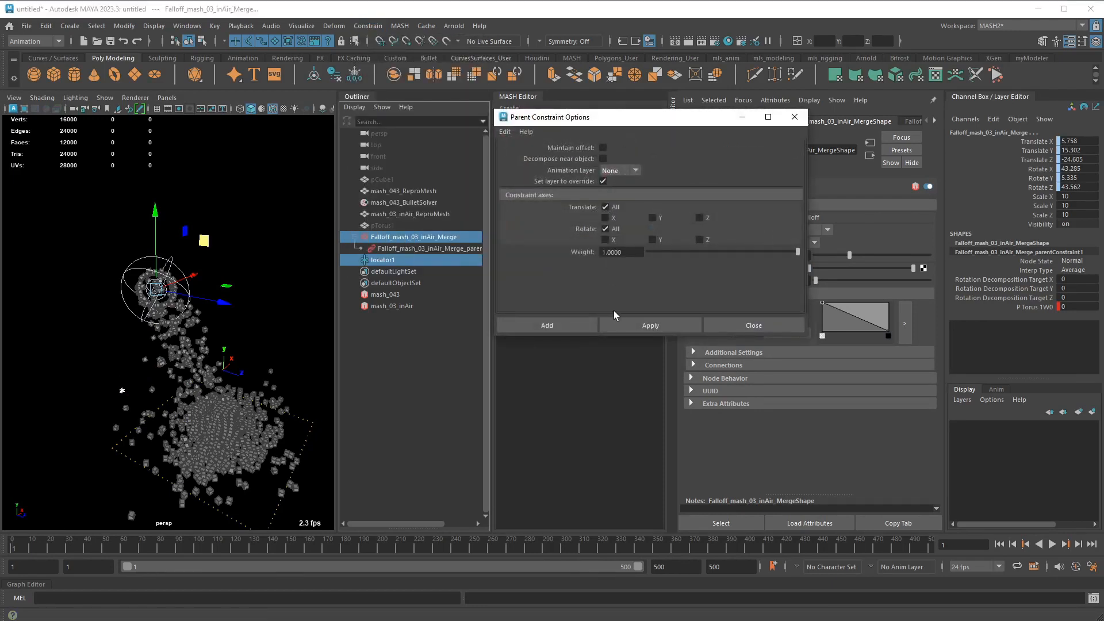
pyautogui.click(650, 326)
pyautogui.click(756, 326)
# On frame 1, key the parent constraint's Locator1W1 weight at 1
pyautogui.click(1070, 316)
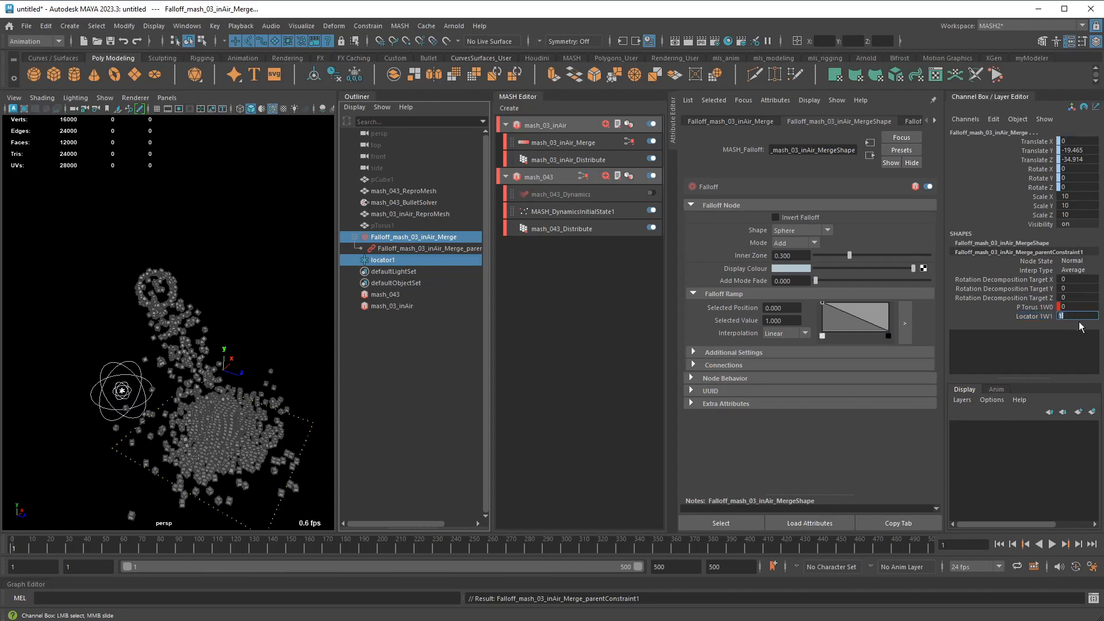
pyautogui.rightClick(1040, 321)
pyautogui.click(1063, 342)
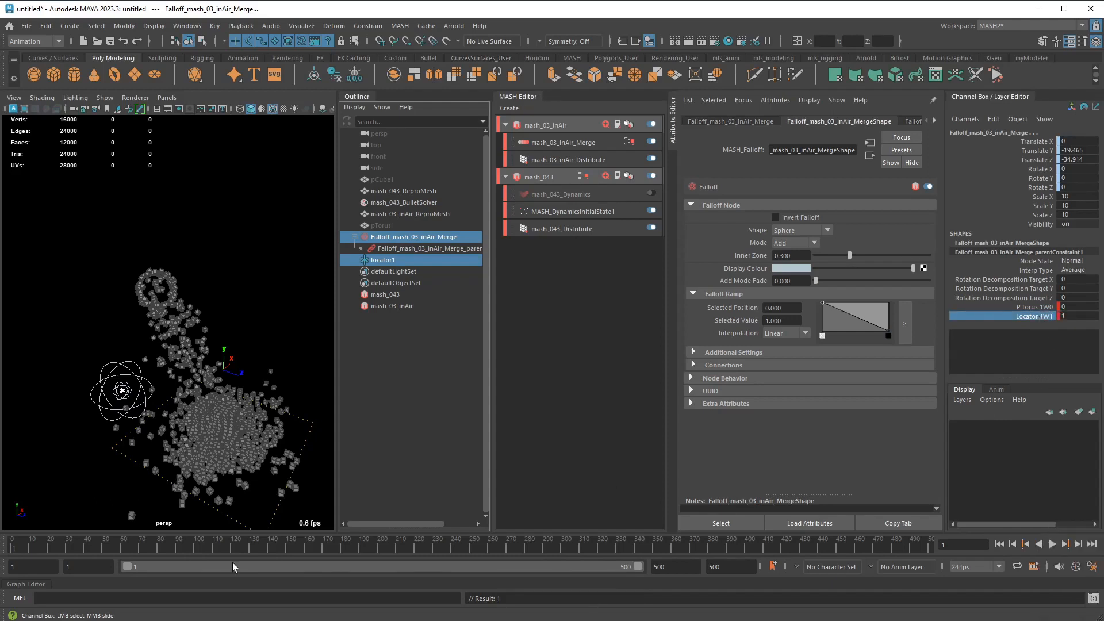
# On frame 62, set the parent constraint's Locator1W1 weight to 0 and key it
pyautogui.moveTo(53, 544); pyautogui.dragTo(133, 547)
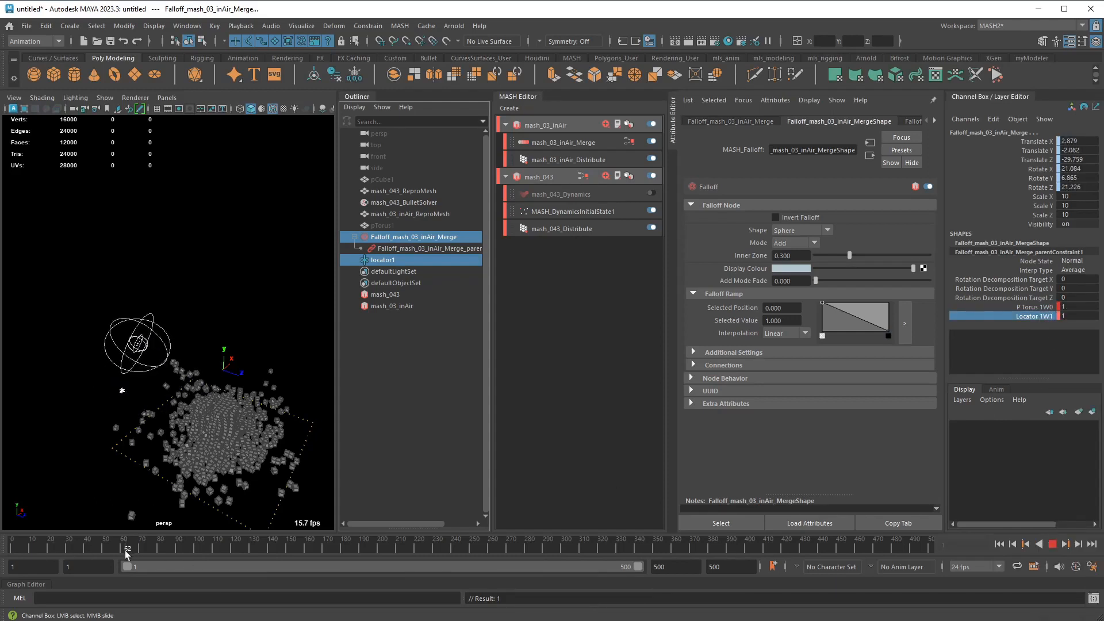
pyautogui.click(1071, 316)
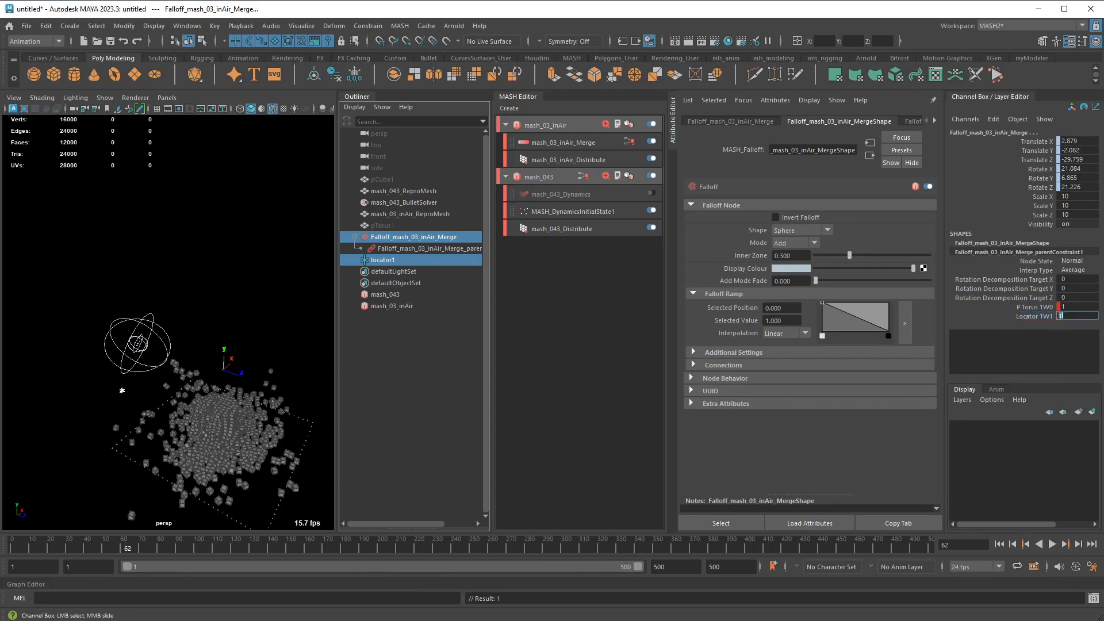
pyautogui.write('0')
pyautogui.press('Return')
pyautogui.rightClick(1039, 320)
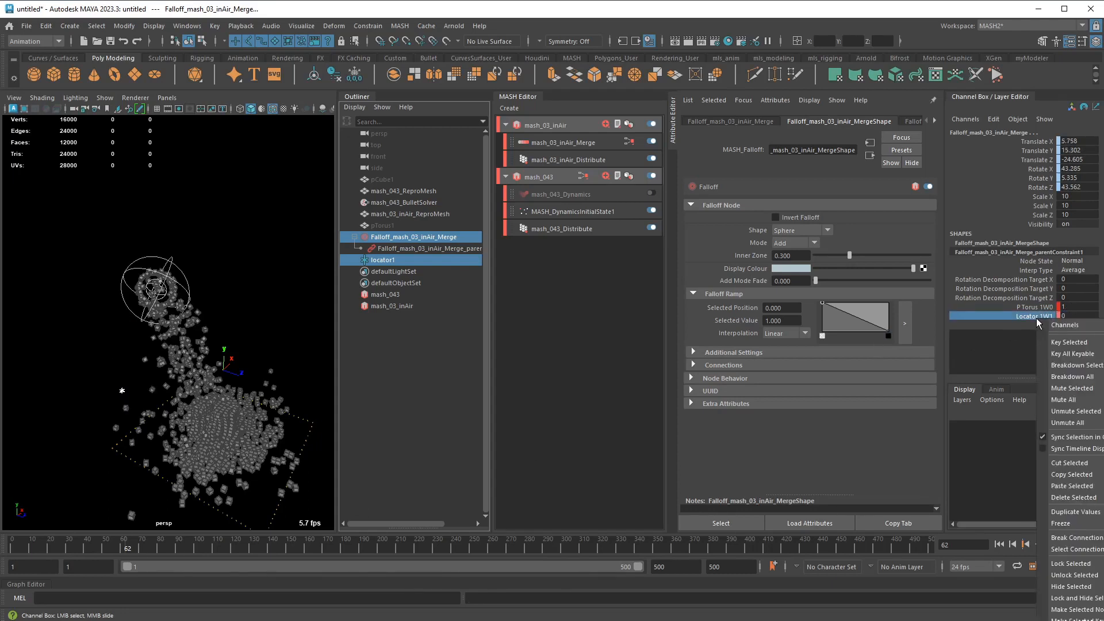
pyautogui.click(1070, 344)
# Shorten the playback range to end at frame 135 and scrub to frame 55 to check the falloff's motion
pyautogui.moveTo(136, 544); pyautogui.dragTo(105, 545)
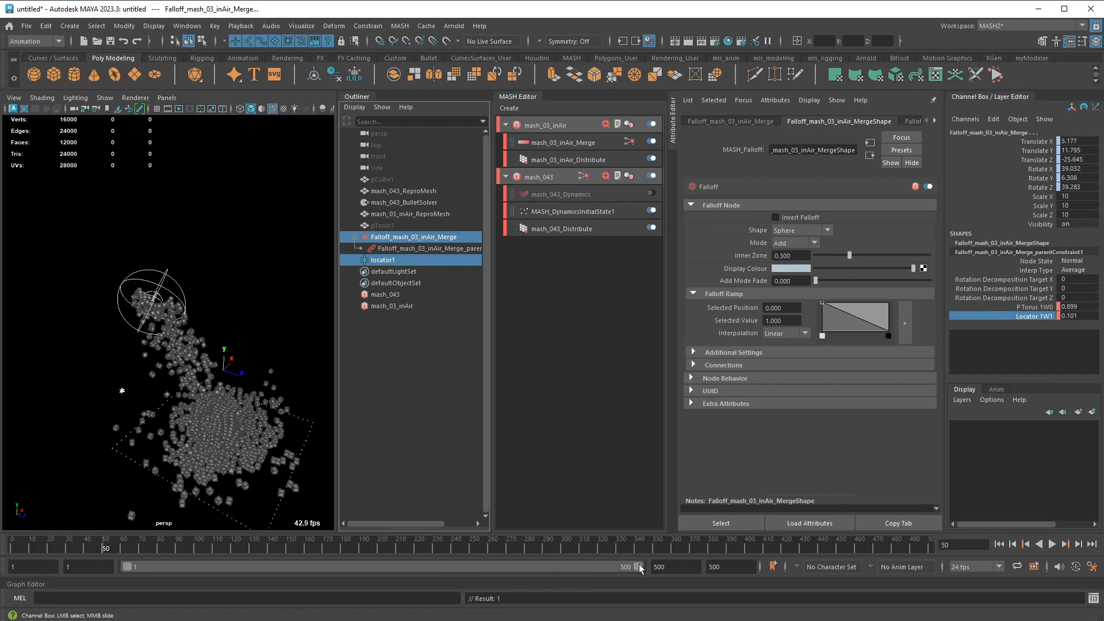
pyautogui.moveTo(638, 567); pyautogui.dragTo(268, 568)
pyautogui.moveTo(334, 548); pyautogui.dragTo(389, 539)
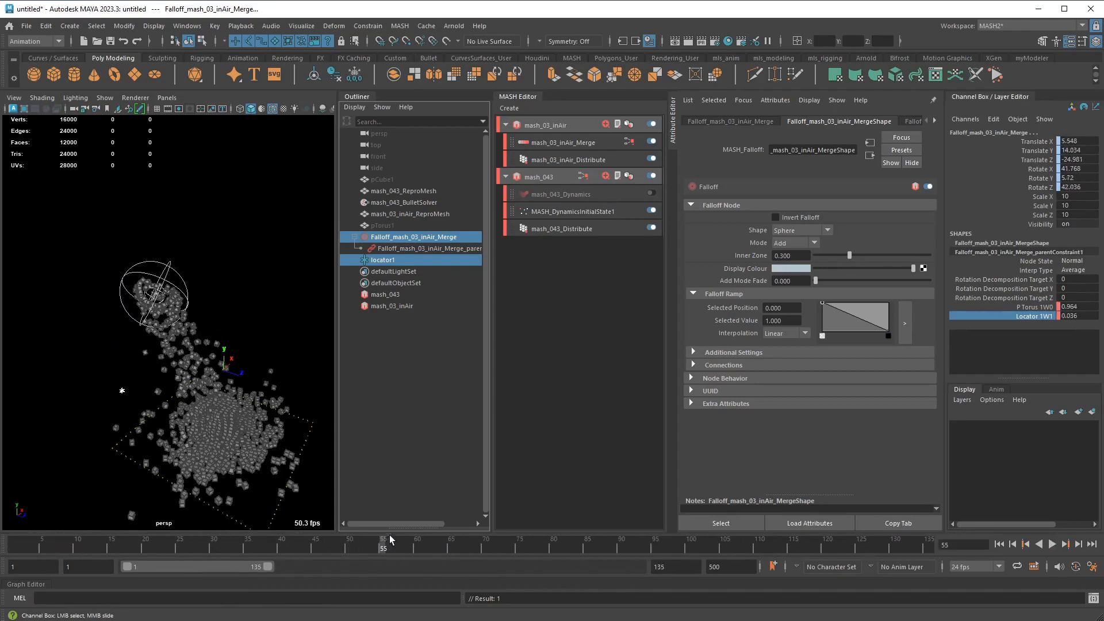
# Scale the falloff uniformly to about 23.5 so that it encloses the torus
pyautogui.click(428, 237)
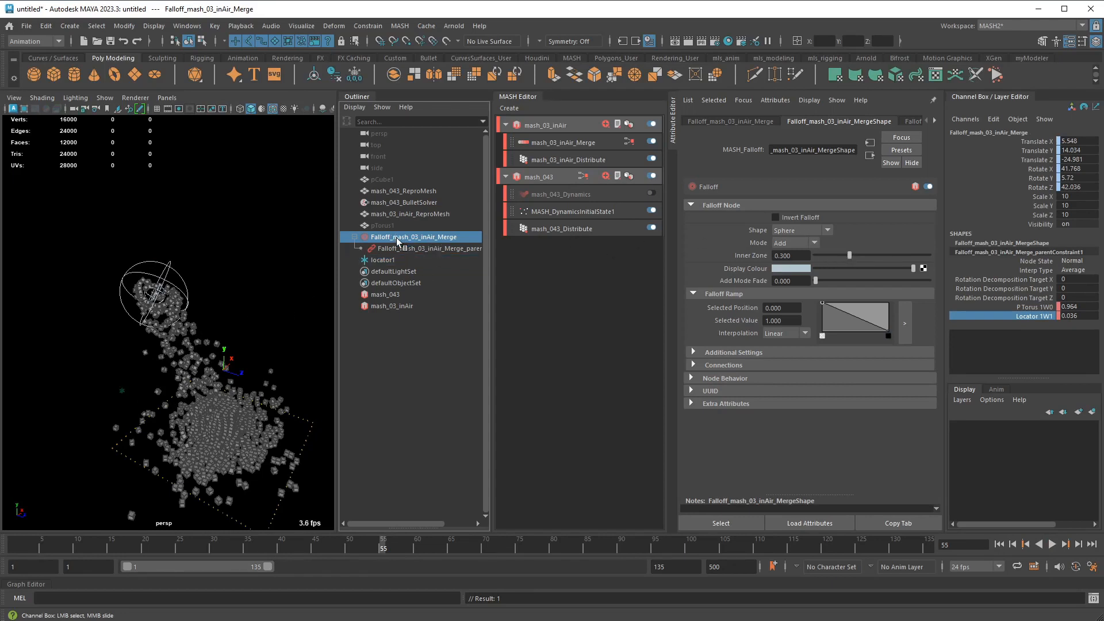
pyautogui.moveTo(1033, 197); pyautogui.dragTo(1039, 216)
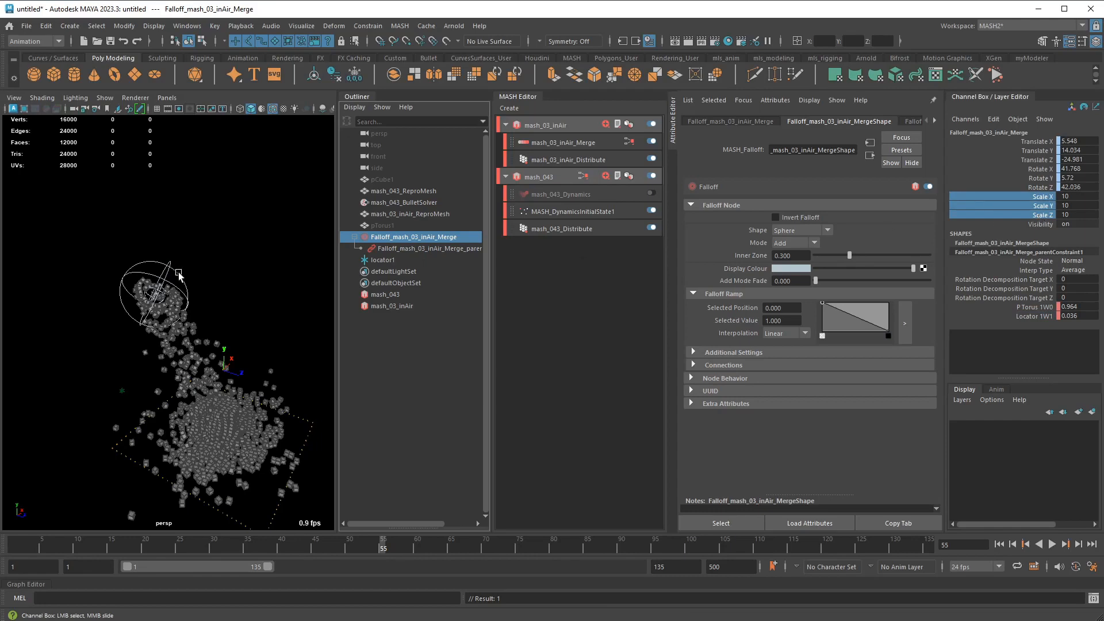
pyautogui.press('r')
pyautogui.moveTo(154, 292); pyautogui.dragTo(286, 277)
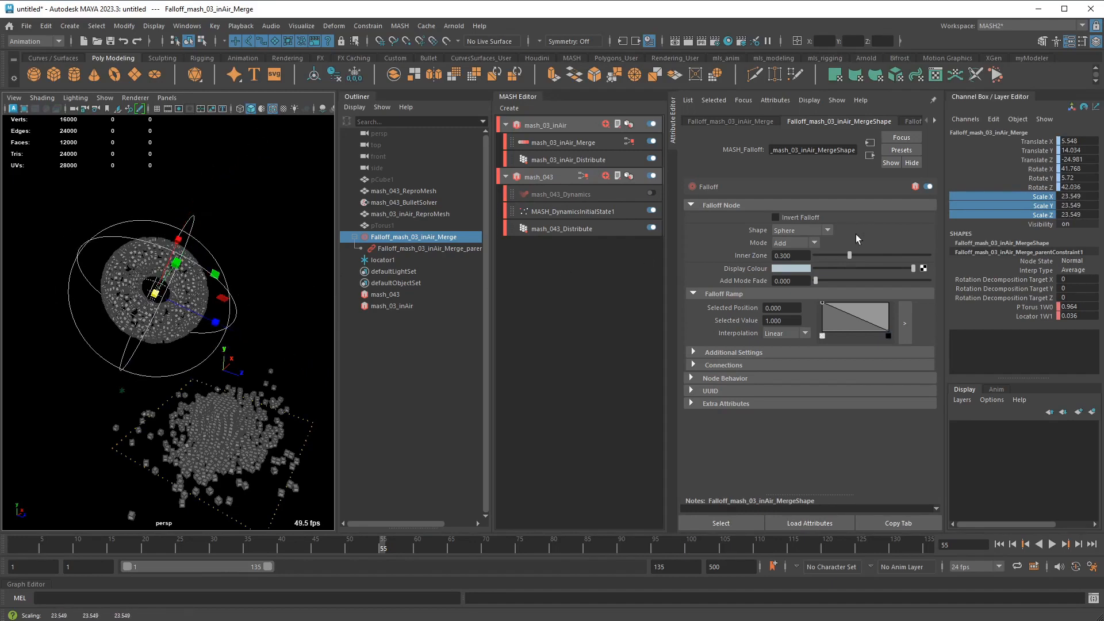
# Play the animation to frame 69, enlarge the falloff uniformly to a scale of about 27.9, and replay it
pyautogui.click(146, 549)
pyautogui.hotkey('alt', 'v')
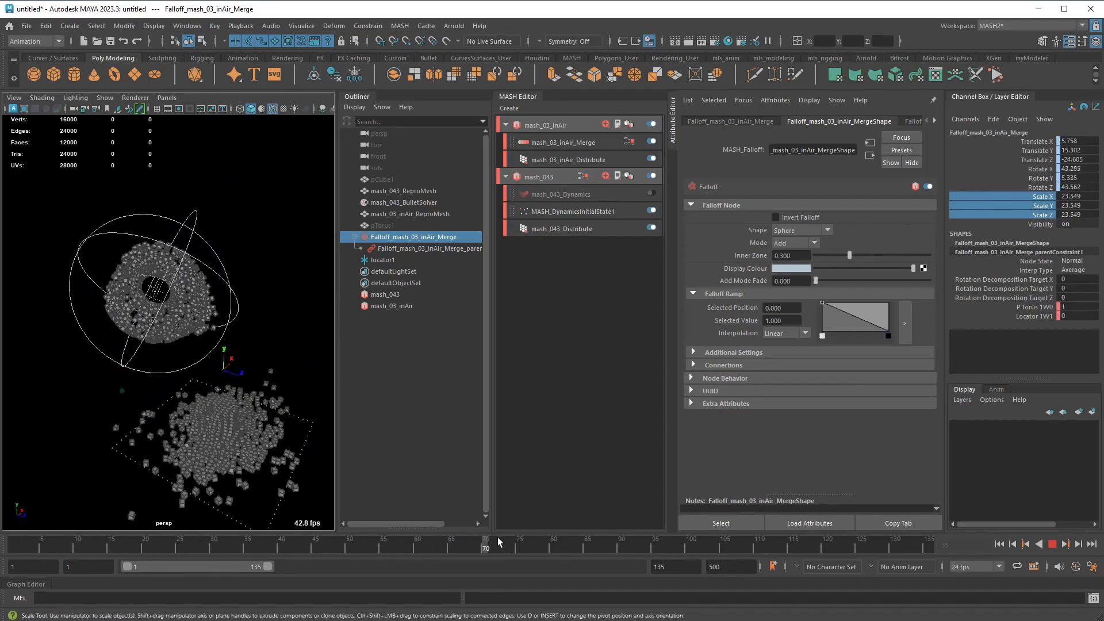
pyautogui.click(479, 547)
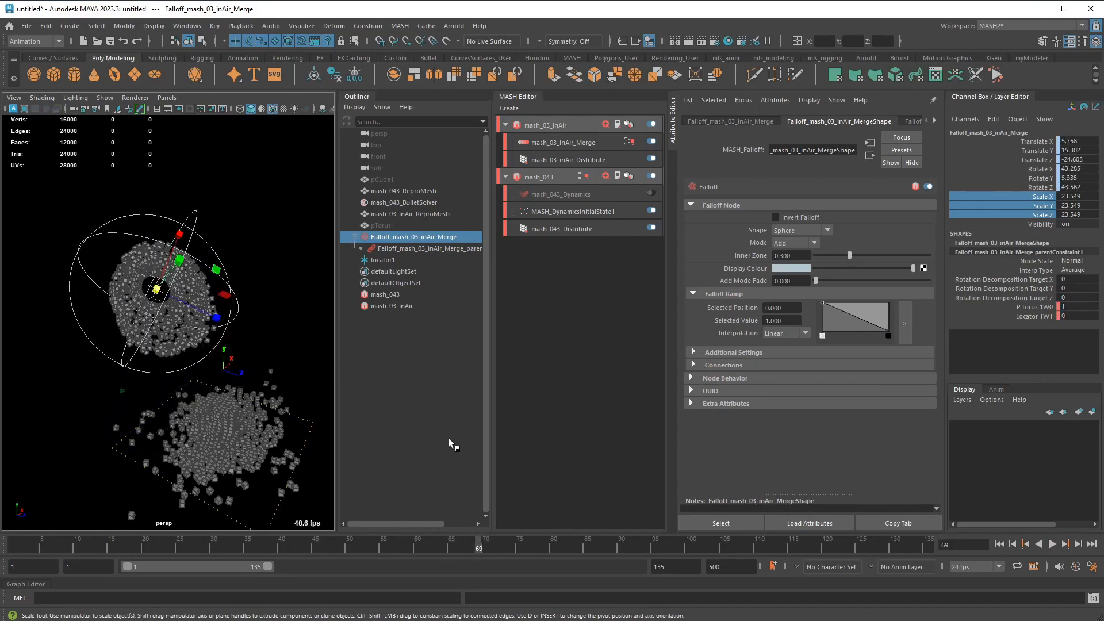
pyautogui.moveTo(158, 289)
pyautogui.mouseDown()
pyautogui.moveTo(201, 312)
pyautogui.moveTo(266, 316)
pyautogui.moveTo(203, 327)
pyautogui.mouseUp()
pyautogui.hotkey('alt', 'v')
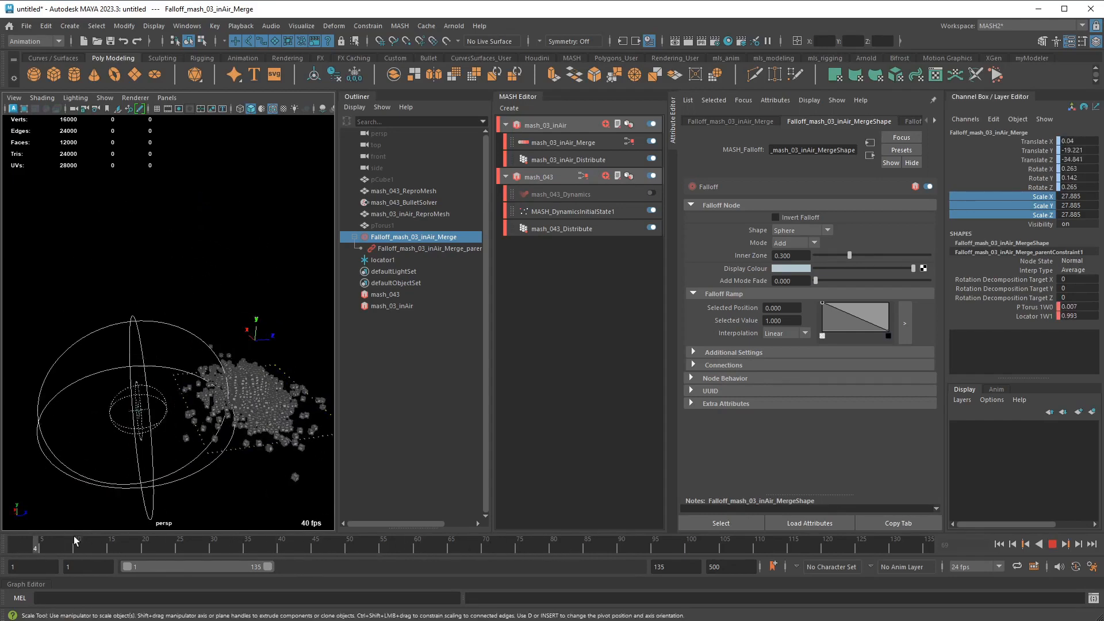
pyautogui.hotkey('alt', 'v')
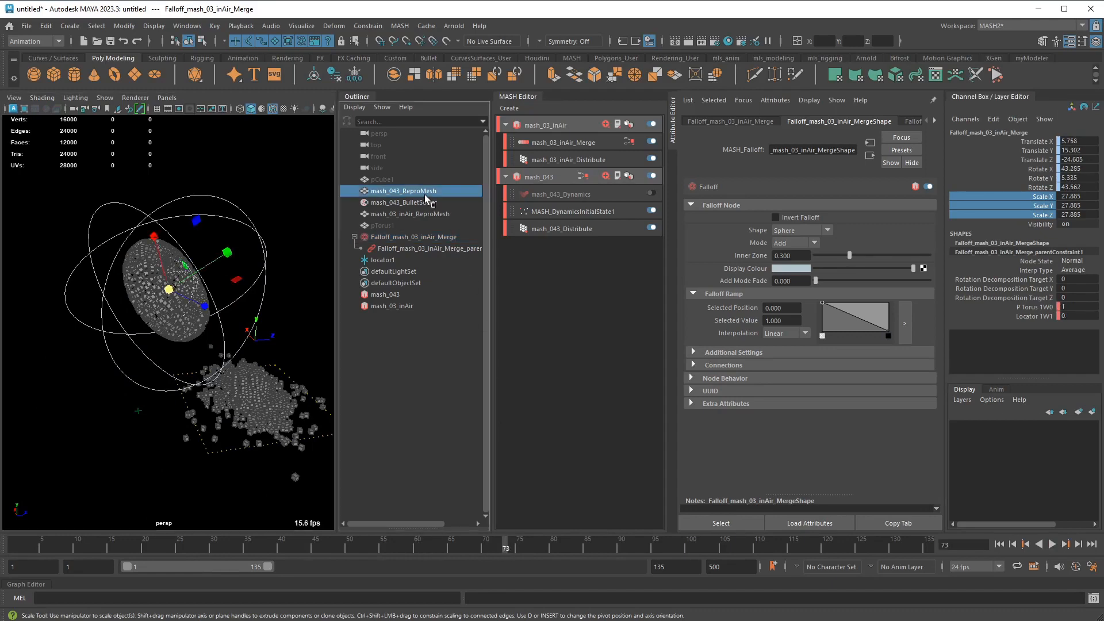
# Hide mash_043_ReproMesh and play the animation from frame 1 to check the cubes' transition into the torus
pyautogui.click(424, 194)
pyautogui.hotkey('ctrl', 'h')
pyautogui.keyDown('alt'); pyautogui.moveTo(233, 379); pyautogui.dragTo(184, 411); pyautogui.keyUp('alt')
pyautogui.click(15, 548)
pyautogui.keyDown('alt'); pyautogui.moveTo(184, 411); pyautogui.dragTo(239, 435, button='right'); pyautogui.keyUp('alt')
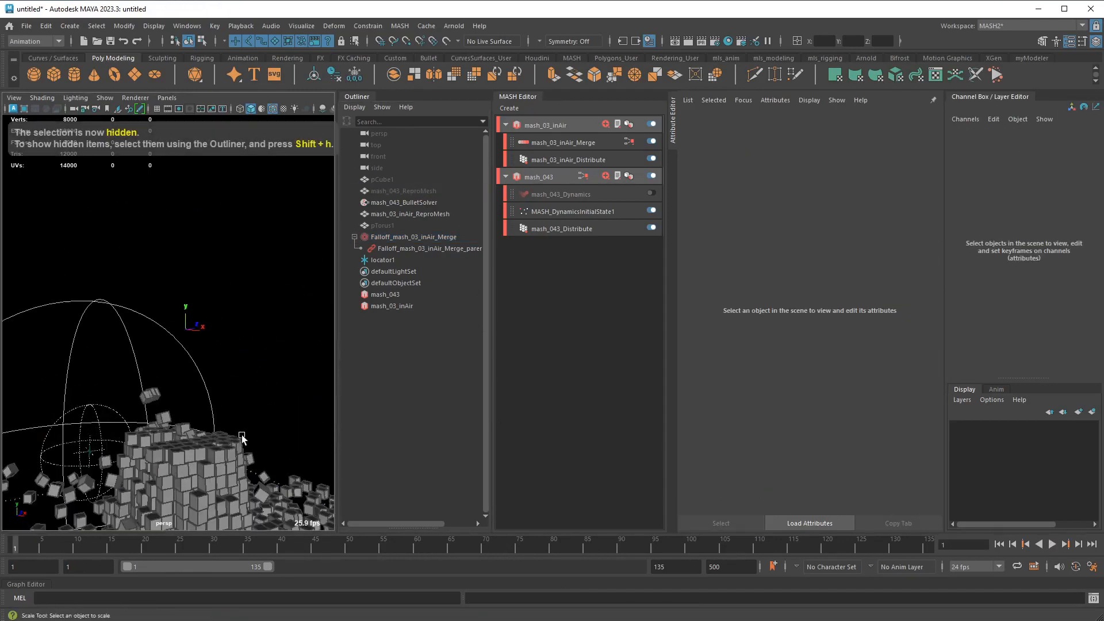
pyautogui.keyDown('alt'); pyautogui.moveTo(239, 435); pyautogui.dragTo(245, 345, button='middle'); pyautogui.keyUp('alt')
pyautogui.keyDown('alt'); pyautogui.moveTo(245, 344); pyautogui.dragTo(300, 320, button='right'); pyautogui.keyUp('alt')
pyautogui.hotkey('alt', 'v')
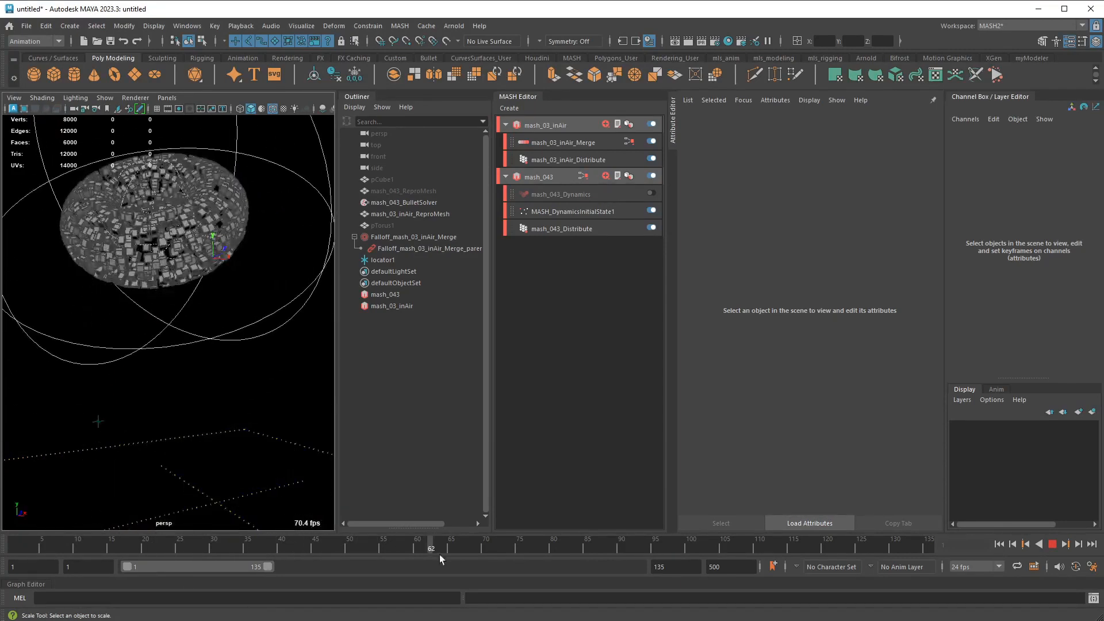
pyautogui.hotkey('alt', 'v')
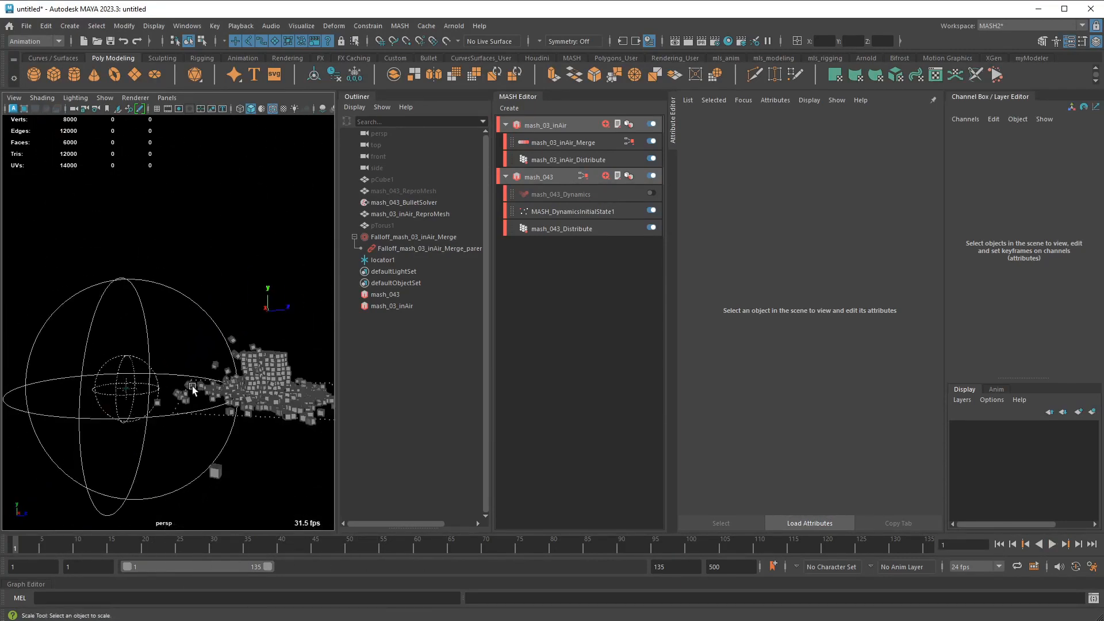
# On frame 1, move locator1 farther from the pile along Z to about -57 so the falloff clears the cubes
pyautogui.click(388, 261)
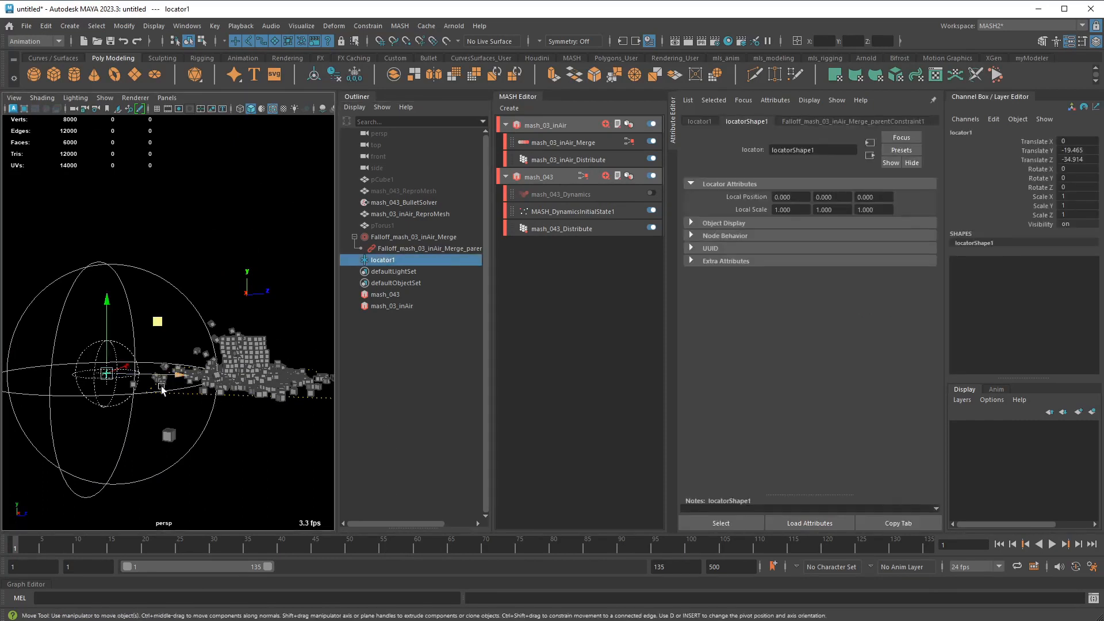
pyautogui.moveTo(156, 386); pyautogui.dragTo(129, 384)
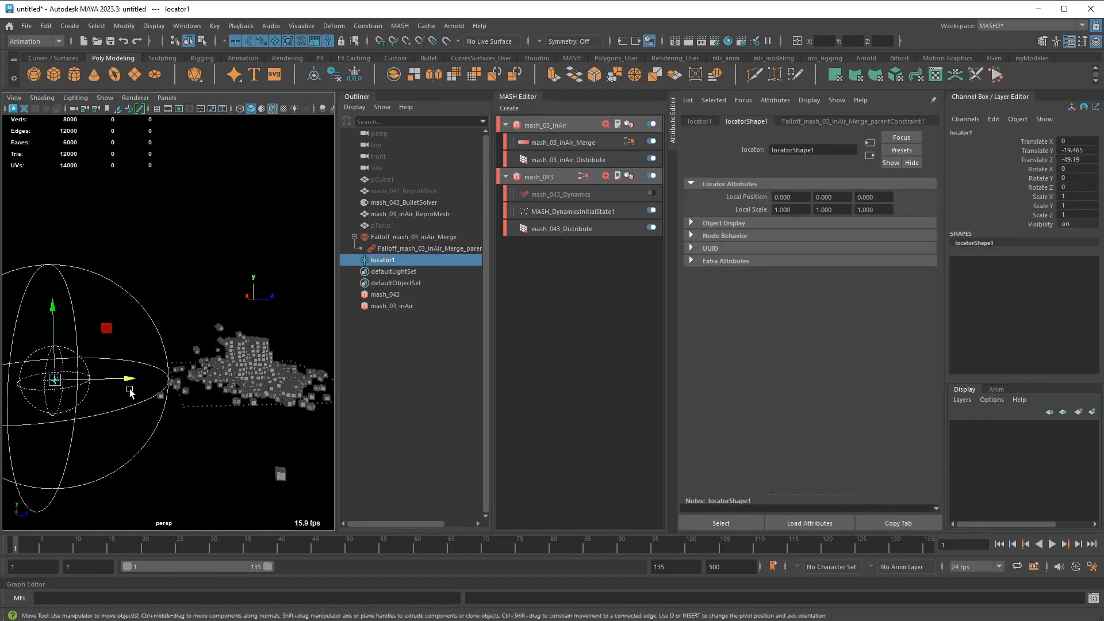
pyautogui.click(130, 383)
pyautogui.click(391, 261)
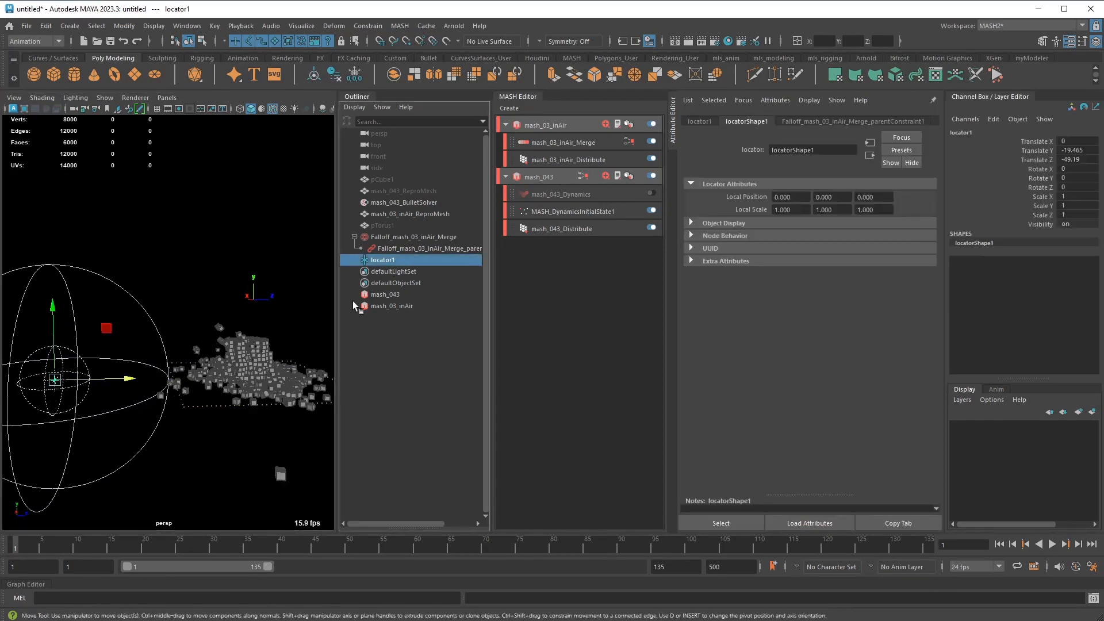
pyautogui.moveTo(131, 381); pyautogui.dragTo(100, 389)
# Play the animation to check the cubes' transition, and inspect the finished torus at frame 66 from several angles
pyautogui.hotkey('alt', 'v')
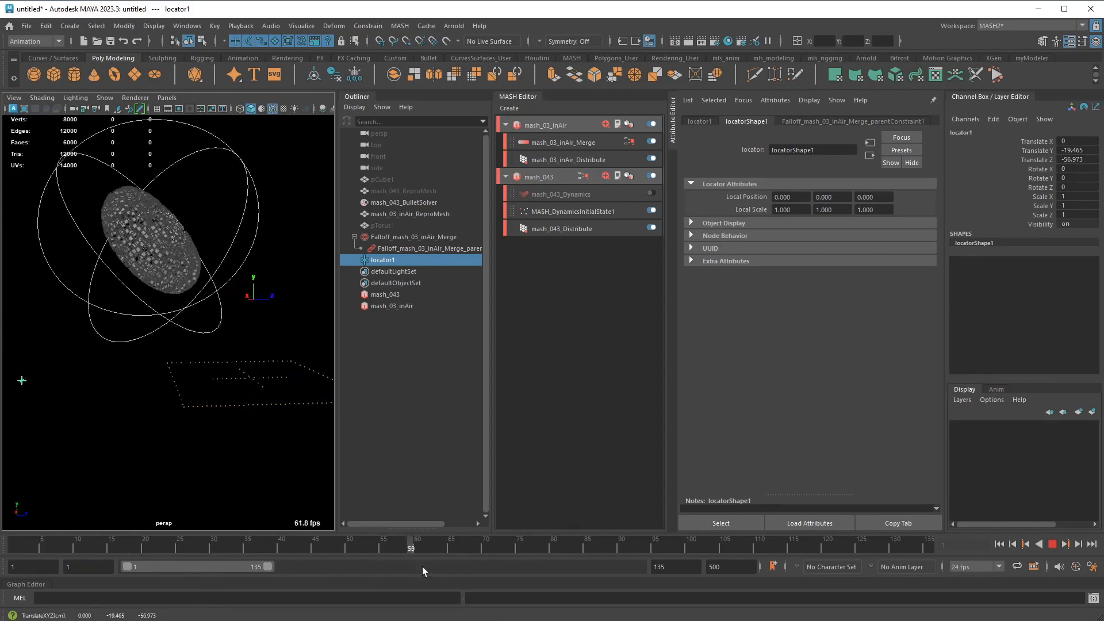
pyautogui.hotkey('alt', 'v')
pyautogui.keyDown('alt'); pyautogui.moveTo(279, 397); pyautogui.dragTo(277, 422); pyautogui.keyUp('alt')
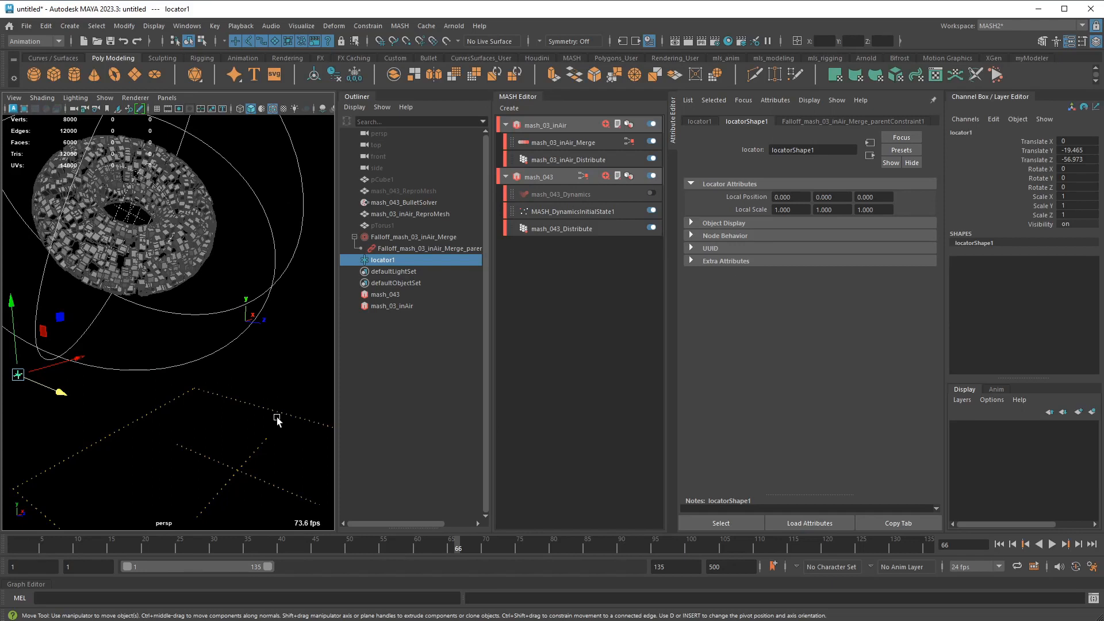
pyautogui.click(560, 379)
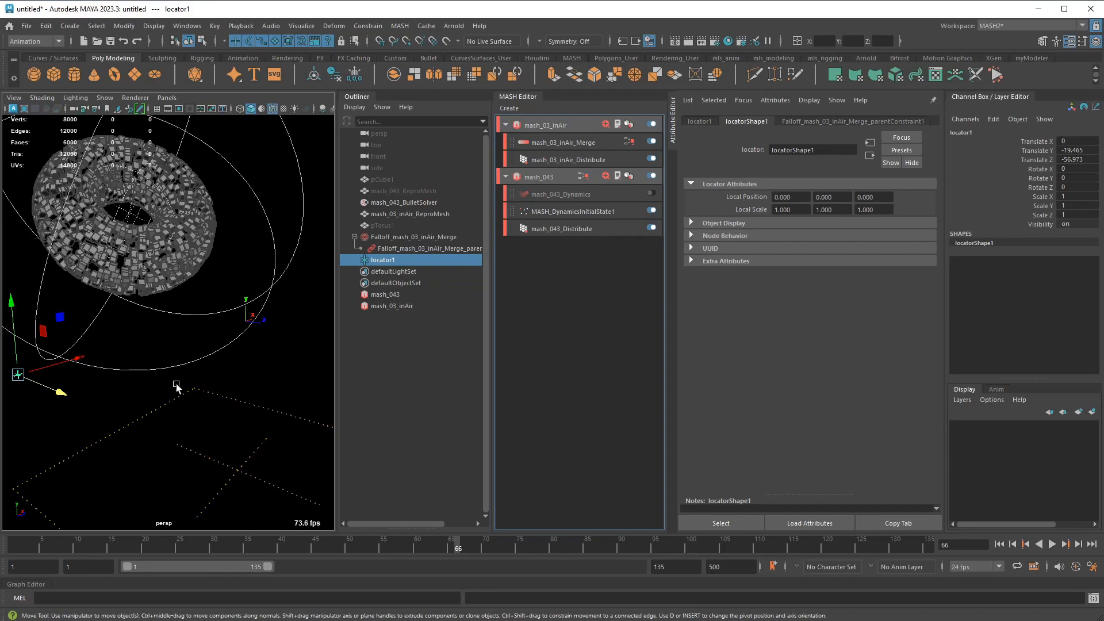
pyautogui.keyDown('alt'); pyautogui.moveTo(176, 386); pyautogui.dragTo(267, 387); pyautogui.keyUp('alt')
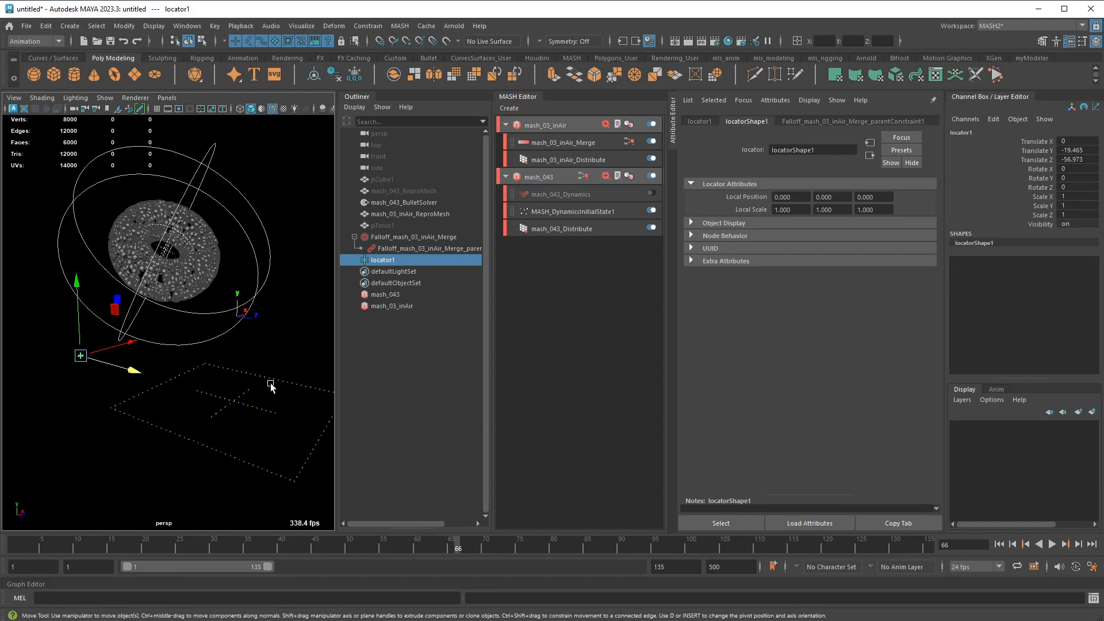
# Switch to the browser, mute the MASH tutorial video and review the Merge node setup around 16:53 before returning to Maya
pyautogui.hotkey('alt', 'Tab')
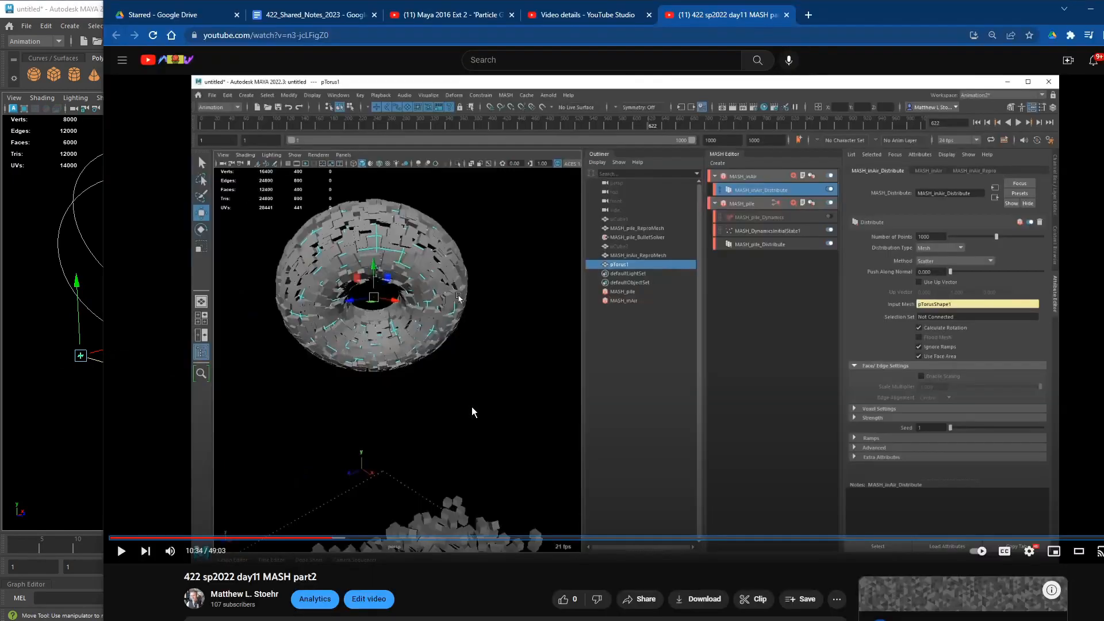
pyautogui.moveTo(342, 541); pyautogui.dragTo(465, 539)
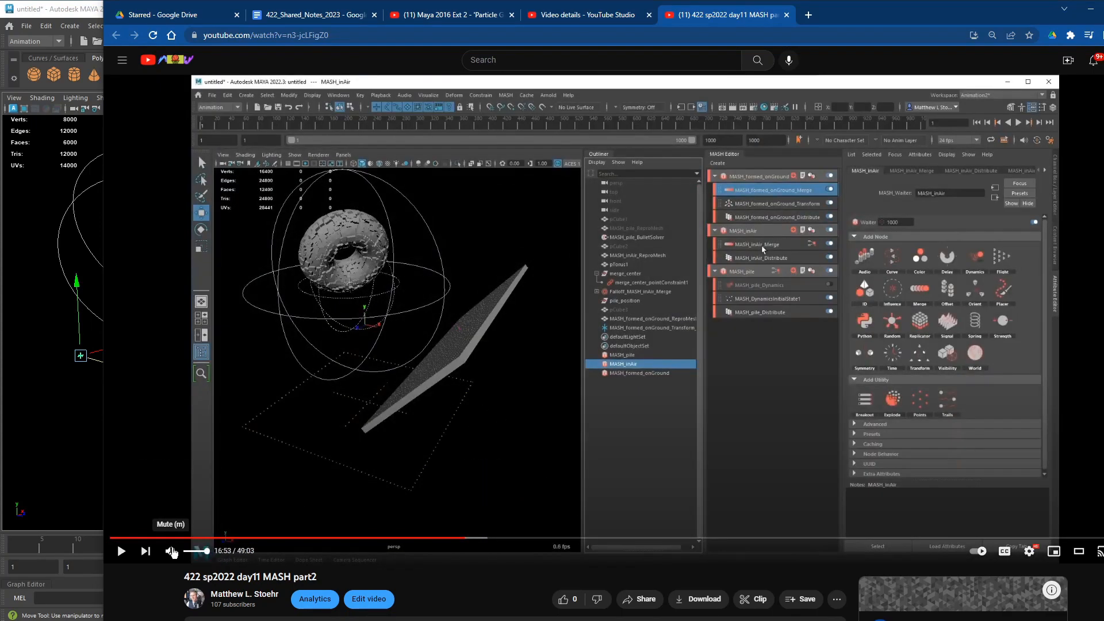
pyautogui.click(170, 551)
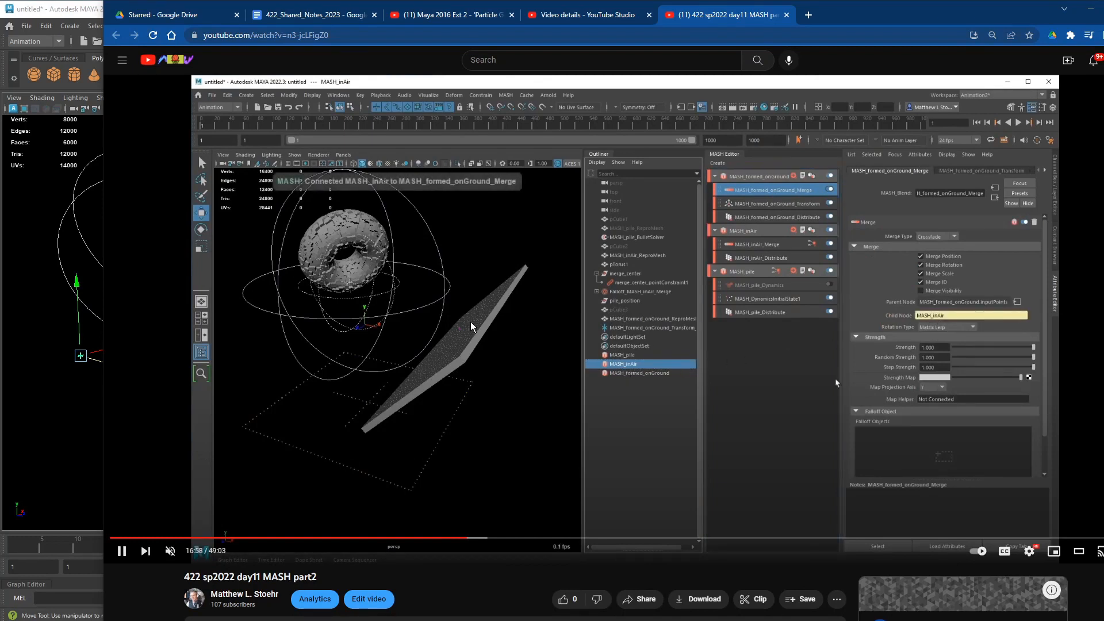
pyautogui.click(121, 551)
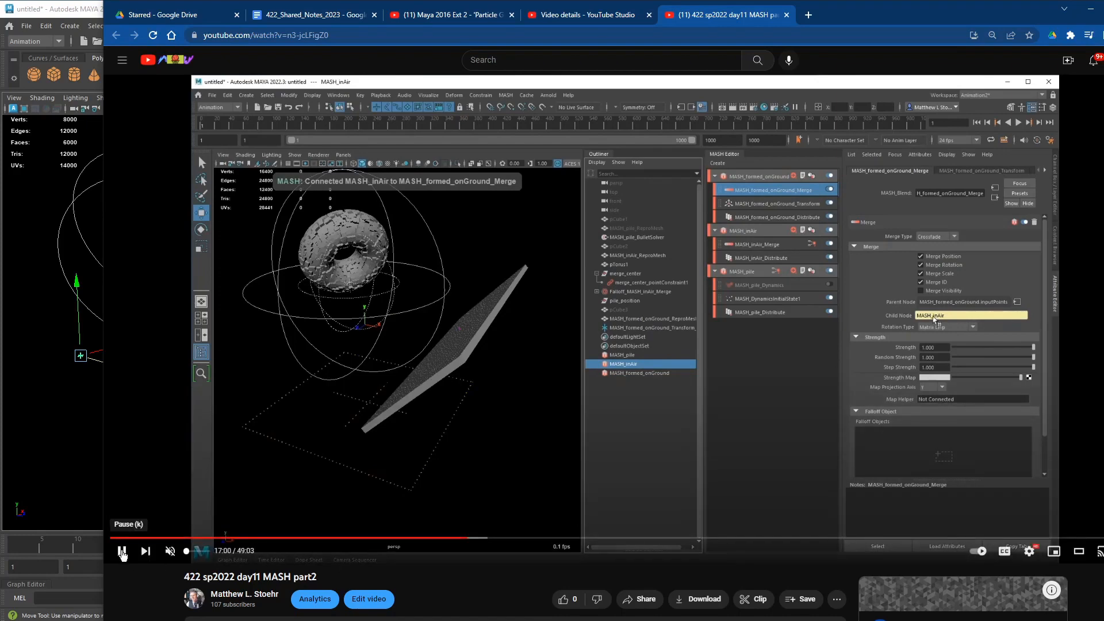
pyautogui.hotkey('alt', 'Tab')
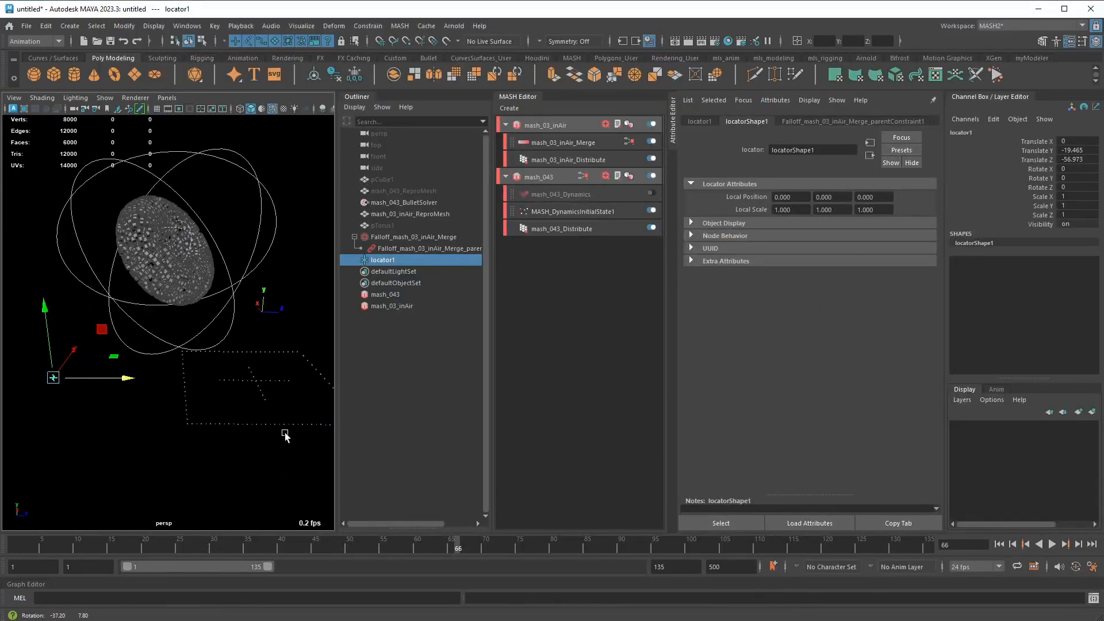
# Create a MASH network named mash_03_plane from pCube1
pyautogui.keyDown('alt'); pyautogui.moveTo(288, 414); pyautogui.dragTo(269, 435, button='middle'); pyautogui.keyUp('alt')
pyautogui.click(577, 125)
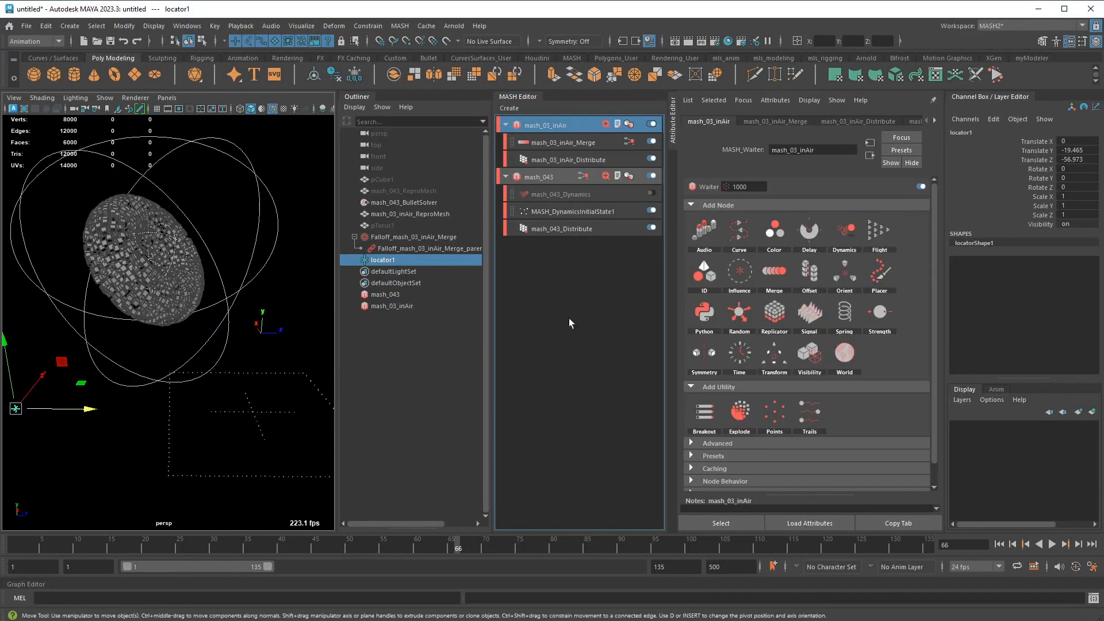
pyautogui.click(388, 177)
pyautogui.click(510, 109)
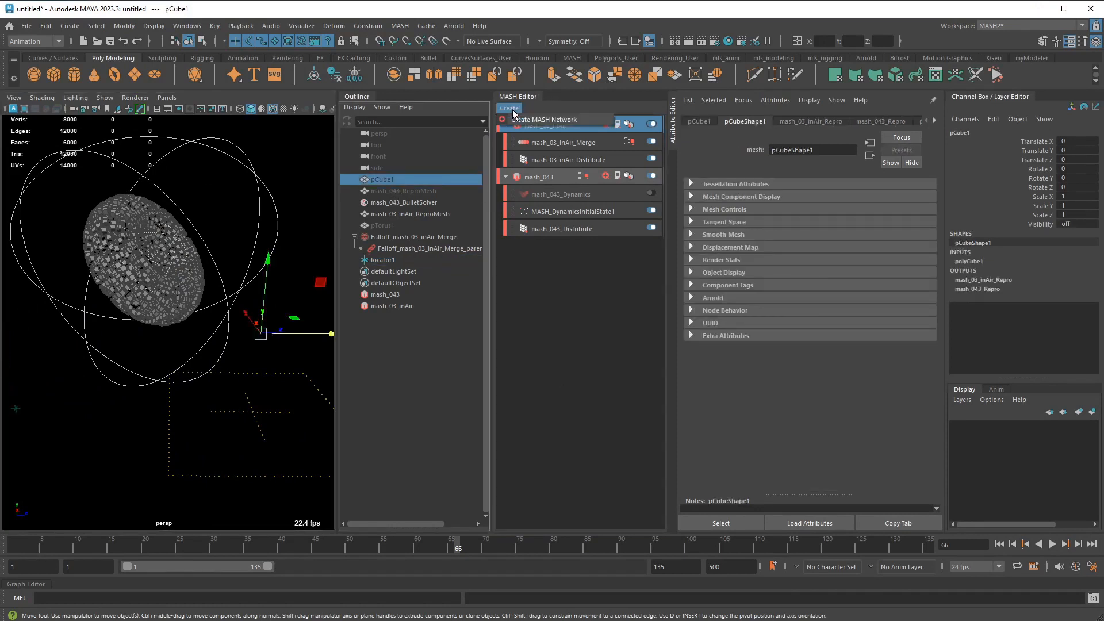
pyautogui.click(547, 121)
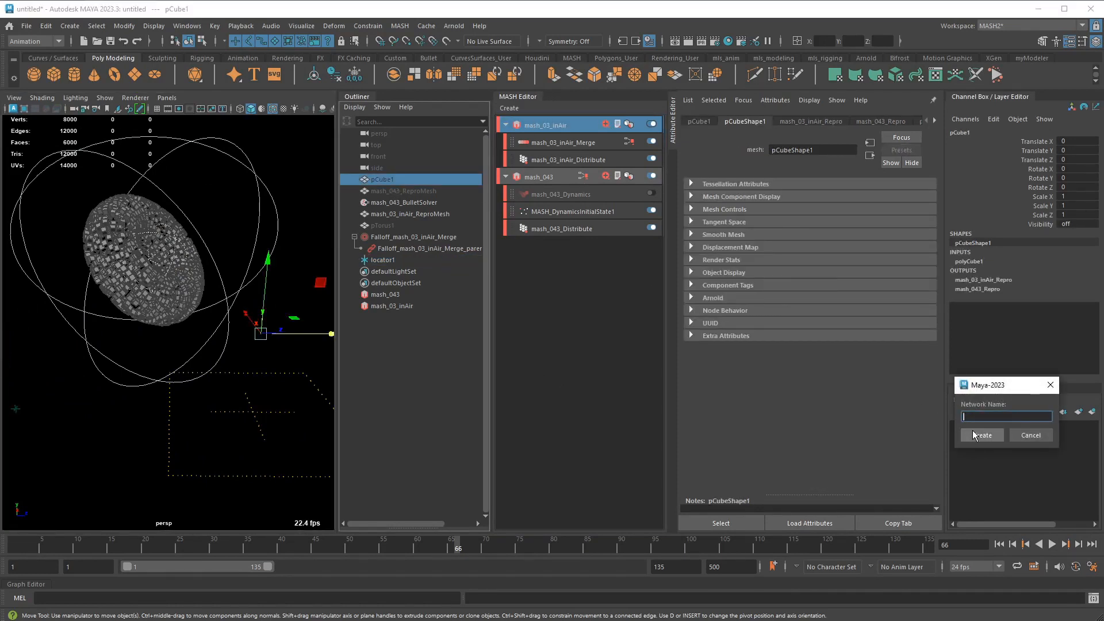
pyautogui.write('mash_03_plane')
pyautogui.click(974, 434)
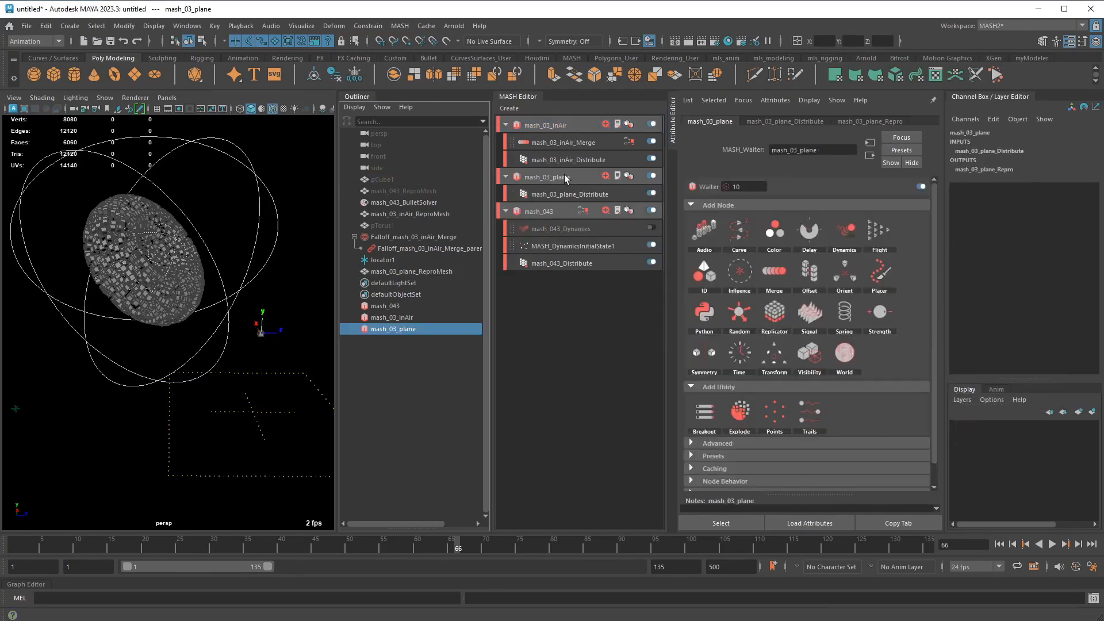
pyautogui.click(562, 180)
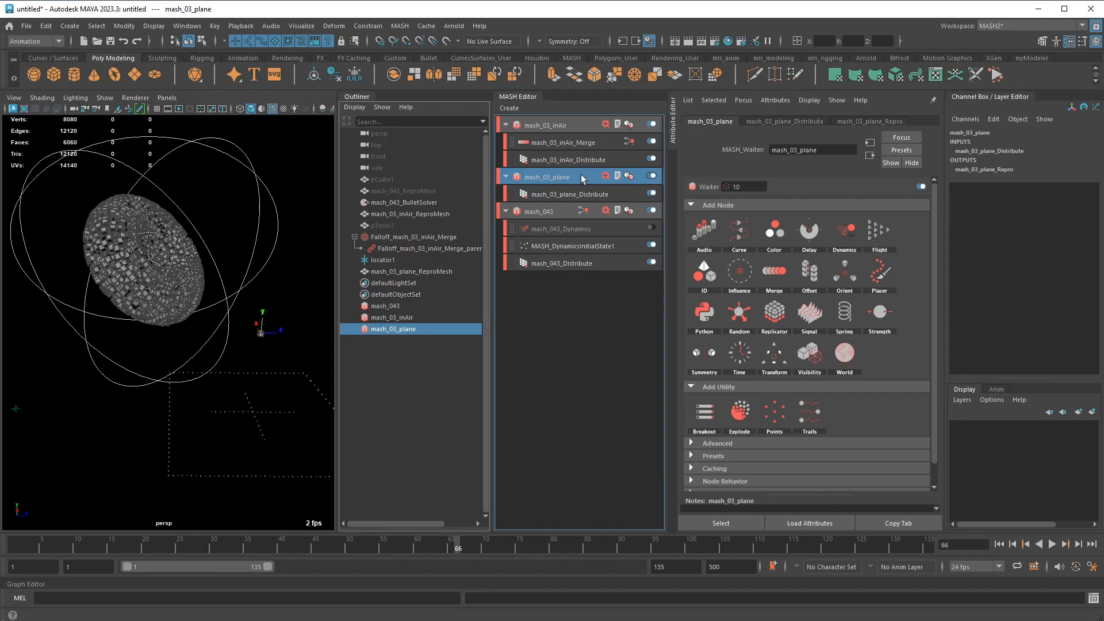
pyautogui.moveTo(282, 384)
pyautogui.keyDown('alt'); pyautogui.mouseDown()
pyautogui.moveTo(301, 393)
pyautogui.moveTo(276, 394)
pyautogui.moveTo(287, 385)
pyautogui.mouseUp(); pyautogui.keyUp('alt')
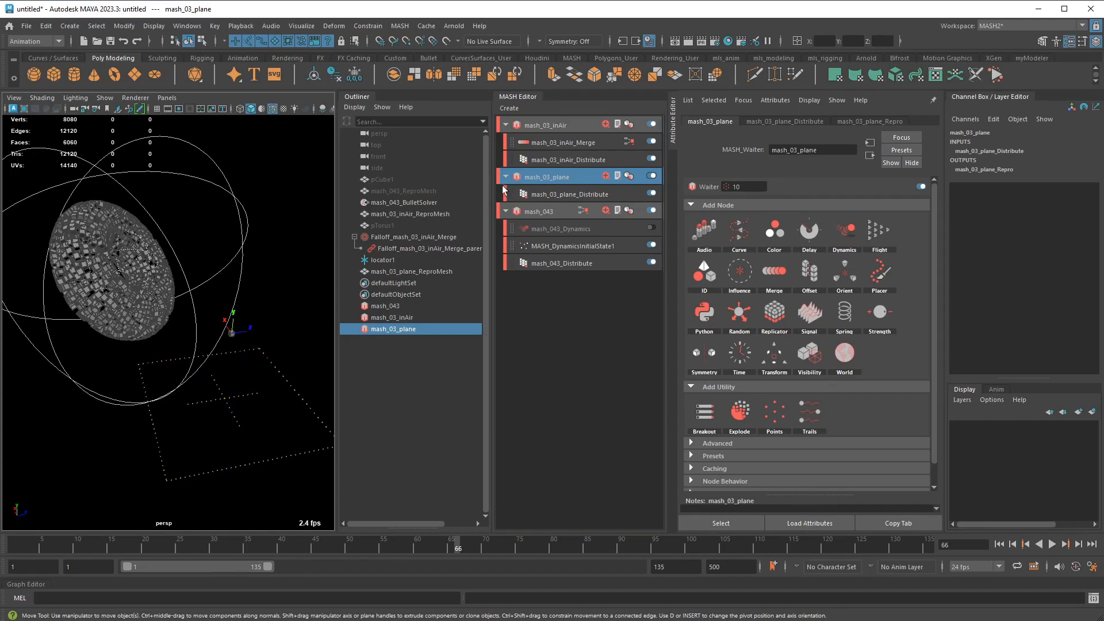
pyautogui.rightClick(521, 179)
pyautogui.moveTo(544, 181)
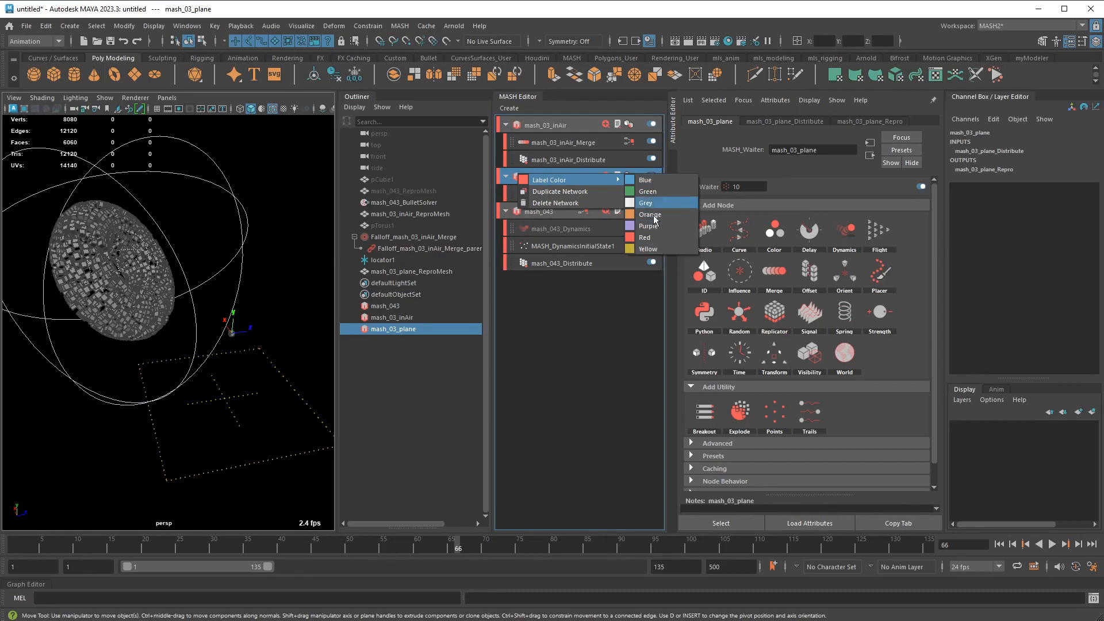
pyautogui.click(608, 336)
# Play the animation and scrub the timeline to frame 62
pyautogui.scroll(-3, 222, 424)
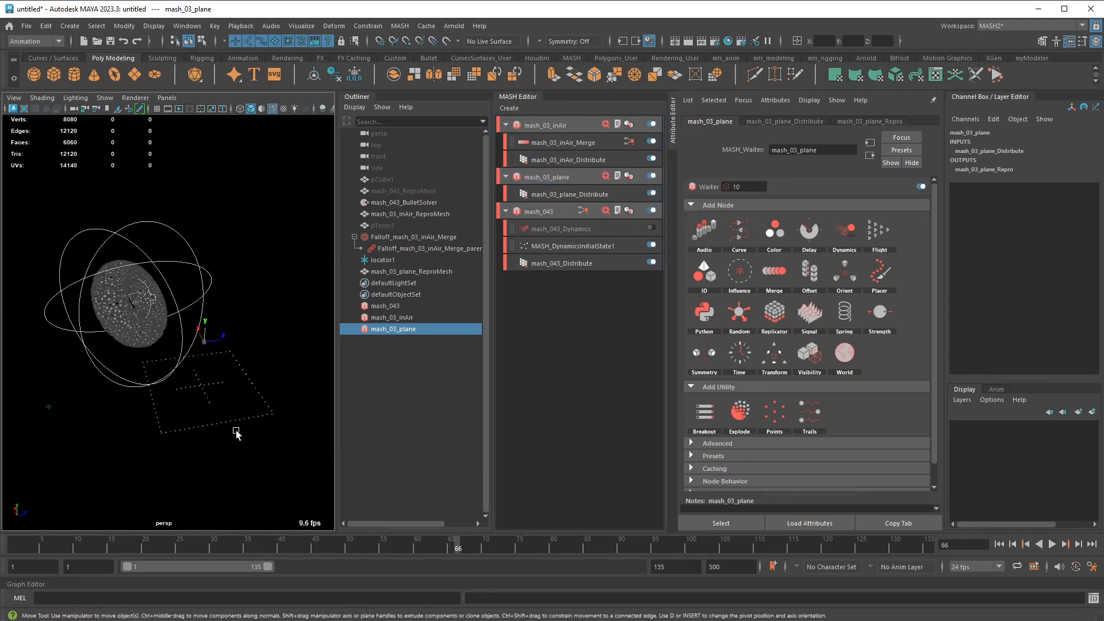
pyautogui.hotkey('alt', 'v')
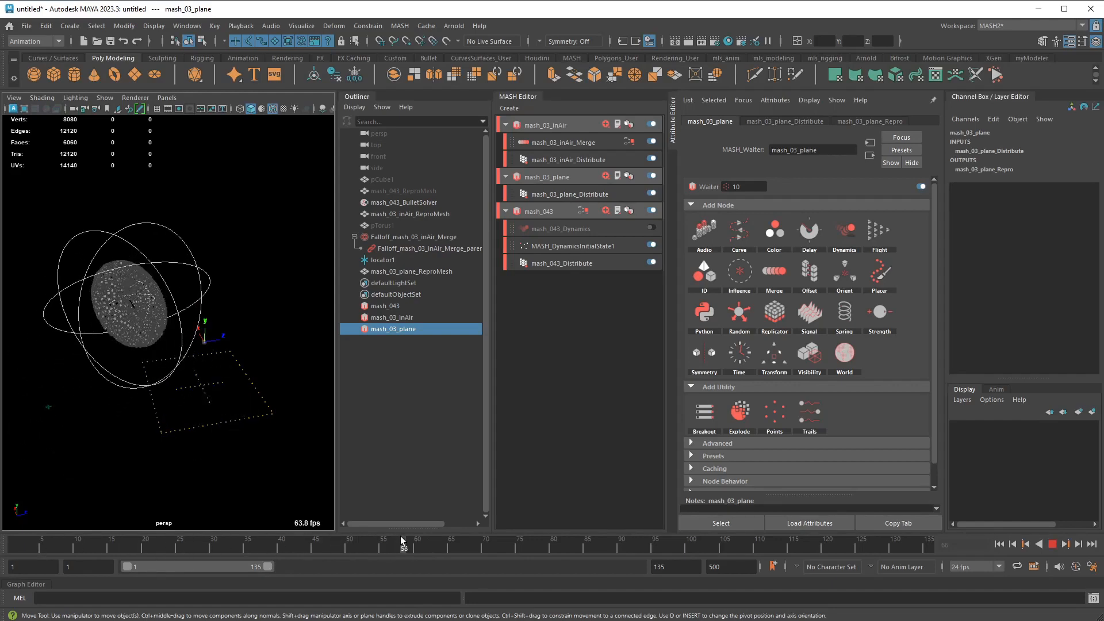
pyautogui.moveTo(383, 557); pyautogui.dragTo(435, 555)
pyautogui.keyDown('alt'); pyautogui.moveTo(229, 358); pyautogui.dragTo(267, 257); pyautogui.keyUp('alt')
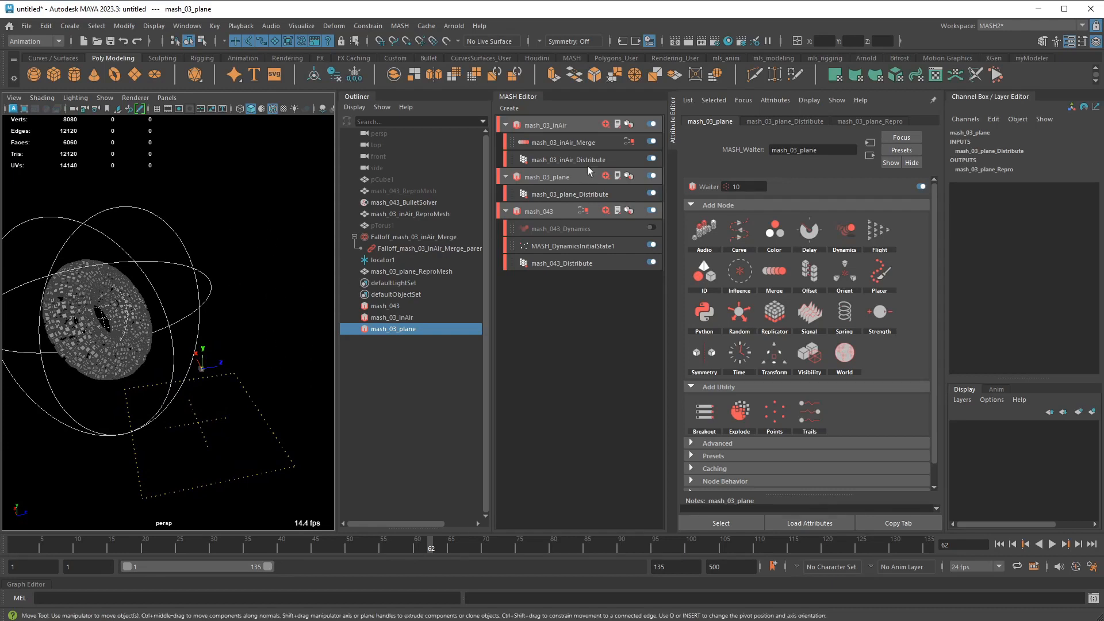
# Set mash_03_plane's Distribute node to a Grid distribution with Distance X and Distance Z at 100
pyautogui.click(562, 196)
pyautogui.click(799, 219)
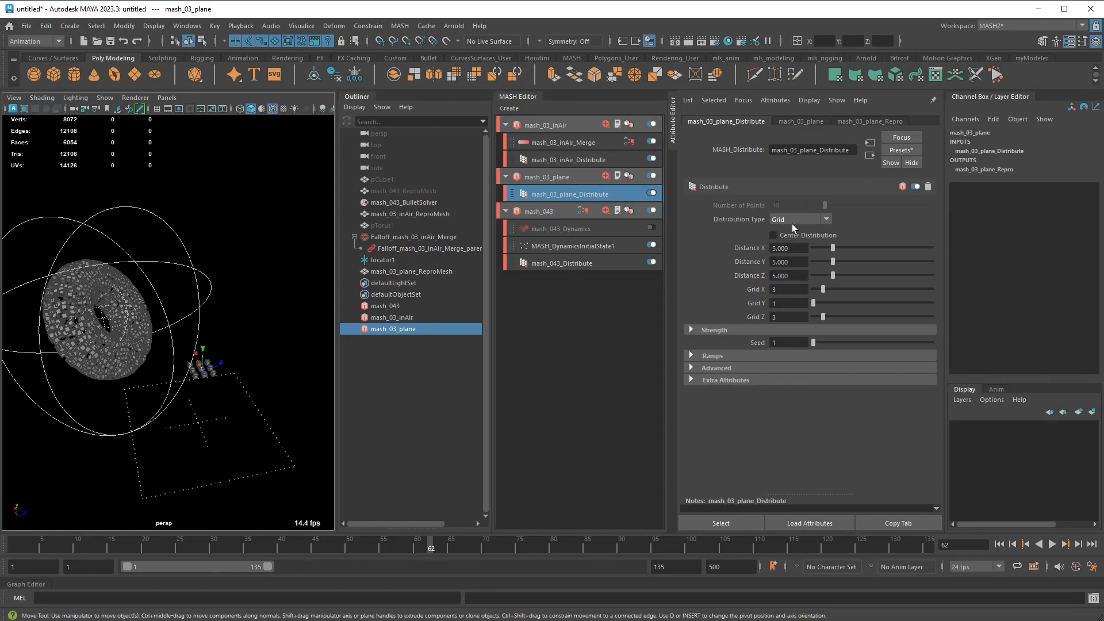
pyautogui.click(795, 249)
pyautogui.write('100')
pyautogui.press('Tab')
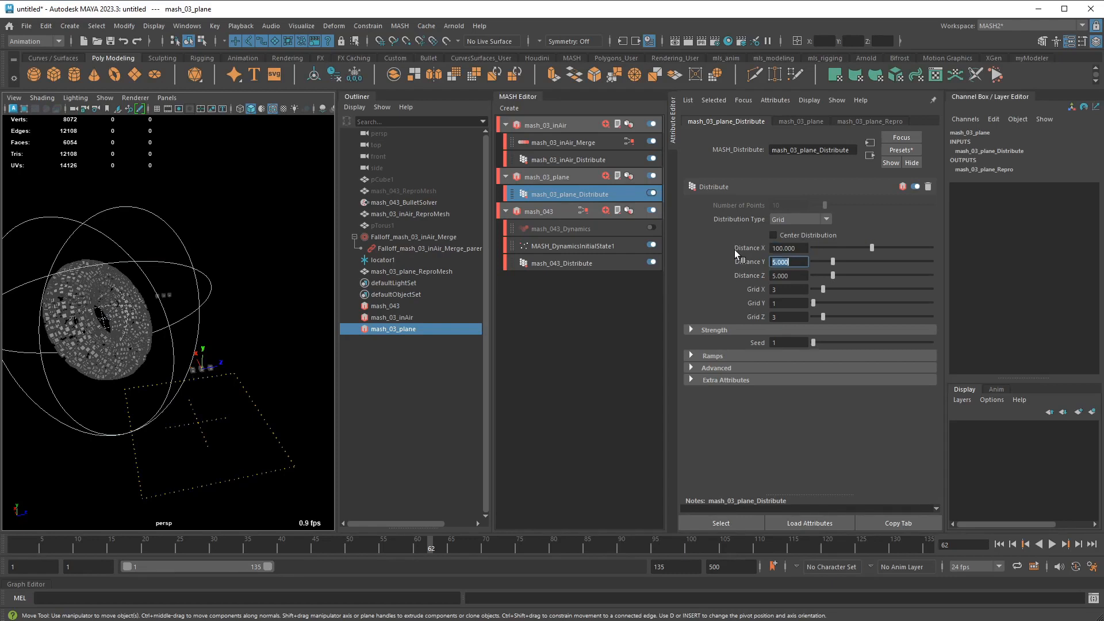
pyautogui.press('Tab')
pyautogui.press('Tab')
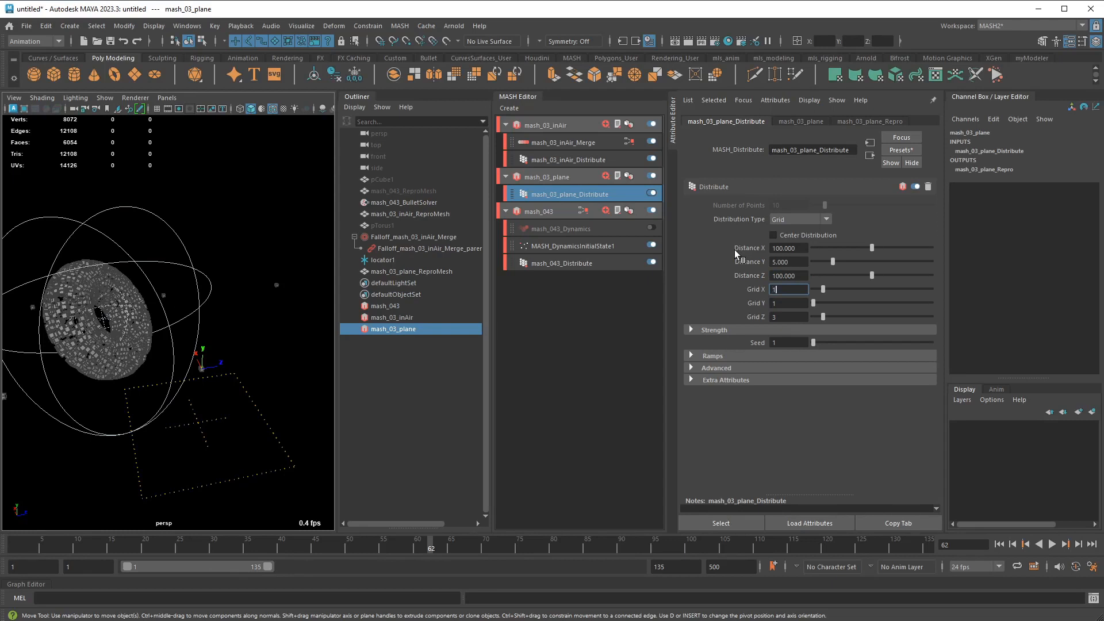
# Set the mash_03_plane grid counts to 100 along X and 10 along Z
pyautogui.write('100')
pyautogui.press('Tab')
pyautogui.press('Tab')
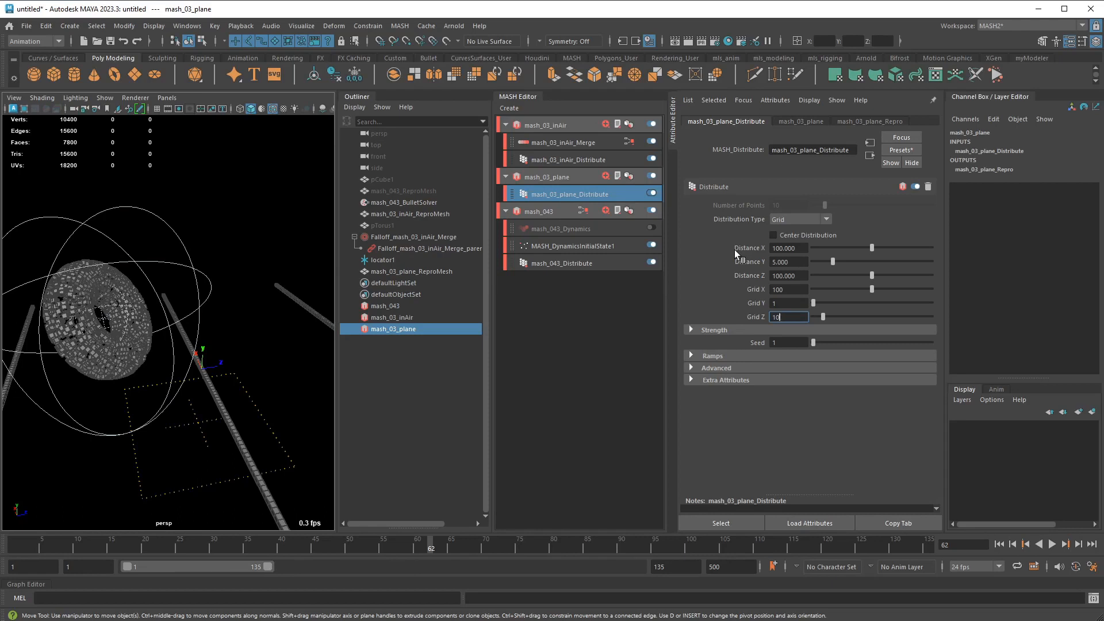
pyautogui.write('10')
pyautogui.press('Return')
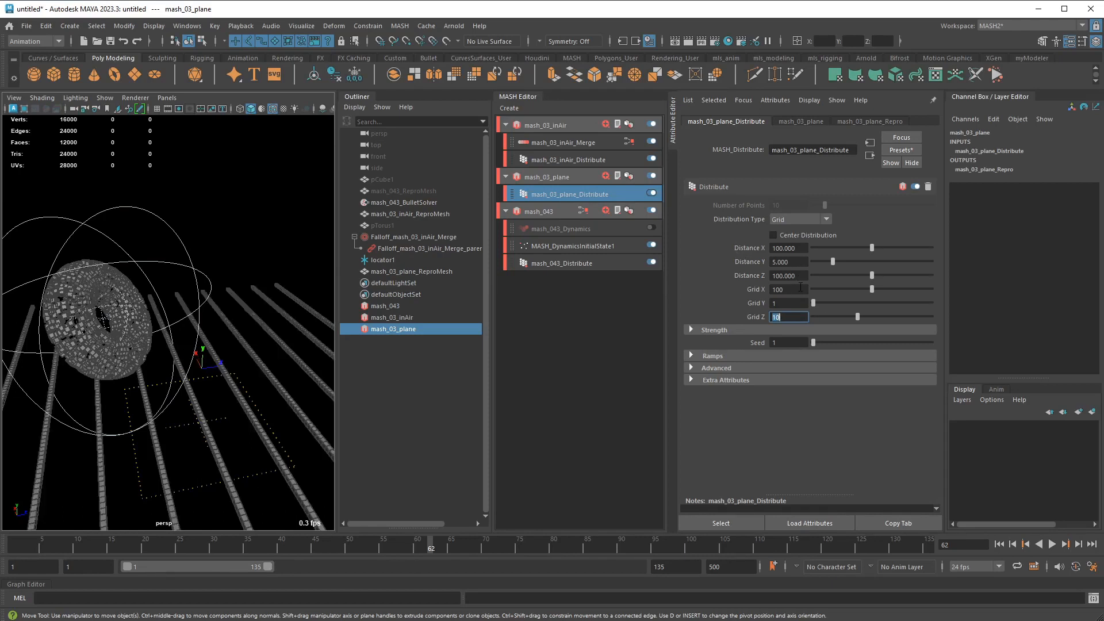
# Set the mash_03_plane grid's Distance Z to 10 and check the network's point count and the resulting strip
pyautogui.click(801, 290)
pyautogui.click(797, 279)
pyautogui.write('10')
pyautogui.press('Return')
pyautogui.keyDown('alt'); pyautogui.moveTo(208, 383); pyautogui.dragTo(250, 383); pyautogui.keyUp('alt')
pyautogui.keyDown('alt'); pyautogui.moveTo(250, 383); pyautogui.dragTo(199, 334, button='right'); pyautogui.keyUp('alt')
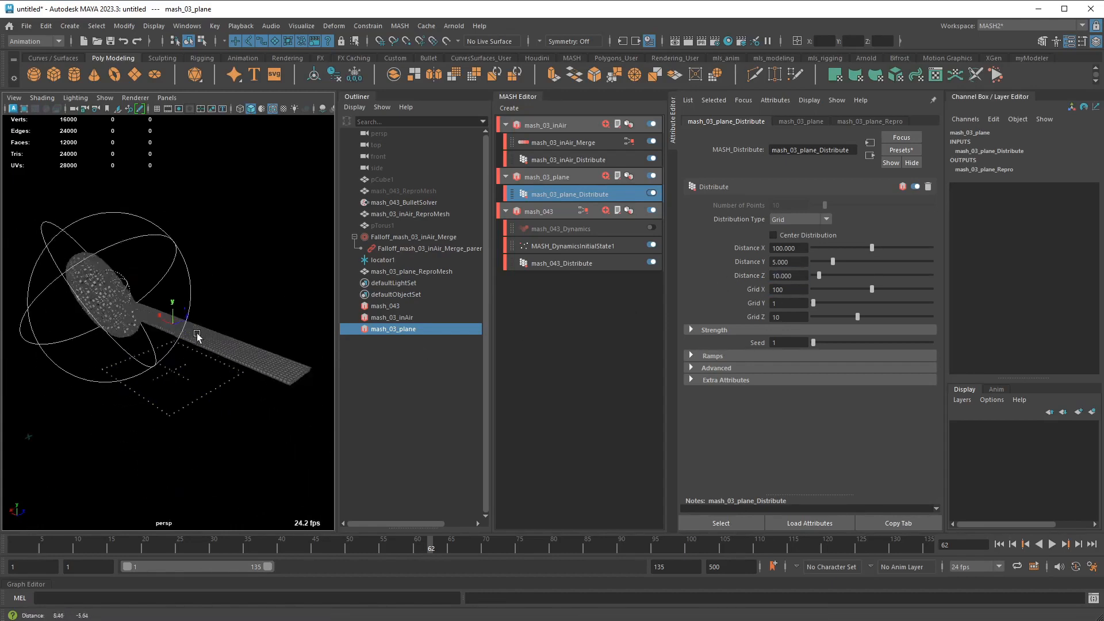
pyautogui.keyDown('alt'); pyautogui.moveTo(199, 333); pyautogui.dragTo(149, 291, button='middle'); pyautogui.keyUp('alt')
pyautogui.click(561, 177)
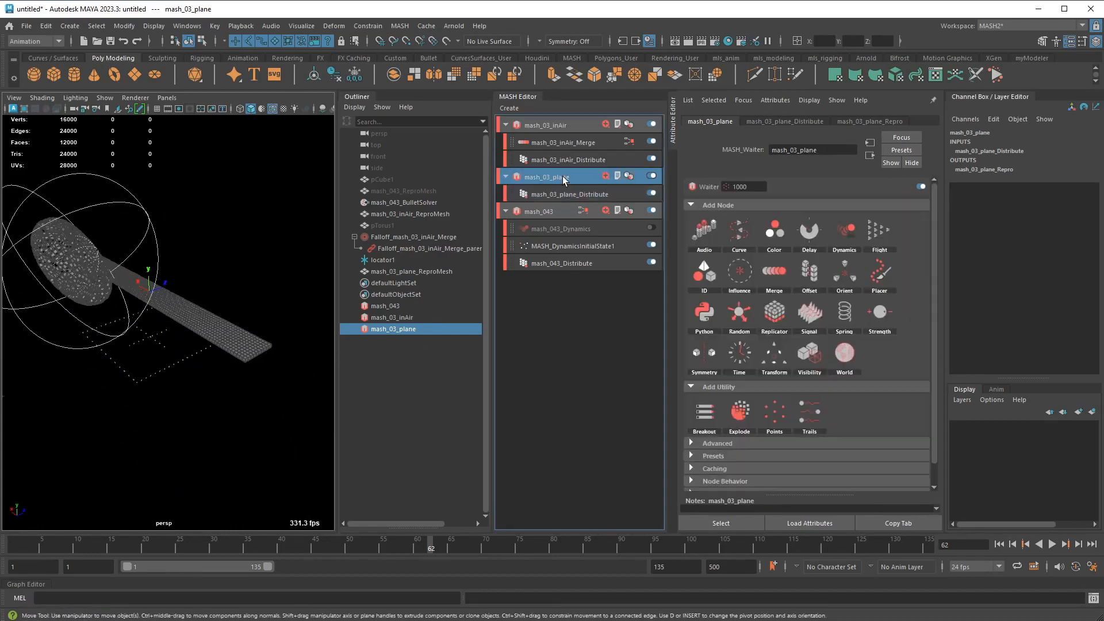
pyautogui.moveTo(574, 194); pyautogui.dragTo(529, 286)
pyautogui.keyDown('alt'); pyautogui.moveTo(244, 315); pyautogui.dragTo(178, 326); pyautogui.keyUp('alt')
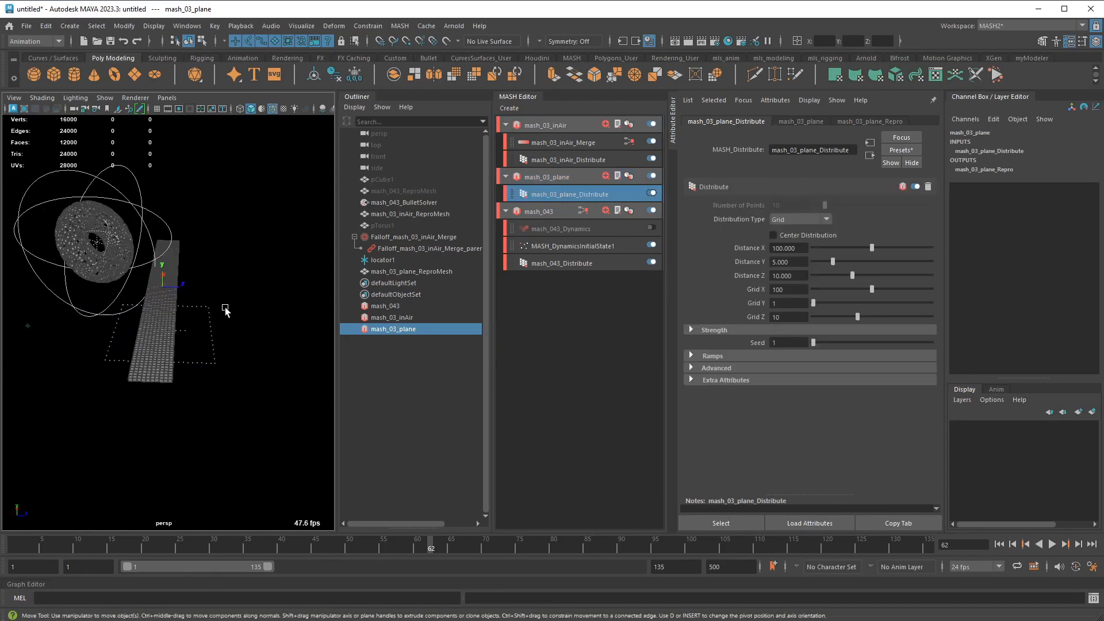
# Add a Transform node to the mash_03_plane network and create a controller null for it
pyautogui.click(604, 177)
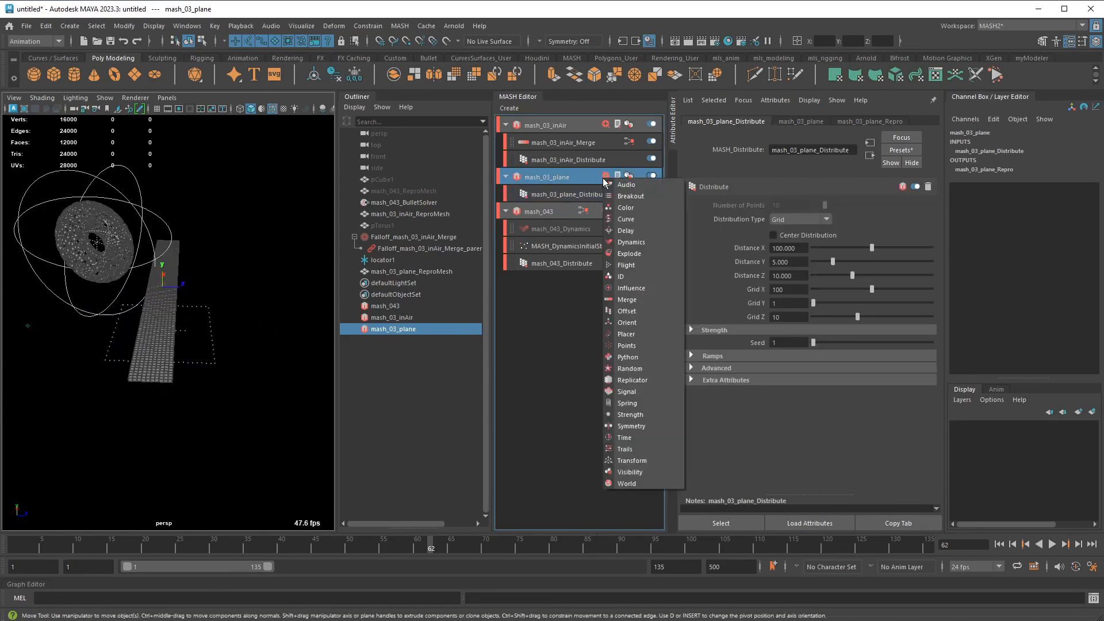
pyautogui.click(632, 460)
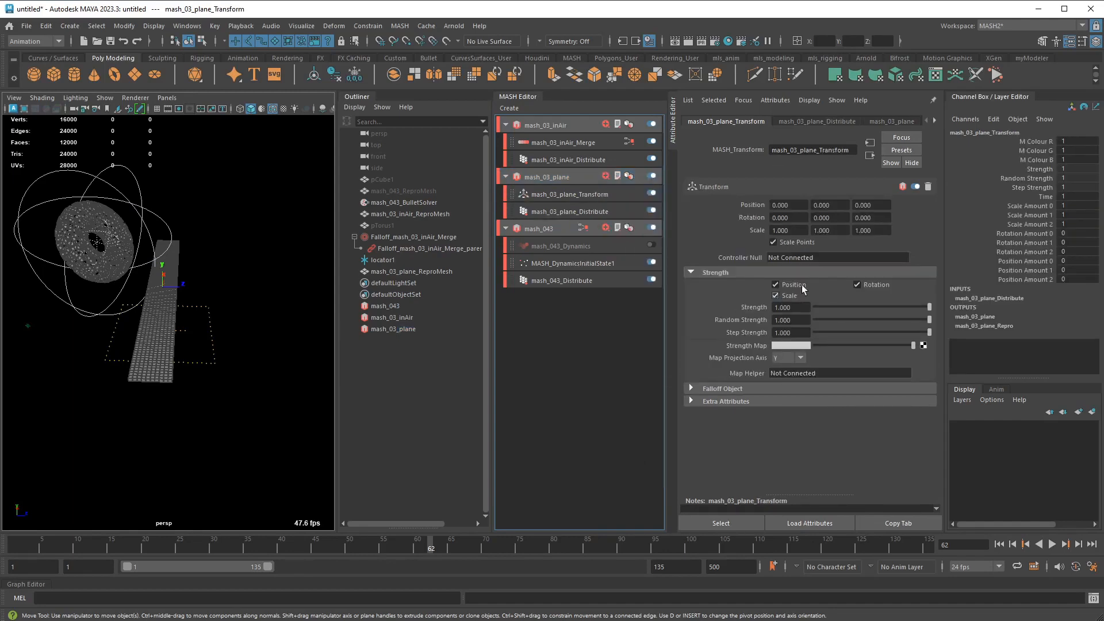
pyautogui.rightClick(833, 257)
pyautogui.click(856, 263)
# Rotate the controller null to about -63.3 degrees in X and move it to about Y 20.7, Z 17.7
pyautogui.moveTo(282, 298)
pyautogui.keyDown('alt'); pyautogui.mouseDown()
pyautogui.moveTo(246, 283)
pyautogui.moveTo(272, 281)
pyautogui.mouseUp(); pyautogui.keyUp('alt')
pyautogui.press('e')
pyautogui.moveTo(244, 222); pyautogui.dragTo(208, 152)
pyautogui.press('w')
pyautogui.keyDown('alt'); pyautogui.moveTo(241, 237); pyautogui.dragTo(111, 264); pyautogui.keyUp('alt')
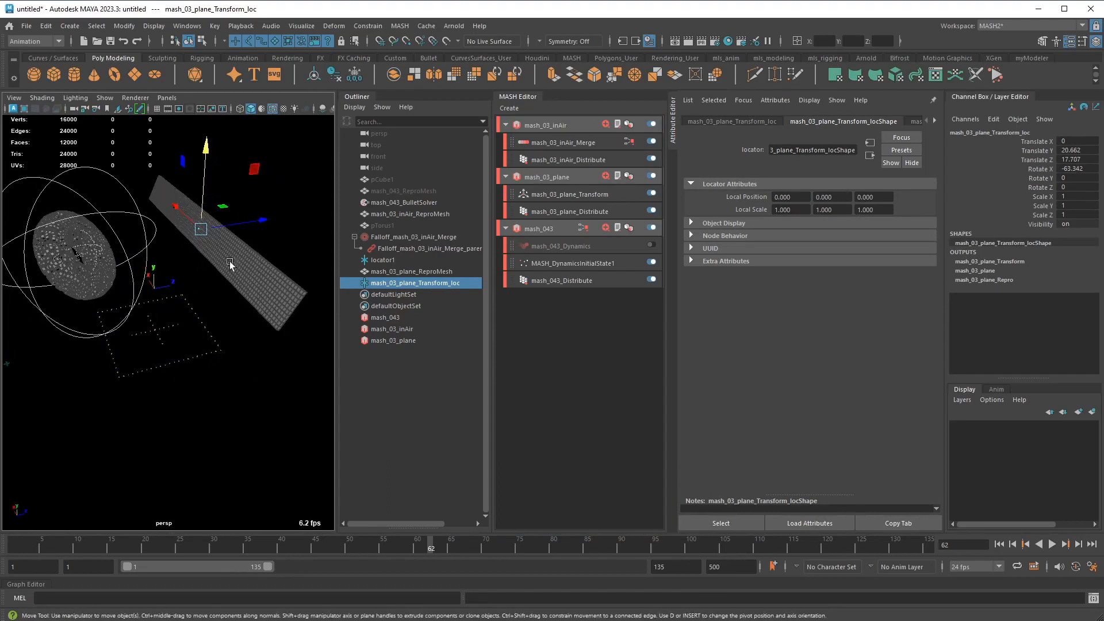
# Add a Merge node to the mash_03_plane network and connect mash_03_inAir as its child node
pyautogui.click(575, 195)
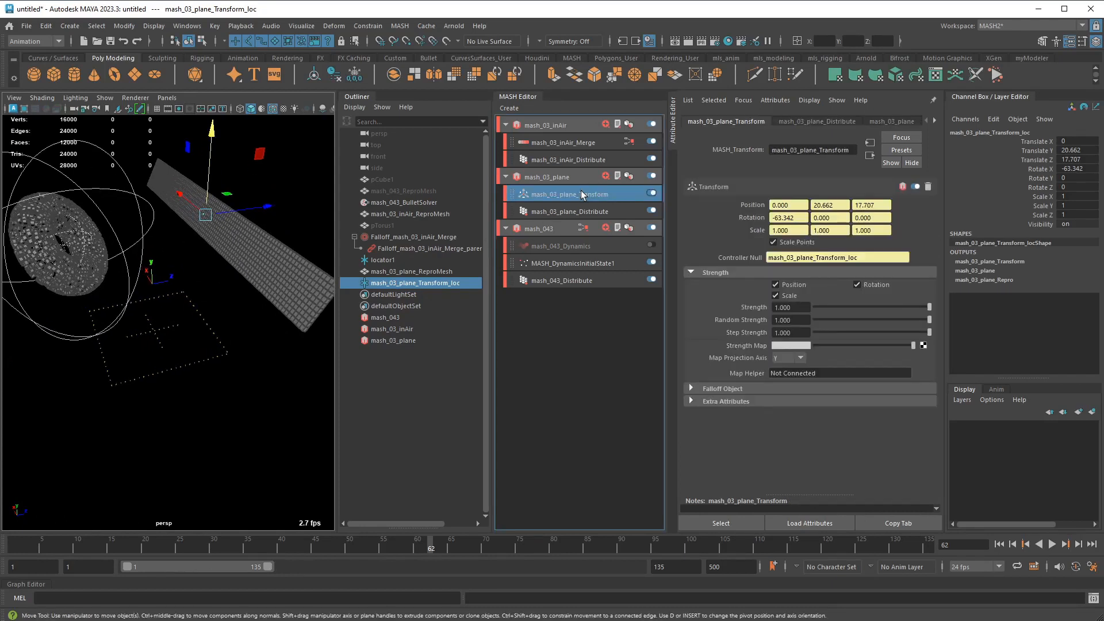
pyautogui.click(606, 177)
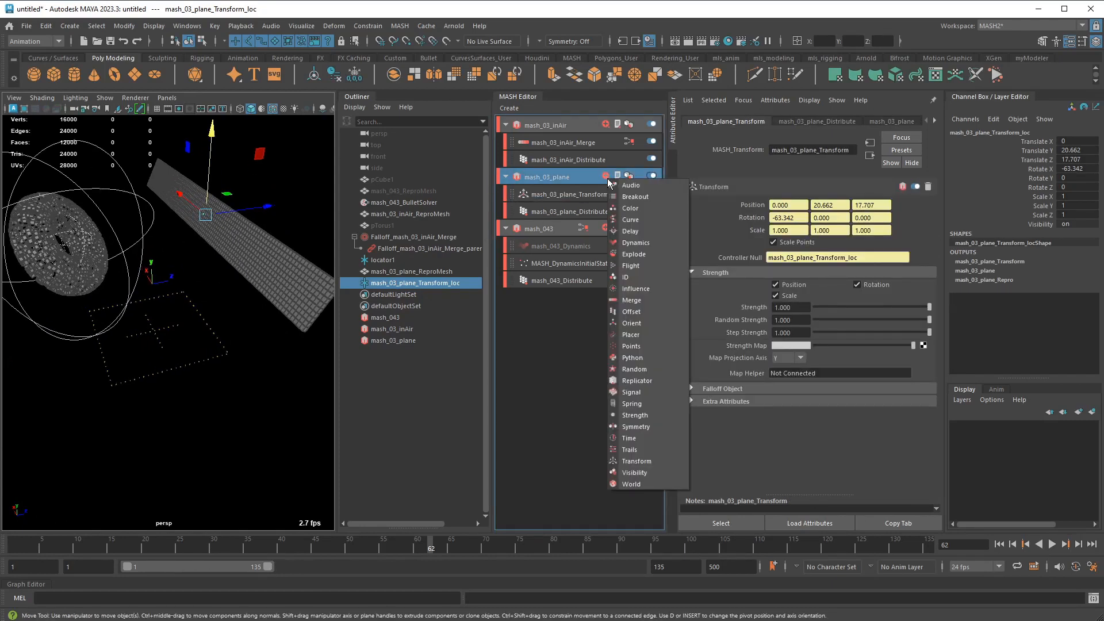
pyautogui.click(630, 299)
pyautogui.click(578, 195)
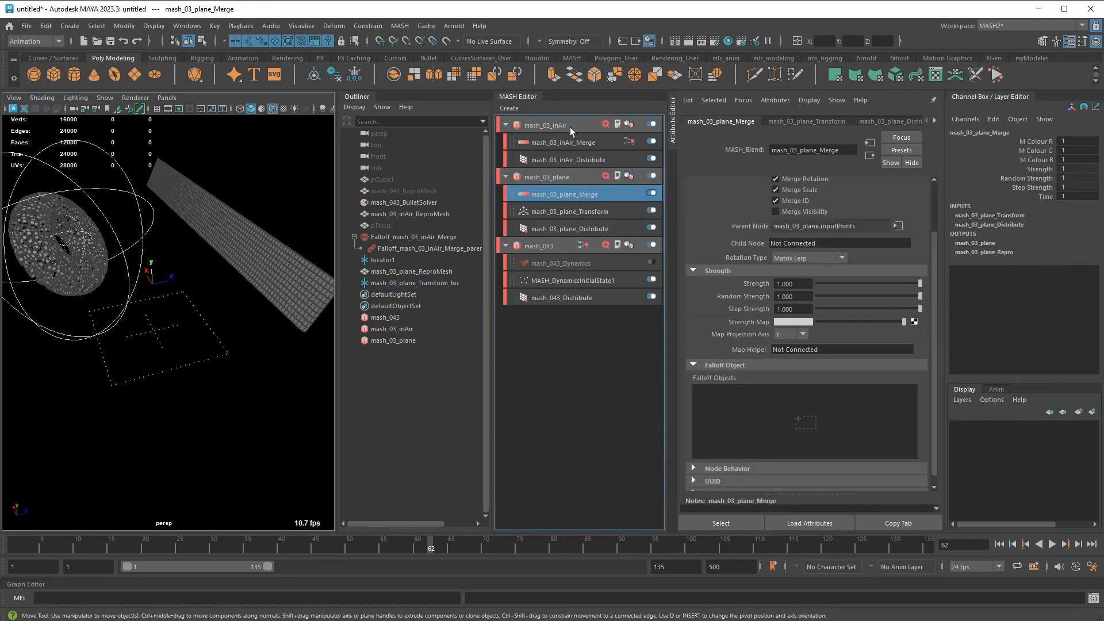
pyautogui.moveTo(408, 328); pyautogui.dragTo(800, 244, button='middle')
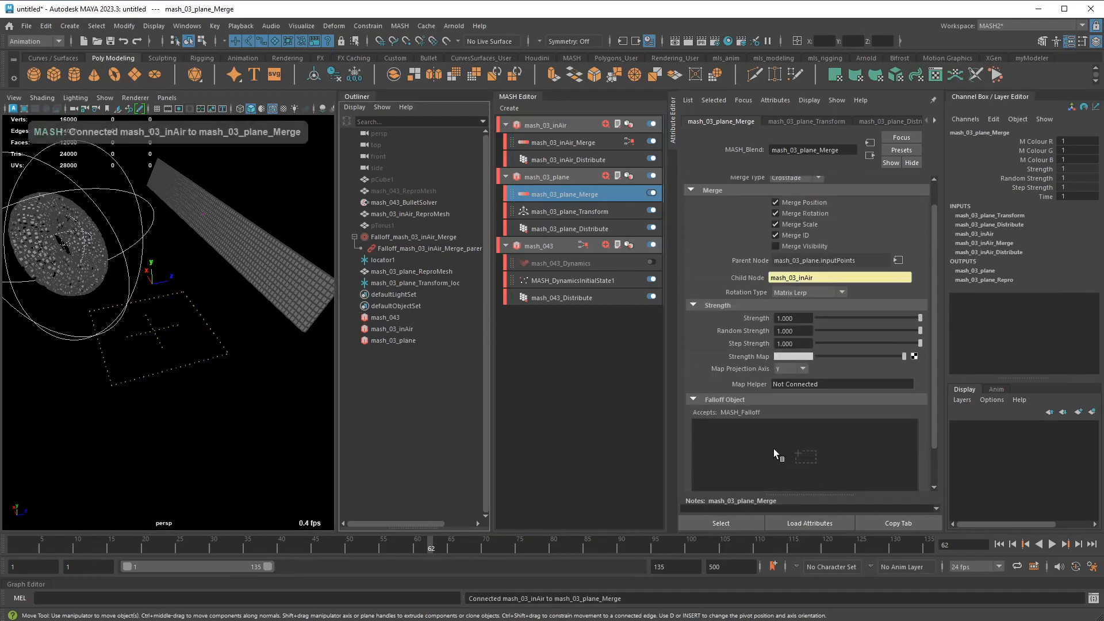
# Create a falloff object for mash_03_plane_Merge and set its shape to Cube
pyautogui.rightClick(772, 432)
pyautogui.click(799, 436)
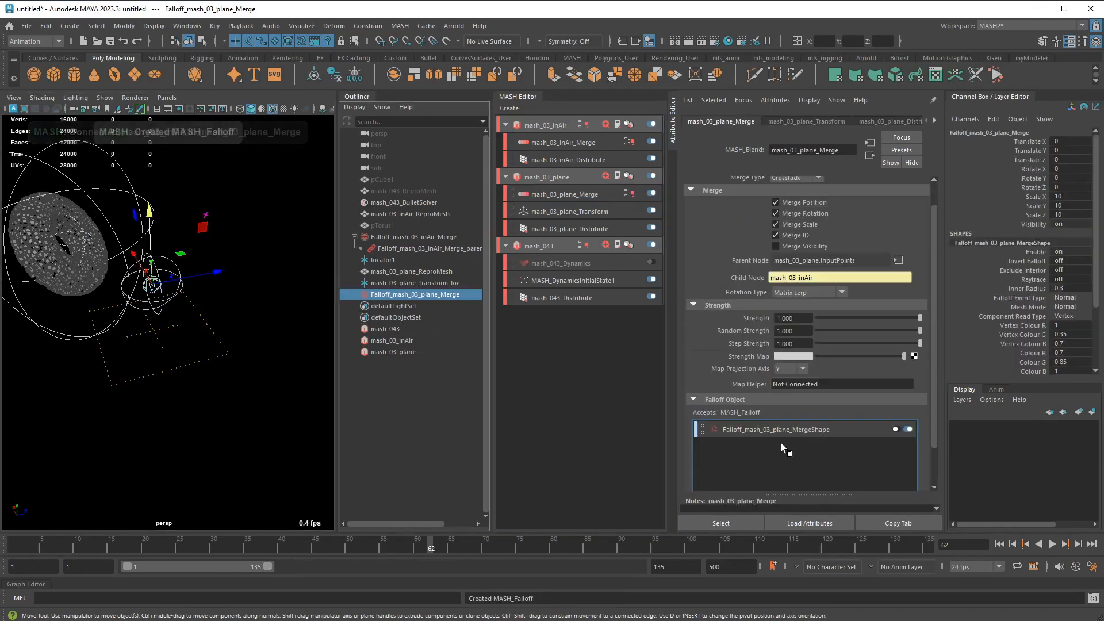
pyautogui.doubleClick(782, 430)
pyautogui.click(807, 229)
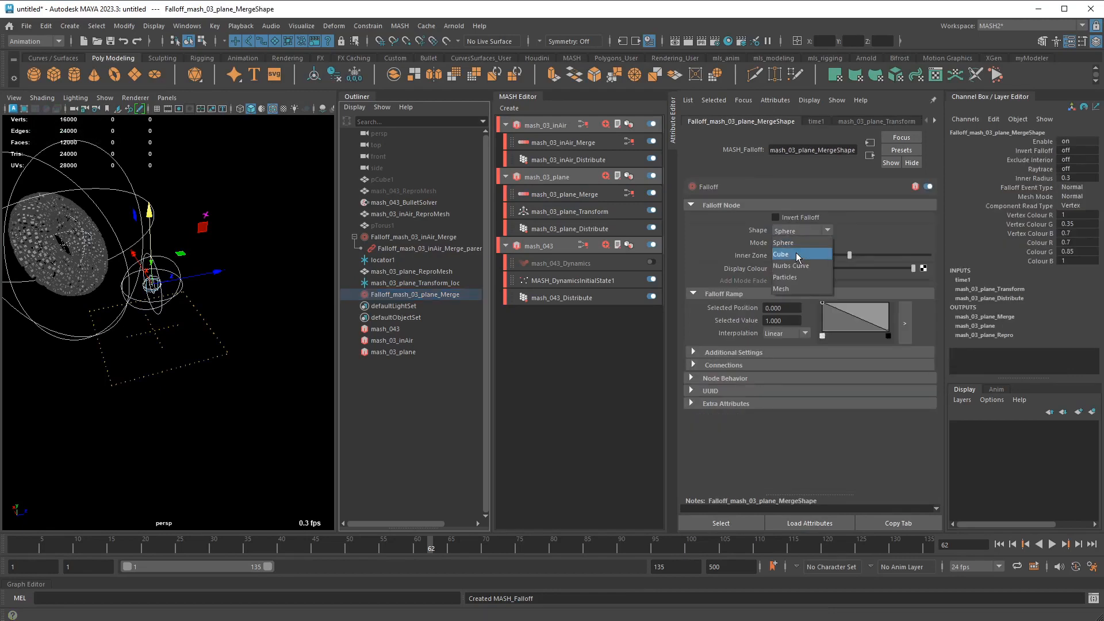
pyautogui.click(802, 252)
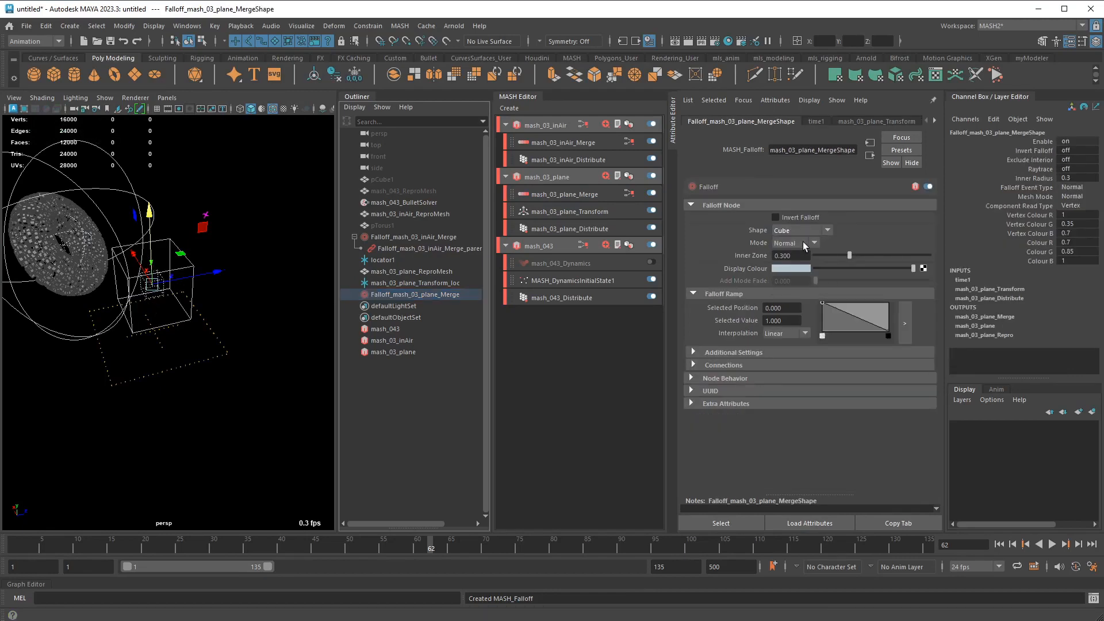
# Key the translation of Falloff_mash_03_plane_Merge at frame 62 and keep its transform selected
pyautogui.keyDown('alt'); pyautogui.moveTo(225, 316); pyautogui.dragTo(212, 374); pyautogui.keyUp('alt')
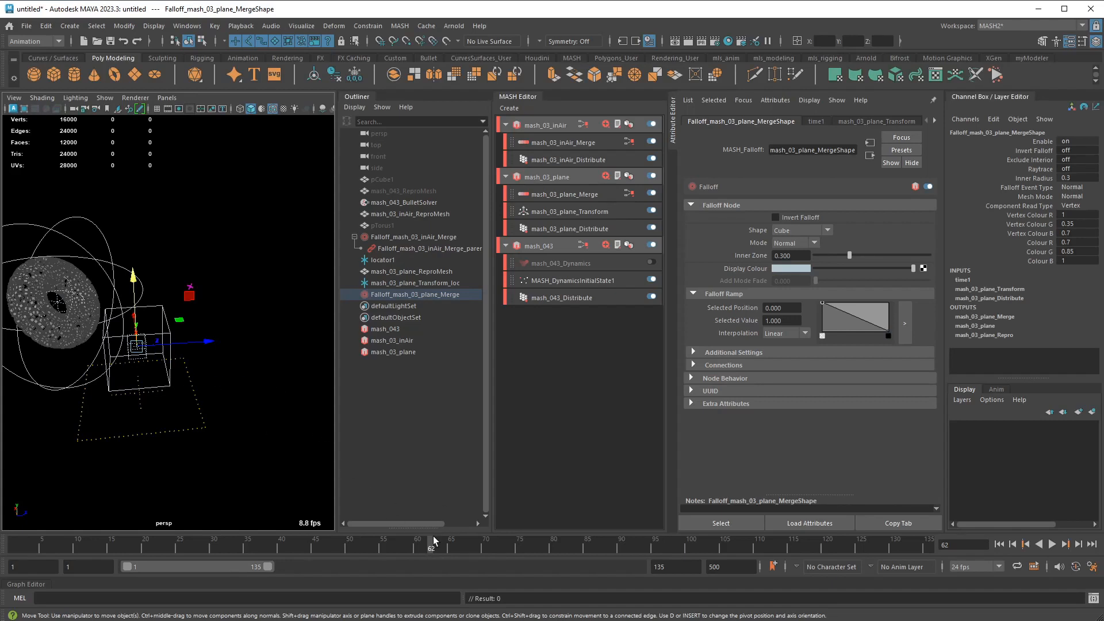
pyautogui.click(436, 294)
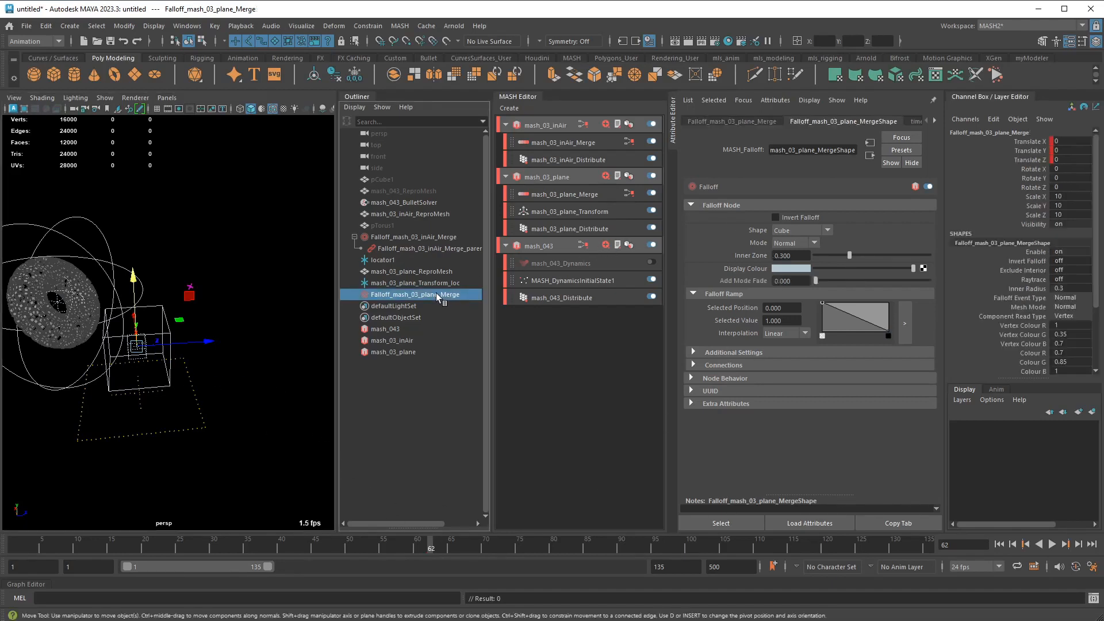
# Move Falloff_mash_03_plane_Merge to about Y 22.9, Z 19.9 at frame 110 and key its full transform at frames 62 and 110
pyautogui.hotkey('alt', 'v')
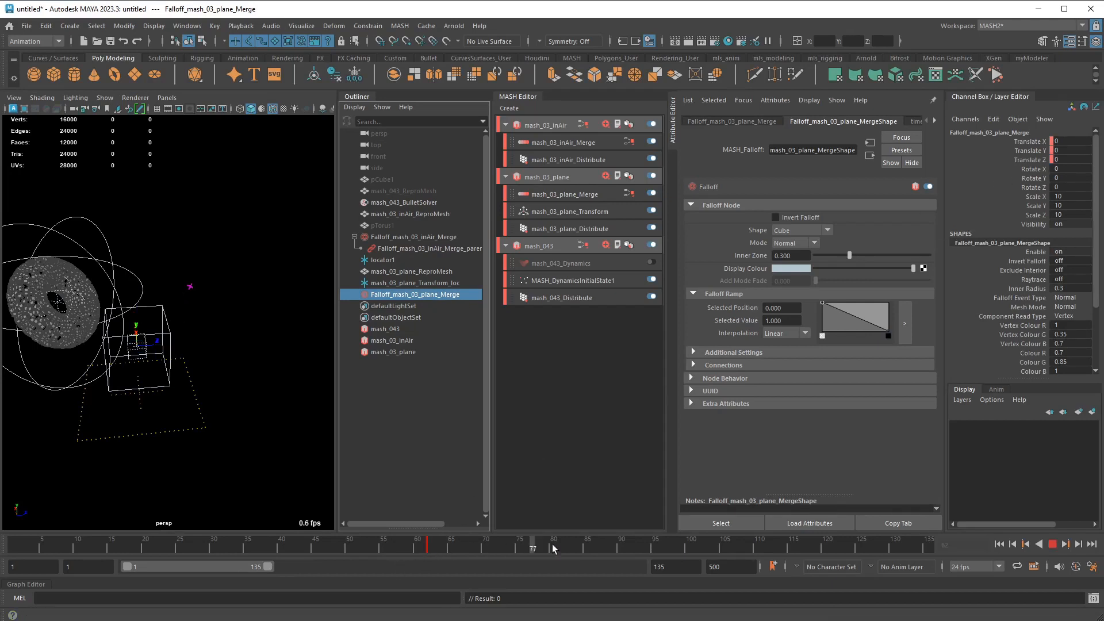
pyautogui.click(757, 550)
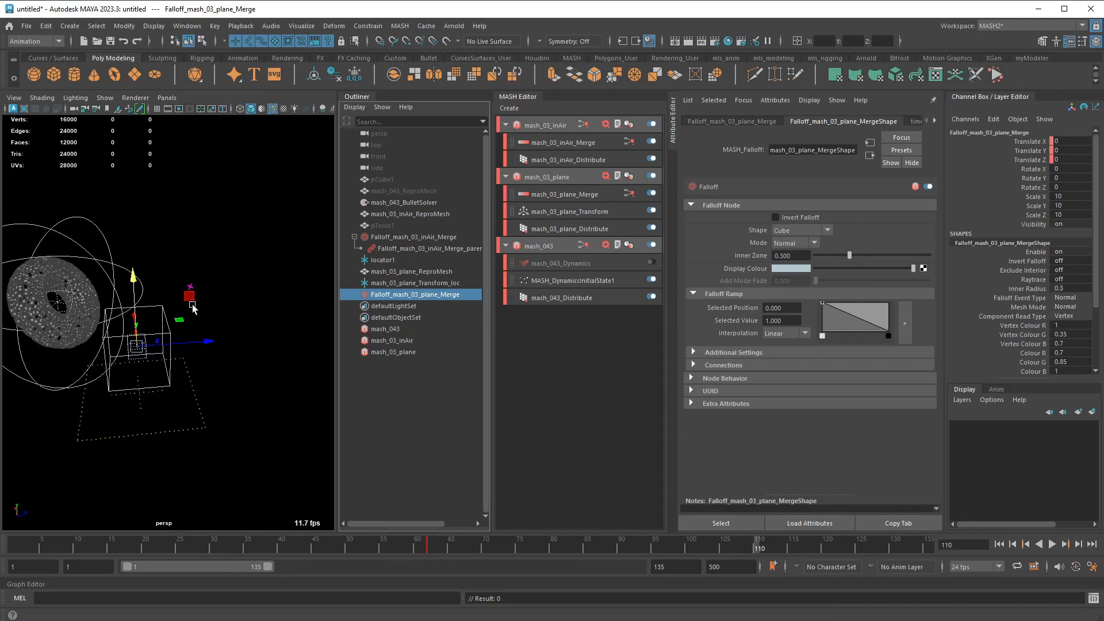
pyautogui.moveTo(203, 325); pyautogui.dragTo(252, 225)
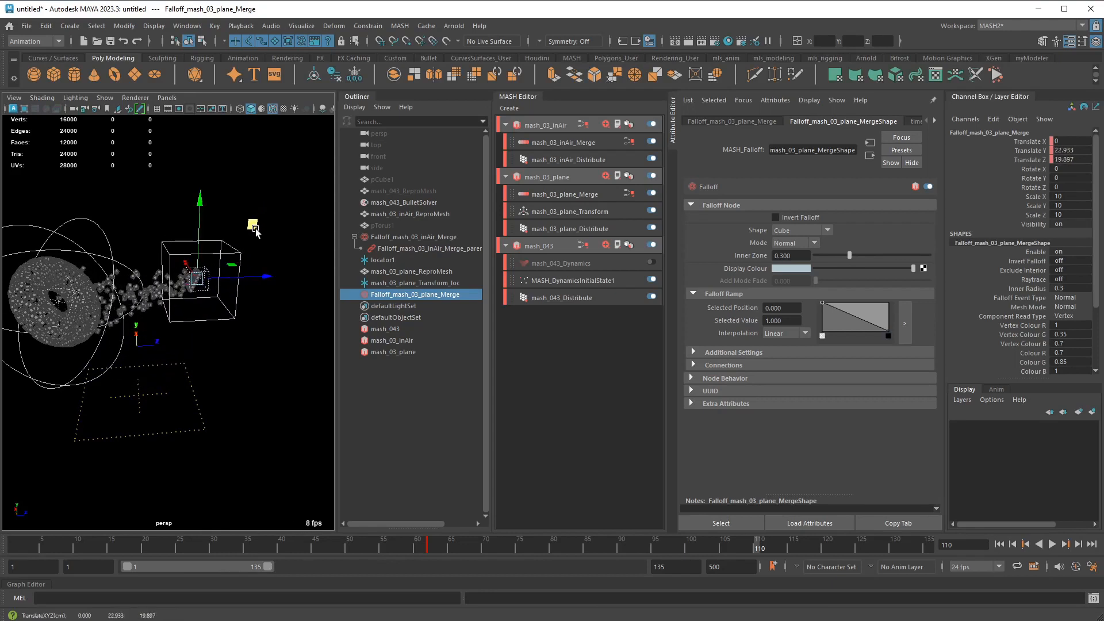
pyautogui.press('e')
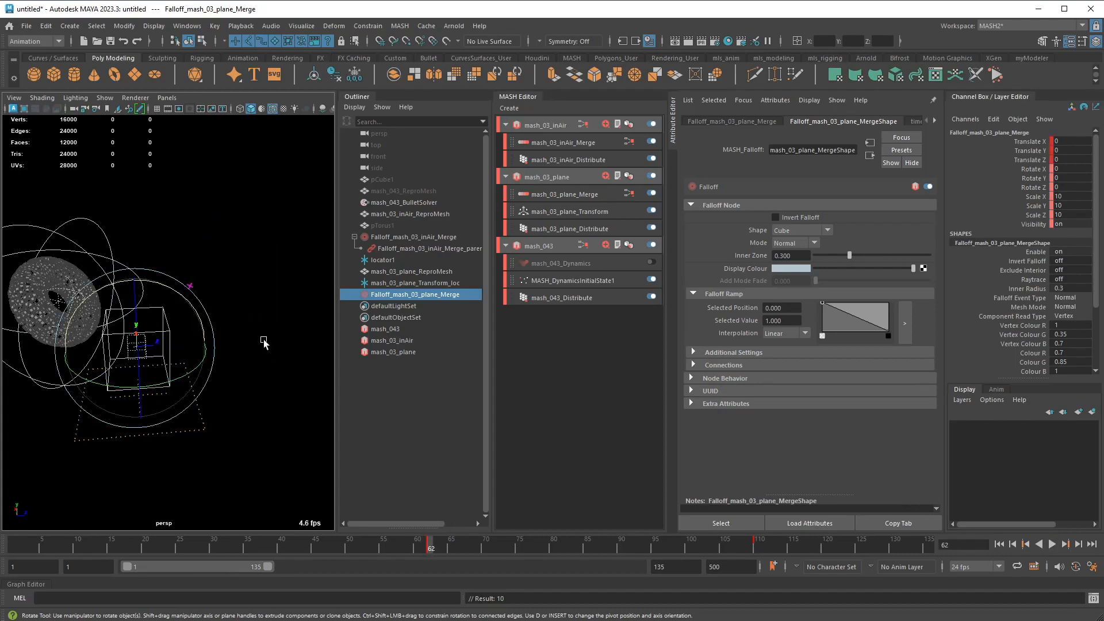
pyautogui.click(758, 546)
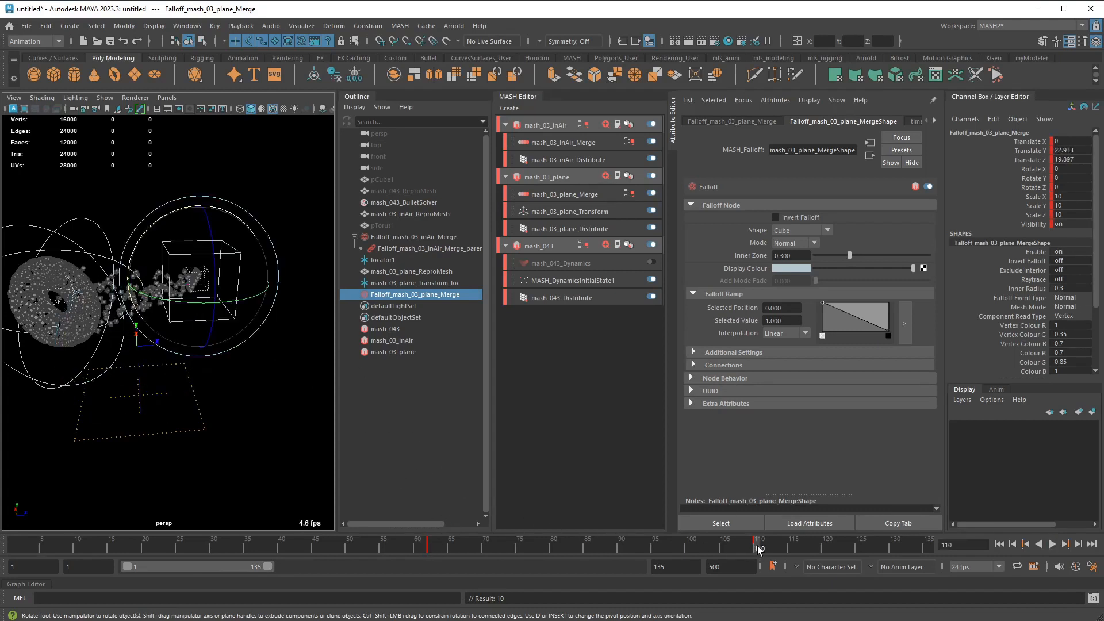
# Stretch the cube falloff along its X axis at frame 110 until it spans the whole width of the grid plane
pyautogui.keyDown('alt'); pyautogui.moveTo(188, 314); pyautogui.dragTo(231, 331); pyautogui.keyUp('alt')
pyautogui.press('r')
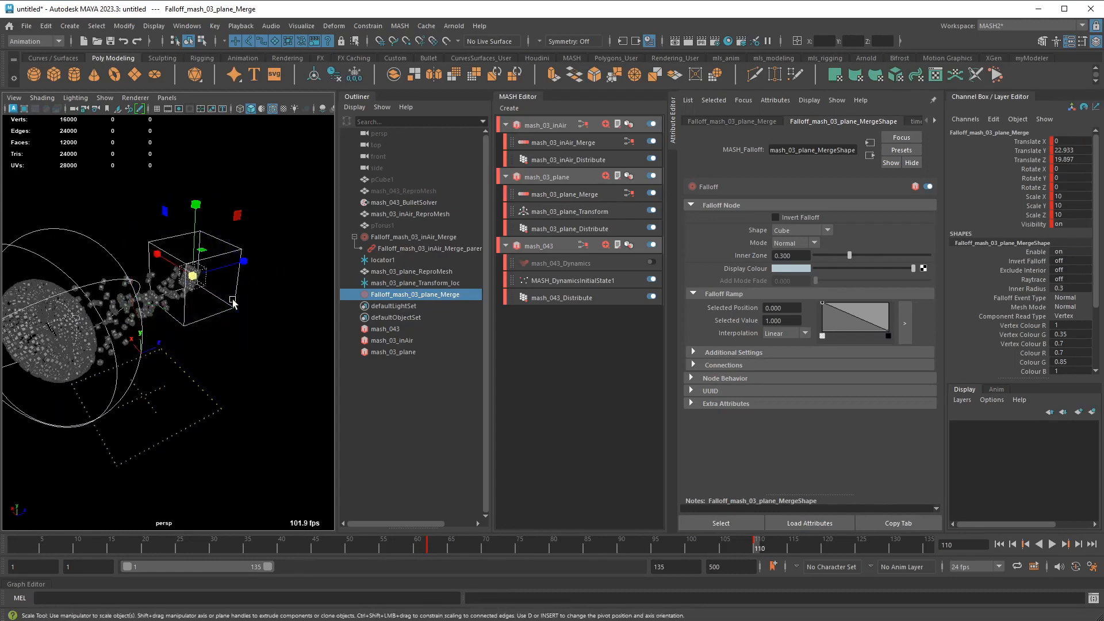
pyautogui.moveTo(159, 263); pyautogui.dragTo(93, 211)
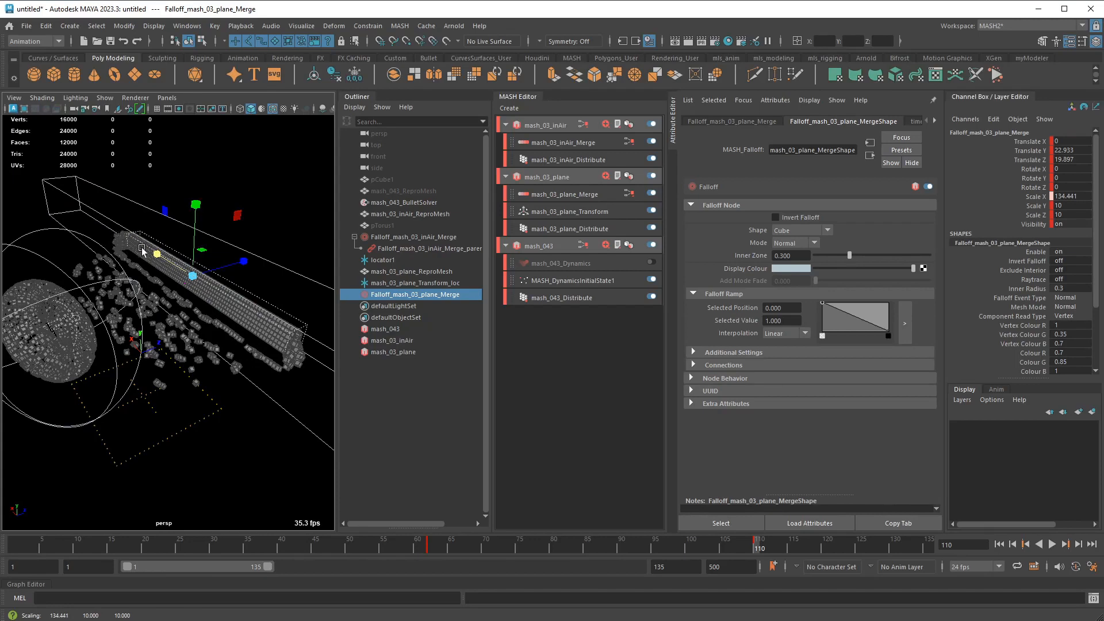
pyautogui.moveTo(142, 250); pyautogui.dragTo(185, 221)
# Rotate the plane's falloff to about 18.9 degrees in X and move it to about Y 24.4, Z 17.5
pyautogui.press('e')
pyautogui.moveTo(210, 260)
pyautogui.keyDown('alt'); pyautogui.mouseDown()
pyautogui.moveTo(174, 245)
pyautogui.moveTo(189, 258)
pyautogui.mouseUp(); pyautogui.keyUp('alt')
pyautogui.press('w')
pyautogui.moveTo(255, 224); pyautogui.dragTo(243, 233)
# Enlarge the plane's falloff to scales of about 266.6 in X, 31.4 in Y and 12 in Z
pyautogui.press('r')
pyautogui.moveTo(188, 274)
pyautogui.mouseDown()
pyautogui.moveTo(239, 262)
pyautogui.moveTo(195, 270)
pyautogui.mouseUp()
pyautogui.moveTo(209, 206); pyautogui.dragTo(227, 135)
# Lower the plane's falloff to about Y 21.9 and key its full transform at frame 110
pyautogui.press('w')
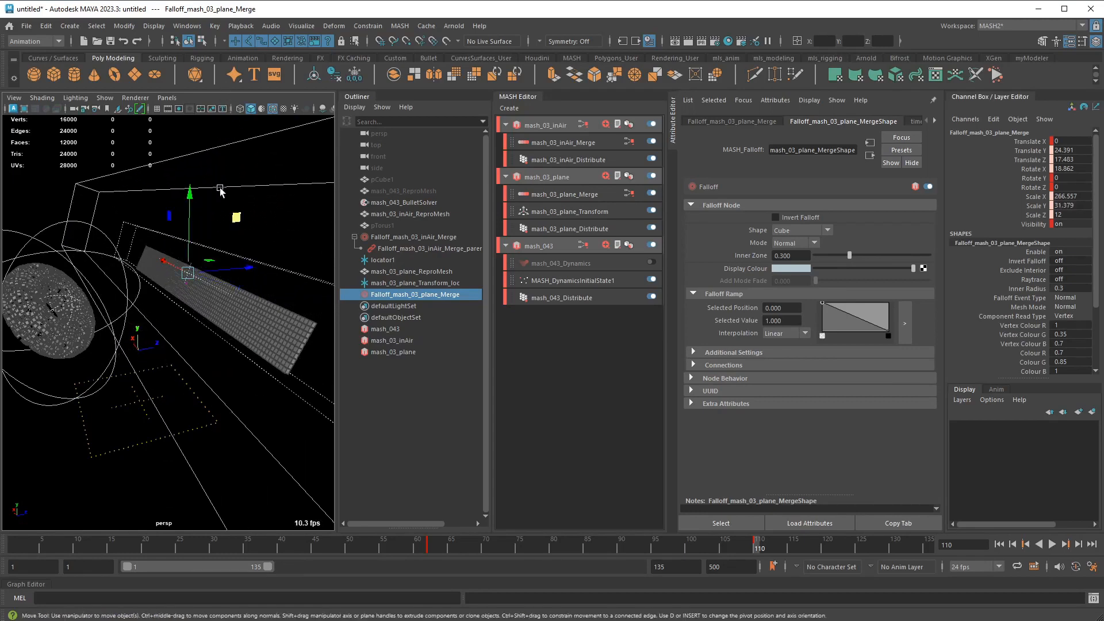
pyautogui.moveTo(191, 193); pyautogui.dragTo(194, 205)
pyautogui.moveTo(217, 236)
pyautogui.keyDown('alt'); pyautogui.mouseDown()
pyautogui.moveTo(187, 221)
pyautogui.moveTo(222, 242)
pyautogui.mouseUp(); pyautogui.keyUp('alt')
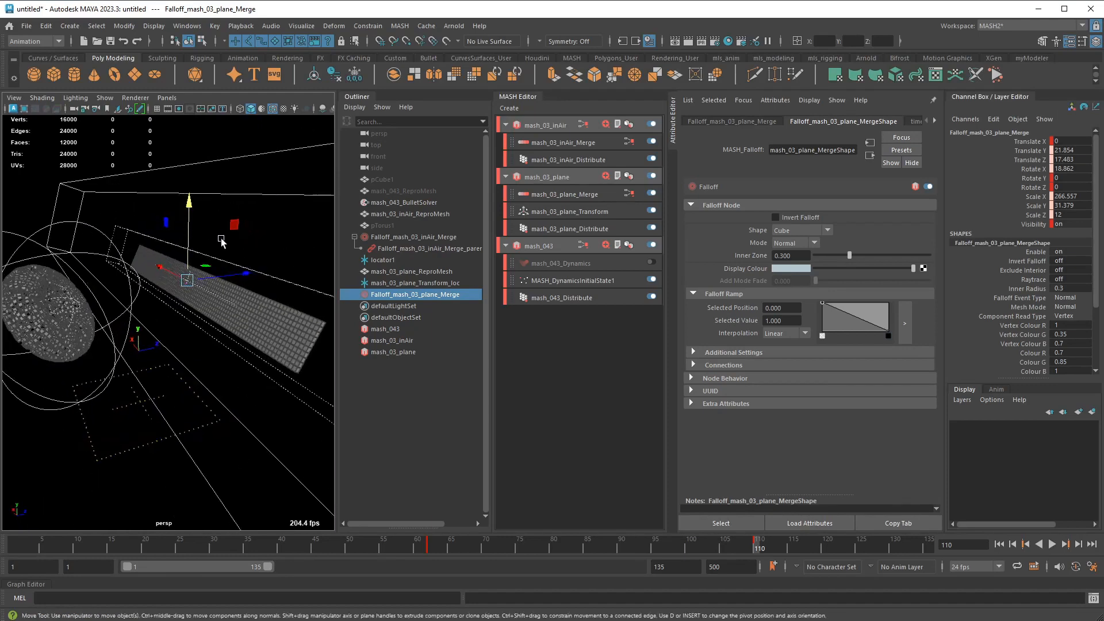
pyautogui.press('s')
pyautogui.moveTo(524, 551); pyautogui.dragTo(754, 545)
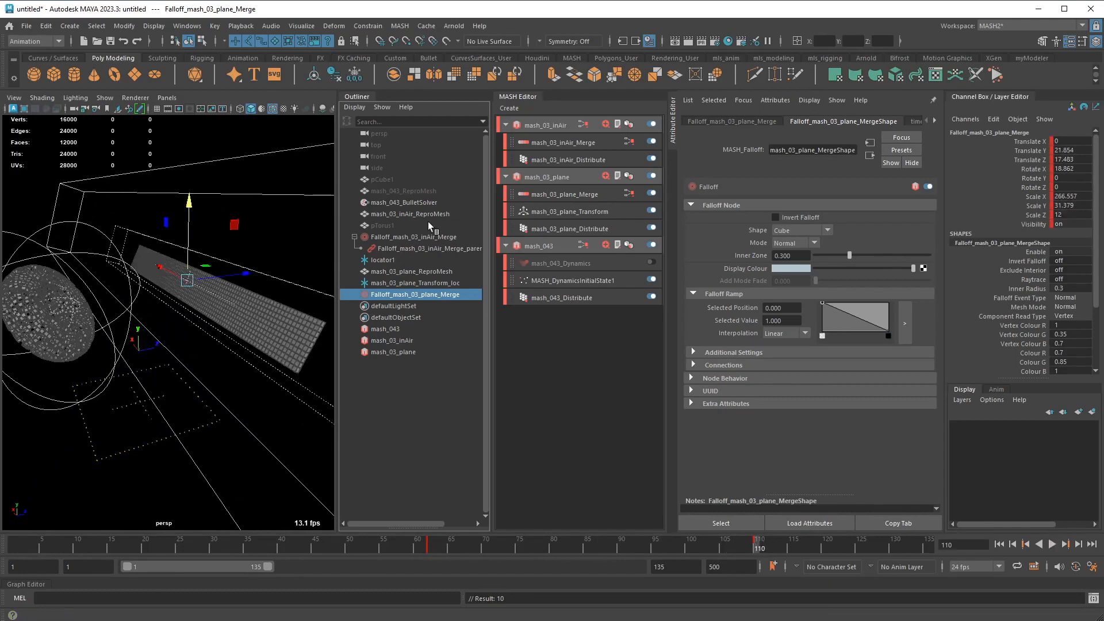
# Hide mash_03_inAir_ReproMesh so that only the plane network's mesh stays on display
pyautogui.click(401, 271)
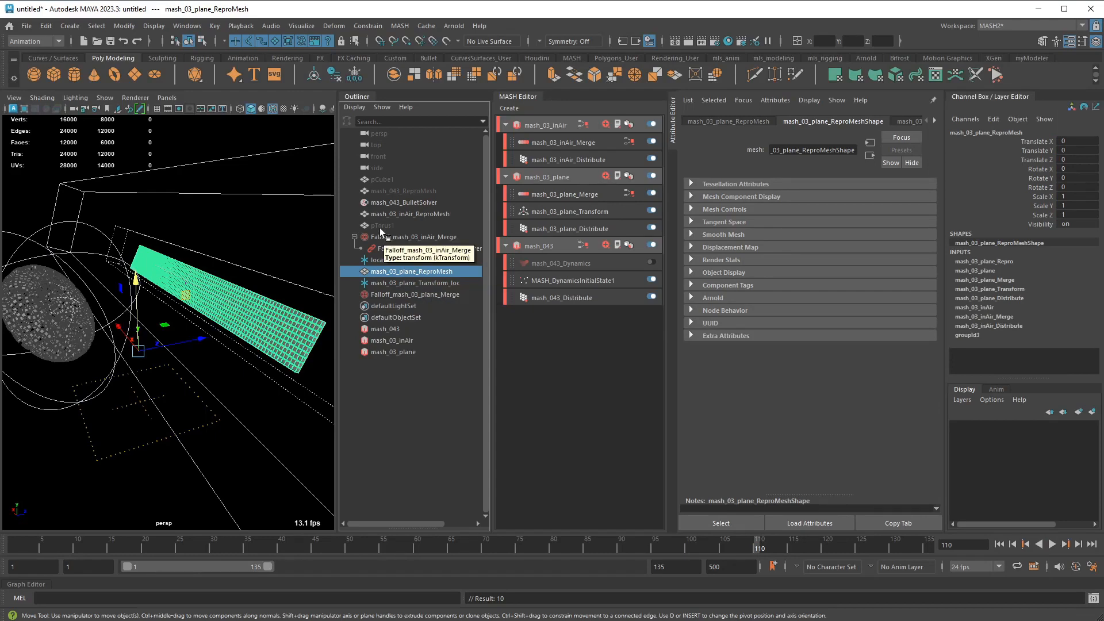
pyautogui.click(426, 214)
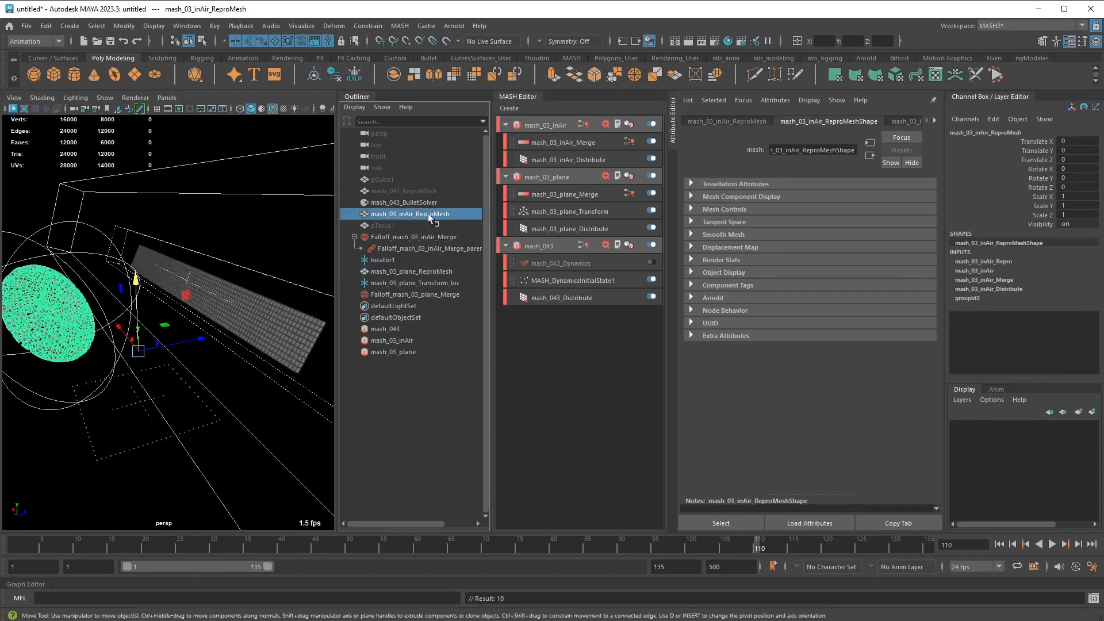
pyautogui.hotkey('ctrl', 'h')
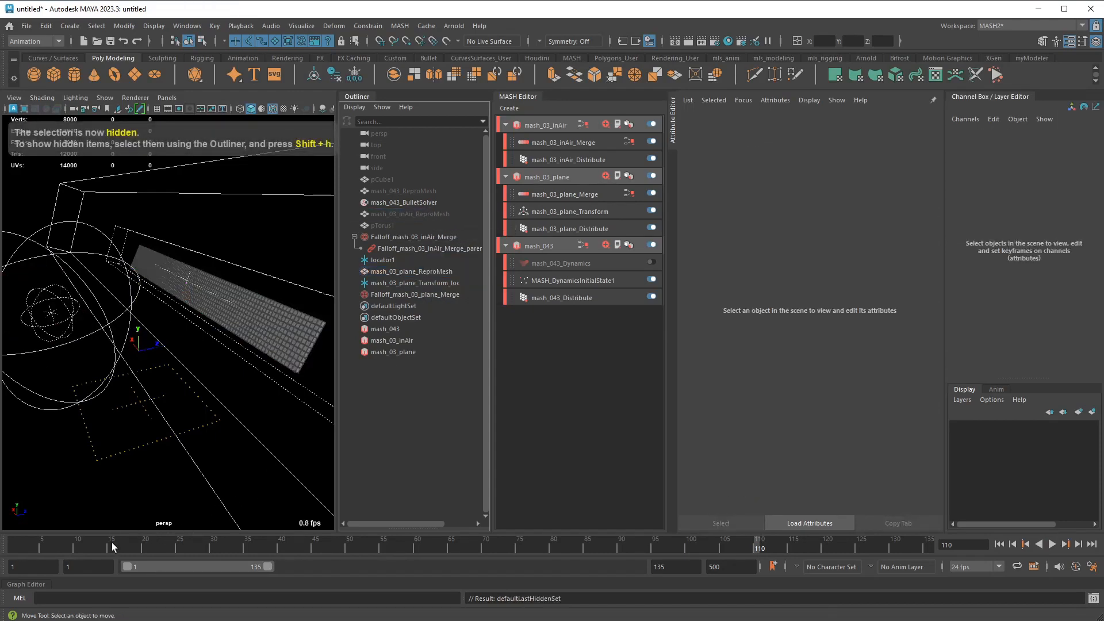
# Play the animation from frame 1 to check the cubes' transition into the tilted grid plane
pyautogui.moveTo(112, 543); pyautogui.dragTo(5, 545)
pyautogui.scroll(-2, 190, 411)
pyautogui.keyDown('alt'); pyautogui.moveTo(192, 410); pyautogui.dragTo(240, 377, button='middle'); pyautogui.keyUp('alt')
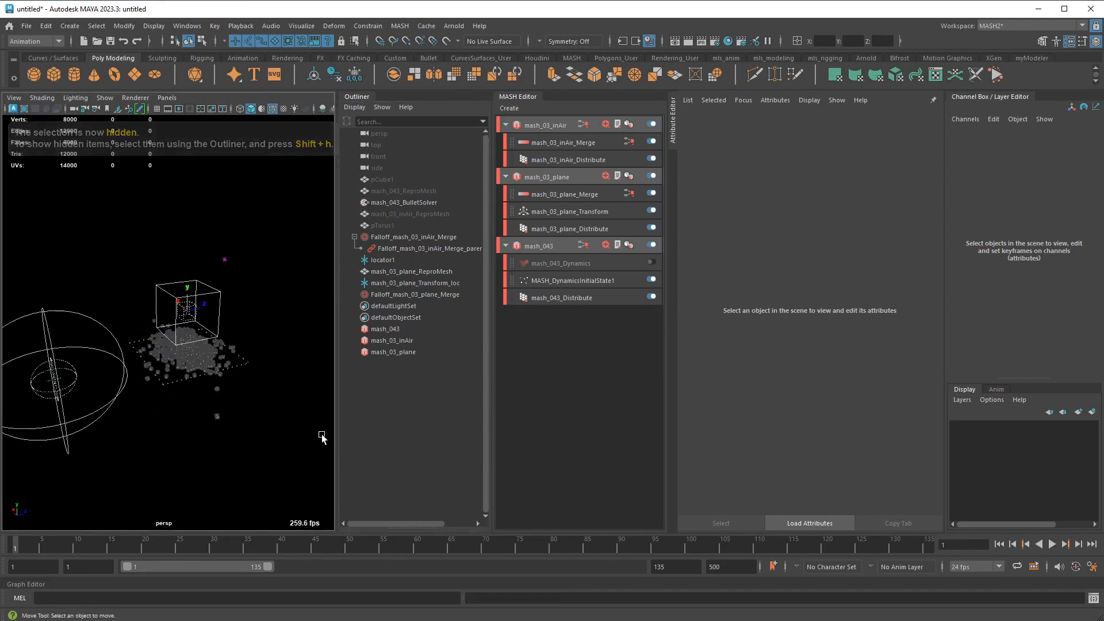
pyautogui.click(1052, 544)
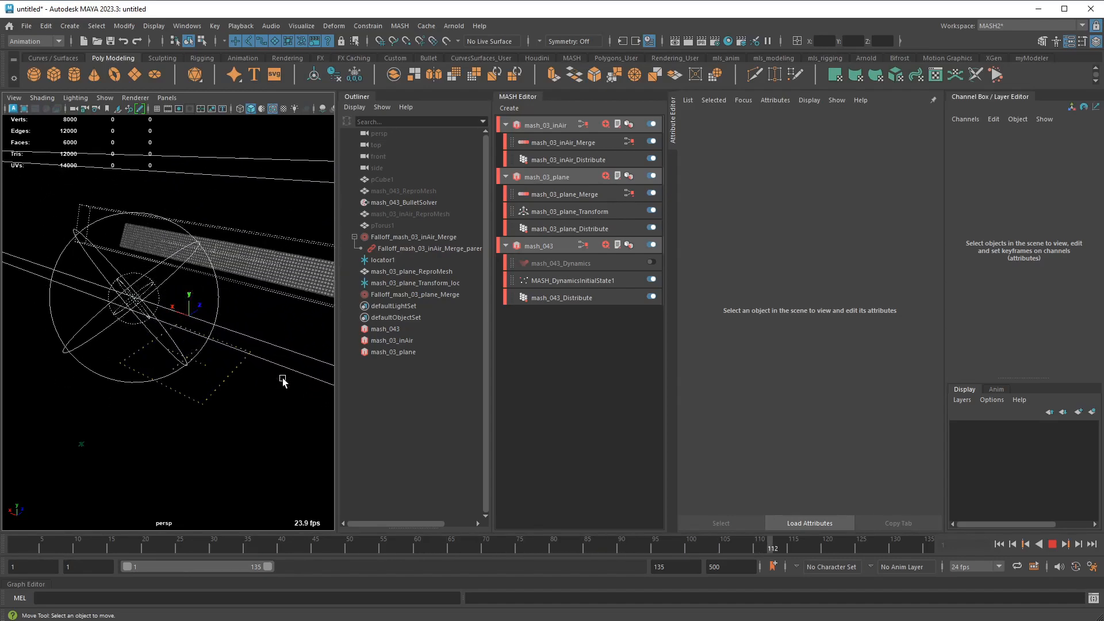
pyautogui.click(1052, 545)
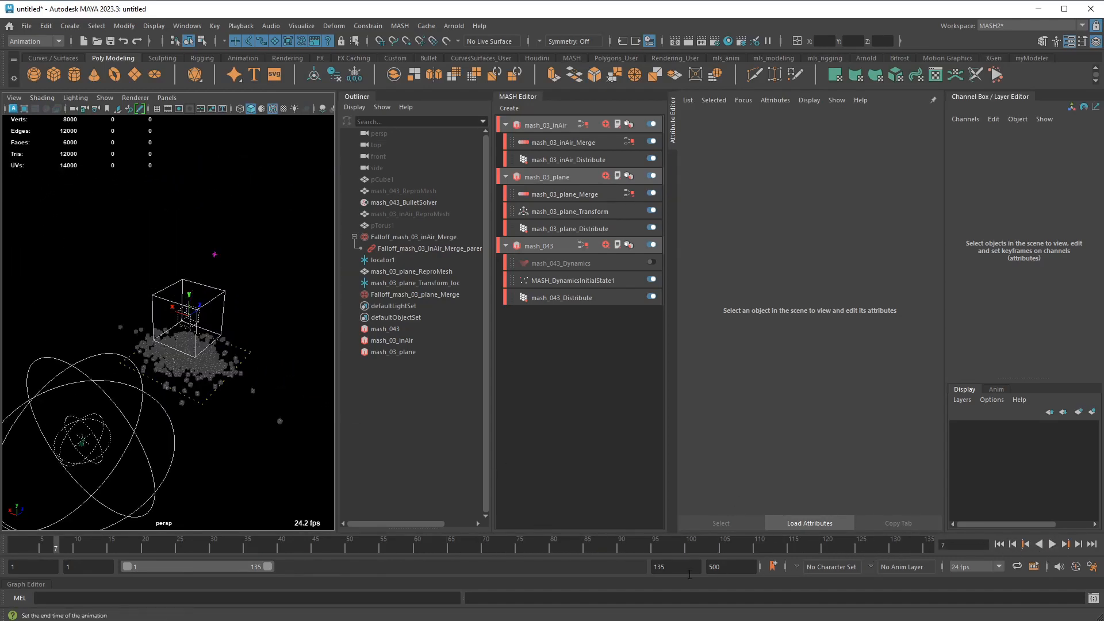
# Shift both keys of Falloff_mash_03_plane_Merge earlier to about frames 53 and 72
pyautogui.moveTo(322, 544); pyautogui.dragTo(759, 547)
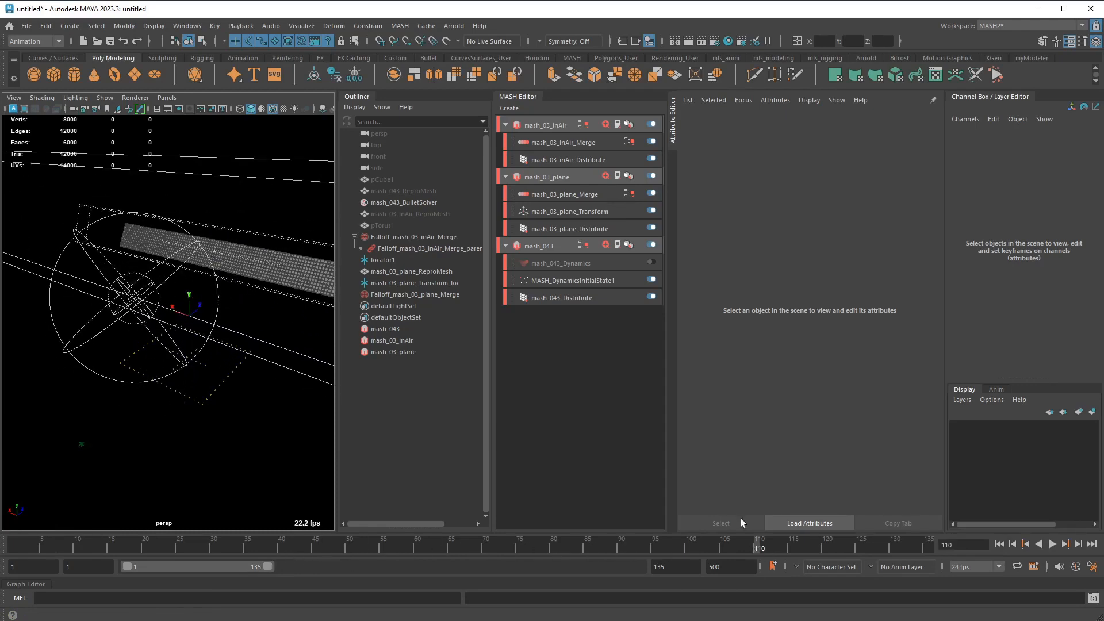
pyautogui.click(414, 294)
pyautogui.keyDown('shift'); pyautogui.moveTo(788, 548); pyautogui.dragTo(402, 556); pyautogui.keyUp('shift')
pyautogui.click(555, 549)
pyautogui.moveTo(494, 548); pyautogui.dragTo(432, 555)
pyautogui.click(601, 549)
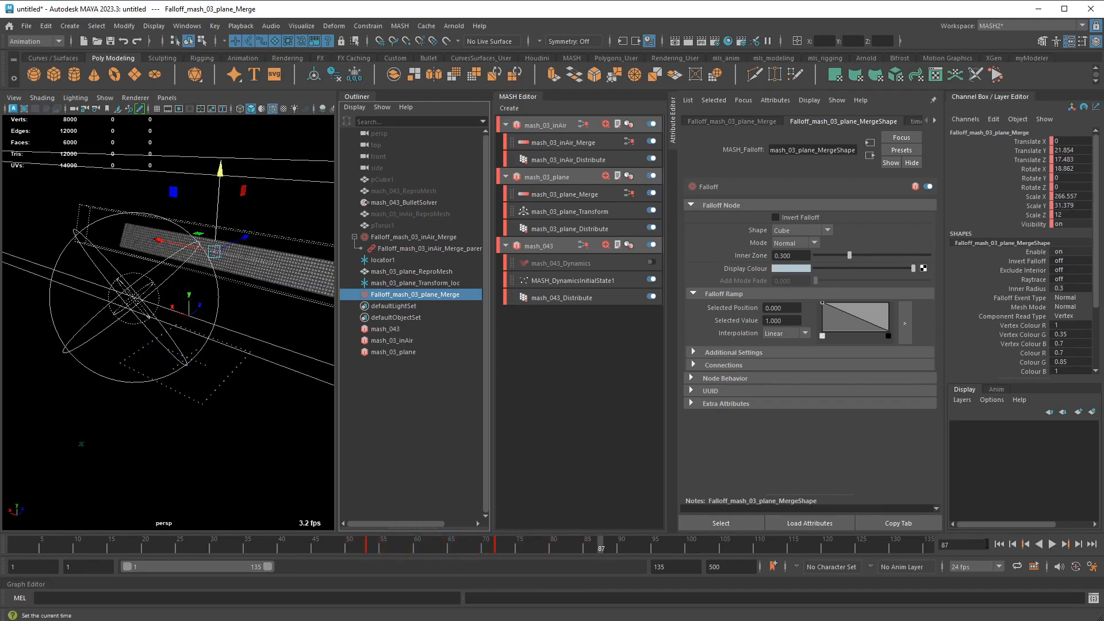
# Replay the animation from the start and examine the retimed transition from another angle
pyautogui.click(999, 544)
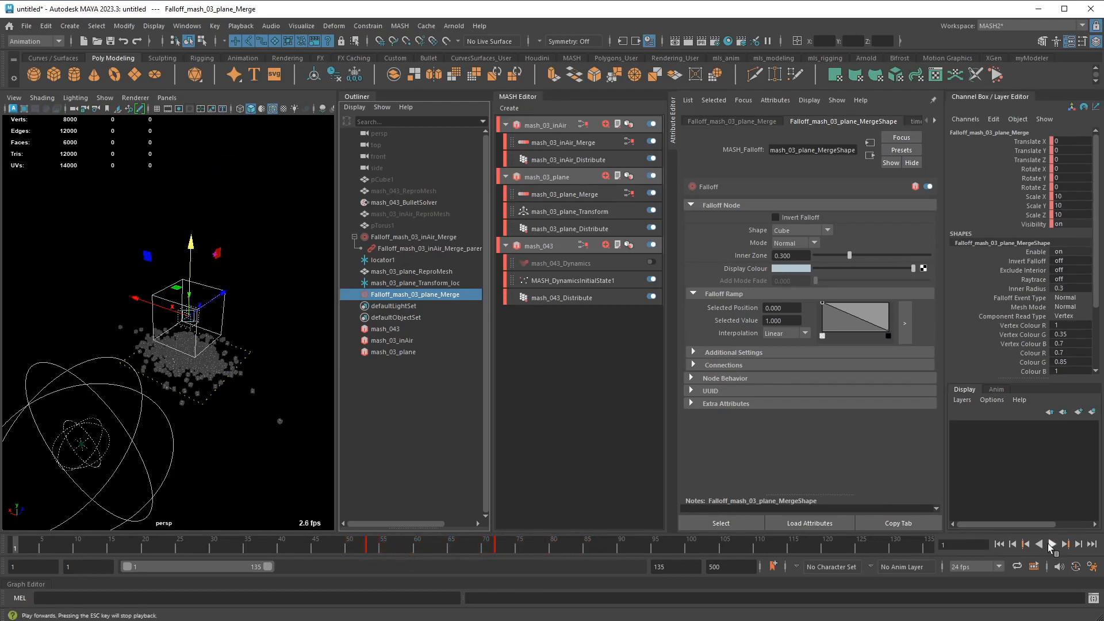
pyautogui.click(1052, 544)
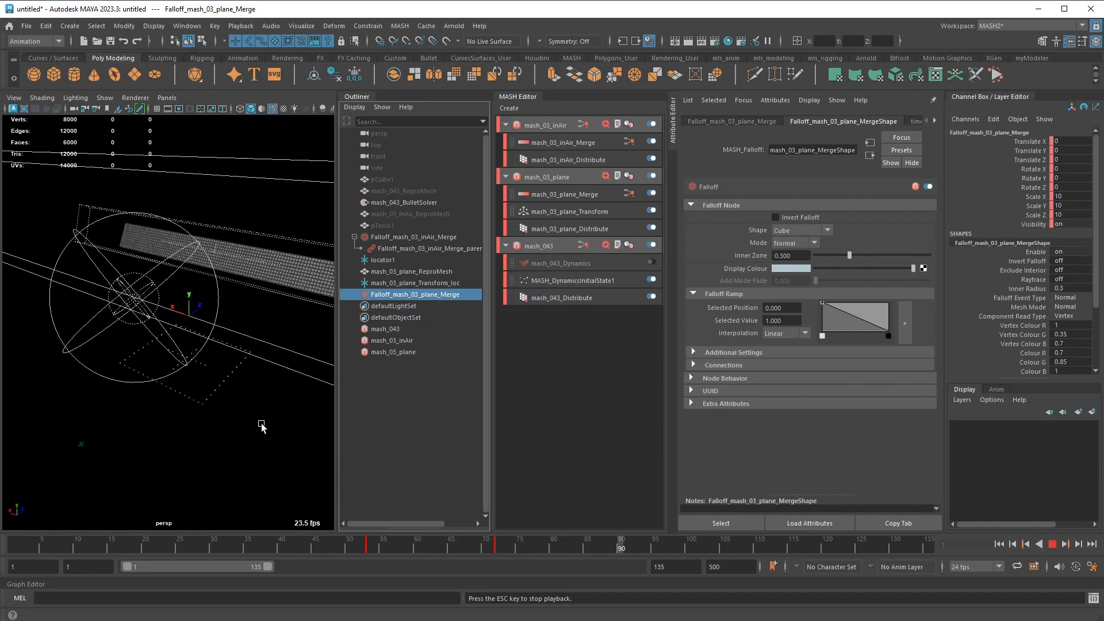
pyautogui.keyDown('alt'); pyautogui.moveTo(263, 415); pyautogui.dragTo(238, 435); pyautogui.keyUp('alt')
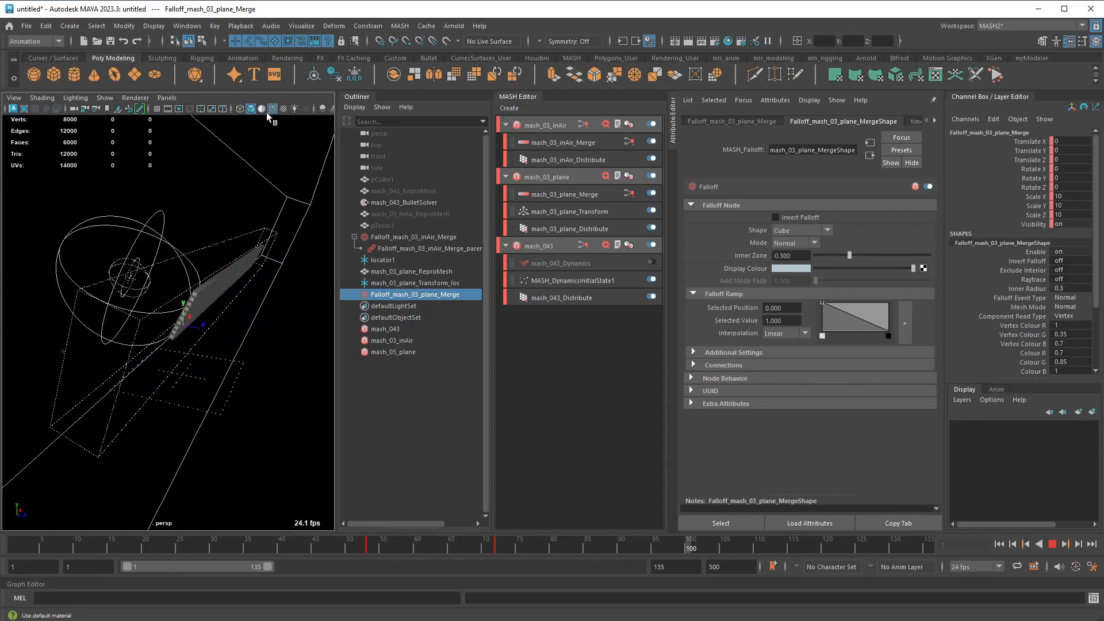
pyautogui.click(1054, 546)
# Collapse the MASH Editor and the Outliner to enlarge the perspective viewport around the cubes
pyautogui.click(516, 98)
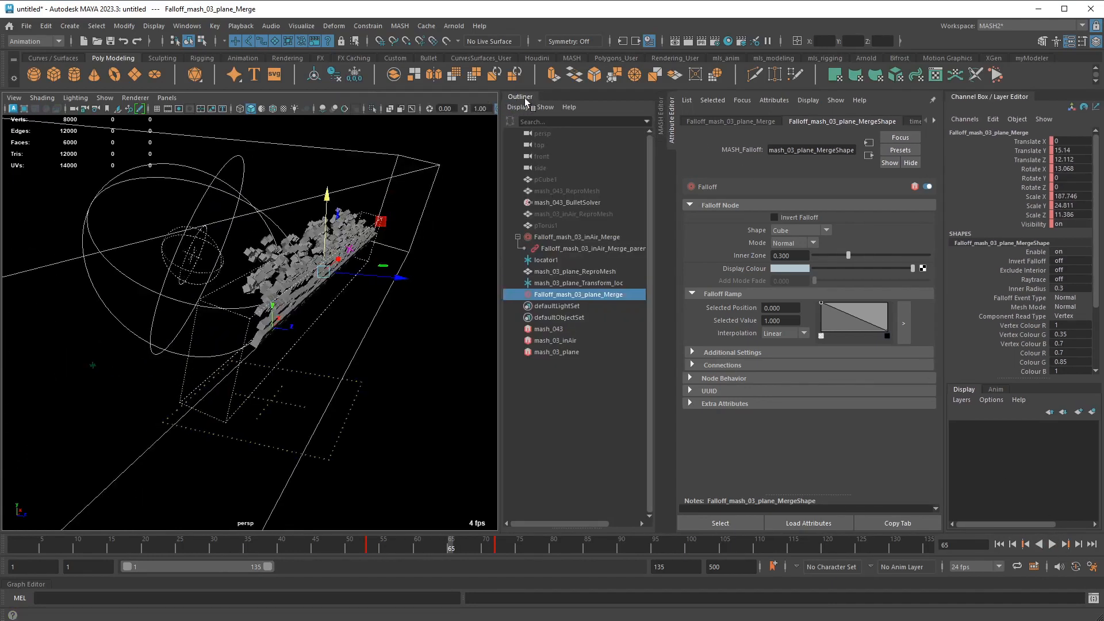
pyautogui.click(525, 98)
pyautogui.keyDown('alt'); pyautogui.moveTo(554, 249); pyautogui.dragTo(588, 339, button='middle'); pyautogui.keyUp('alt')
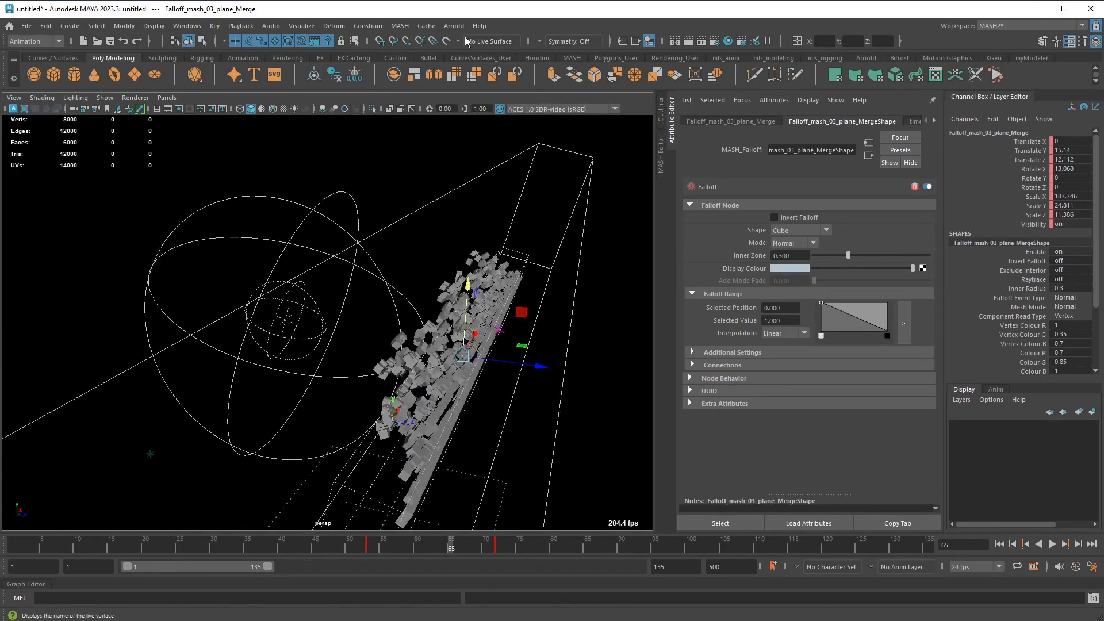
# Create an Arnold Skydome Light and map a File texture to its color
pyautogui.click(456, 27)
pyautogui.moveTo(493, 83)
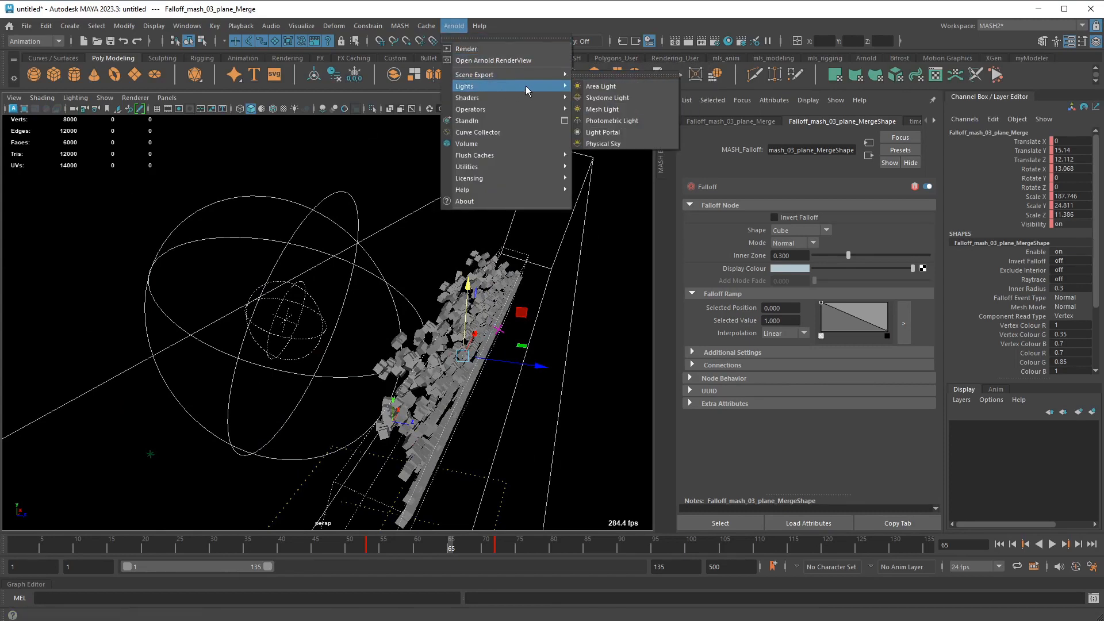
pyautogui.click(613, 99)
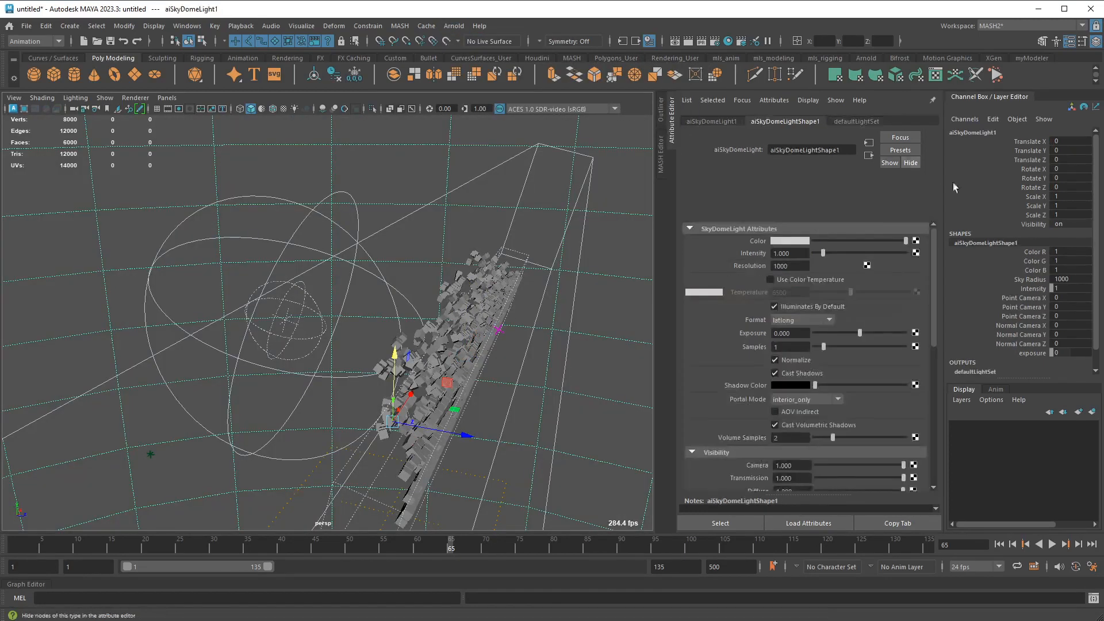
pyautogui.click(918, 241)
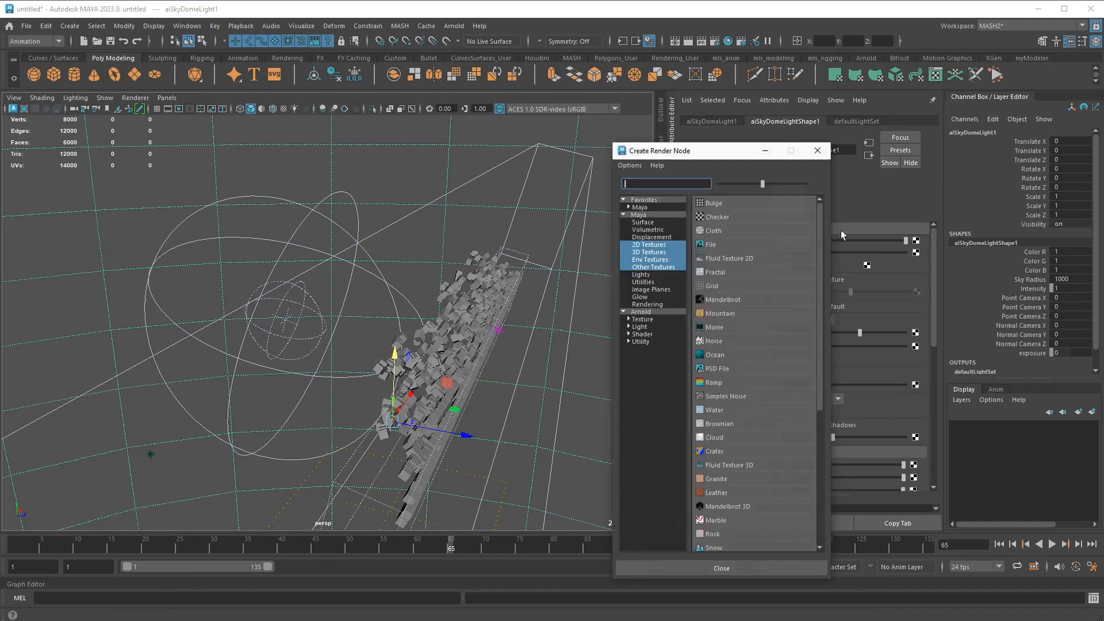
pyautogui.click(662, 245)
pyautogui.click(719, 246)
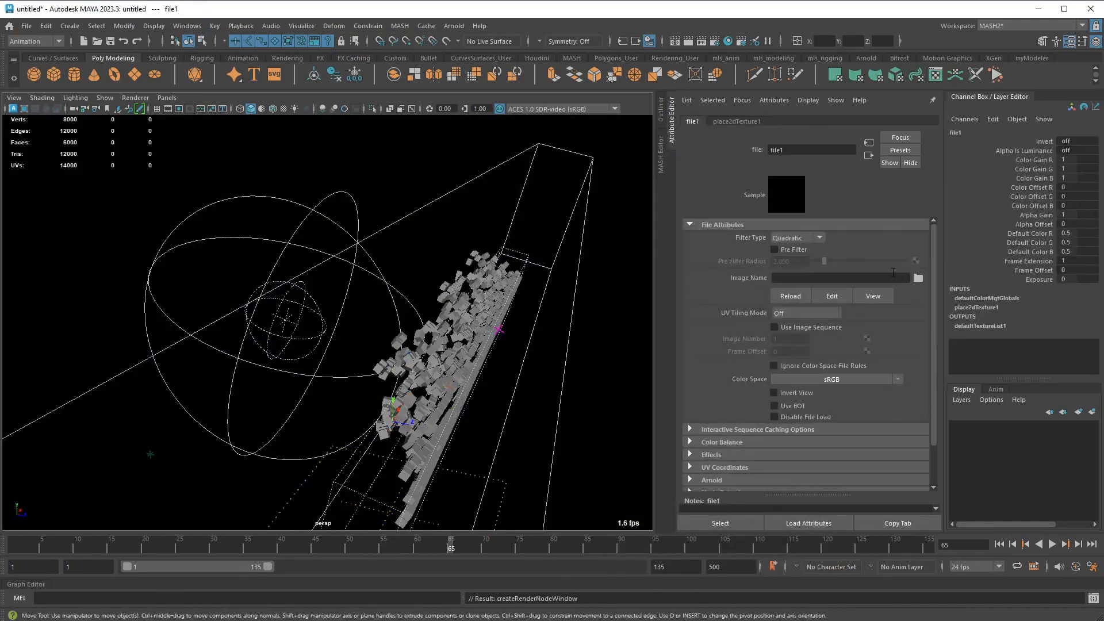
# Load kloppenheim_06_puresky_4k.hdr from the project's HDRI folder as the skydome texture's image
pyautogui.click(918, 290)
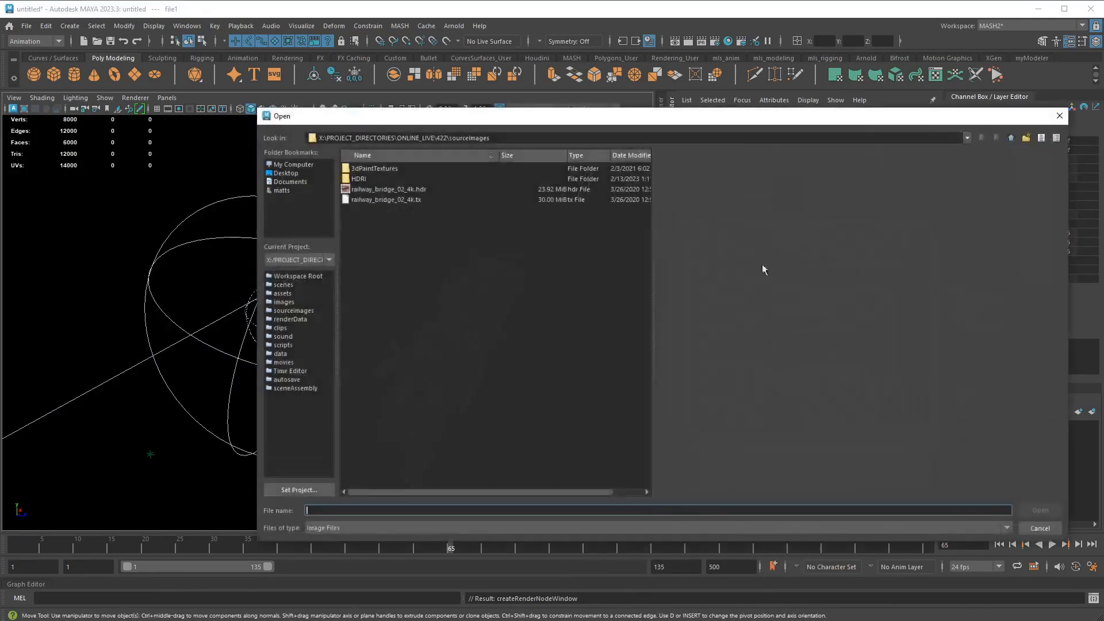
pyautogui.doubleClick(364, 179)
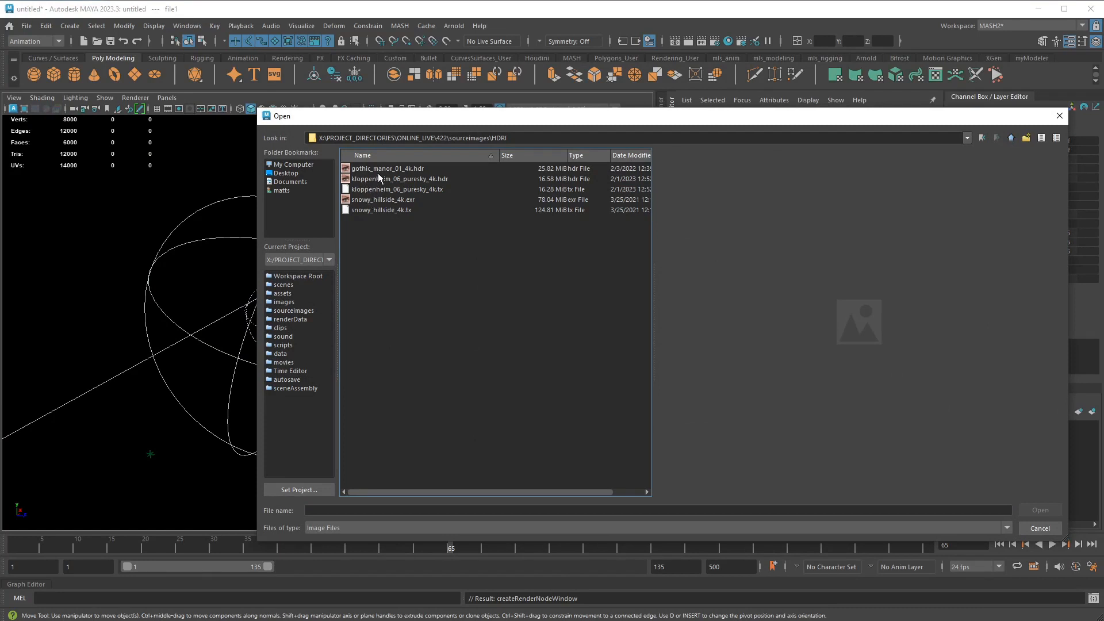
pyautogui.click(394, 168)
pyautogui.click(391, 199)
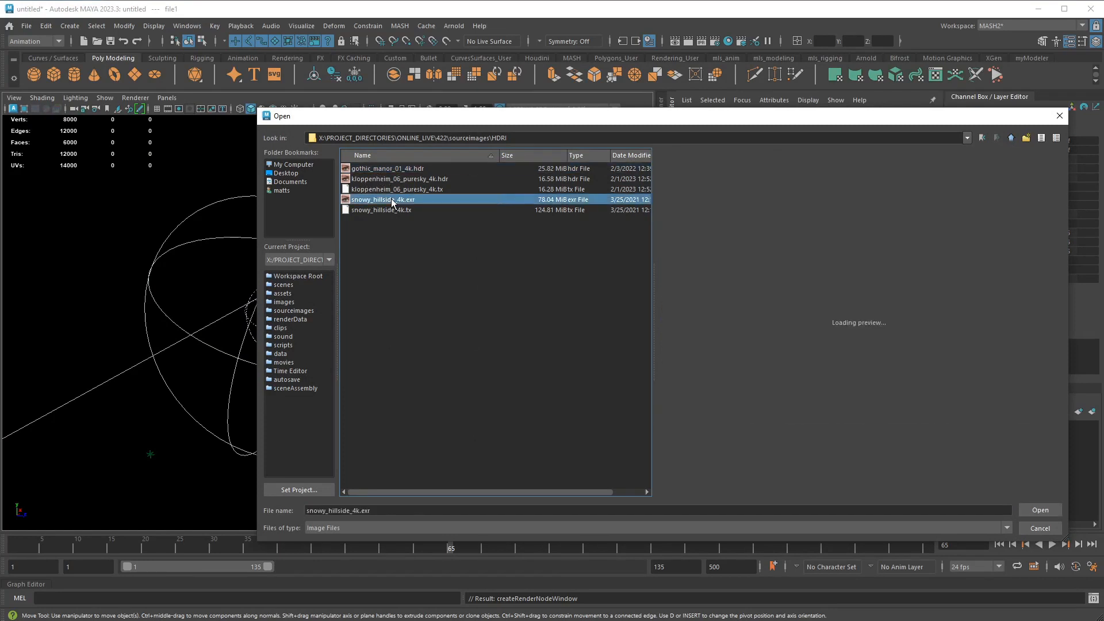
pyautogui.click(394, 179)
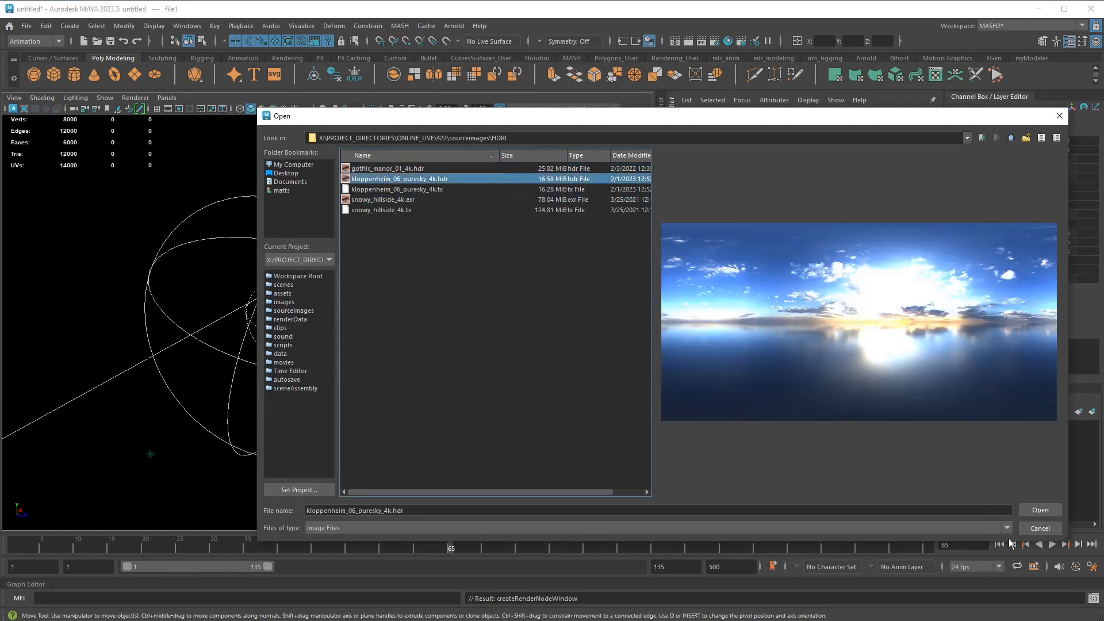
pyautogui.click(1038, 510)
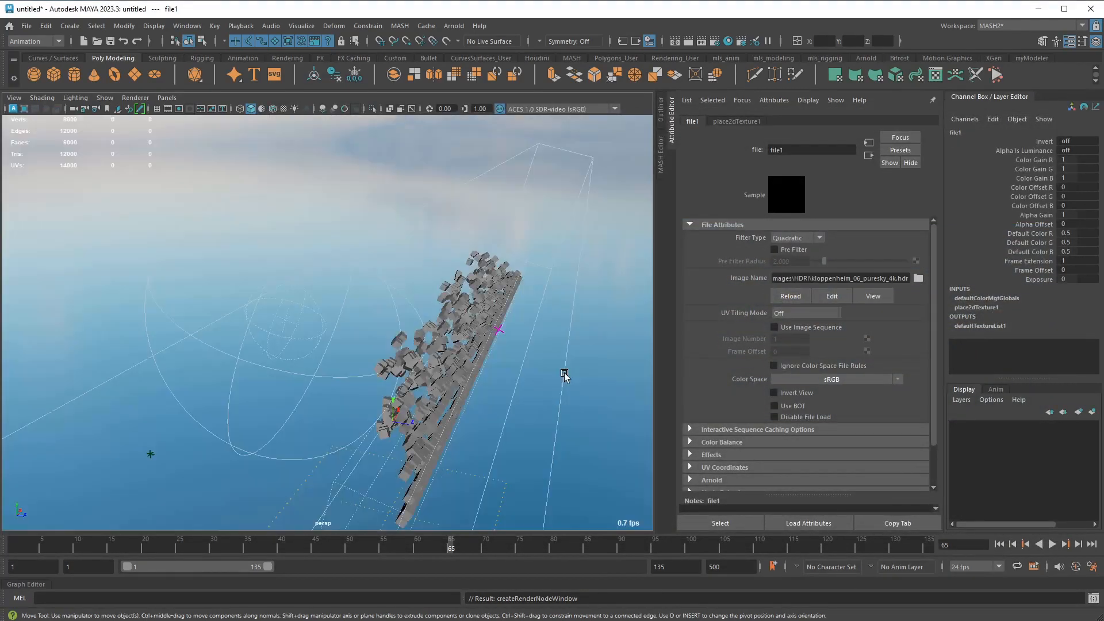
# Switch the viewport to all-lights display and show the resolution gate while playing the animation from frame 1
pyautogui.keyDown('alt'); pyautogui.moveTo(560, 377); pyautogui.dragTo(561, 322); pyautogui.keyUp('alt')
pyautogui.press('7')
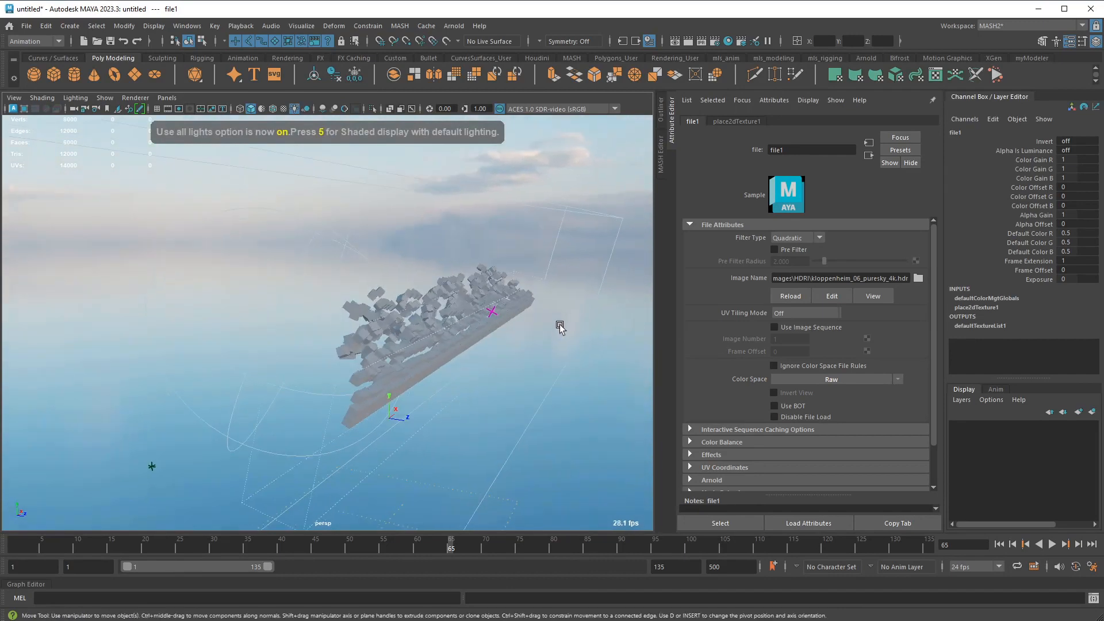
pyautogui.click(999, 544)
pyautogui.click(1052, 544)
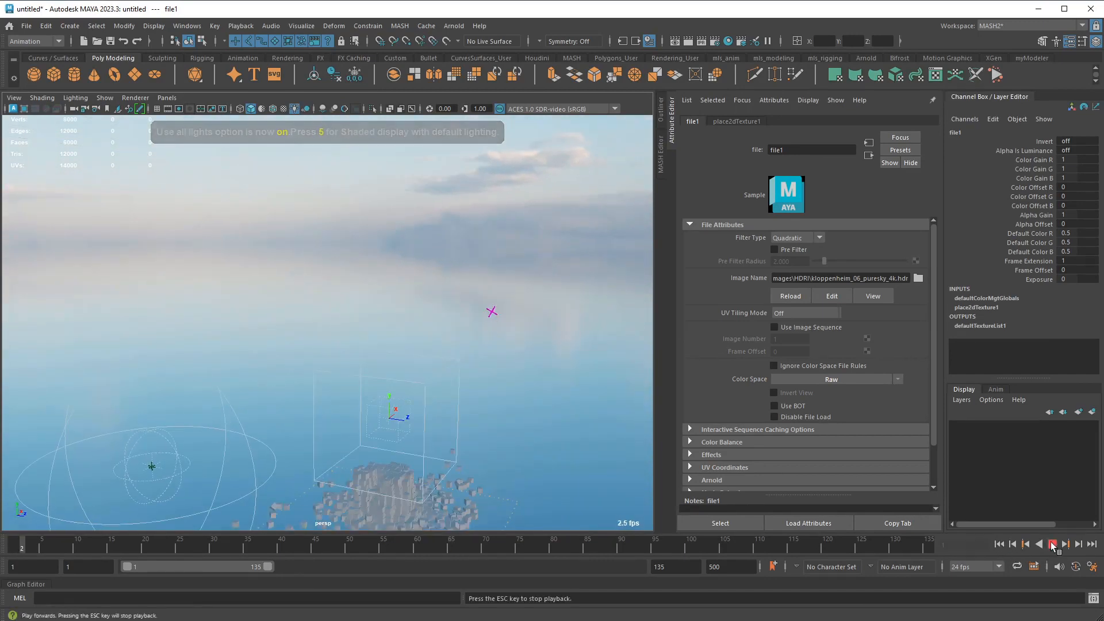
pyautogui.click(180, 109)
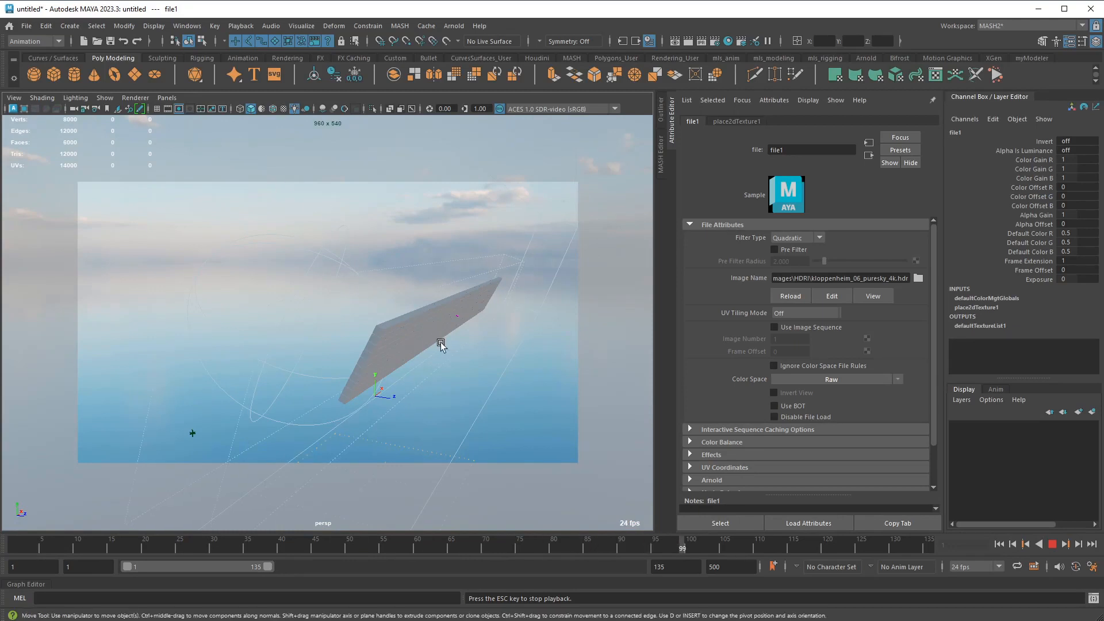
# Stop playback and hide the Falloff_mash_03_inAir_Merge and Falloff_mash_03_plane_Merge falloff objects
pyautogui.keyDown('alt'); pyautogui.moveTo(427, 344); pyautogui.dragTo(441, 338); pyautogui.keyUp('alt')
pyautogui.click(1052, 545)
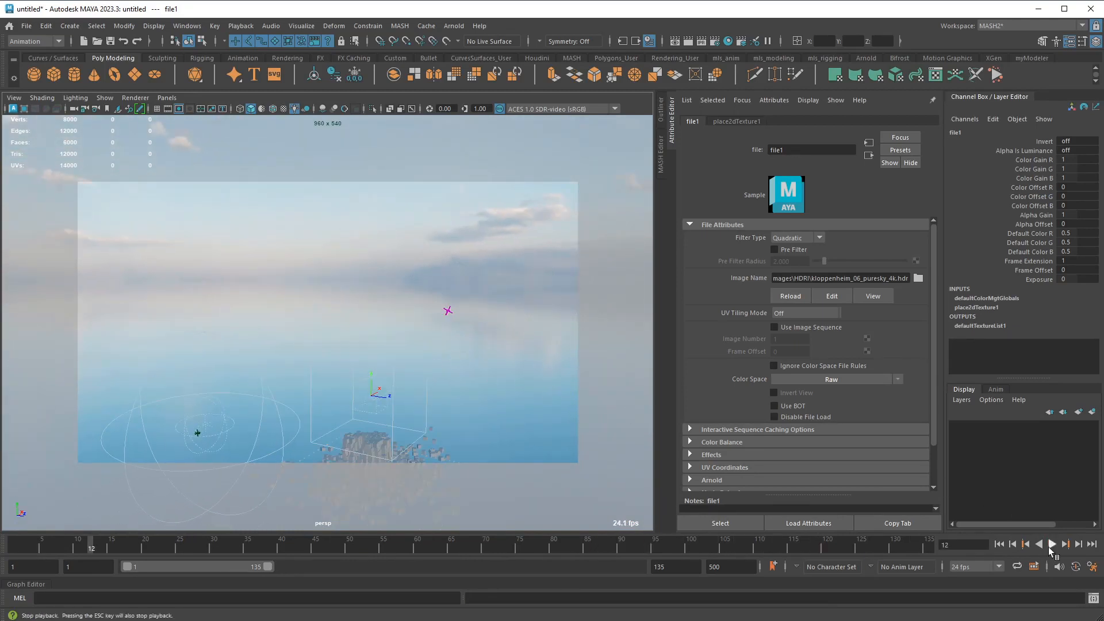
pyautogui.click(660, 109)
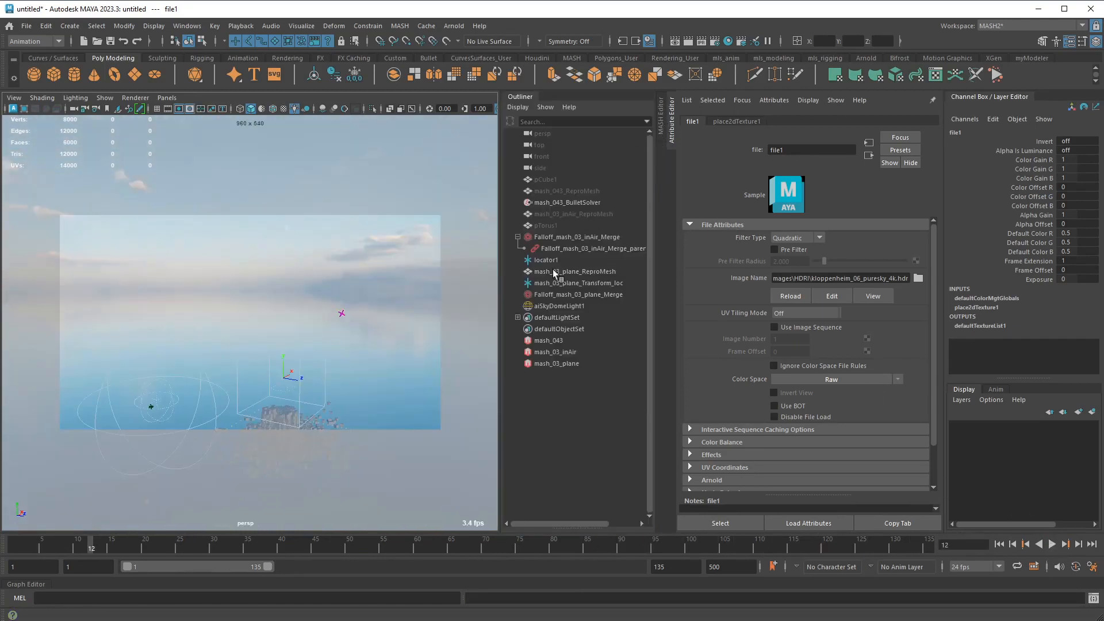
pyautogui.click(555, 240)
pyautogui.hotkey('ctrl', 'h')
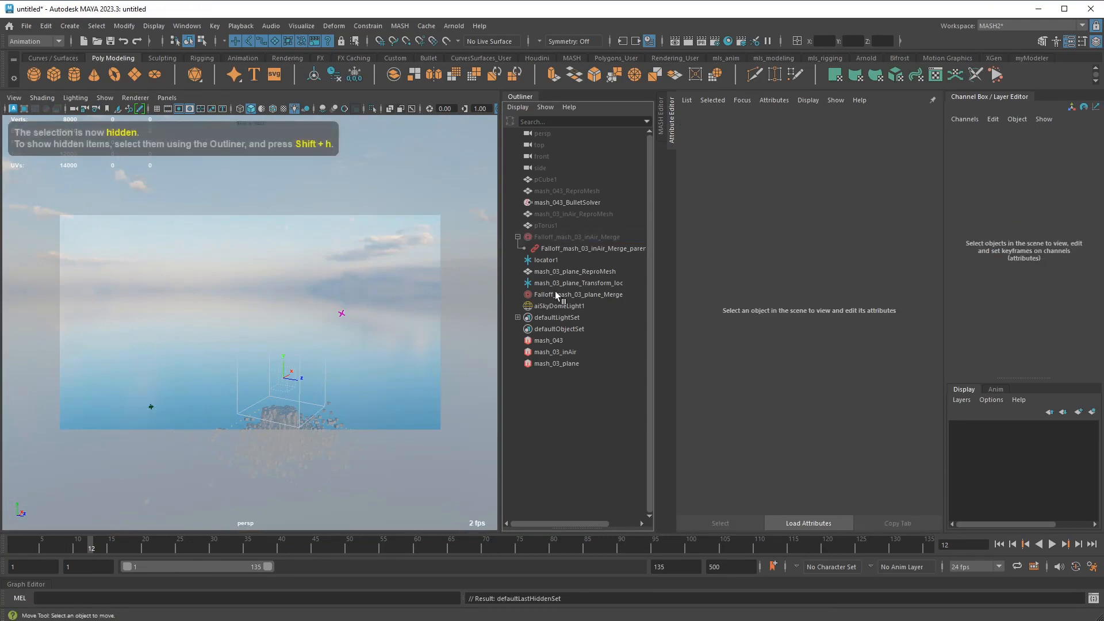
pyautogui.click(556, 293)
pyautogui.hotkey('ctrl', 'h')
pyautogui.click(517, 236)
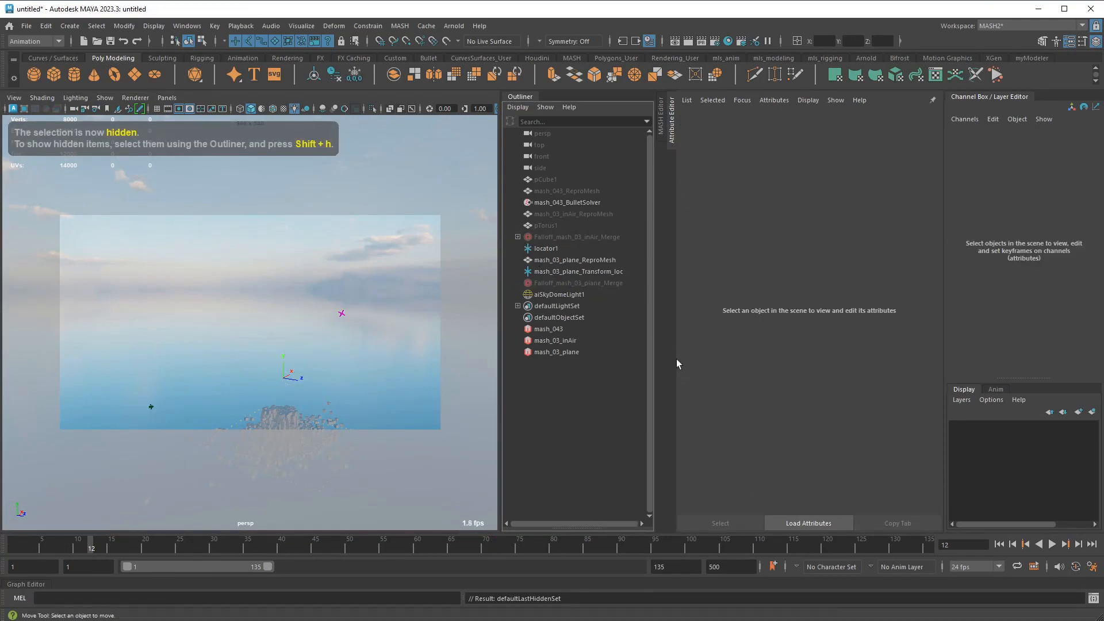
# Replay the animation from its first frame, hide Falloff_mash_03_plane_Merge again during playback, and stop playback after viewing the merge
pyautogui.click(1001, 545)
pyautogui.click(1052, 545)
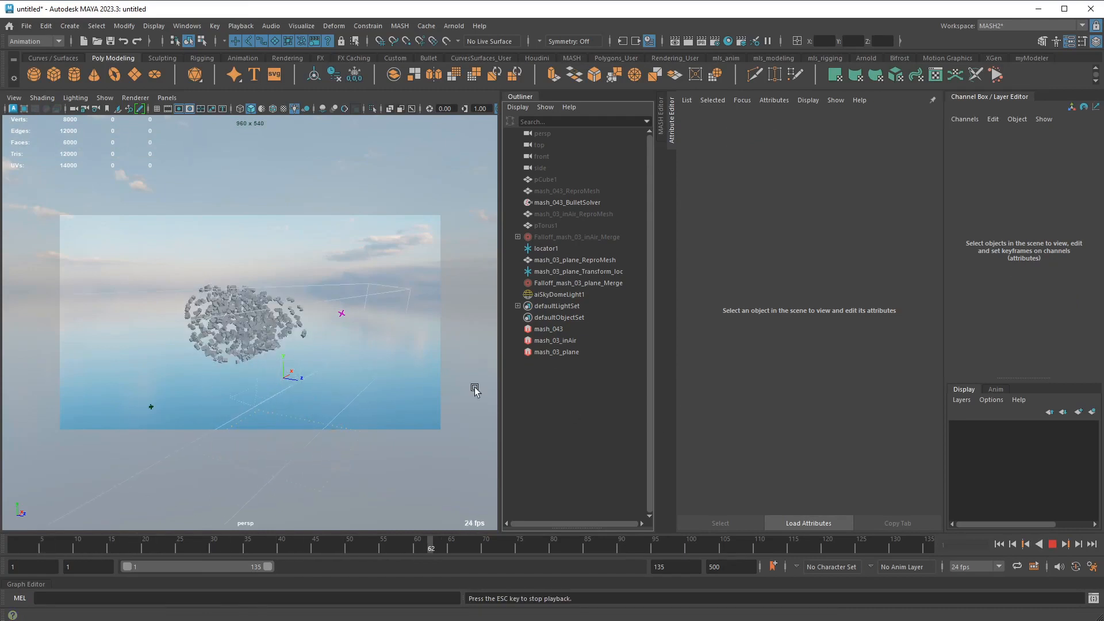
pyautogui.click(578, 284)
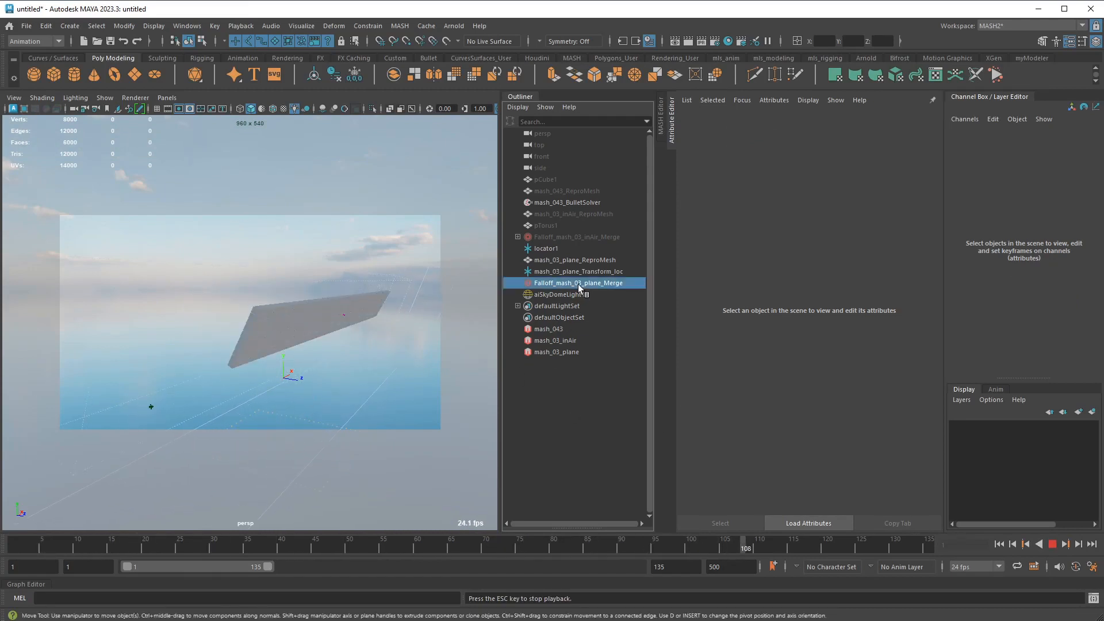
pyautogui.hotkey('ctrl', 'h')
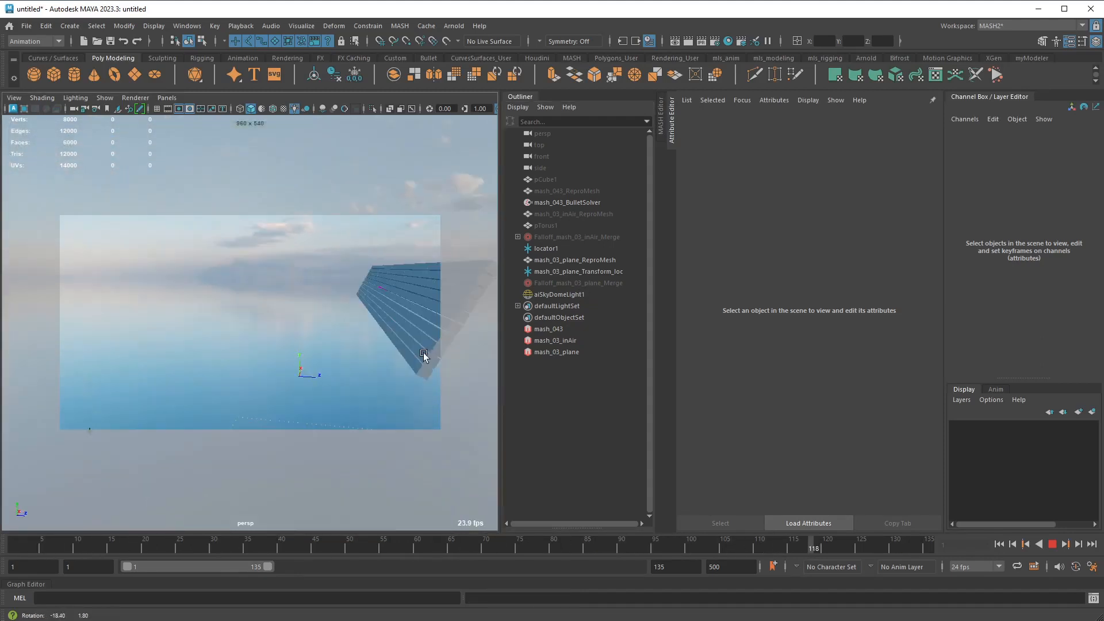
pyautogui.moveTo(378, 320)
pyautogui.keyDown('alt'); pyautogui.mouseDown()
pyautogui.moveTo(399, 281)
pyautogui.moveTo(368, 321)
pyautogui.mouseUp(); pyautogui.keyUp('alt')
pyautogui.keyDown('alt'); pyautogui.moveTo(369, 321); pyautogui.dragTo(351, 301, button='right'); pyautogui.keyUp('alt')
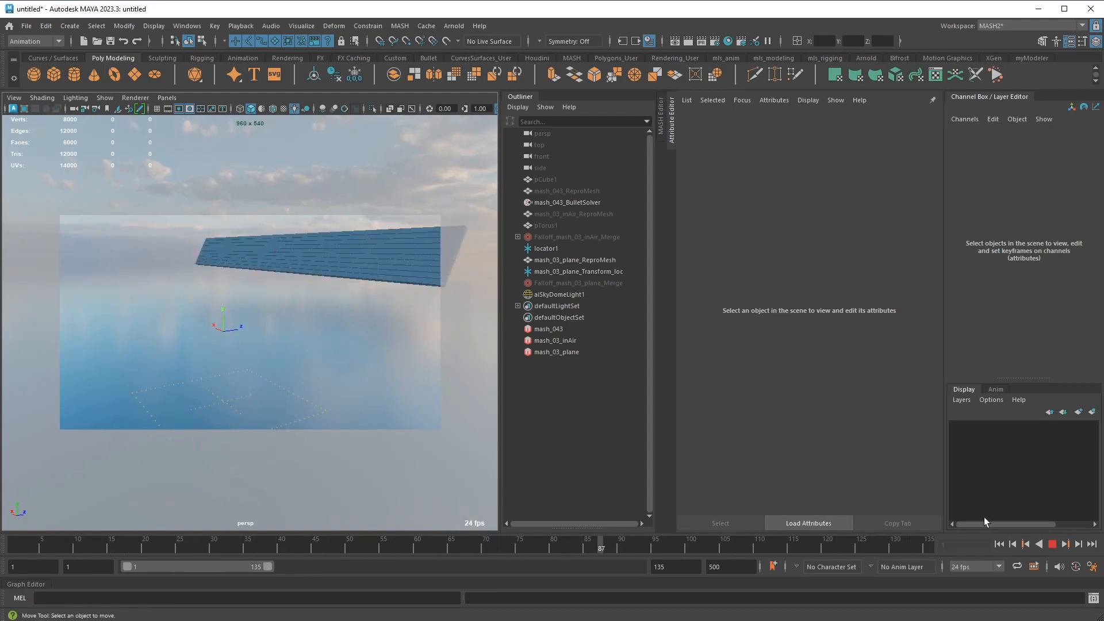
pyautogui.click(1051, 545)
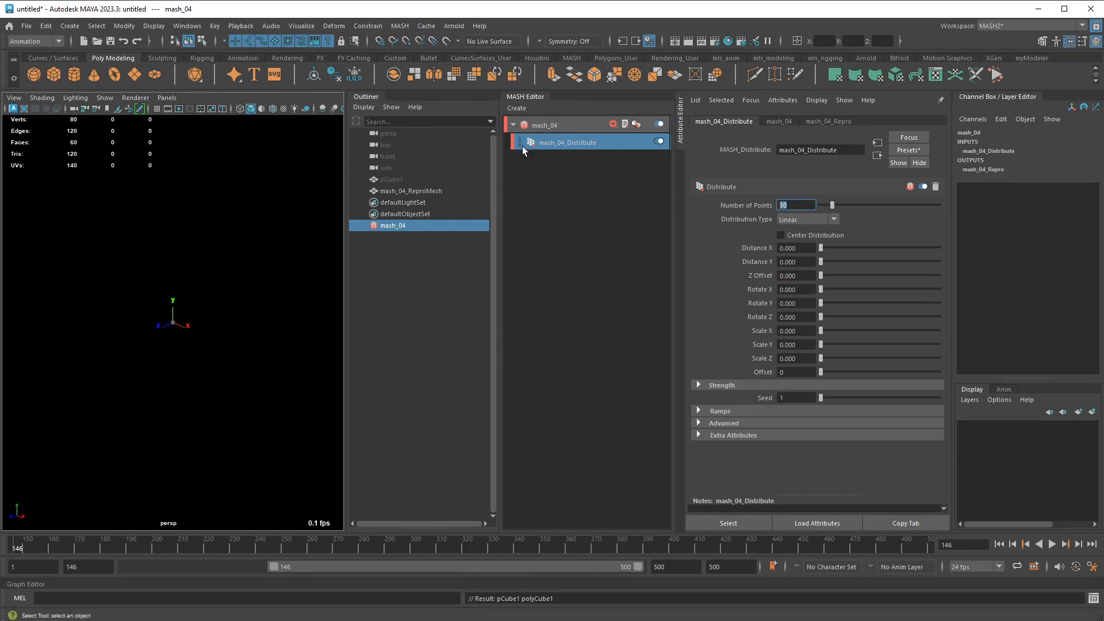
# Set the distribution type of the mash_04_Distribute node to Mesh
pyautogui.click(399, 179)
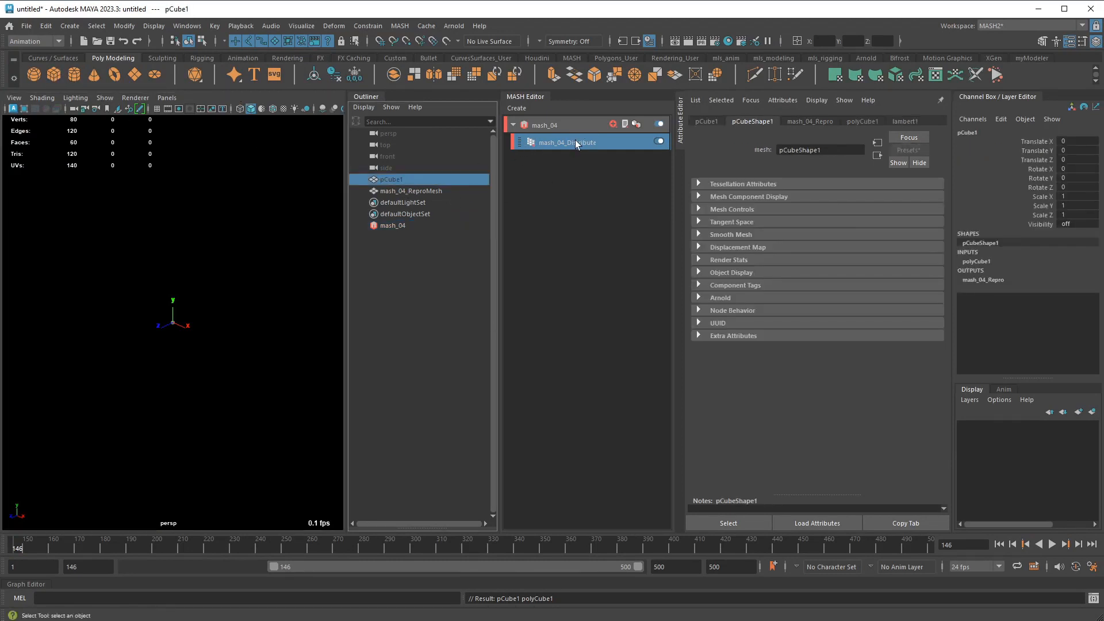
pyautogui.click(575, 142)
pyautogui.click(794, 219)
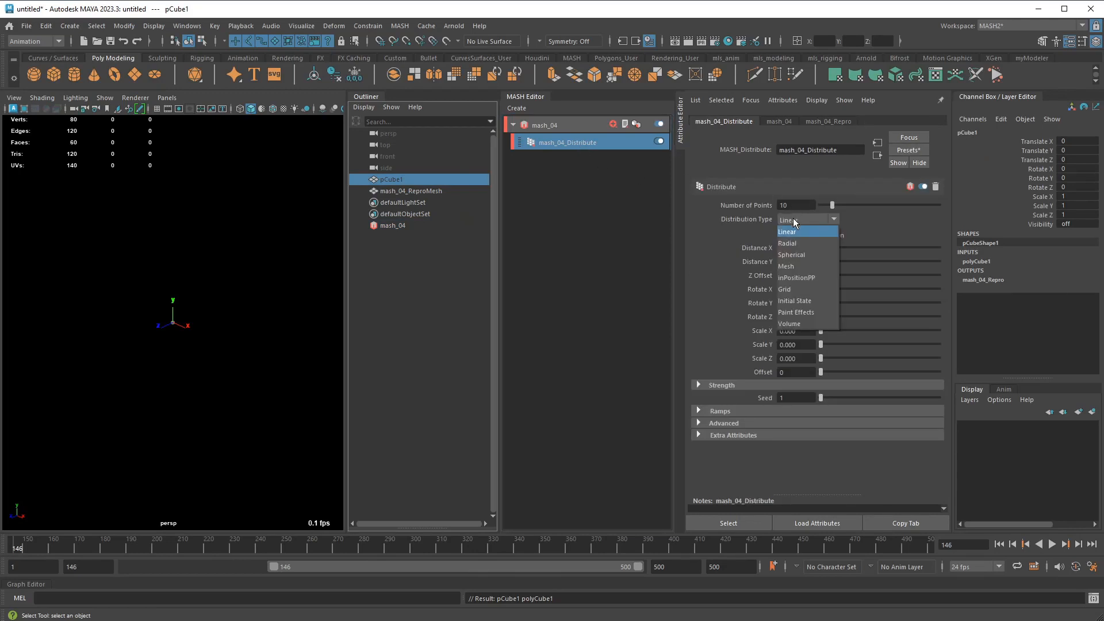
pyautogui.click(798, 268)
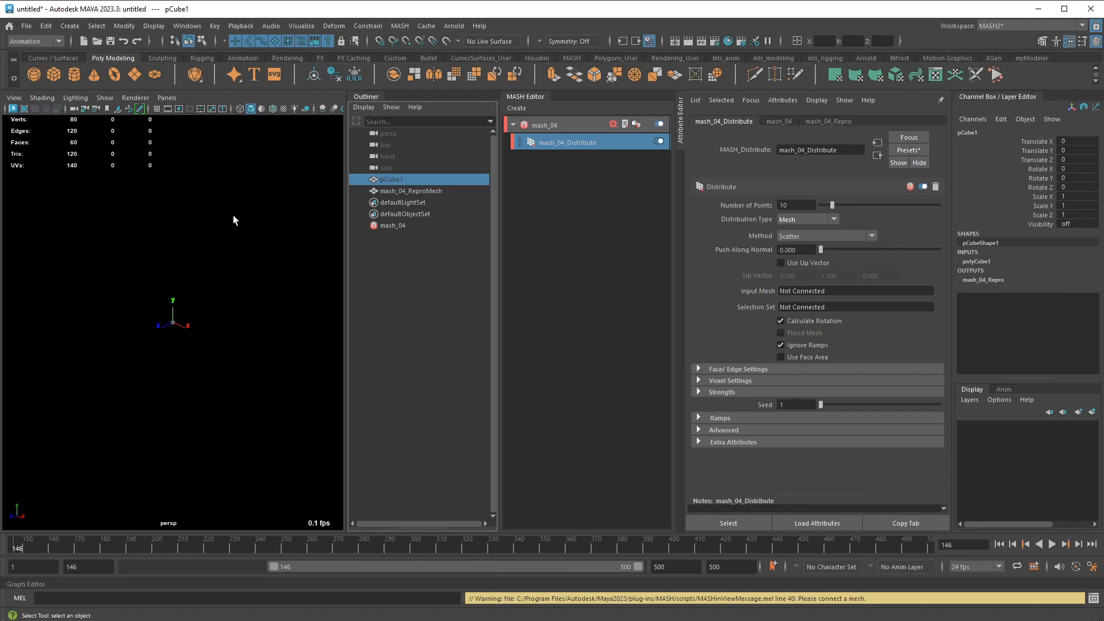
# Create a polygon sphere at the origin and set its radius to 25
pyautogui.click(33, 74)
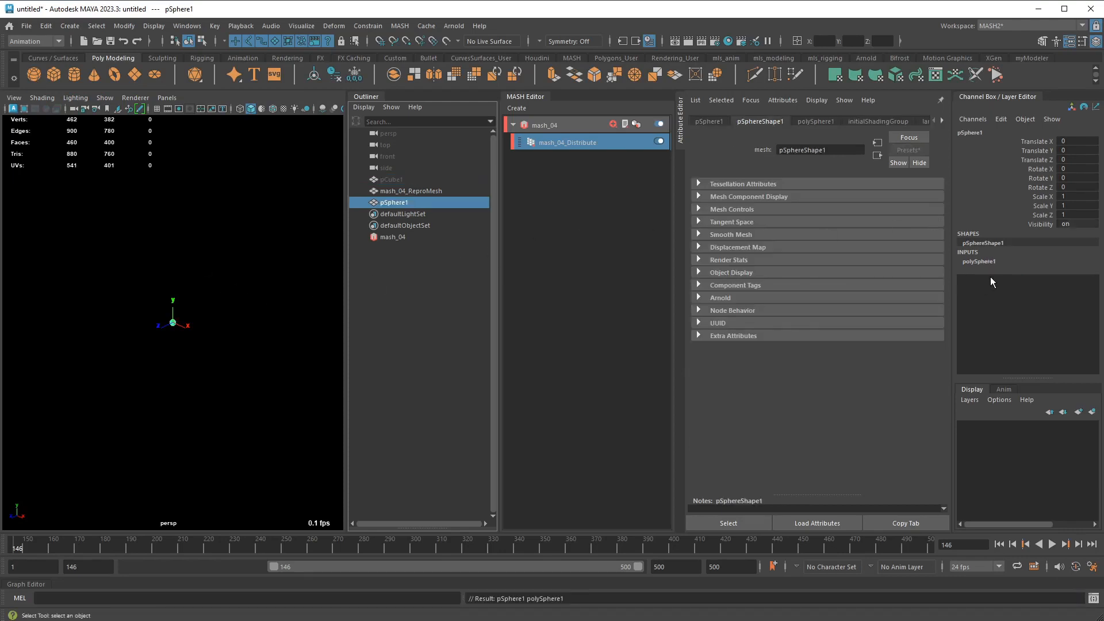
pyautogui.click(980, 261)
pyautogui.doubleClick(1076, 280)
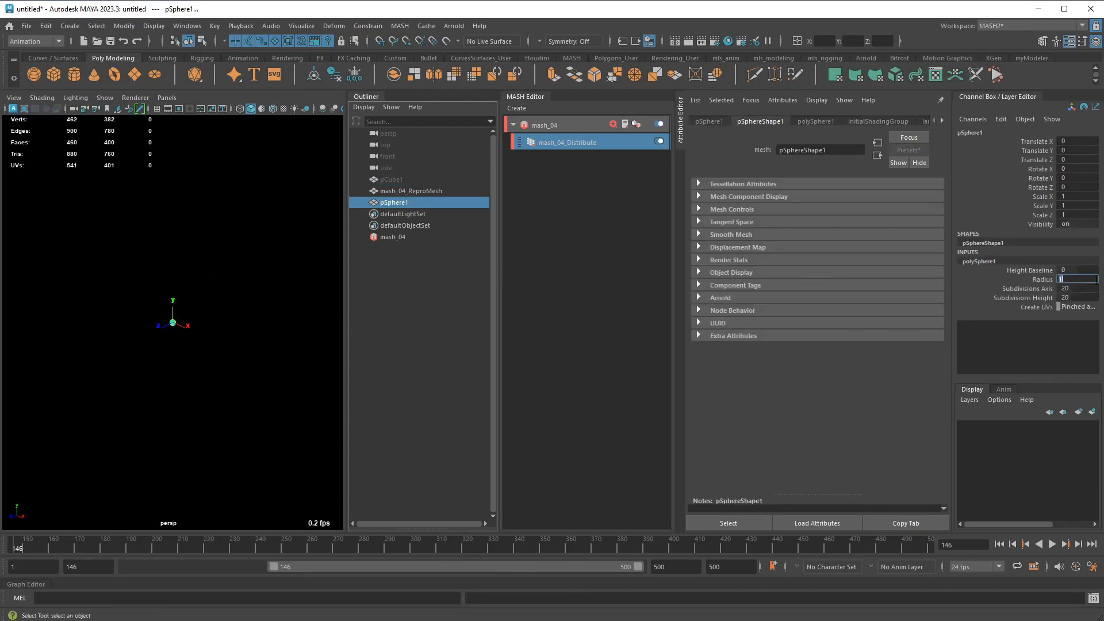
pyautogui.write('25')
pyautogui.press('Return')
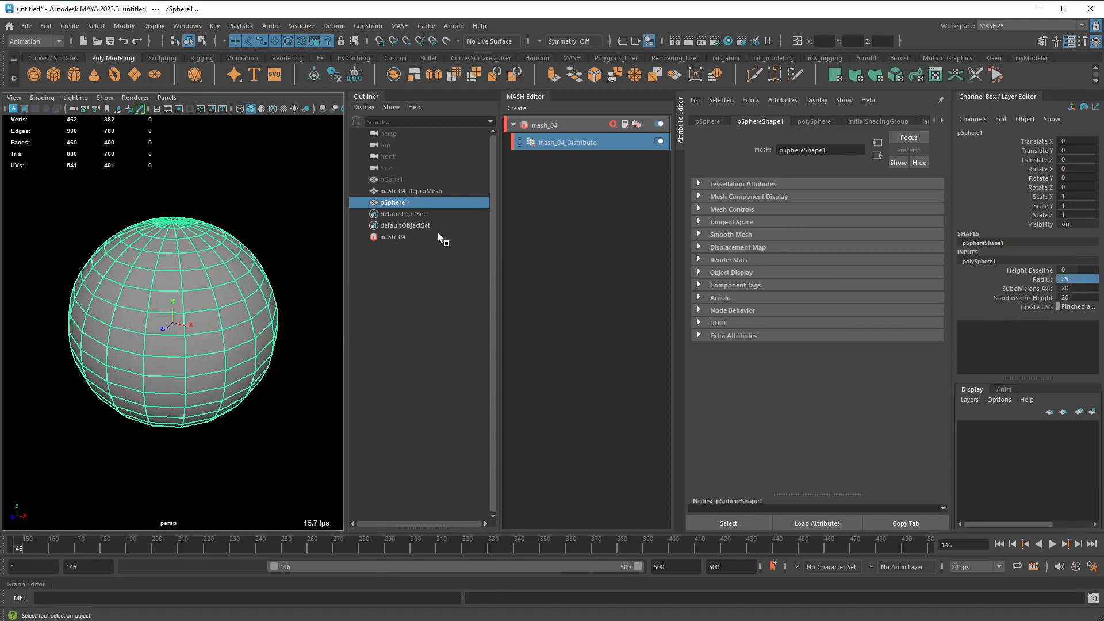
# Connect pSphere1 as the input mesh of the mash_04_Distribute node
pyautogui.click(583, 145)
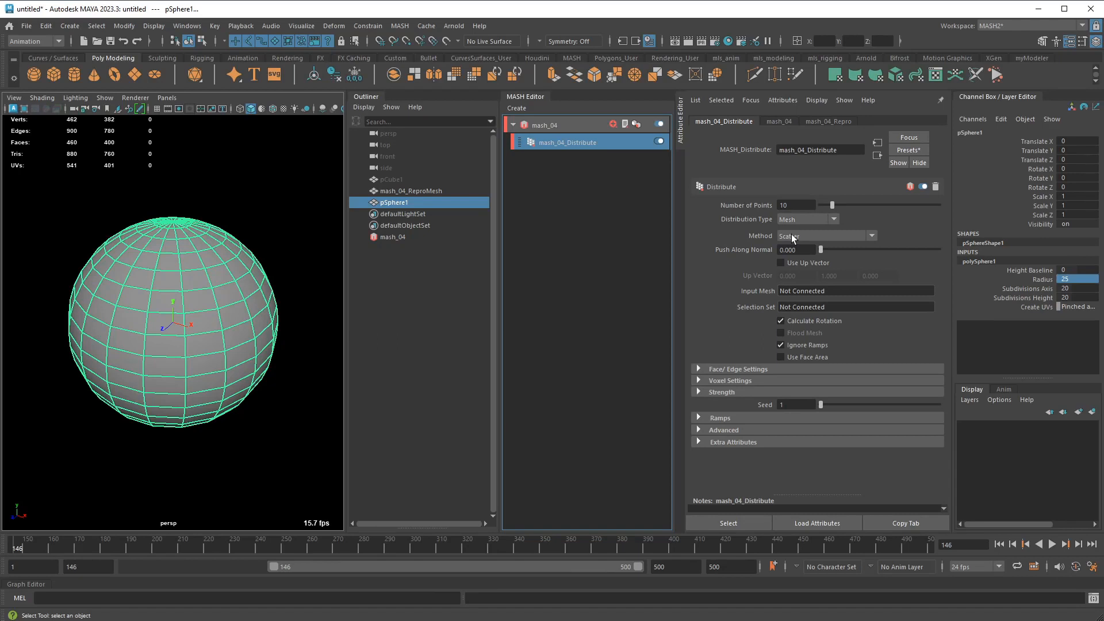
pyautogui.moveTo(396, 203); pyautogui.dragTo(527, 232)
pyautogui.moveTo(527, 232); pyautogui.dragTo(835, 292, button='middle')
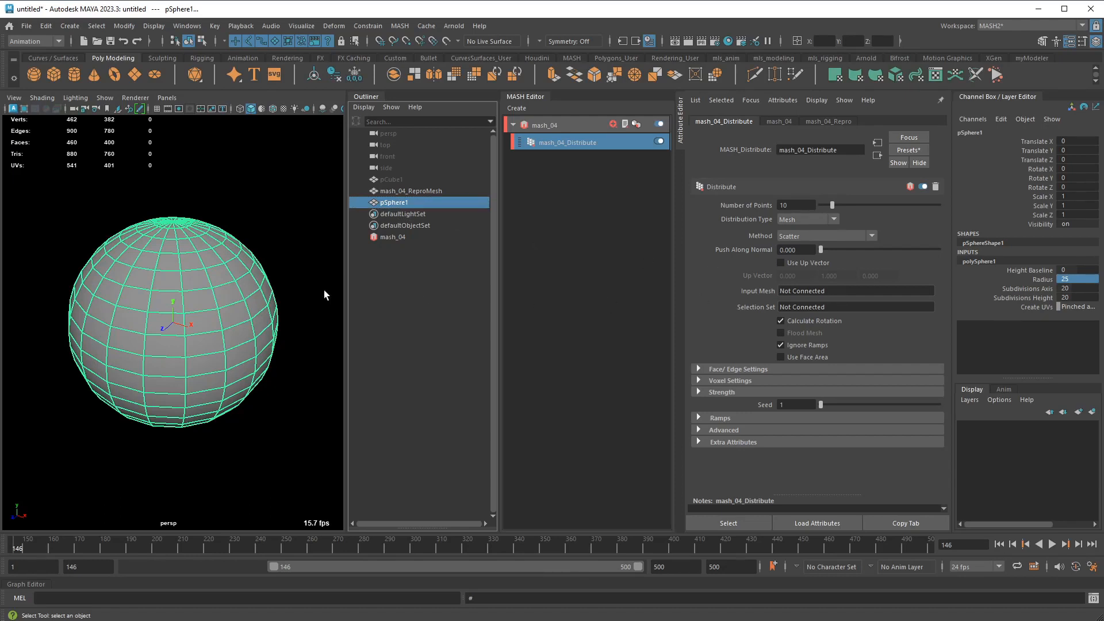
pyautogui.keyDown('alt'); pyautogui.moveTo(325, 277); pyautogui.dragTo(315, 275); pyautogui.keyUp('alt')
pyautogui.click(414, 202)
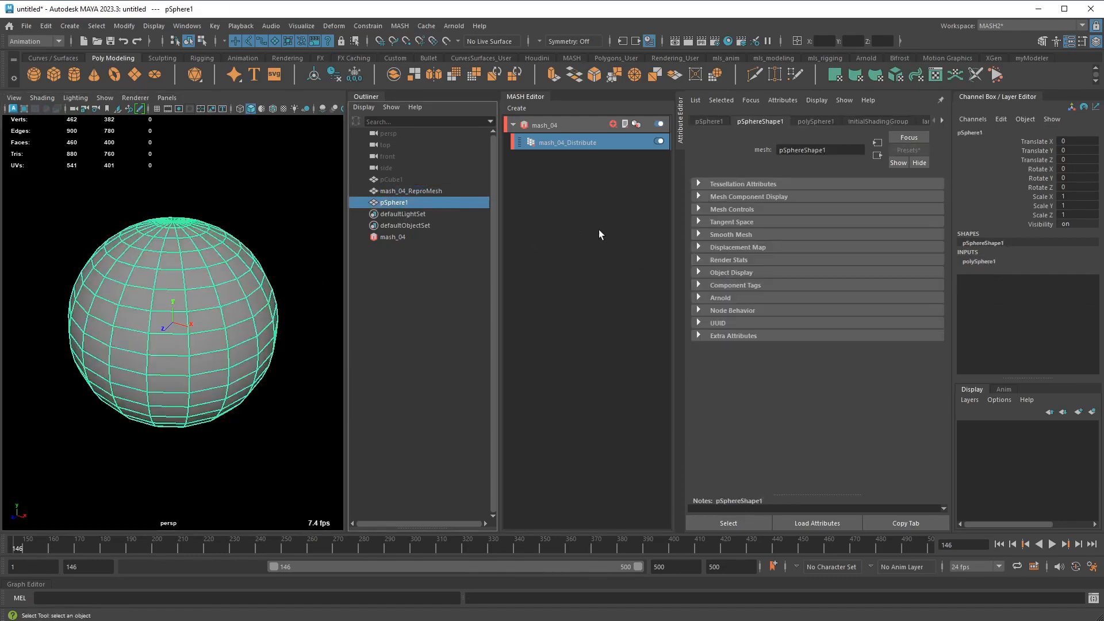
pyautogui.click(567, 144)
pyautogui.moveTo(394, 202); pyautogui.dragTo(845, 294, button='middle')
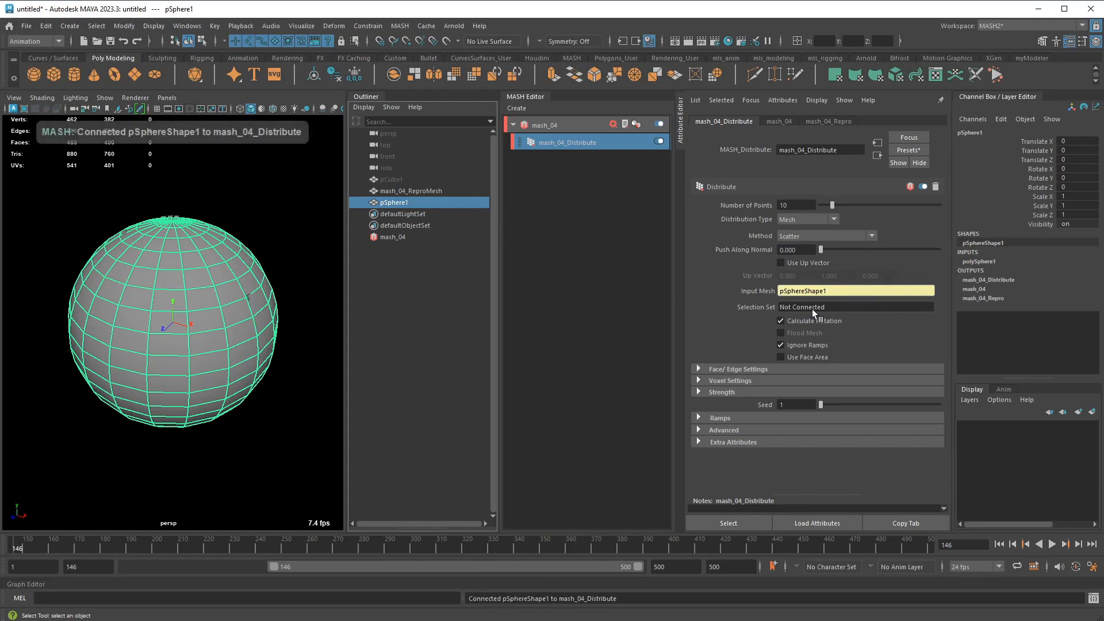
# Expand the Distribute node's voxel settings and set its mesh distribution method to Voxel
pyautogui.click(743, 382)
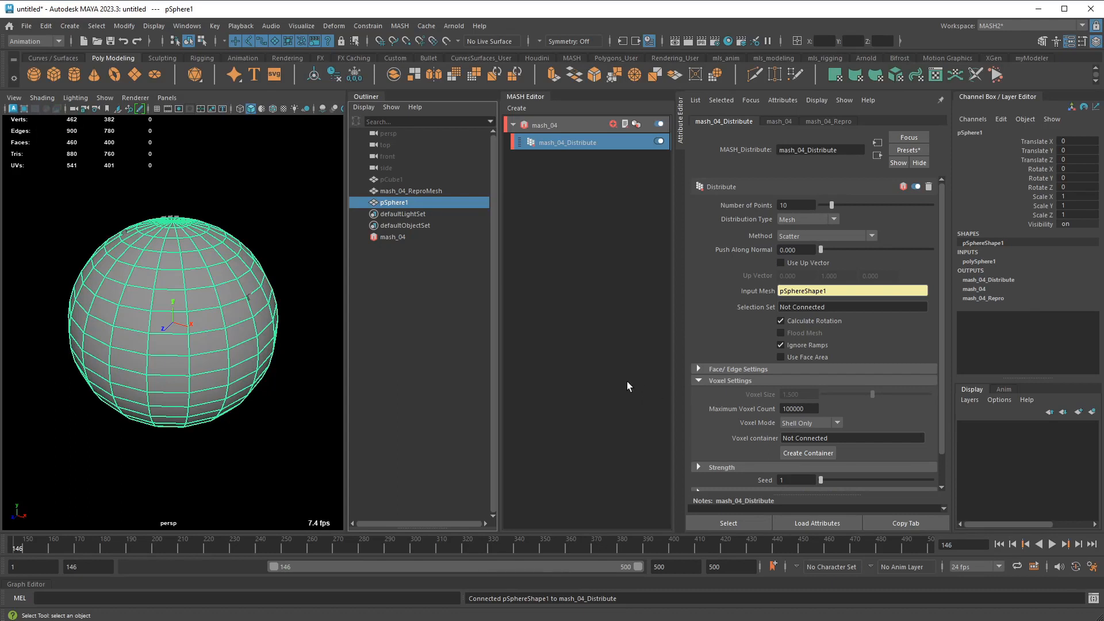
pyautogui.click(792, 237)
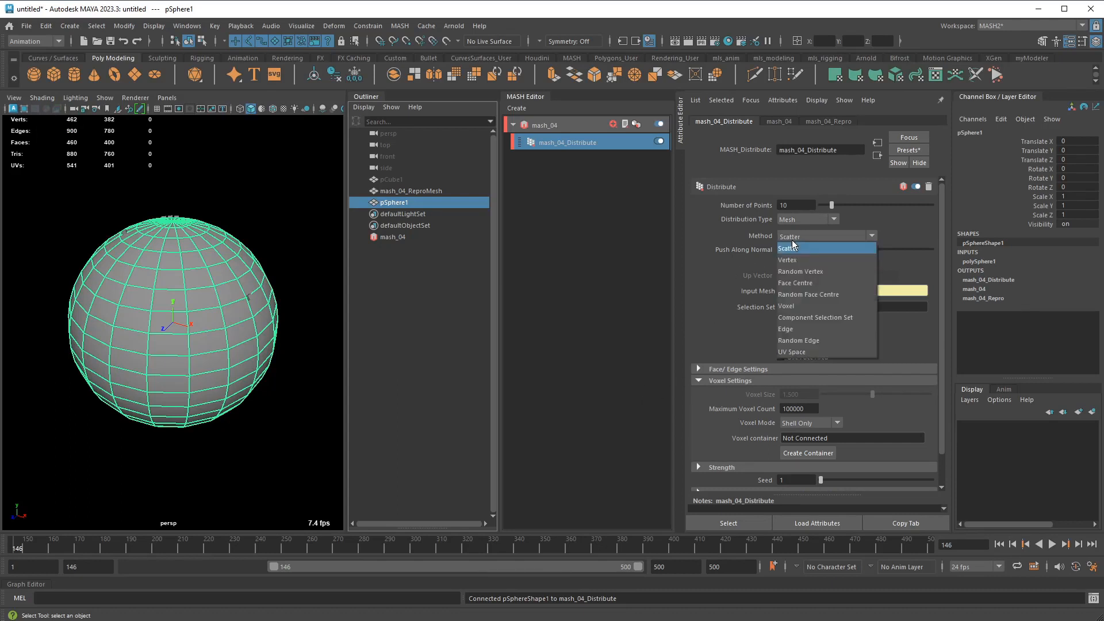
pyautogui.click(798, 306)
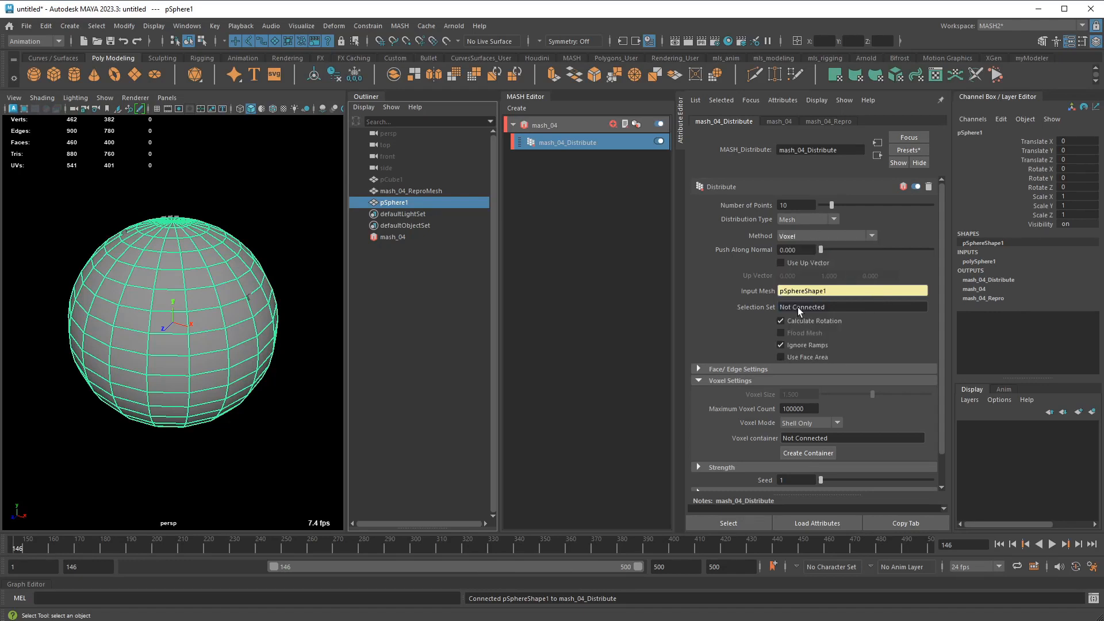
pyautogui.scroll(5, 276, 320)
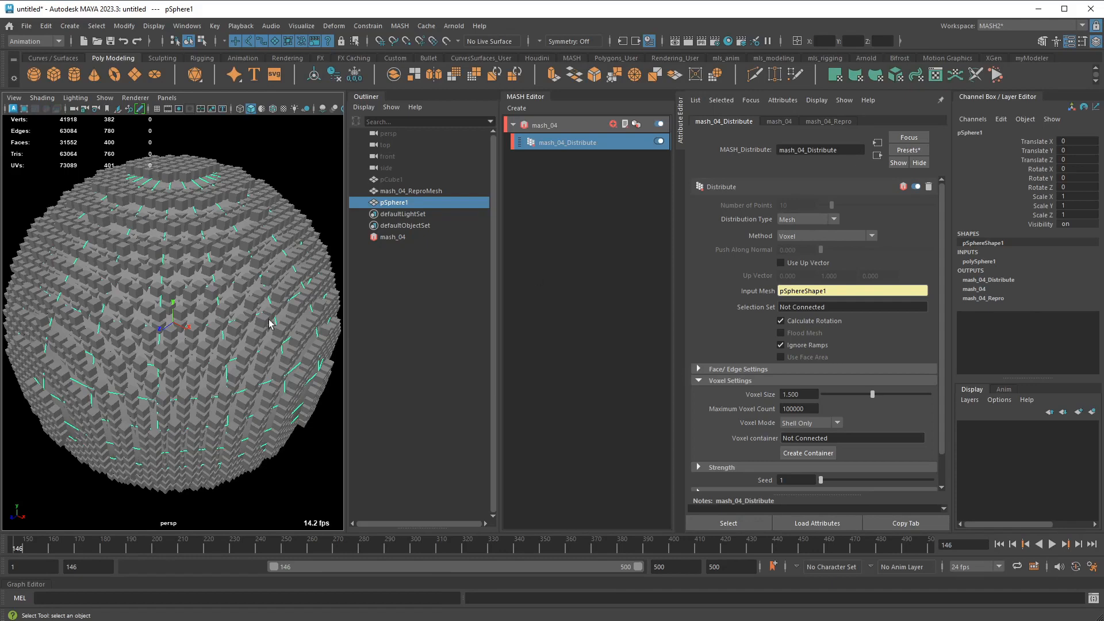
# Set the Distribute node's voxel mode to Fill Only and hide the source sphere pSphere1
pyautogui.scroll(-1, 713, 396)
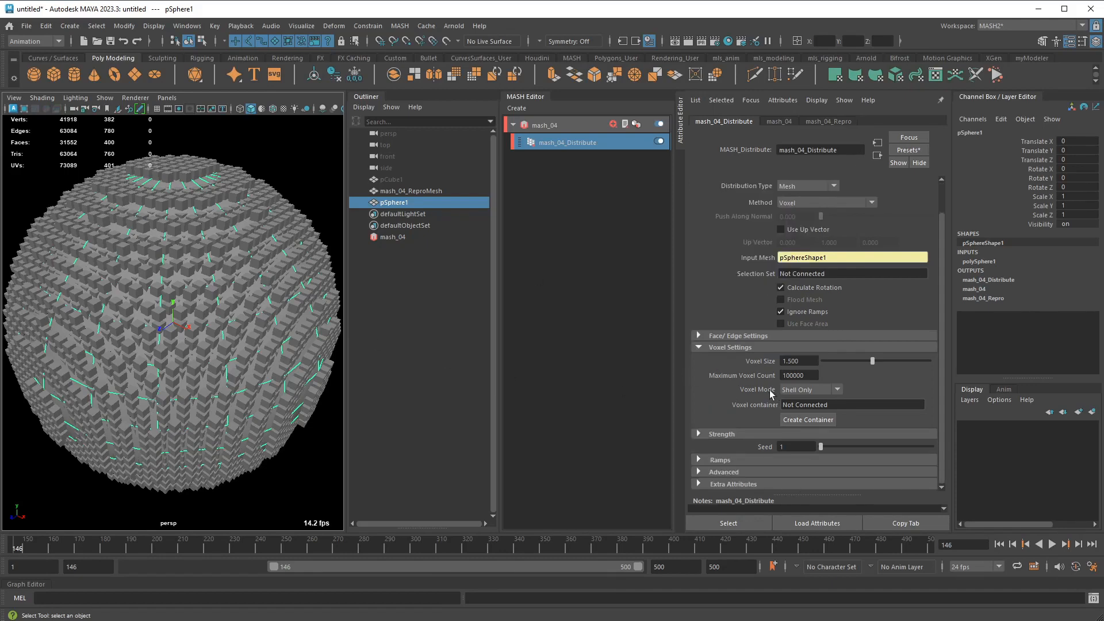
pyautogui.click(815, 377)
pyautogui.click(824, 390)
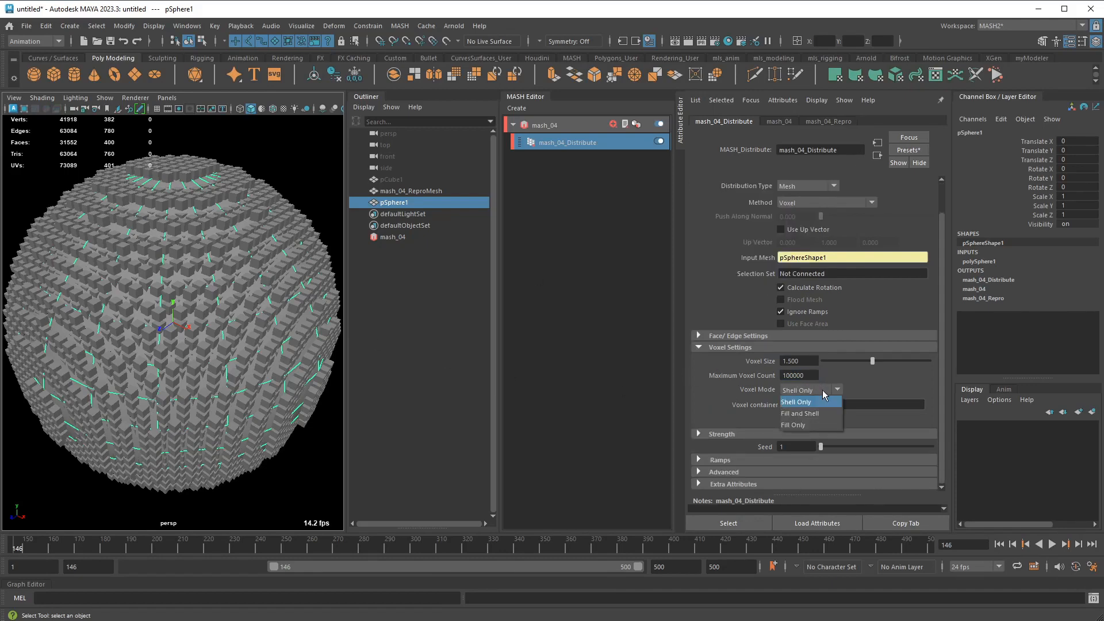
pyautogui.click(816, 426)
pyautogui.click(815, 421)
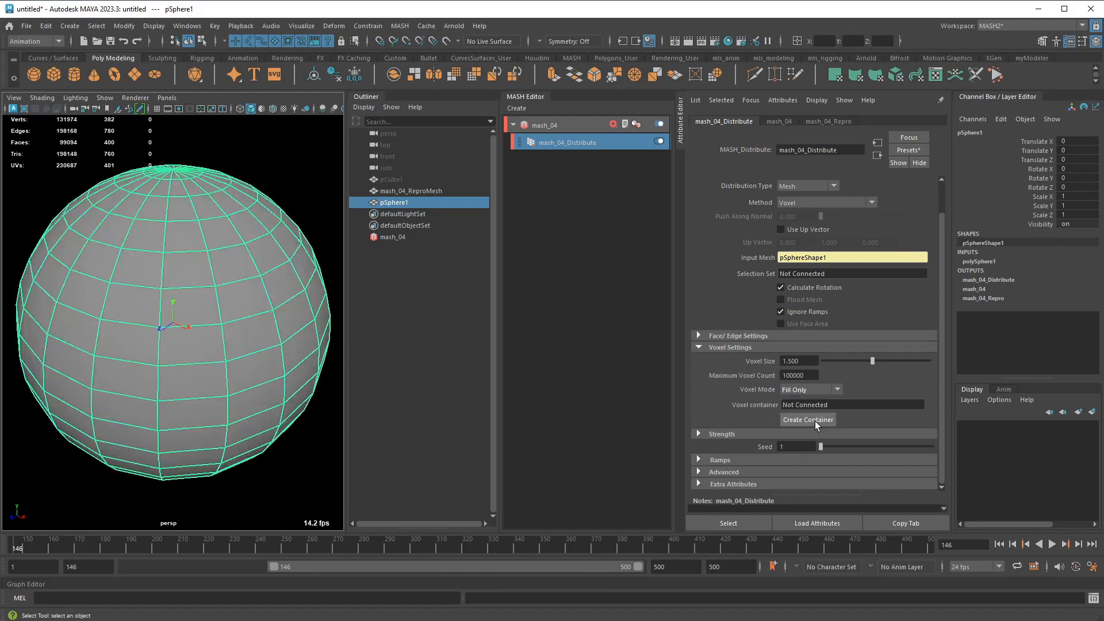
pyautogui.click(415, 201)
pyautogui.hotkey('ctrl', 'h')
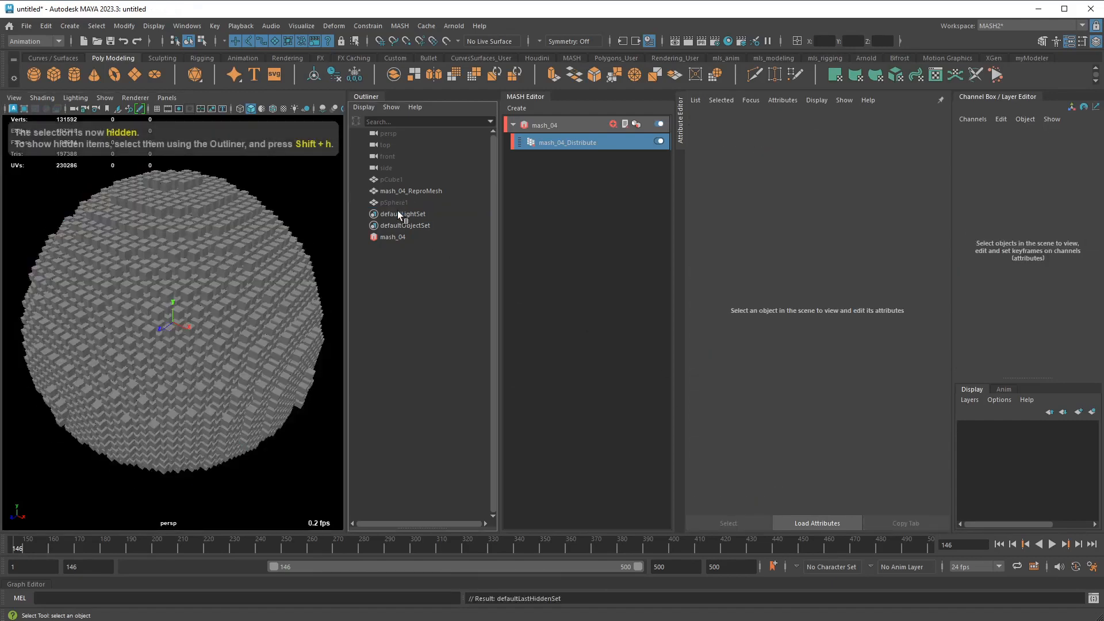
# Examine the spacing between the distributed cubes and set the Distribute node's voxel size to 1
pyautogui.keyDown('alt'); pyautogui.moveTo(298, 331); pyautogui.dragTo(190, 304); pyautogui.keyUp('alt')
pyautogui.keyDown('alt'); pyautogui.moveTo(189, 304); pyautogui.dragTo(310, 308, button='right'); pyautogui.keyUp('alt')
pyautogui.keyDown('alt'); pyautogui.moveTo(311, 308); pyautogui.dragTo(304, 295); pyautogui.keyUp('alt')
pyautogui.keyDown('alt'); pyautogui.moveTo(304, 296); pyautogui.dragTo(266, 345, button='right'); pyautogui.keyUp('alt')
pyautogui.keyDown('alt'); pyautogui.moveTo(266, 345); pyautogui.dragTo(276, 334, button='middle'); pyautogui.keyUp('alt')
pyautogui.click(305, 289)
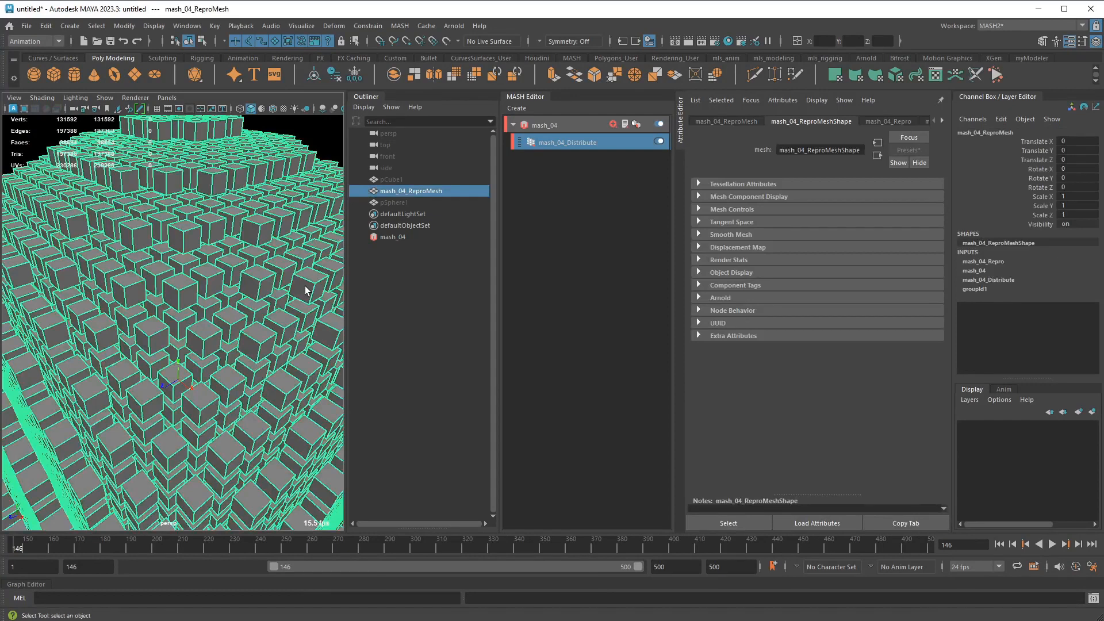
pyautogui.click(595, 145)
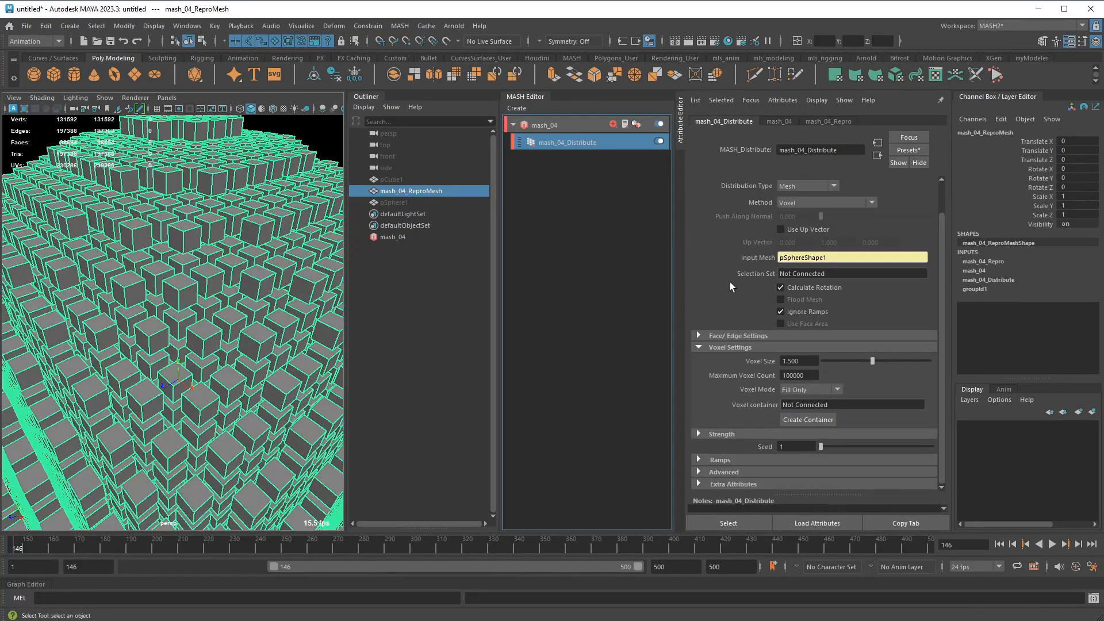
pyautogui.moveTo(791, 361); pyautogui.dragTo(809, 363)
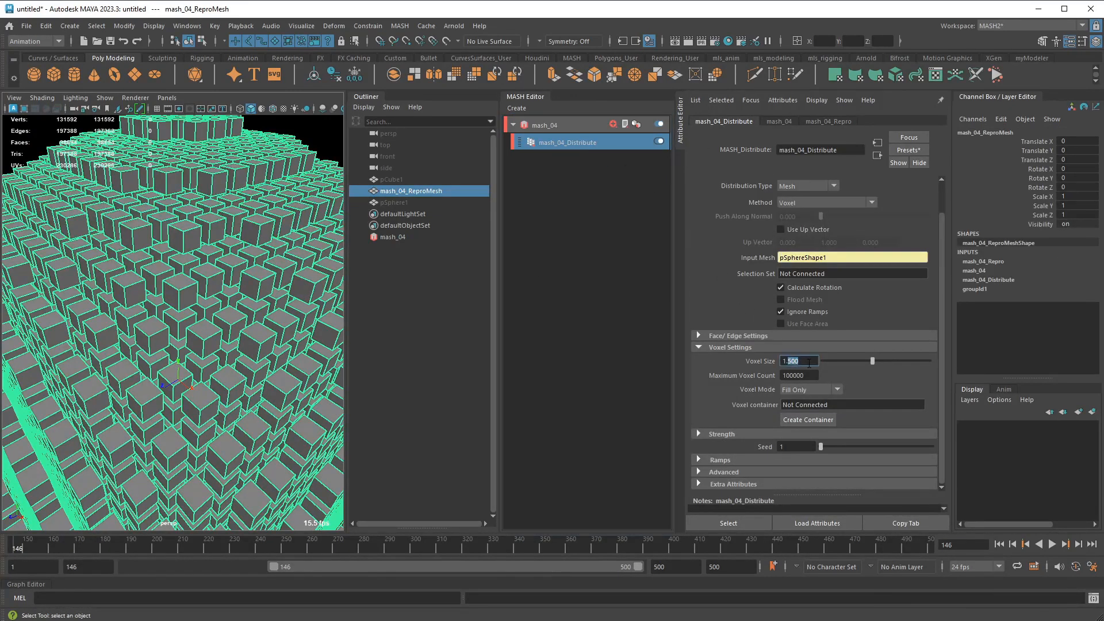
pyautogui.write('0')
pyautogui.press('Return')
pyautogui.moveTo(165, 287)
pyautogui.keyDown('alt'); pyautogui.mouseDown()
pyautogui.moveTo(112, 282)
pyautogui.moveTo(87, 298)
pyautogui.moveTo(165, 302)
pyautogui.mouseUp(); pyautogui.keyUp('alt')
pyautogui.keyDown('alt'); pyautogui.moveTo(165, 303); pyautogui.dragTo(205, 331, button='right'); pyautogui.keyUp('alt')
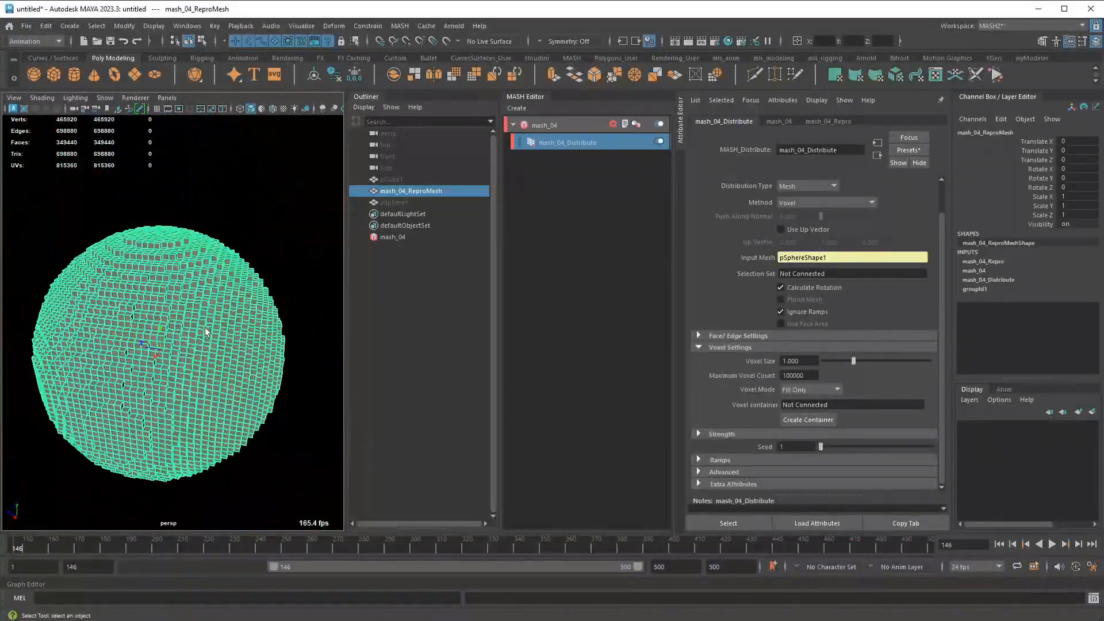
# Check the mash_04 network's point count and set the hidden source sphere's radius to 10
pyautogui.click(564, 126)
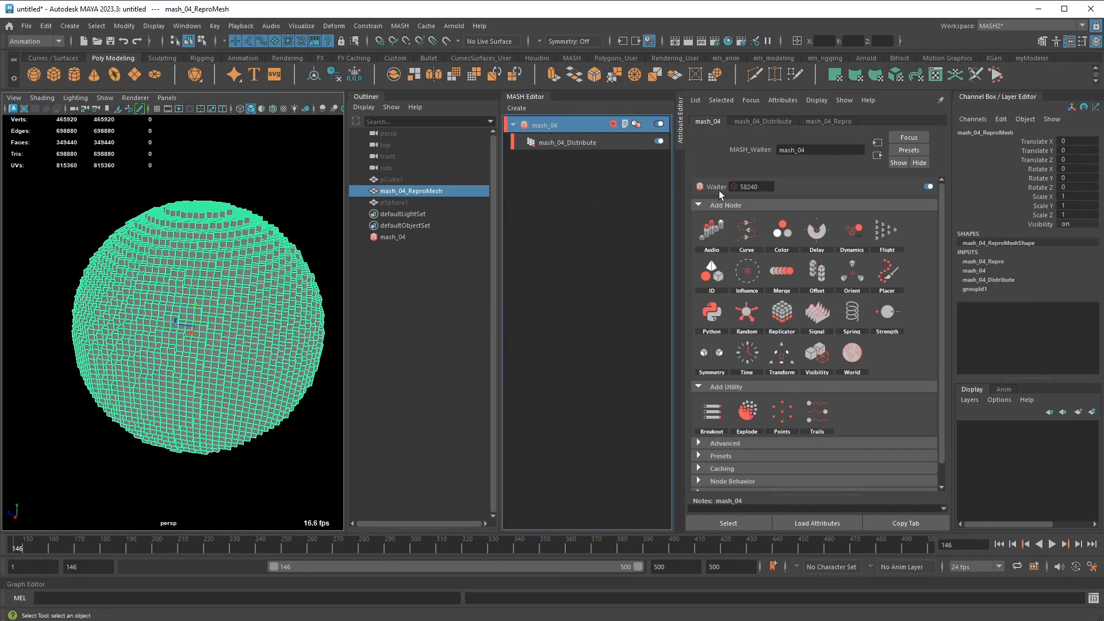
pyautogui.click(409, 202)
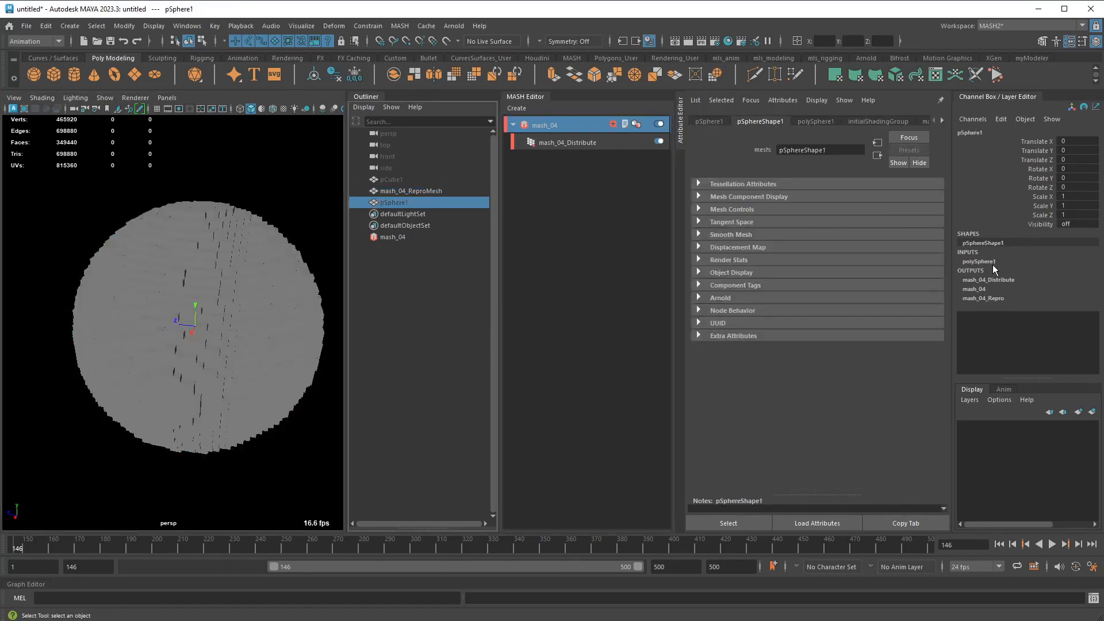
pyautogui.click(988, 262)
pyautogui.click(1071, 279)
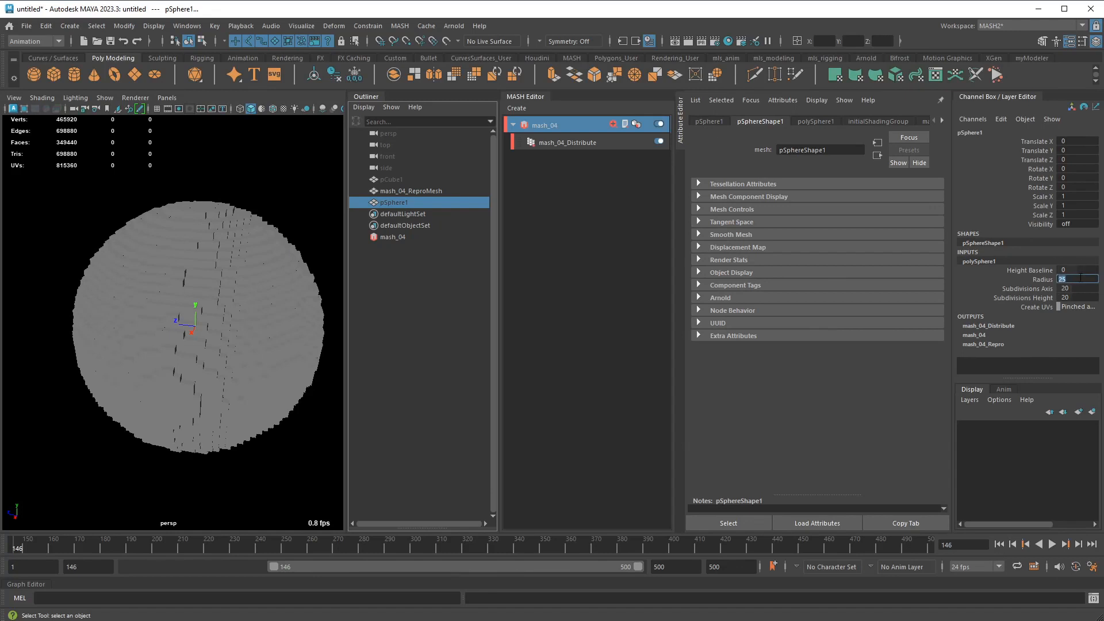
pyautogui.click(553, 162)
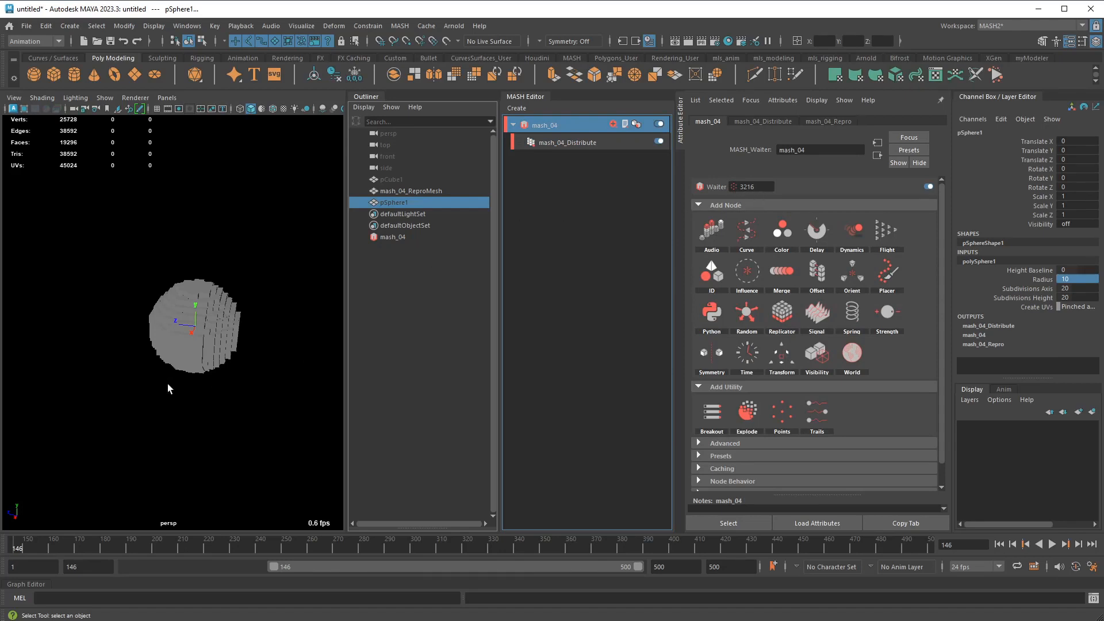
# Examine the enlarged voxel sphere and the Distribute node's settings, comparing them with the reference video in the browser
pyautogui.scroll(5, 174, 405)
pyautogui.keyDown('alt'); pyautogui.moveTo(248, 408); pyautogui.dragTo(219, 346); pyautogui.keyUp('alt')
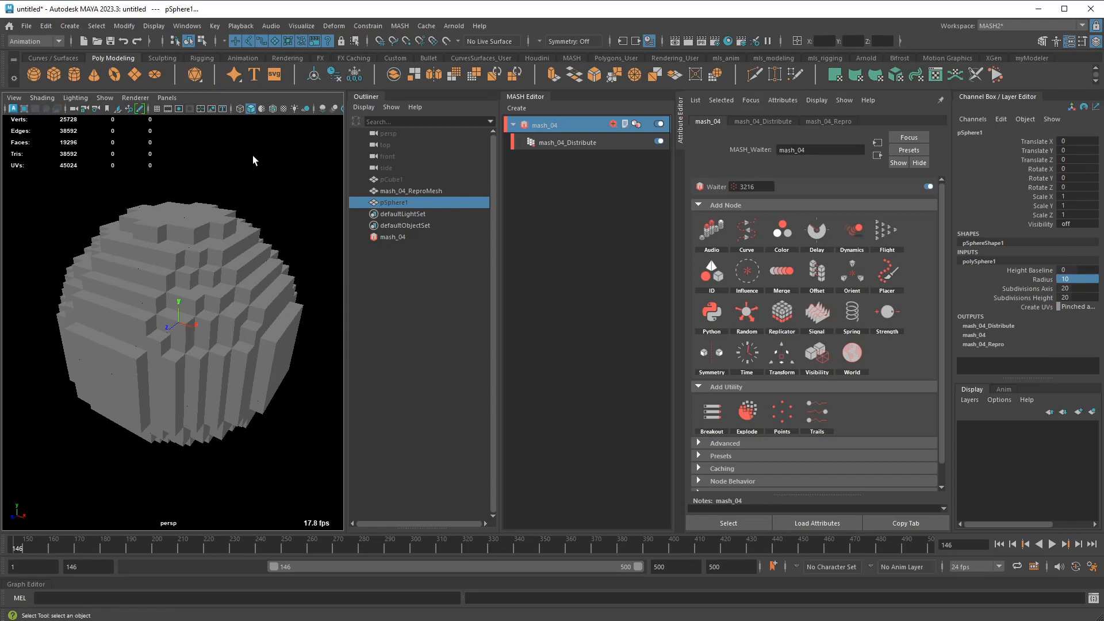
pyautogui.click(414, 179)
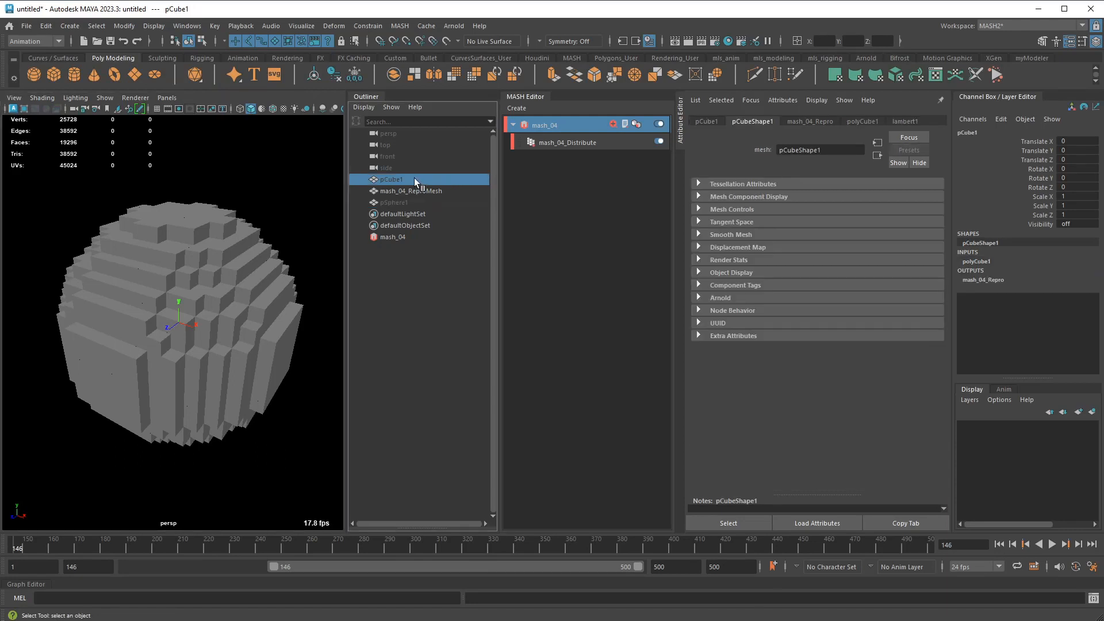
pyautogui.click(586, 143)
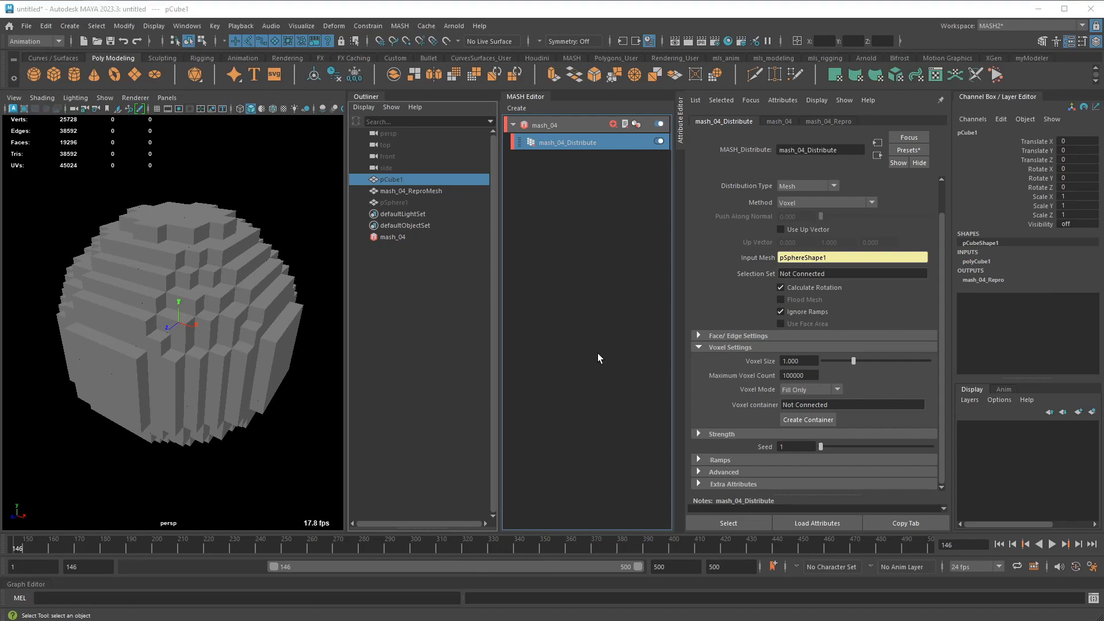
pyautogui.hotkey('alt', 'Tab')
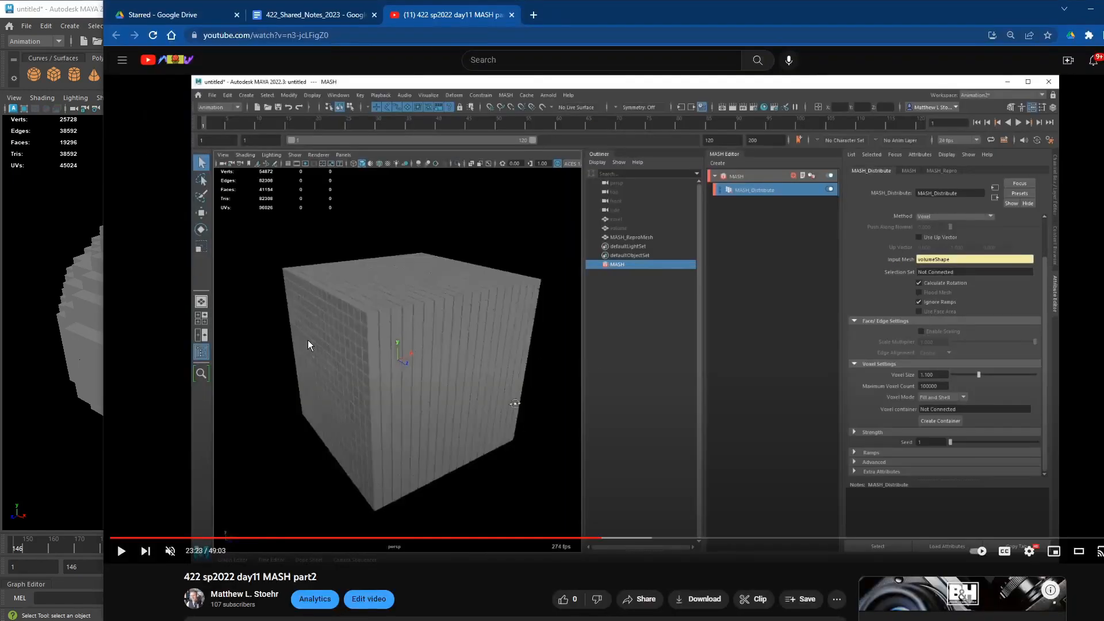
pyautogui.hotkey('alt', 'Tab')
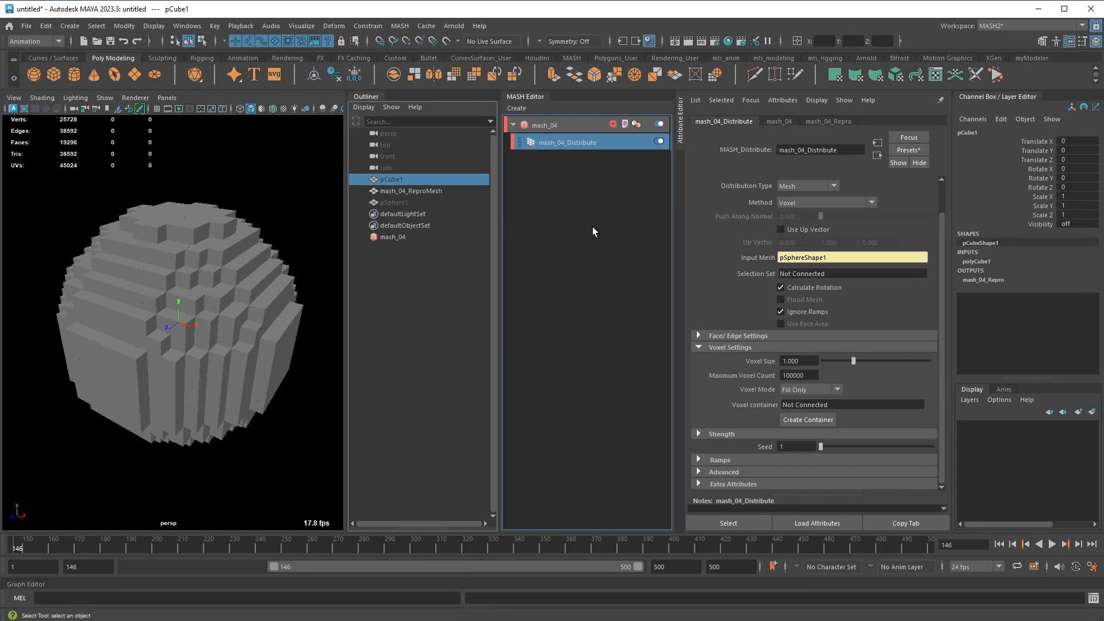
# Set the hidden source sphere pSphere1's radius to 25
pyautogui.click(402, 205)
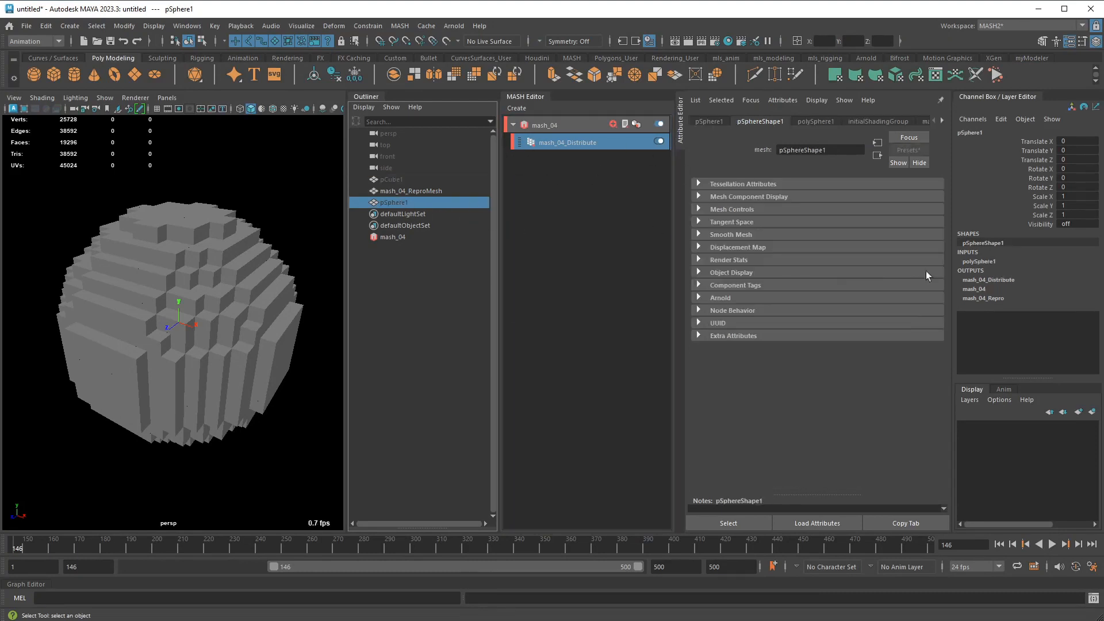
pyautogui.click(984, 261)
pyautogui.click(1085, 280)
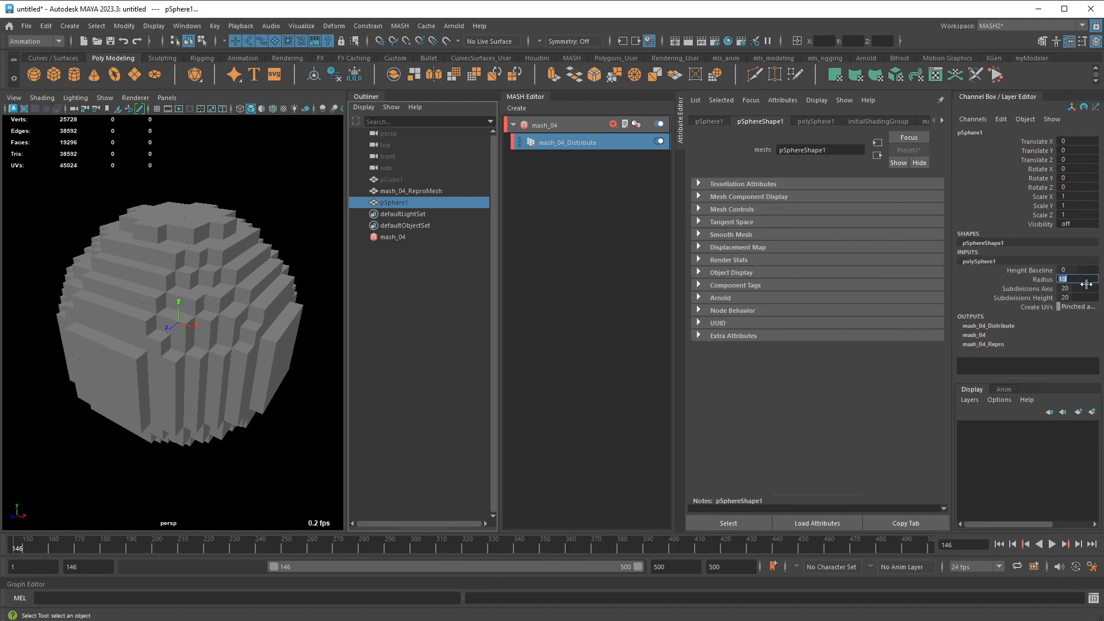
pyautogui.write('25')
pyautogui.press('Return')
pyautogui.keyDown('alt'); pyautogui.moveTo(227, 296); pyautogui.dragTo(270, 308, button='right'); pyautogui.keyUp('alt')
# Add an Offset node to the mash_04 network and set its mode to Multiply
pyautogui.click(613, 125)
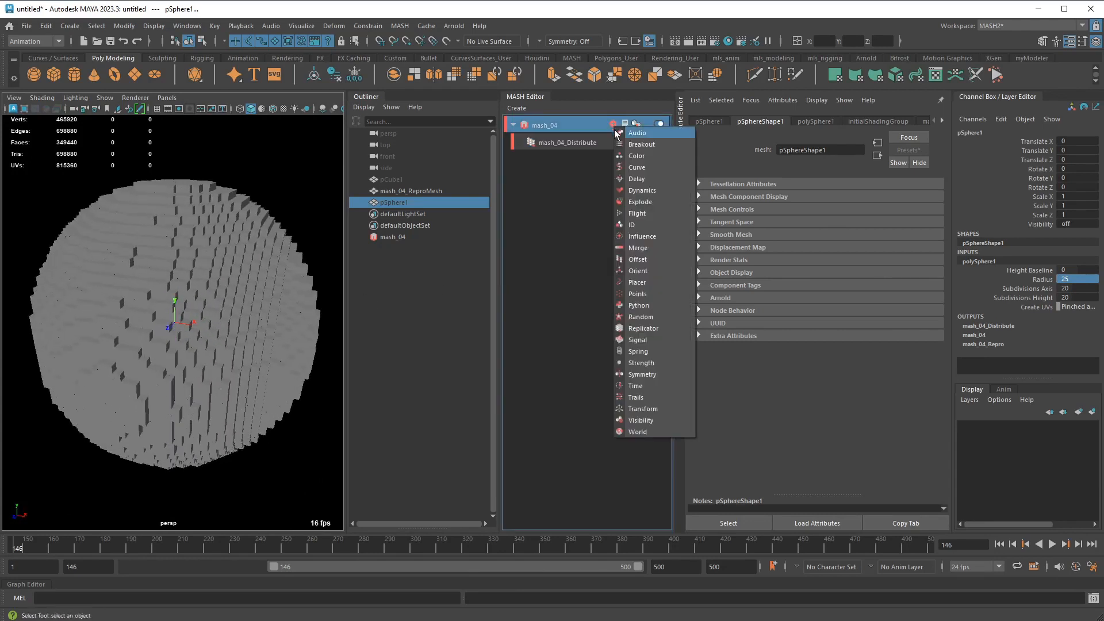
pyautogui.click(639, 259)
pyautogui.click(568, 142)
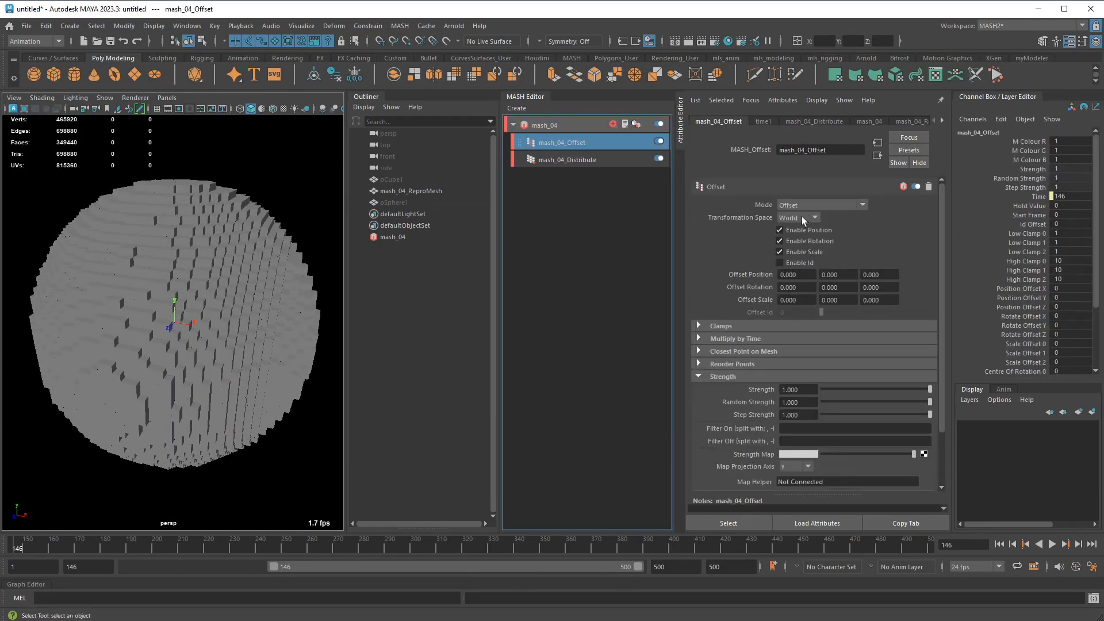
pyautogui.click(820, 205)
pyautogui.click(812, 229)
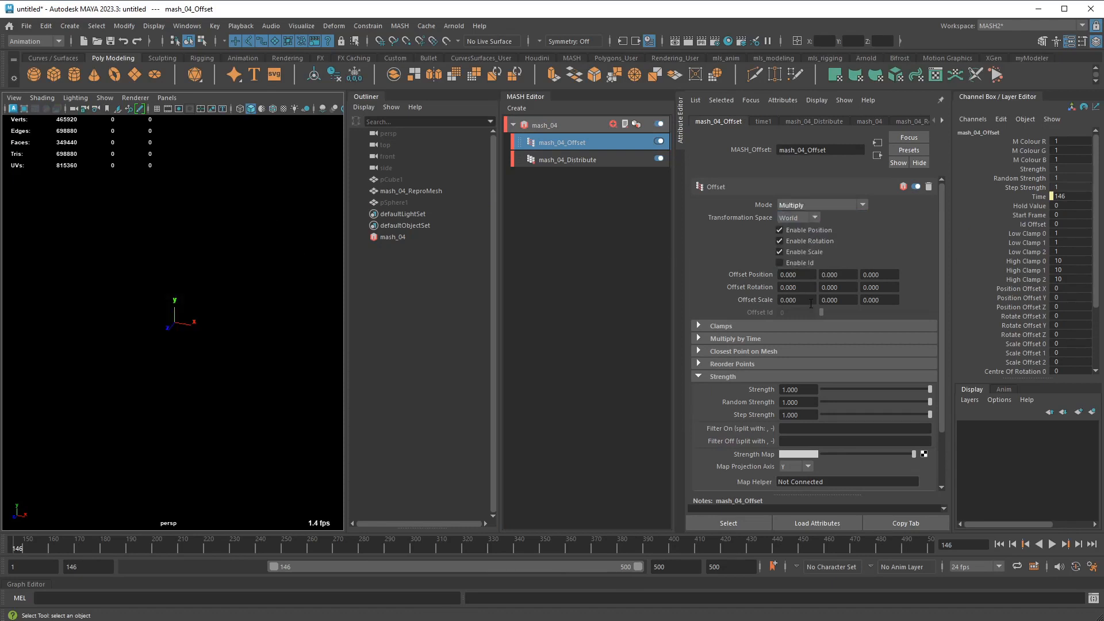
# Set the Offset node's offset scale to 1 on all three axes
pyautogui.moveTo(811, 304); pyautogui.dragTo(750, 302)
pyautogui.write('1')
pyautogui.press('Tab')
pyautogui.write('1')
pyautogui.press('Tab')
pyautogui.write('1')
pyautogui.press('Tab')
# Set the Offset node's offset position to 1 on all three axes
pyautogui.click(782, 275)
pyautogui.write('1')
pyautogui.press('Tab')
pyautogui.write('1')
pyautogui.press('Tab')
pyautogui.write('1')
pyautogui.press('Tab')
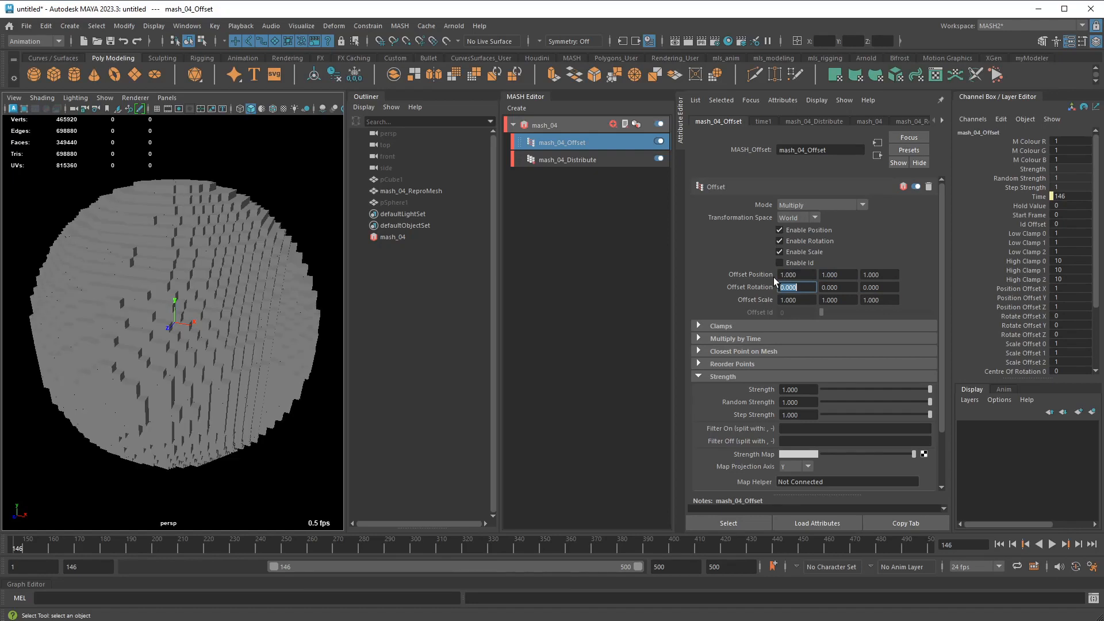
# Set the Offset node's offset rotation to 1 on all three axes
pyautogui.write('1')
pyautogui.press('Tab')
pyautogui.write('1')
pyautogui.press('Tab')
pyautogui.write('1')
pyautogui.press('Tab')
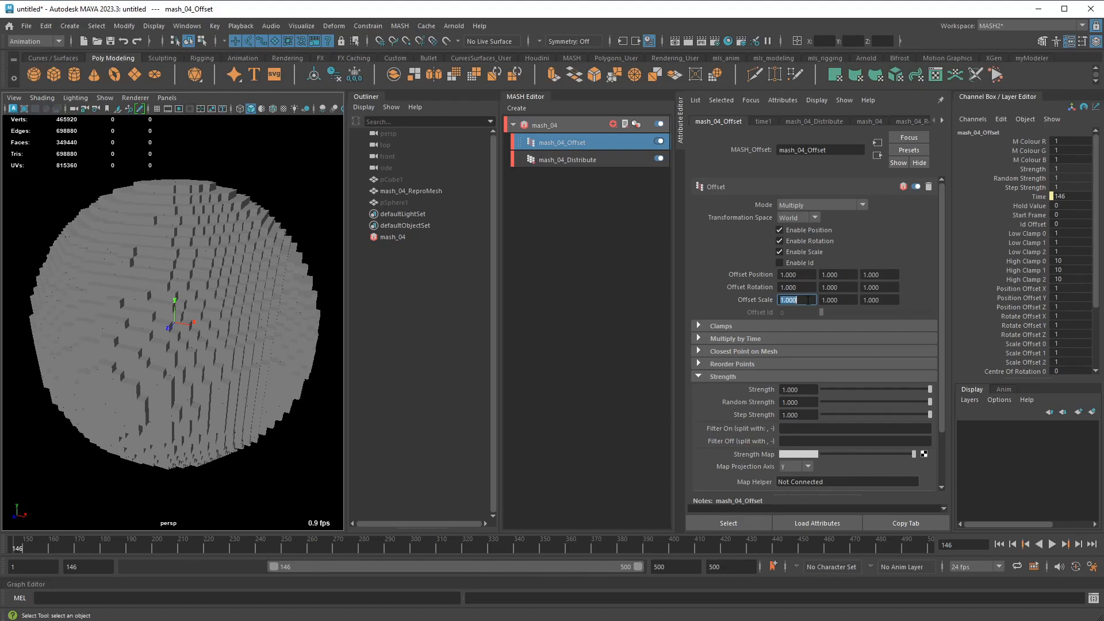
# Set the Offset node's offset scale to 2 on all three axes
pyautogui.keyDown('alt'); pyautogui.moveTo(301, 323); pyautogui.dragTo(270, 330); pyautogui.keyUp('alt')
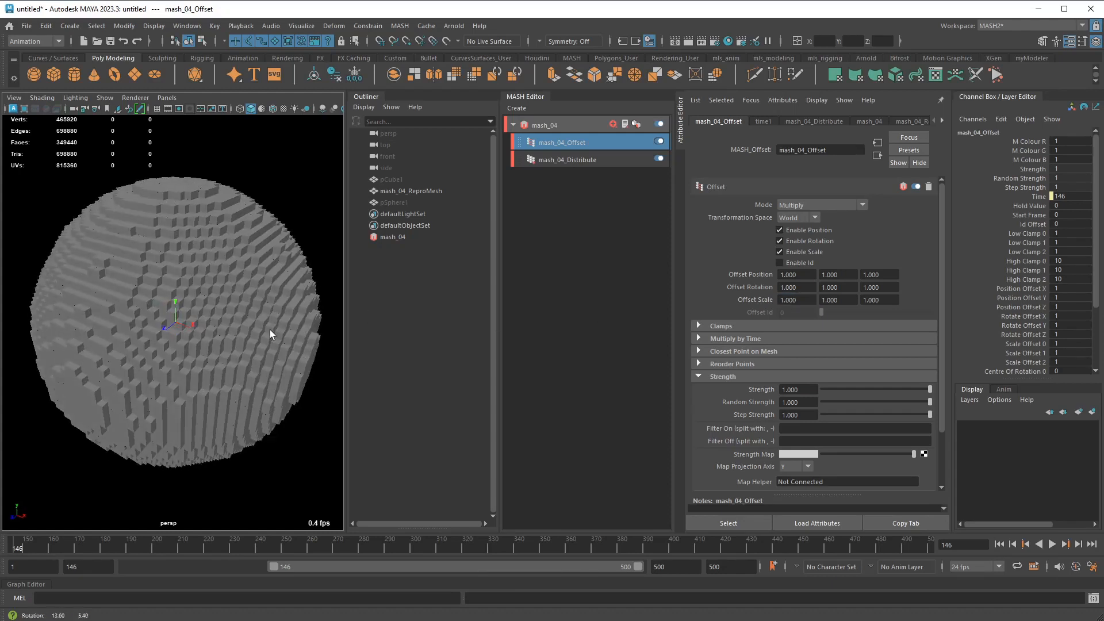
pyautogui.click(778, 300)
pyautogui.write('2')
pyautogui.press('Tab')
pyautogui.write('2')
pyautogui.press('Tab')
pyautogui.write('2')
pyautogui.press('Tab')
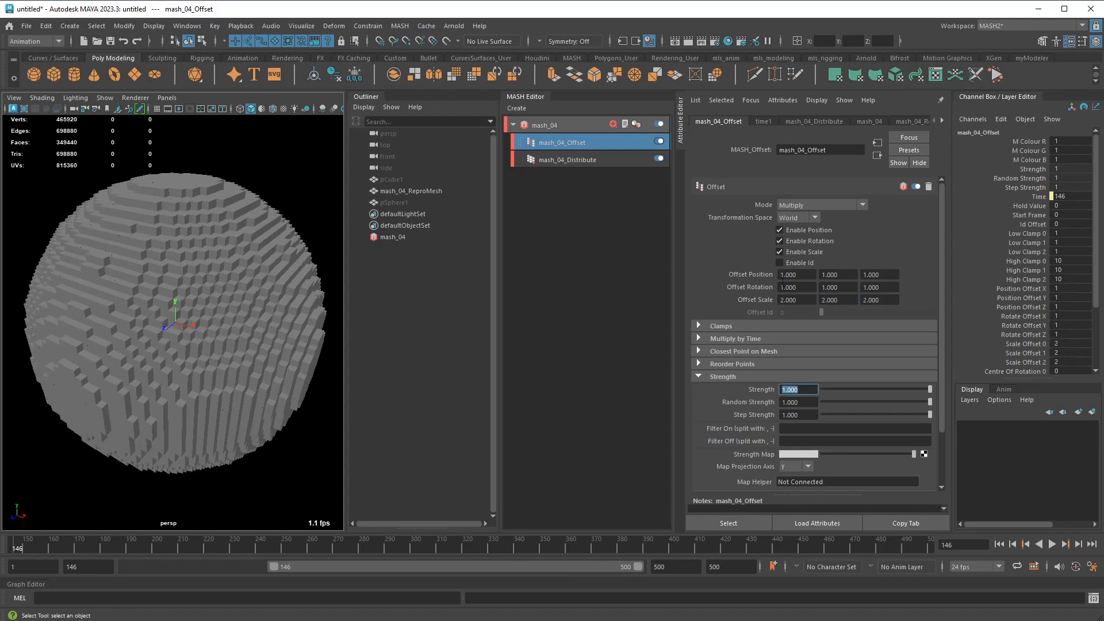
# Set the Offset node's offset position to 2 on all three axes
pyautogui.click(796, 275)
pyautogui.write('2')
pyautogui.press('Tab')
pyautogui.write('2')
pyautogui.press('Tab')
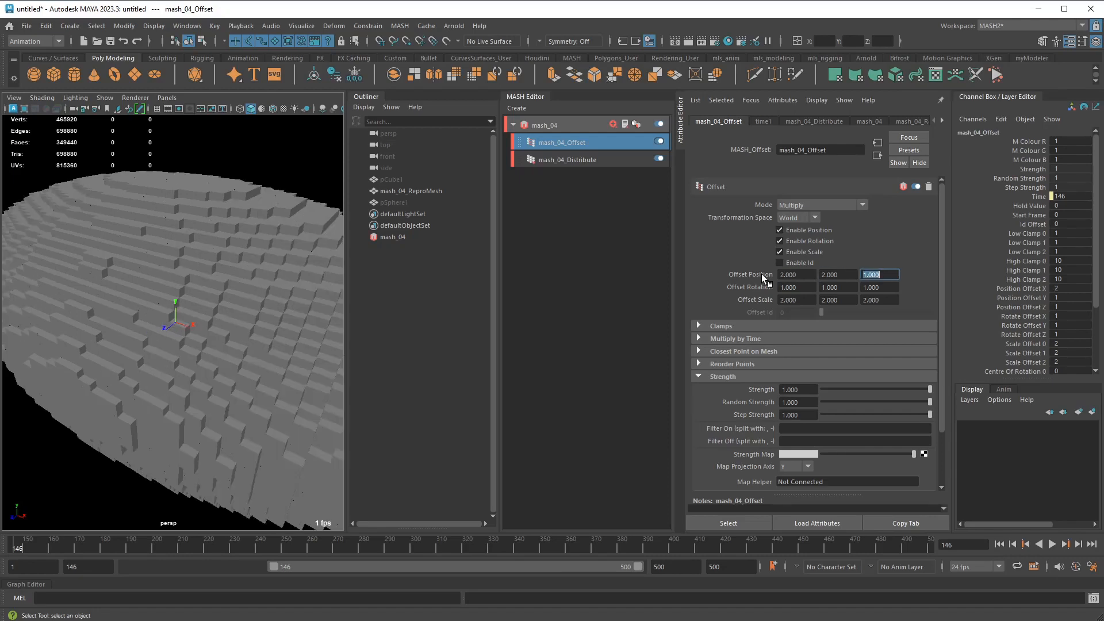
pyautogui.write('2')
pyautogui.press('Tab')
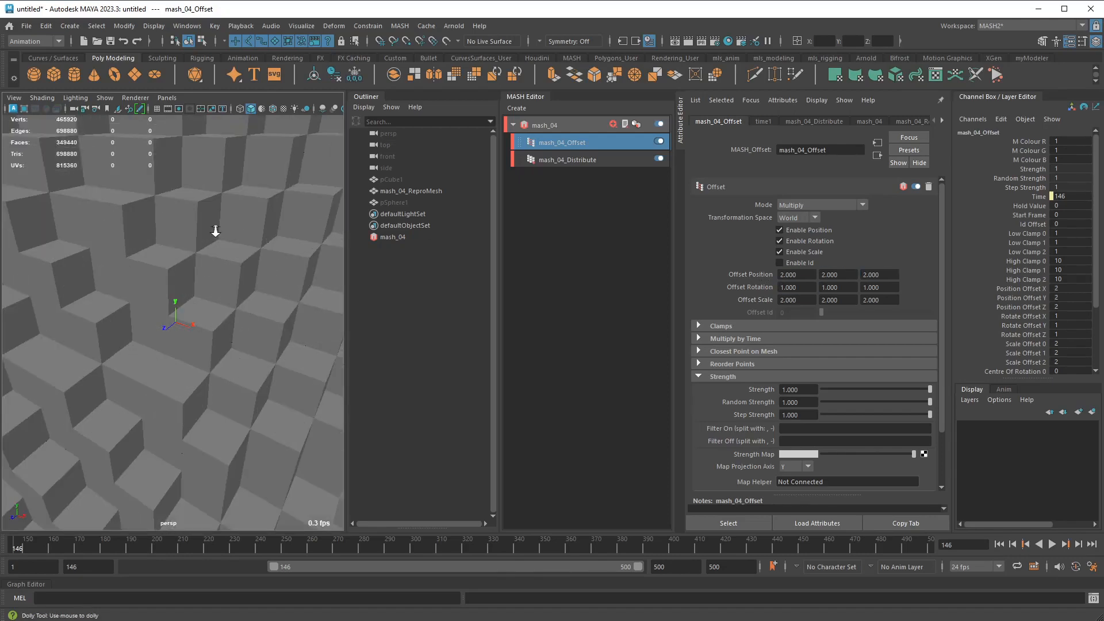
pyautogui.keyDown('alt'); pyautogui.moveTo(214, 228); pyautogui.dragTo(281, 260); pyautogui.keyUp('alt')
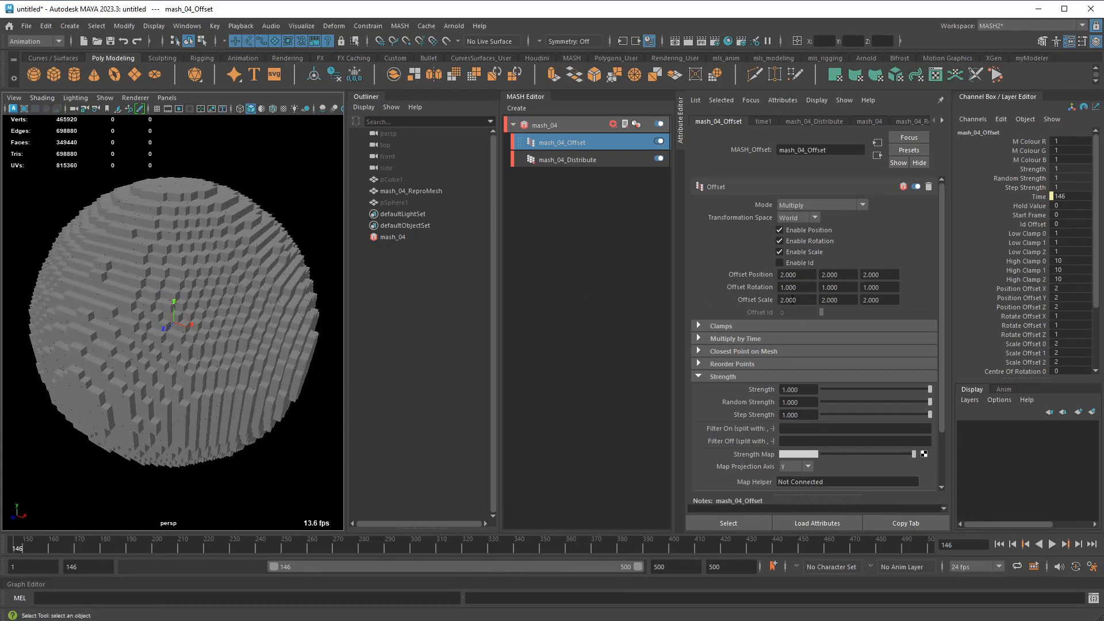
# Create a falloff object for the Offset node, open its settings and keep its shape as Sphere
pyautogui.scroll(-2, 827, 322)
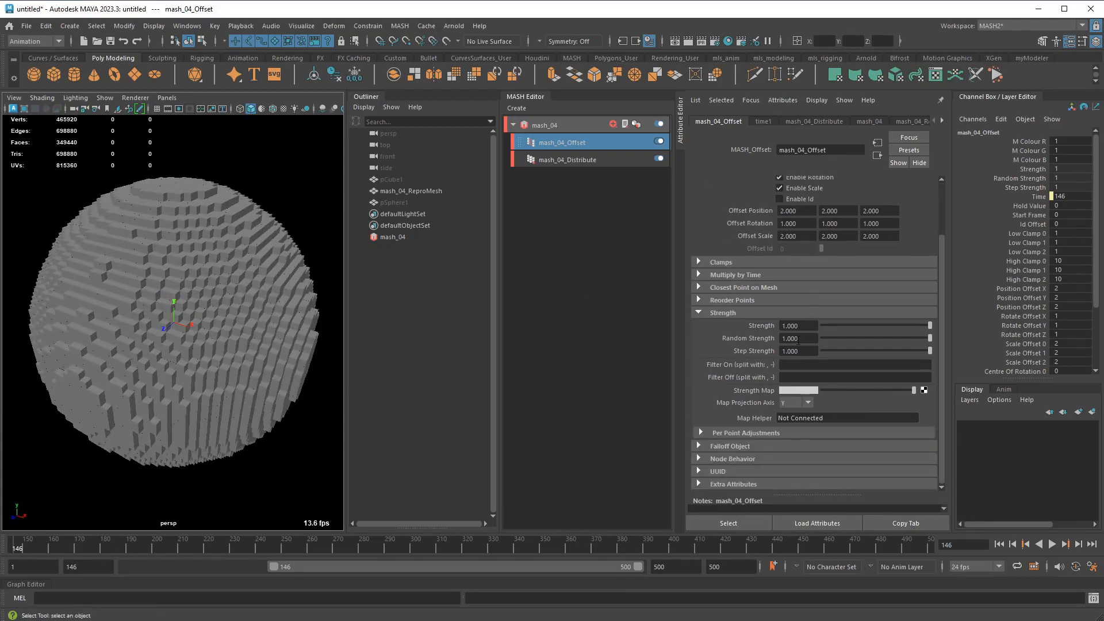
pyautogui.click(757, 443)
pyautogui.rightClick(765, 400)
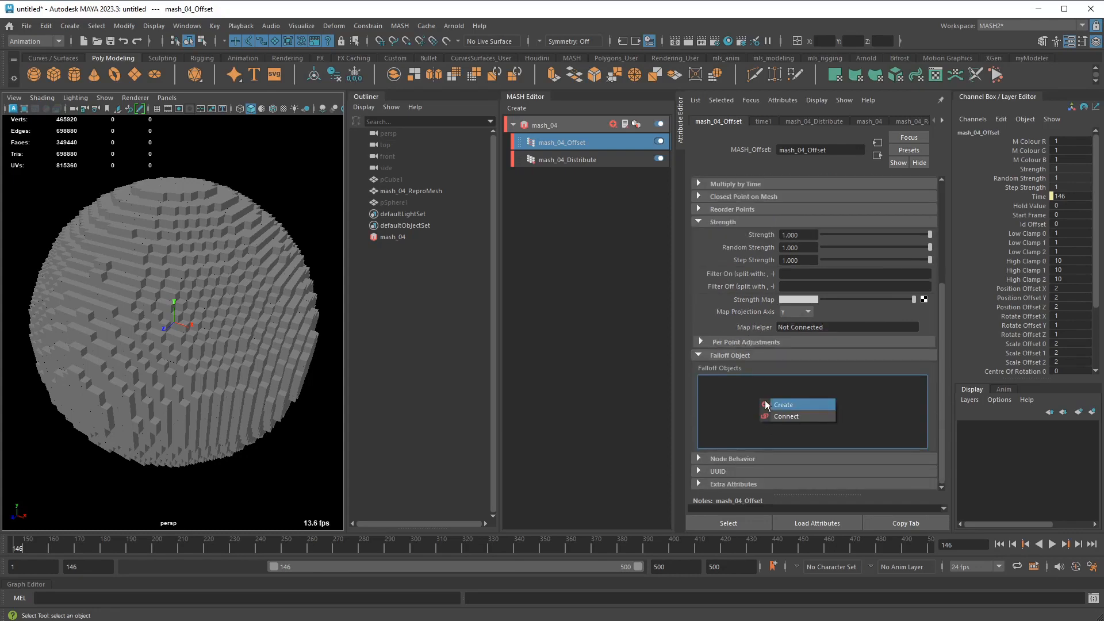
pyautogui.click(791, 407)
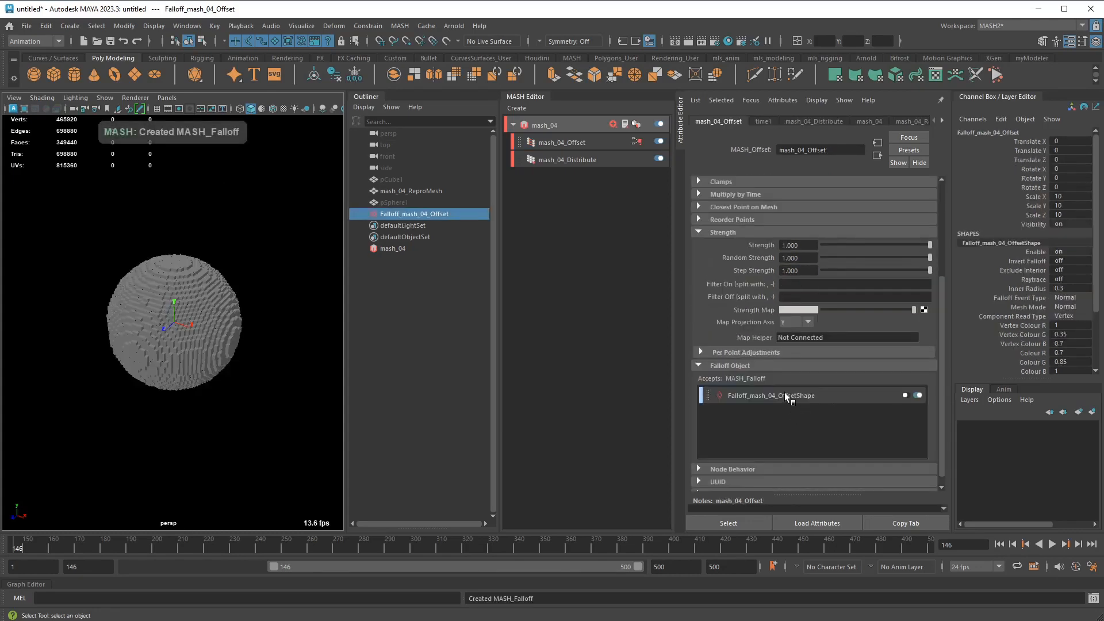
pyautogui.click(783, 394)
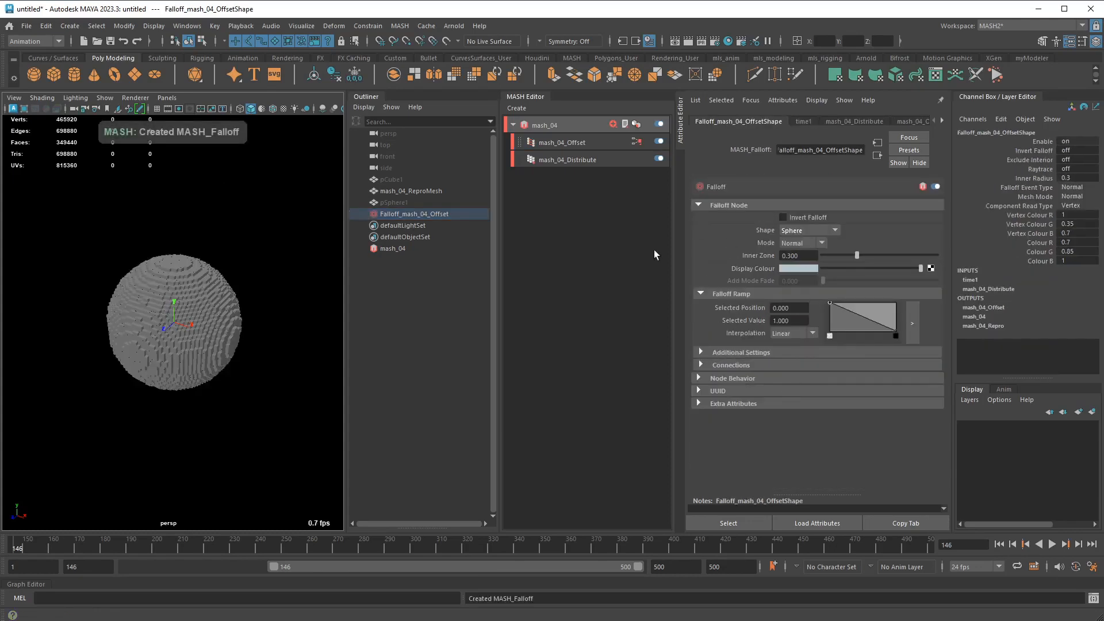
pyautogui.click(798, 232)
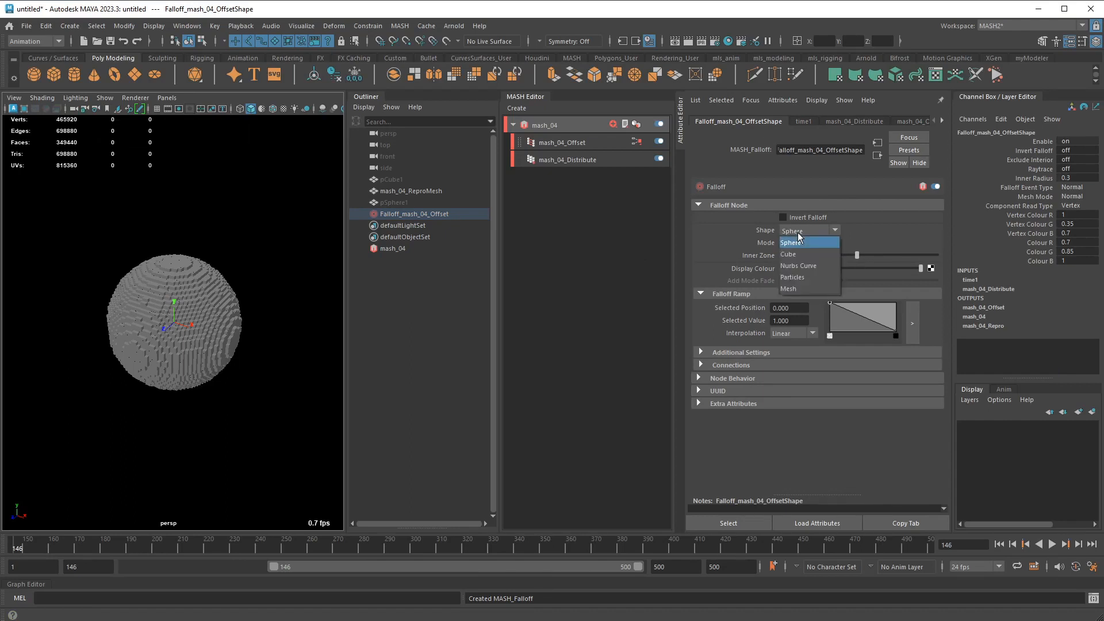
pyautogui.click(800, 236)
# Move the Offset falloff out beside the voxel sphere, to about X -3.2, Z 25.4
pyautogui.press('w')
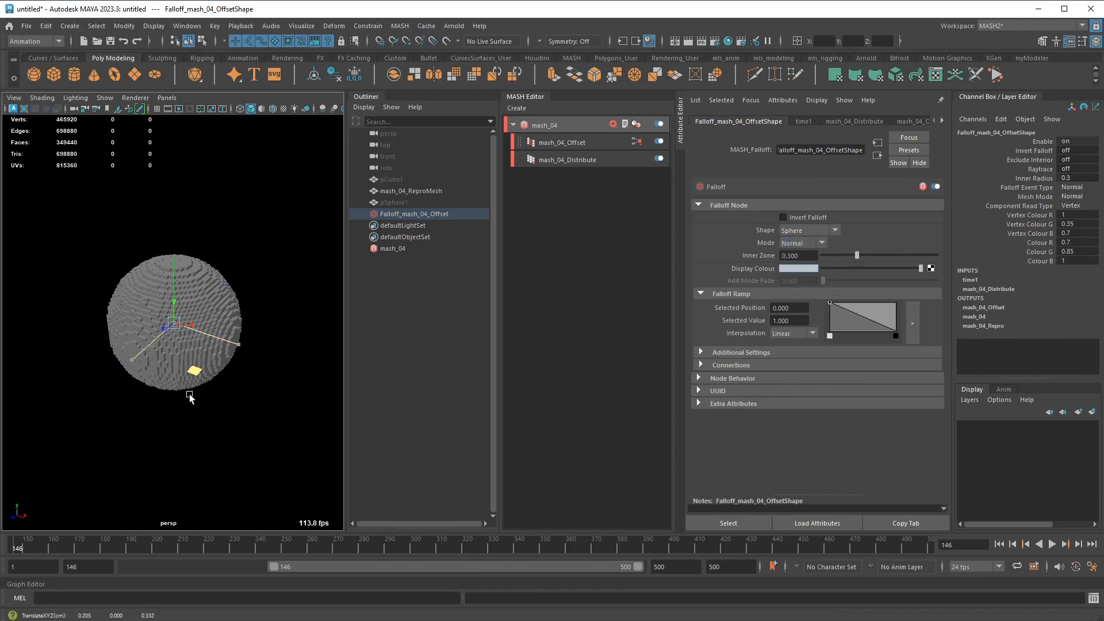
pyautogui.moveTo(194, 372); pyautogui.dragTo(207, 389)
pyautogui.keyDown('alt'); pyautogui.moveTo(151, 333); pyautogui.dragTo(212, 327, button='middle'); pyautogui.keyUp('alt')
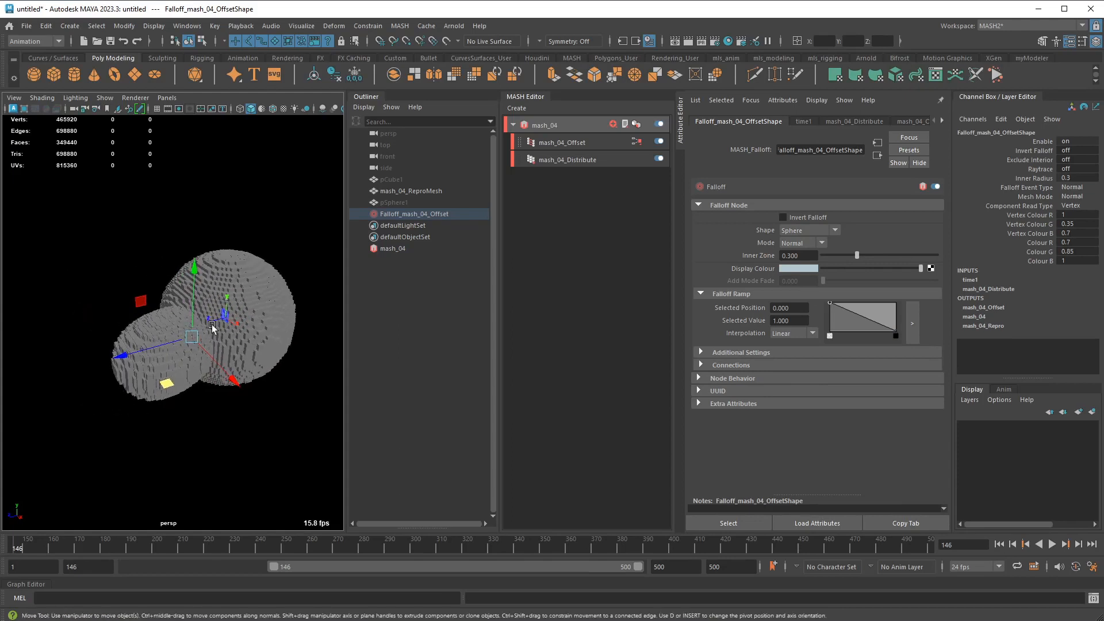
pyautogui.keyDown('alt'); pyautogui.moveTo(213, 328); pyautogui.dragTo(254, 344, button='right'); pyautogui.keyUp('alt')
pyautogui.moveTo(166, 395); pyautogui.dragTo(103, 375)
# Set the hidden source sphere pSphere1's radius to 15
pyautogui.click(385, 204)
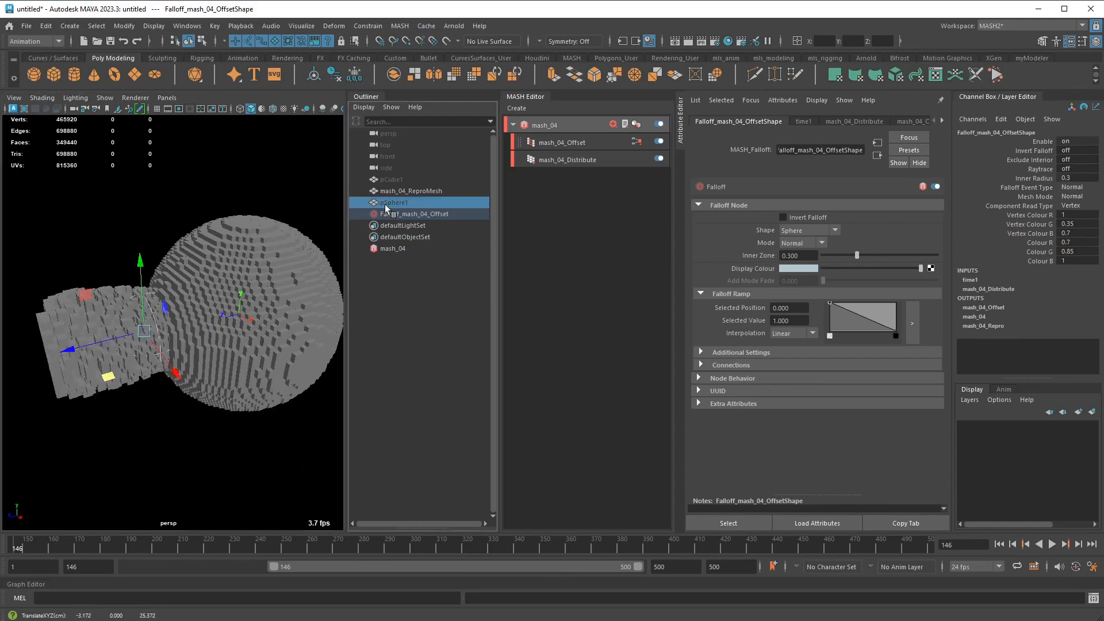
pyautogui.click(1003, 261)
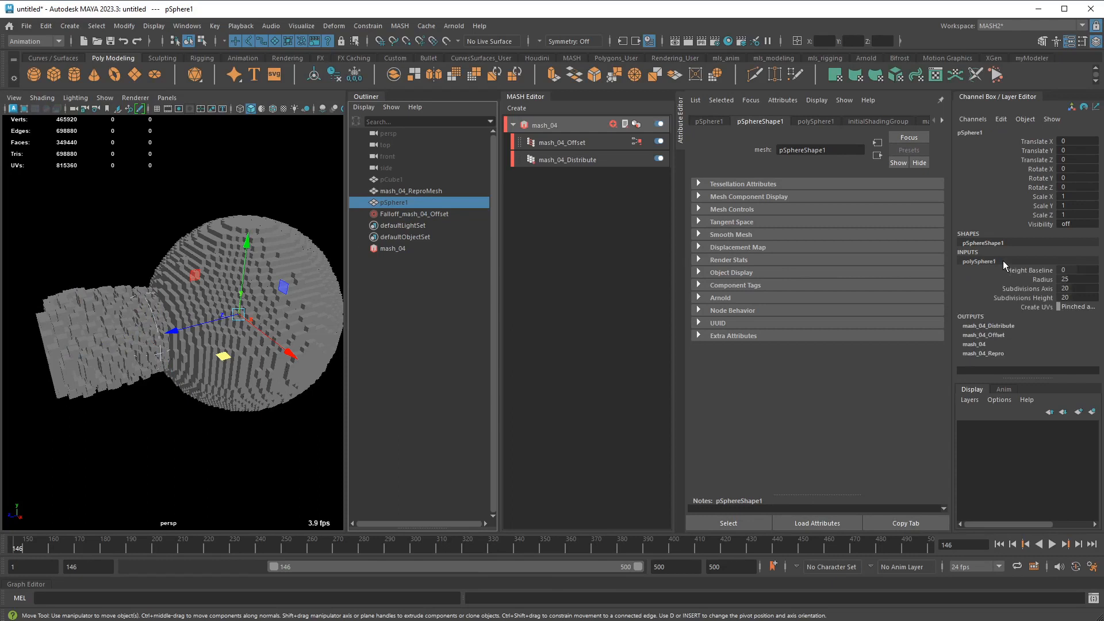
pyautogui.doubleClick(1080, 279)
pyautogui.write('15')
pyautogui.press('Return')
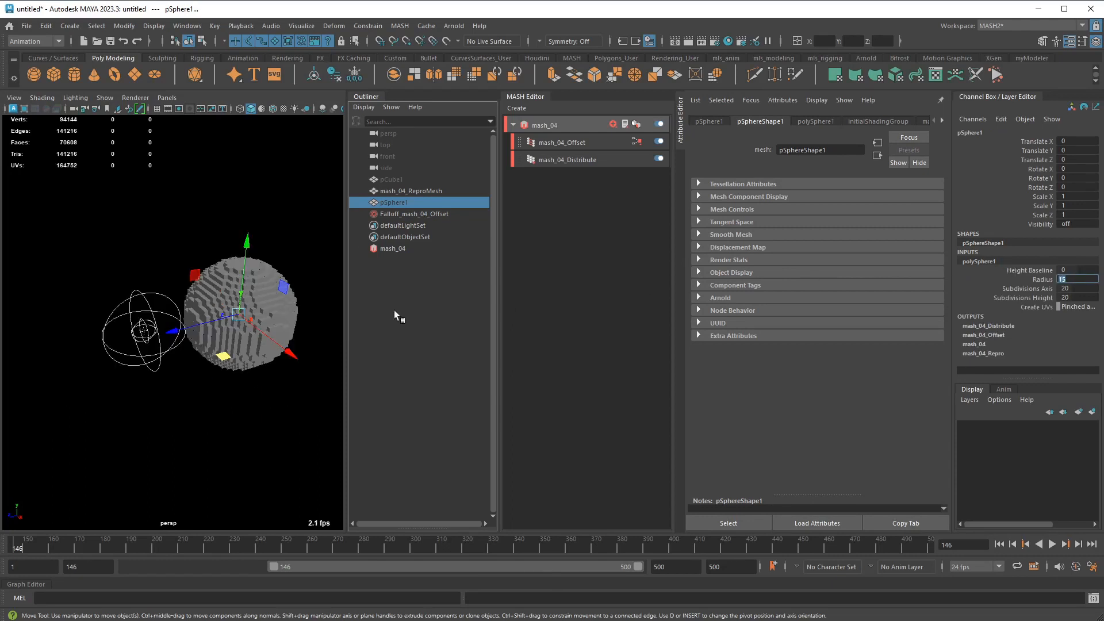
# Move the Offset falloff into the edge of the voxel sphere, to about X -6, Z 15.3
pyautogui.scroll(3, 184, 299)
pyautogui.click(131, 301)
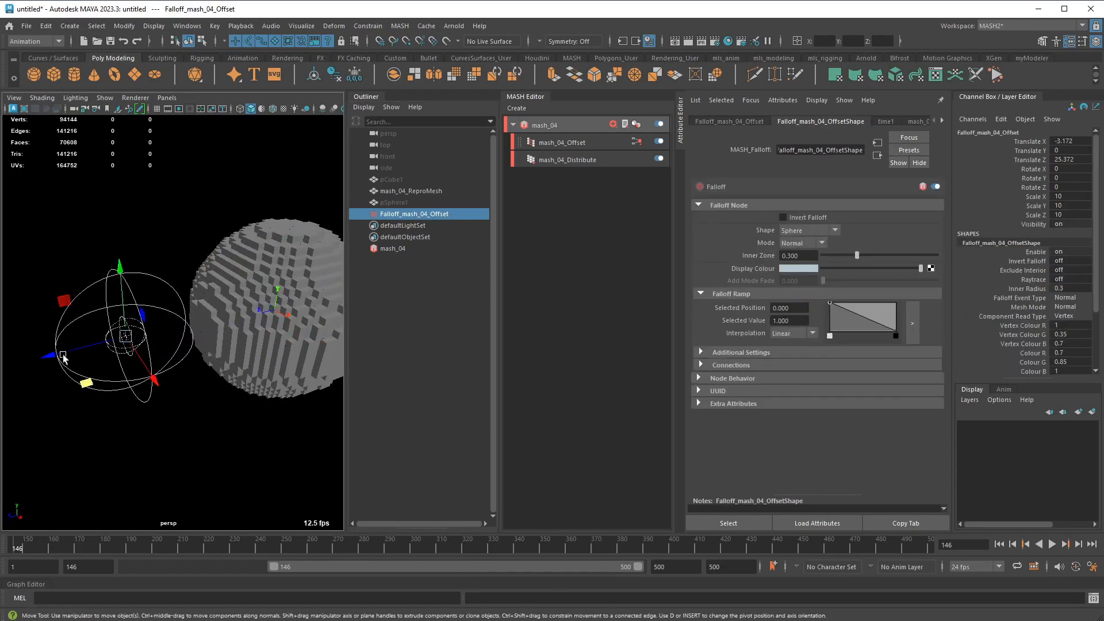
pyautogui.moveTo(64, 357); pyautogui.dragTo(158, 371)
# Add a Random node to the mash_04 network and open its settings
pyautogui.click(612, 124)
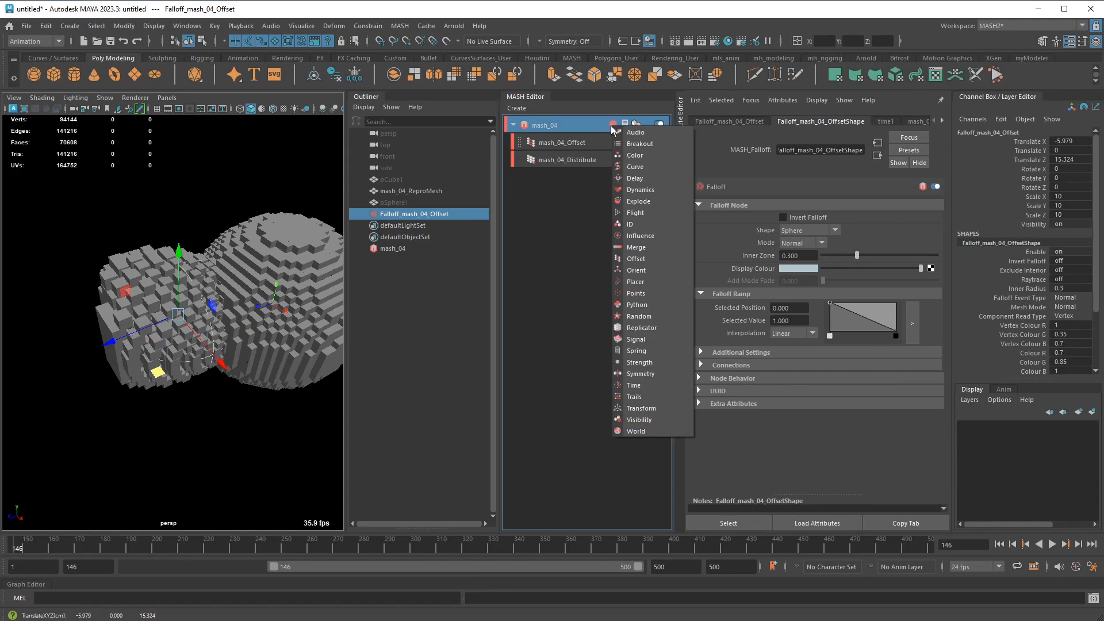
pyautogui.click(634, 317)
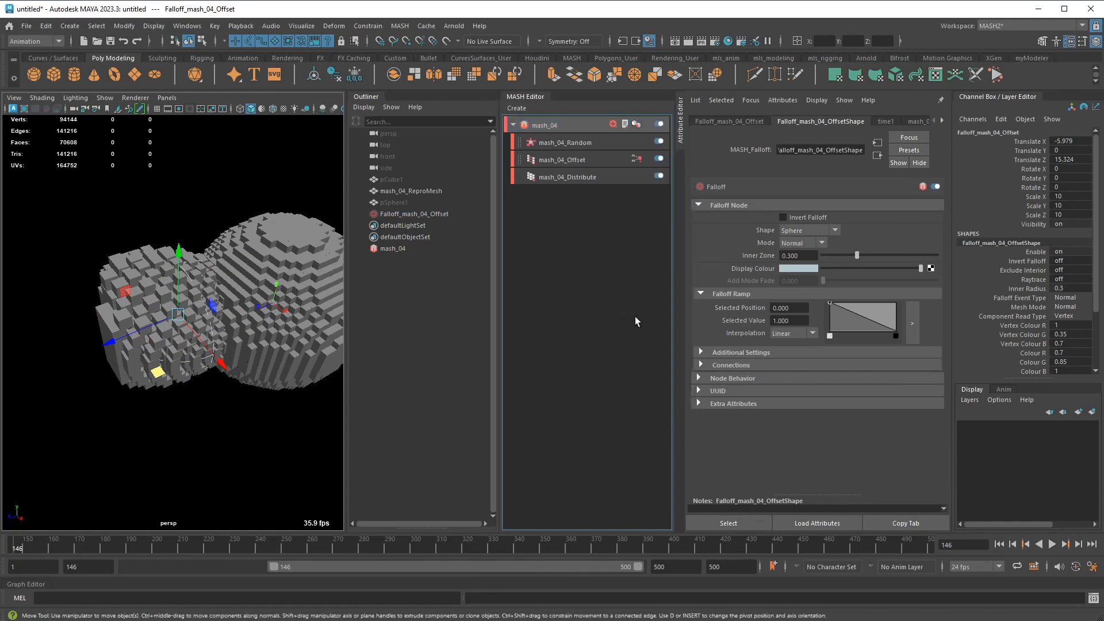
pyautogui.click(587, 140)
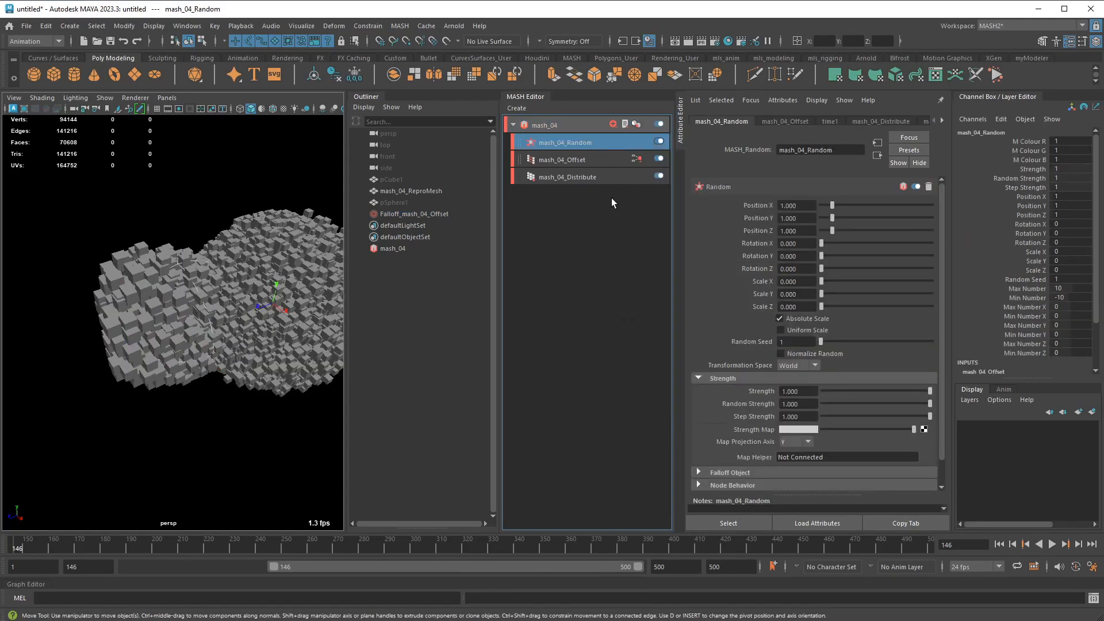
# Connect the existing Falloff_mash_04_Offset as a falloff object of the mash_04_Random node
pyautogui.scroll(-1, 836, 313)
pyautogui.click(757, 447)
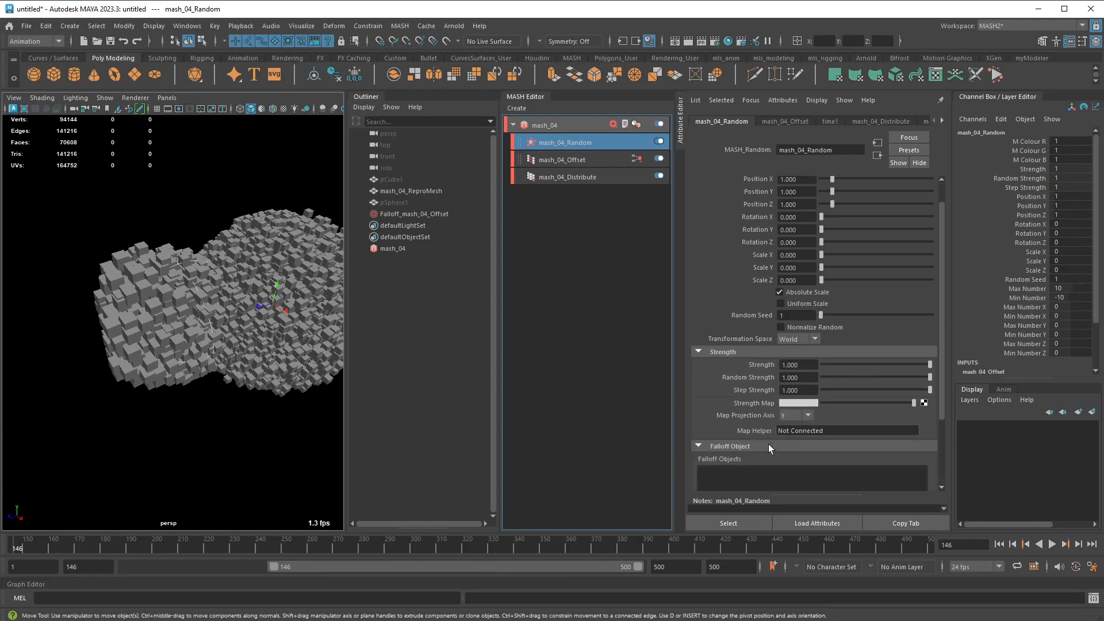
pyautogui.scroll(-3, 772, 465)
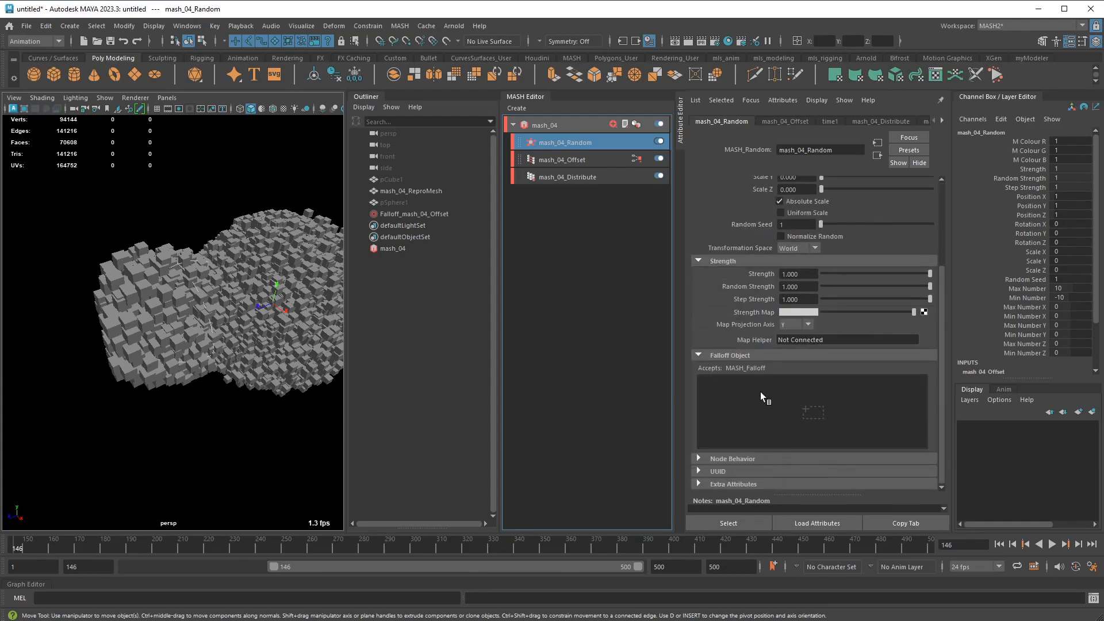
pyautogui.click(416, 215)
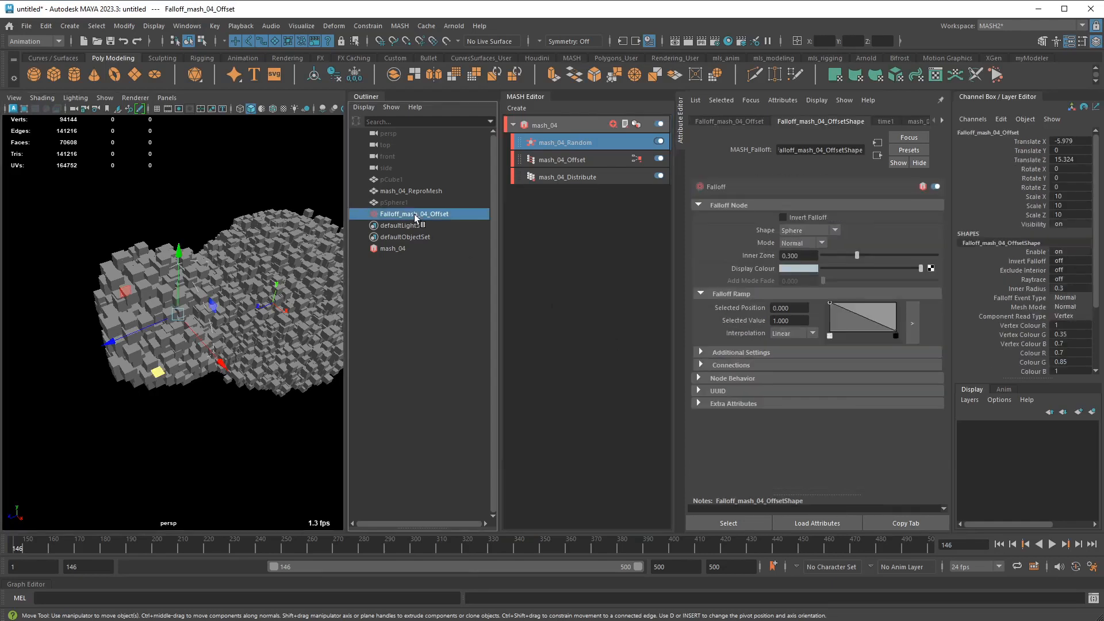
pyautogui.click(574, 142)
pyautogui.rightClick(782, 398)
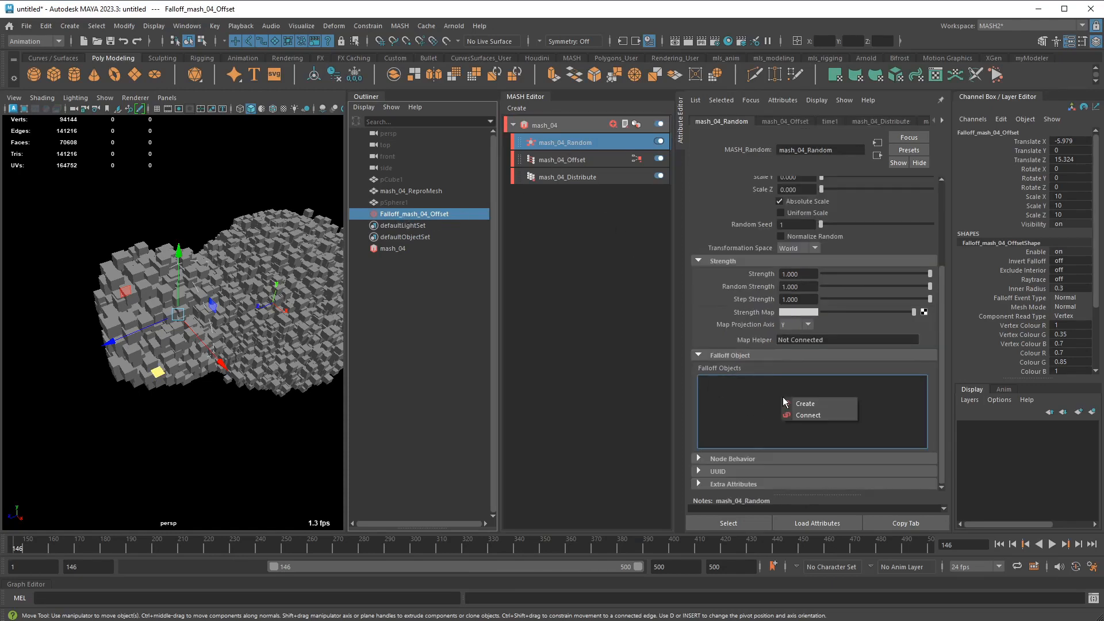
pyautogui.click(809, 416)
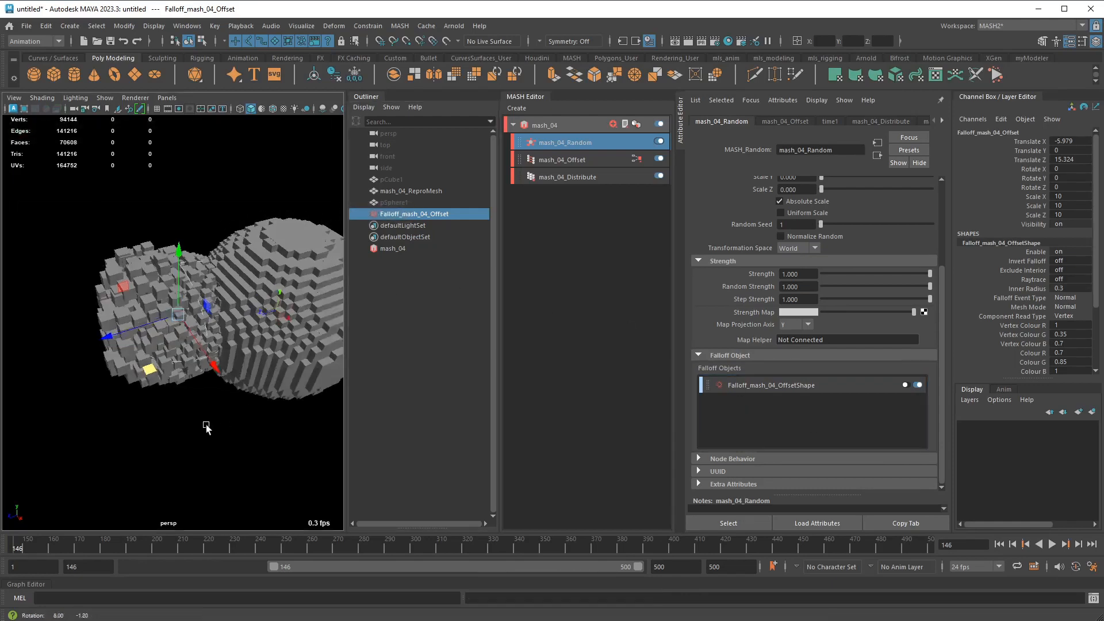
# Move the shared falloff at the sphere's edge to about X -6.4, Z 17.3
pyautogui.keyDown('alt'); pyautogui.moveTo(260, 412); pyautogui.dragTo(115, 389); pyautogui.keyUp('alt')
pyautogui.keyDown('alt'); pyautogui.moveTo(180, 414); pyautogui.dragTo(241, 392); pyautogui.keyUp('alt')
pyautogui.keyDown('alt'); pyautogui.moveTo(242, 392); pyautogui.dragTo(282, 397, button='right'); pyautogui.keyUp('alt')
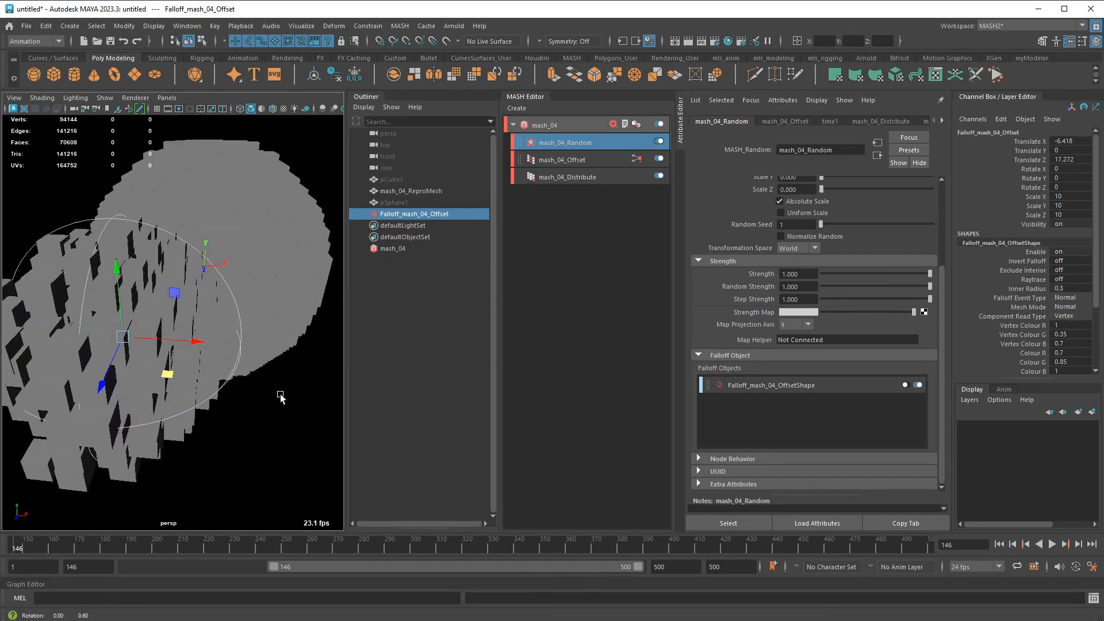
pyautogui.keyDown('alt'); pyautogui.moveTo(282, 397); pyautogui.dragTo(237, 417); pyautogui.keyUp('alt')
pyautogui.moveTo(112, 411)
pyautogui.mouseDown()
pyautogui.moveTo(108, 421)
pyautogui.moveTo(113, 412)
pyautogui.mouseUp()
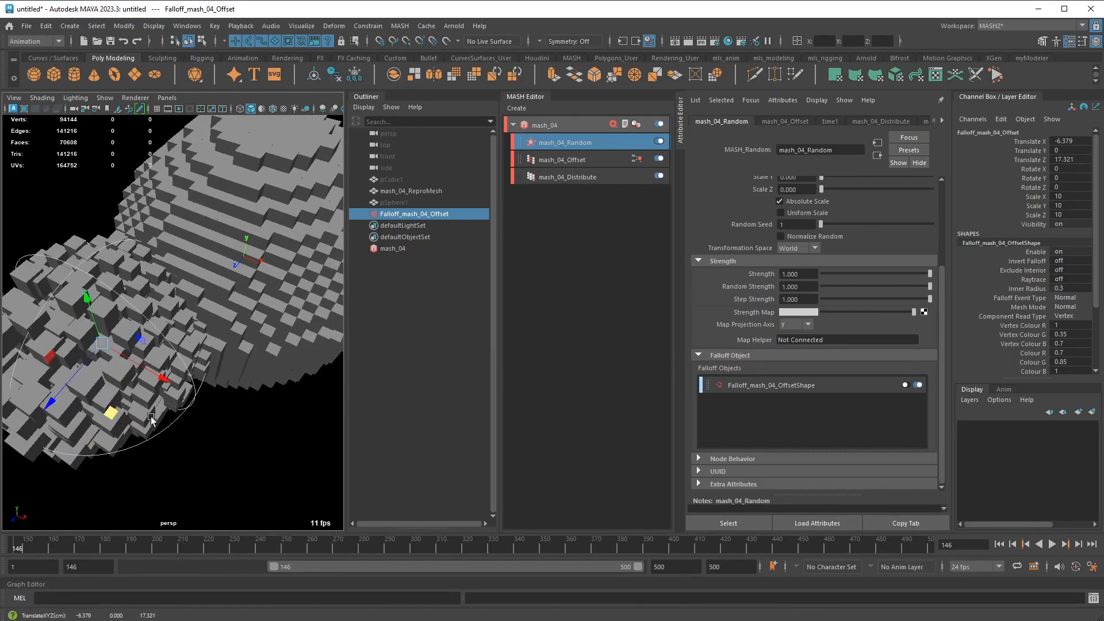
# Raise the Random node's Rotation X, Y and Z to about 71, 72 and 81.5
pyautogui.keyDown('alt'); pyautogui.moveTo(275, 439); pyautogui.dragTo(334, 439, button='middle'); pyautogui.keyUp('alt')
pyautogui.scroll(-3, 333, 440)
pyautogui.scroll(5, 802, 315)
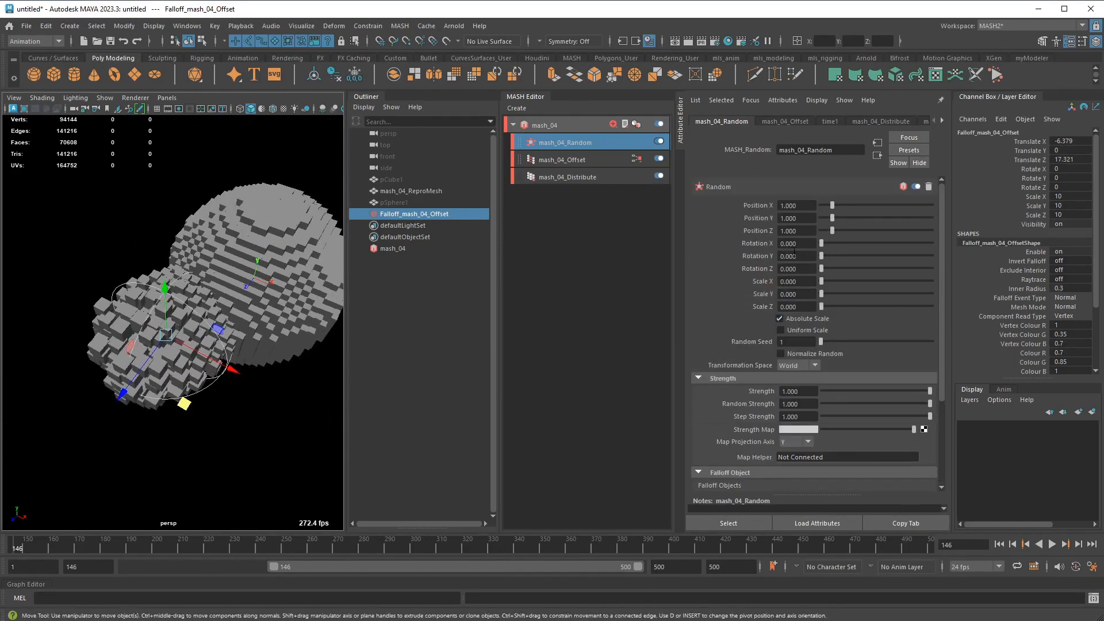
pyautogui.moveTo(834, 242); pyautogui.dragTo(870, 272)
# Scale the shared falloff uniformly to 8.5 and reposition it to about X -1.7, Z 17
pyautogui.keyDown('alt'); pyautogui.moveTo(283, 390); pyautogui.dragTo(230, 368); pyautogui.keyUp('alt')
pyautogui.moveTo(135, 364); pyautogui.dragTo(155, 380)
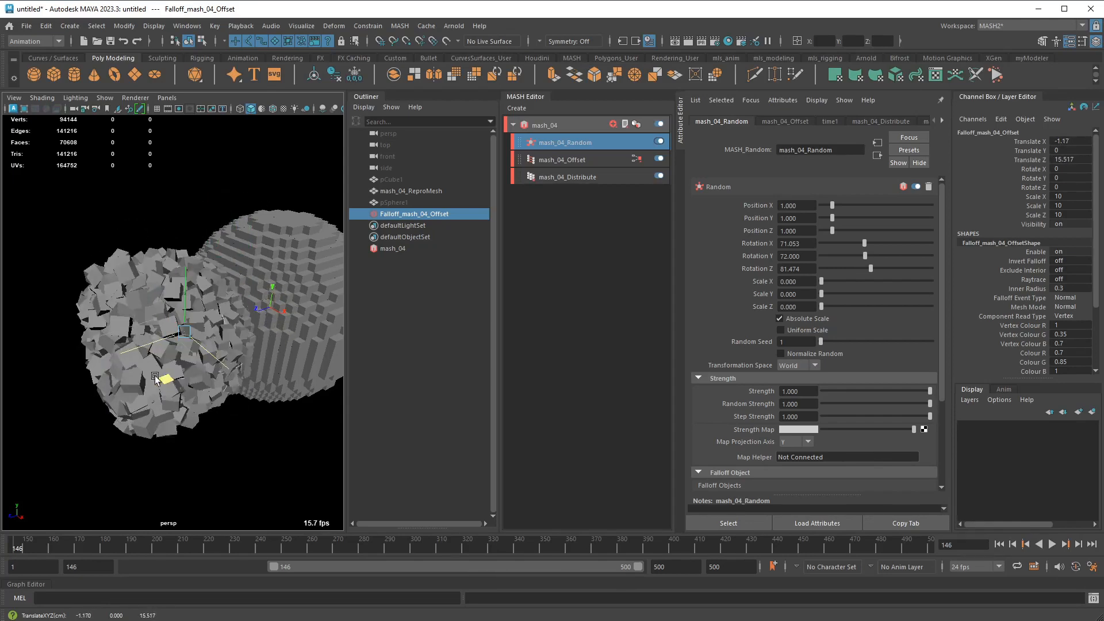
pyautogui.press('r')
pyautogui.moveTo(176, 335)
pyautogui.mouseDown()
pyautogui.moveTo(224, 339)
pyautogui.moveTo(169, 339)
pyautogui.mouseUp()
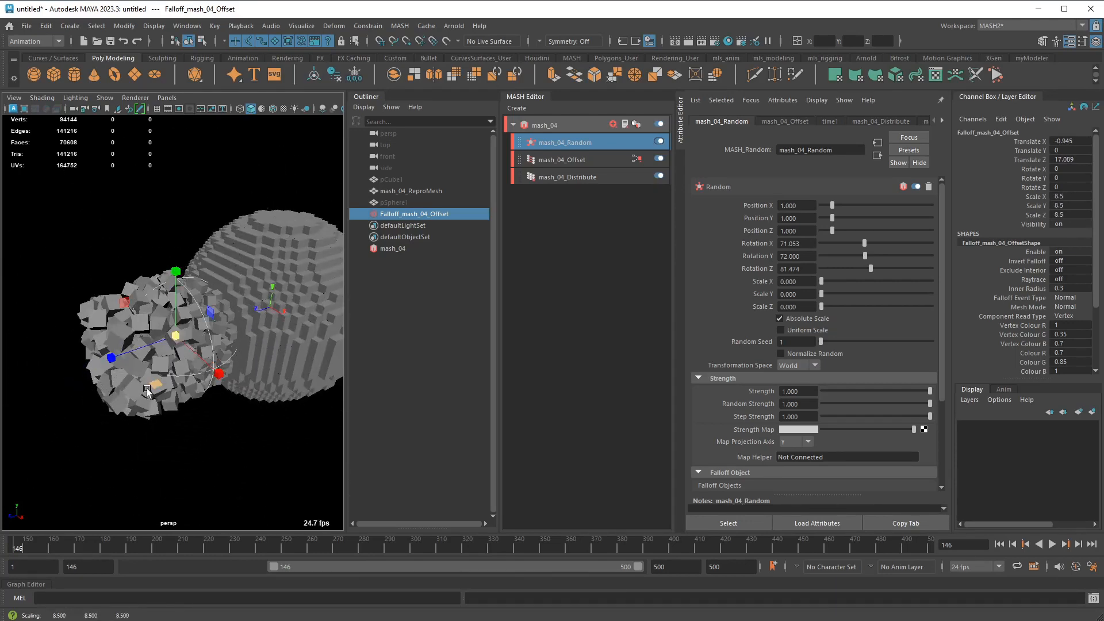
pyautogui.press('w')
pyautogui.moveTo(151, 386); pyautogui.dragTo(155, 384)
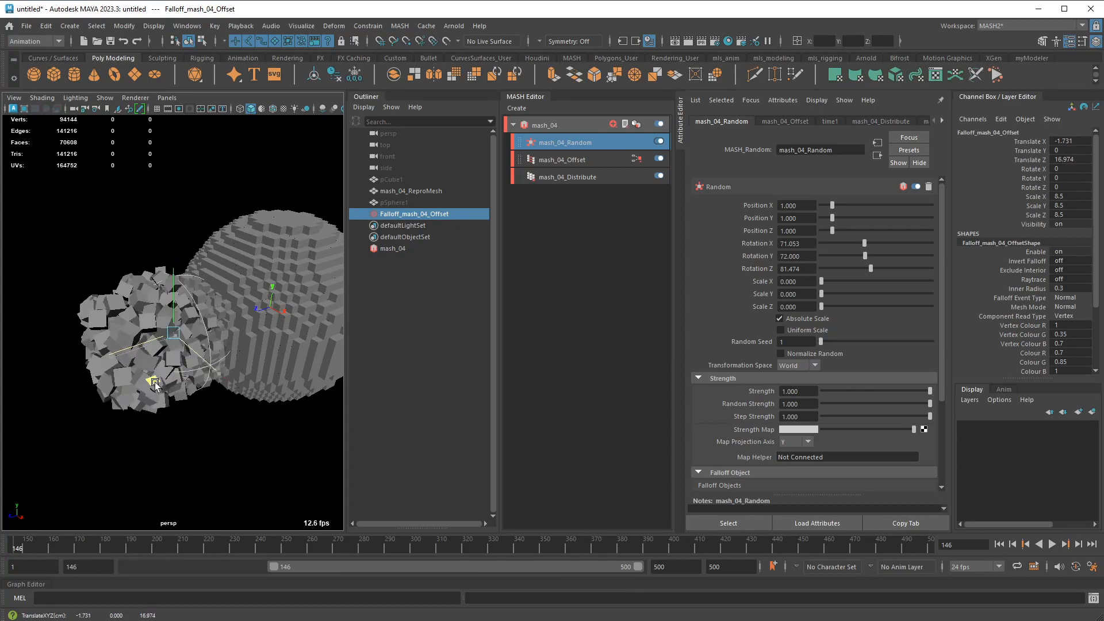
# Set the Random node's Position X, Y and Z to 10
pyautogui.moveTo(848, 206); pyautogui.dragTo(951, 222)
pyautogui.moveTo(867, 206); pyautogui.dragTo(943, 207)
pyautogui.keyDown('alt'); pyautogui.moveTo(295, 293); pyautogui.dragTo(253, 339); pyautogui.keyUp('alt')
# Sweep the shared falloff around and into the voxel sphere, stopping at about X -0.4, Z 11.2
pyautogui.moveTo(132, 424); pyautogui.dragTo(79, 424, button='middle')
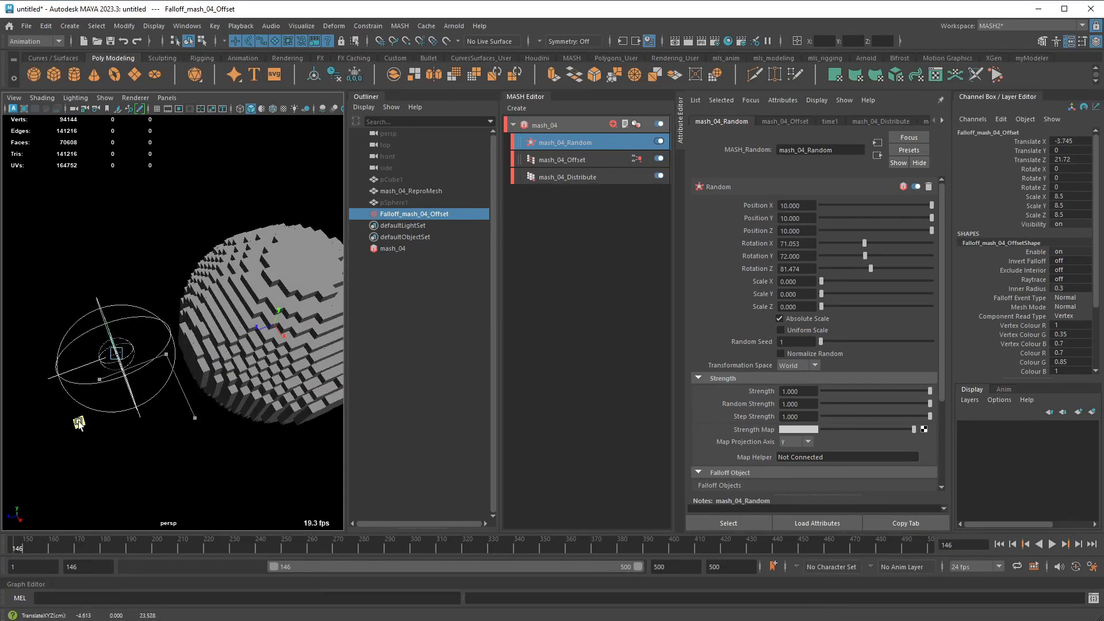
pyautogui.moveTo(128, 395); pyautogui.dragTo(98, 442, button='middle')
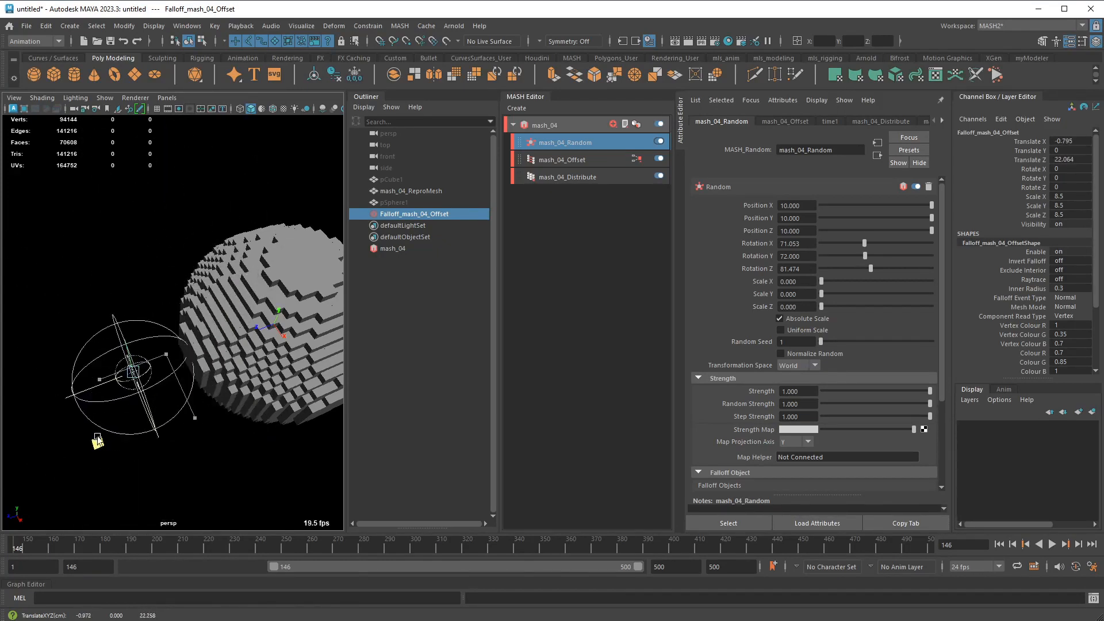
pyautogui.moveTo(132, 381); pyautogui.dragTo(172, 394, button='middle')
pyautogui.moveTo(172, 394); pyautogui.dragTo(173, 396)
pyautogui.keyDown('alt'); pyautogui.moveTo(173, 397); pyautogui.dragTo(445, 317); pyautogui.keyUp('alt')
pyautogui.keyDown('alt'); pyautogui.moveTo(258, 299); pyautogui.dragTo(241, 362); pyautogui.keyUp('alt')
pyautogui.moveTo(199, 258); pyautogui.dragTo(210, 263)
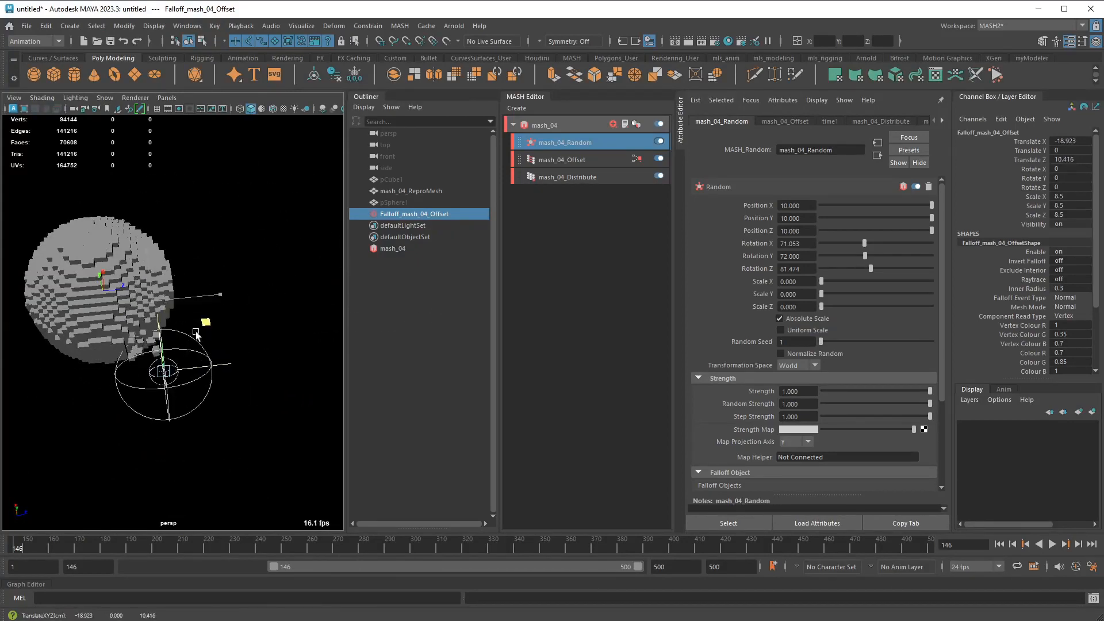
pyautogui.moveTo(195, 334); pyautogui.dragTo(200, 243)
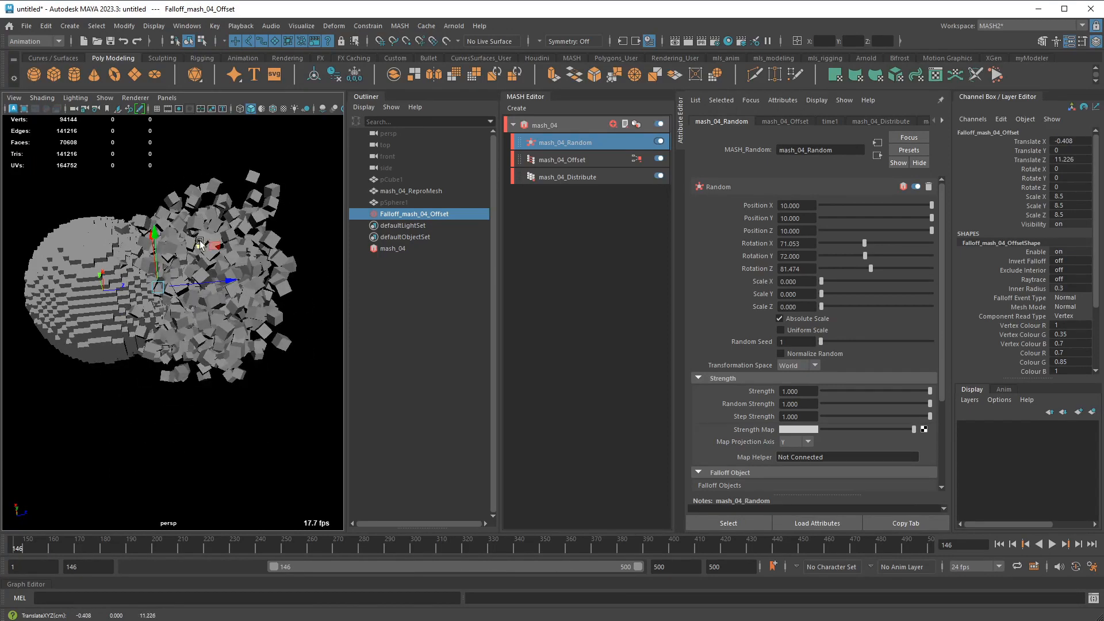
# Try random scaling on the cubes with Scale X, Y and Z at about 2.8, 2.8 and 2.9
pyautogui.keyDown('alt'); pyautogui.moveTo(278, 334); pyautogui.dragTo(325, 348); pyautogui.keyUp('alt')
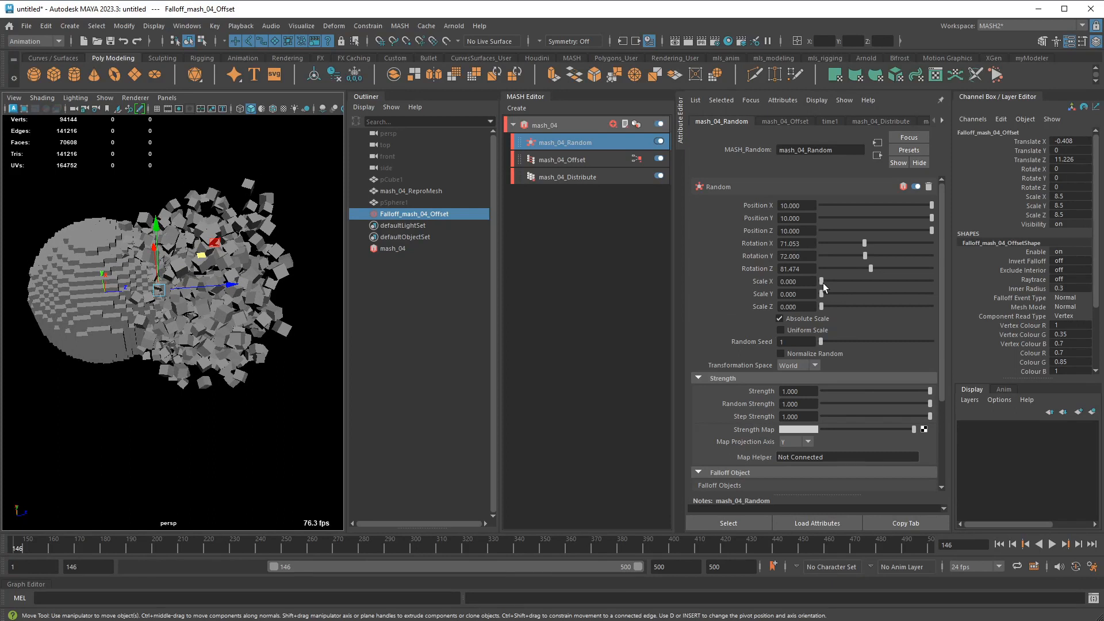
pyautogui.moveTo(823, 283); pyautogui.dragTo(768, 282)
pyautogui.click(851, 281)
pyautogui.click(852, 294)
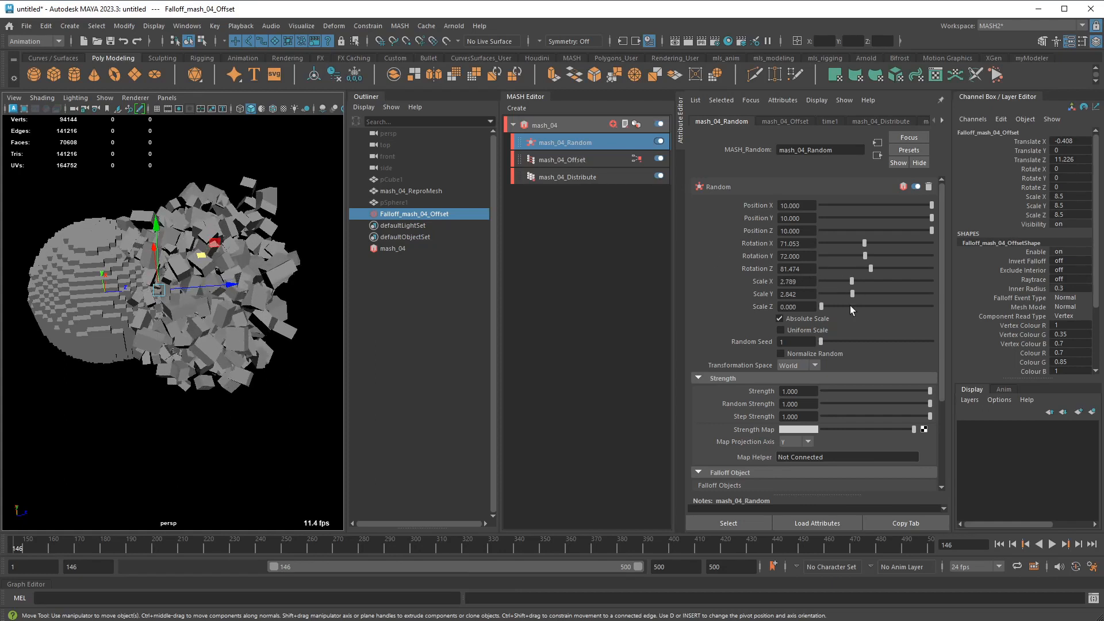
pyautogui.click(854, 306)
# Undo the Random node's three scale changes
pyautogui.hotkey('ctrl', 'z')
pyautogui.hotkey('ctrl', 'z')
pyautogui.hotkey('ctrl', 'z')
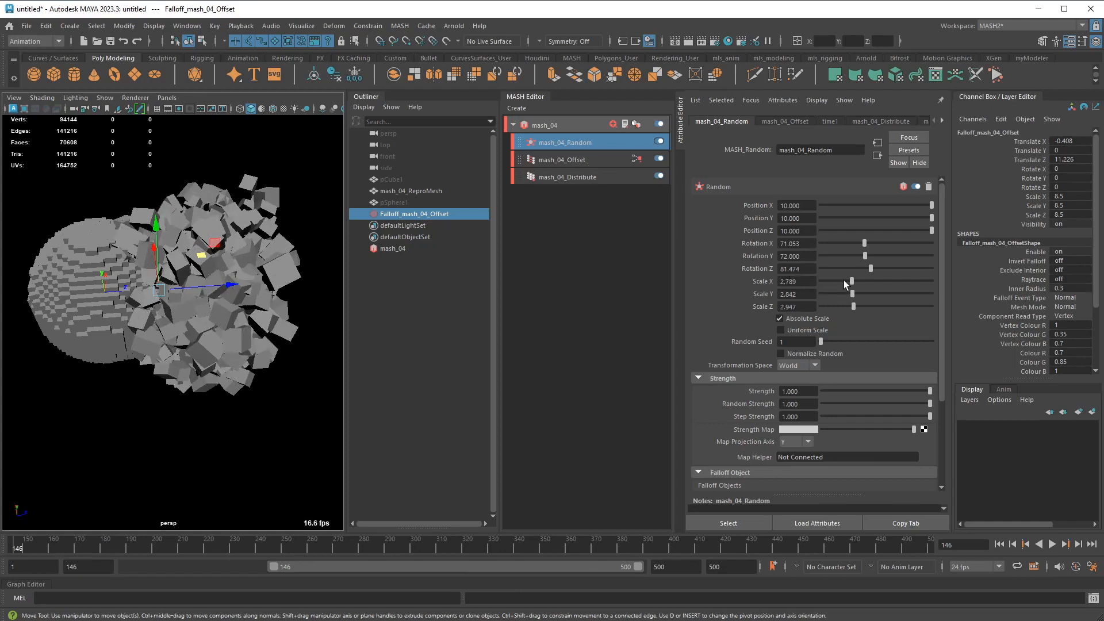
# Set the mash_04_Offset node's Offset Scale to 0.5 on all three axes
pyautogui.click(611, 167)
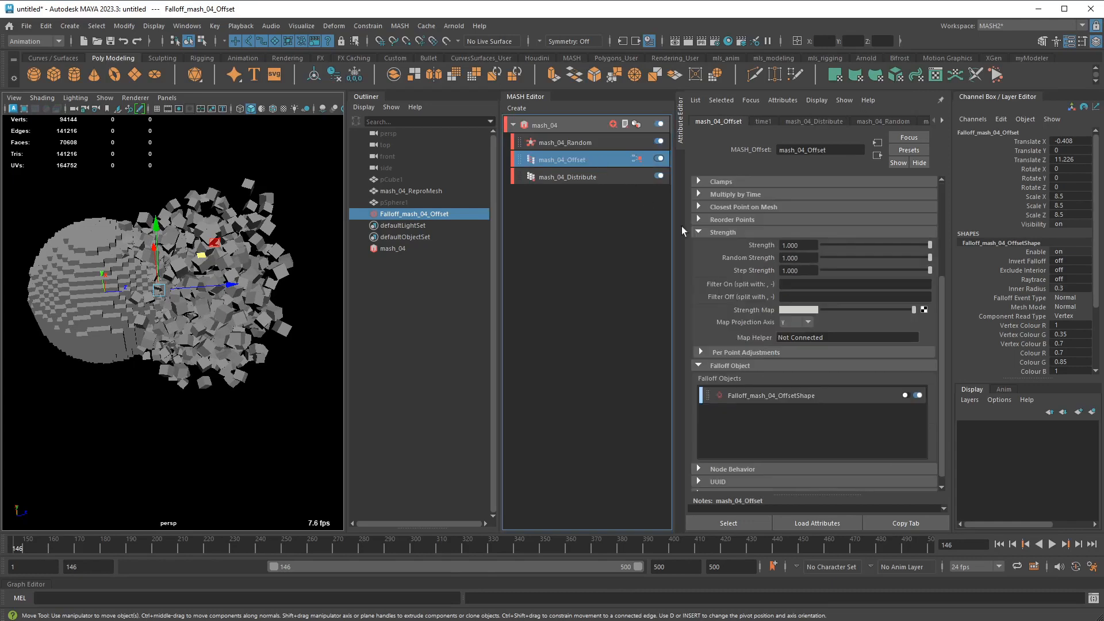
pyautogui.scroll(5, 790, 252)
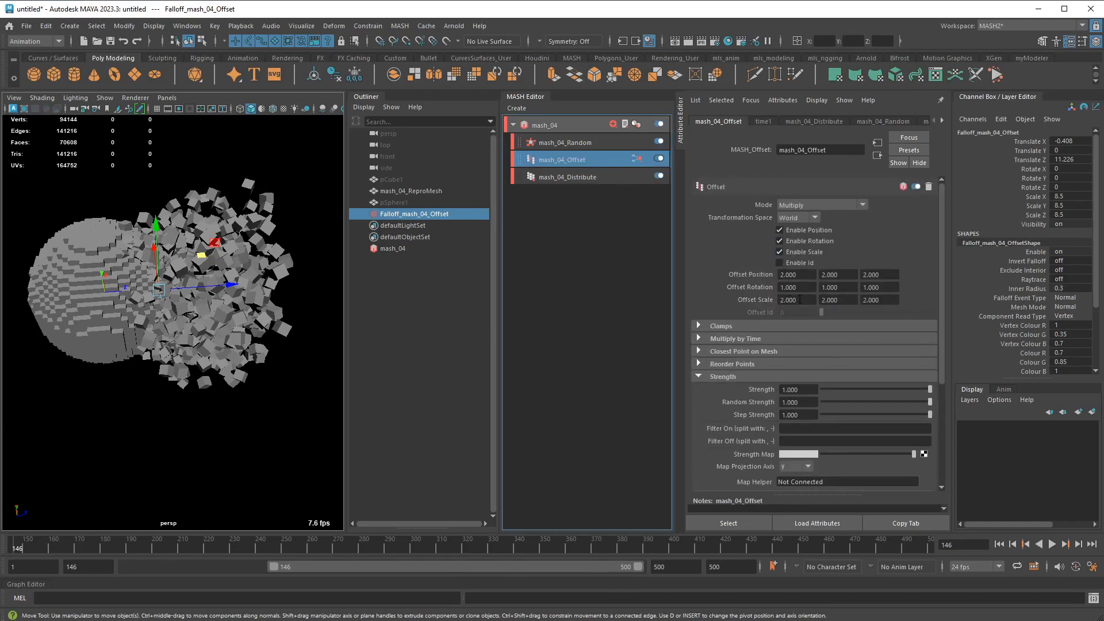
pyautogui.moveTo(799, 299); pyautogui.dragTo(728, 302)
pyautogui.write('0.5')
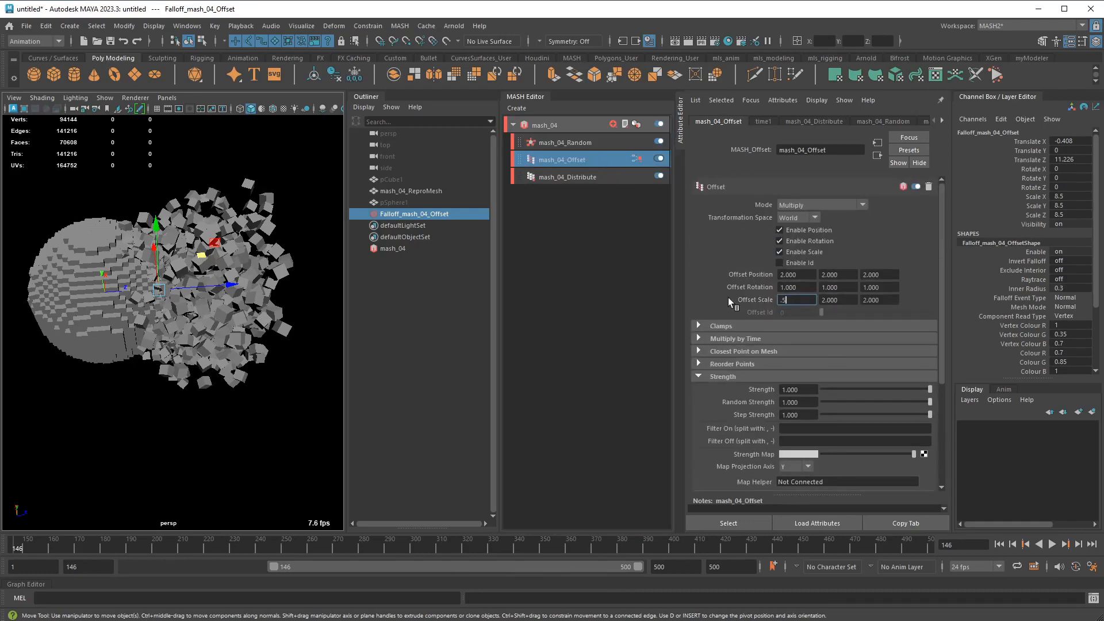
pyautogui.press('Tab')
pyautogui.write('0.5')
pyautogui.press('Tab')
pyautogui.write('0.5')
pyautogui.press('Tab')
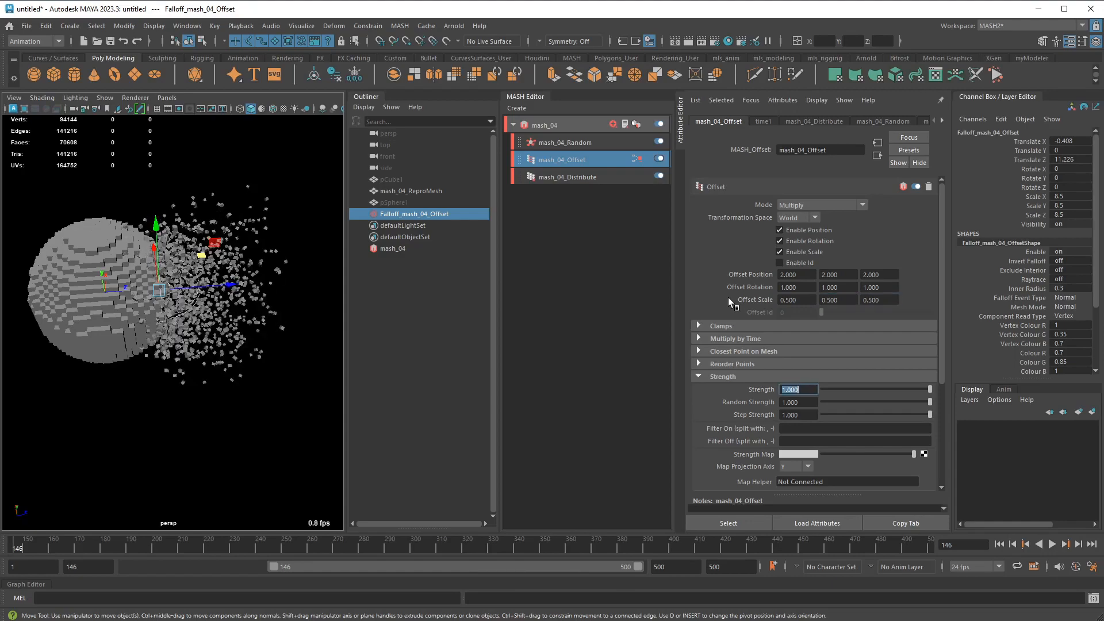
# Move the shared falloff to about X -4.3, Z 15.4 at the sphere's edge and view the scattered cubes
pyautogui.keyDown('alt'); pyautogui.moveTo(150, 276); pyautogui.dragTo(114, 281); pyautogui.keyUp('alt')
pyautogui.keyDown('alt'); pyautogui.moveTo(113, 282); pyautogui.dragTo(201, 273, button='right'); pyautogui.keyUp('alt')
pyautogui.keyDown('alt'); pyautogui.moveTo(288, 253); pyautogui.dragTo(191, 325); pyautogui.keyUp('alt')
pyautogui.scroll(5, 282, 307)
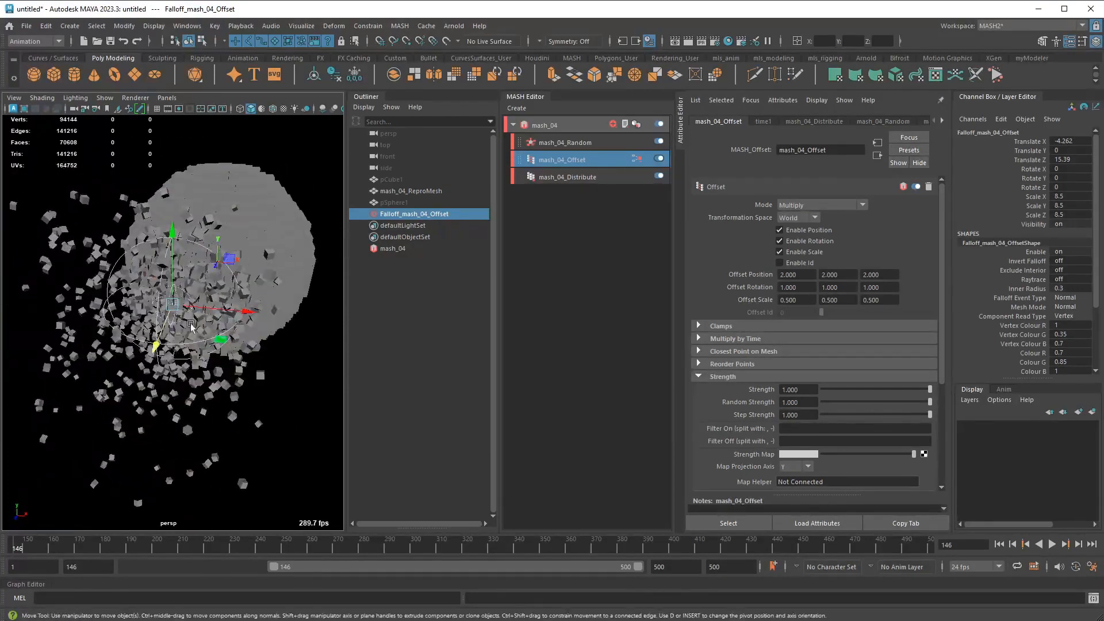
pyautogui.keyDown('alt'); pyautogui.moveTo(226, 156); pyautogui.dragTo(230, 109); pyautogui.keyUp('alt')
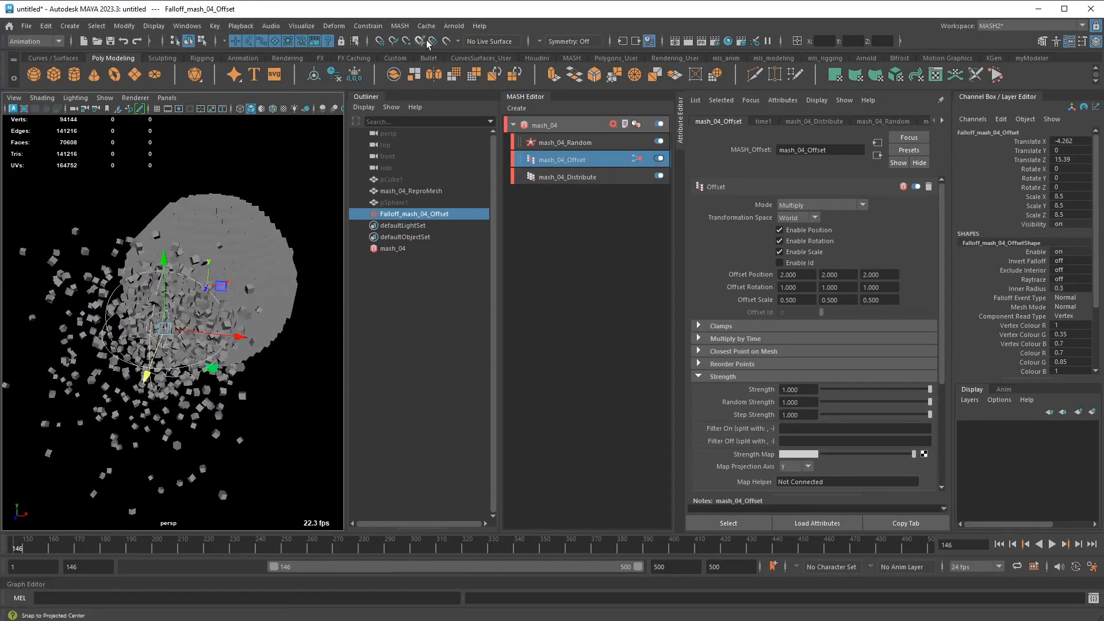
# Create an Arnold SkyDome light in the scene
pyautogui.click(457, 27)
pyautogui.moveTo(467, 87)
pyautogui.click(610, 120)
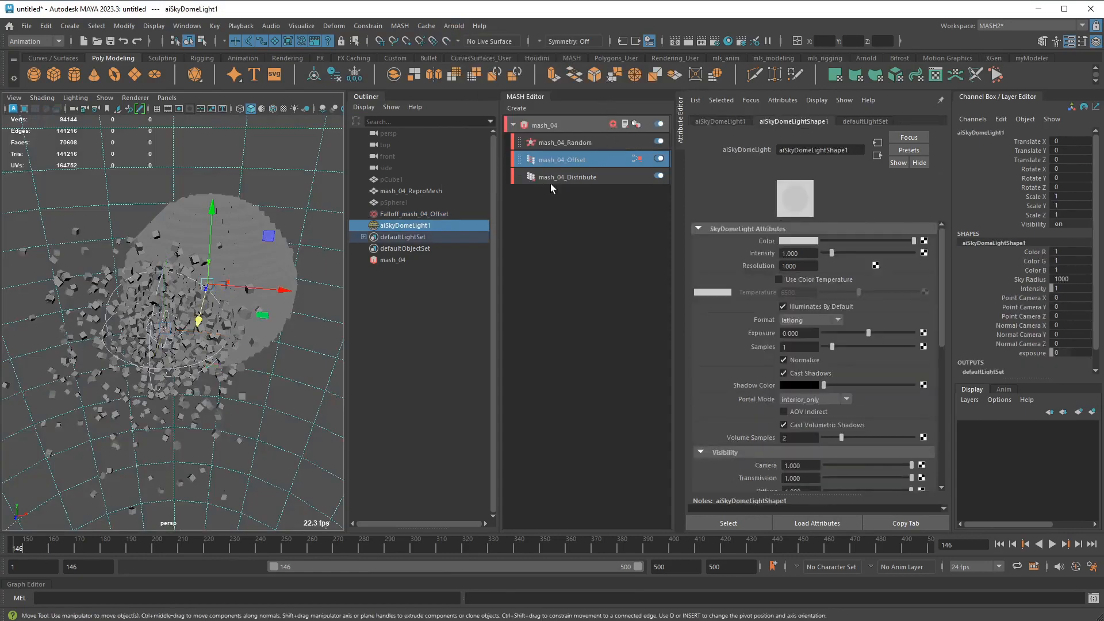
# Map the SkyDome light's Color to a file texture using kloppenheim_06_puresky_4k.hdr from the HDRI folder
pyautogui.click(924, 242)
pyautogui.click(711, 244)
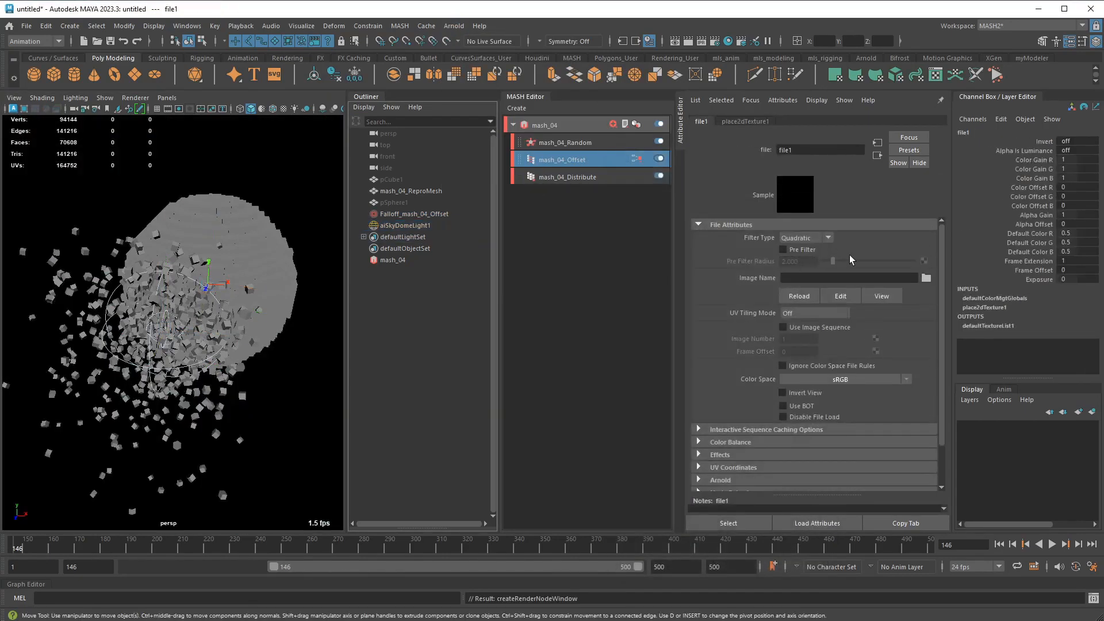
pyautogui.click(925, 279)
pyautogui.doubleClick(362, 179)
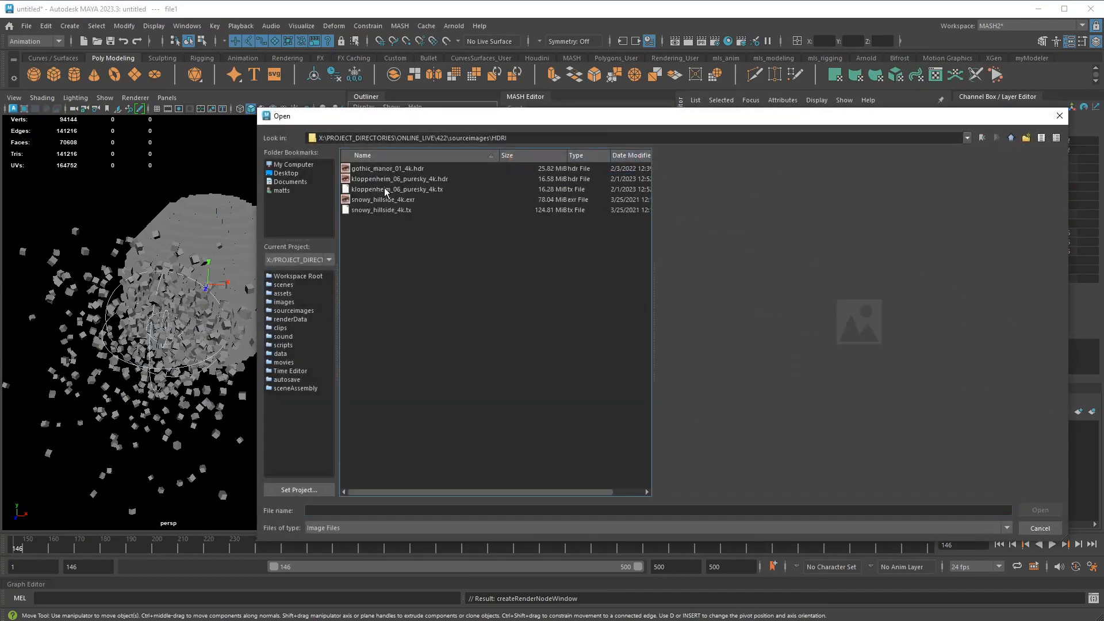
pyautogui.click(427, 181)
pyautogui.click(1035, 510)
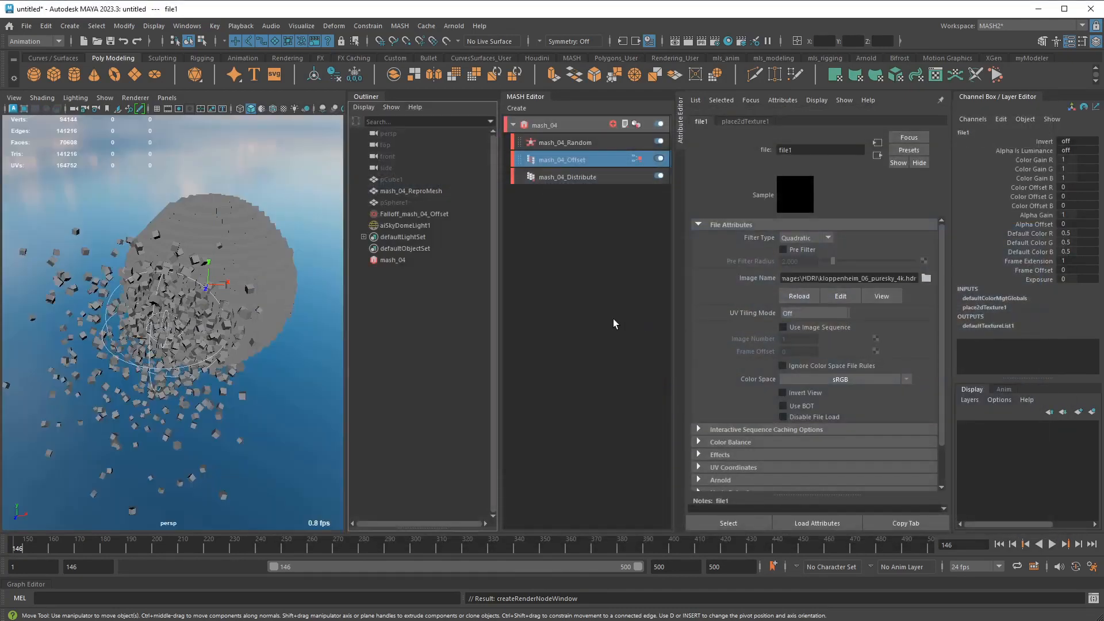
# Display the viewport with all lights and wireframe on shaded, and view the cubes up close
pyautogui.keyDown('alt'); pyautogui.moveTo(277, 368); pyautogui.dragTo(244, 355); pyautogui.keyUp('alt')
pyautogui.press('7')
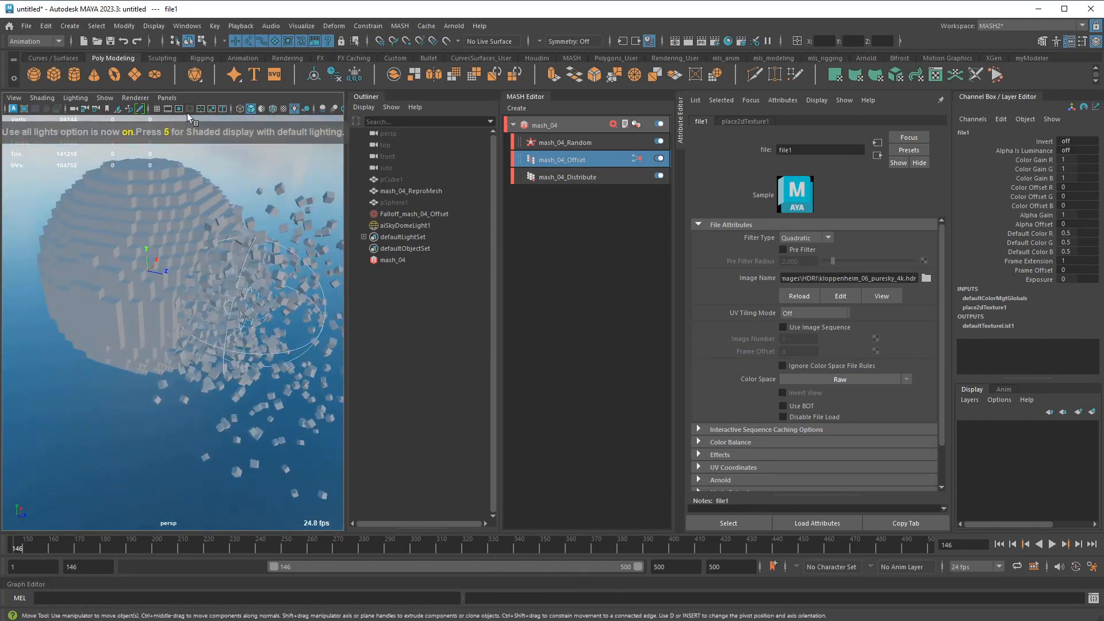
pyautogui.click(273, 109)
pyautogui.keyDown('alt'); pyautogui.moveTo(255, 219); pyautogui.dragTo(217, 246); pyautogui.keyUp('alt')
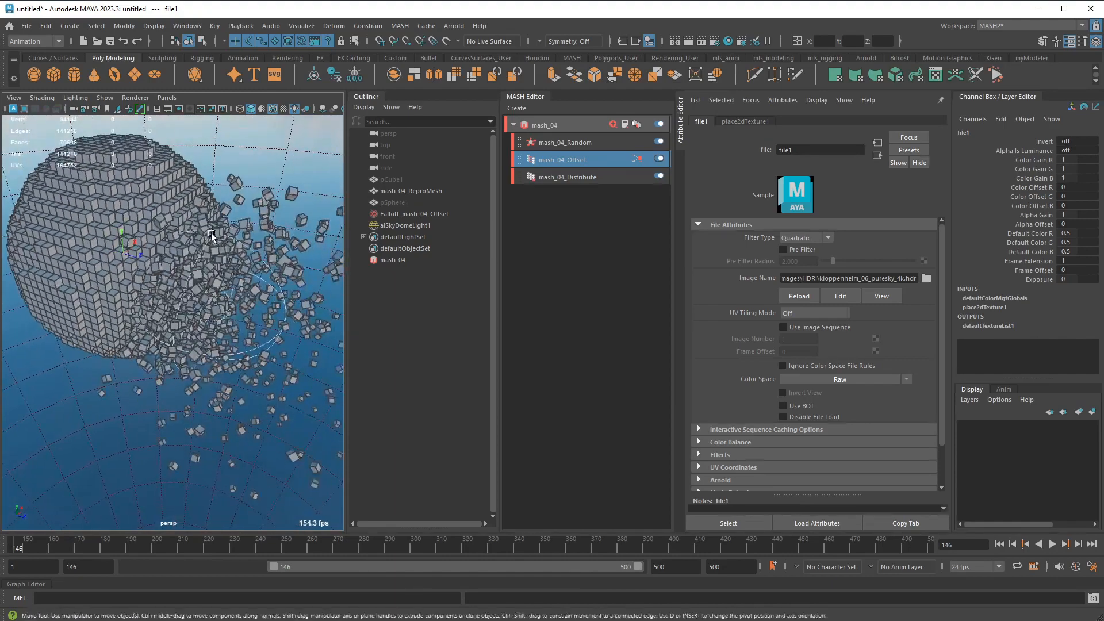
pyautogui.keyDown('alt'); pyautogui.moveTo(217, 246); pyautogui.dragTo(236, 253, button='right'); pyautogui.keyUp('alt')
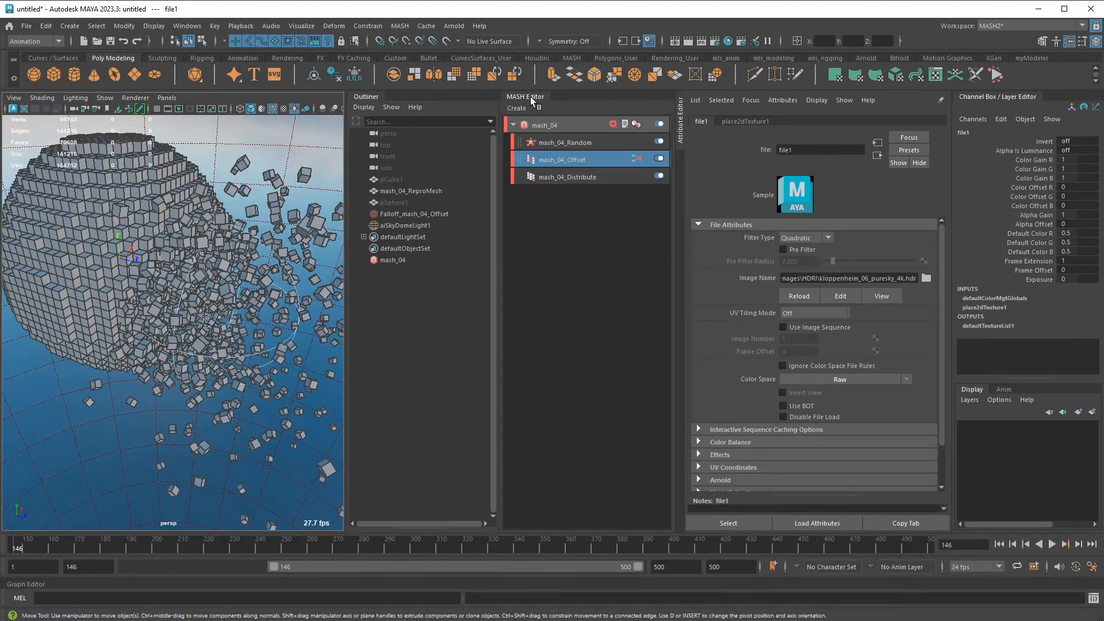
# Collapse the MASH Editor and enable Screen-space Ambient Occlusion in the viewport's Hardware Renderer 2.0 settings
pyautogui.click(532, 101)
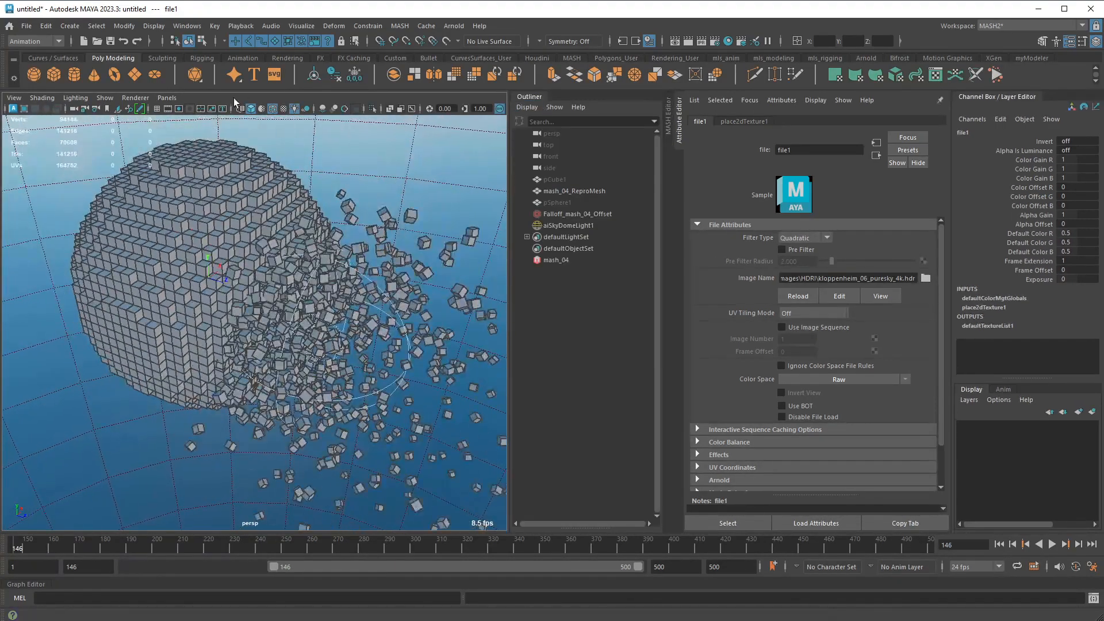
pyautogui.click(136, 98)
pyautogui.click(201, 121)
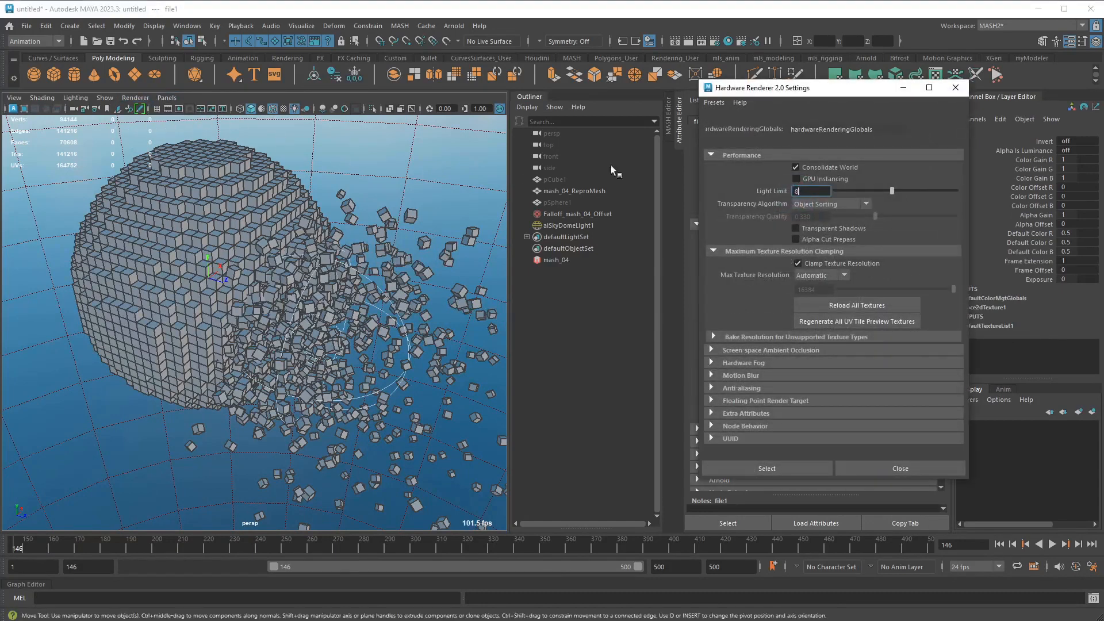
pyautogui.moveTo(776, 93); pyautogui.dragTo(413, 86)
pyautogui.click(384, 341)
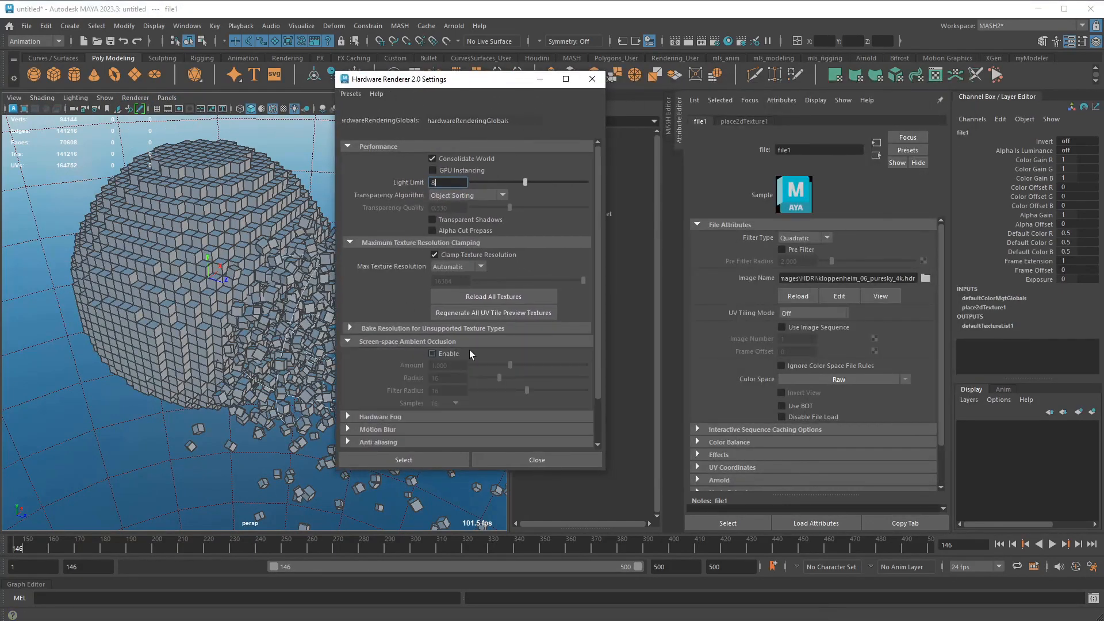
pyautogui.click(433, 354)
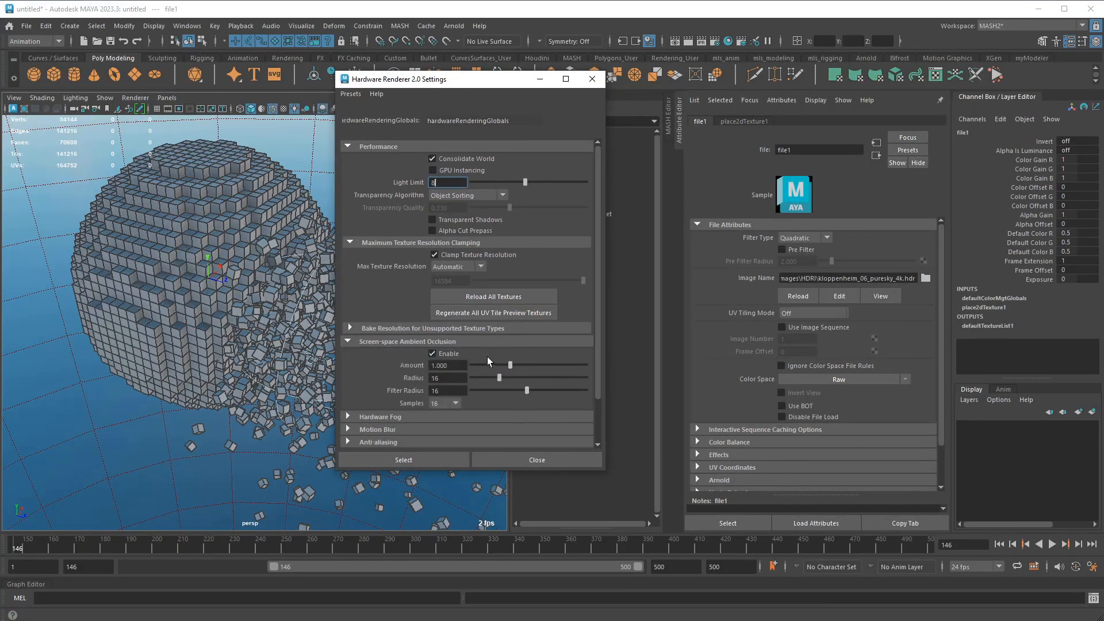
# Inspect the Anti-aliasing options in the Hardware Renderer 2.0 settings and close the settings window
pyautogui.scroll(-3, 488, 361)
pyautogui.click(398, 394)
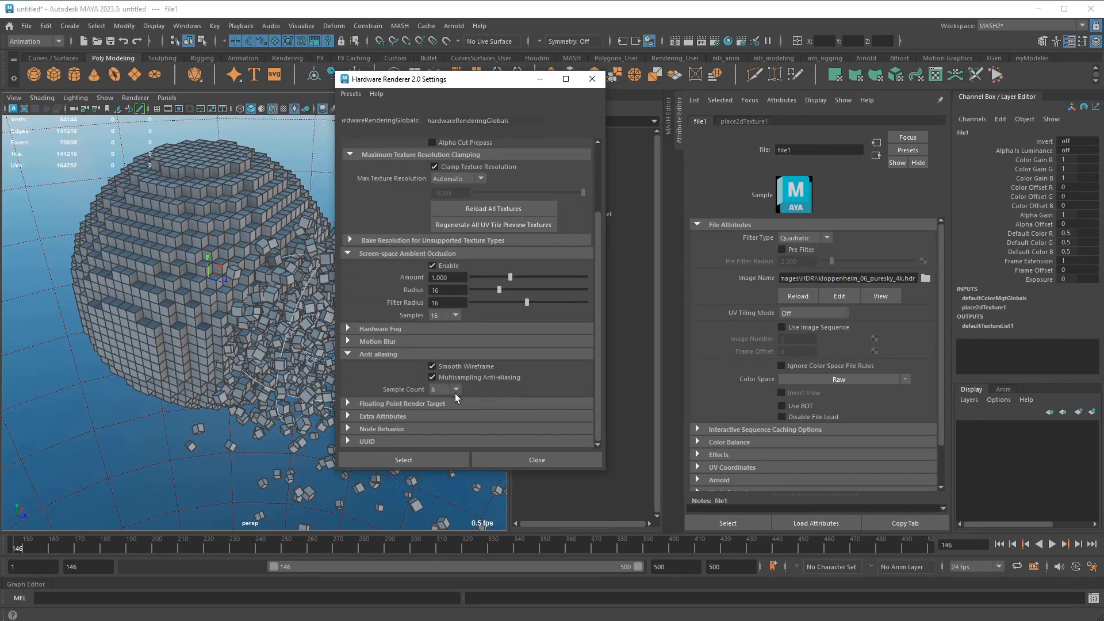
pyautogui.click(594, 80)
# Move the Falloff_mash_04_Offset object up and across the top of the voxel sphere to scatter the upper cubes
pyautogui.keyDown('alt'); pyautogui.moveTo(384, 350); pyautogui.dragTo(225, 356); pyautogui.keyUp('alt')
pyautogui.click(377, 368)
pyautogui.hotkey('ctrl', 'z')
pyautogui.press('w')
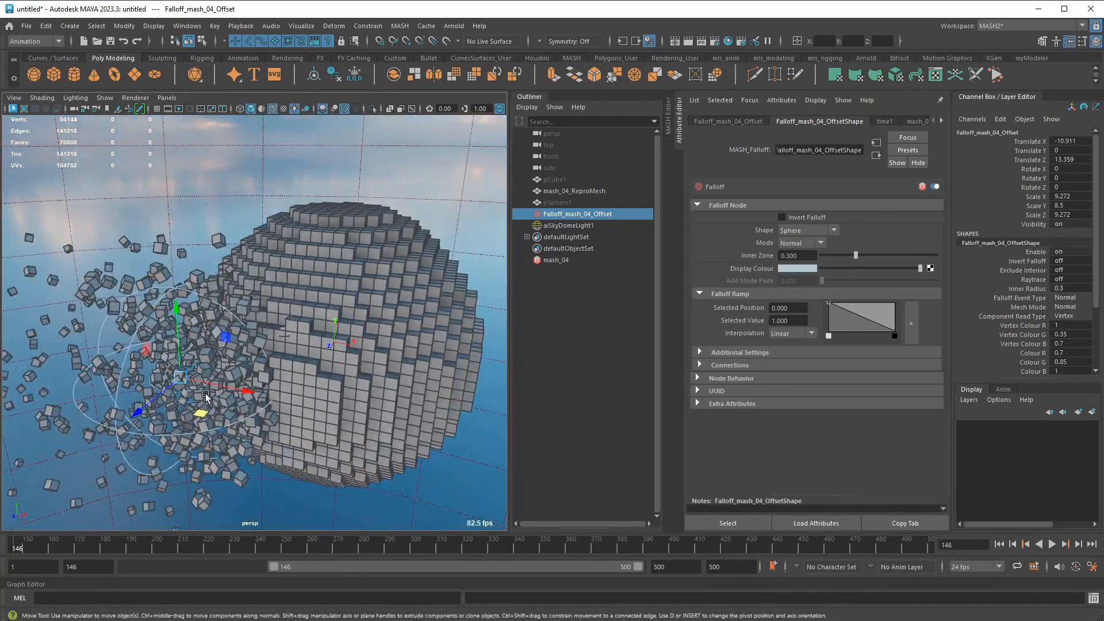
pyautogui.moveTo(206, 397); pyautogui.dragTo(300, 208)
pyautogui.moveTo(365, 211); pyautogui.dragTo(415, 216)
# Reselect Falloff_mash_04_Offset and move it beside the sphere's upper edge, to about X -9.5, Y 13.1, Z 9.0
pyautogui.click(332, 224)
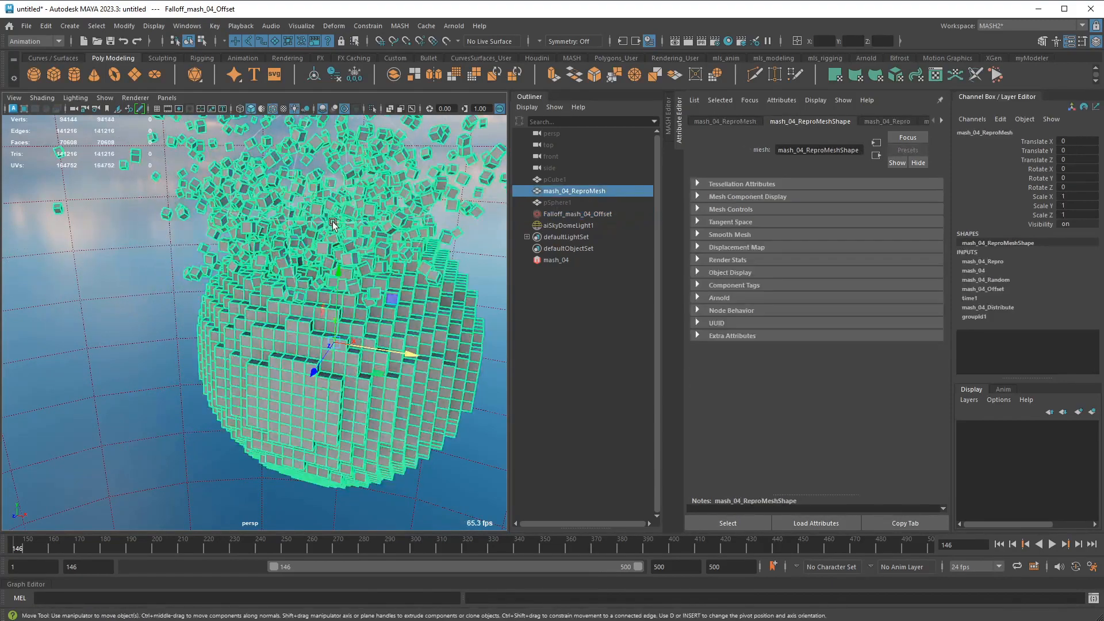
pyautogui.keyDown('shift'); pyautogui.click(332, 224); pyautogui.keyUp('shift')
pyautogui.click(575, 190)
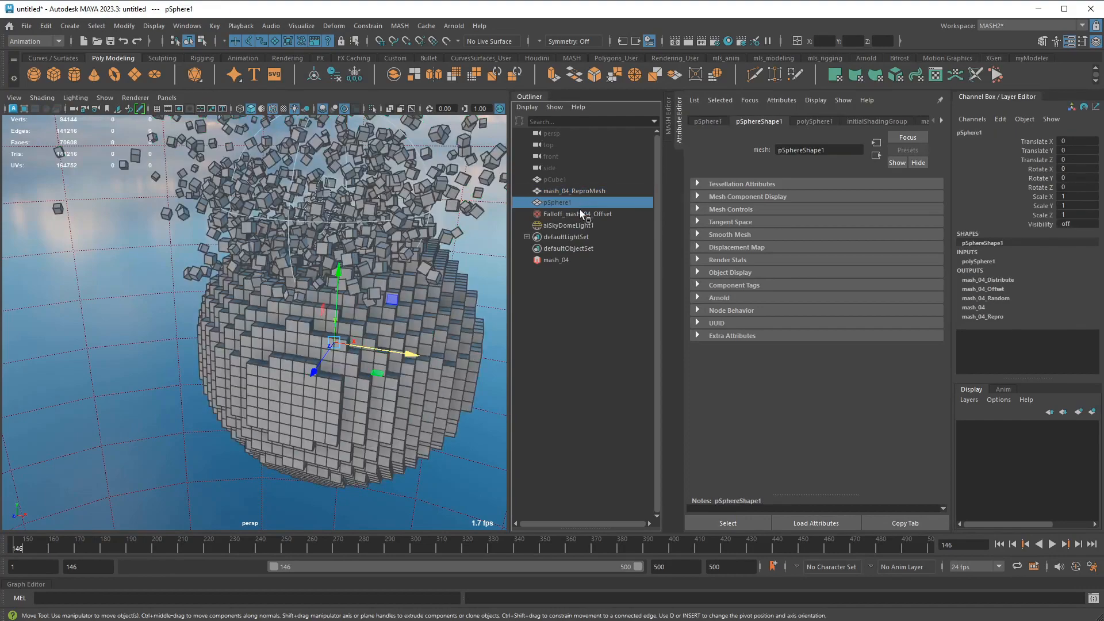
pyautogui.click(580, 210)
pyautogui.keyDown('alt'); pyautogui.moveTo(374, 218); pyautogui.dragTo(228, 272); pyautogui.keyUp('alt')
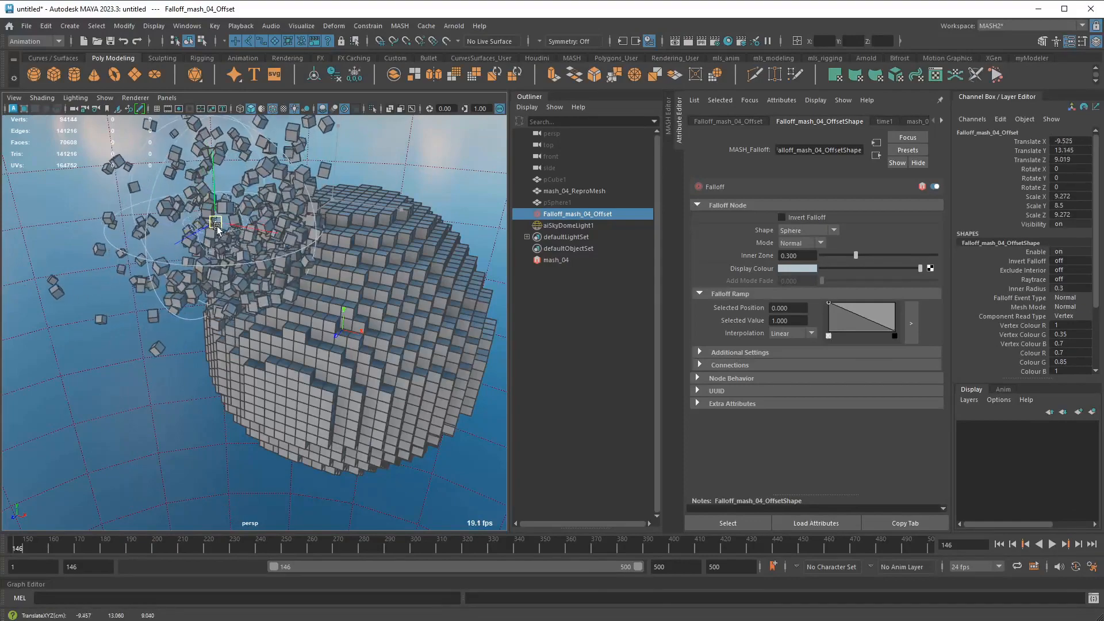
# Move the falloff into the voxel sphere at about -0.39, 6.18, 3.16 and scale it up to about 22.6, 20.7, 22.6
pyautogui.keyDown('alt'); pyautogui.moveTo(232, 250); pyautogui.dragTo(326, 297); pyautogui.keyUp('alt')
pyautogui.click(233, 317)
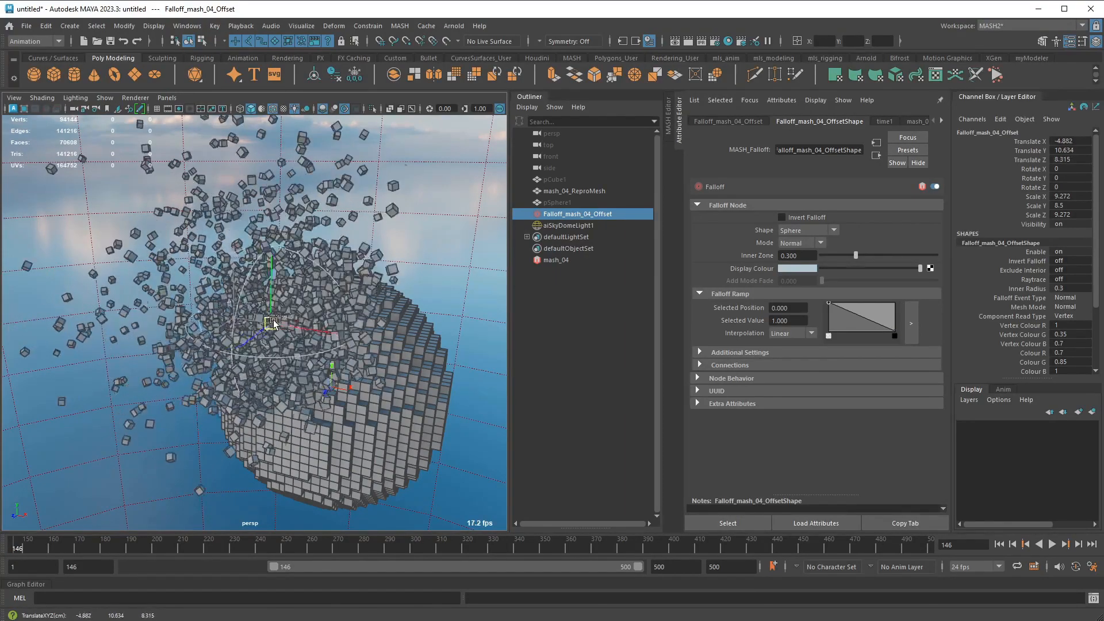
pyautogui.keyDown('alt'); pyautogui.moveTo(290, 325); pyautogui.dragTo(330, 378); pyautogui.keyUp('alt')
pyautogui.press('r')
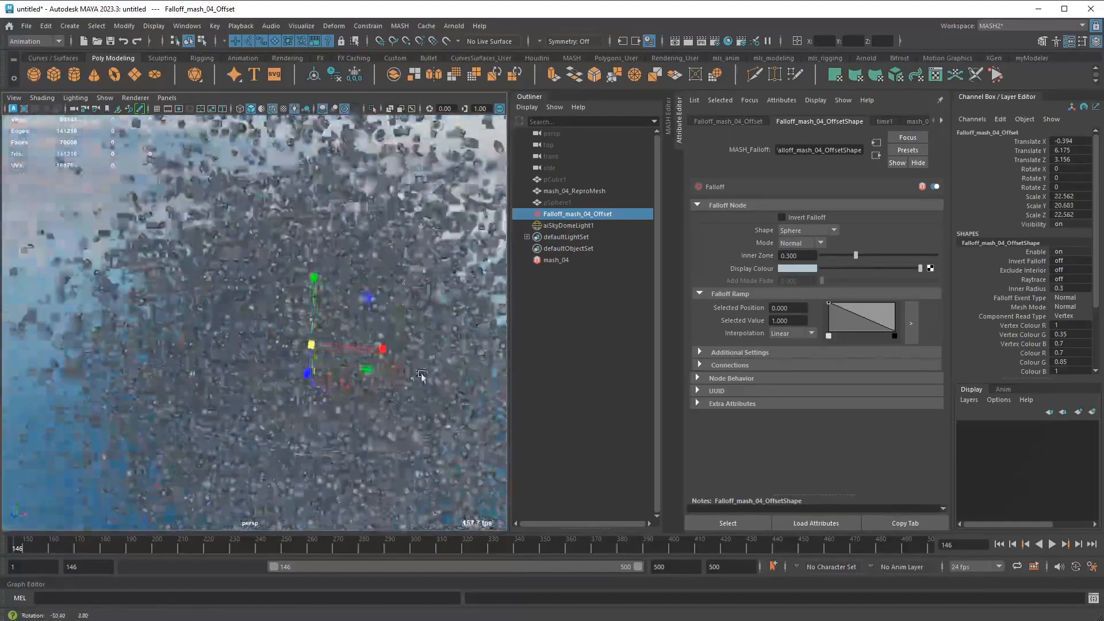
pyautogui.keyDown('alt'); pyautogui.moveTo(420, 376); pyautogui.dragTo(460, 292); pyautogui.keyUp('alt')
# Try enlarging the falloff to about 41, 37.6, 41, and undo that scaling
pyautogui.press('r')
pyautogui.moveTo(248, 336); pyautogui.dragTo(234, 343)
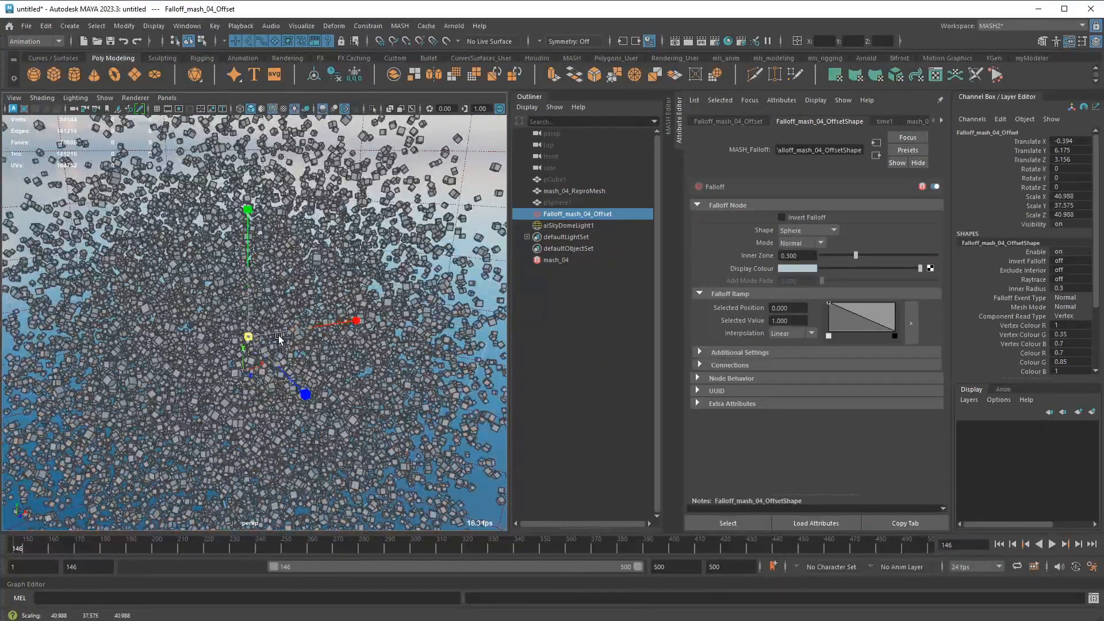
pyautogui.moveTo(279, 338); pyautogui.dragTo(252, 342)
pyautogui.hotkey('ctrl', 'z')
# Shrink the falloff to about 2.26, 2.07, 2.26, switching wireframe on shaded off while scaling and back on
pyautogui.keyDown('alt'); pyautogui.moveTo(378, 339); pyautogui.dragTo(230, 348); pyautogui.keyUp('alt')
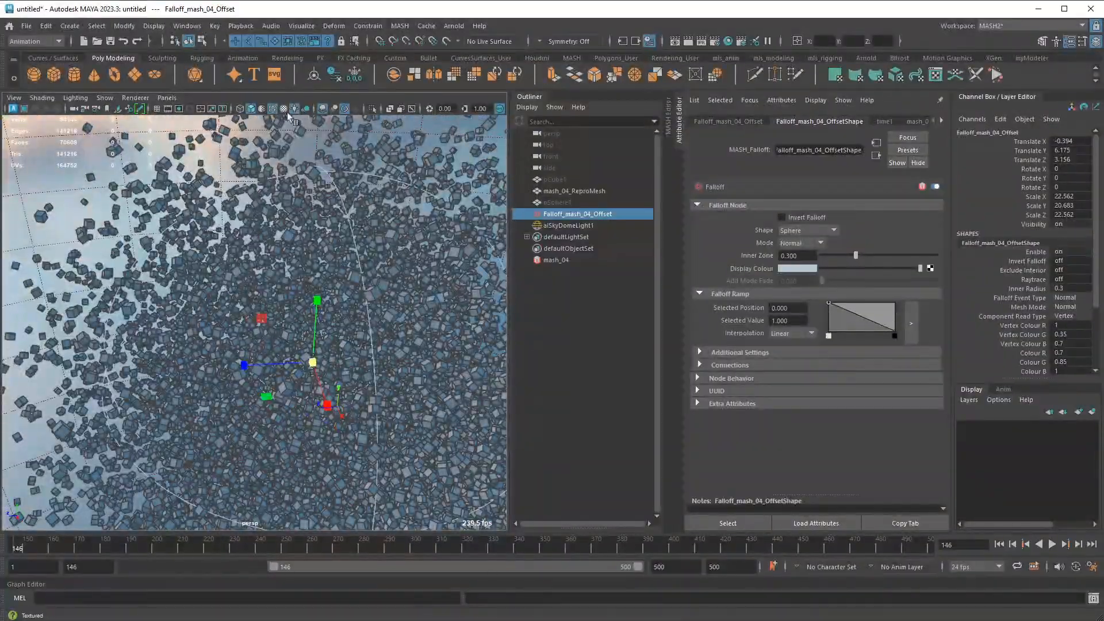
pyautogui.click(273, 109)
pyautogui.keyDown('alt'); pyautogui.moveTo(222, 295); pyautogui.dragTo(348, 270); pyautogui.keyUp('alt')
pyautogui.moveTo(255, 345); pyautogui.dragTo(226, 360)
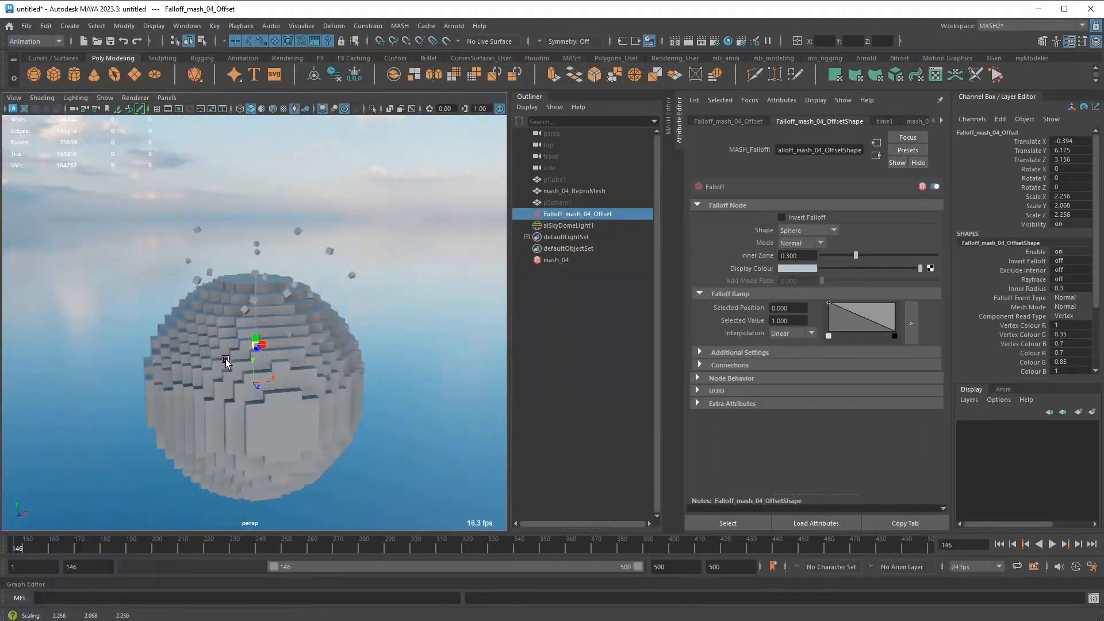
pyautogui.click(273, 108)
pyautogui.keyDown('alt'); pyautogui.moveTo(221, 230); pyautogui.dragTo(287, 253); pyautogui.keyUp('alt')
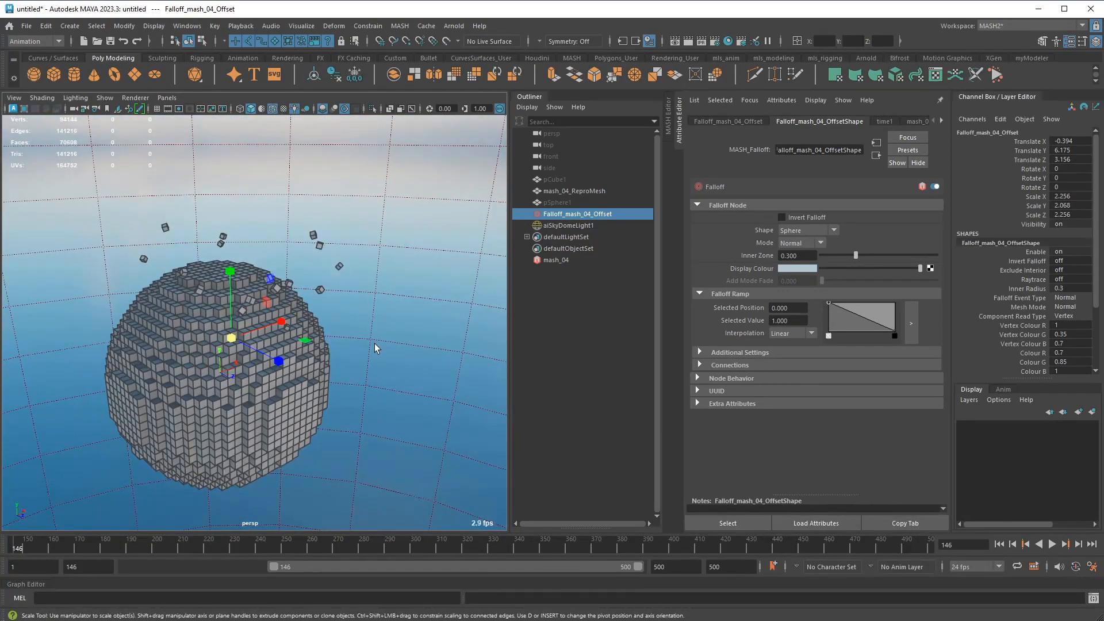
# Save the scene as MASH_04 in the sp2023 scenes folder, basing the name on MASH_03_v02.ma
pyautogui.hotkey('ctrl', 'shift', 's')
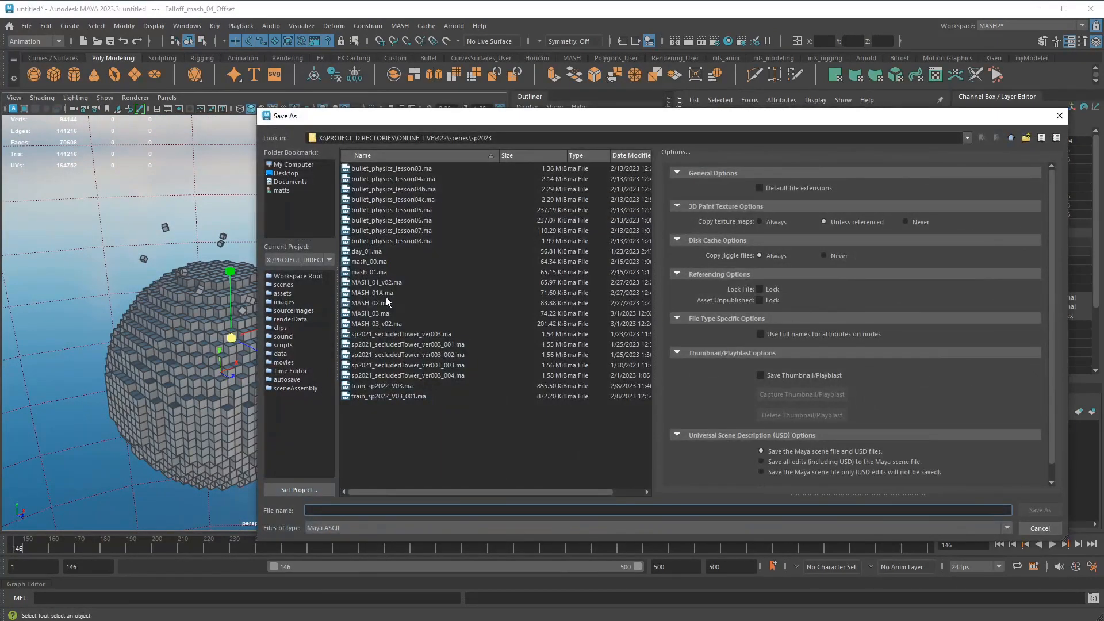
pyautogui.click(391, 324)
pyautogui.click(339, 510)
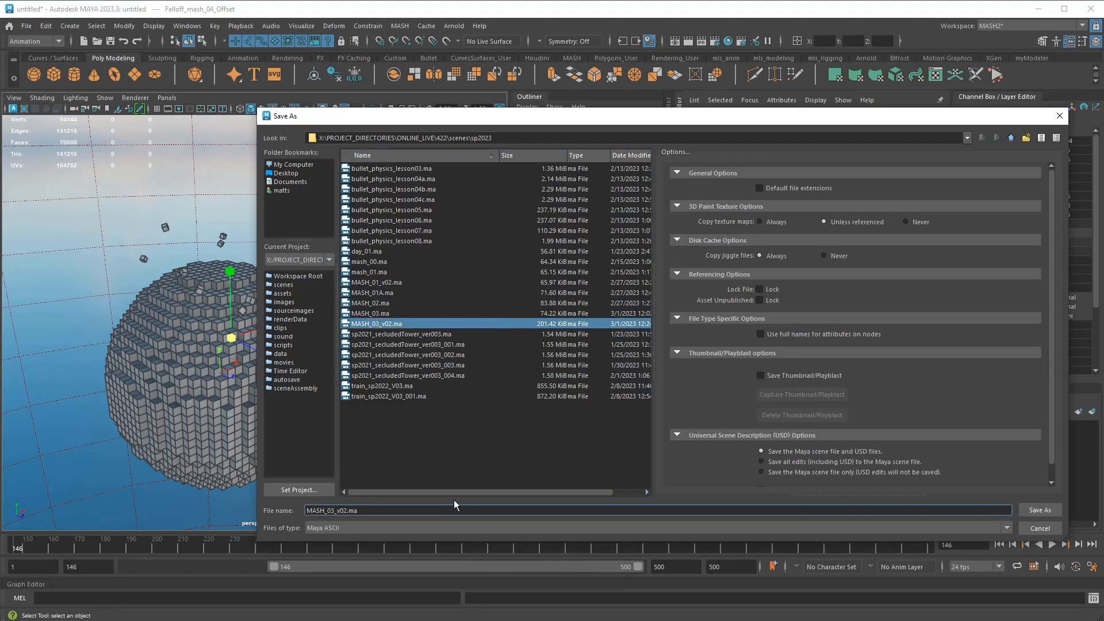
pyautogui.press('BackSpace')
pyautogui.press('BackSpace')
pyautogui.press('BackSpace')
pyautogui.press('BackSpace')
pyautogui.press('BackSpace')
pyautogui.write('4')
pyautogui.press('Return')
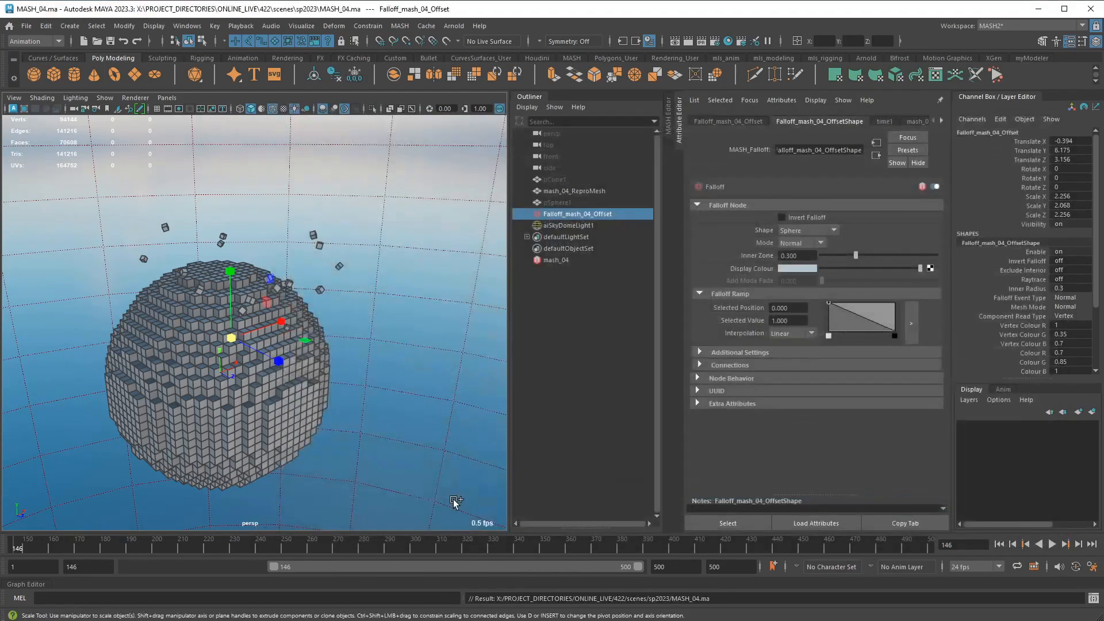
# Switch to the YouTube video "422 sp2022 day11 MASH part2" in Chrome, skim it to about 29:15, and pause it
pyautogui.hotkey('alt', 'Tab')
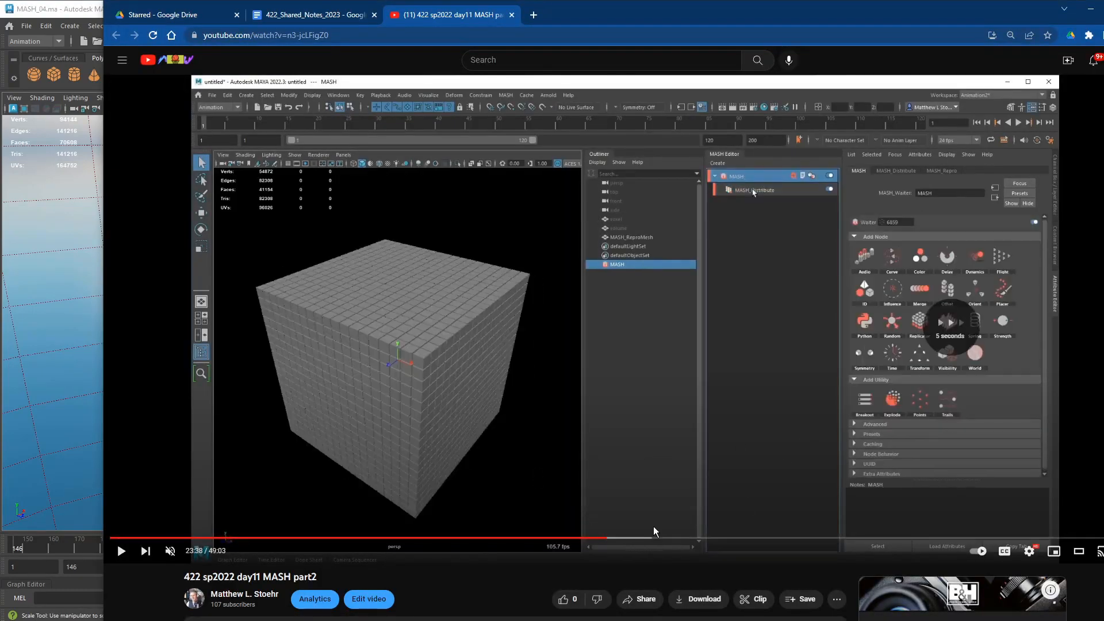
pyautogui.moveTo(644, 544); pyautogui.dragTo(683, 542)
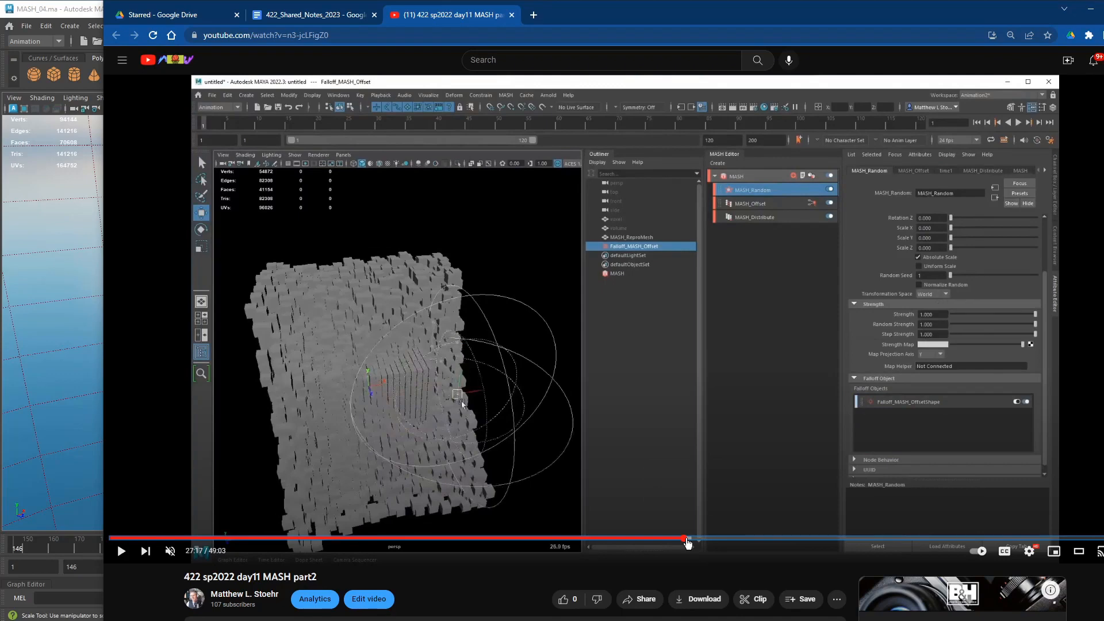
pyautogui.click(564, 455)
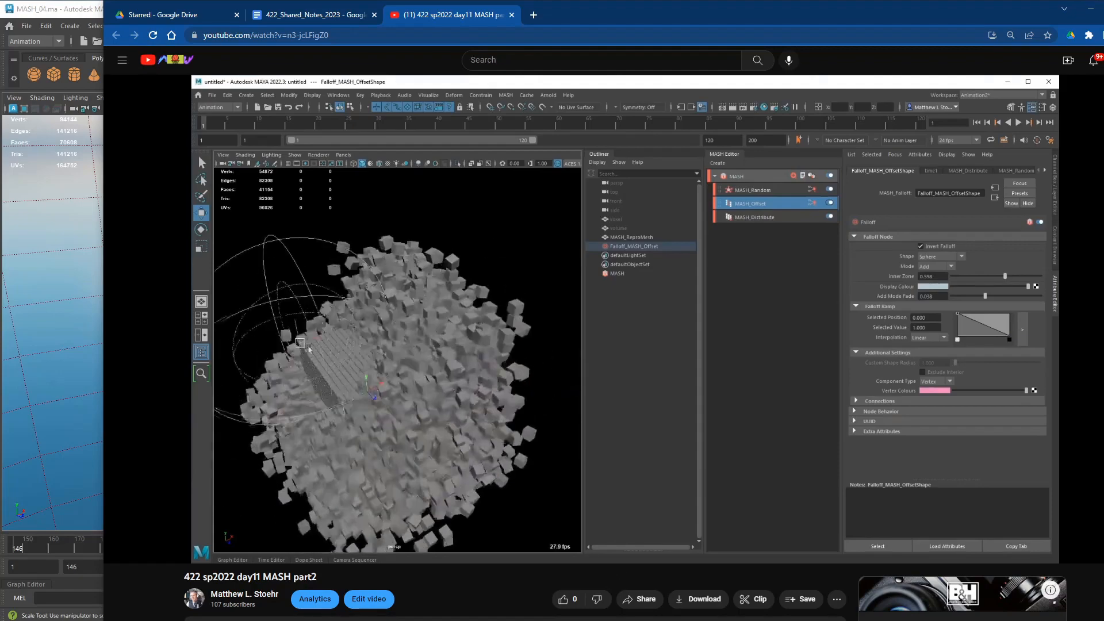
pyautogui.press('Right')
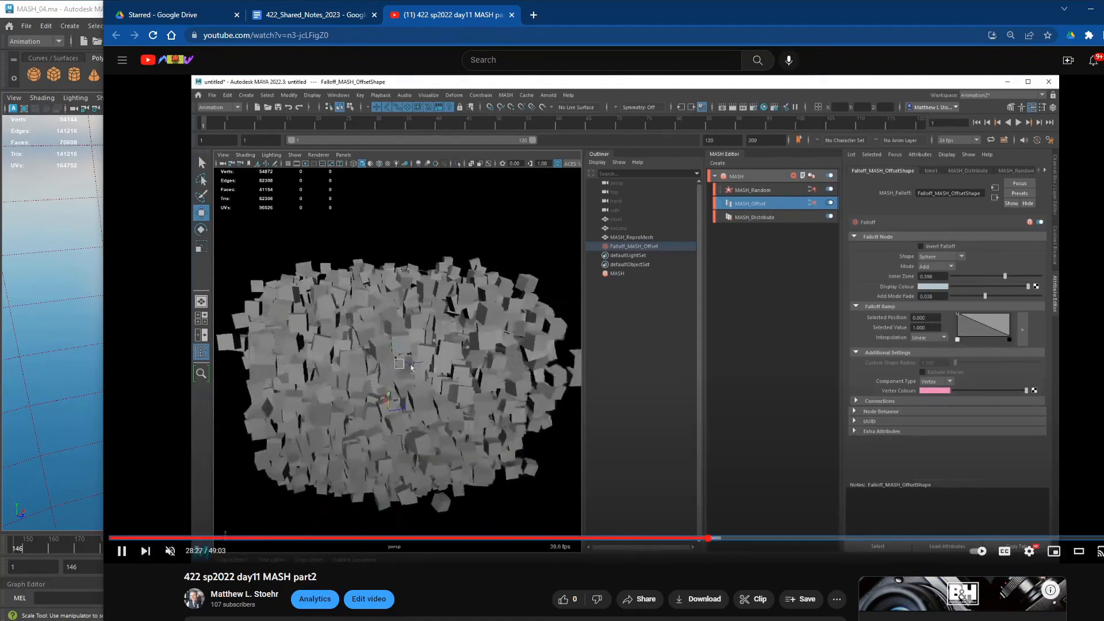
pyautogui.press('Right')
pyautogui.press('Right')
pyautogui.press('Right')
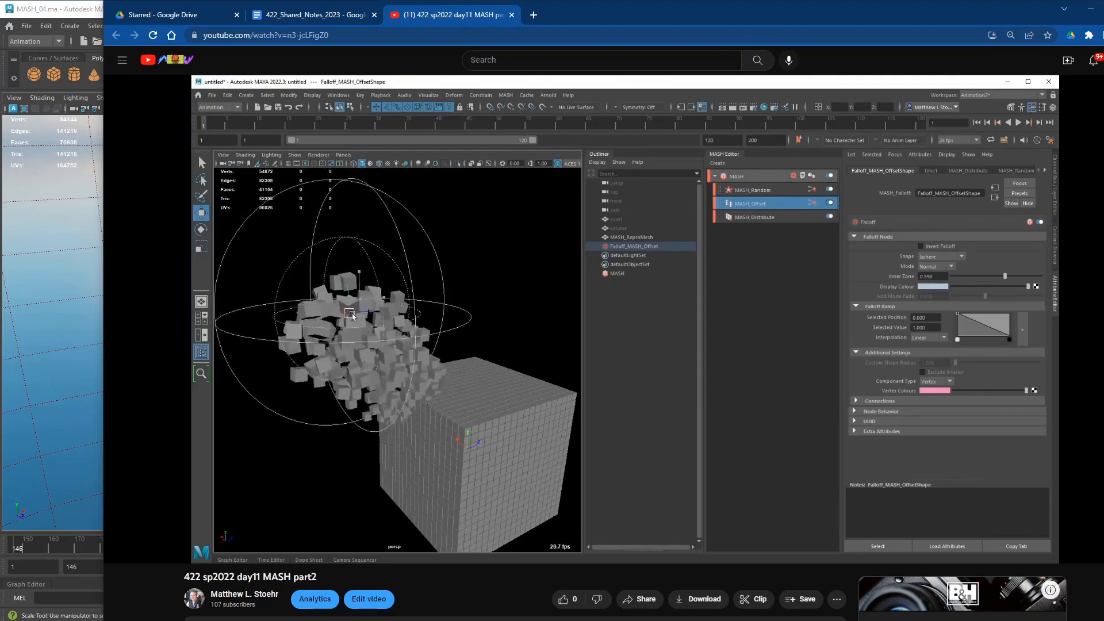
pyautogui.press('Right')
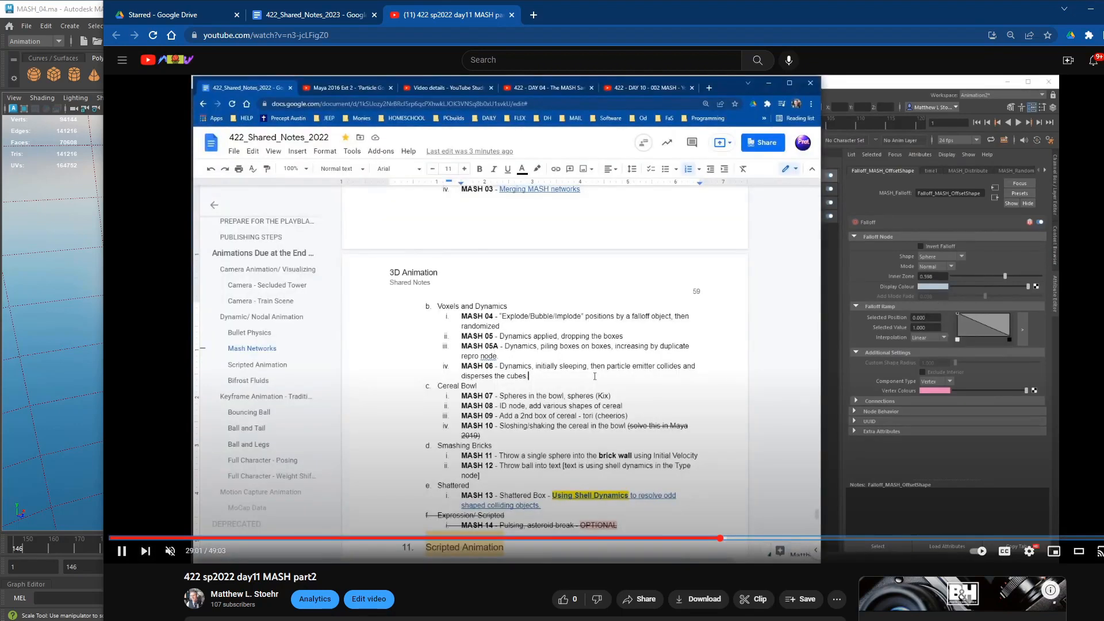
pyautogui.press('Right')
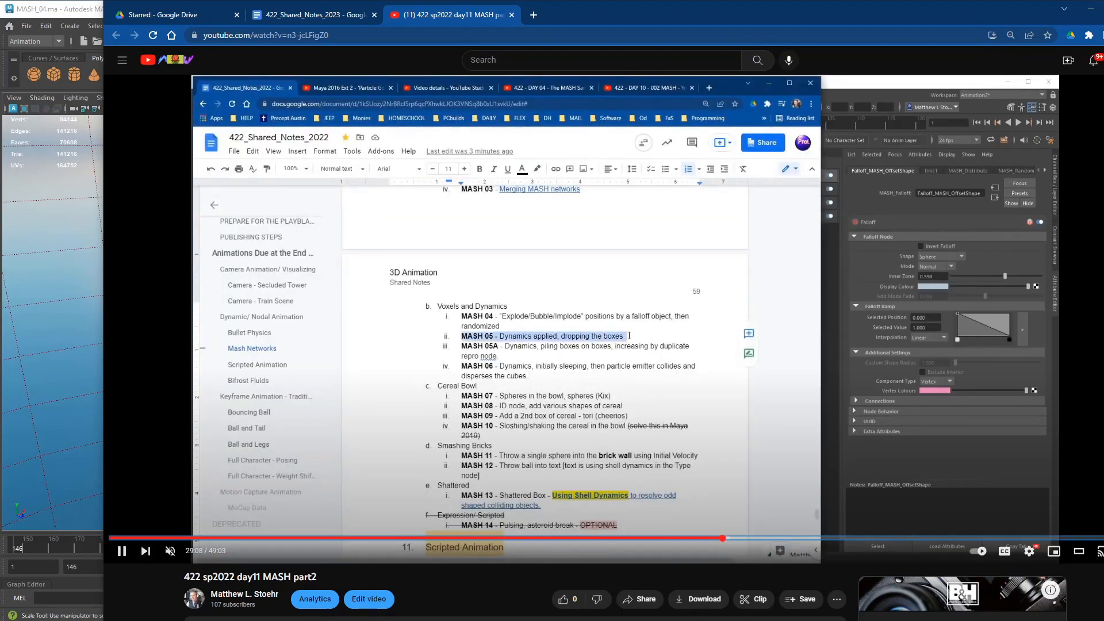
pyautogui.press('Left')
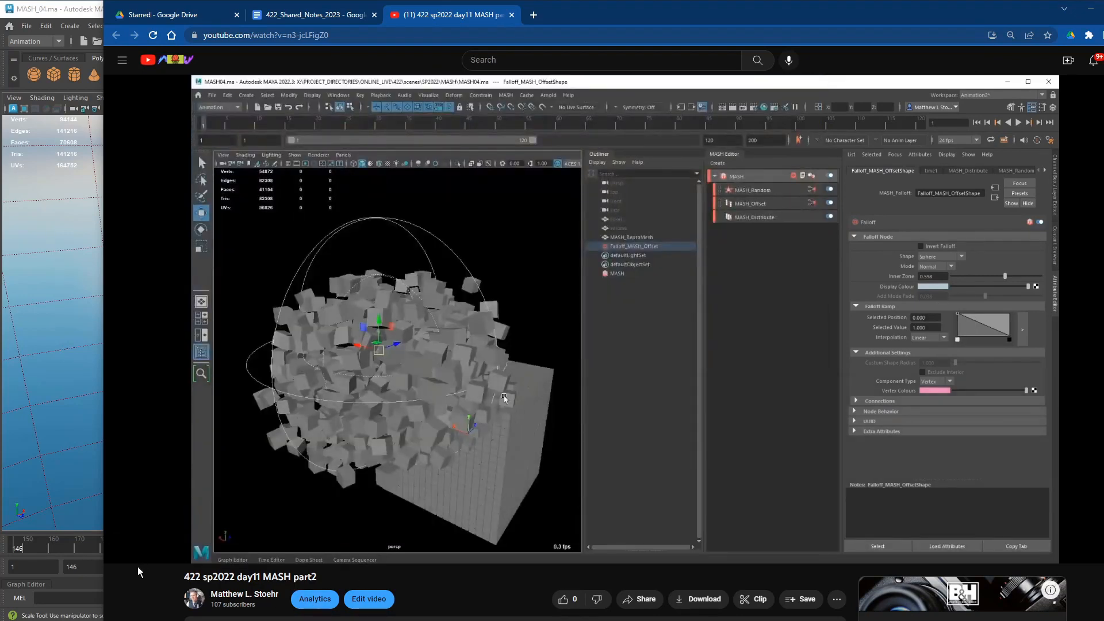
pyautogui.click(122, 551)
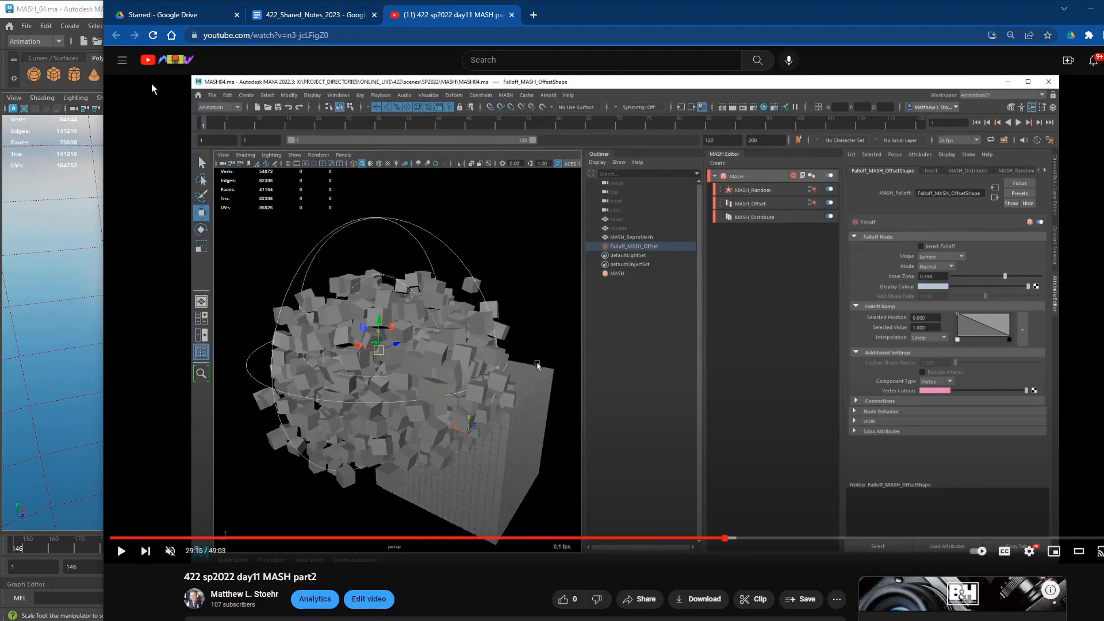
# Switch back to Maya, start a new scene, and create a polygon cube at the origin
pyautogui.click(74, 14)
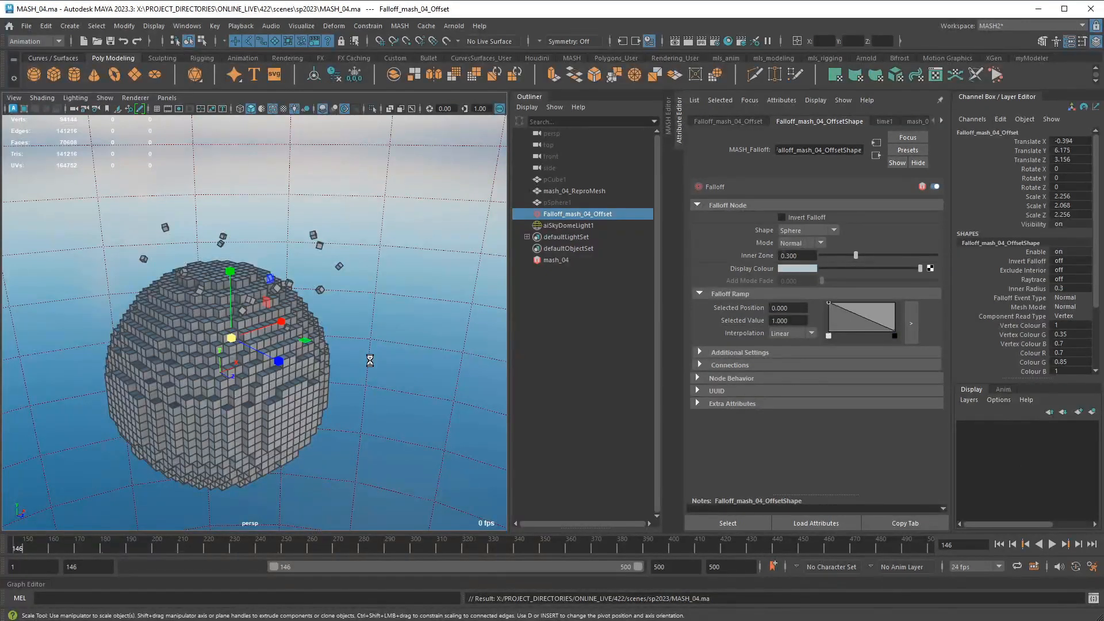
pyautogui.hotkey('ctrl', 'n')
pyautogui.click(55, 75)
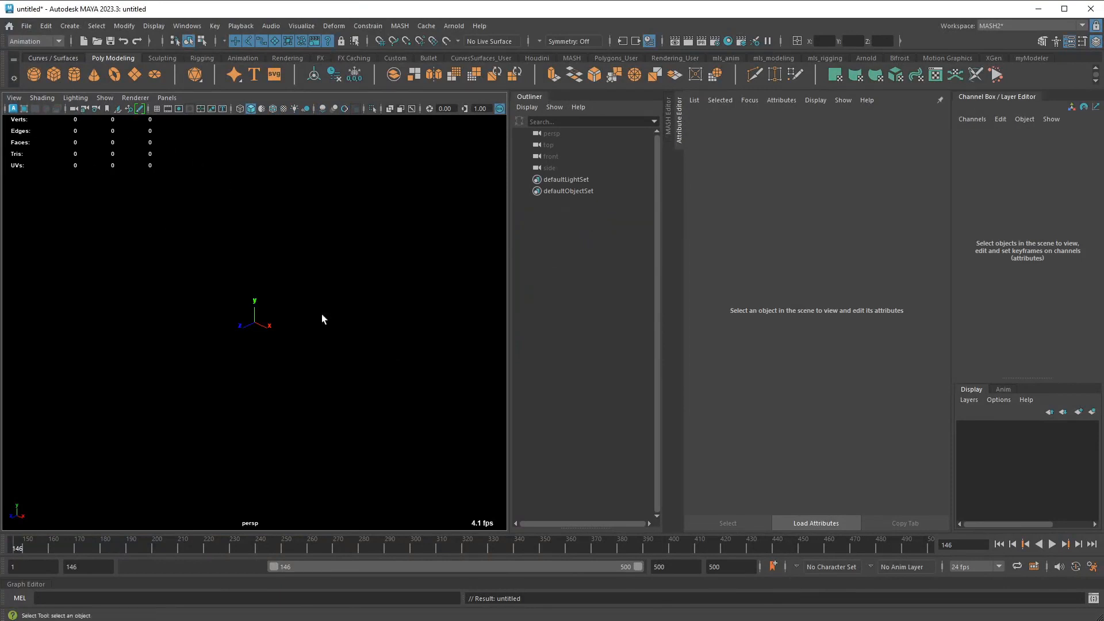
# Open the Arnold commands
pyautogui.click(454, 25)
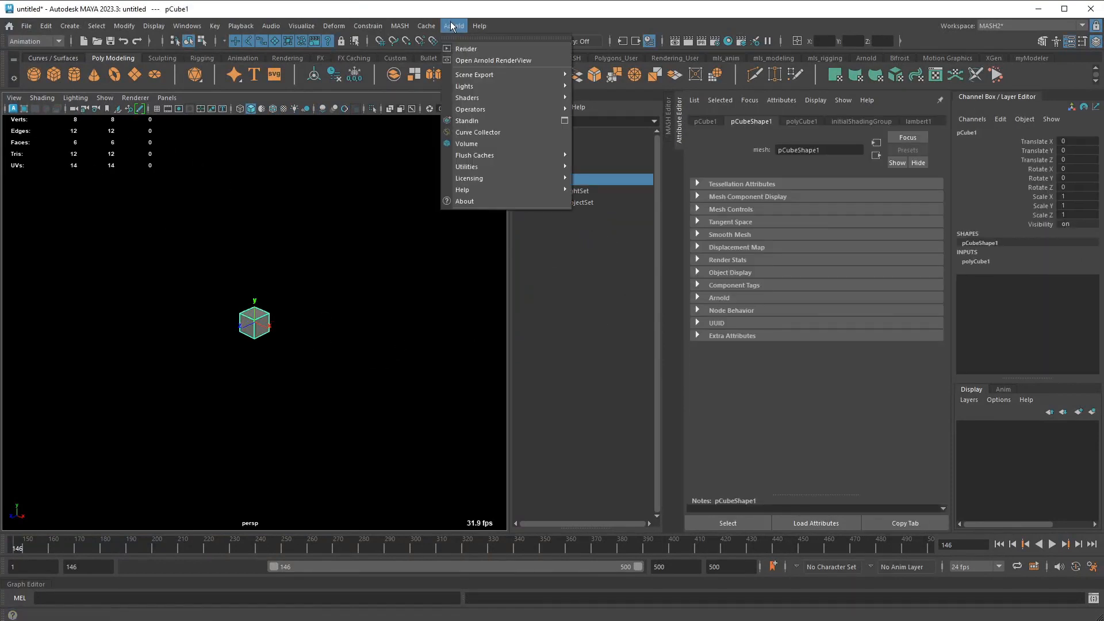
# Add an Arnold skydome light to the scene and connect a File texture to its color
pyautogui.moveTo(501, 86)
pyautogui.click(608, 98)
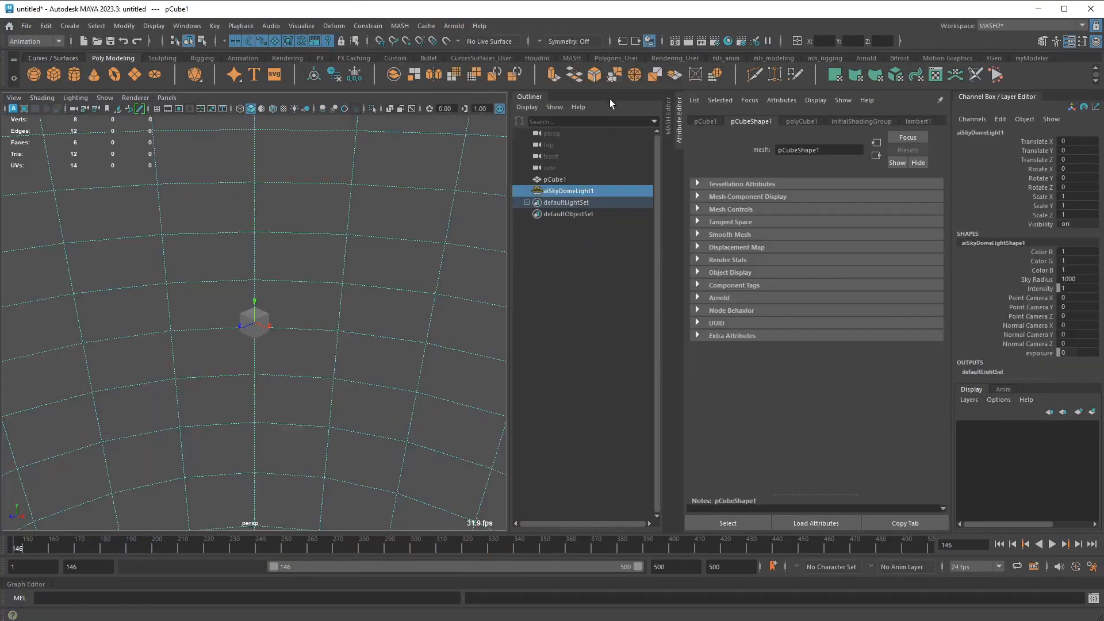
pyautogui.click(924, 241)
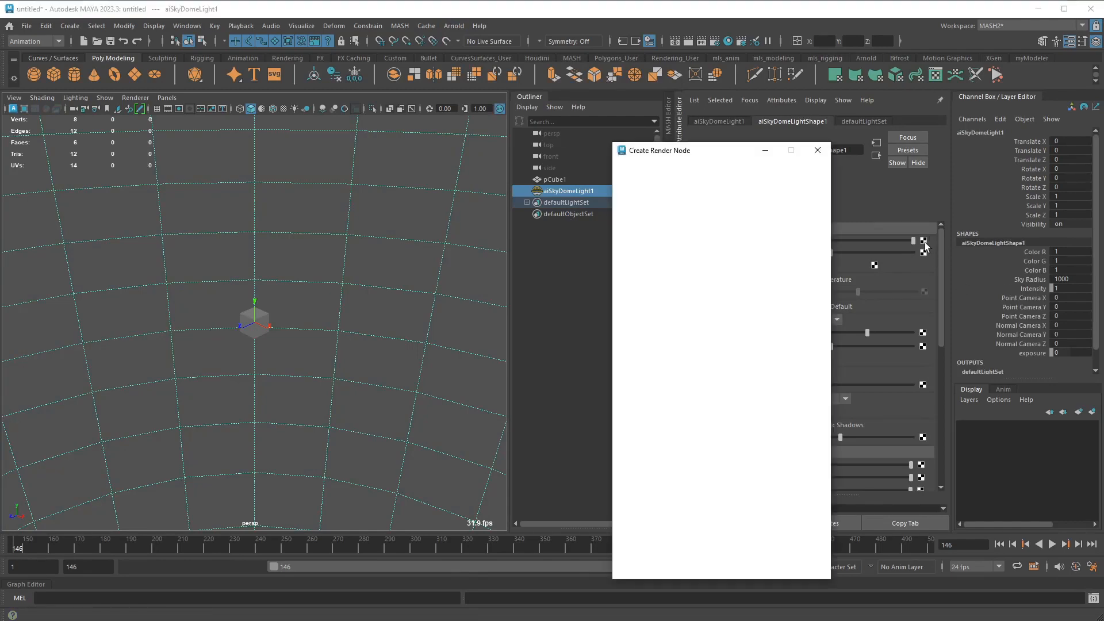
pyautogui.click(707, 251)
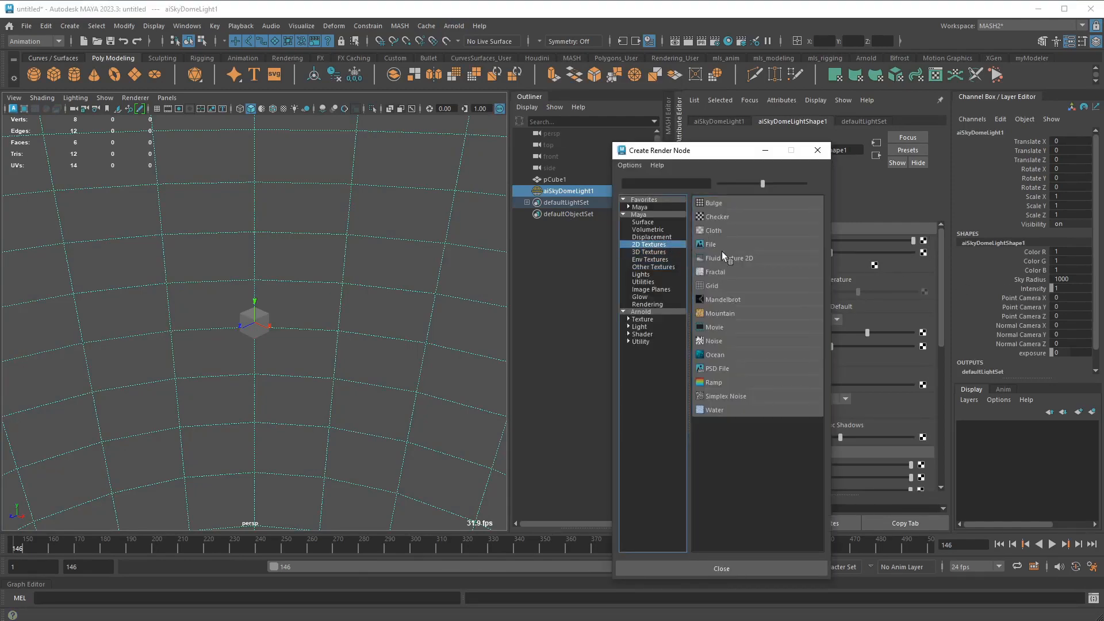
# Load kloppenheim_06_puresky_4k.hdr from the HDRI folder into the skydome's File texture and light the viewport with the scene lights
pyautogui.click(929, 279)
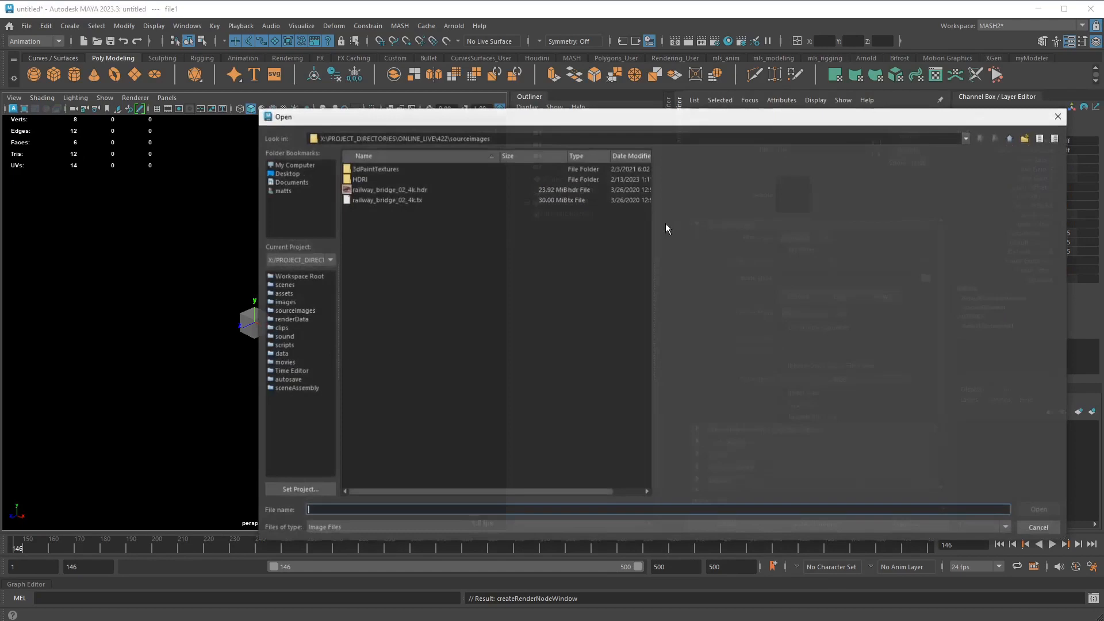
pyautogui.doubleClick(364, 178)
pyautogui.click(383, 180)
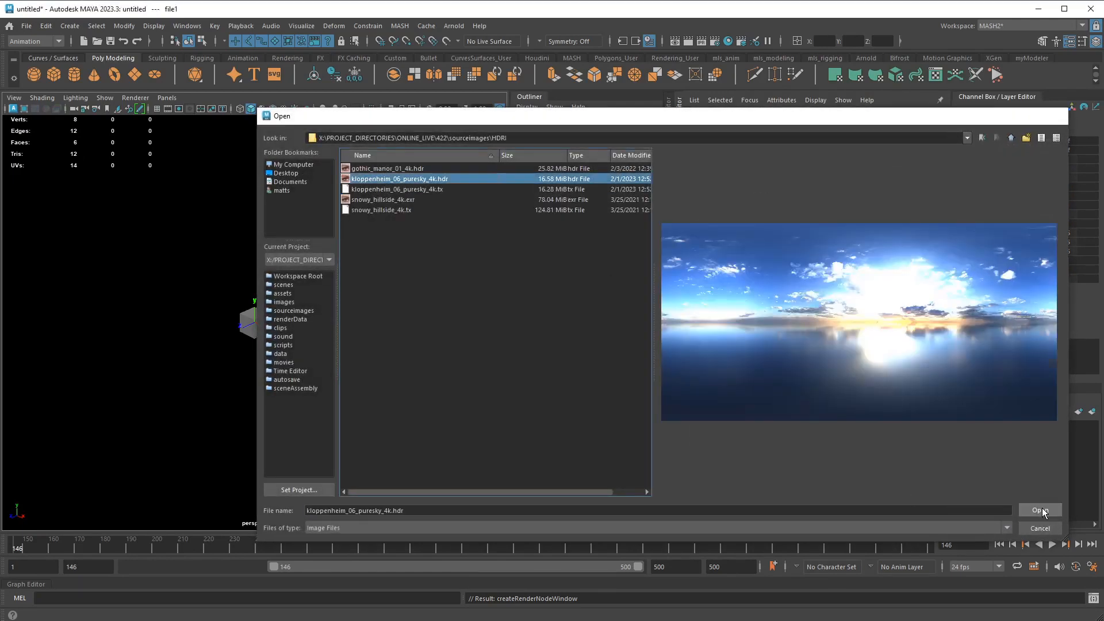
pyautogui.click(1039, 510)
pyautogui.press('7')
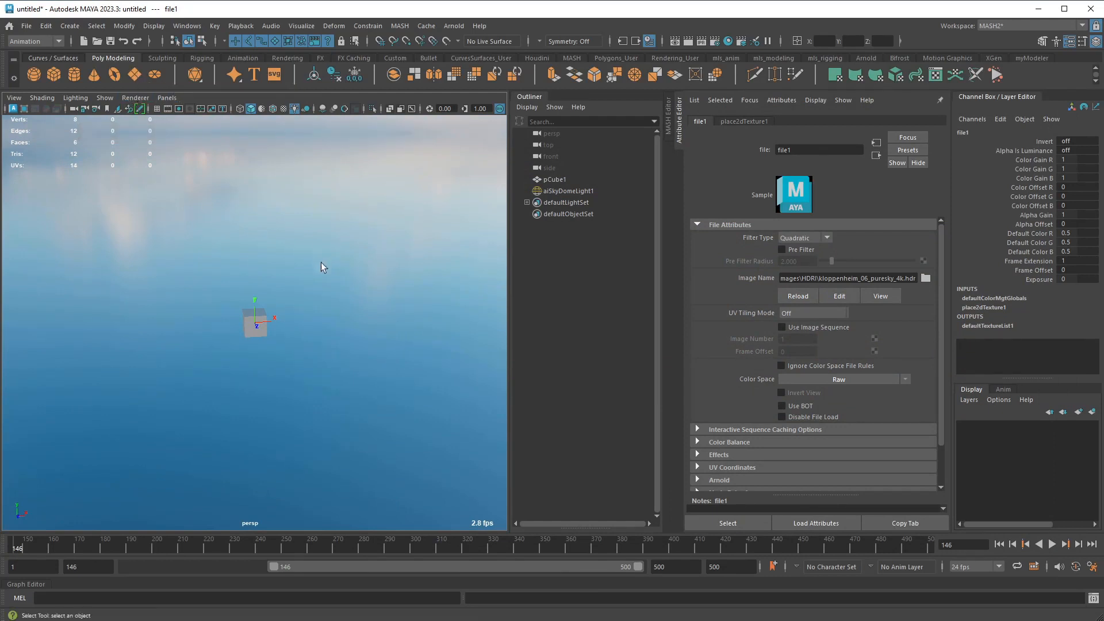
# Create a MASH network named mash_05 from the cube in the MASH Editor
pyautogui.click(555, 180)
pyautogui.click(669, 113)
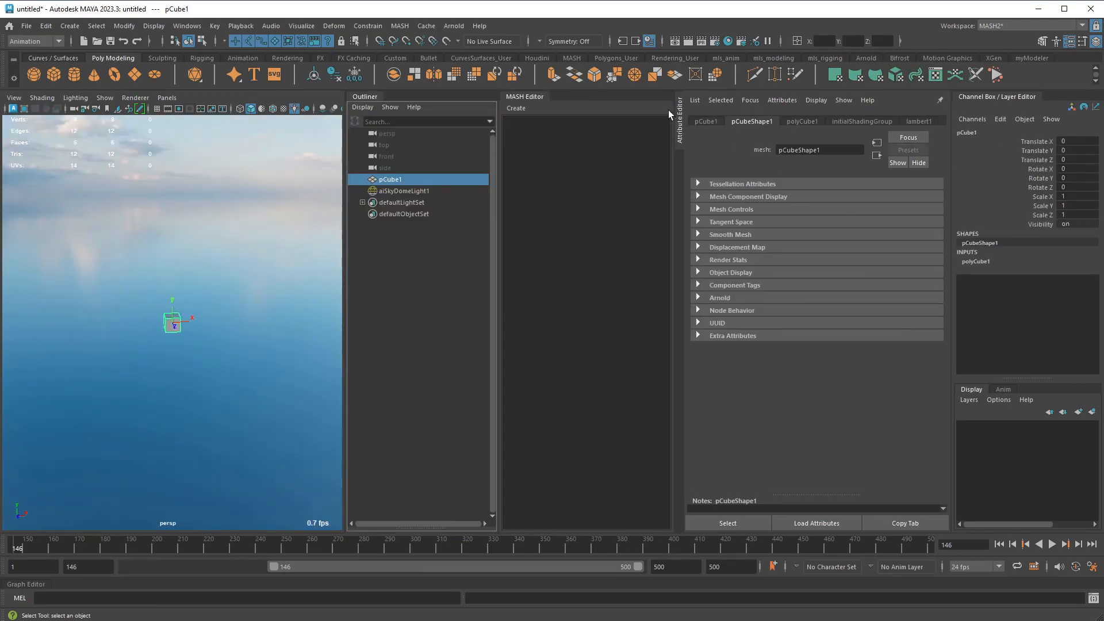
pyautogui.hotkey('alt', 'Tab')
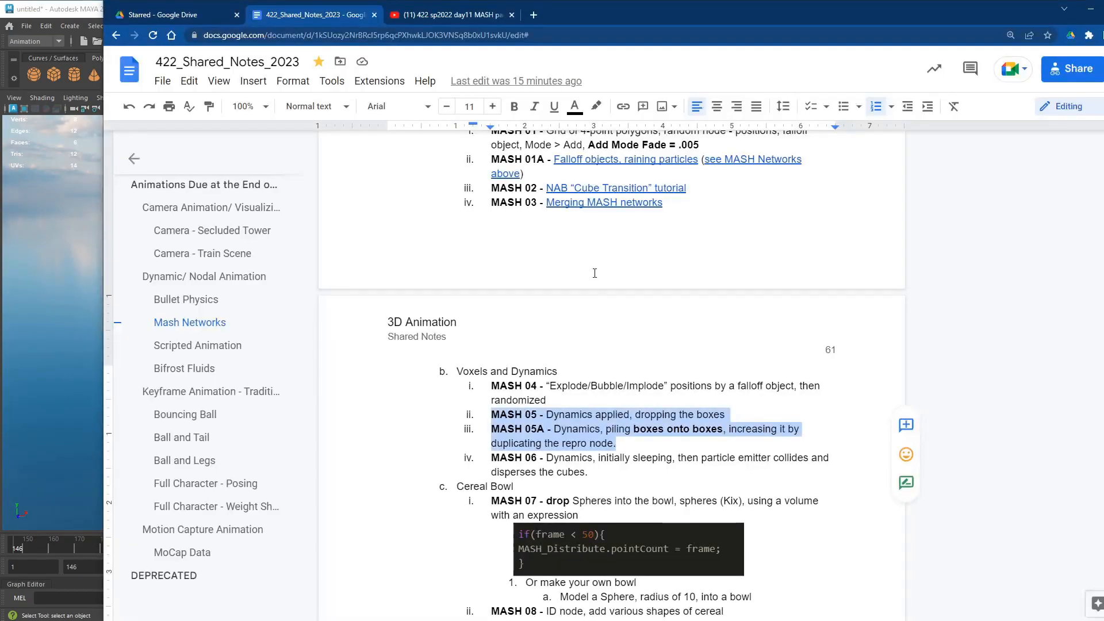
pyautogui.hotkey('alt', 'Tab')
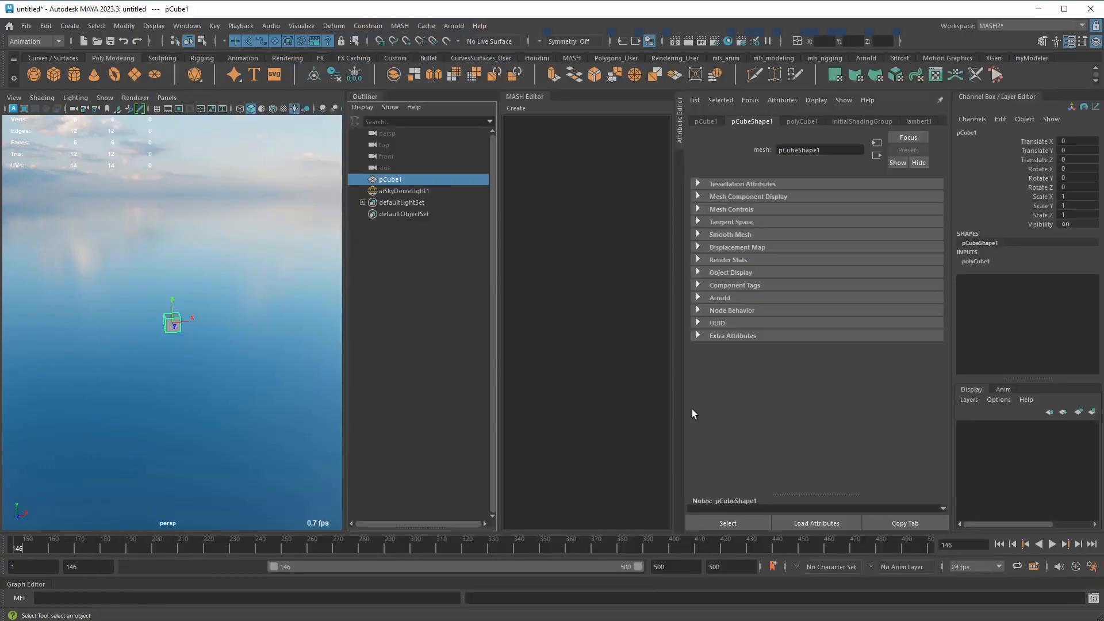
pyautogui.click(522, 115)
pyautogui.click(534, 122)
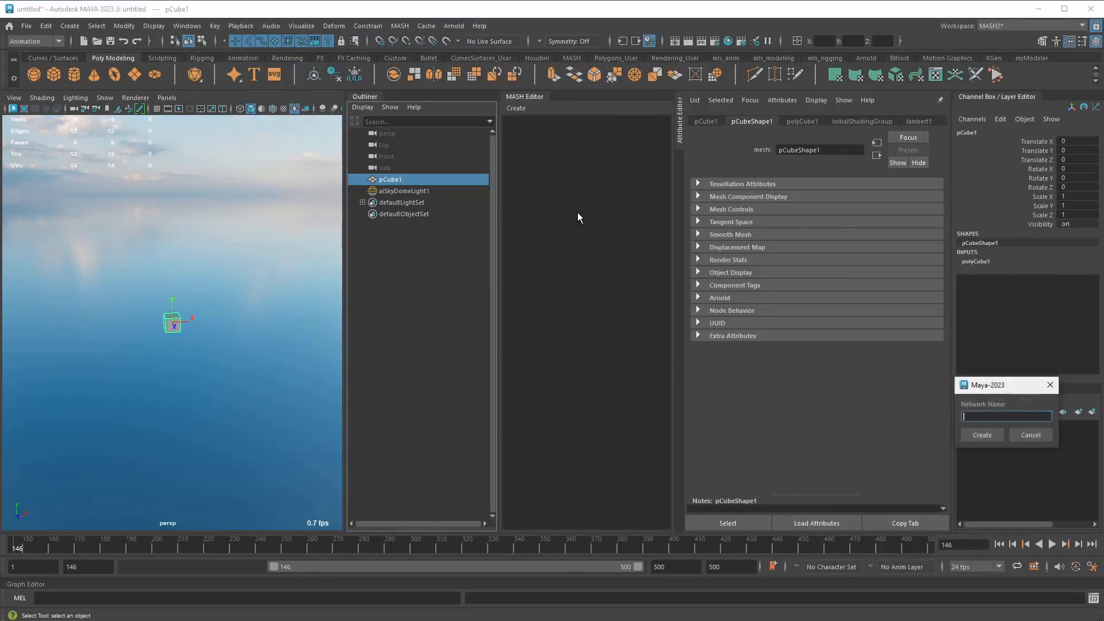
pyautogui.moveTo(995, 379); pyautogui.dragTo(628, 328)
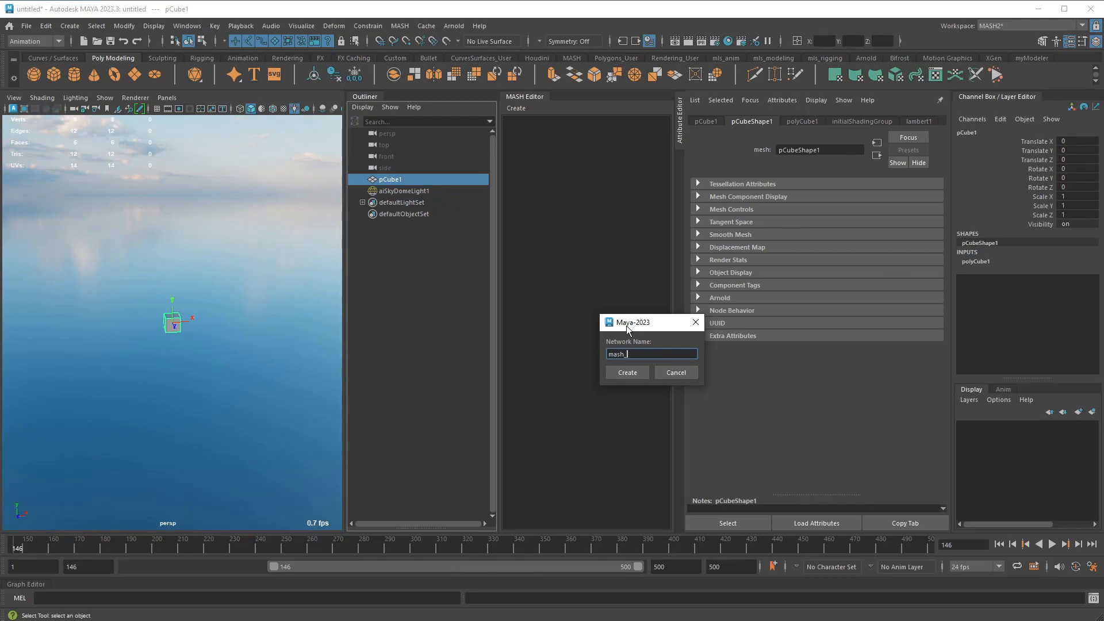
pyautogui.press('Return')
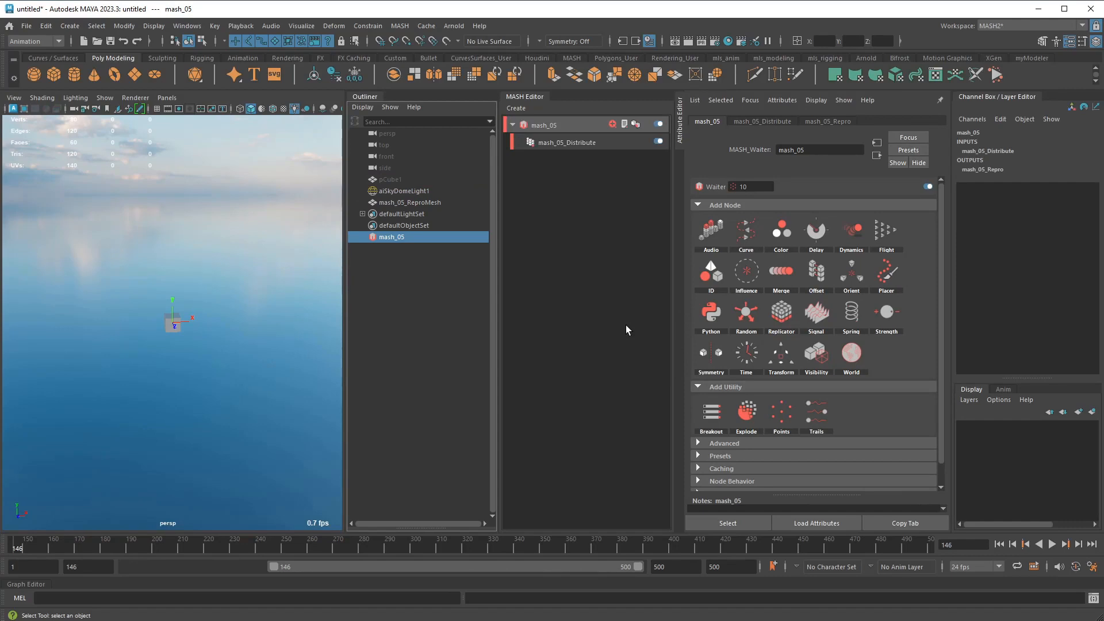
# Change the mash_05 distribution type to Grid and set Distance X and Distance Z to 10
pyautogui.hotkey('alt', 'Tab')
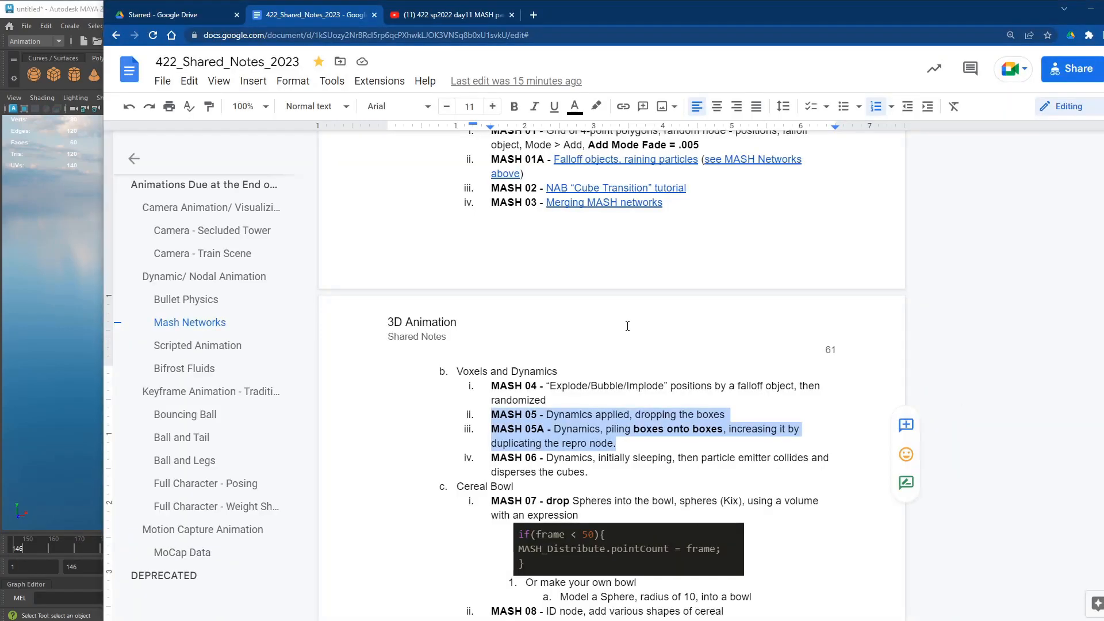
pyautogui.hotkey('alt', 'Tab')
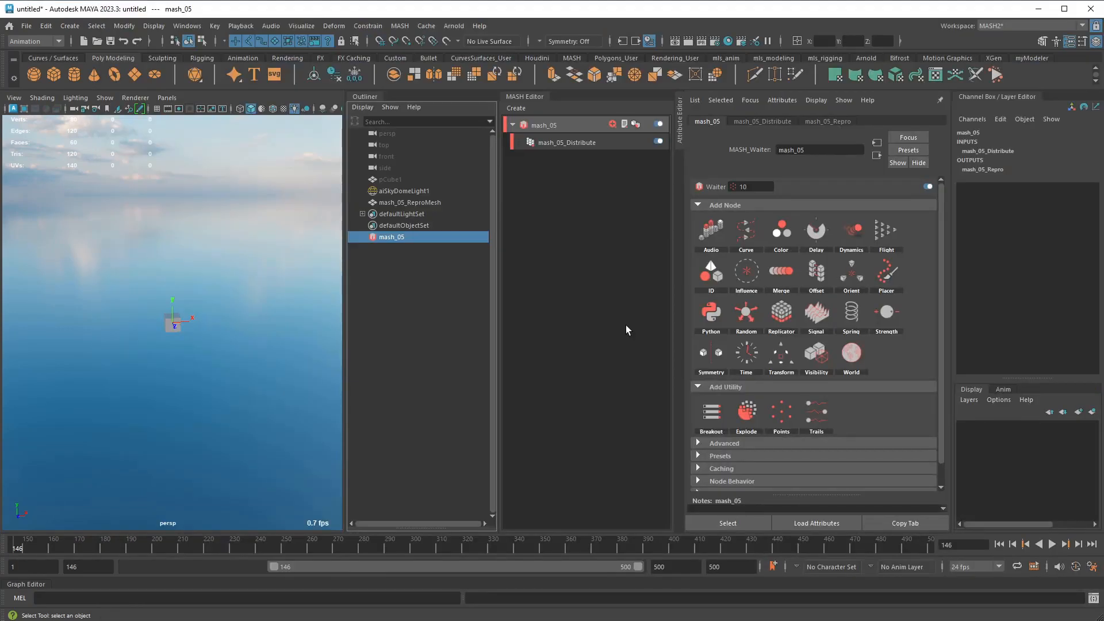
pyautogui.click(573, 144)
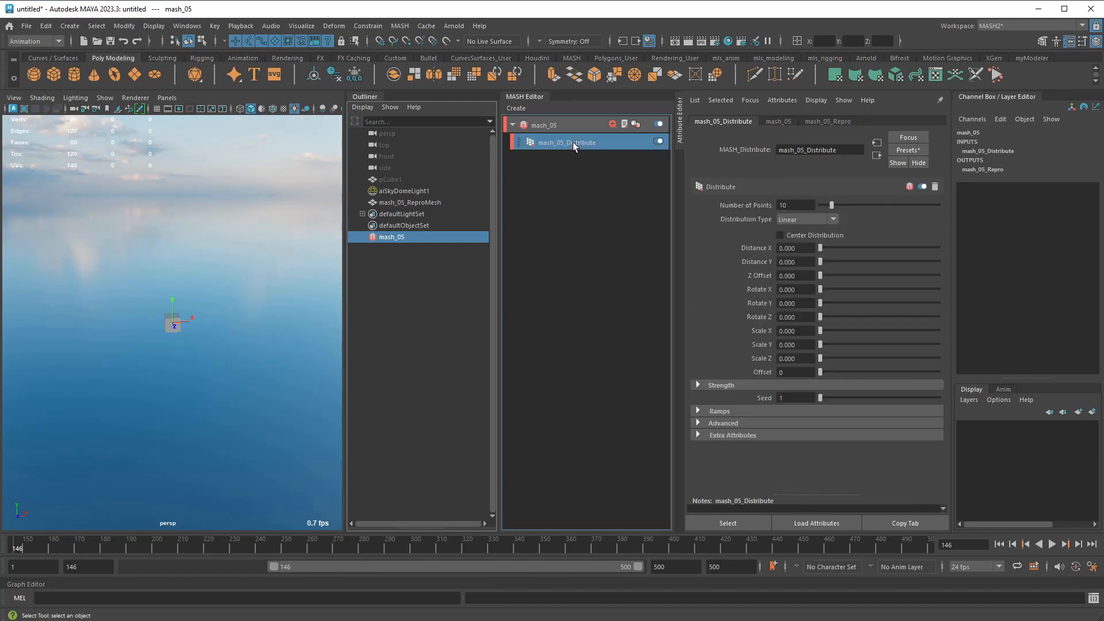
pyautogui.click(802, 219)
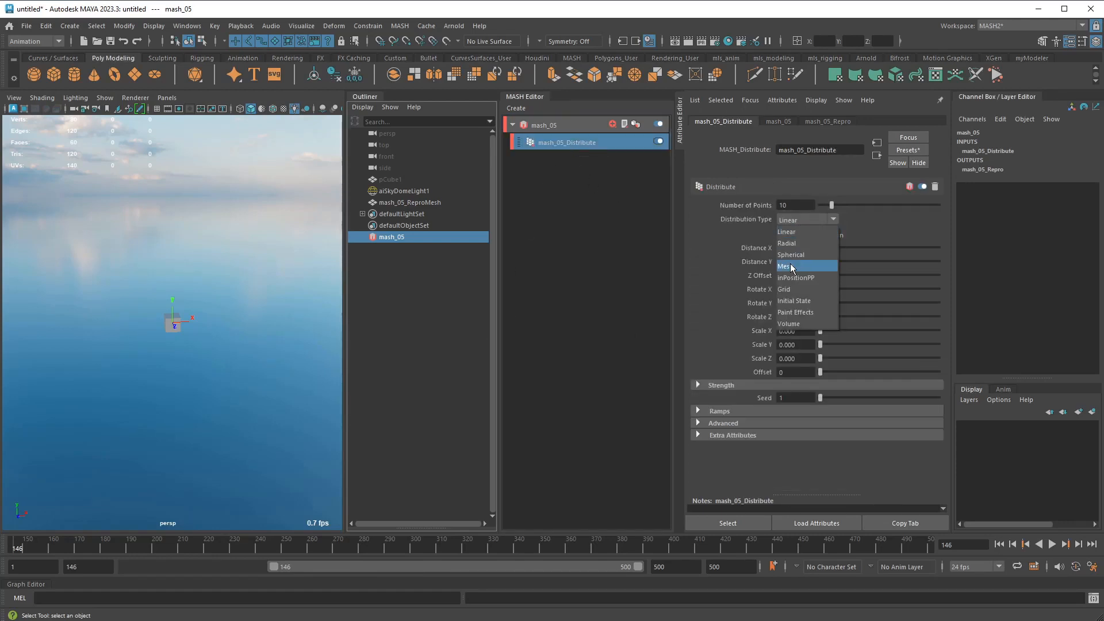
pyautogui.click(795, 290)
pyautogui.click(789, 247)
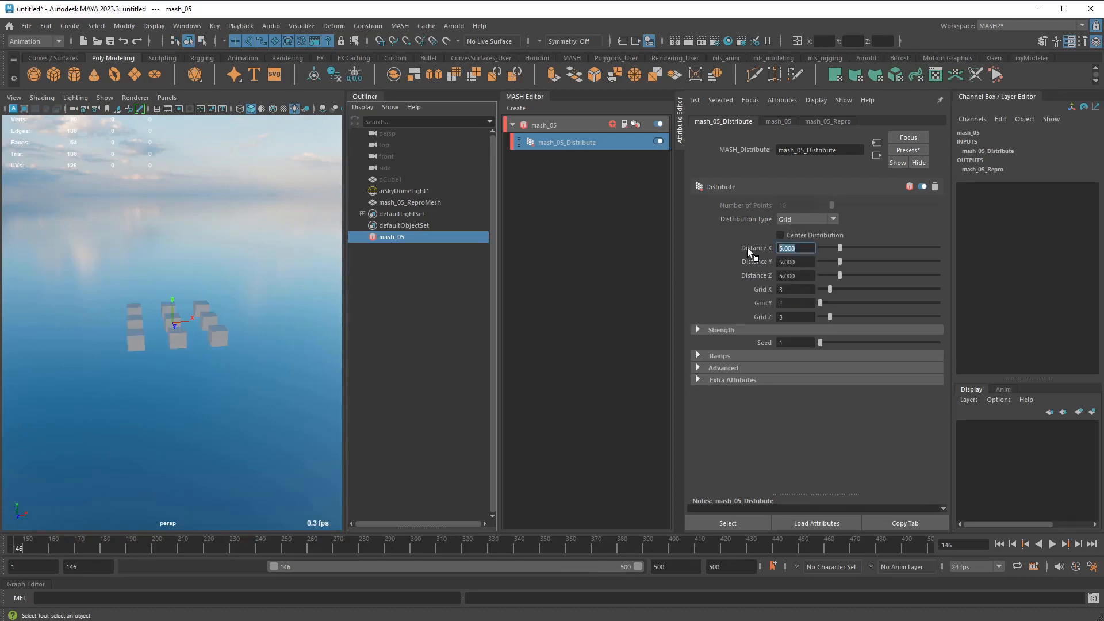
pyautogui.write('10')
pyautogui.press('Tab')
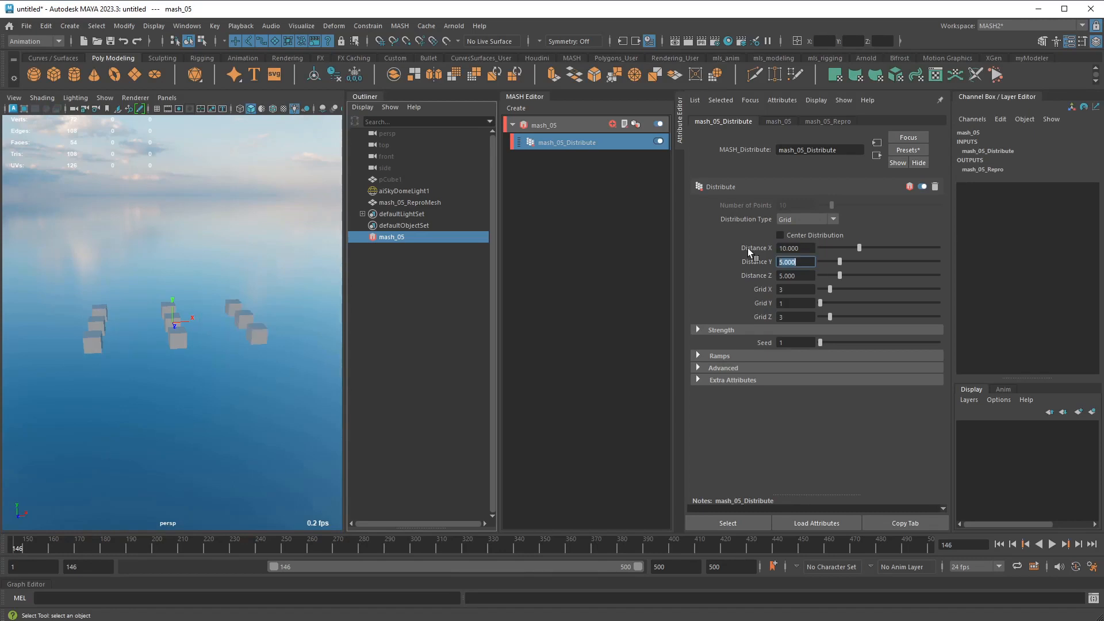
pyautogui.press('Tab')
pyautogui.write('10')
pyautogui.press('Tab')
# Set the grid counts of the Distribute node to 10 in X, 5 in Y and 10 in Z
pyautogui.write('1')
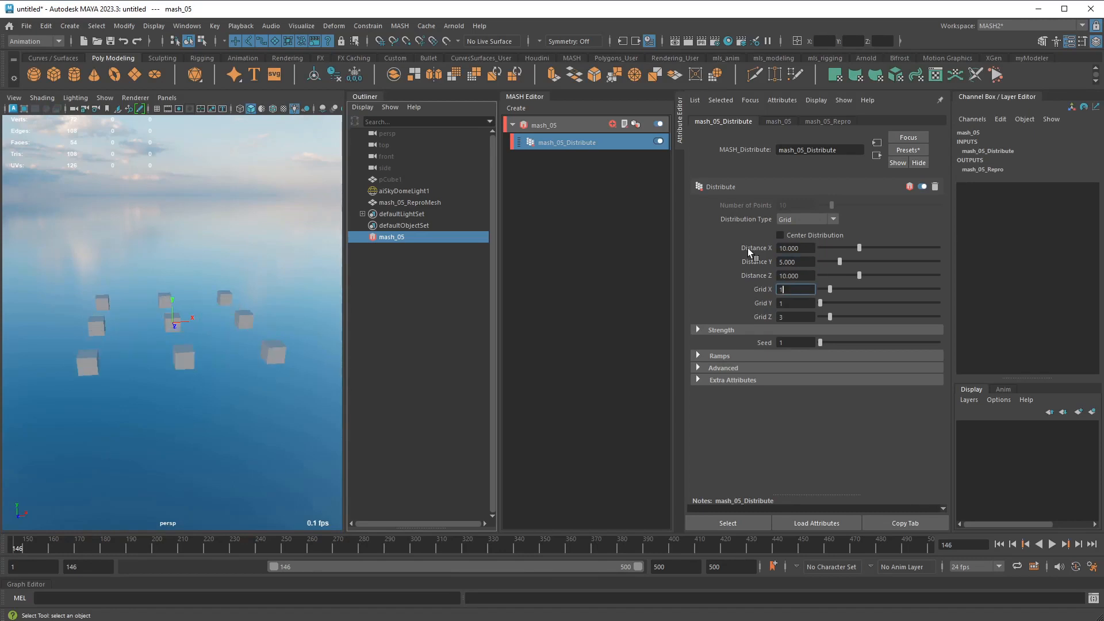
pyautogui.write('0')
pyautogui.press('Tab')
pyautogui.press('Tab')
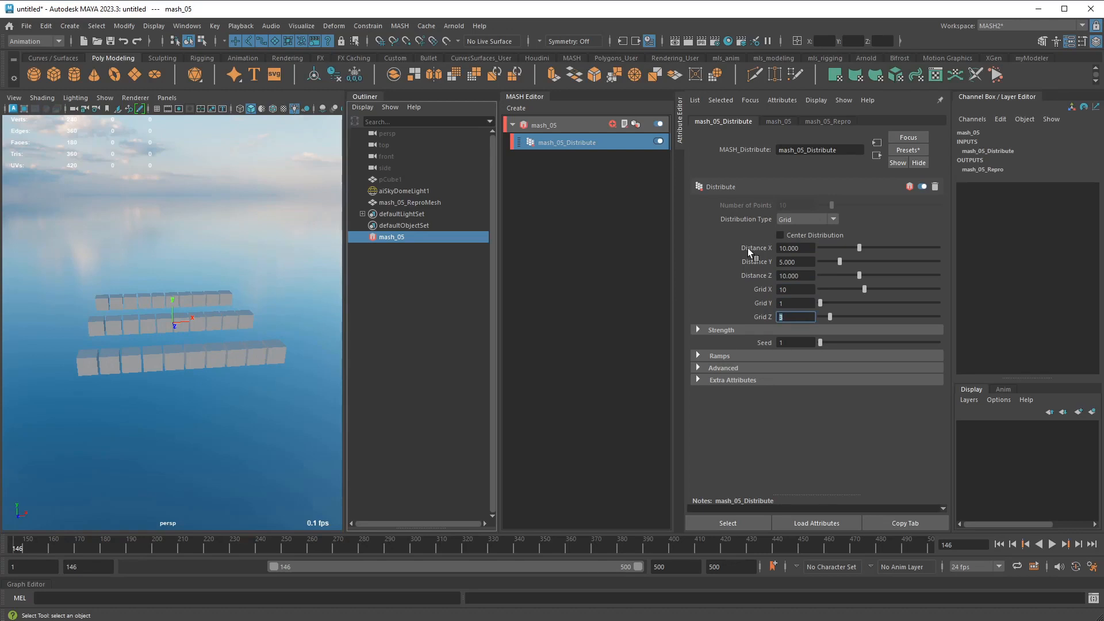
pyautogui.hotkey('shift', 'Tab')
pyautogui.write('5')
pyautogui.press('Tab')
pyautogui.write('10')
pyautogui.press('Return')
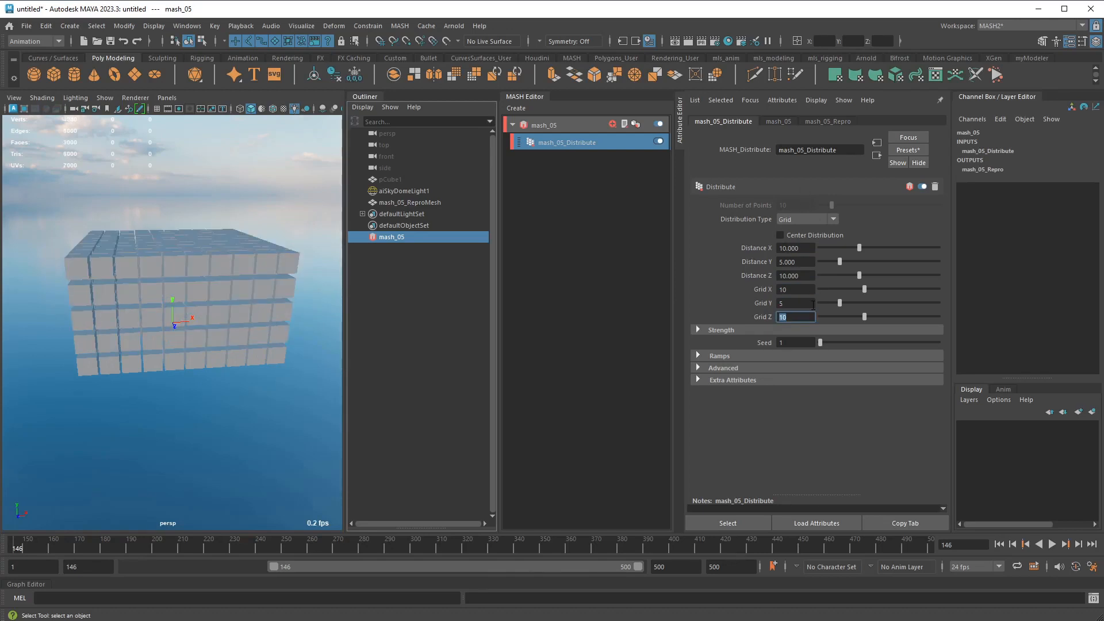
# Check the network's point count and add a Dynamics node to mash_05
pyautogui.keyDown('alt'); pyautogui.moveTo(181, 367); pyautogui.dragTo(333, 364); pyautogui.keyUp('alt')
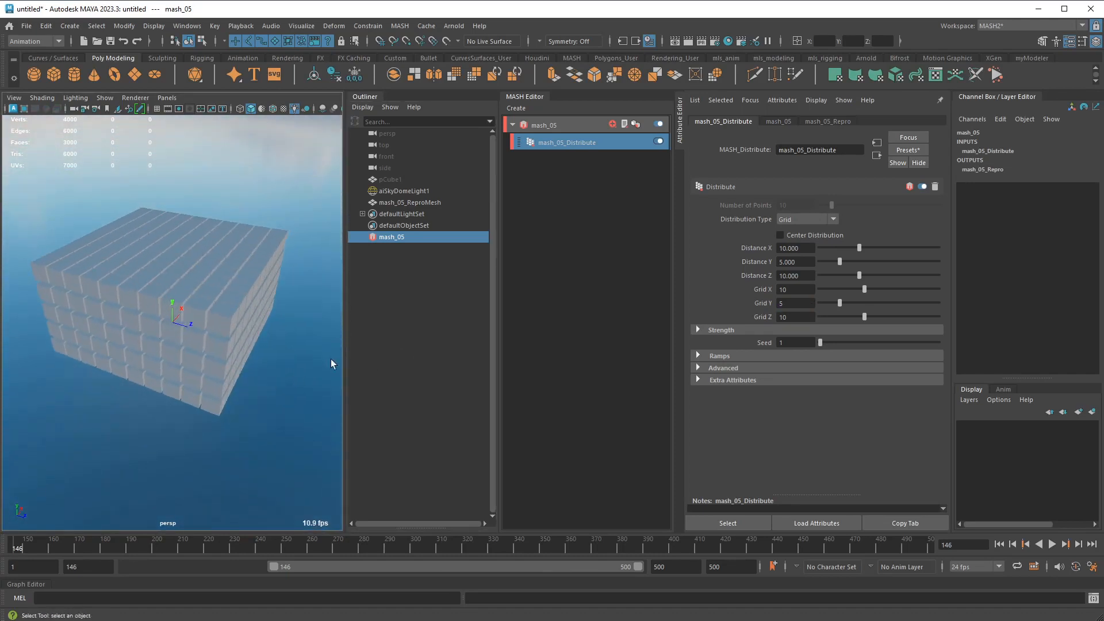
pyautogui.click(582, 141)
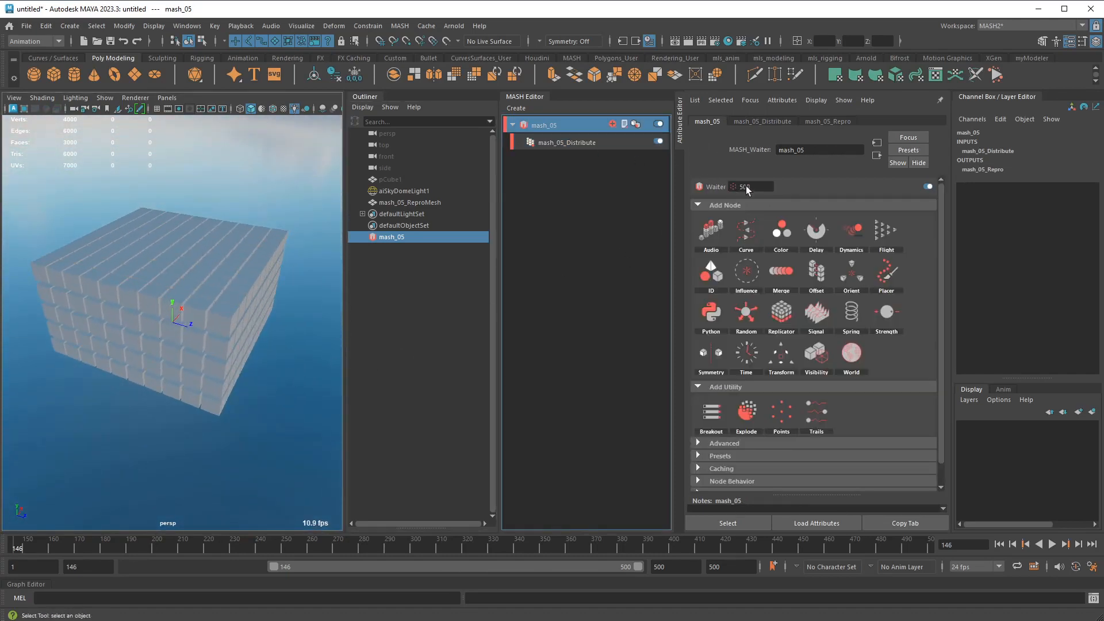
pyautogui.click(573, 145)
pyautogui.keyDown('alt'); pyautogui.moveTo(293, 312); pyautogui.dragTo(298, 288); pyautogui.keyUp('alt')
pyautogui.click(611, 127)
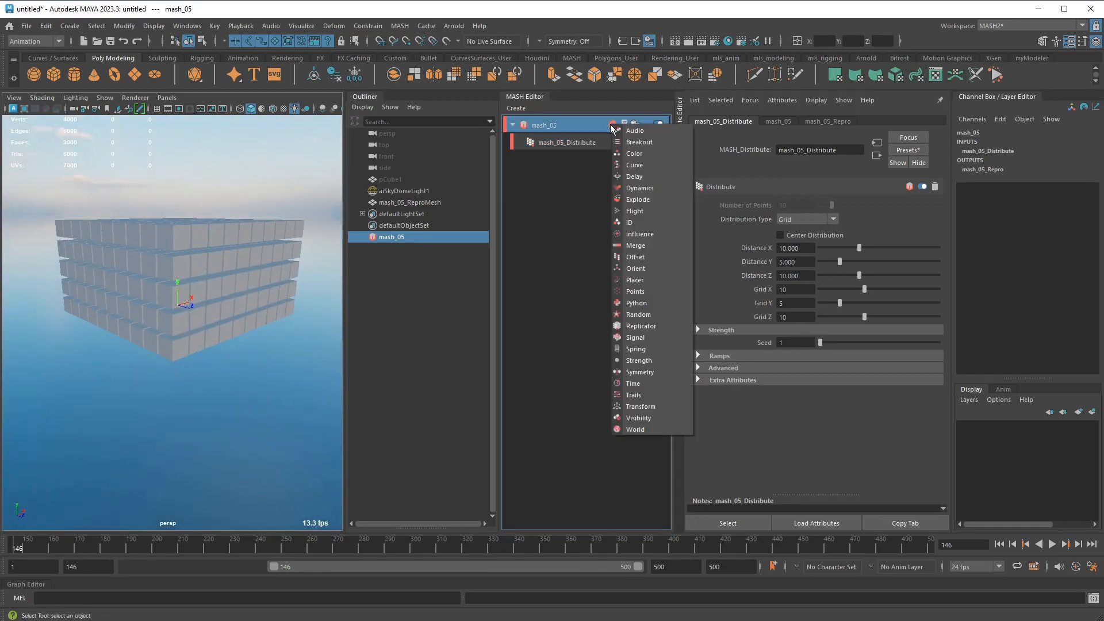
pyautogui.click(638, 189)
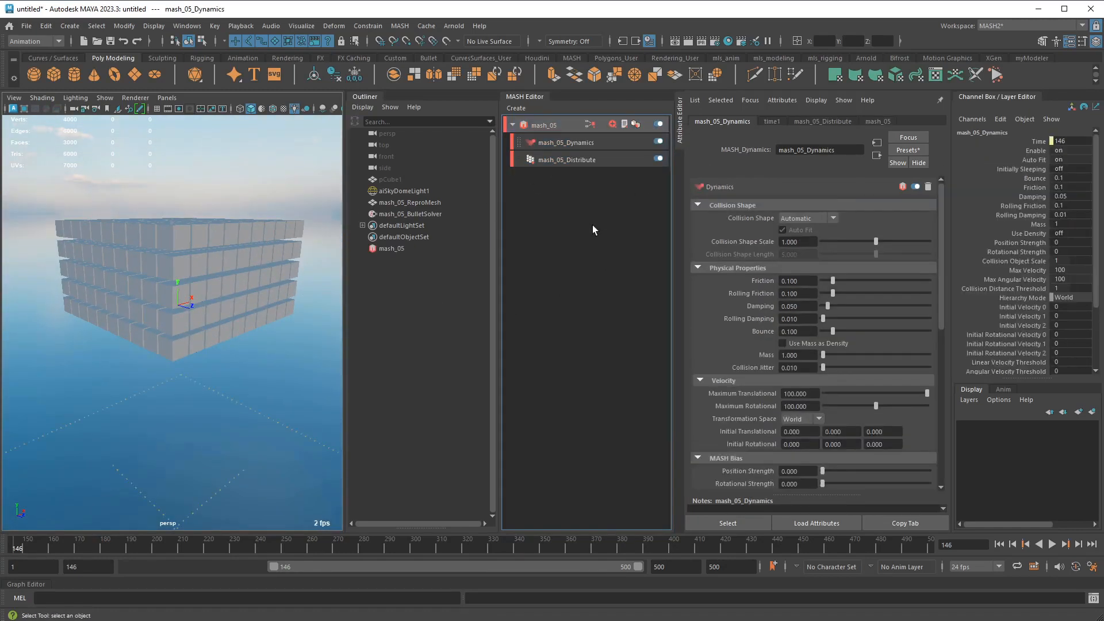
# Set the Dynamics node's collision shape to Box, then play the simulation briefly and stop it
pyautogui.click(797, 219)
pyautogui.click(803, 242)
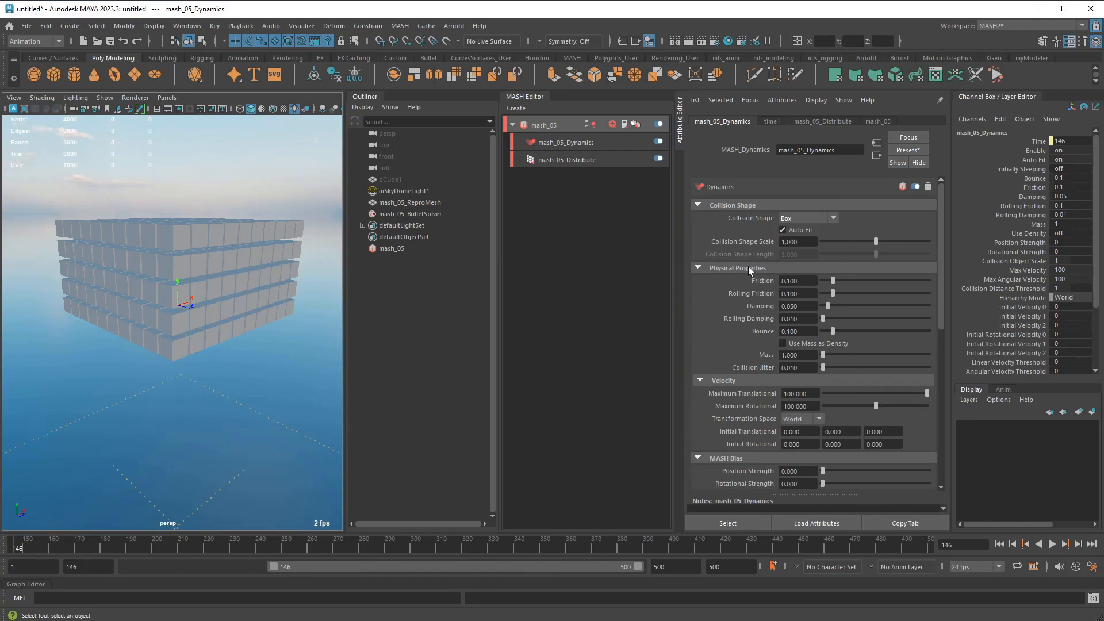
pyautogui.click(811, 218)
pyautogui.click(810, 231)
pyautogui.click(809, 221)
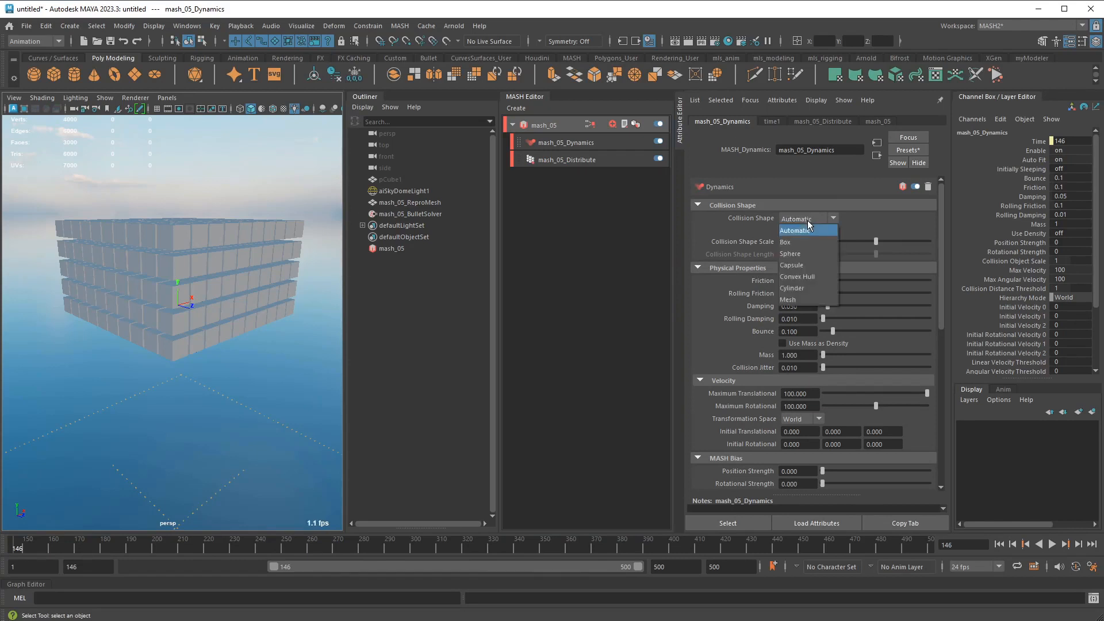
pyautogui.click(807, 239)
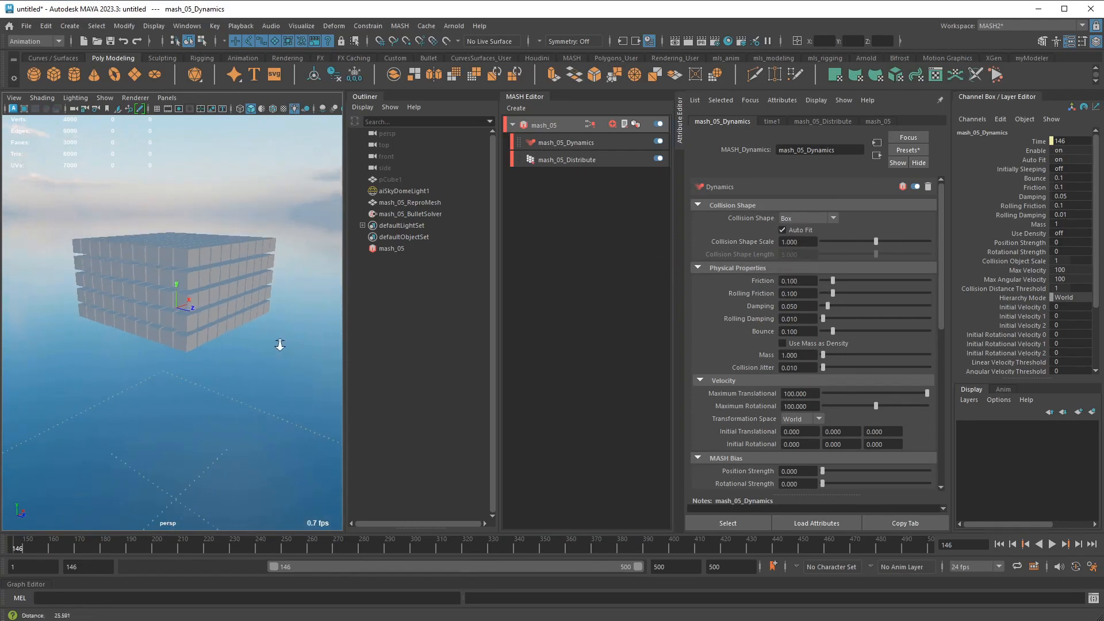
pyautogui.click(1052, 544)
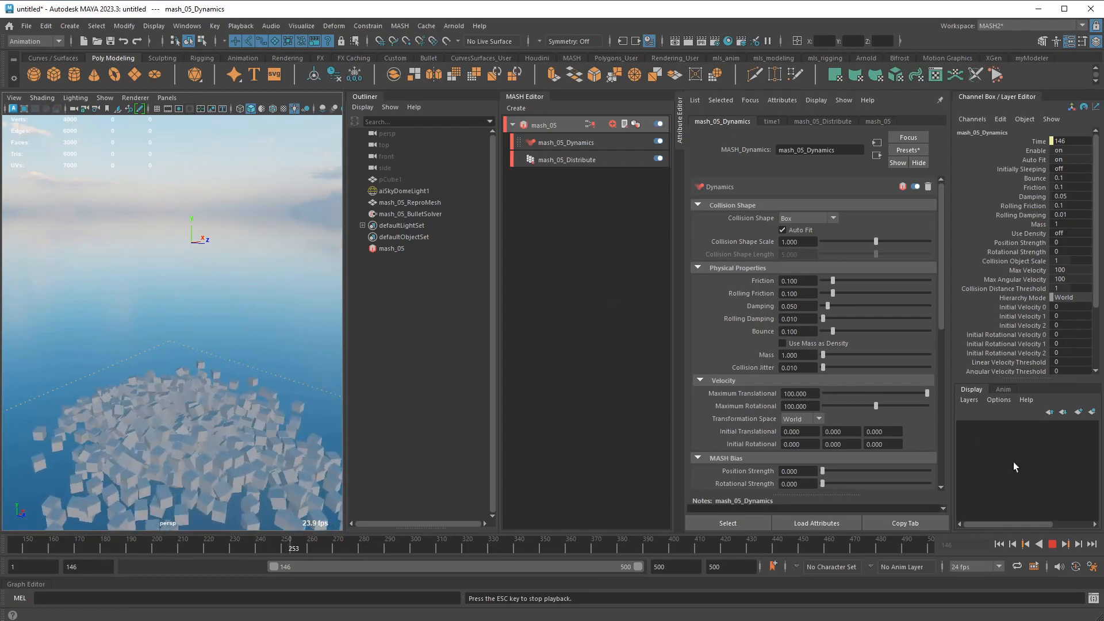
pyautogui.press('Escape')
# Raise the Dynamics node's friction to about 0.397 and its rolling friction to about 0.370
pyautogui.moveTo(832, 282); pyautogui.dragTo(859, 293)
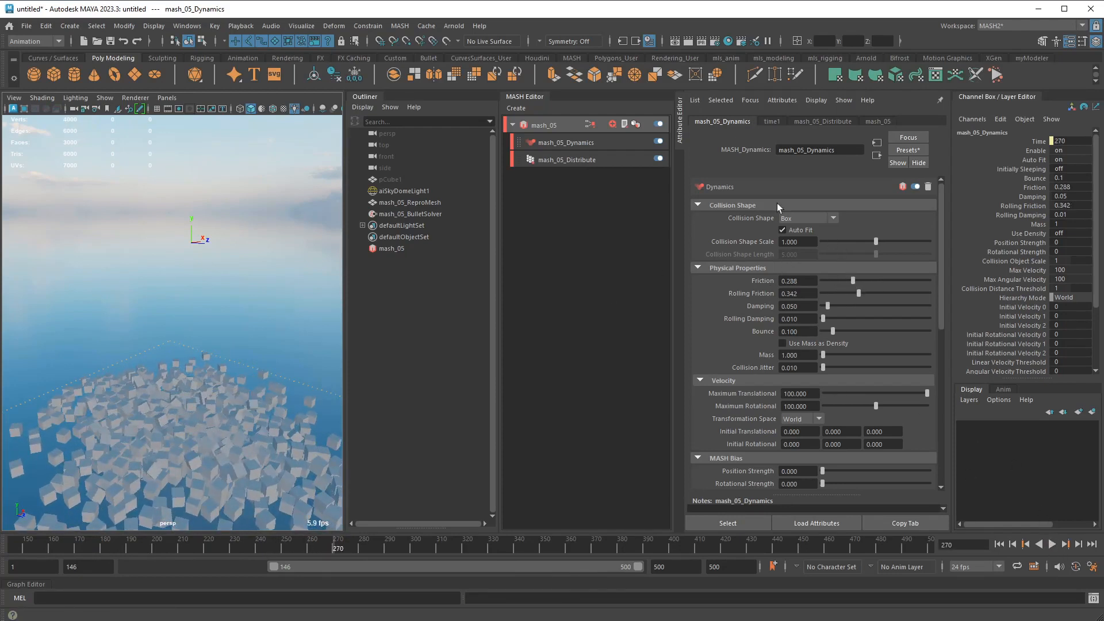
pyautogui.click(870, 281)
pyautogui.click(866, 293)
pyautogui.click(864, 281)
pyautogui.click(861, 293)
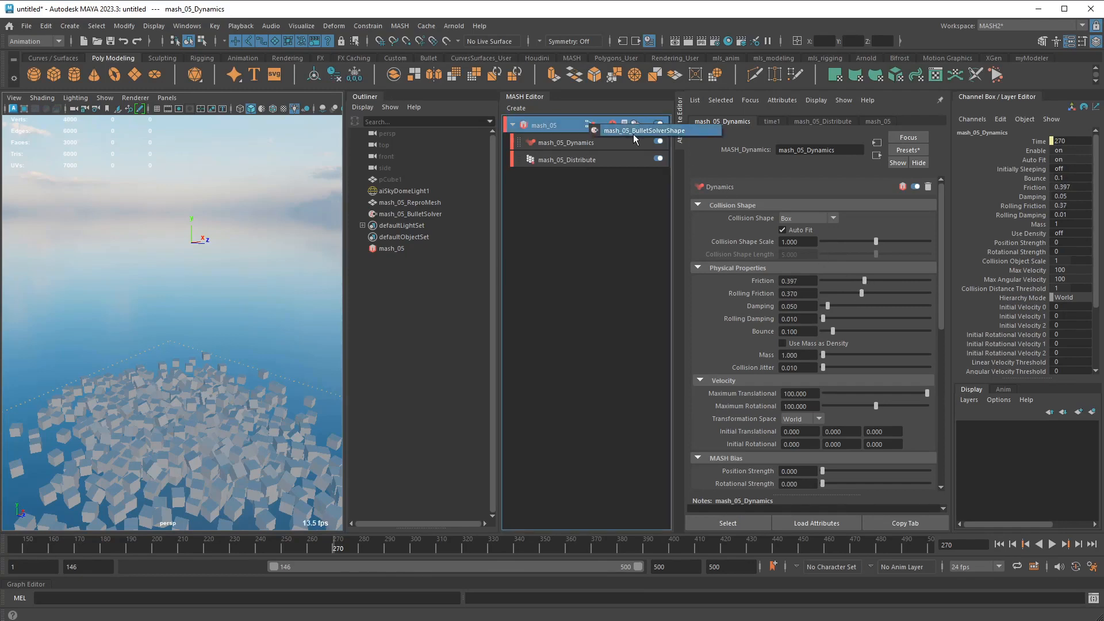
# Set the mash_05 Bullet solver's collision iterations to 100 and its internal frame rate to 120
pyautogui.click(590, 125)
pyautogui.click(800, 231)
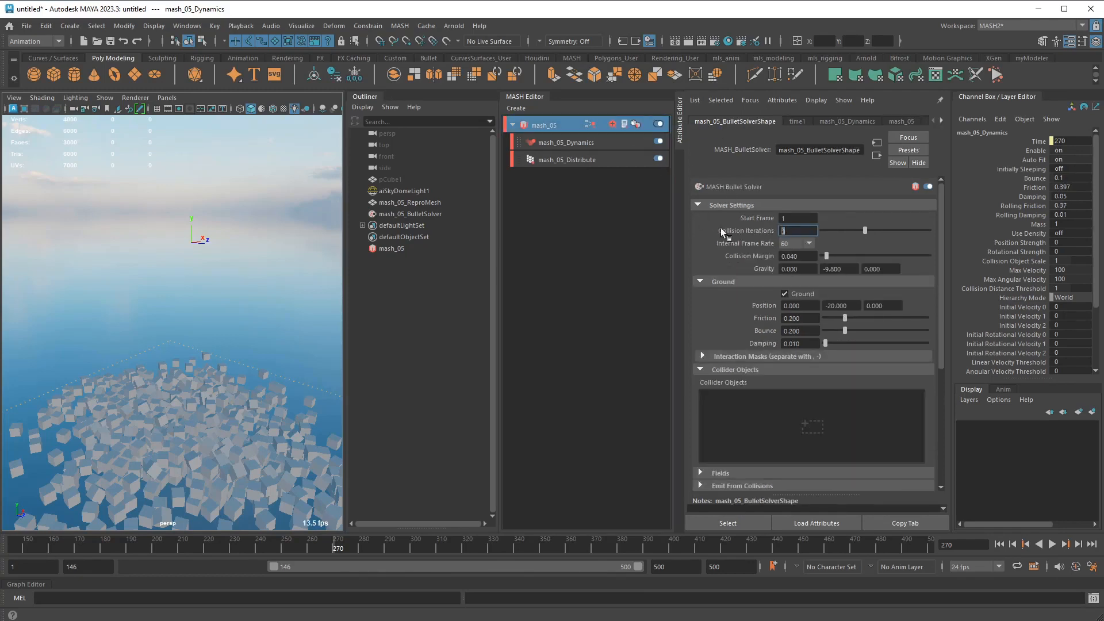
pyautogui.write('20')
pyautogui.press('BackSpace')
pyautogui.press('BackSpace')
pyautogui.write('100')
pyautogui.press('Return')
pyautogui.click(796, 244)
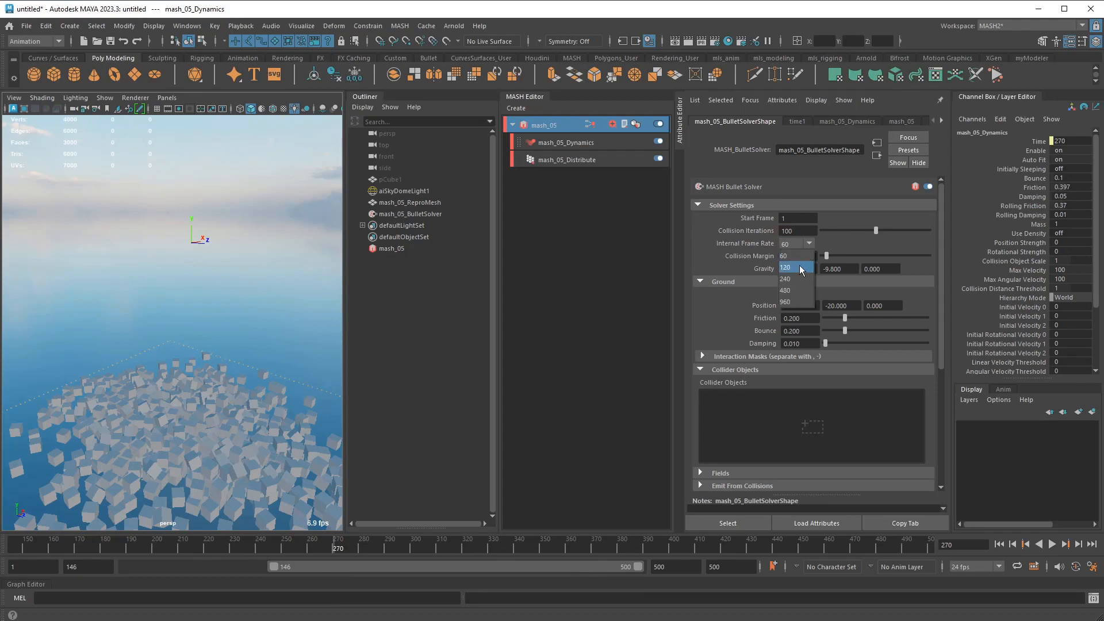
pyautogui.click(799, 262)
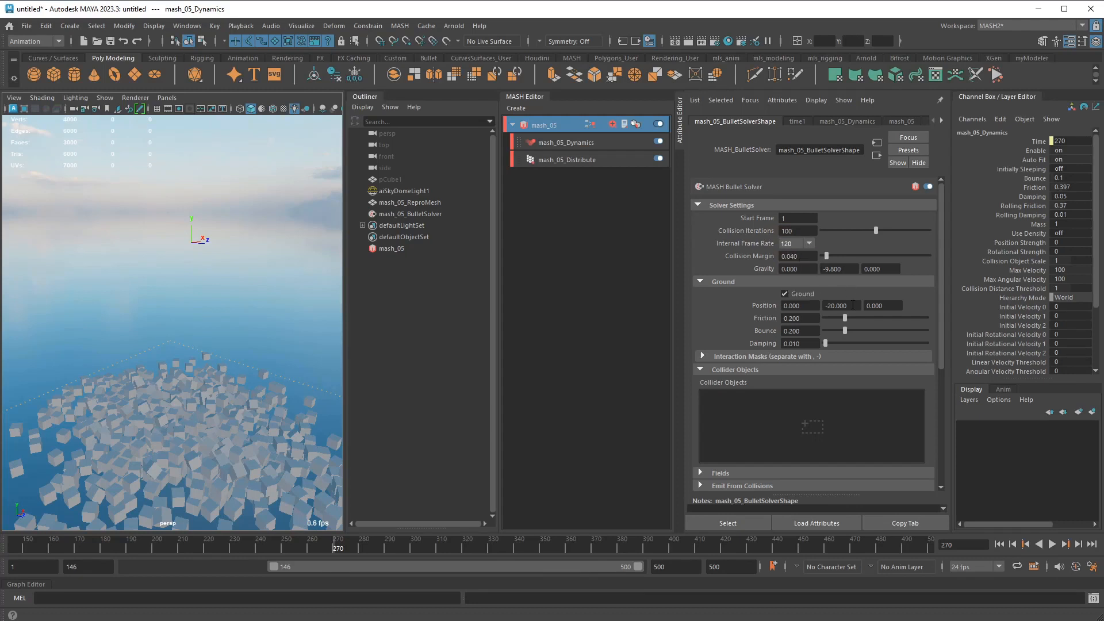
# Set the Bullet solver's ground friction to 0.5
pyautogui.doubleClick(802, 318)
pyautogui.write('0.5')
pyautogui.press('Return')
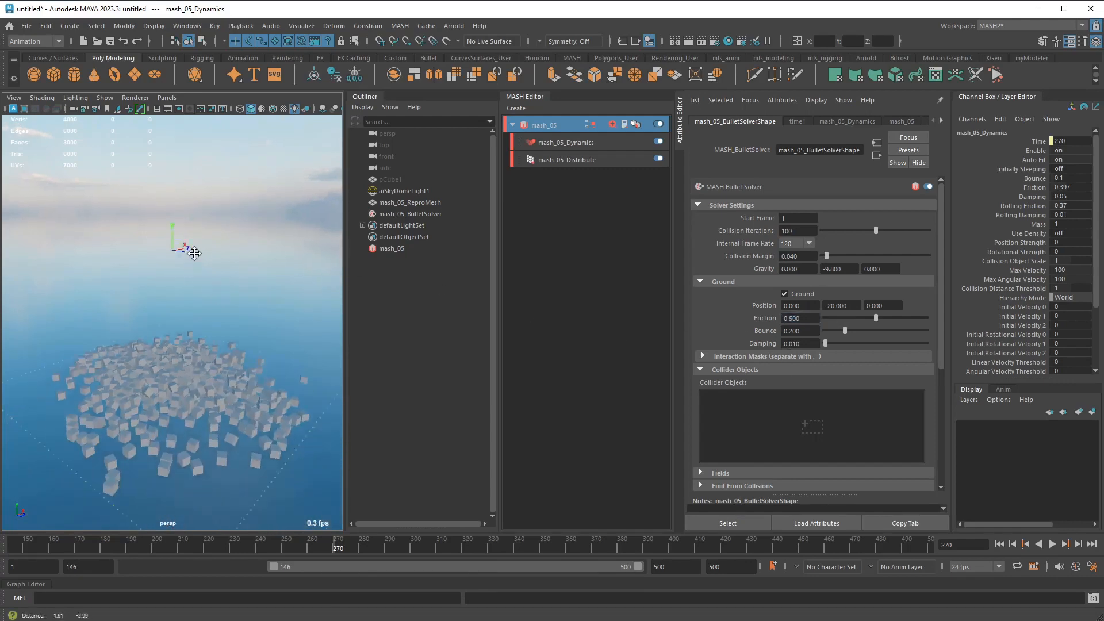
# Extend the playback range back to frame 1 and return to the start of the simulation
pyautogui.click(1003, 544)
pyautogui.click(1052, 544)
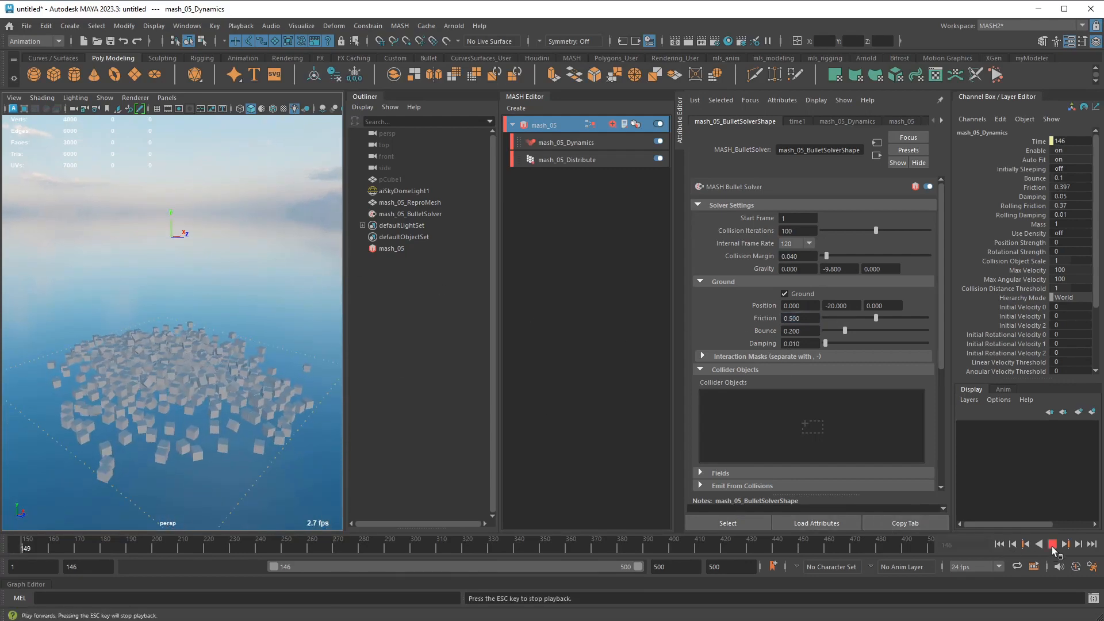
pyautogui.click(999, 544)
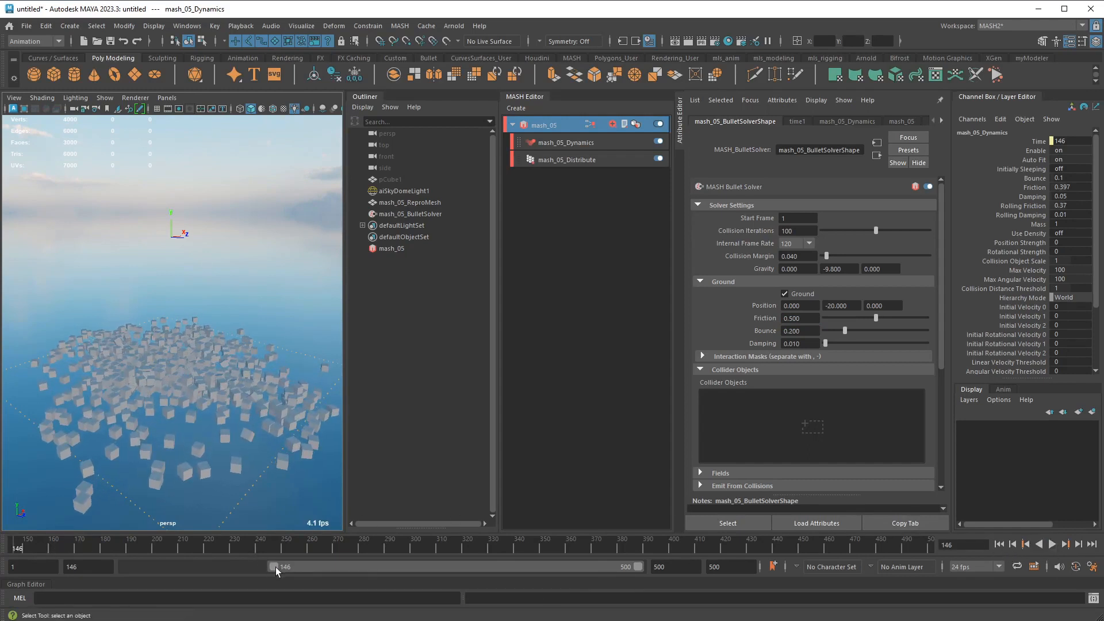
pyautogui.moveTo(275, 567); pyautogui.dragTo(71, 562)
pyautogui.click(999, 544)
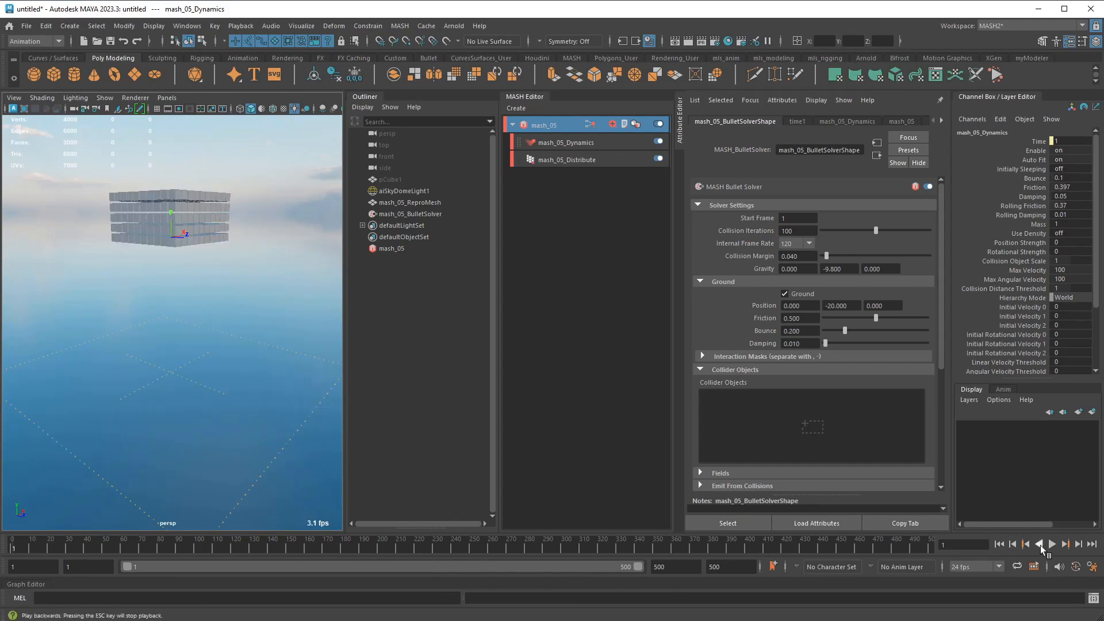
# Play the cube drop from frame 1, viewing the landed stack from above, and stop playback
pyautogui.click(1052, 544)
pyautogui.keyDown('alt'); pyautogui.moveTo(221, 362); pyautogui.dragTo(275, 368); pyautogui.keyUp('alt')
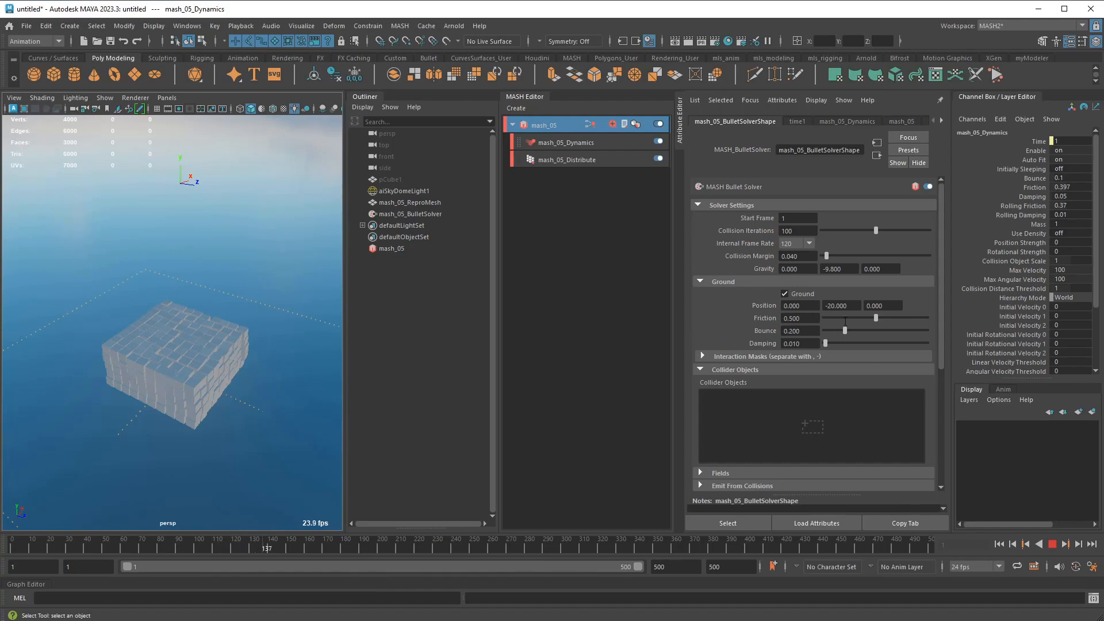
pyautogui.click(1052, 545)
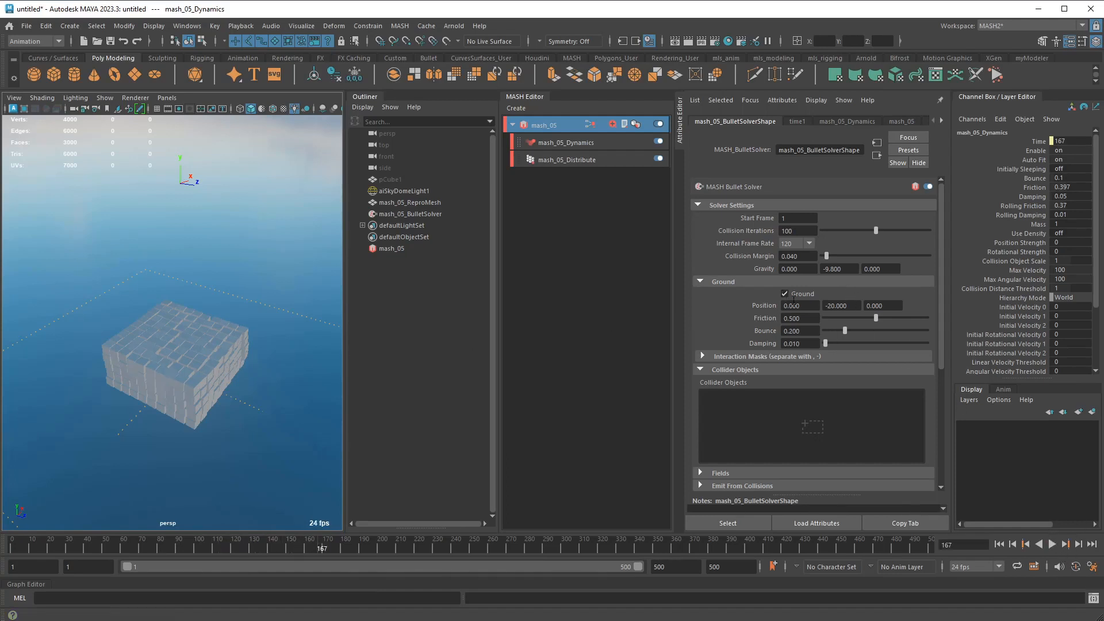
# Lower the mash_05 Dynamics node's friction to about 0.168 and its rolling friction to about 0.152
pyautogui.click(569, 144)
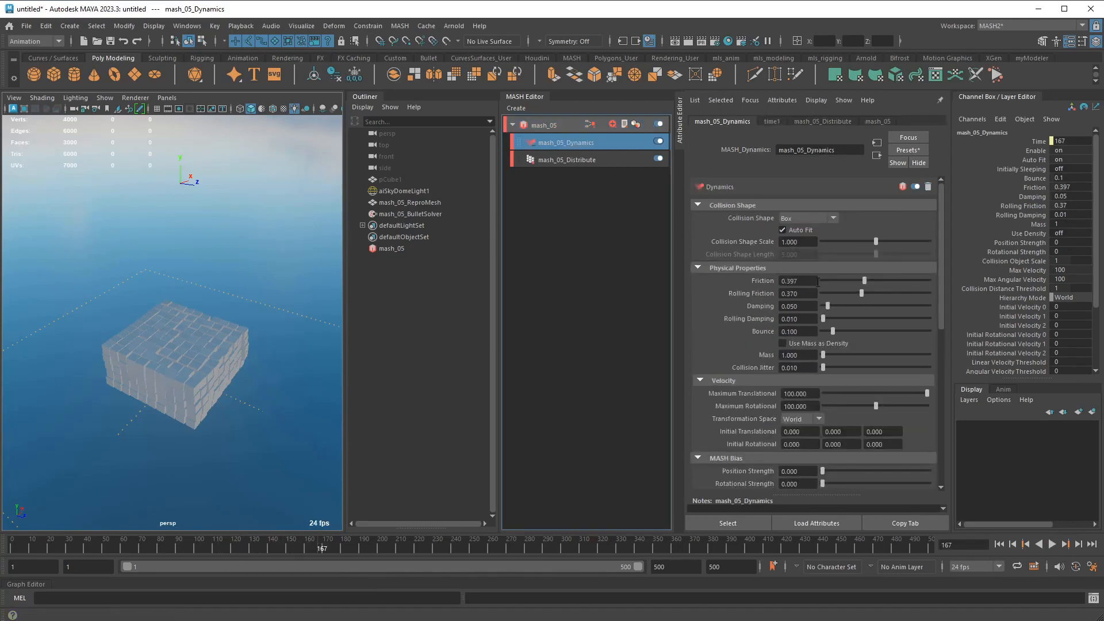
pyautogui.doubleClick(809, 281)
pyautogui.click(840, 282)
pyautogui.click(839, 294)
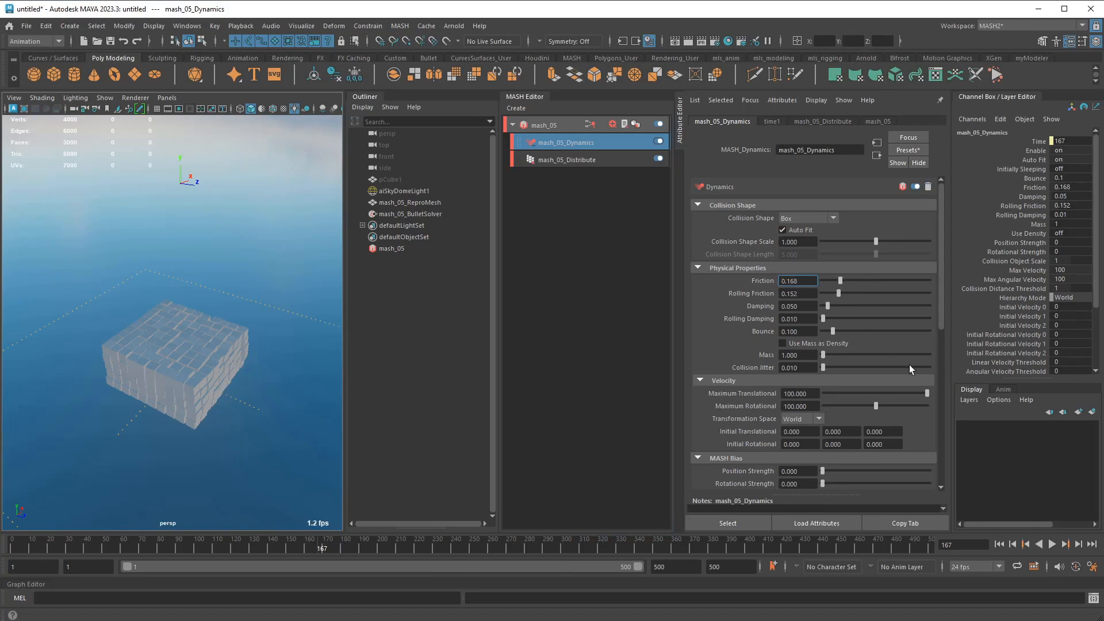
# Replay the simulation from frame 1, lower the Dynamics node's friction to about 0.092 during playback, and stop once the cubes have spread out
pyautogui.click(1000, 544)
pyautogui.click(1051, 545)
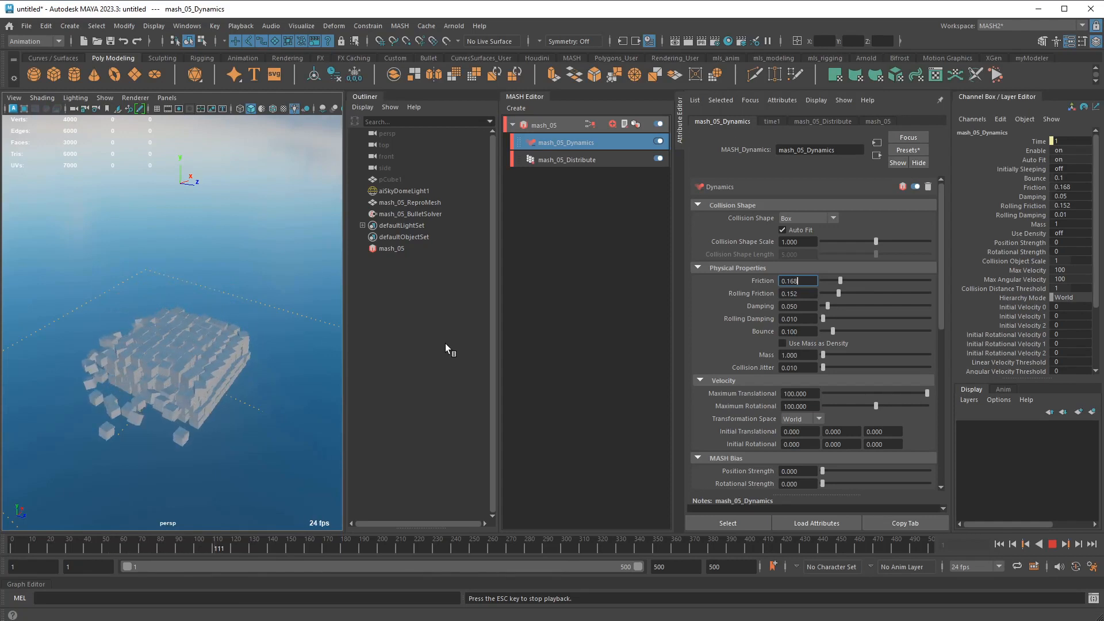
pyautogui.moveTo(840, 281); pyautogui.dragTo(832, 280)
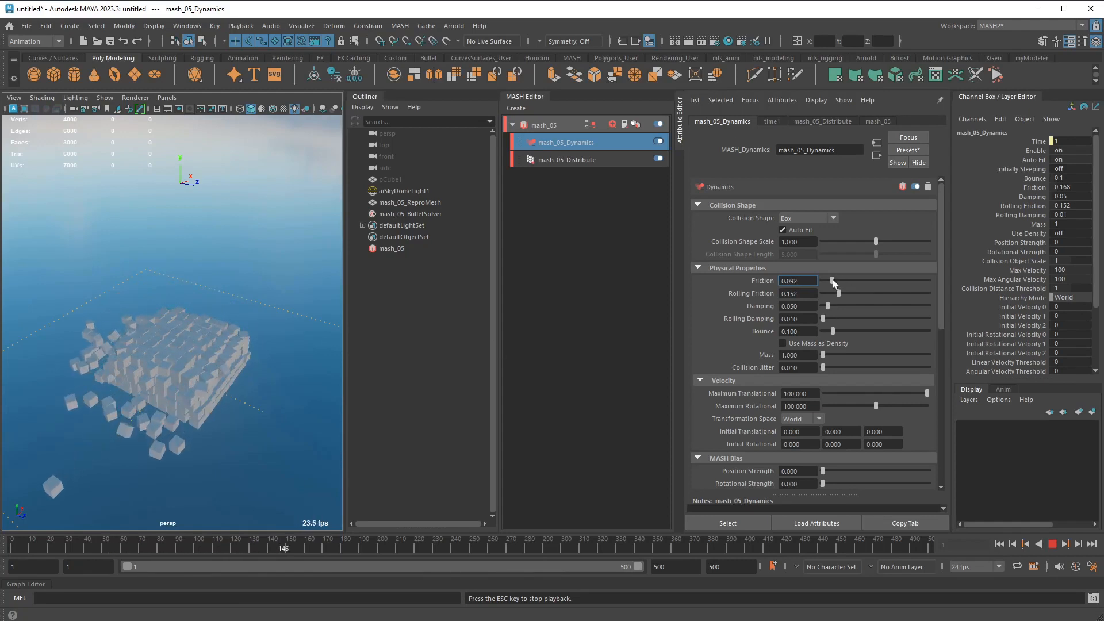
pyautogui.click(1011, 541)
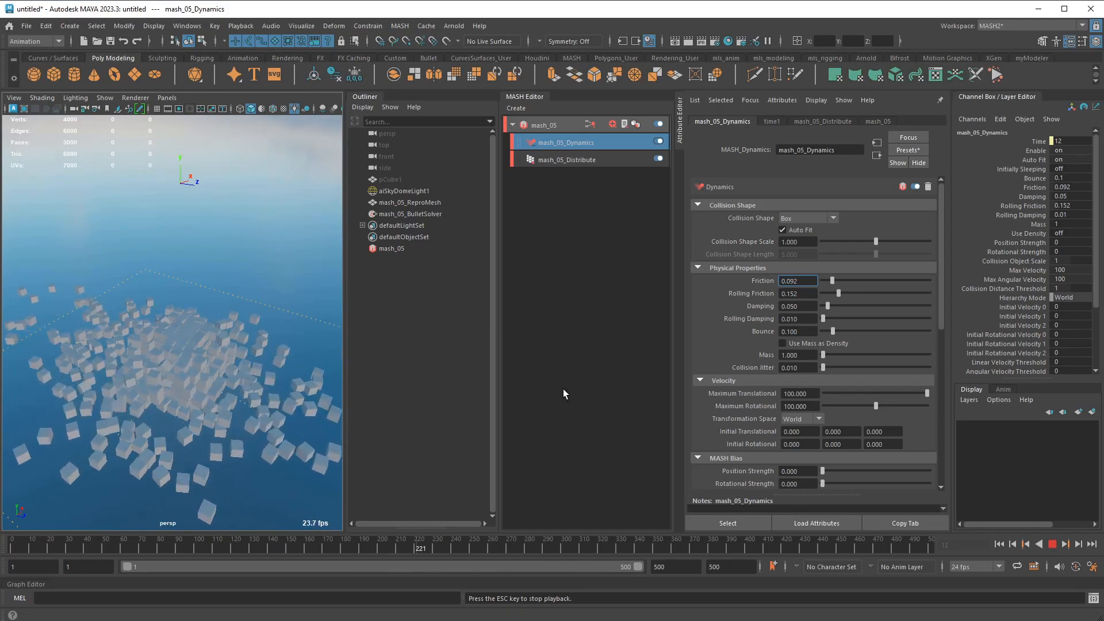
pyautogui.keyDown('alt'); pyautogui.moveTo(211, 382); pyautogui.dragTo(261, 344); pyautogui.keyUp('alt')
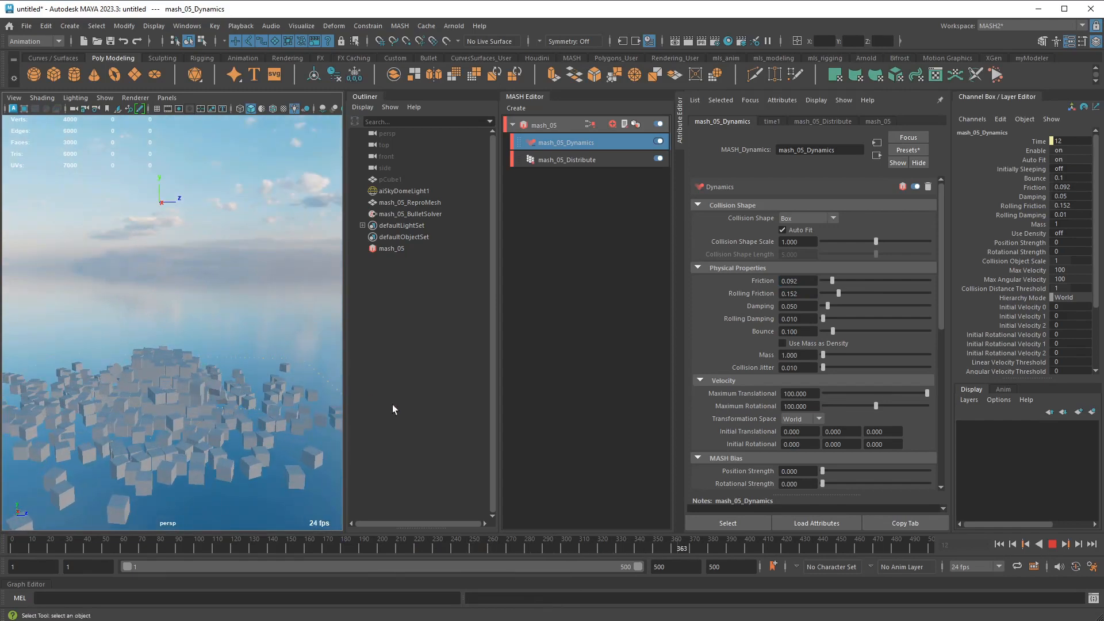
pyautogui.click(1052, 543)
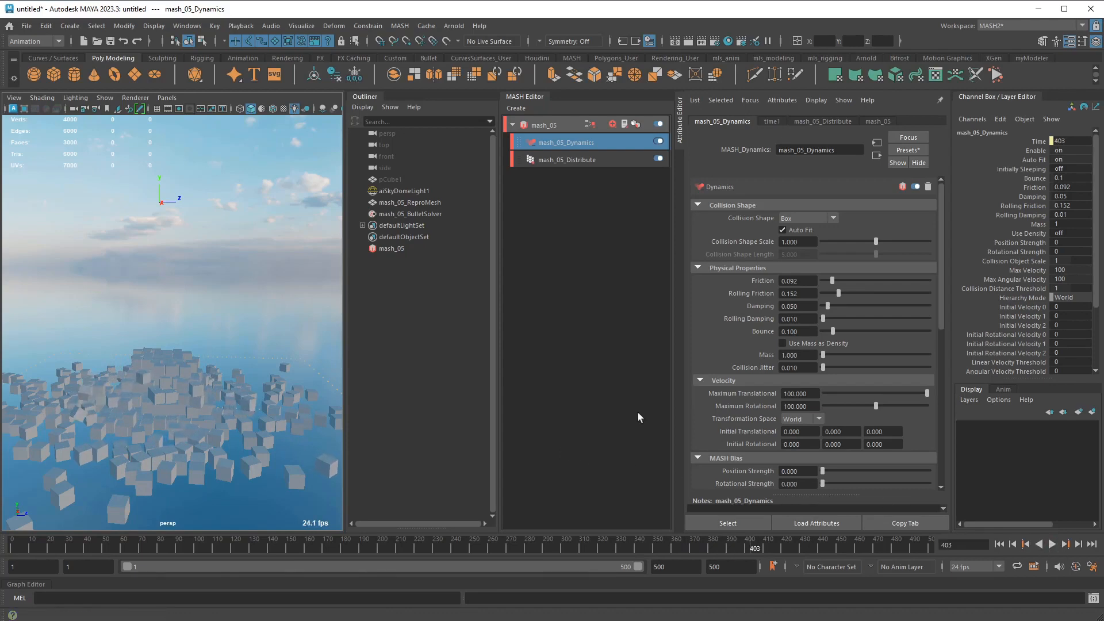
# Switch to the 422_Shared_Notes_2023 Google Doc and review the Voxels and Dynamics and Cereal Bowl exercises, highlighting the MASH 05 description
pyautogui.hotkey('alt', 'Tab')
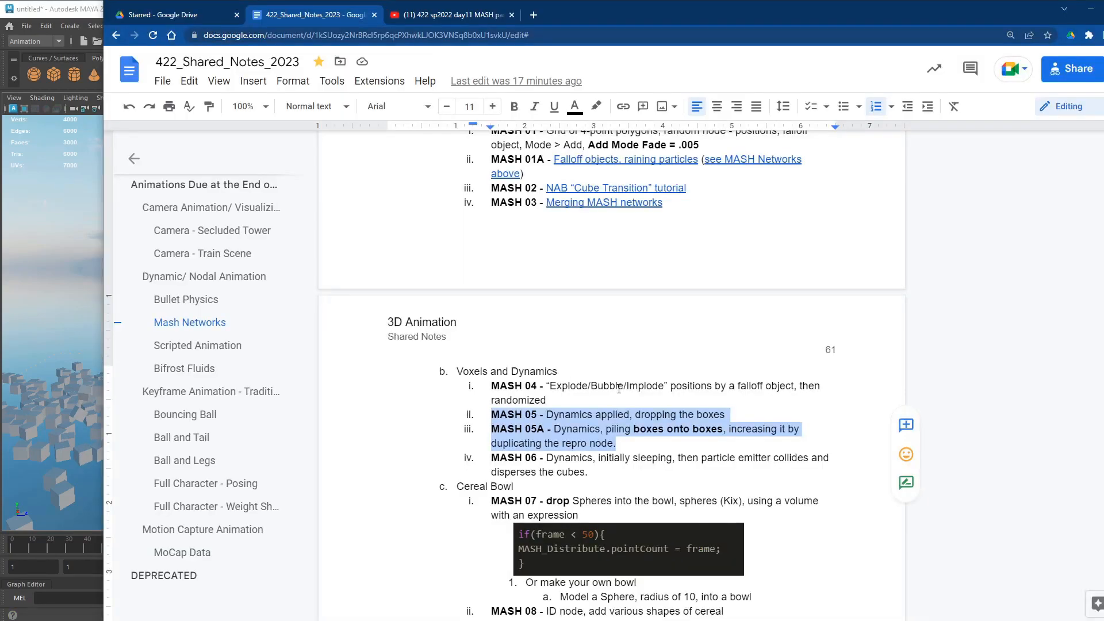
pyautogui.doubleClick(599, 481)
pyautogui.scroll(-1, 599, 479)
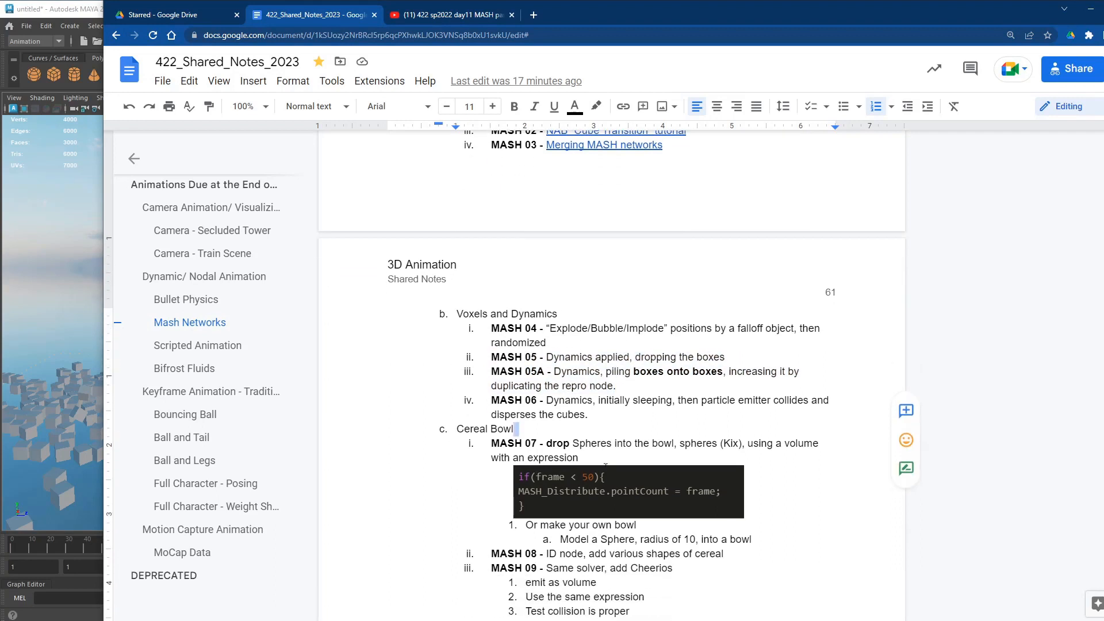
pyautogui.click(572, 437)
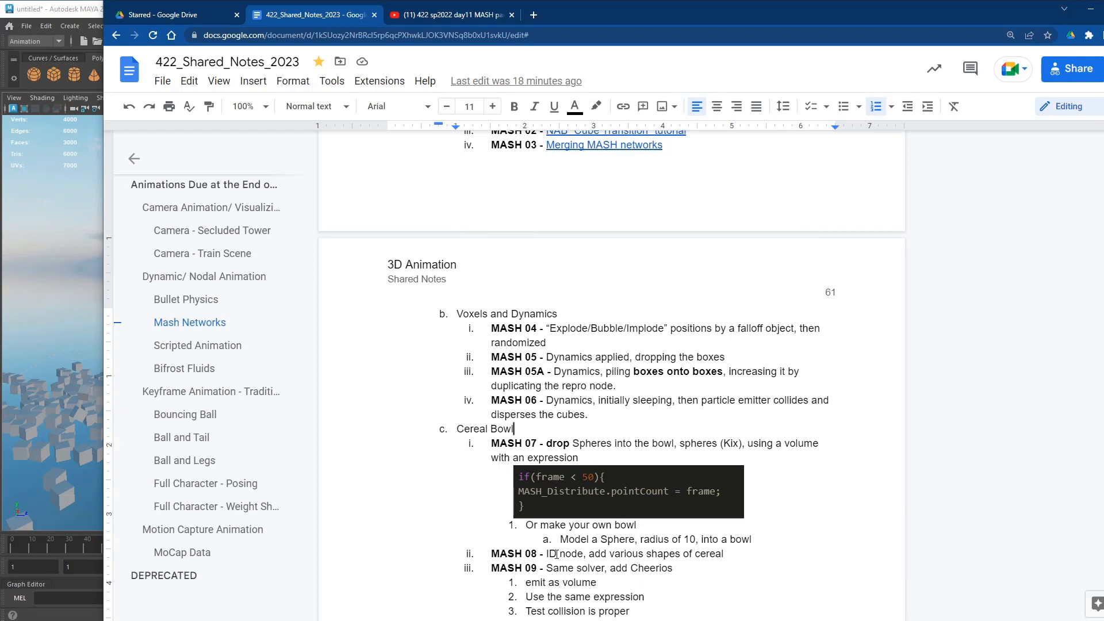
pyautogui.scroll(-2, 575, 555)
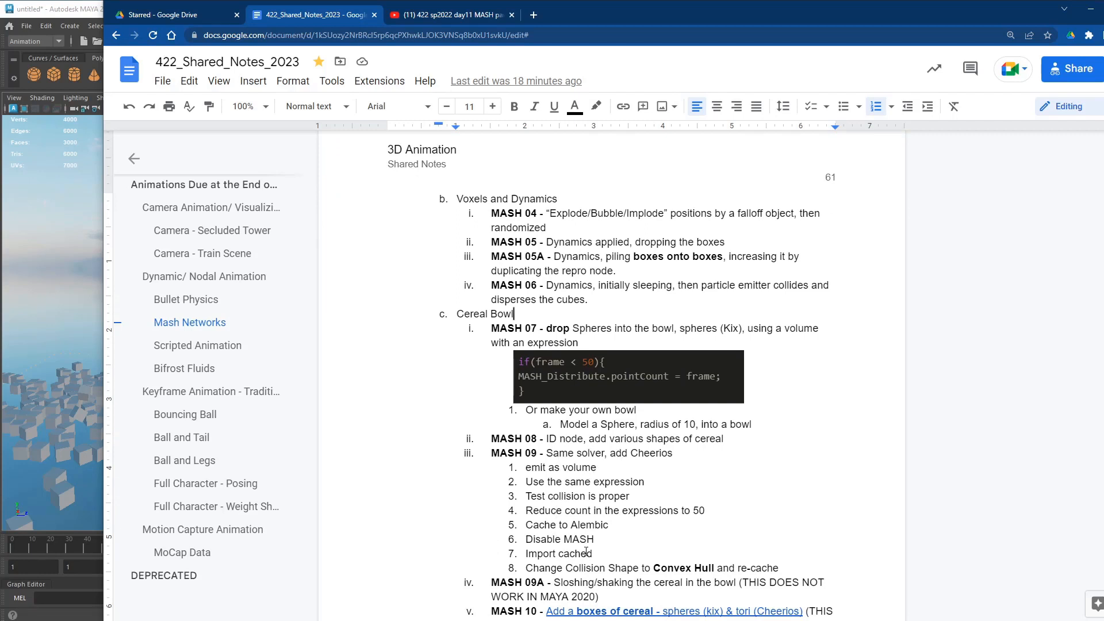
pyautogui.scroll(1, 586, 552)
pyautogui.scroll(1, 586, 552)
pyautogui.click(584, 400)
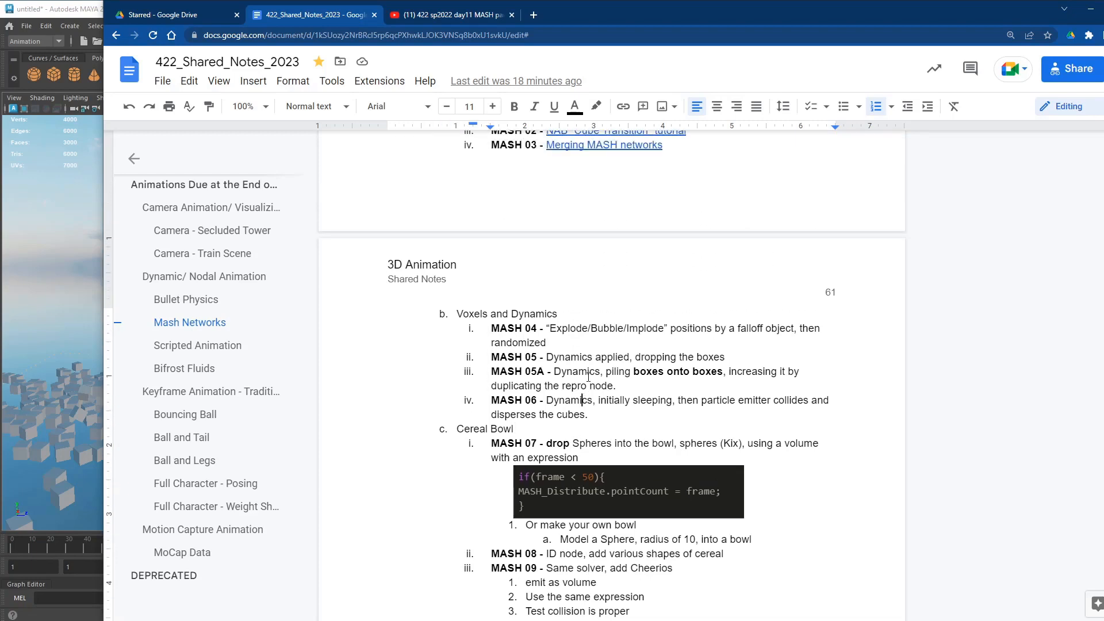
pyautogui.moveTo(552, 357); pyautogui.dragTo(670, 362)
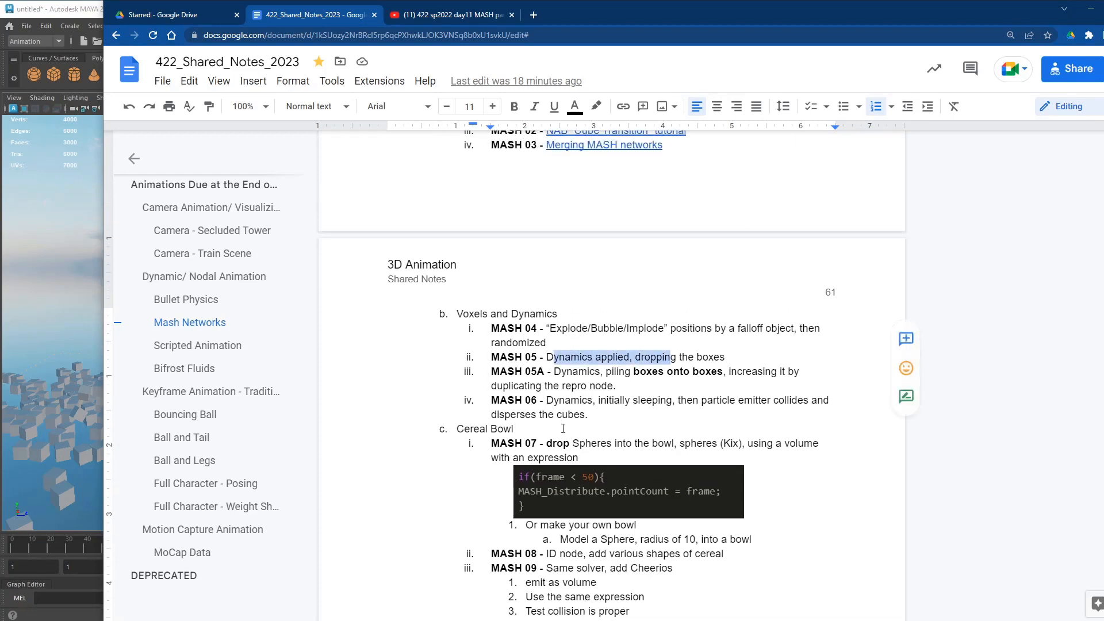
# Switch back to Maya and examine the Dynamics node's collision shape options, velocity, MASH bias and sleeping settings
pyautogui.hotkey('alt', 'Tab')
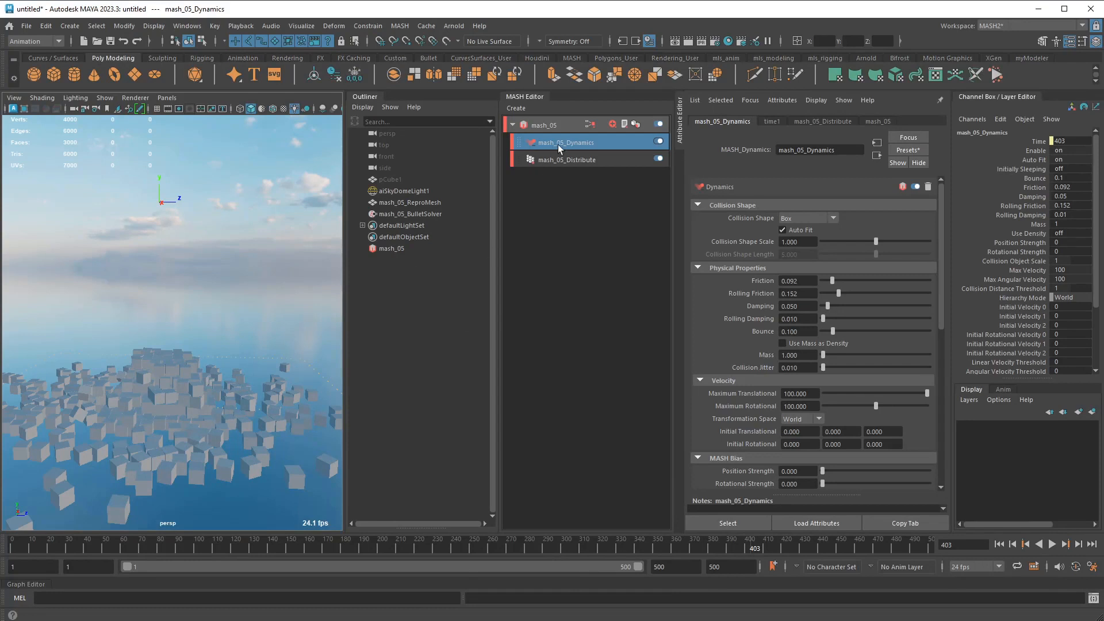
pyautogui.click(562, 145)
pyautogui.click(808, 219)
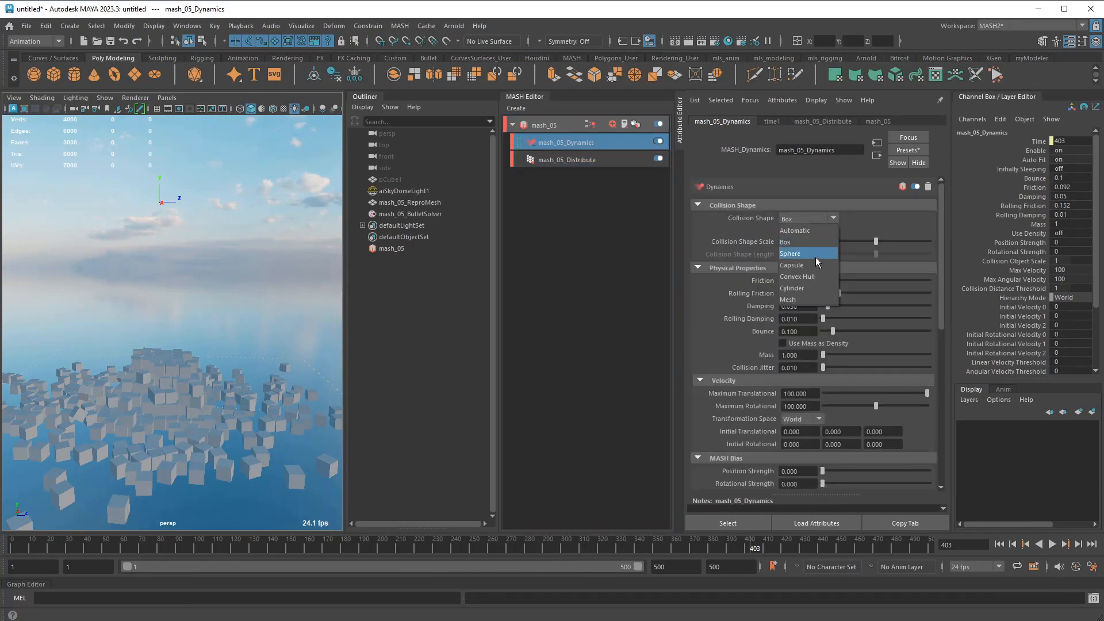
pyautogui.click(899, 217)
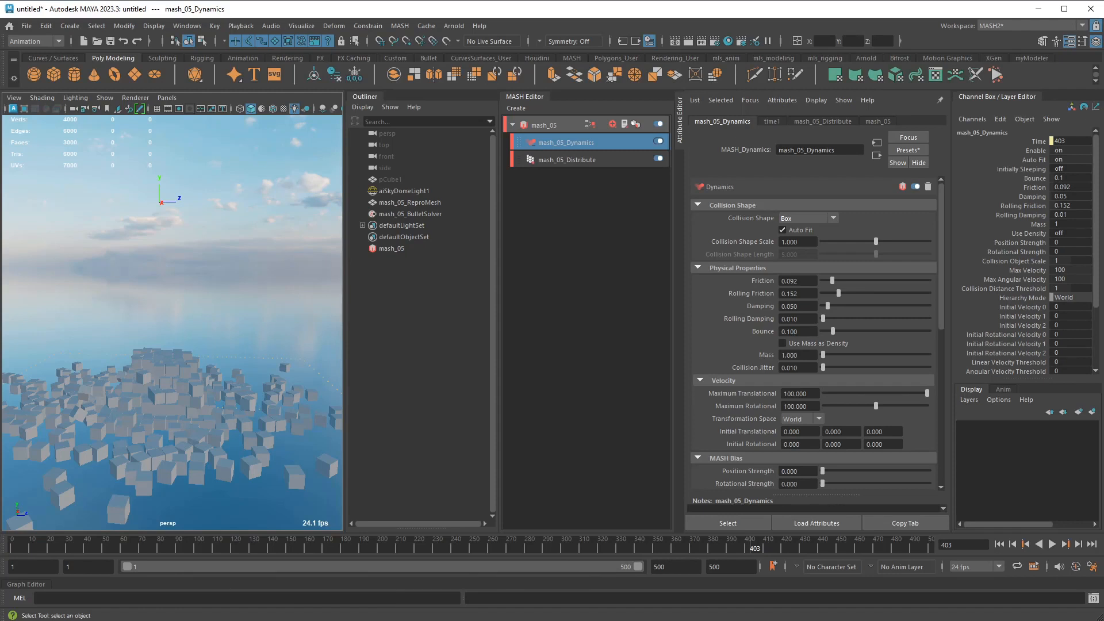
pyautogui.keyDown('alt'); pyautogui.moveTo(172, 345); pyautogui.dragTo(259, 310); pyautogui.keyUp('alt')
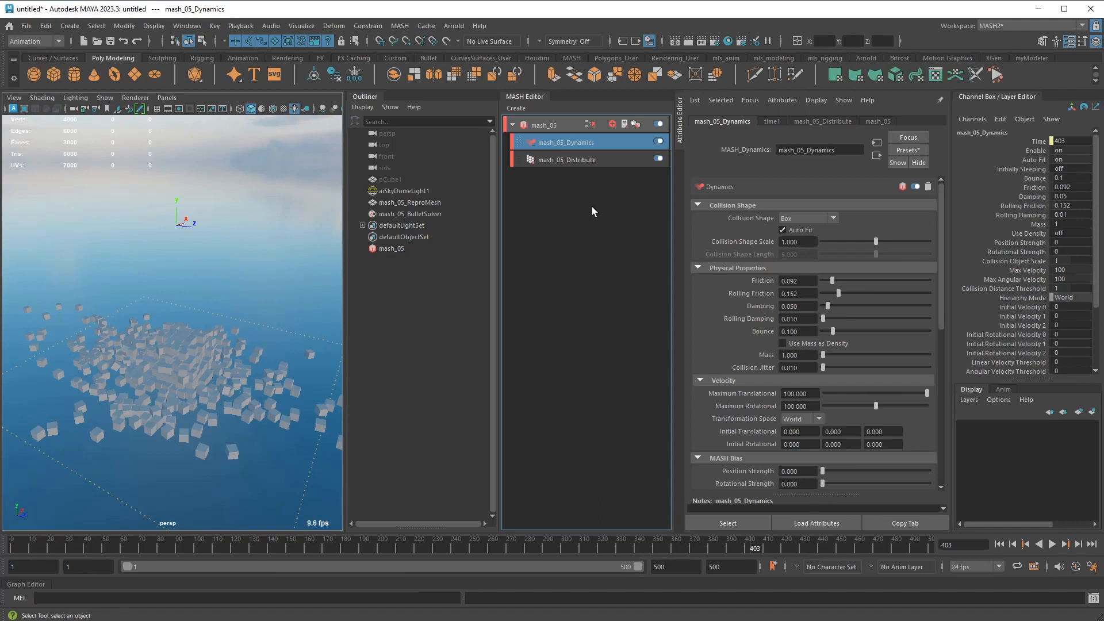
pyautogui.scroll(-5, 732, 339)
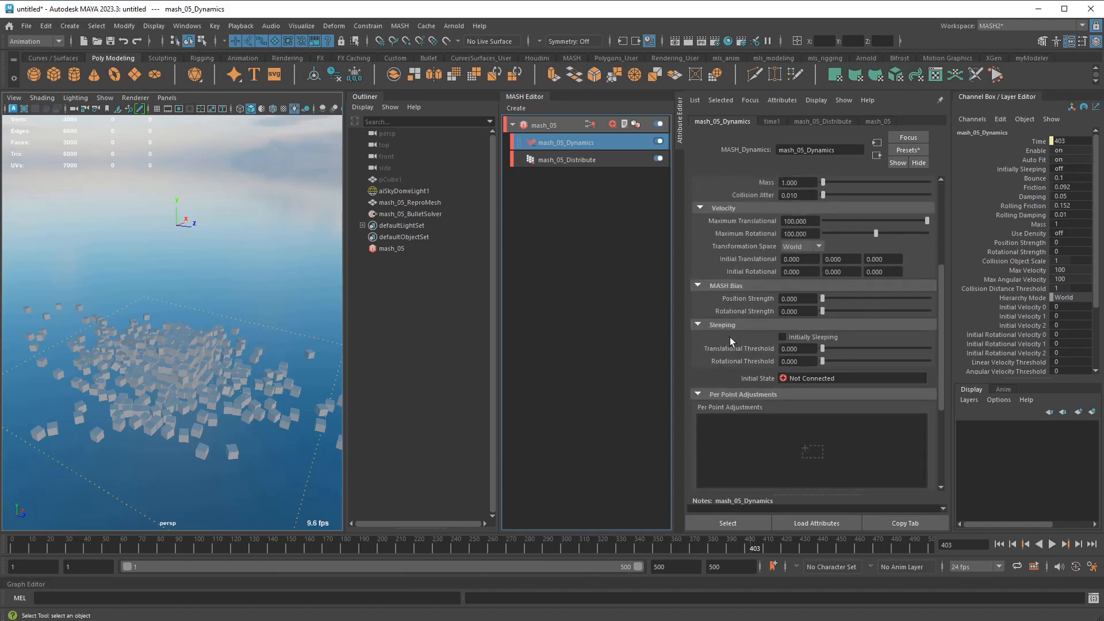
pyautogui.scroll(2, 729, 337)
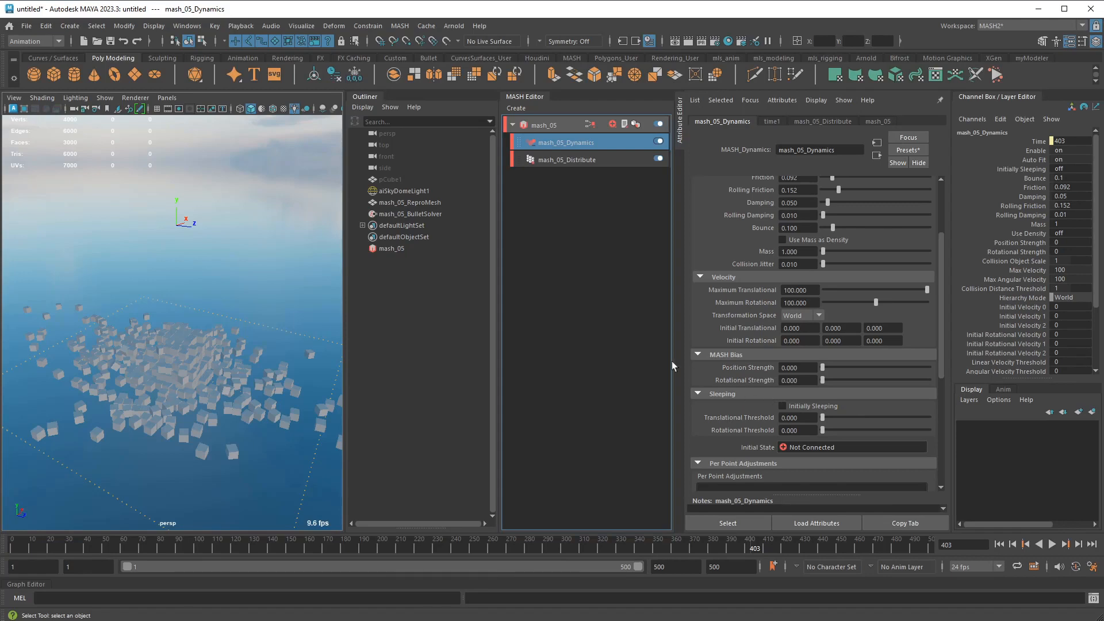
pyautogui.scroll(2, 779, 407)
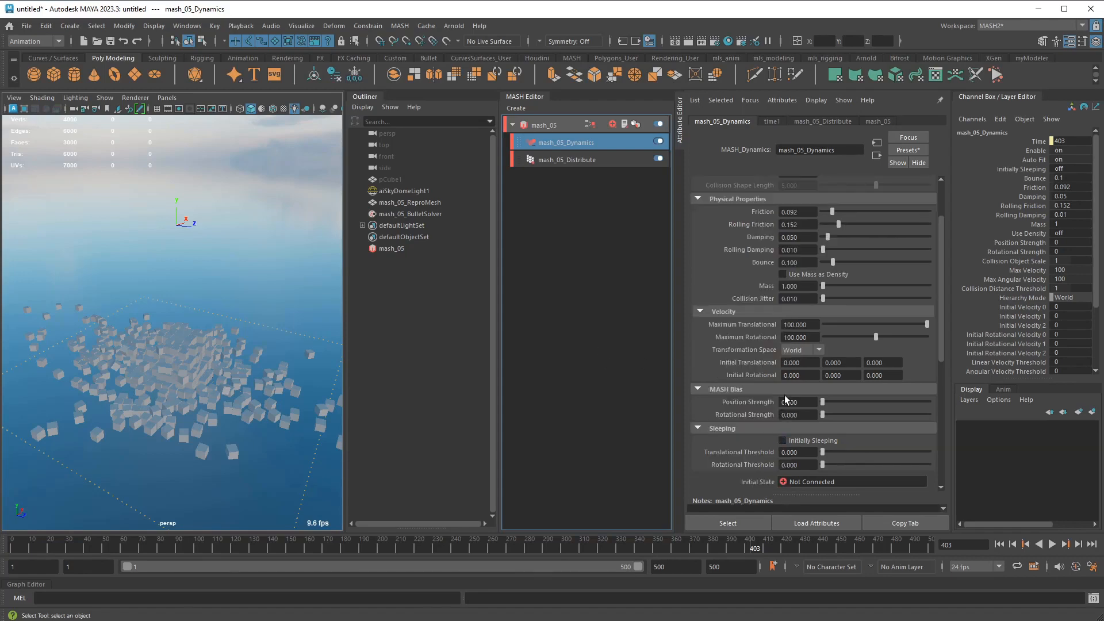
# Switch to the shared notes and highlight the MASH 05A description about piling boxes onto boxes
pyautogui.hotkey('alt', 'Tab')
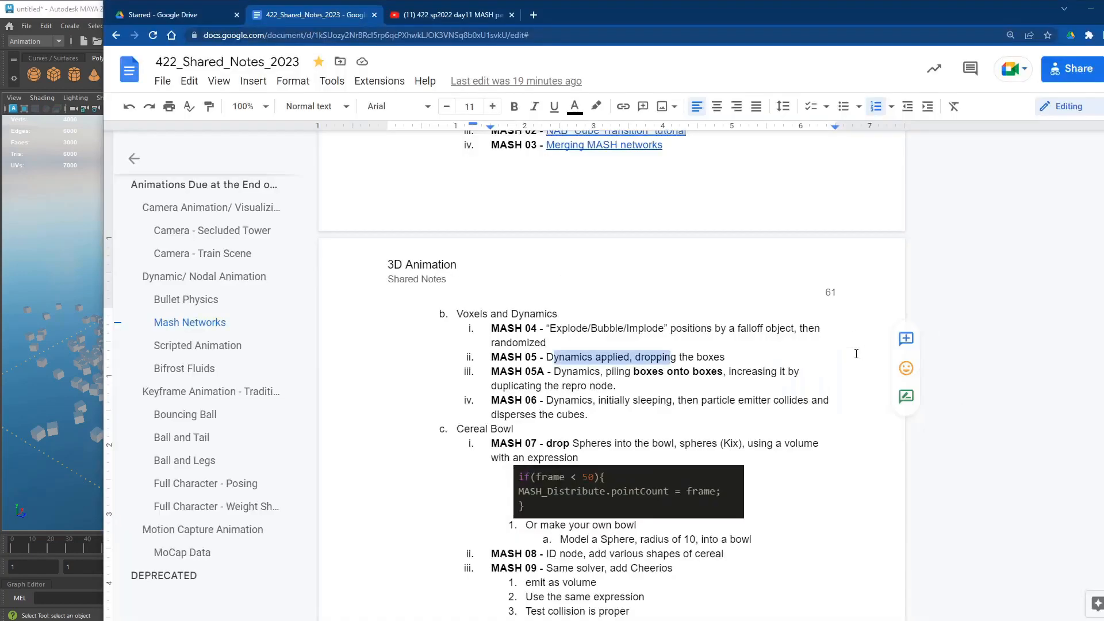
pyautogui.click(696, 358)
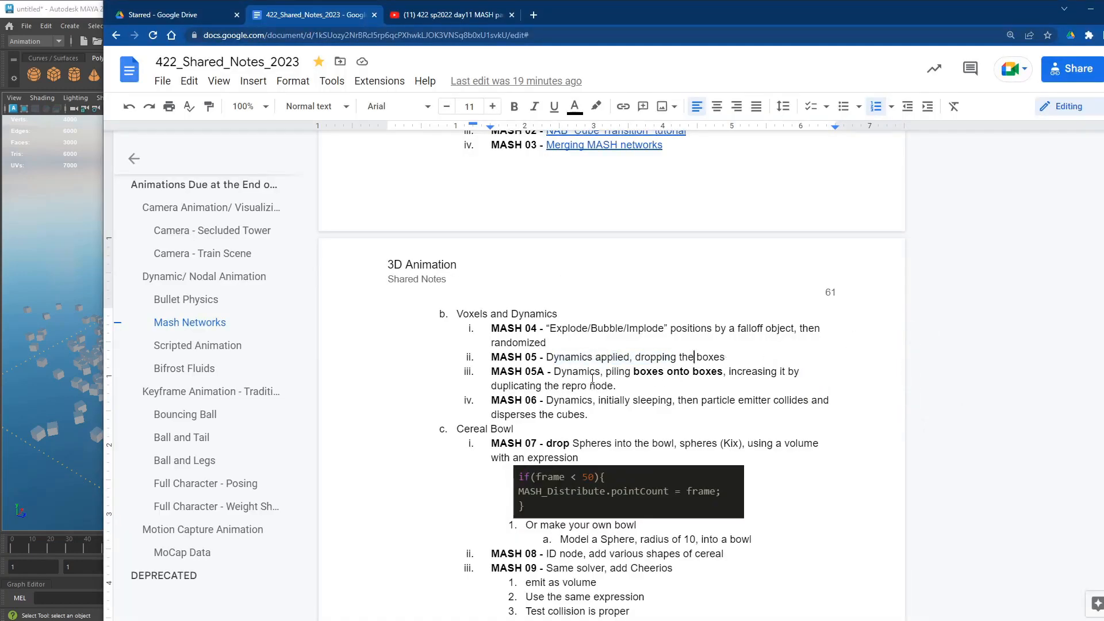
pyautogui.moveTo(554, 372); pyautogui.dragTo(616, 386)
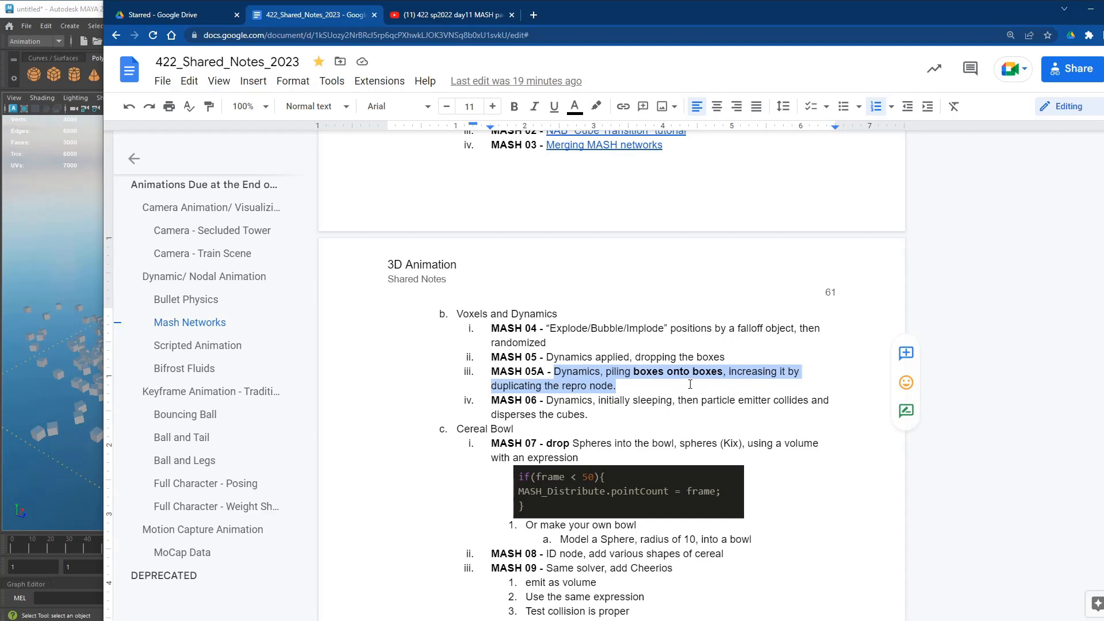
# Return to Maya and set the Dynamics node's initial state from the fallen cubes at frame 403
pyautogui.hotkey('alt', 'Tab')
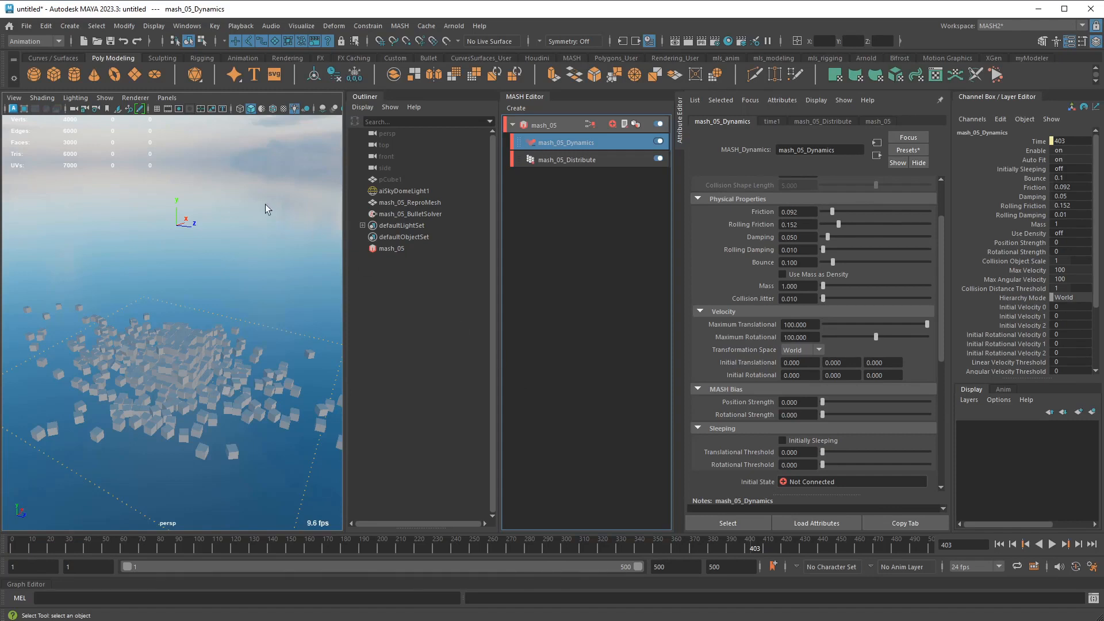
pyautogui.click(410, 202)
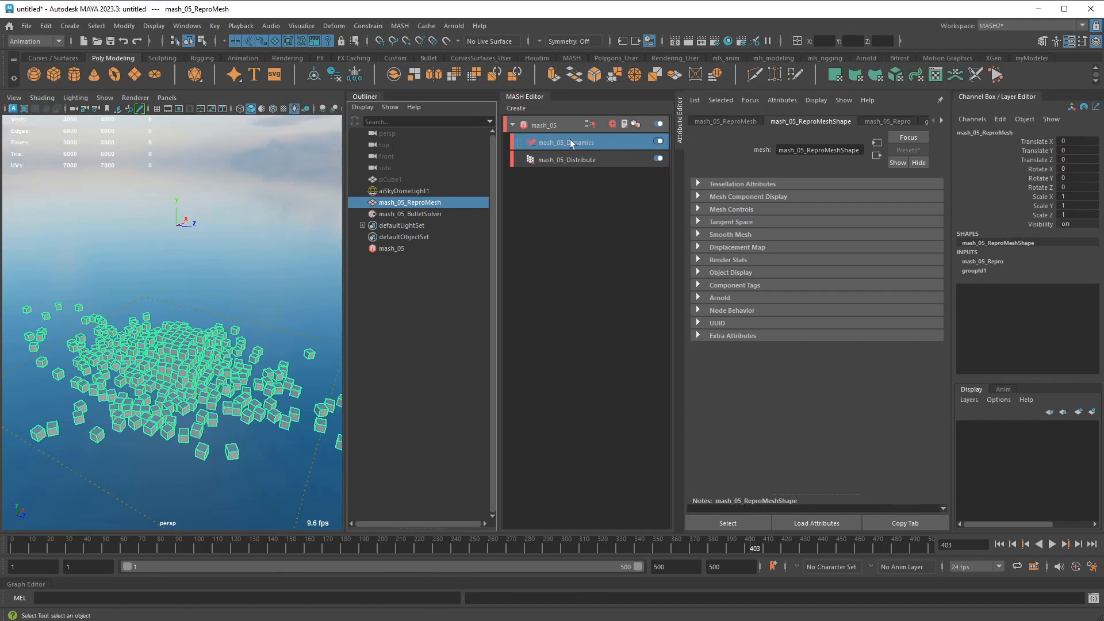
pyautogui.click(612, 147)
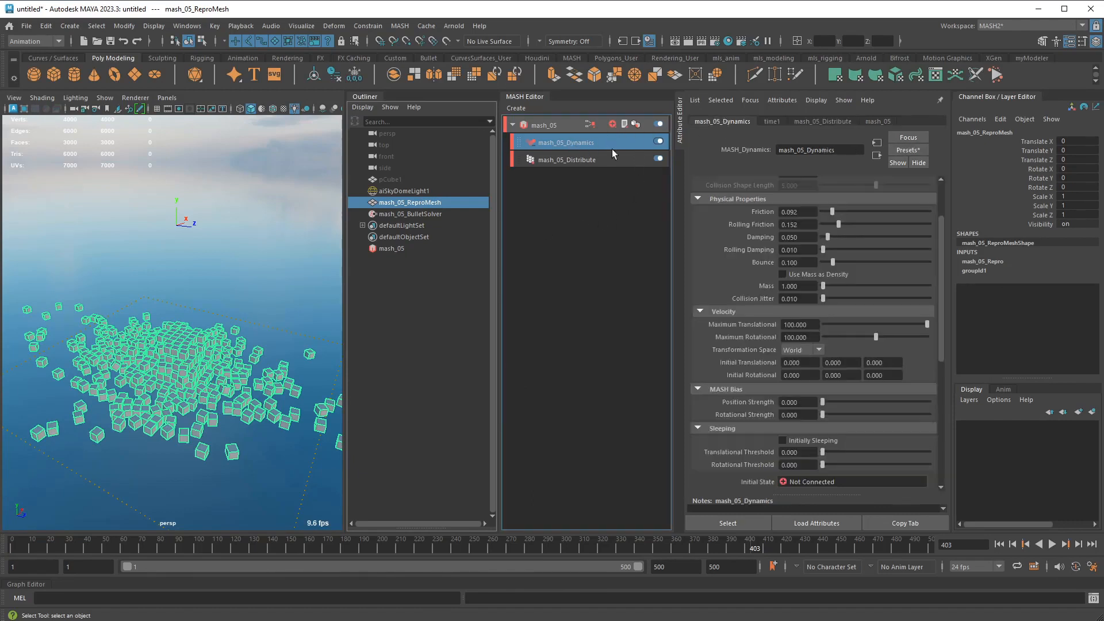
pyautogui.scroll(-3, 825, 314)
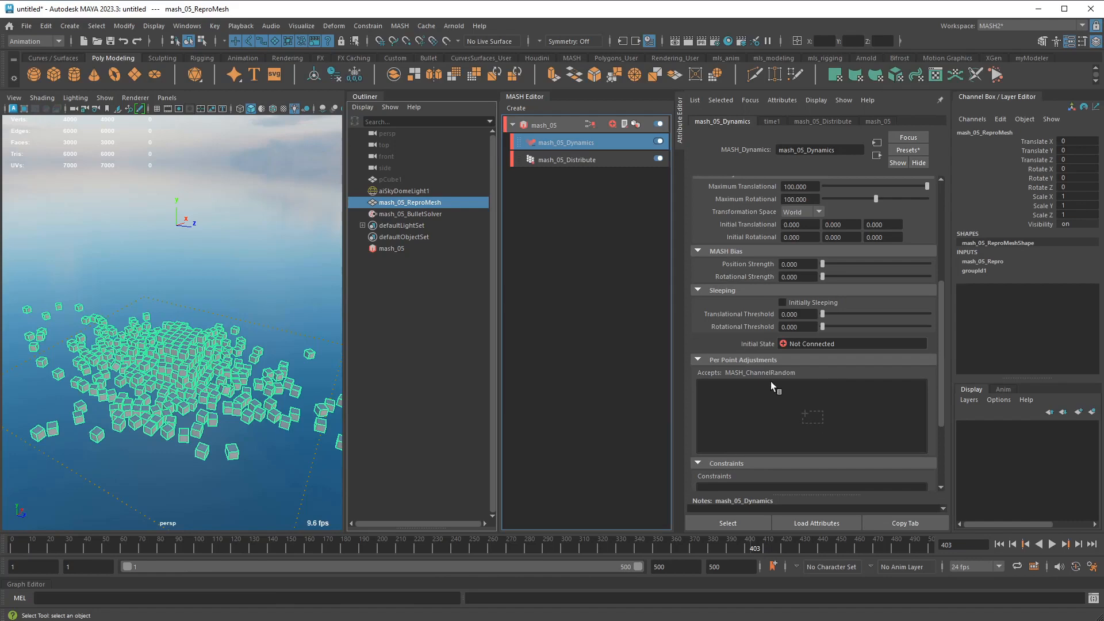
pyautogui.click(782, 344)
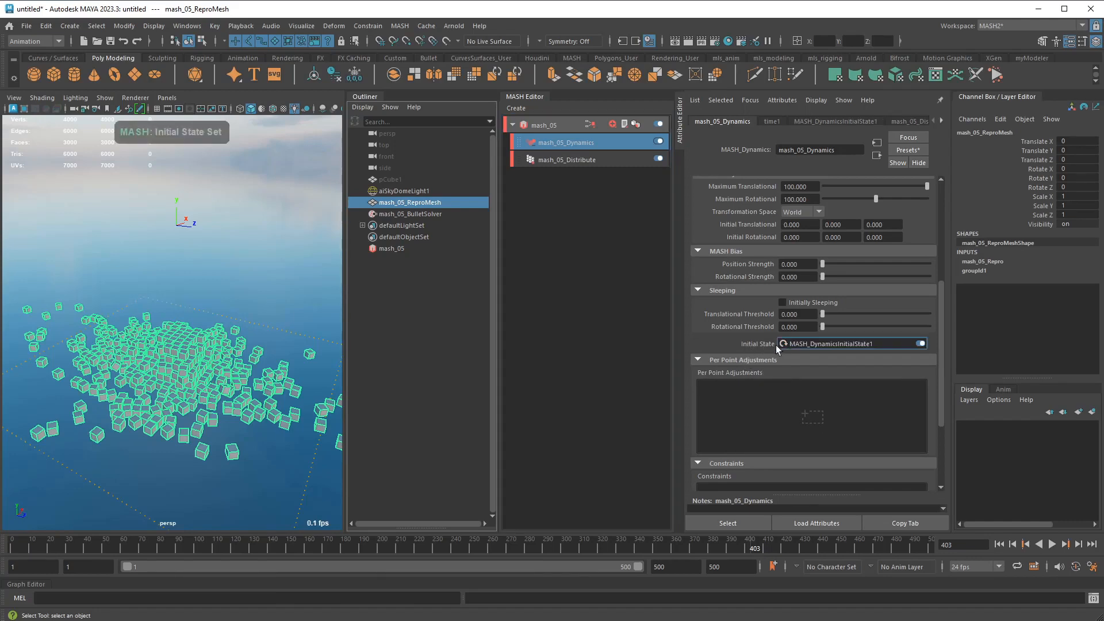
# Disable the mash_05 Dynamics node and play the animation from frame 1 to check the stored pile
pyautogui.click(659, 140)
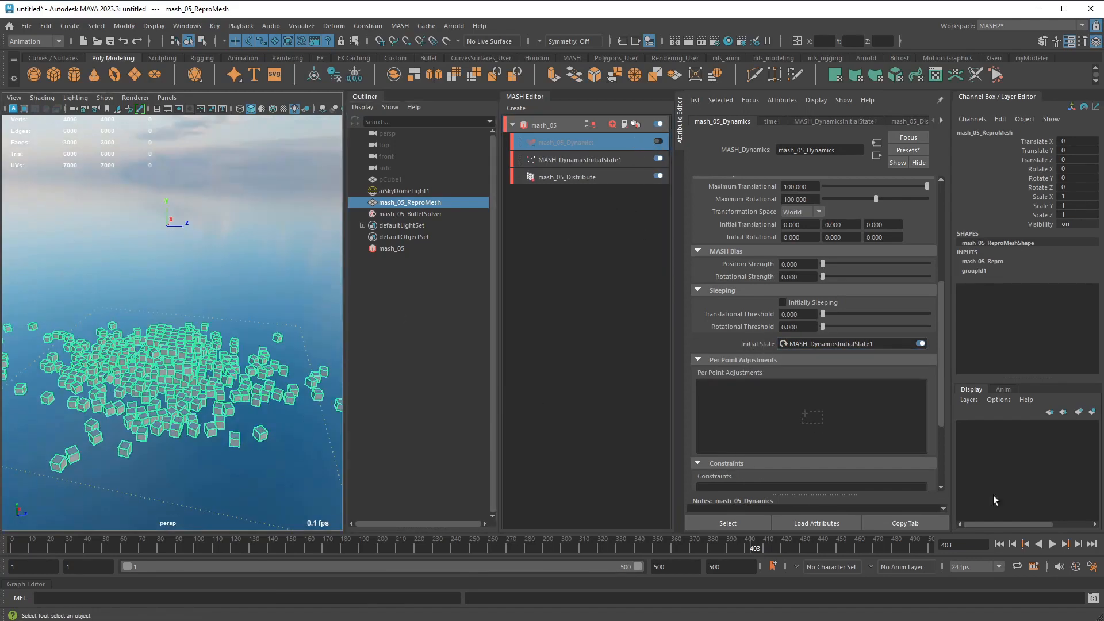
pyautogui.click(999, 544)
pyautogui.click(1052, 546)
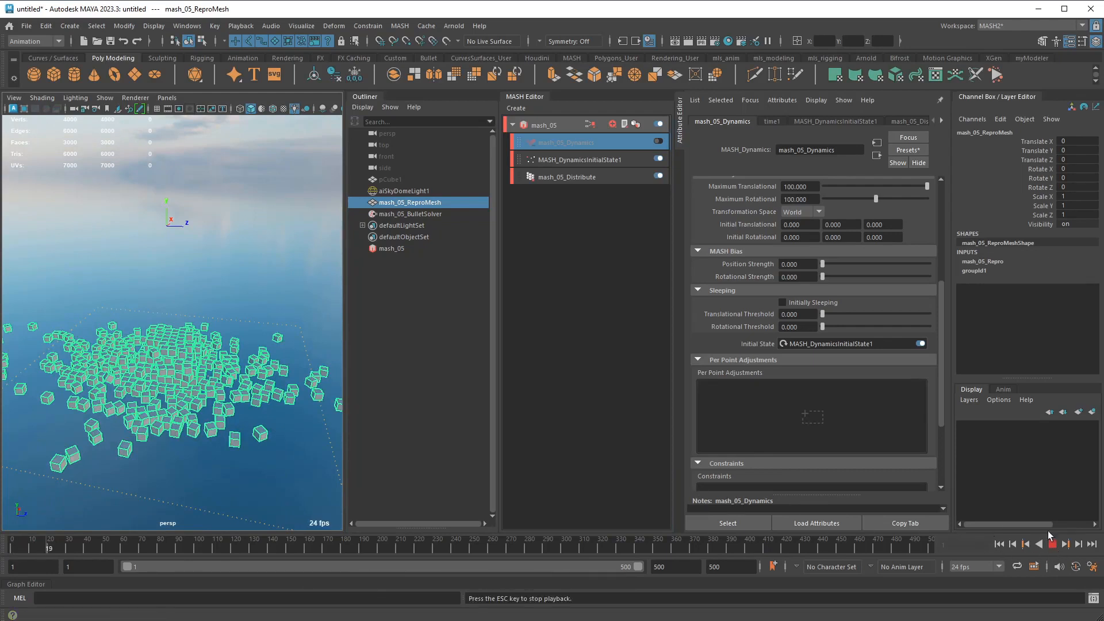
# Stop playback, return to frame 1 and create a MASH network named mash_05_inAir from pCube1
pyautogui.click(1052, 544)
pyautogui.click(999, 544)
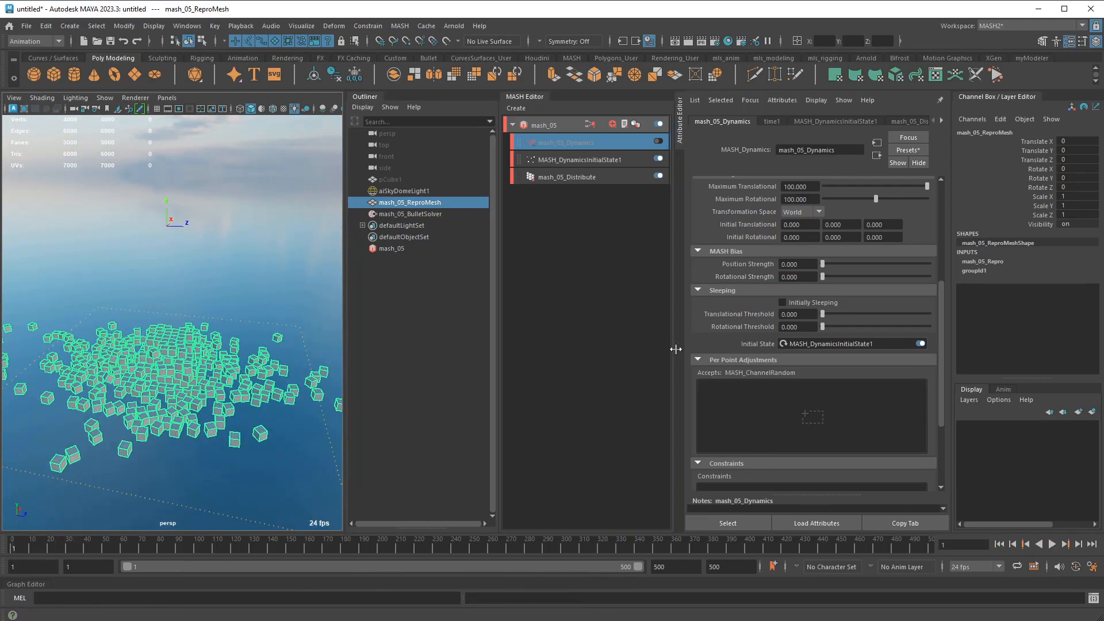
pyautogui.click(397, 179)
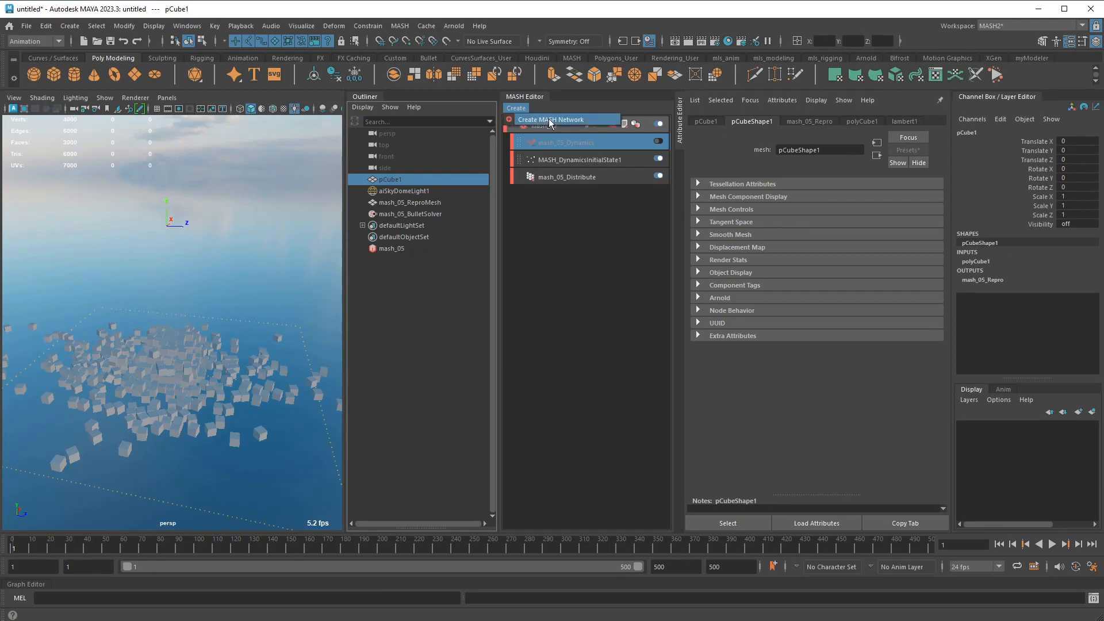
pyautogui.click(524, 118)
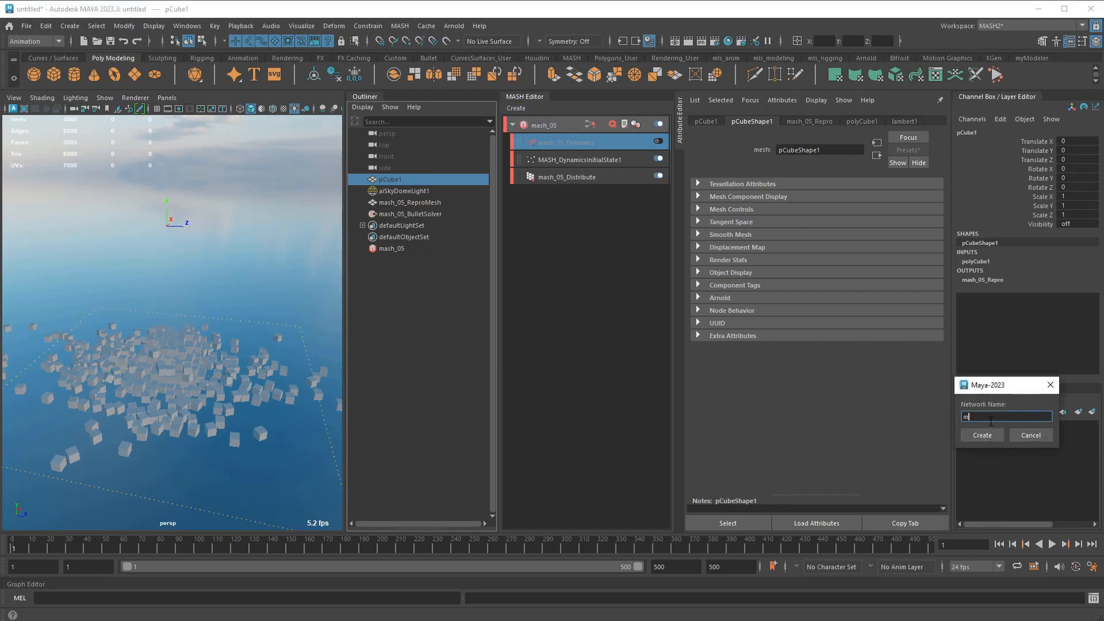
pyautogui.write('mash_05_inAir')
pyautogui.press('Return')
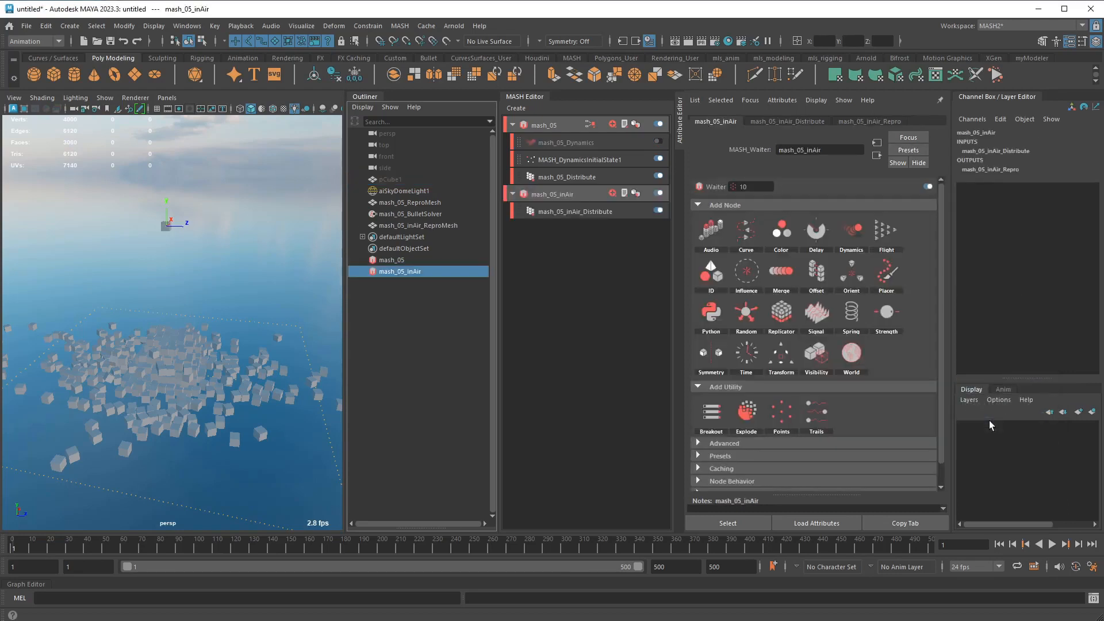
# Set the mash_05_inAir Distribute node to Grid distribution with Distance X and Distance Z at 10
pyautogui.click(564, 215)
pyautogui.click(792, 226)
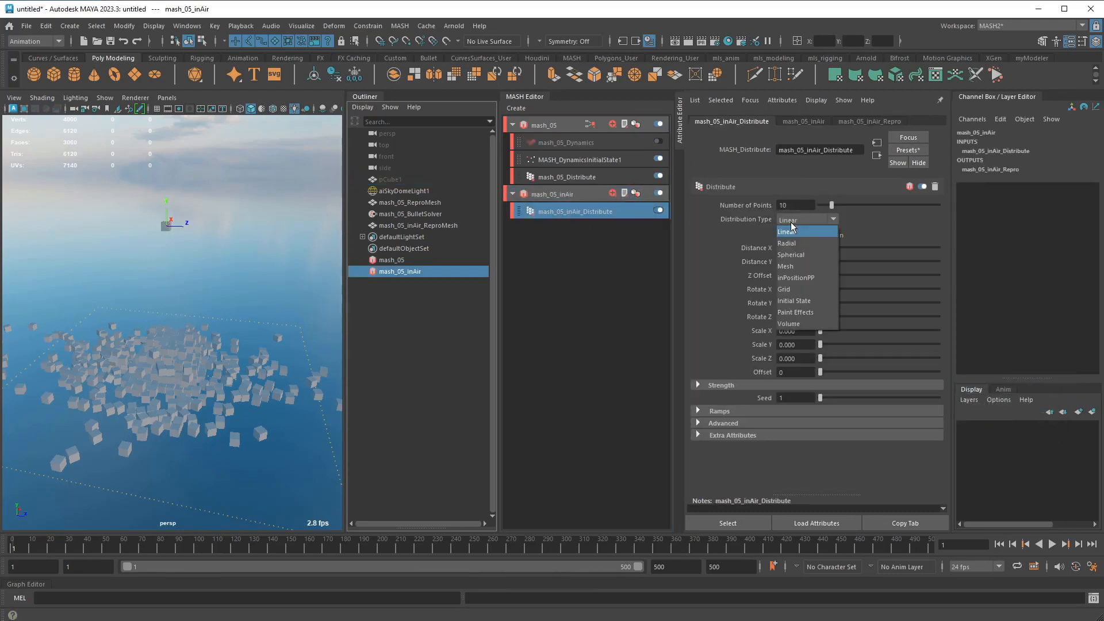
pyautogui.click(801, 263)
pyautogui.doubleClick(802, 248)
pyautogui.write('100')
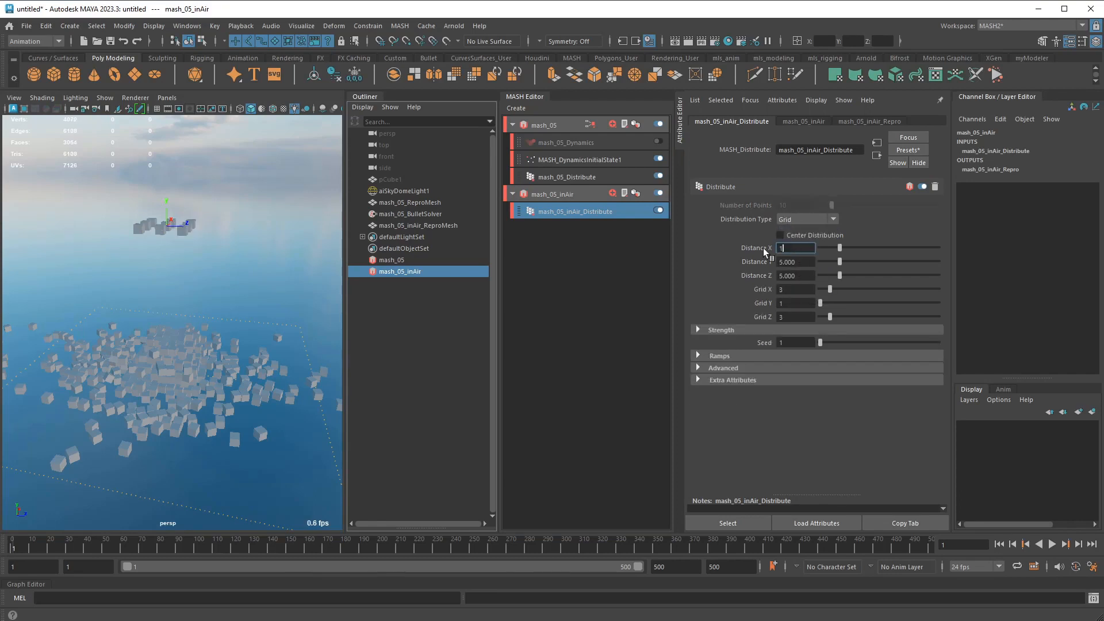
pyautogui.press('Tab')
pyautogui.doubleClick(783, 248)
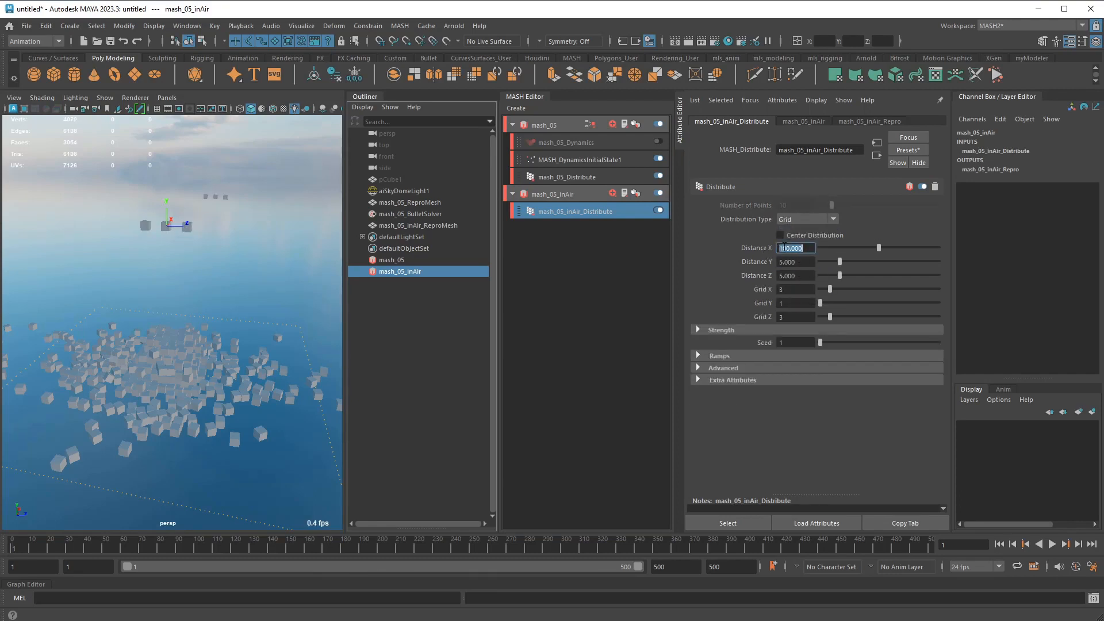
pyautogui.write('10')
pyautogui.press('Tab')
pyautogui.press('Tab')
pyautogui.write('10')
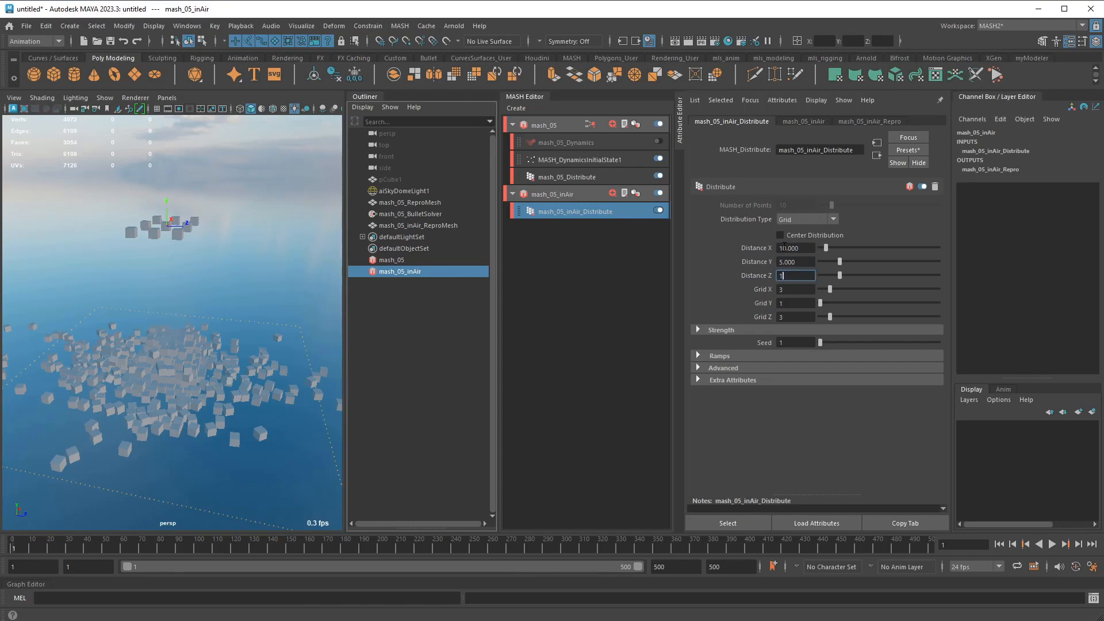
pyautogui.press('Tab')
# Set the mash_05_inAir grid counts to 10 in X, 5 in Y and 10 in Z
pyautogui.write('10')
pyautogui.press('Tab')
pyautogui.write('5')
pyautogui.press('Tab')
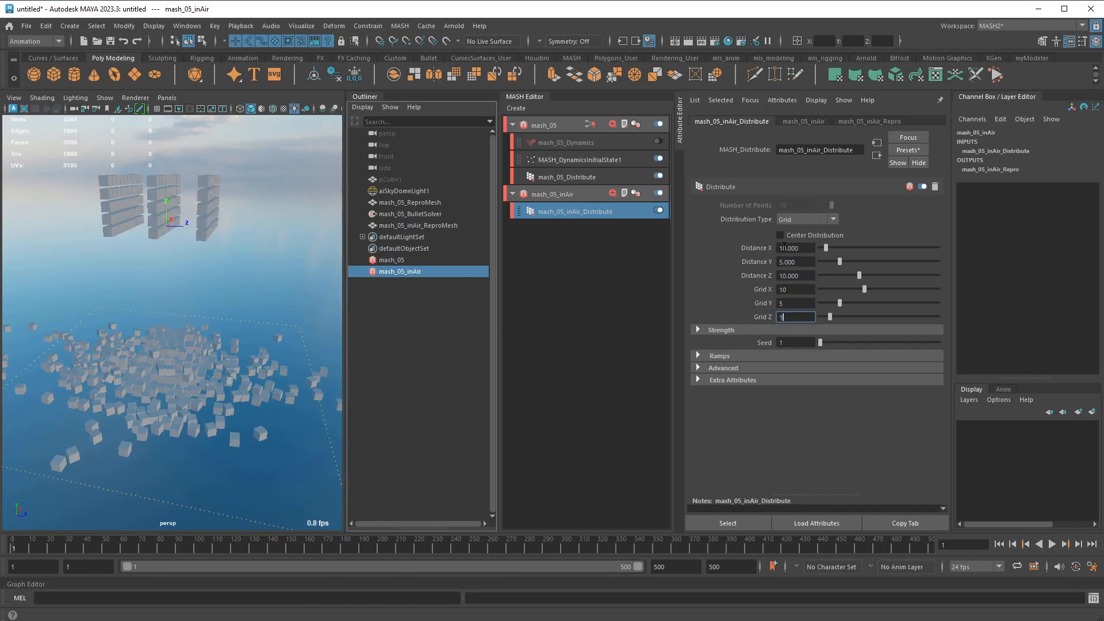
pyautogui.write('10')
pyautogui.press('Tab')
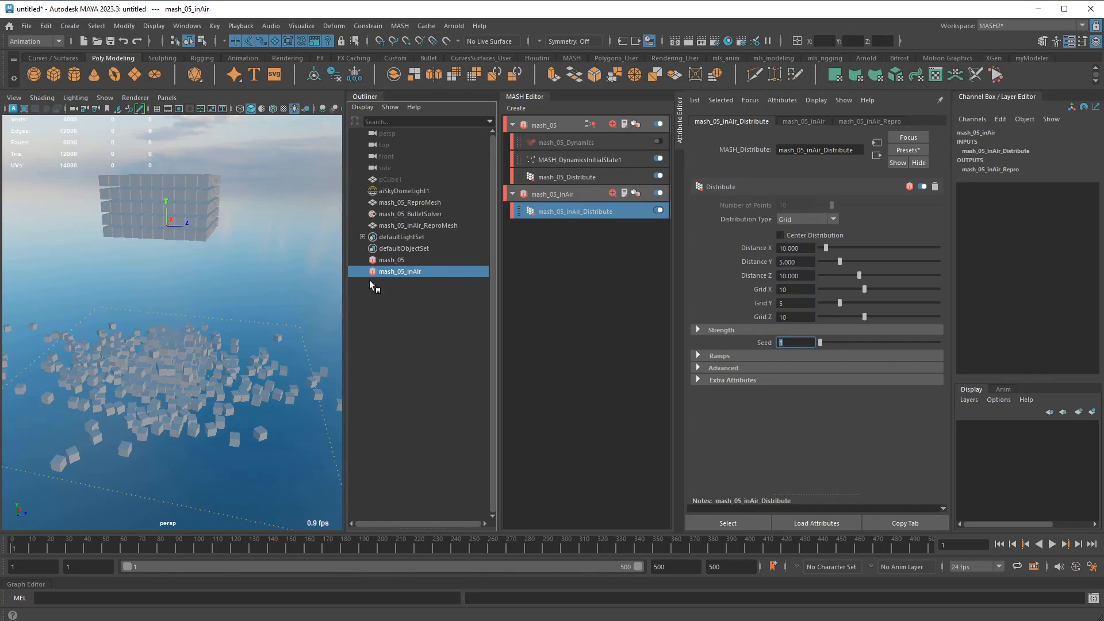
pyautogui.keyDown('alt'); pyautogui.moveTo(270, 272); pyautogui.dragTo(305, 288); pyautogui.keyUp('alt')
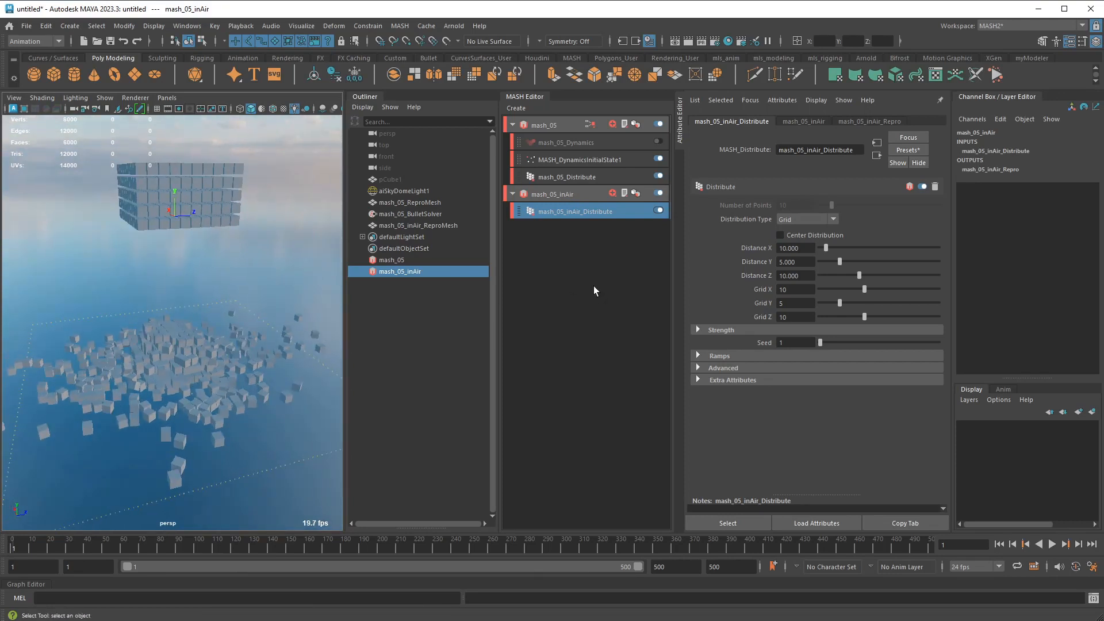
# Add a Dynamics node to mash_05_inAir with a Box collision shape, friction about 0.212 and rolling friction about 0.234
pyautogui.click(612, 193)
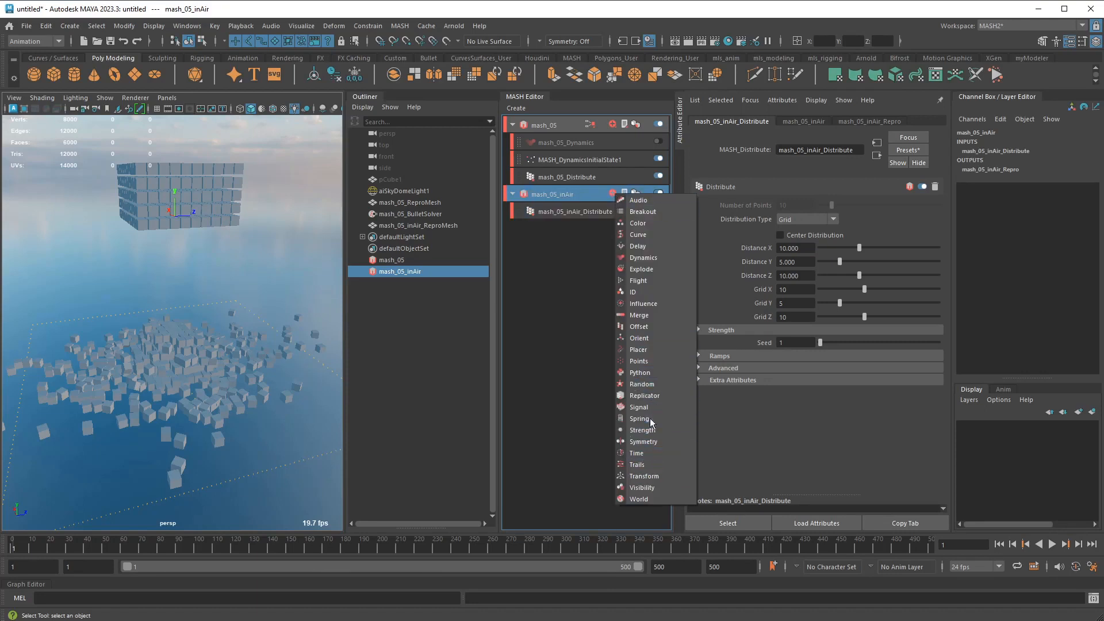
pyautogui.click(641, 257)
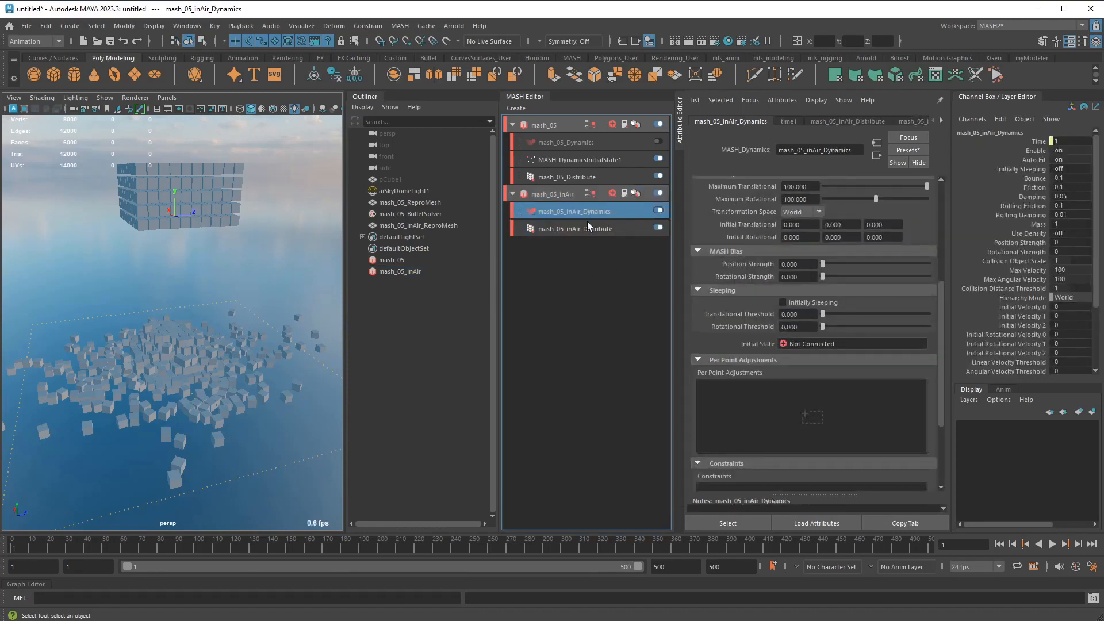
pyautogui.scroll(5, 744, 317)
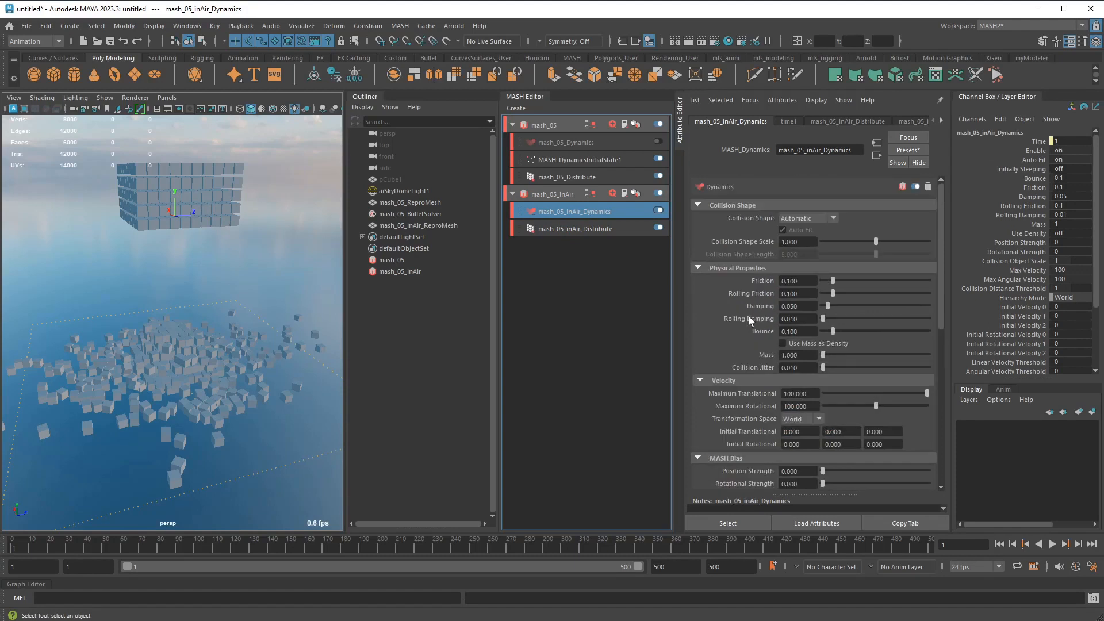
pyautogui.click(800, 217)
pyautogui.click(802, 242)
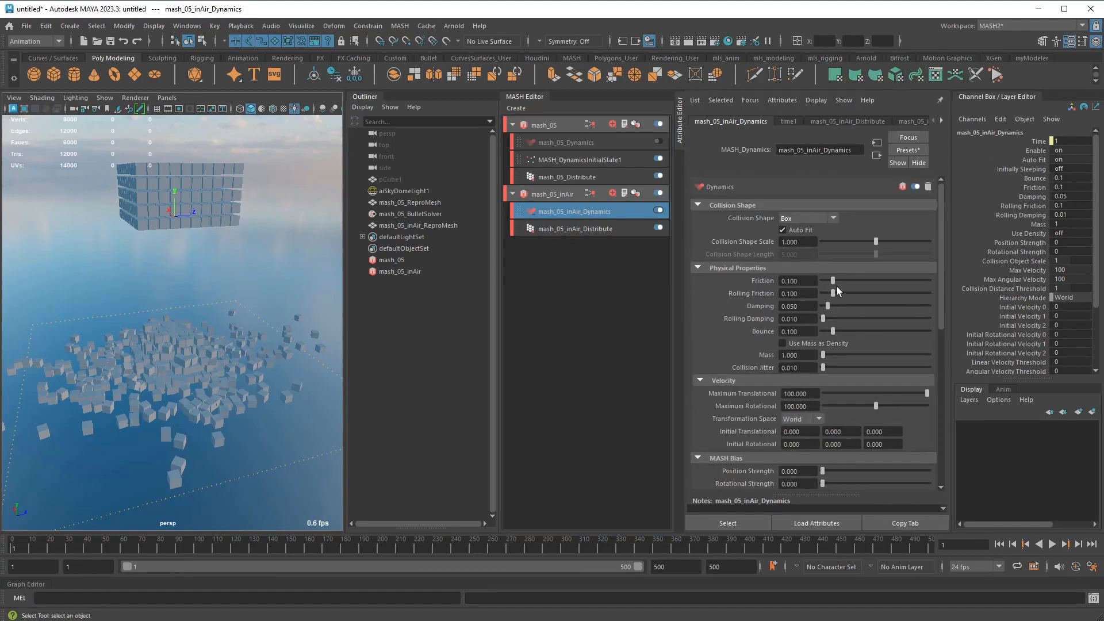
pyautogui.moveTo(833, 281); pyautogui.dragTo(845, 282)
pyautogui.moveTo(833, 292); pyautogui.dragTo(847, 291)
# Add mash_05_ReproMesh as a collider object in the mash_05_BulletSolverShape settings
pyautogui.click(589, 193)
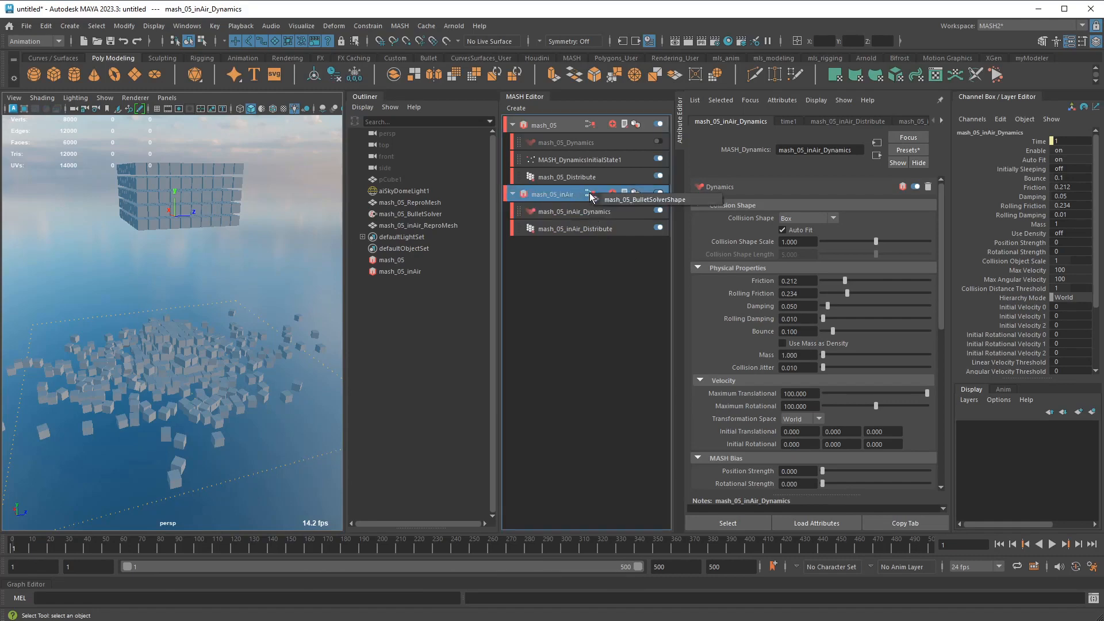
pyautogui.click(647, 197)
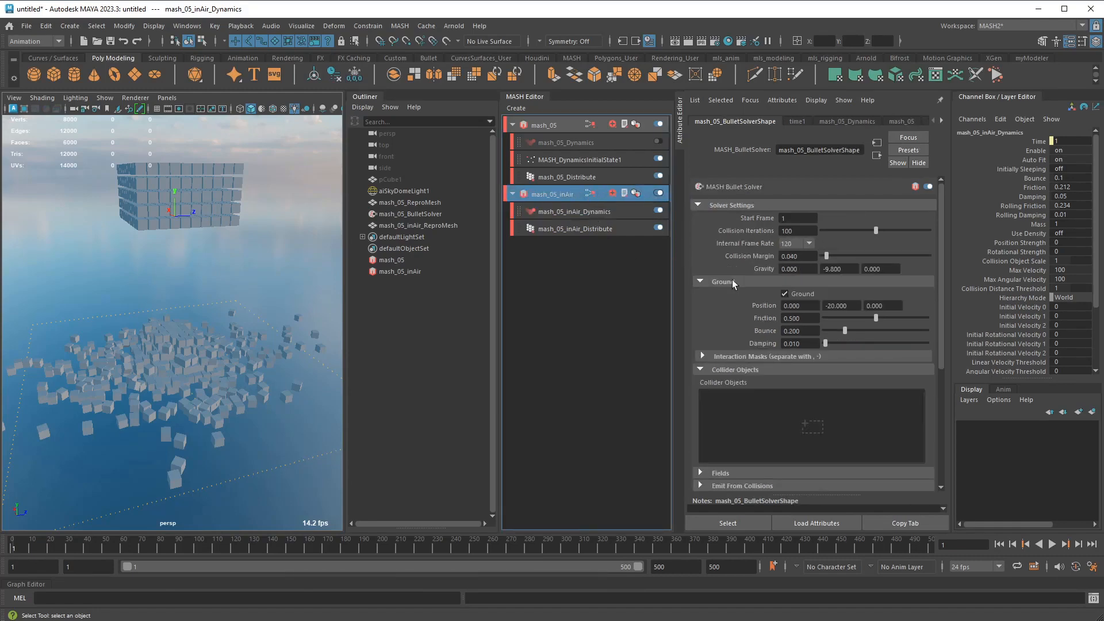
pyautogui.scroll(-2, 732, 287)
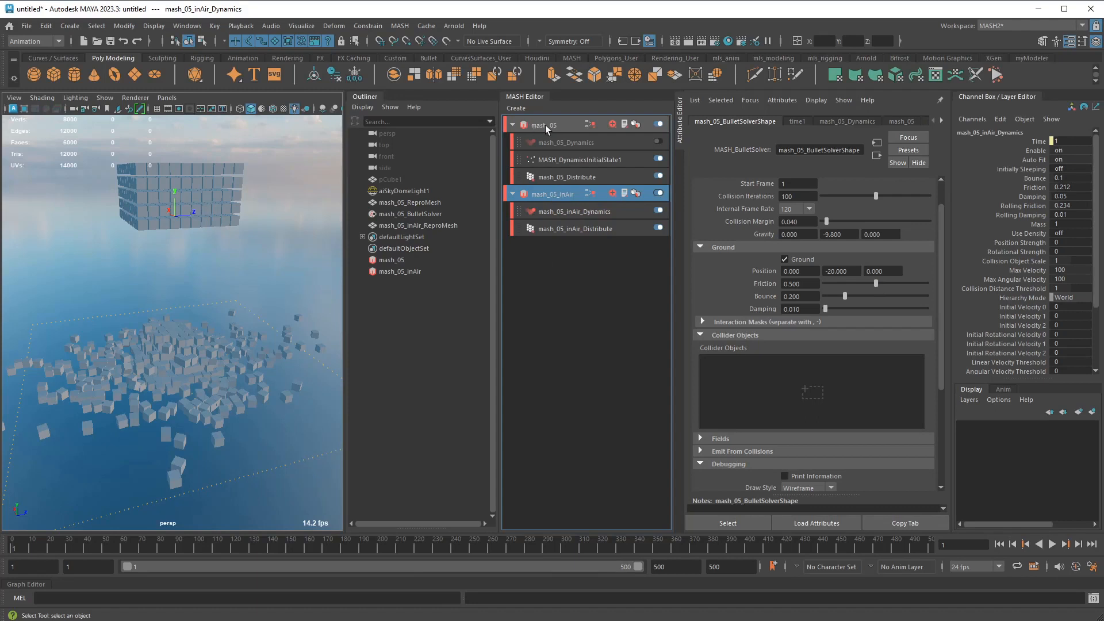
pyautogui.moveTo(398, 201); pyautogui.dragTo(443, 203, button='middle')
pyautogui.moveTo(728, 359); pyautogui.dragTo(753, 371, button='middle')
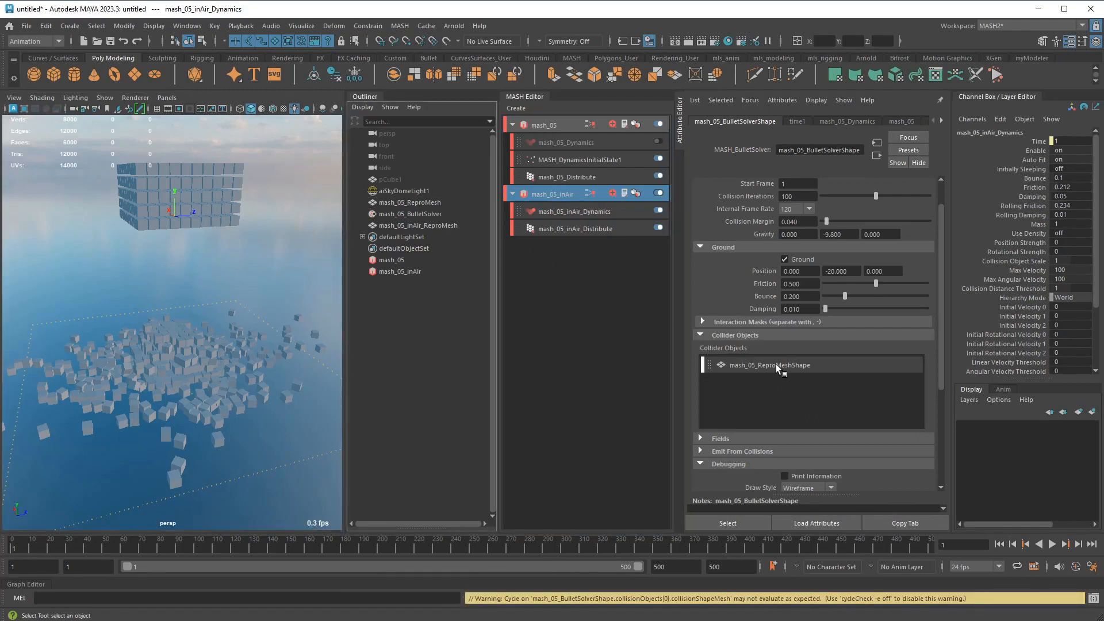
# Set the MASH collision shape of the mash_05_ReproMeshShape collider to Hull
pyautogui.click(775, 364)
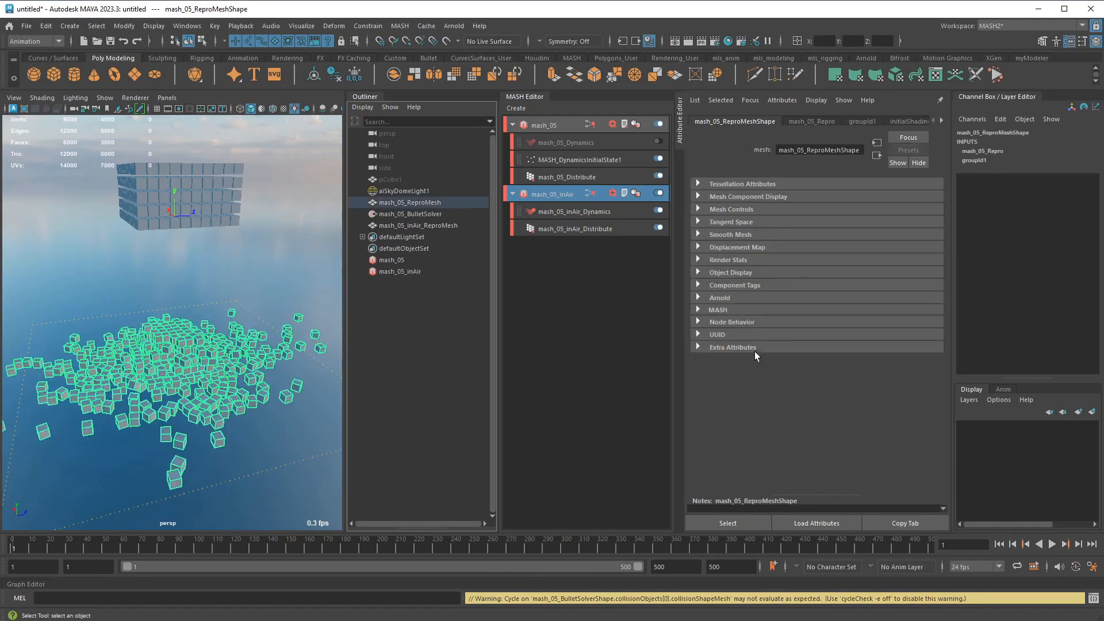
pyautogui.click(726, 310)
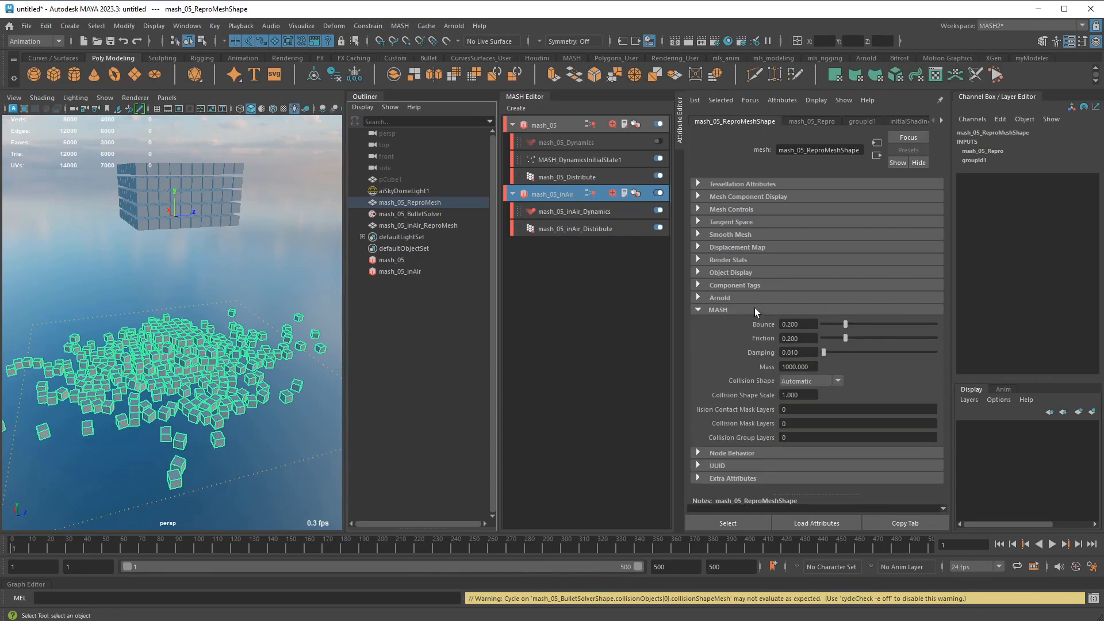
pyautogui.click(805, 382)
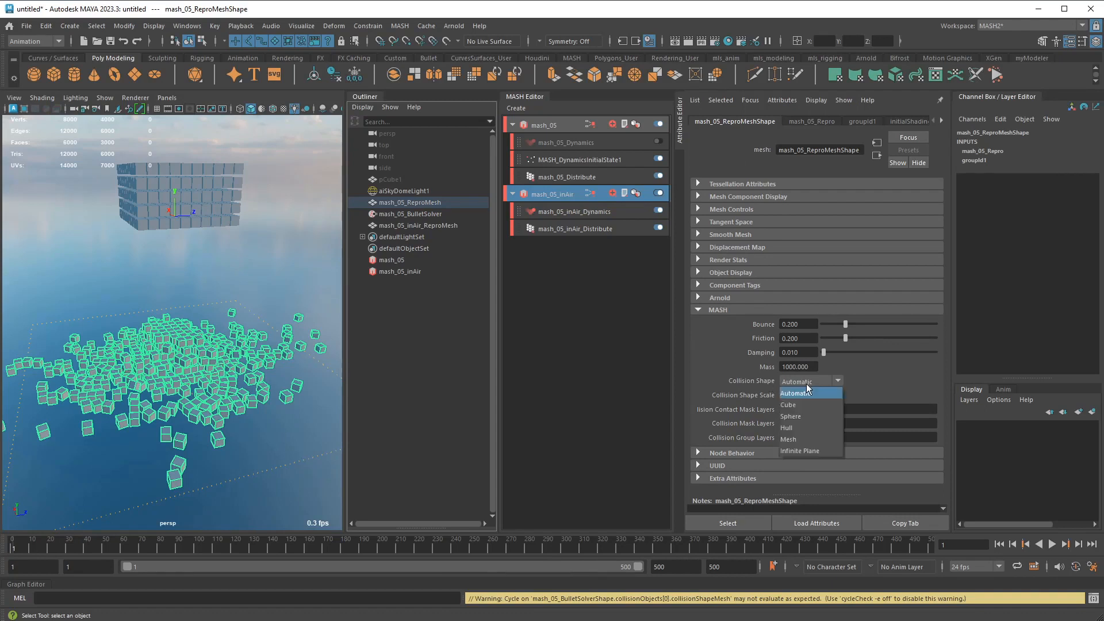
pyautogui.click(799, 427)
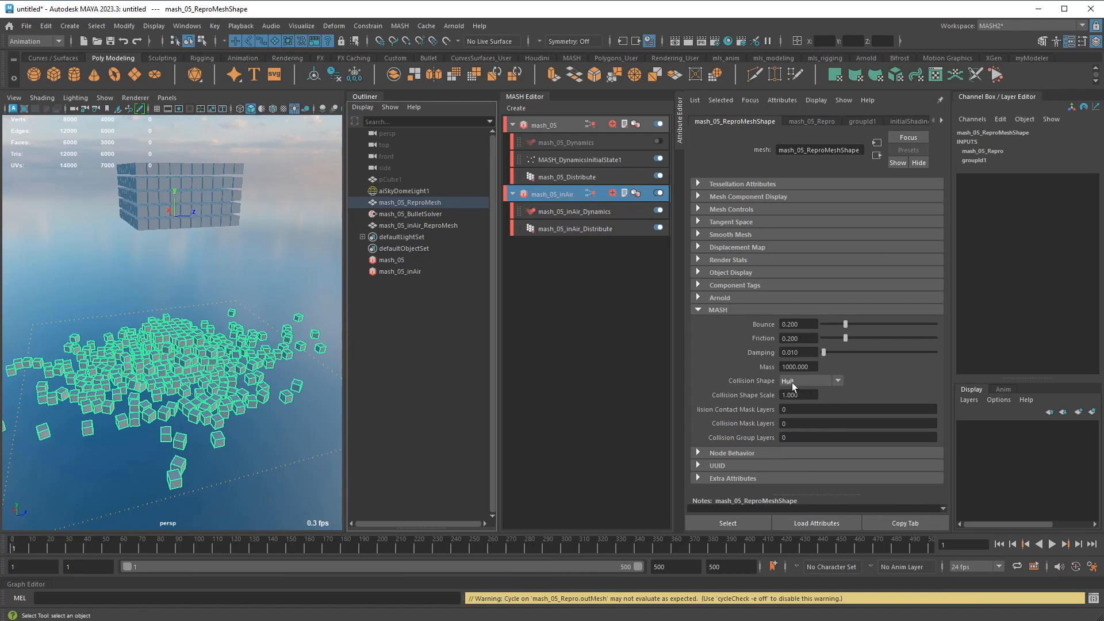
pyautogui.click(792, 382)
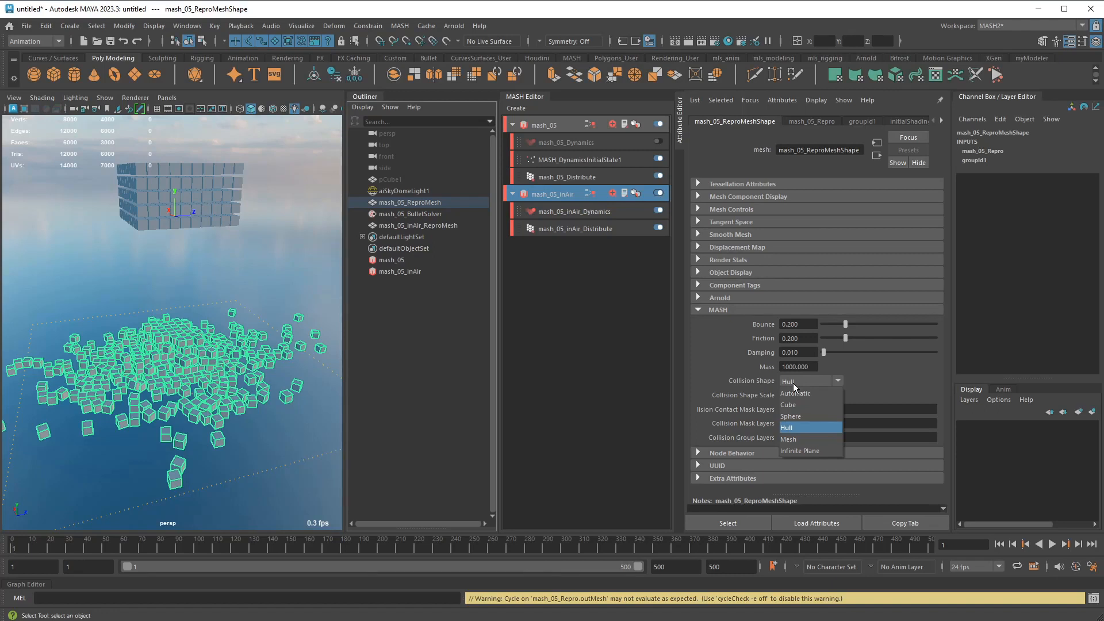
pyautogui.click(795, 428)
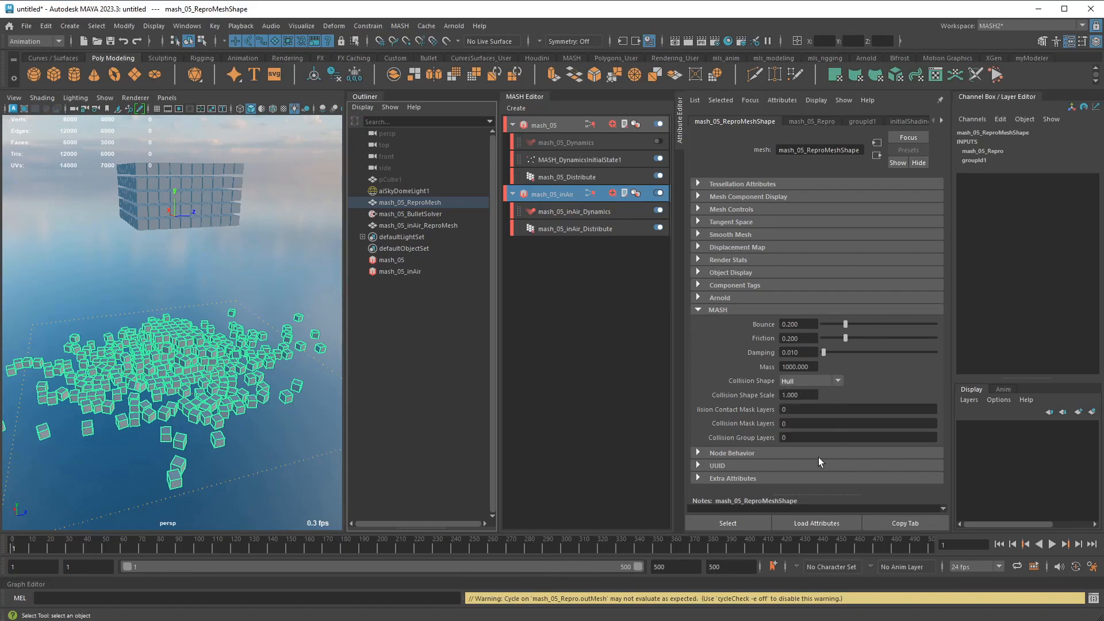
# Play the simulation with the Hull collider, examine up close how the falling boxes meet the pile, and stop at frame 194
pyautogui.click(1052, 544)
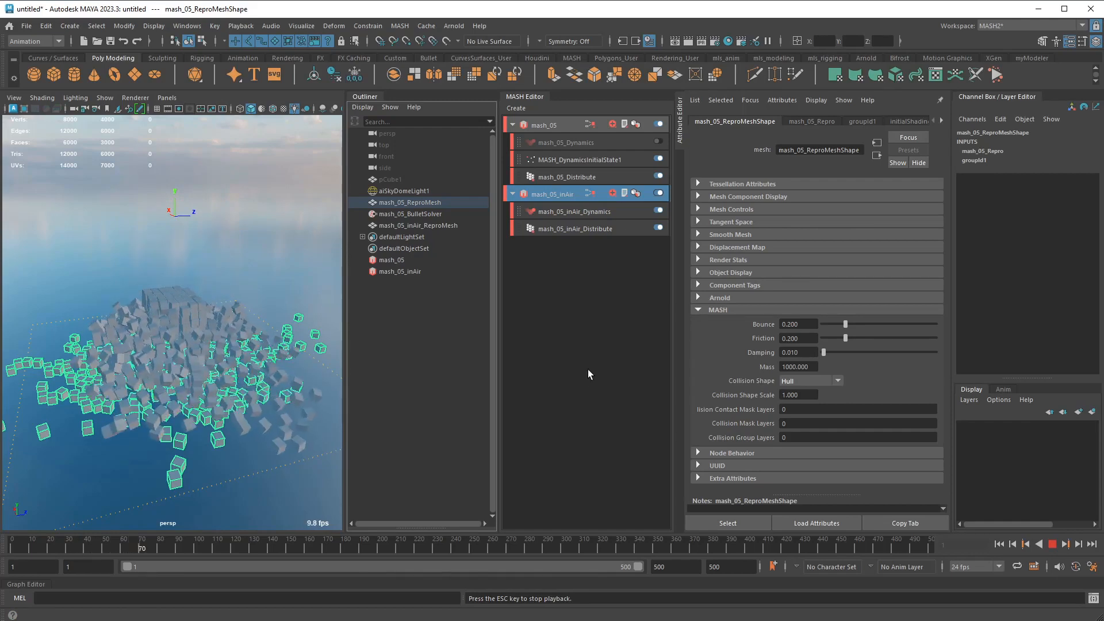
pyautogui.keyDown('alt'); pyautogui.moveTo(172, 276); pyautogui.dragTo(189, 322); pyautogui.keyUp('alt')
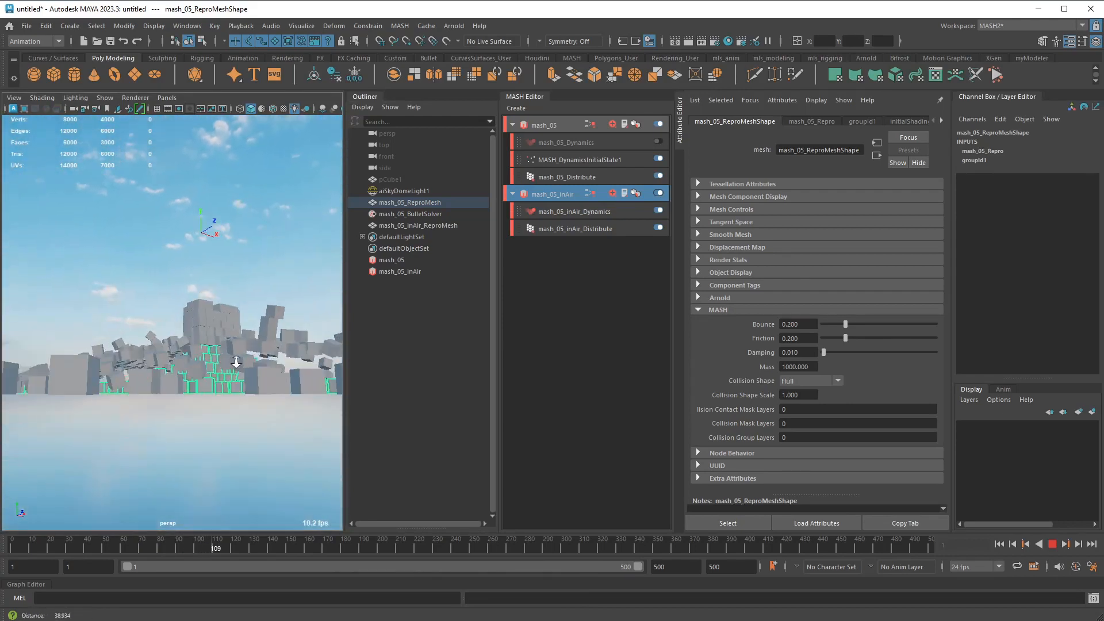
pyautogui.keyDown('alt'); pyautogui.moveTo(195, 328); pyautogui.dragTo(312, 378, button='right'); pyautogui.keyUp('alt')
pyautogui.keyDown('alt'); pyautogui.moveTo(312, 378); pyautogui.dragTo(226, 337, button='middle'); pyautogui.keyUp('alt')
pyautogui.keyDown('alt'); pyautogui.moveTo(226, 337); pyautogui.dragTo(293, 330, button='right'); pyautogui.keyUp('alt')
pyautogui.keyDown('alt'); pyautogui.moveTo(248, 339); pyautogui.dragTo(287, 345, button='middle'); pyautogui.keyUp('alt')
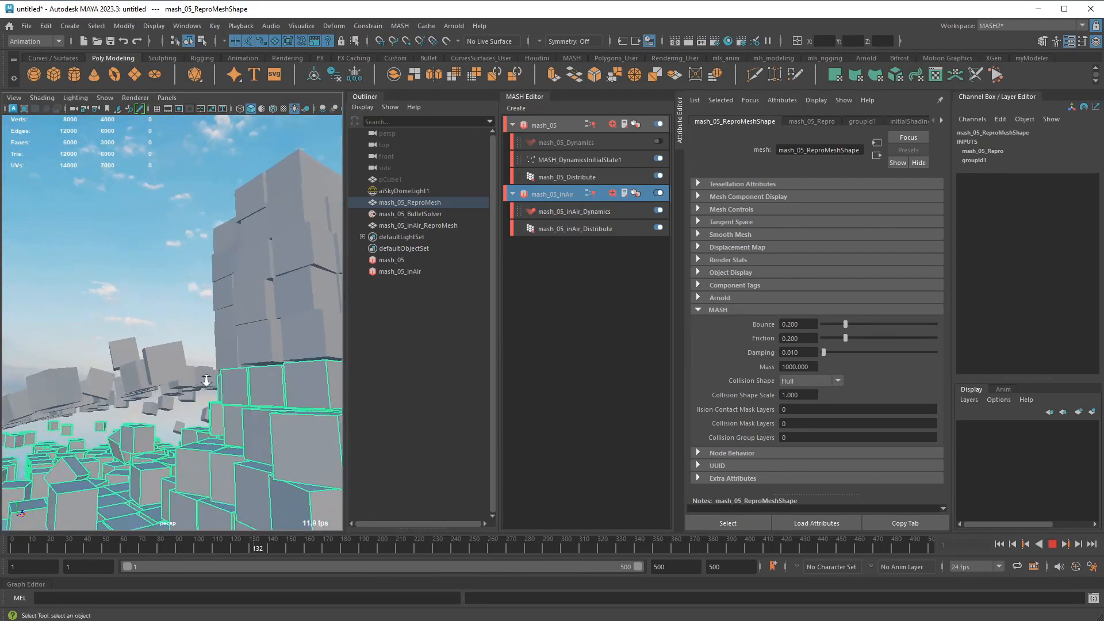
pyautogui.keyDown('alt'); pyautogui.moveTo(230, 345); pyautogui.dragTo(293, 357, button='right'); pyautogui.keyUp('alt')
pyautogui.keyDown('alt'); pyautogui.moveTo(251, 358); pyautogui.dragTo(285, 326, button='middle'); pyautogui.keyUp('alt')
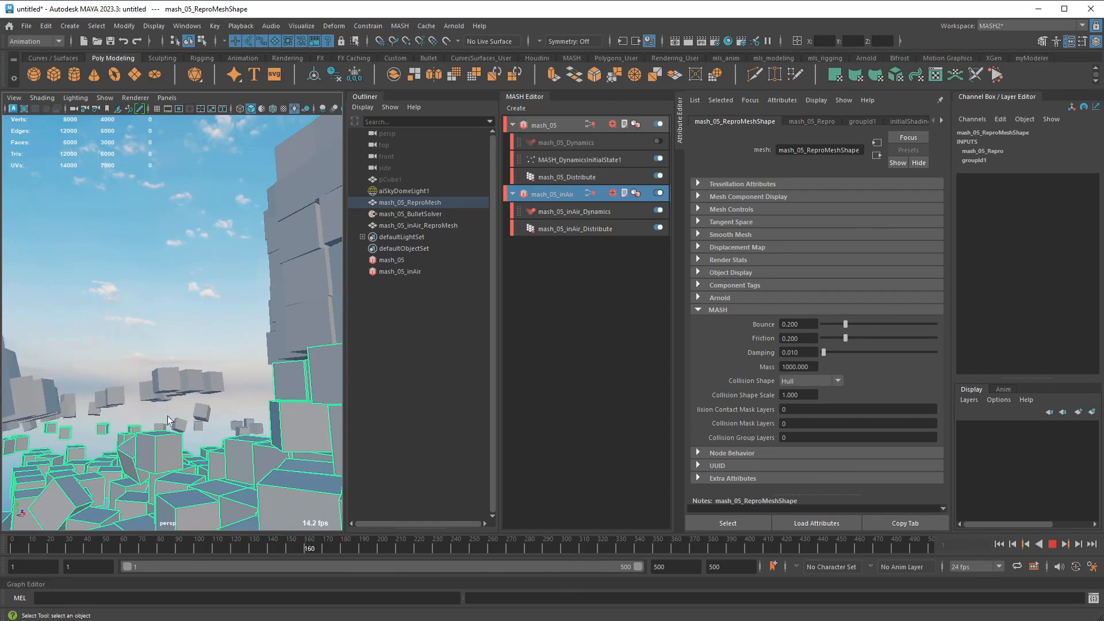
pyautogui.click(1052, 544)
# Change the mash_05_ReproMeshShape collision shape to Mesh and return to frame 1
pyautogui.click(808, 382)
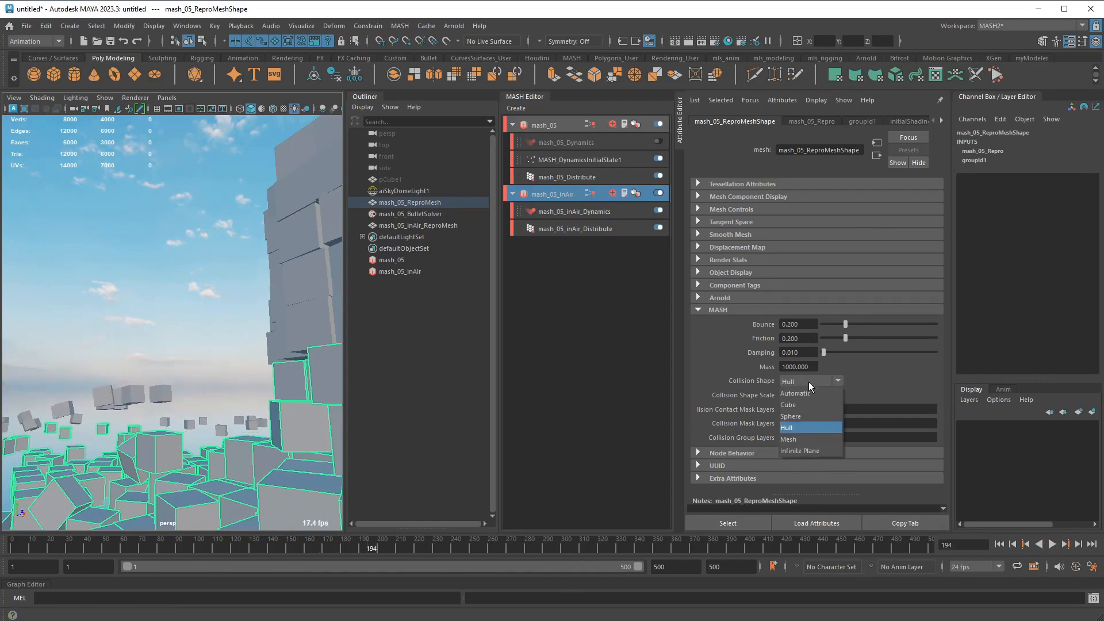
pyautogui.click(796, 439)
pyautogui.click(1000, 544)
# Play the simulation with the Mesh collider, examine the boxes landing on the pile from several angles, and stop at frame 350
pyautogui.click(1052, 545)
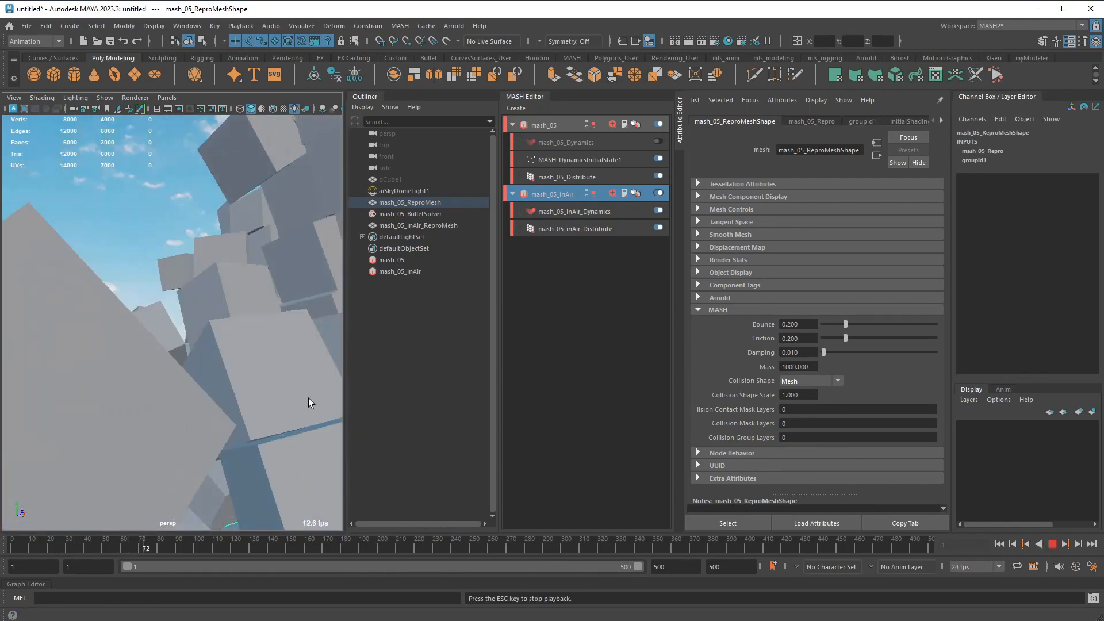
pyautogui.moveTo(187, 404)
pyautogui.keyDown('alt'); pyautogui.mouseDown()
pyautogui.moveTo(285, 412)
pyautogui.moveTo(235, 413)
pyautogui.moveTo(282, 412)
pyautogui.moveTo(202, 382)
pyautogui.mouseUp(); pyautogui.keyUp('alt')
pyautogui.scroll(-3, 202, 382)
pyautogui.keyDown('alt'); pyautogui.moveTo(202, 382); pyautogui.dragTo(258, 386, button='middle'); pyautogui.keyUp('alt')
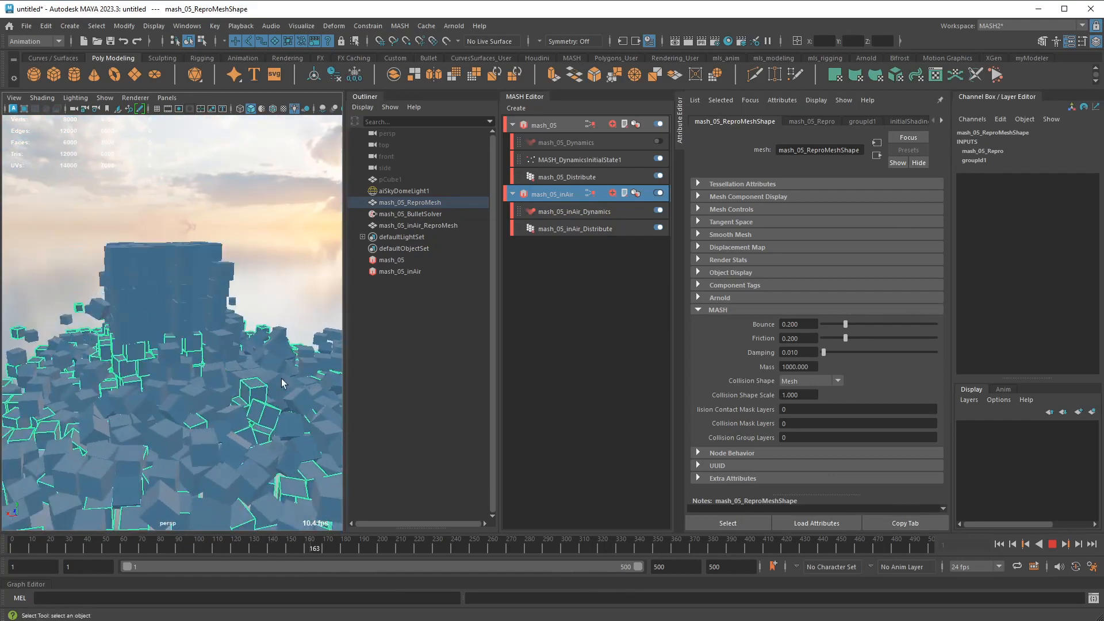
pyautogui.keyDown('alt'); pyautogui.moveTo(258, 387); pyautogui.dragTo(32, 382); pyautogui.keyUp('alt')
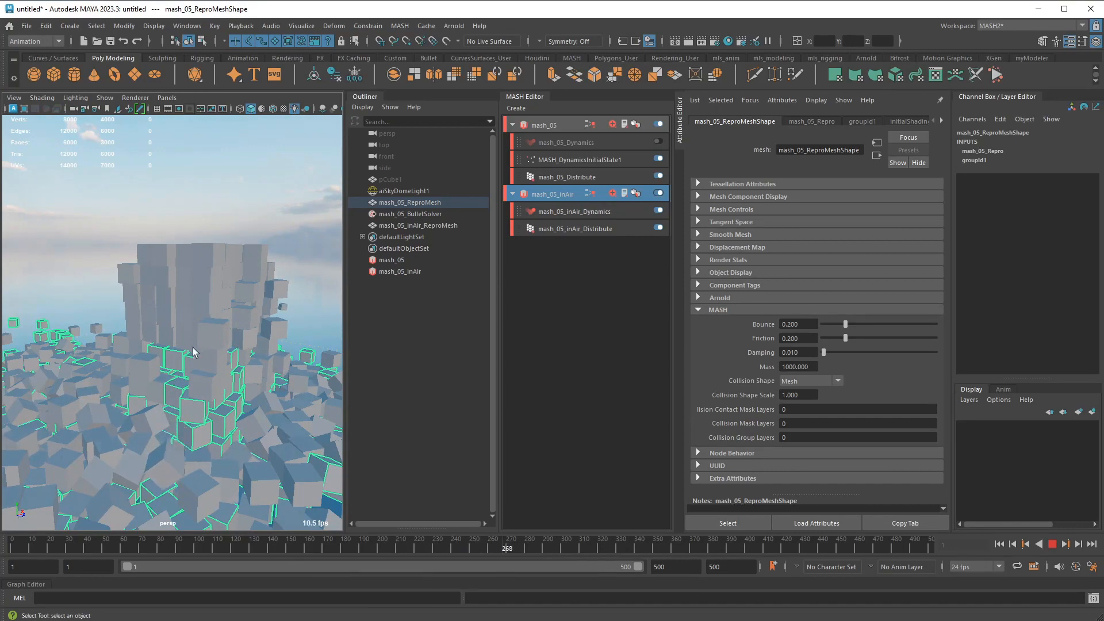
pyautogui.keyDown('alt'); pyautogui.moveTo(195, 352); pyautogui.dragTo(14, 351, button='right'); pyautogui.keyUp('alt')
pyautogui.keyDown('alt'); pyautogui.moveTo(155, 371); pyautogui.dragTo(197, 378); pyautogui.keyUp('alt')
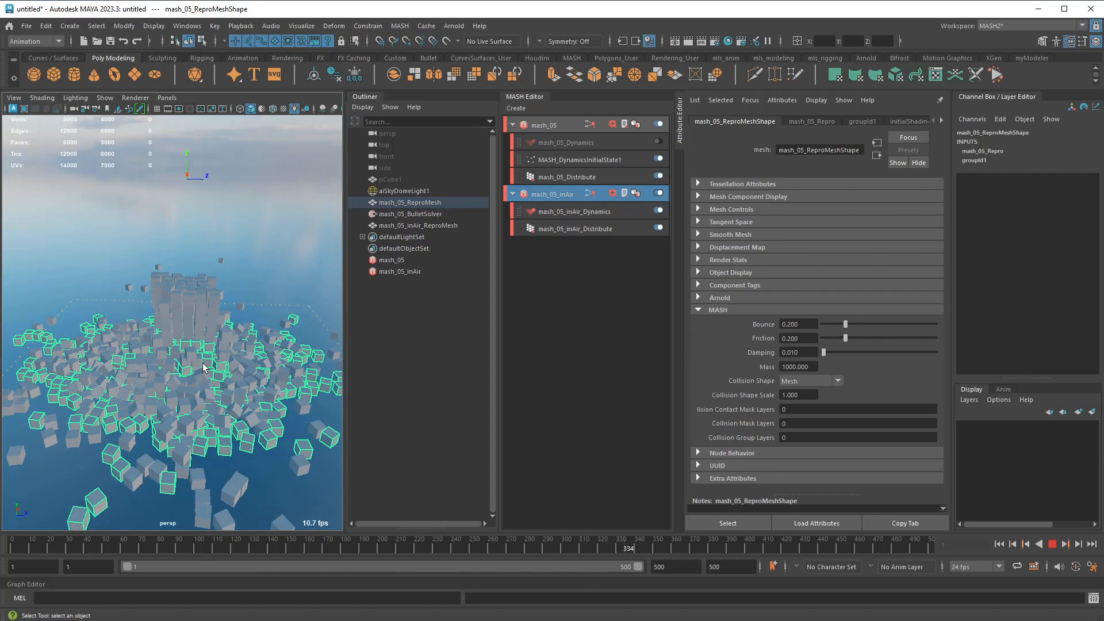
pyautogui.click(1052, 544)
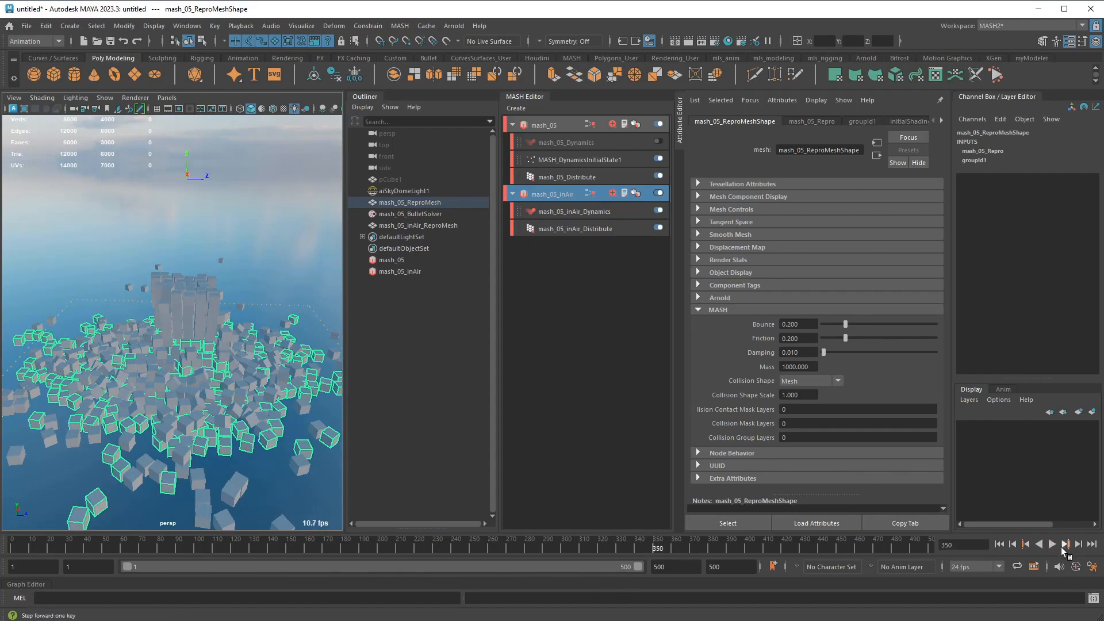
# Delete the mash_05_inAir MASH network, leaving the mash_05 network selected
pyautogui.rightClick(558, 200)
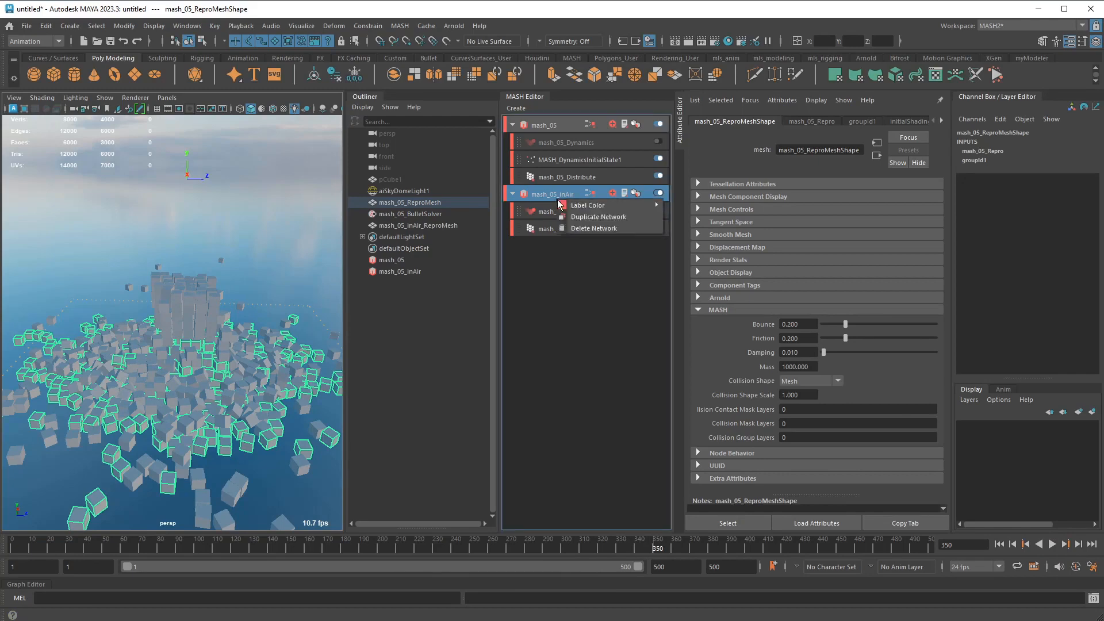
pyautogui.click(599, 229)
pyautogui.click(964, 422)
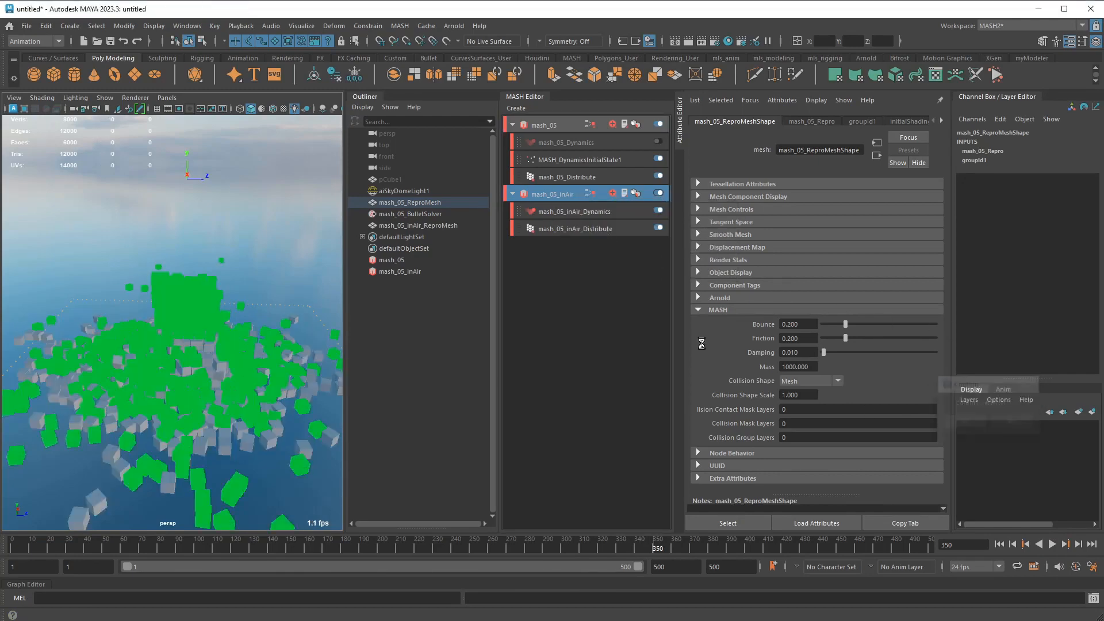
pyautogui.rightClick(561, 127)
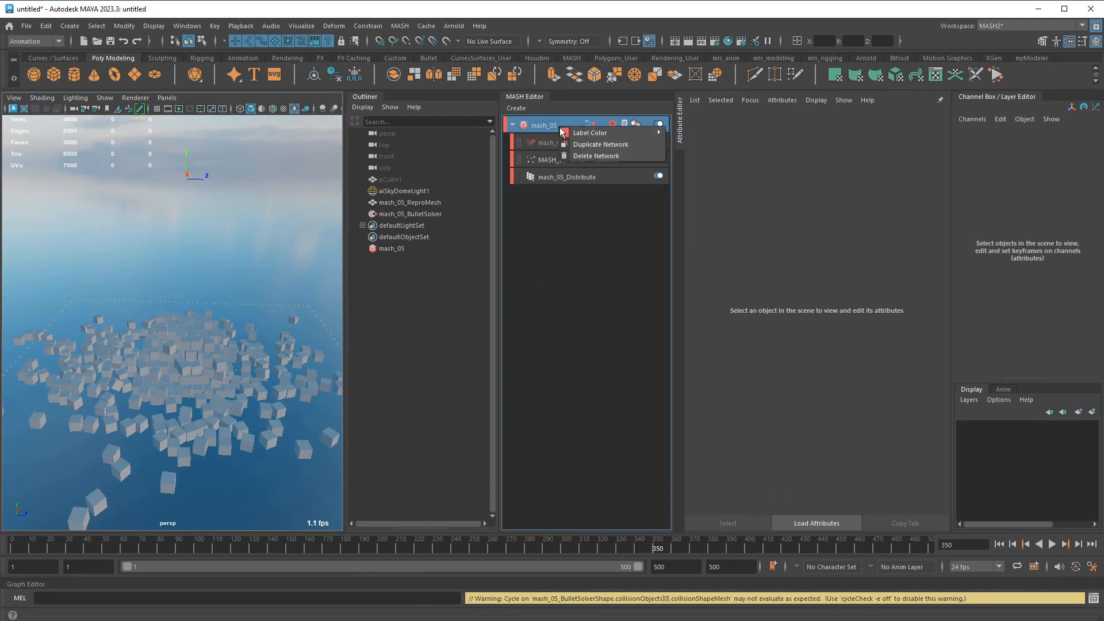
pyautogui.click(559, 127)
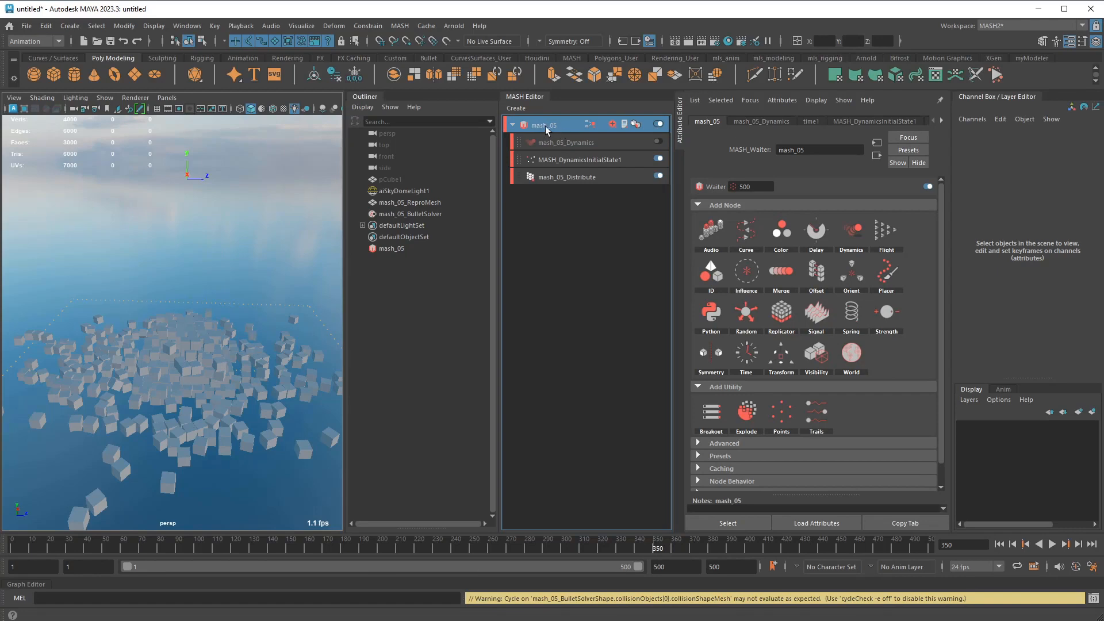
# Duplicate the mash_05_ReproMesh pile and move the copy about 38.6 units along X, beside the original
pyautogui.click(407, 178)
pyautogui.click(412, 205)
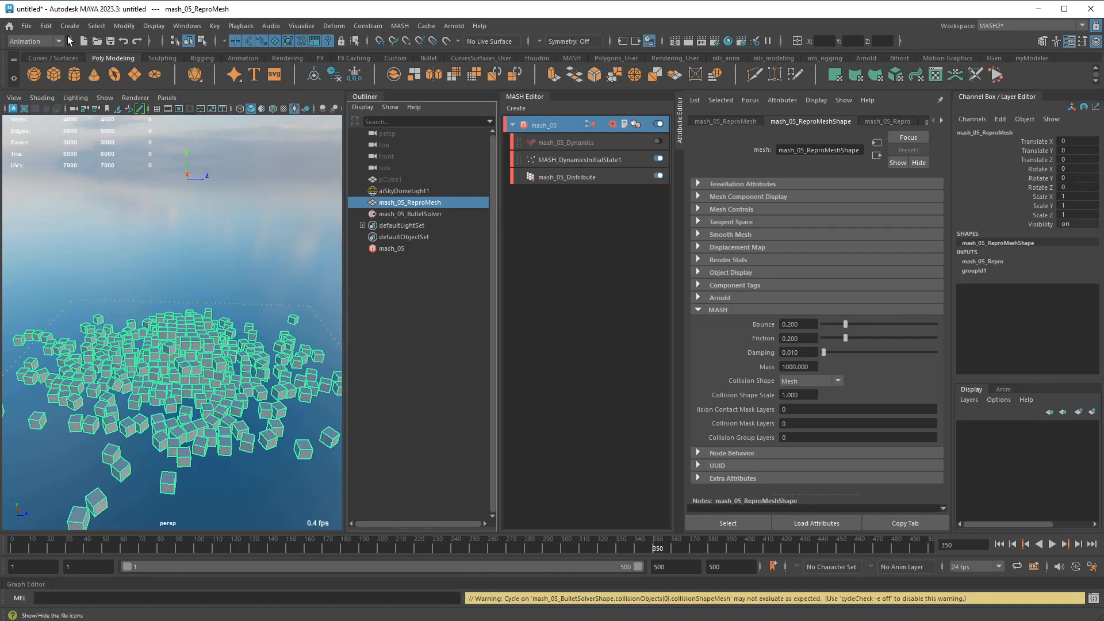
pyautogui.click(46, 26)
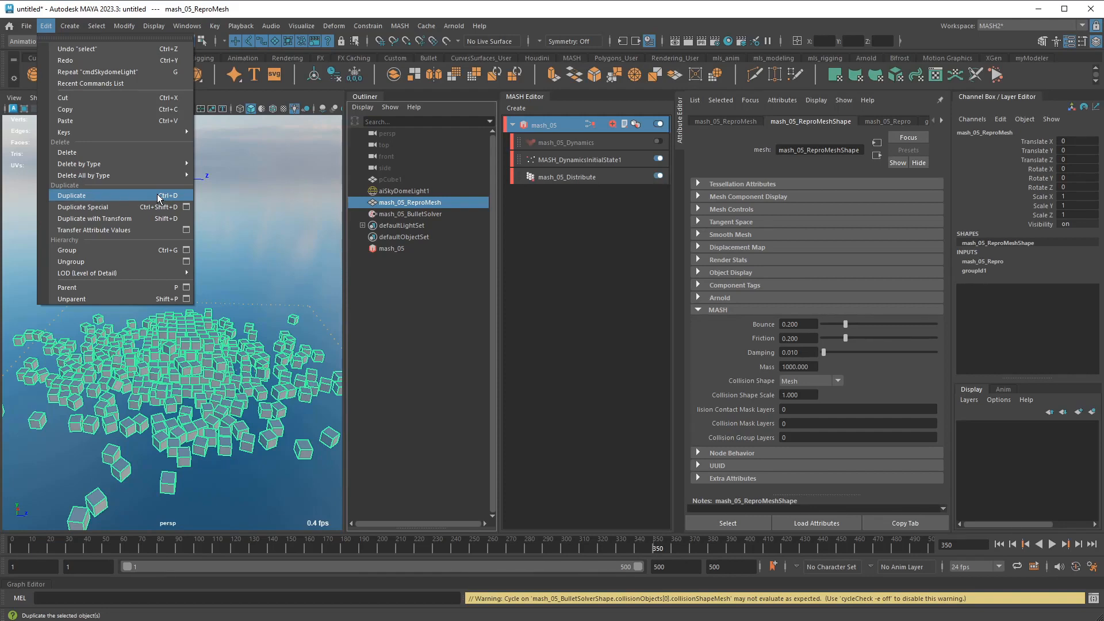
pyautogui.click(71, 196)
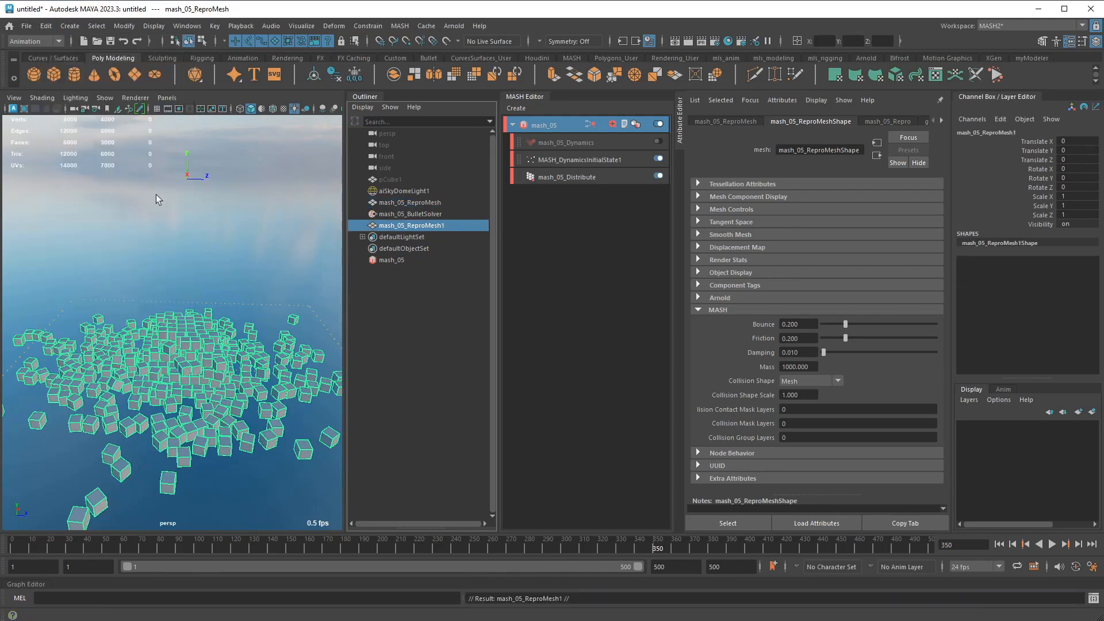
pyautogui.press('w')
pyautogui.keyDown('alt'); pyautogui.moveTo(176, 368); pyautogui.dragTo(209, 357); pyautogui.keyUp('alt')
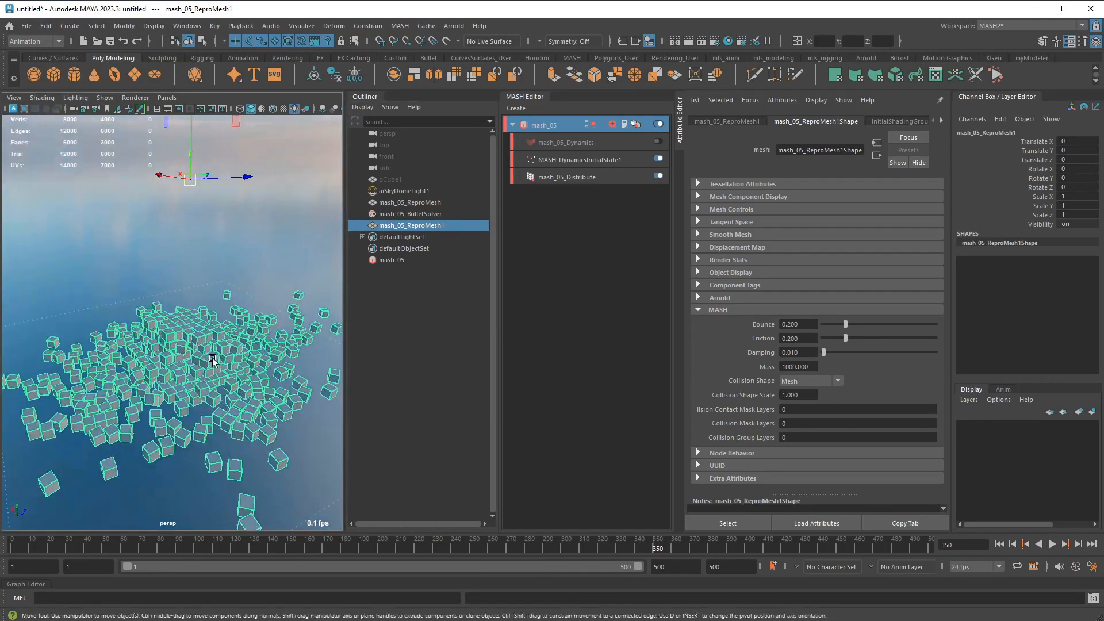
pyautogui.keyDown('alt'); pyautogui.moveTo(232, 214); pyautogui.dragTo(209, 244); pyautogui.keyUp('alt')
pyautogui.keyDown('alt'); pyautogui.moveTo(209, 245); pyautogui.dragTo(137, 233, button='right'); pyautogui.keyUp('alt')
pyautogui.moveTo(123, 253); pyautogui.dragTo(20, 226)
pyautogui.keyDown('alt'); pyautogui.moveTo(141, 306); pyautogui.dragTo(208, 300, button='middle'); pyautogui.keyUp('alt')
pyautogui.scroll(3, 211, 296)
pyautogui.scroll(2, 249, 300)
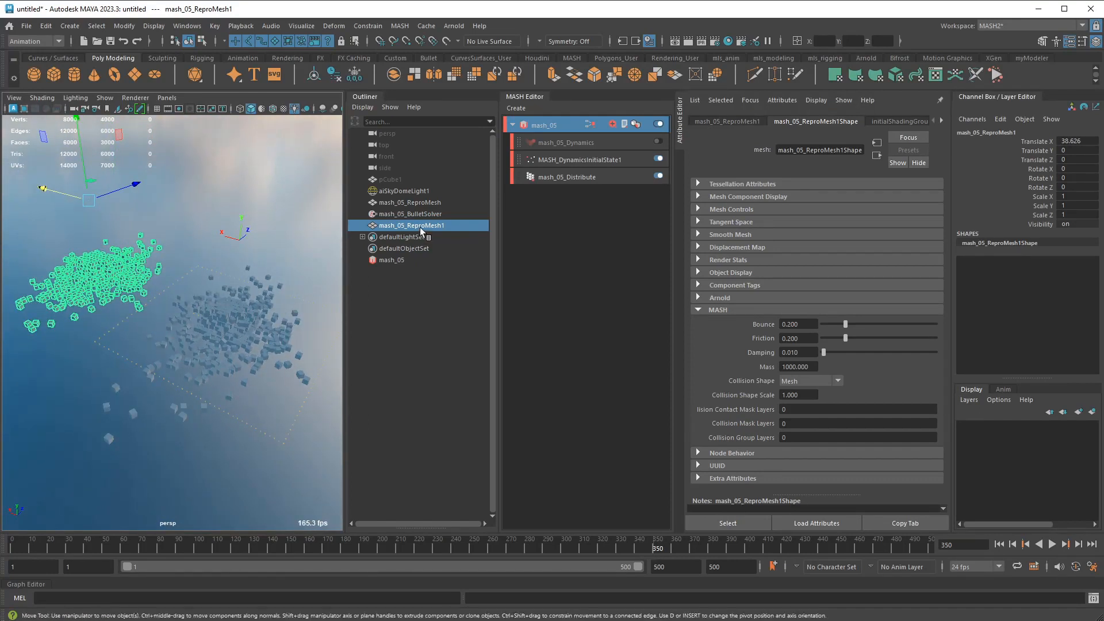
# Enable the mash_05_Dynamics node, play the simulation briefly and return to frame 1
pyautogui.click(659, 142)
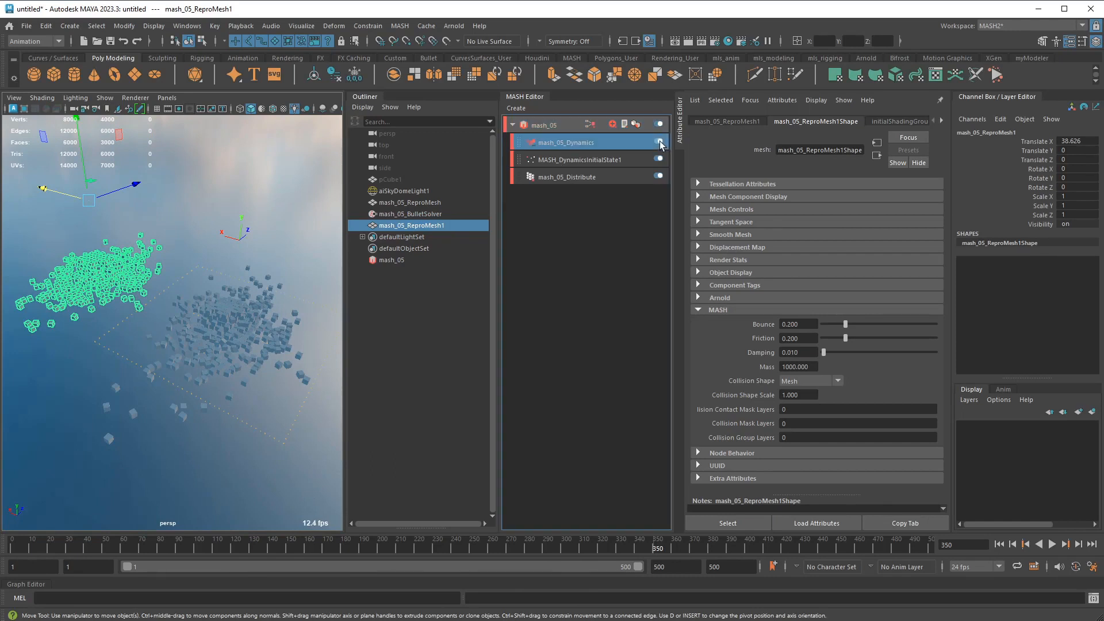
pyautogui.click(999, 544)
pyautogui.click(1051, 544)
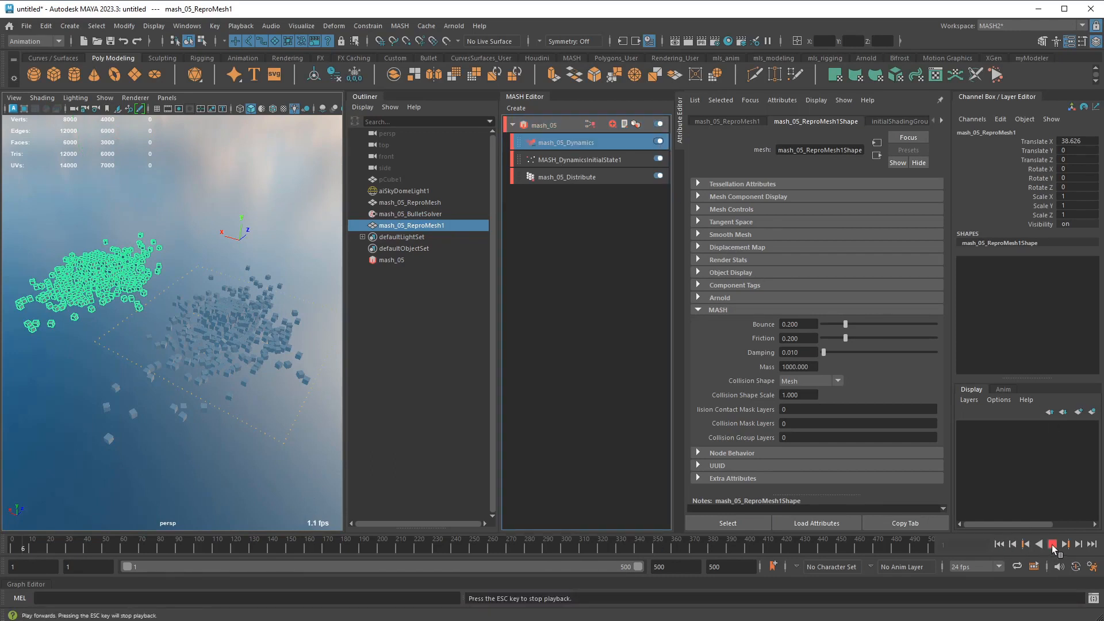
pyautogui.press('Escape')
pyautogui.click(999, 544)
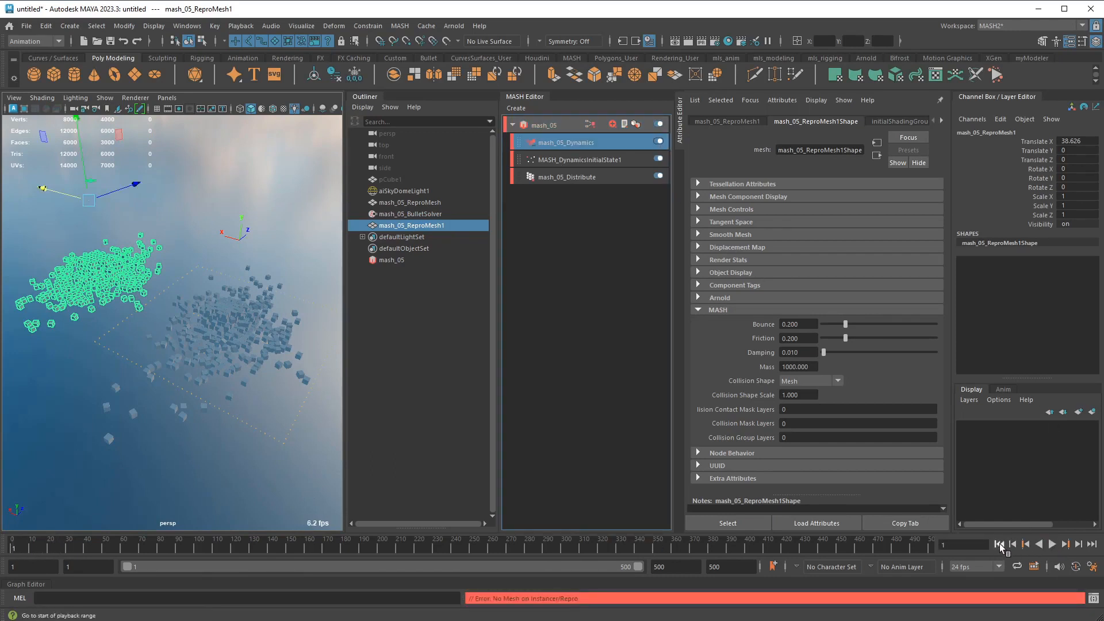
# Disable the MASH_DynamicsInitialState1 node of mash_05, replay the simulation from the start and stop at frame 32
pyautogui.keyDown('alt'); pyautogui.moveTo(281, 354); pyautogui.dragTo(242, 345); pyautogui.keyUp('alt')
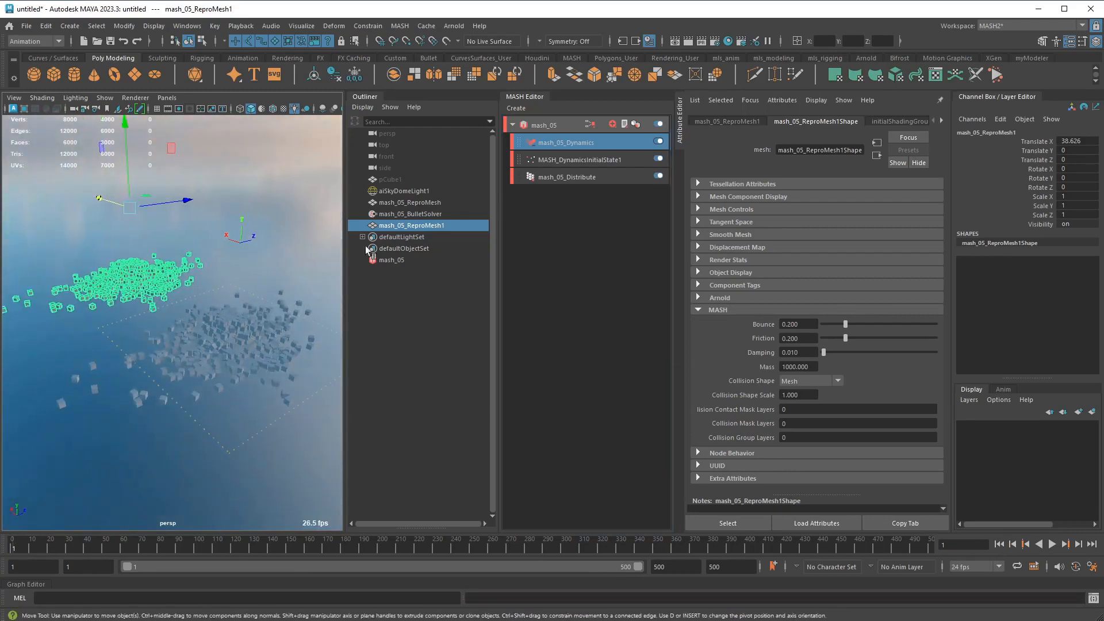
pyautogui.click(422, 202)
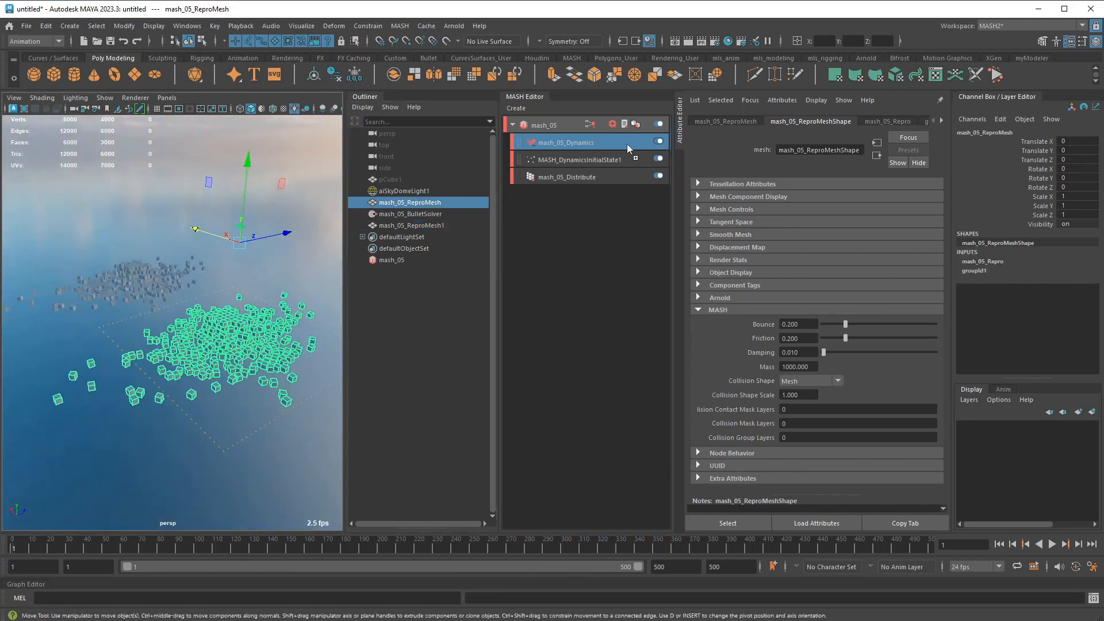
pyautogui.click(658, 159)
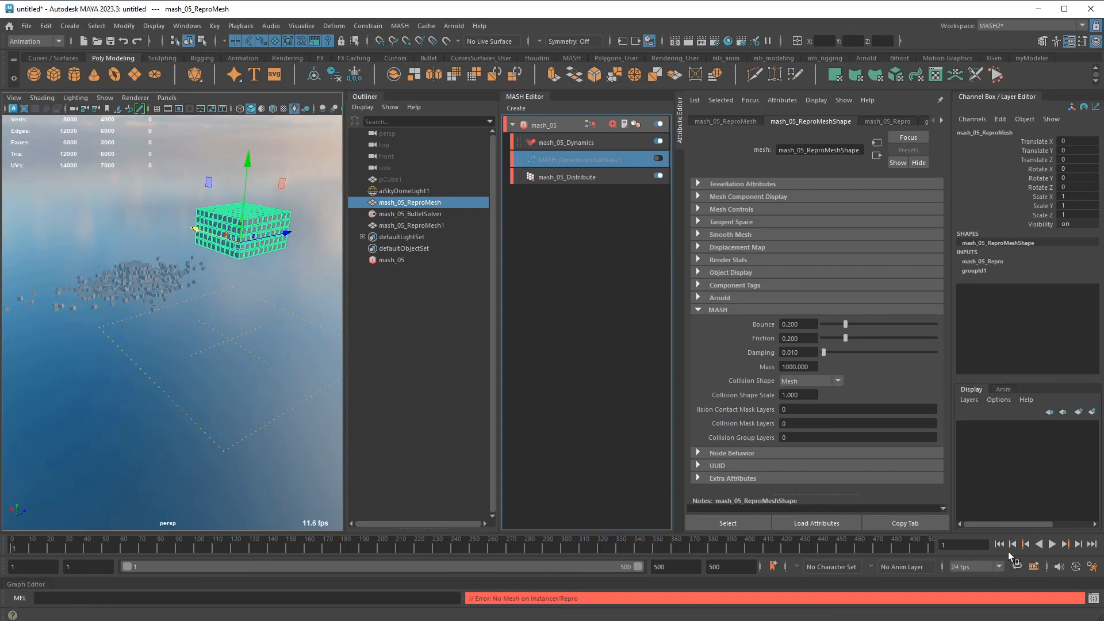
pyautogui.click(1053, 545)
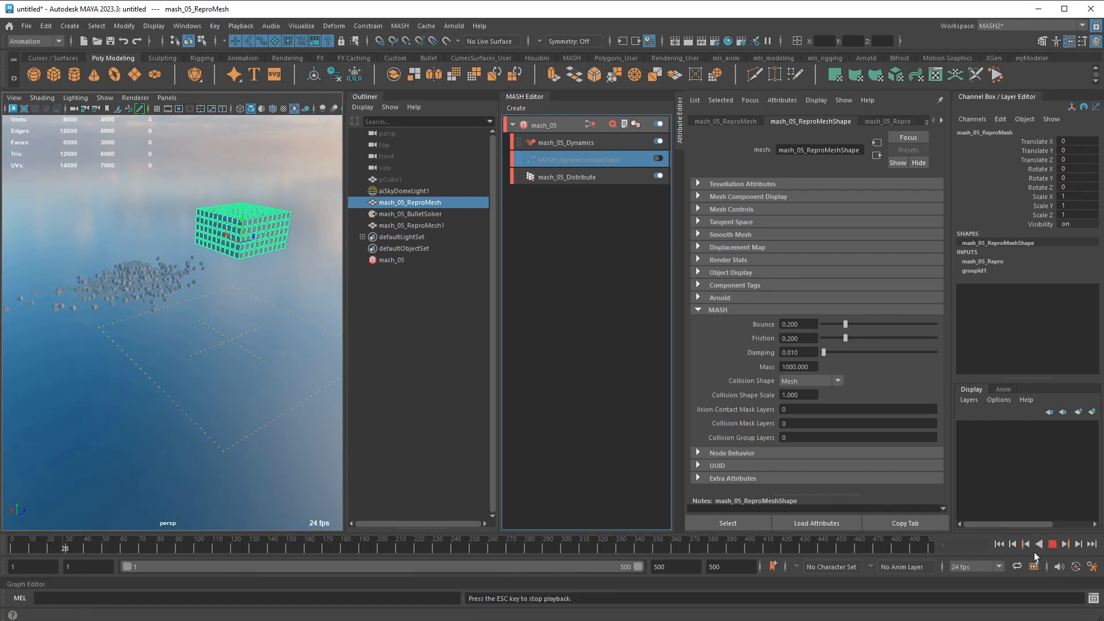
pyautogui.click(1051, 546)
pyautogui.click(1000, 544)
pyautogui.click(1051, 545)
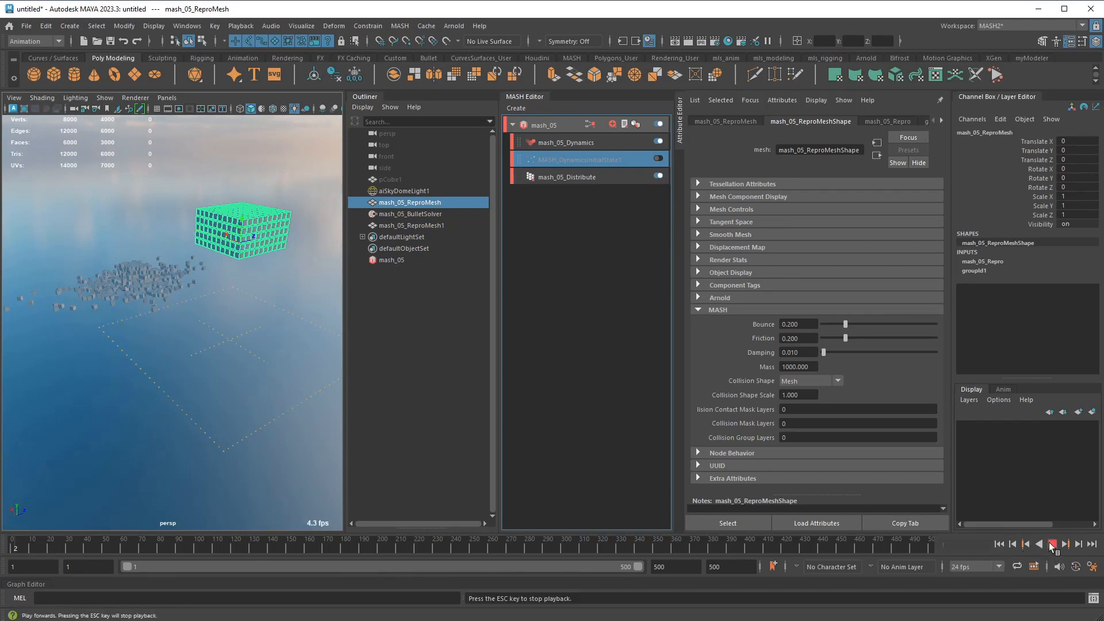
pyautogui.click(1052, 547)
pyautogui.keyDown('alt'); pyautogui.moveTo(247, 283); pyautogui.dragTo(208, 288); pyautogui.keyUp('alt')
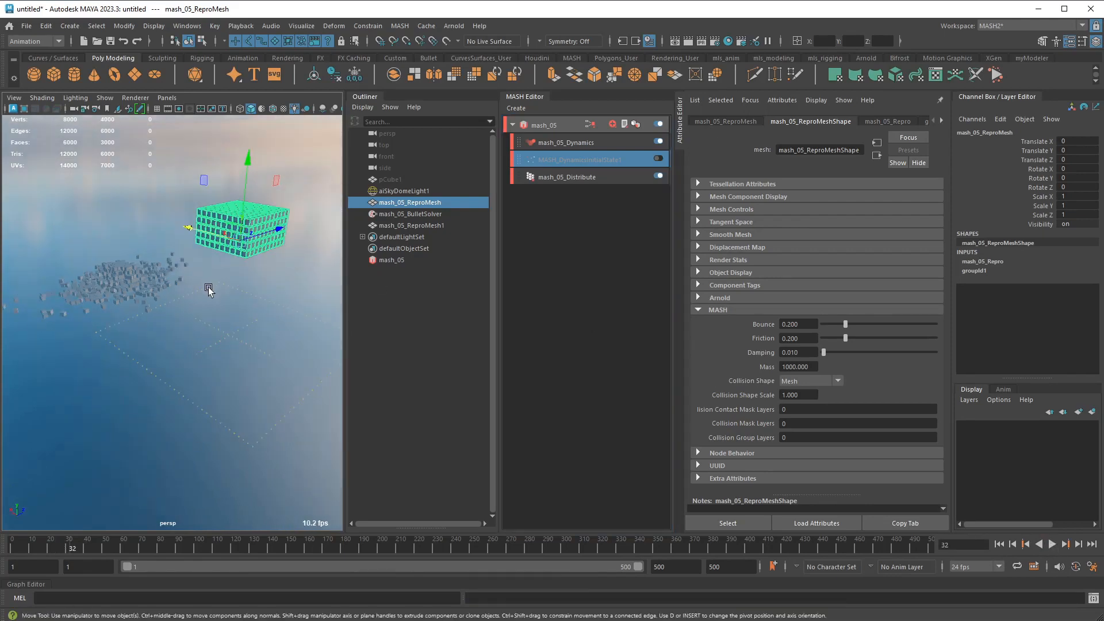
pyautogui.keyDown('alt'); pyautogui.moveTo(239, 269); pyautogui.dragTo(323, 306, button='right'); pyautogui.keyUp('alt')
pyautogui.keyDown('alt'); pyautogui.moveTo(323, 307); pyautogui.dragTo(252, 300); pyautogui.keyUp('alt')
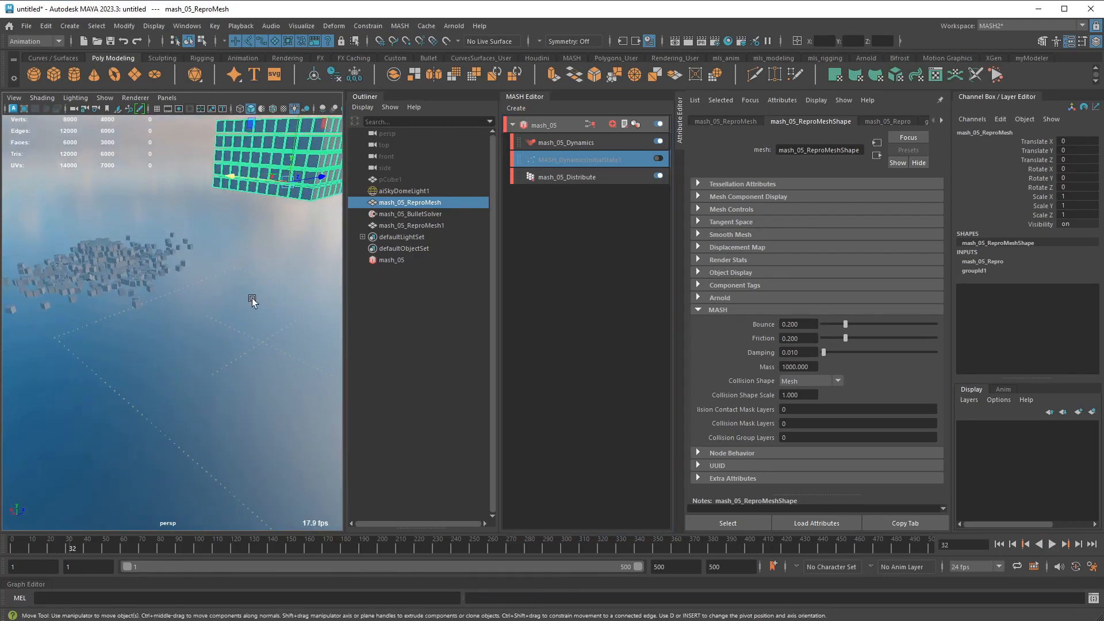
# Delete the mash_05 network and the leftover duplicated pile mesh
pyautogui.rightClick(566, 125)
pyautogui.click(609, 155)
pyautogui.click(953, 420)
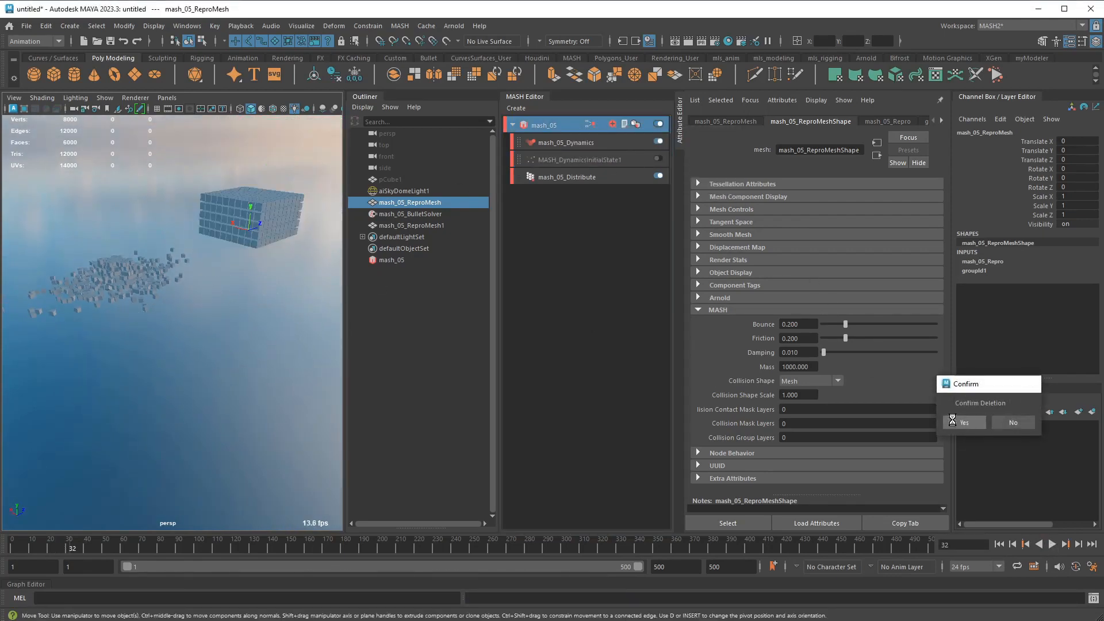
pyautogui.click(440, 204)
pyautogui.press('Delete')
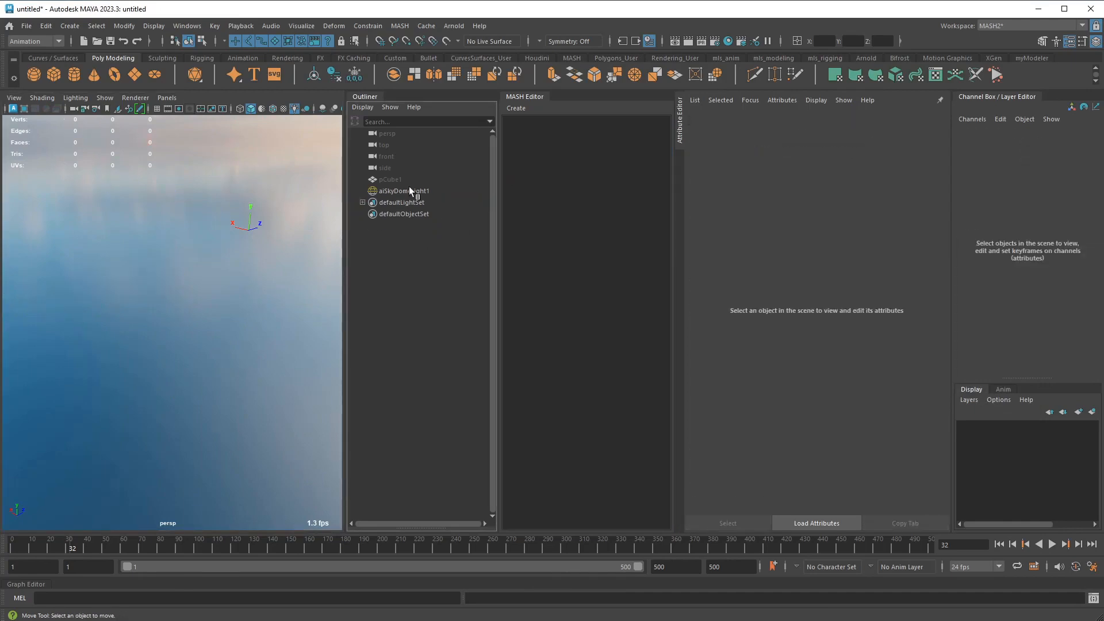
# Unhide pCube1 and create a MASH network named mash_05 from it
pyautogui.click(409, 190)
pyautogui.click(404, 179)
pyautogui.hotkey('shift', 'h')
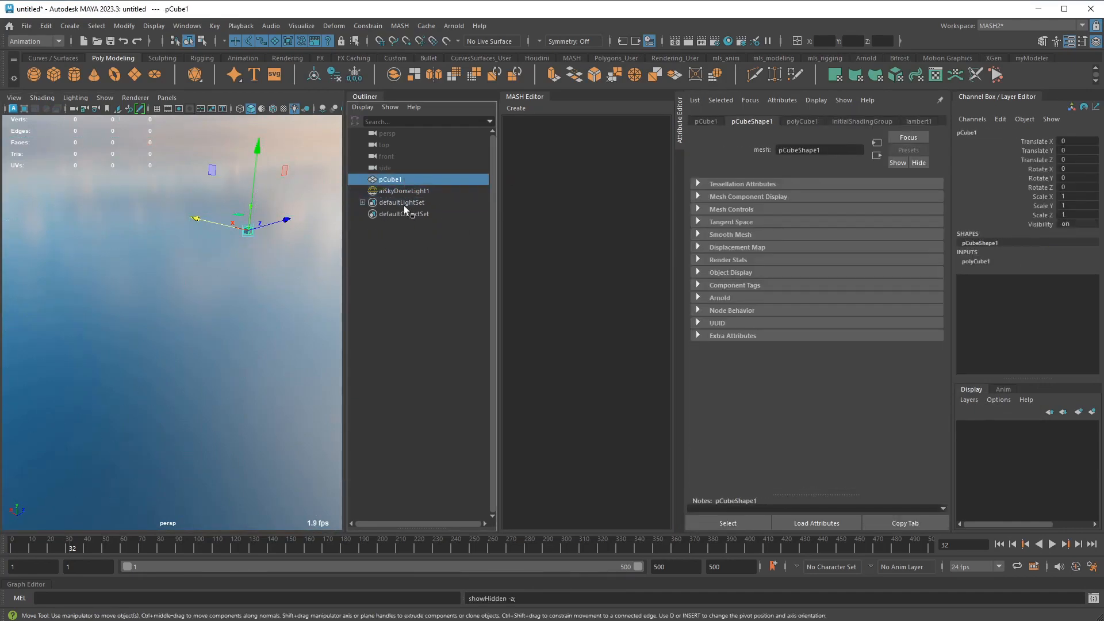
pyautogui.click(407, 241)
pyautogui.click(392, 182)
pyautogui.click(515, 108)
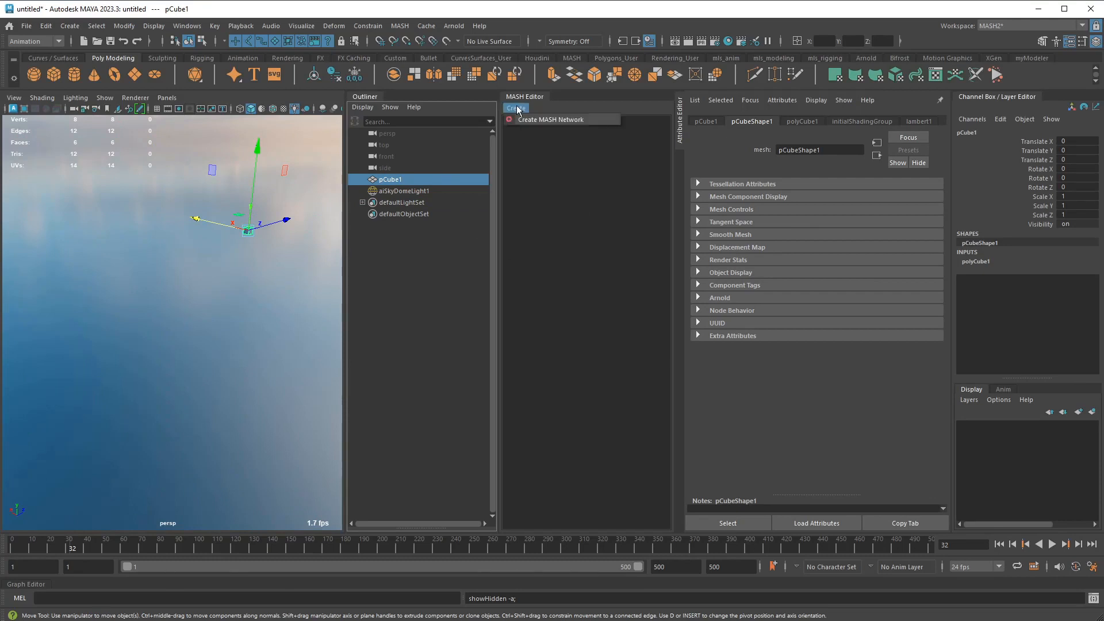
pyautogui.click(542, 123)
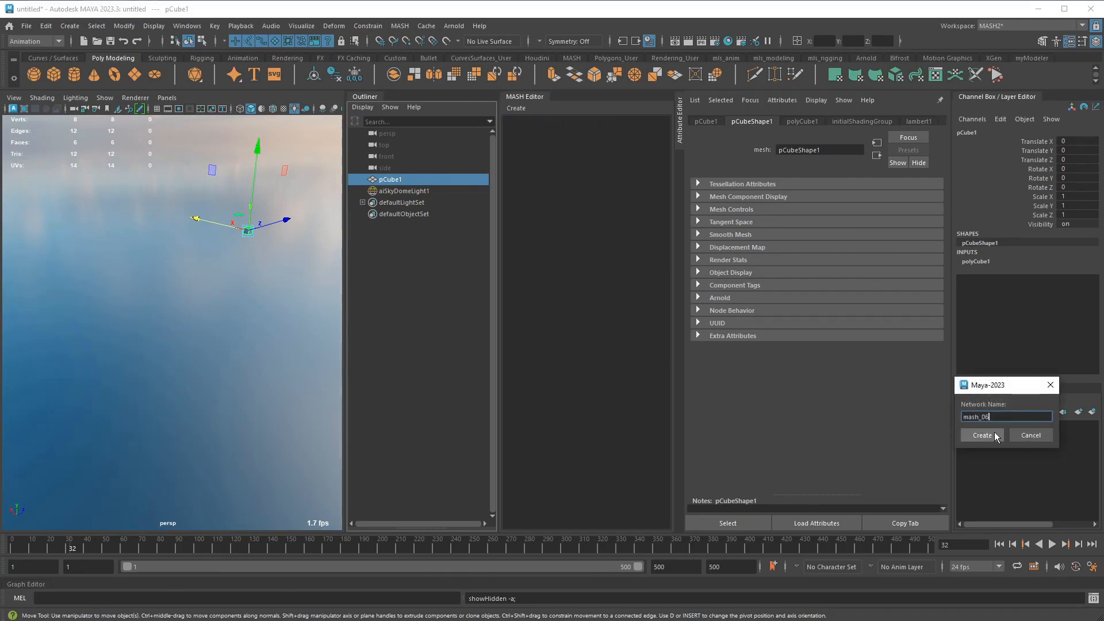
pyautogui.click(982, 436)
# Set the mash_05 distribution type to Grid with Distance X and Distance Z both at 10
pyautogui.click(584, 142)
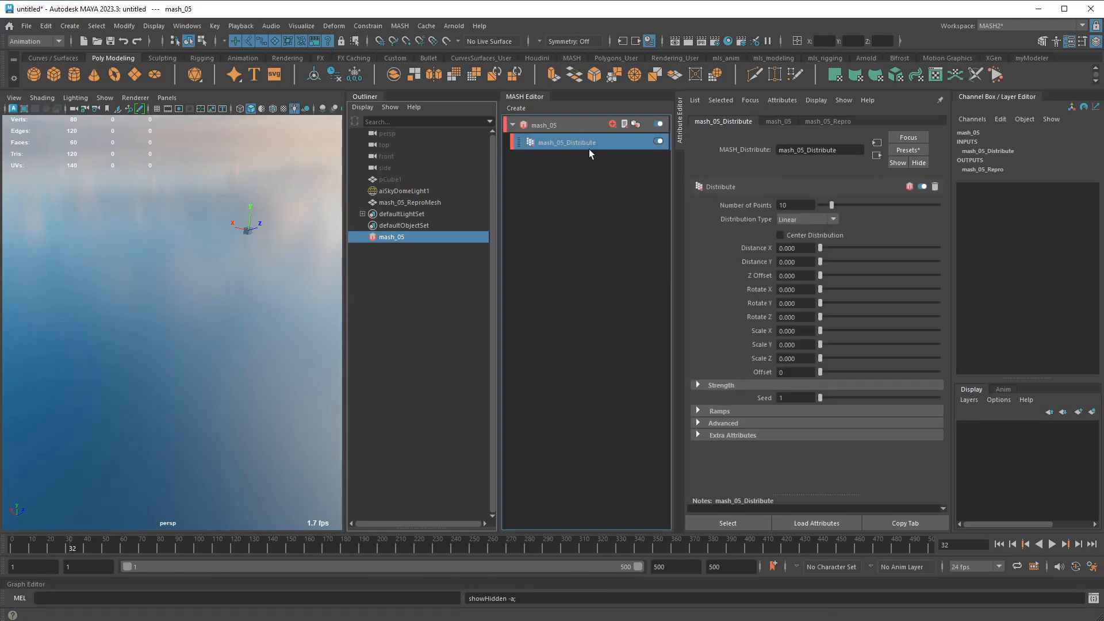
pyautogui.click(612, 125)
pyautogui.rightClick(578, 147)
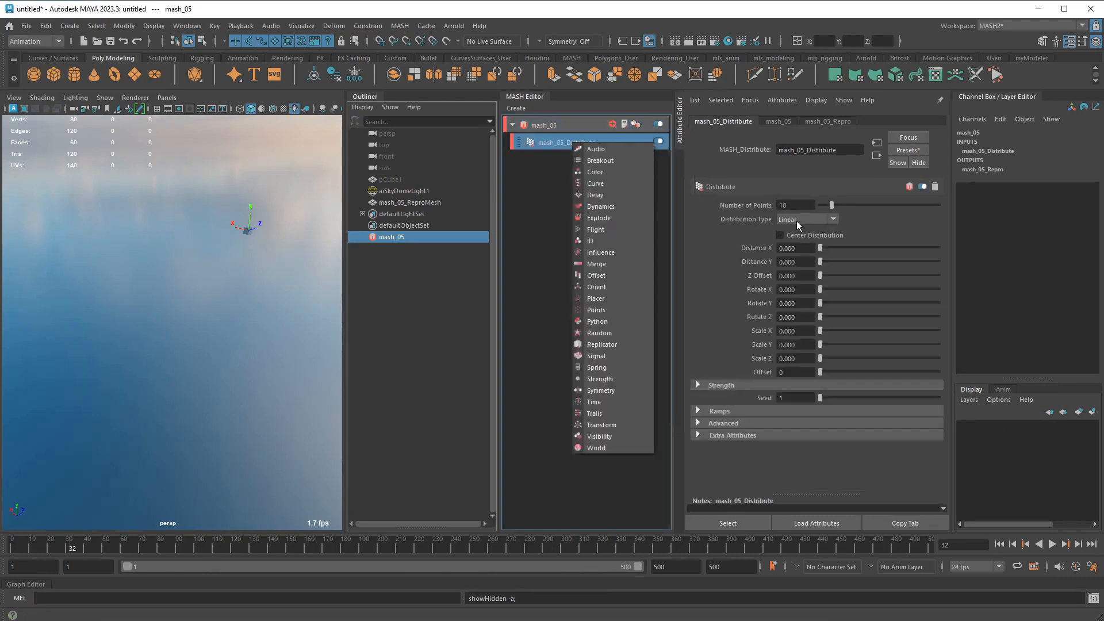
pyautogui.click(799, 222)
pyautogui.click(797, 287)
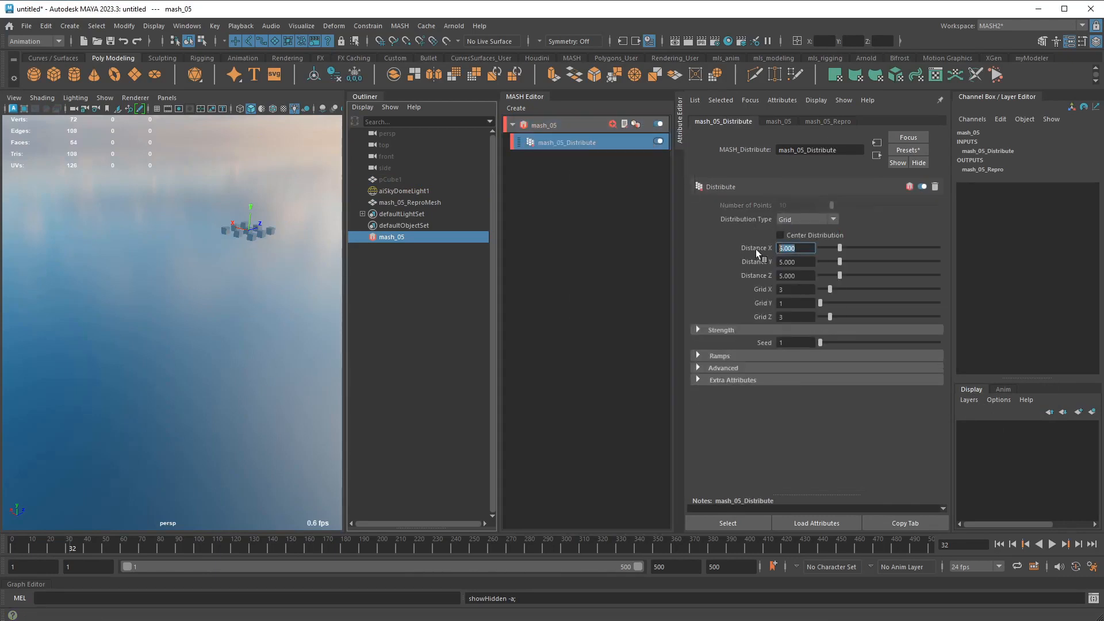
pyautogui.write('120')
pyautogui.press('Tab')
pyautogui.press('Tab')
pyautogui.write('10')
pyautogui.press('Tab')
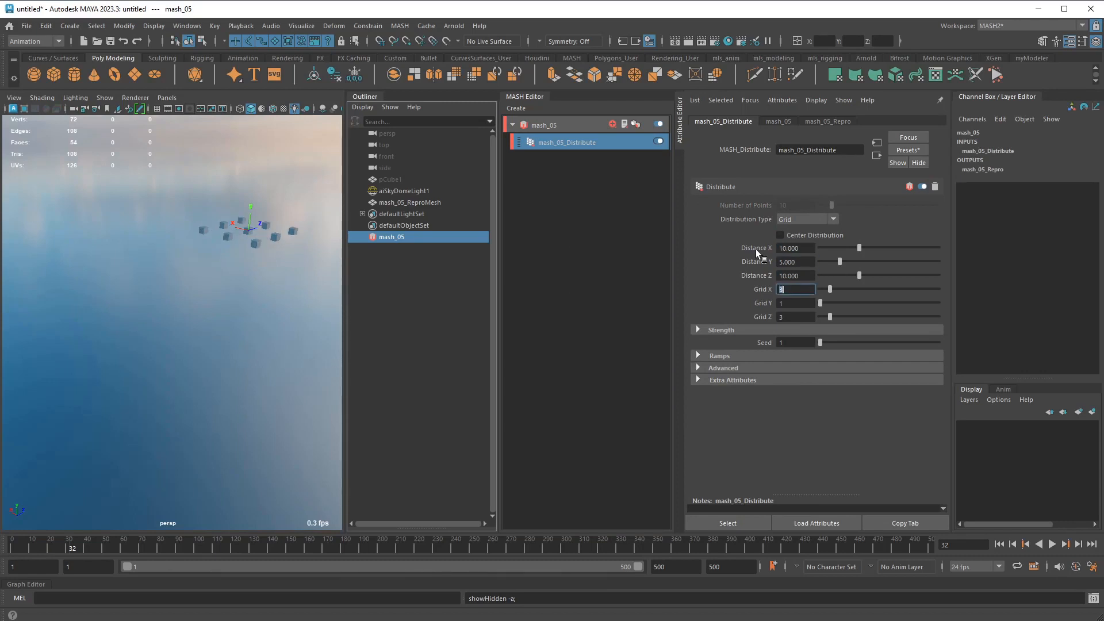
# Set the mash_05 grid counts to 10 in X, 5 in Y and 10 in Z
pyautogui.write('10')
pyautogui.press('Tab')
pyautogui.write('5')
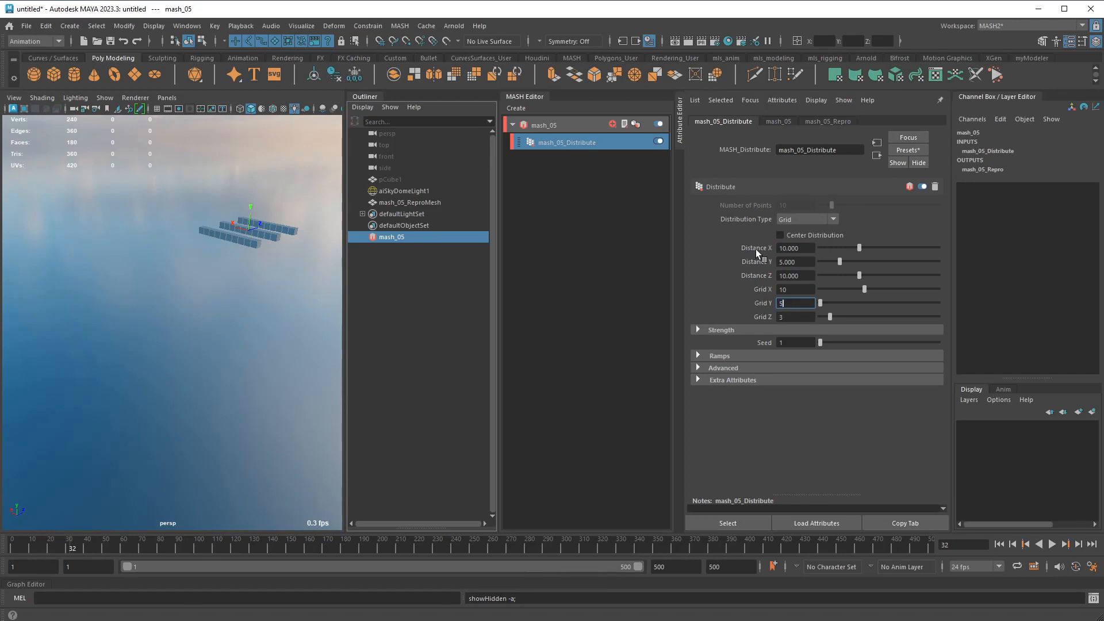
pyautogui.press('Tab')
pyautogui.write('10')
pyautogui.press('Tab')
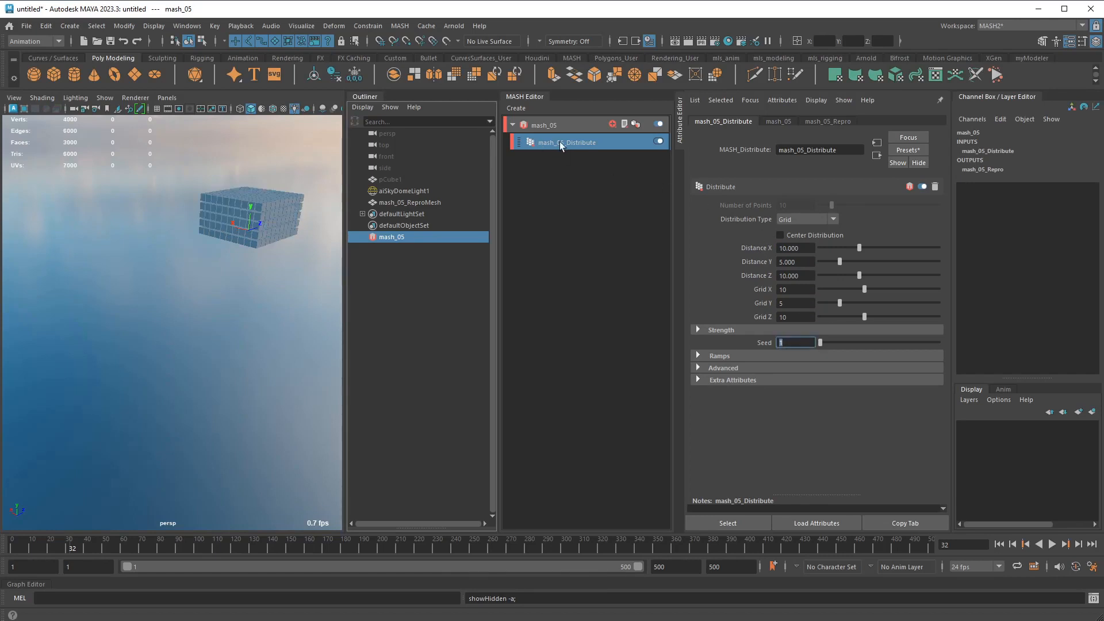
# Add a Dynamics node to mash_05 with a Box collision shape, Friction 0.212 and Rolling Friction 0.239
pyautogui.click(586, 125)
pyautogui.click(612, 124)
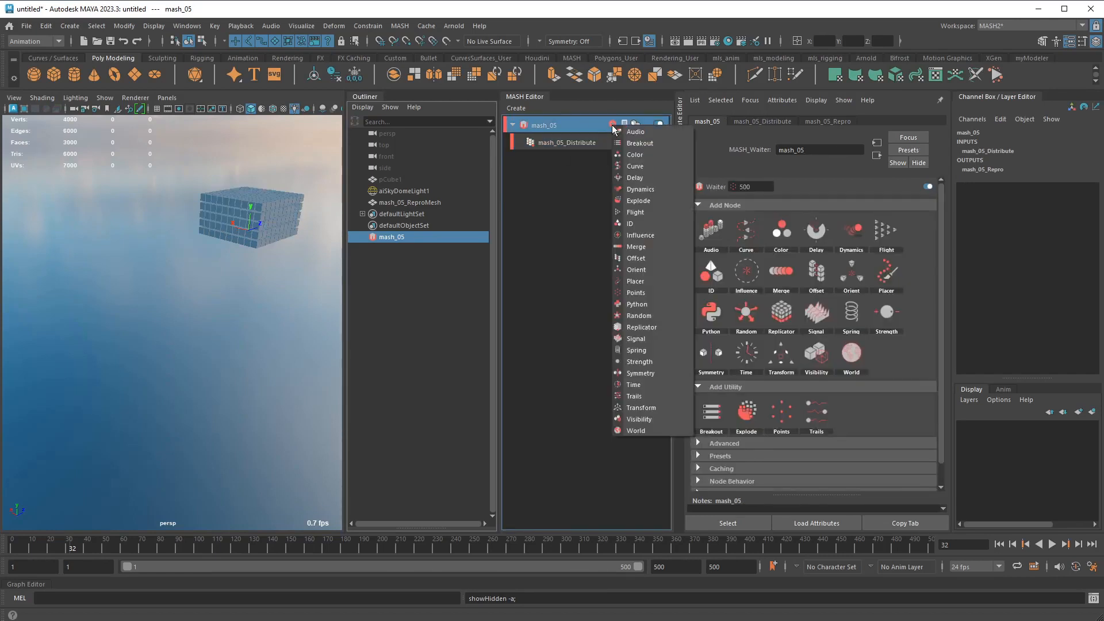
pyautogui.click(638, 189)
pyautogui.click(819, 220)
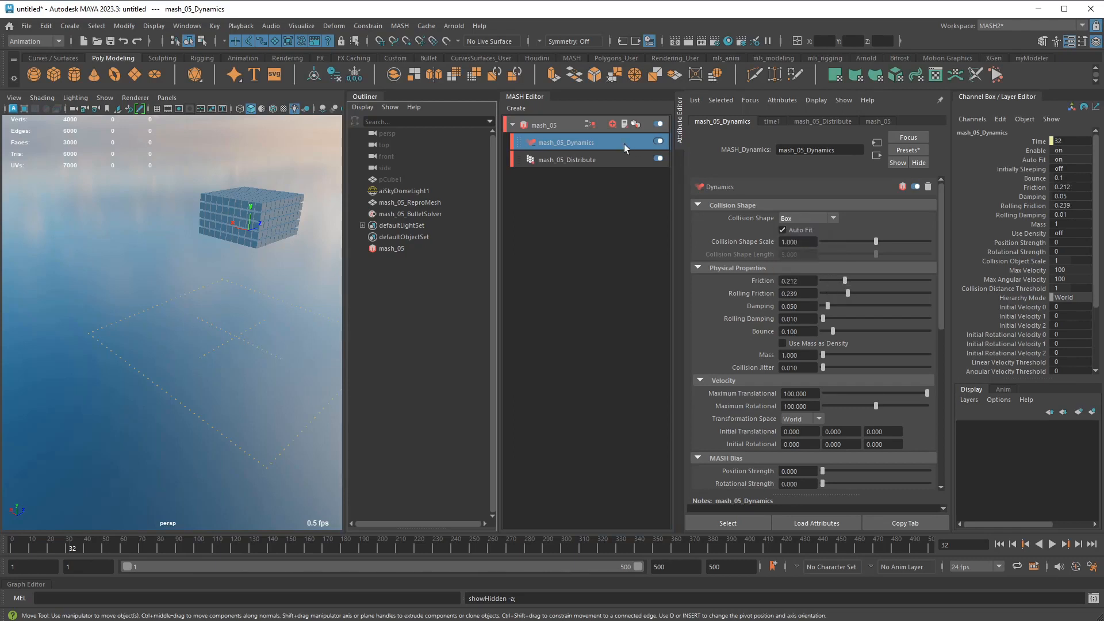
# Set the mash_05 Bullet solver's Collision Iterations to 100, Internal Frame Rate to 120 and ground Friction to 0.477
pyautogui.click(592, 125)
pyautogui.click(592, 125)
pyautogui.scroll(-1, 800, 200)
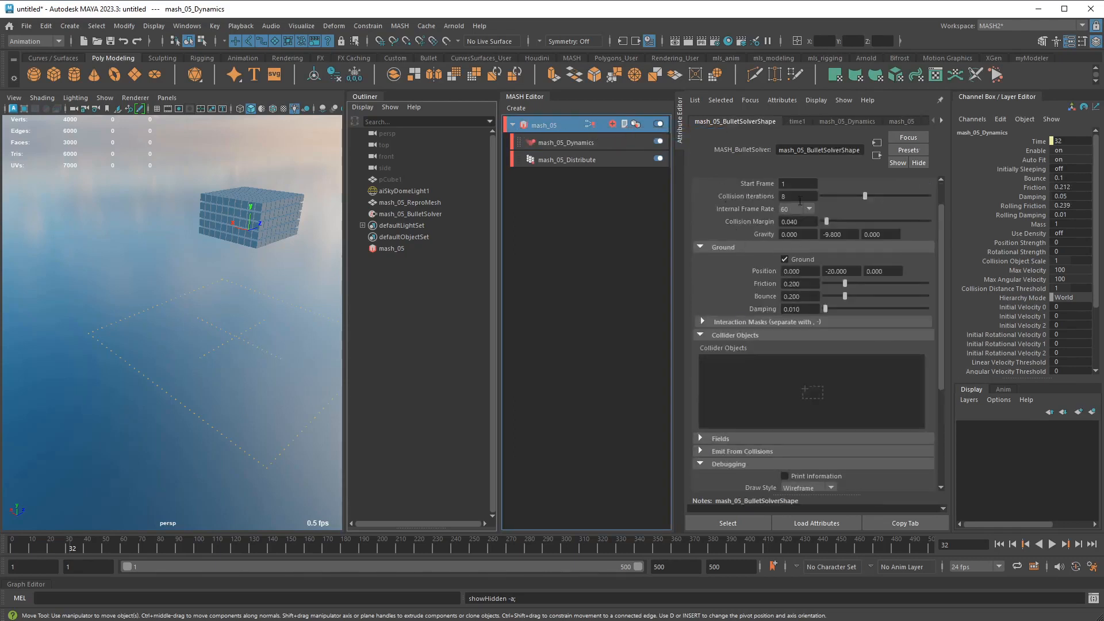
pyautogui.moveTo(799, 199); pyautogui.dragTo(734, 193)
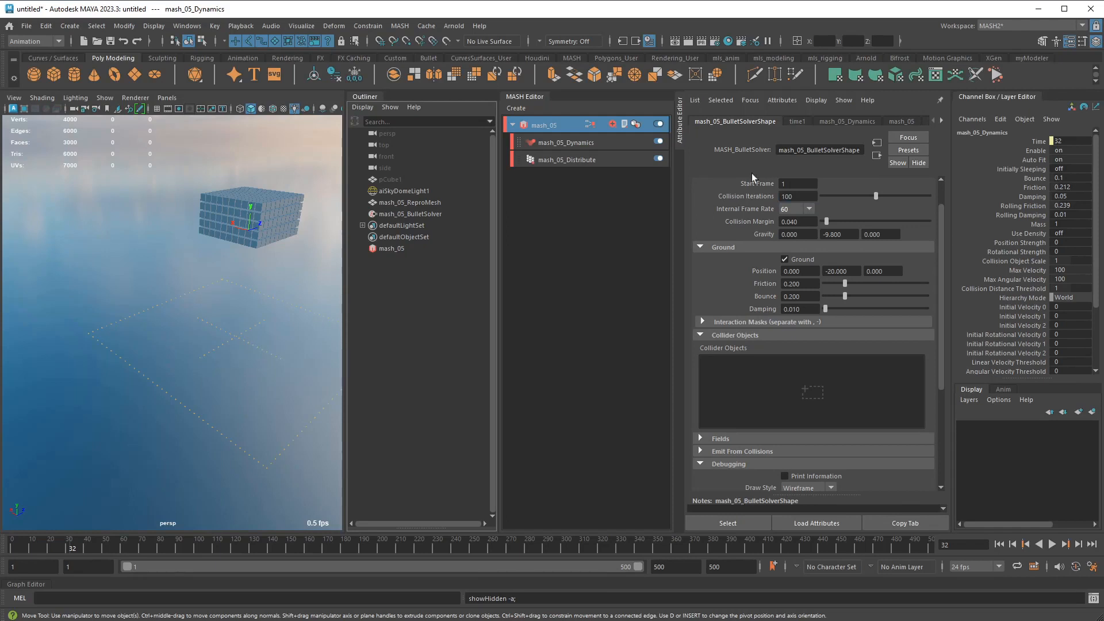
pyautogui.click(797, 209)
pyautogui.click(808, 232)
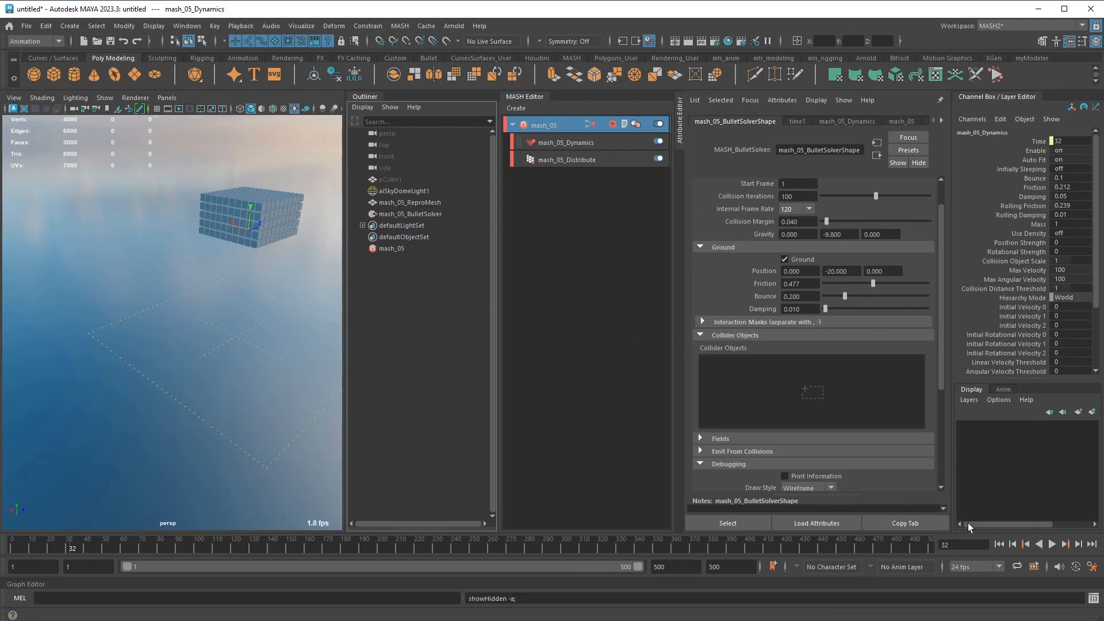
# Play the simulation from the first frame and watch the cube grid land on the ground up close
pyautogui.click(997, 547)
pyautogui.click(1052, 544)
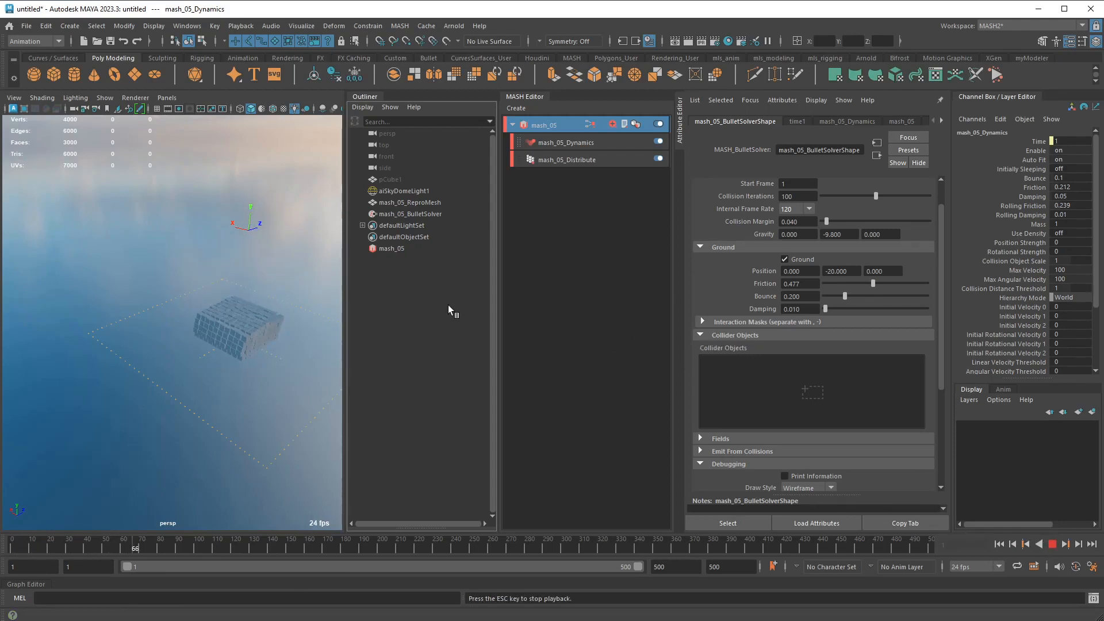
pyautogui.keyDown('alt'); pyautogui.moveTo(228, 348); pyautogui.dragTo(318, 369, button='right'); pyautogui.keyUp('alt')
pyautogui.keyDown('alt'); pyautogui.moveTo(318, 370); pyautogui.dragTo(219, 360, button='middle'); pyautogui.keyUp('alt')
pyautogui.keyDown('alt'); pyautogui.moveTo(219, 360); pyautogui.dragTo(241, 360, button='right'); pyautogui.keyUp('alt')
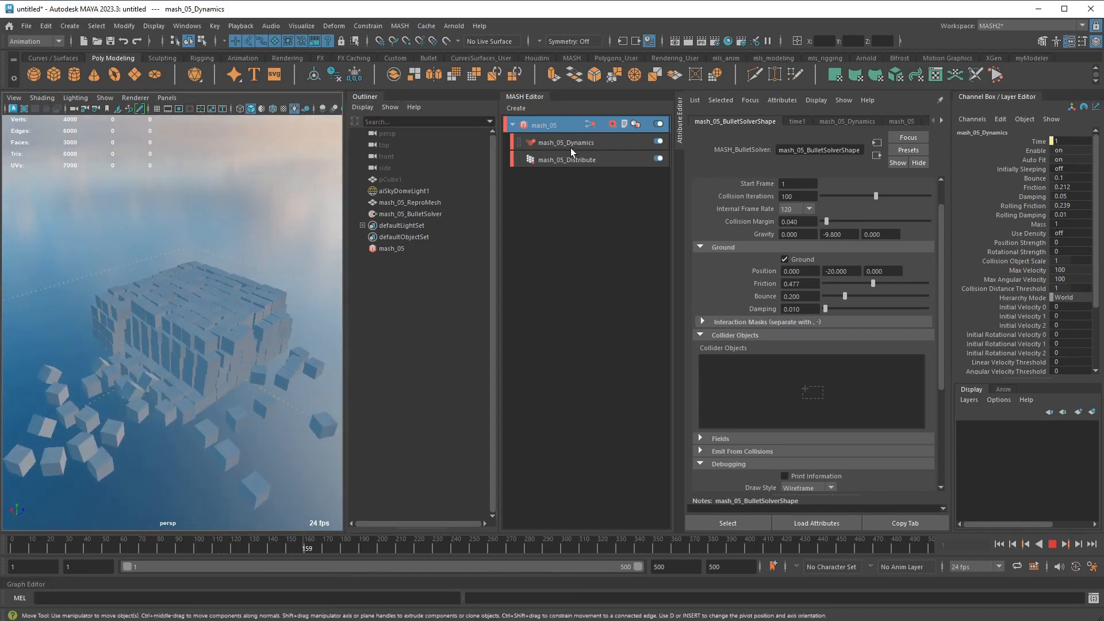
# Set mash_05_Dynamics Friction to 0.092 and Rolling Friction to 0.114, and replay the simulation from the first frame
pyautogui.click(570, 143)
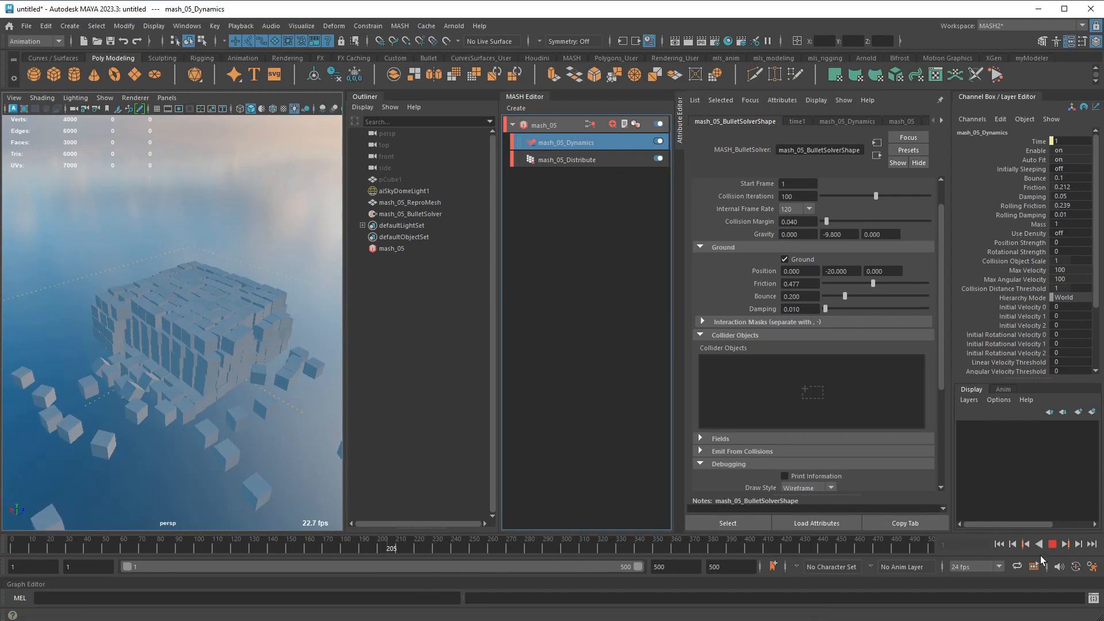
pyautogui.click(1052, 543)
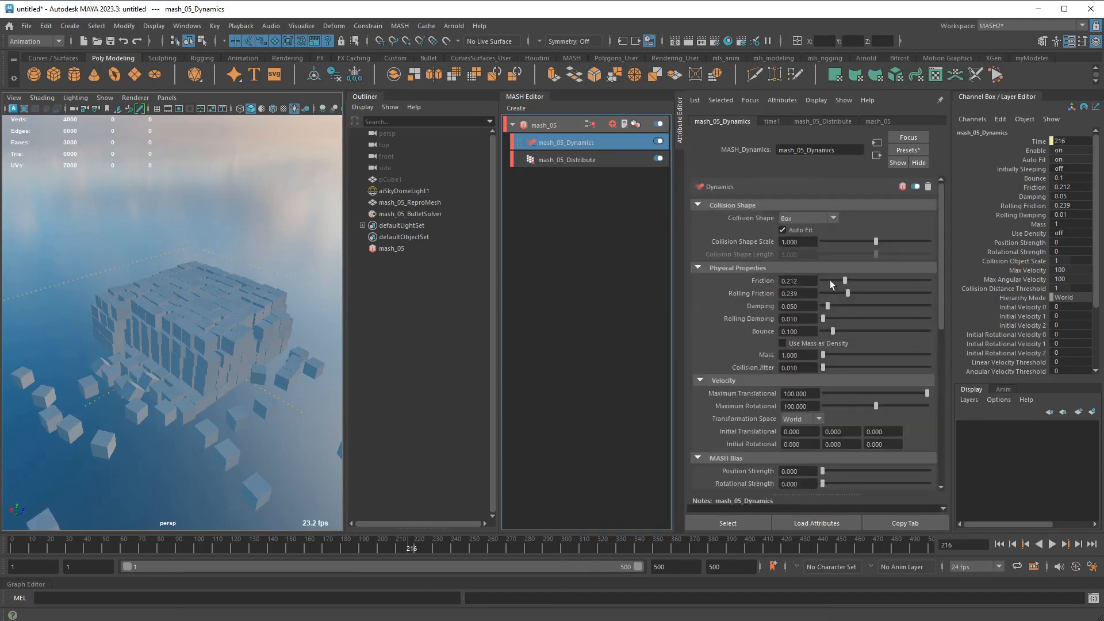
pyautogui.click(1000, 545)
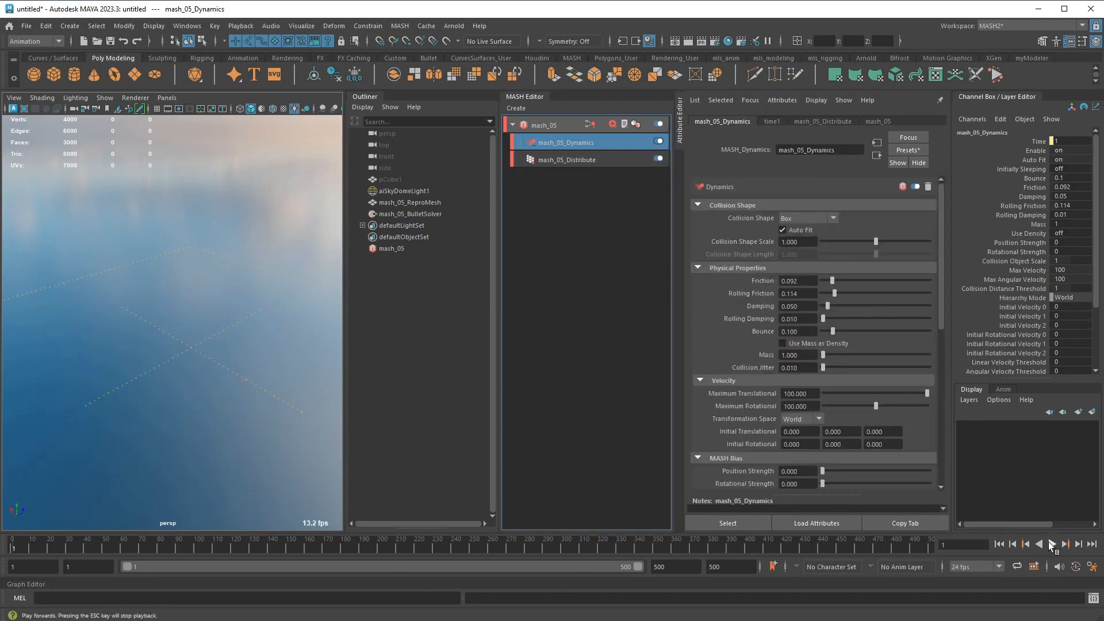
pyautogui.click(1052, 544)
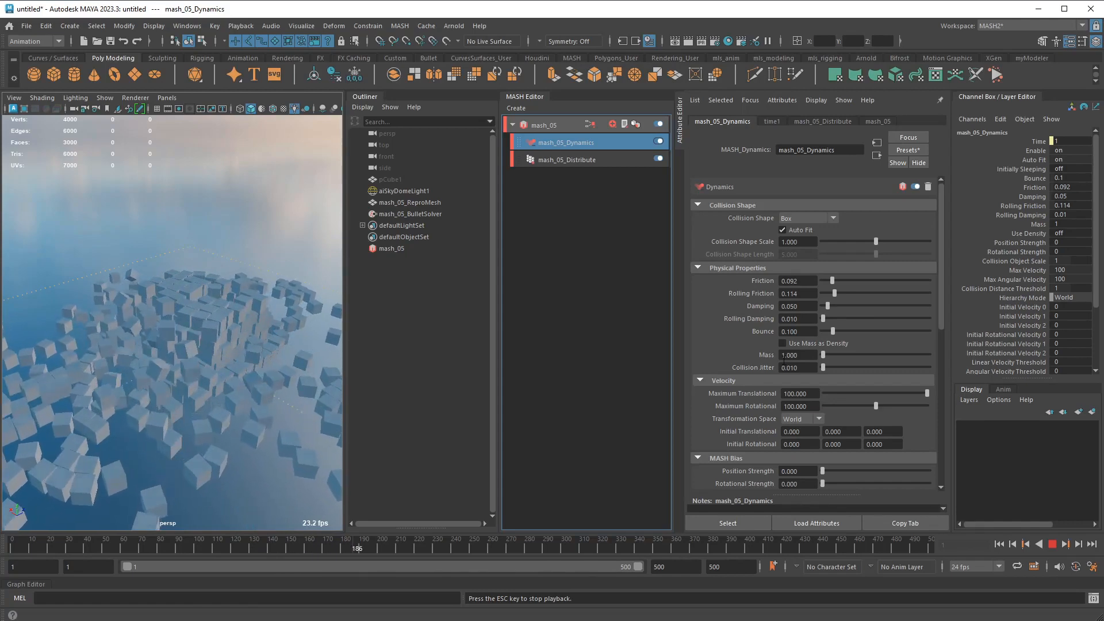
pyautogui.keyDown('alt'); pyautogui.moveTo(259, 319); pyautogui.dragTo(309, 327); pyautogui.keyUp('alt')
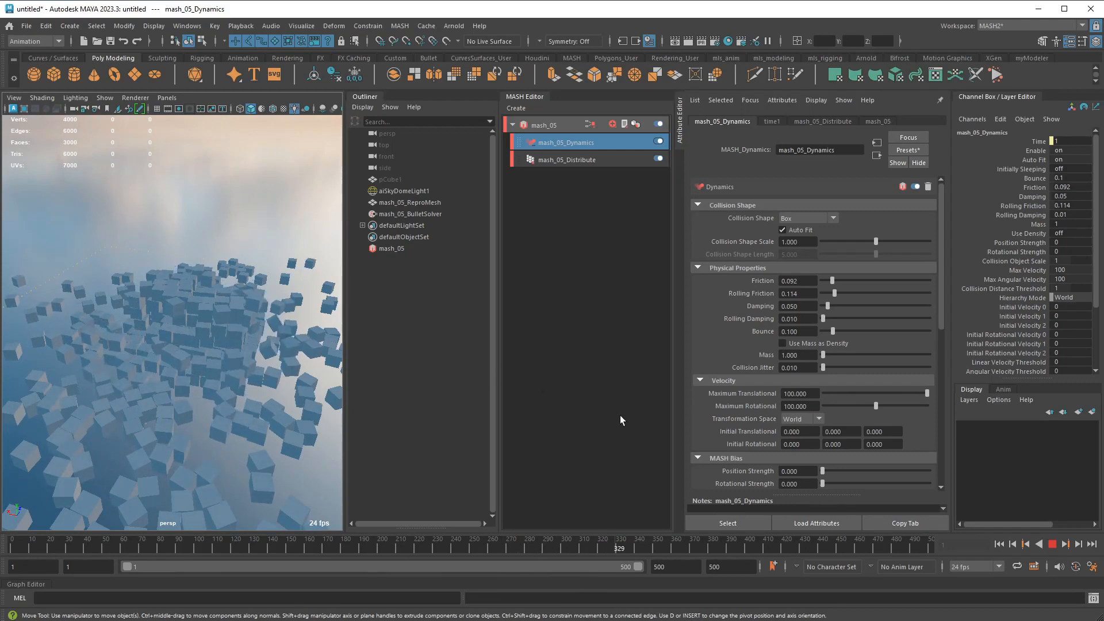
pyautogui.keyDown('alt'); pyautogui.moveTo(281, 378); pyautogui.dragTo(594, 365); pyautogui.keyUp('alt')
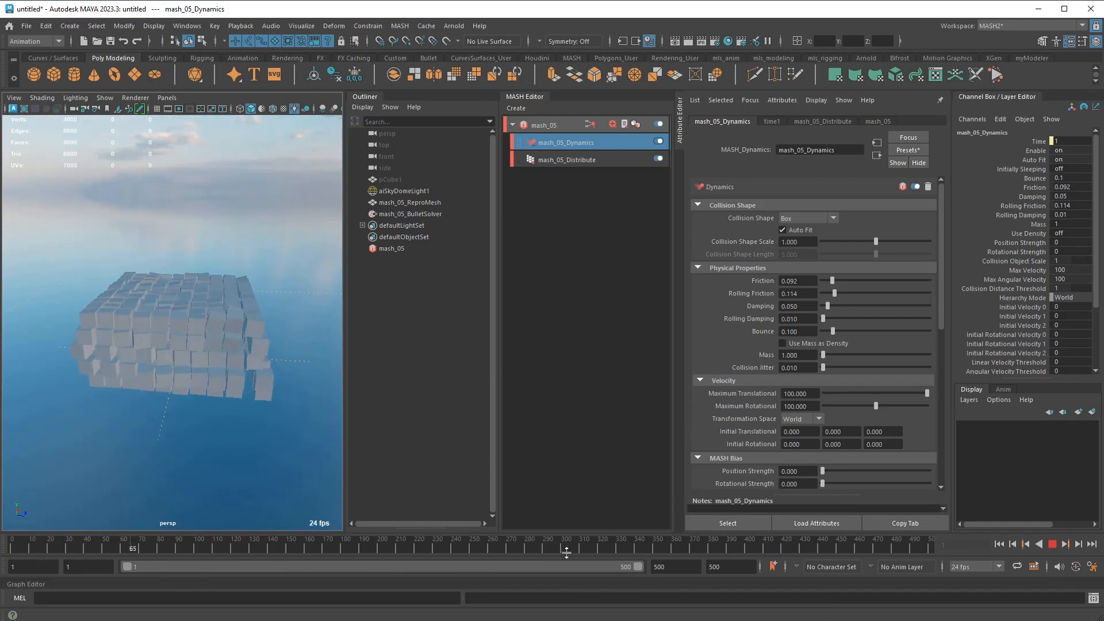
# Extend the playback range end to frame 1000 while the simulation keeps running
pyautogui.doubleClick(677, 566)
pyautogui.write('1000')
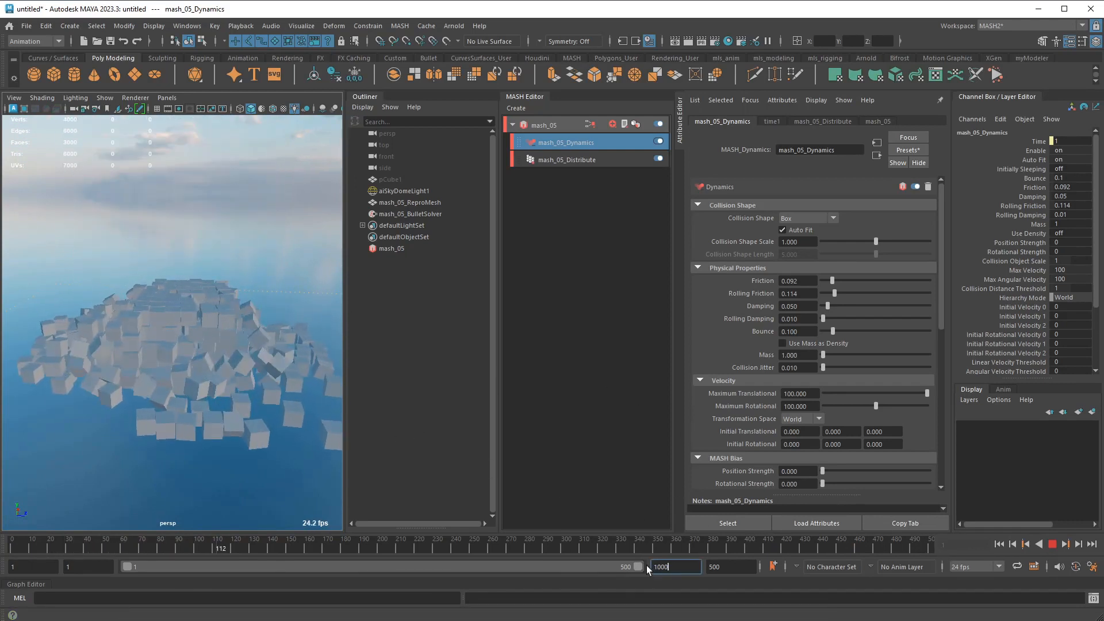
pyautogui.press('Return')
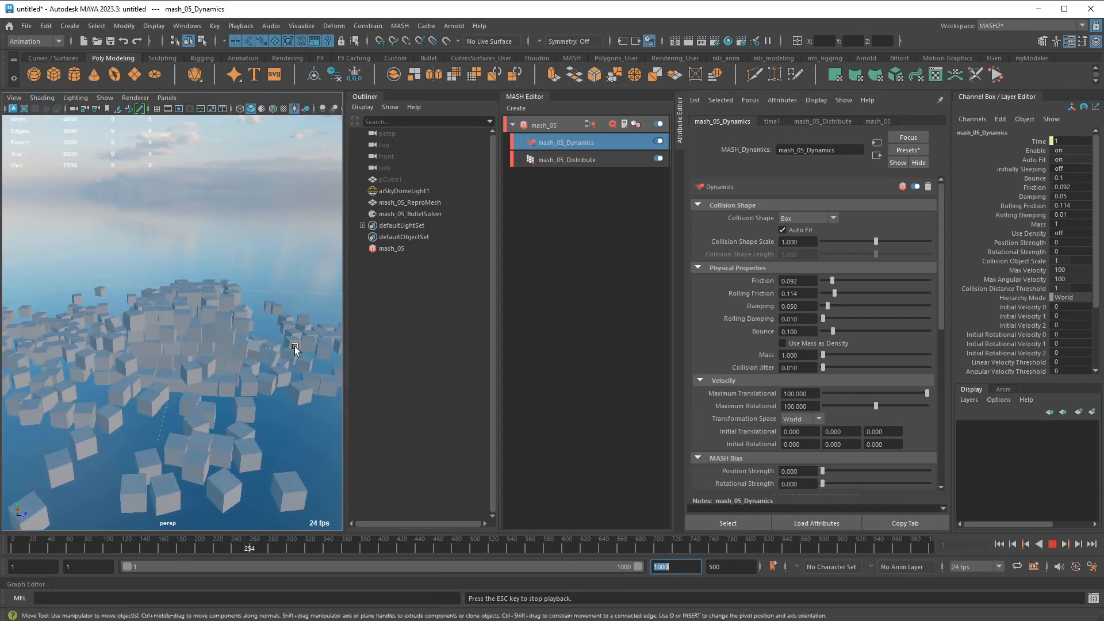
pyautogui.keyDown('alt'); pyautogui.moveTo(294, 346); pyautogui.dragTo(236, 374); pyautogui.keyUp('alt')
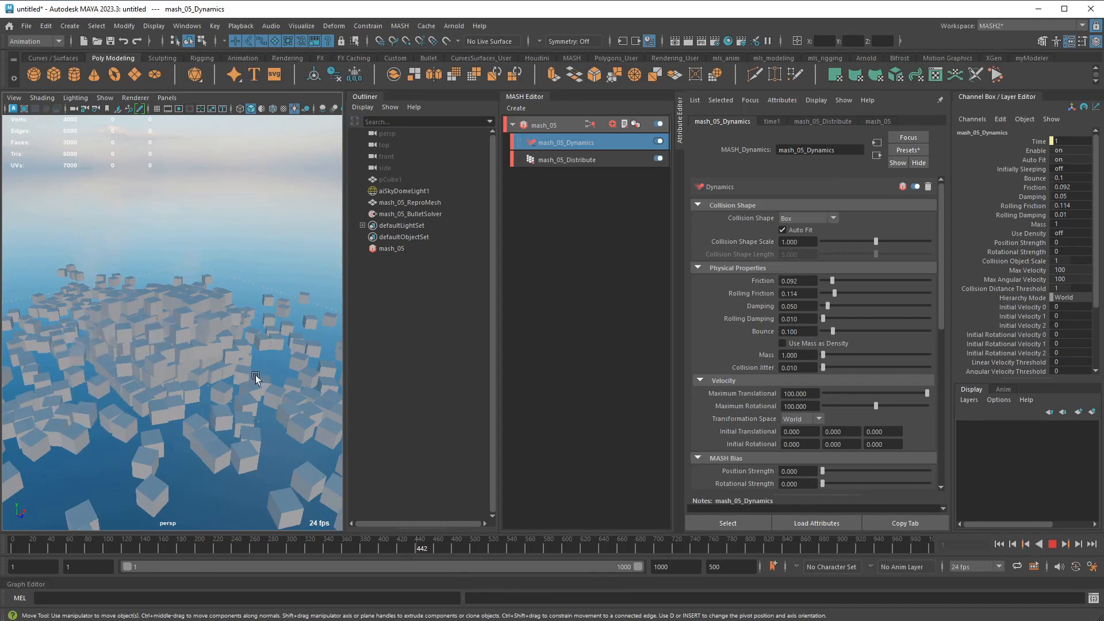
# Stop the simulation at frame 479 and duplicate mash_05_ReproMesh as a static copy of the scattered pile
pyautogui.click(1051, 545)
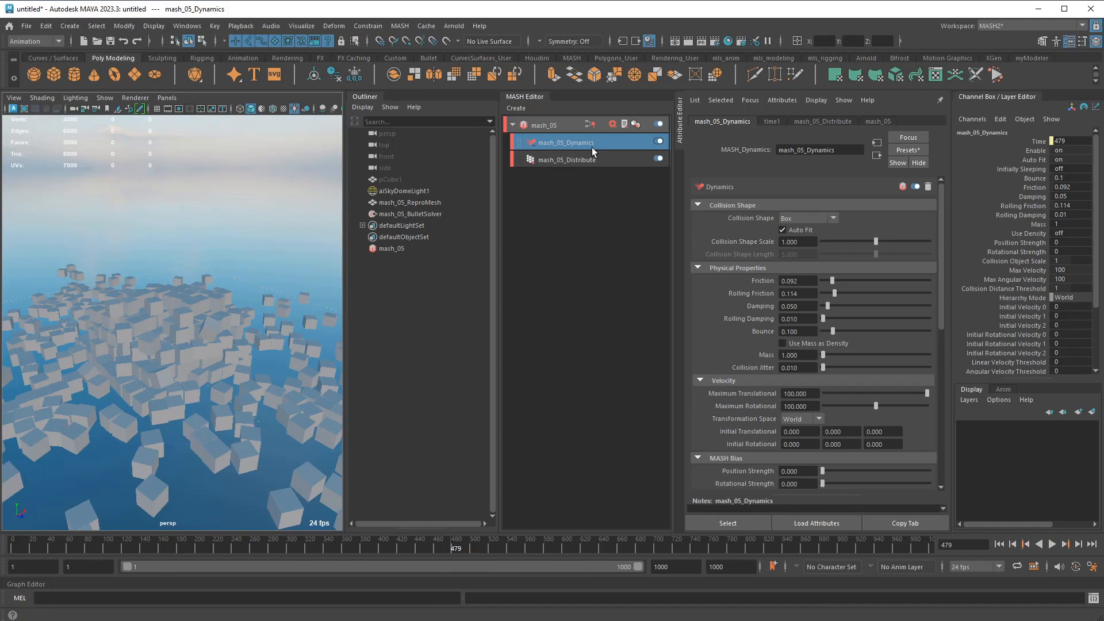
pyautogui.moveTo(284, 311)
pyautogui.keyDown('alt'); pyautogui.mouseDown()
pyautogui.moveTo(237, 326)
pyautogui.moveTo(282, 324)
pyautogui.mouseUp(); pyautogui.keyUp('alt')
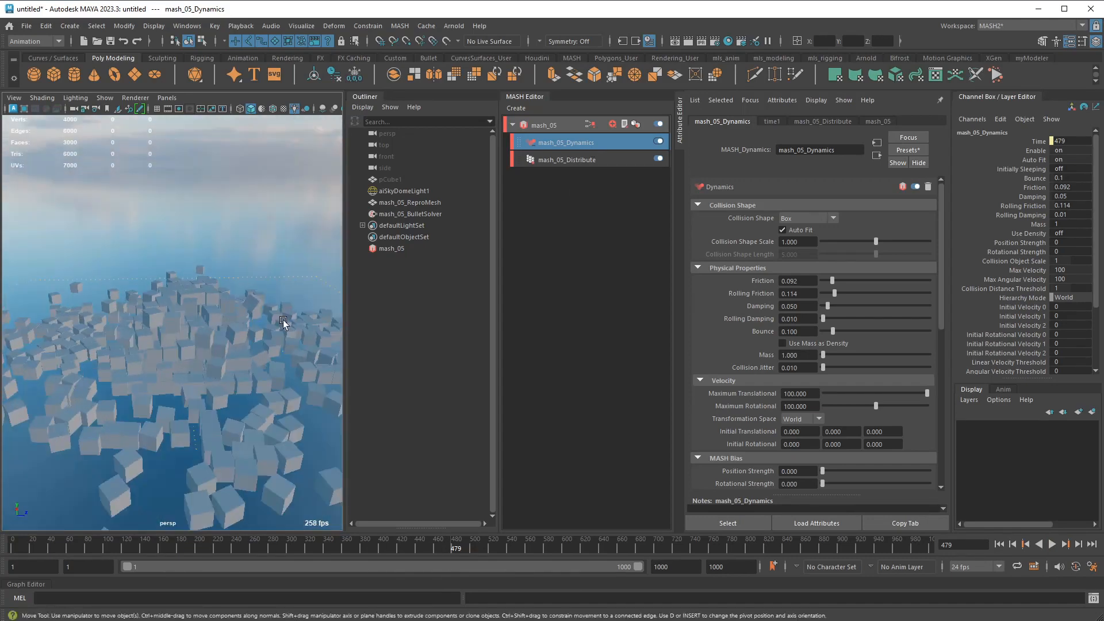
pyautogui.click(403, 204)
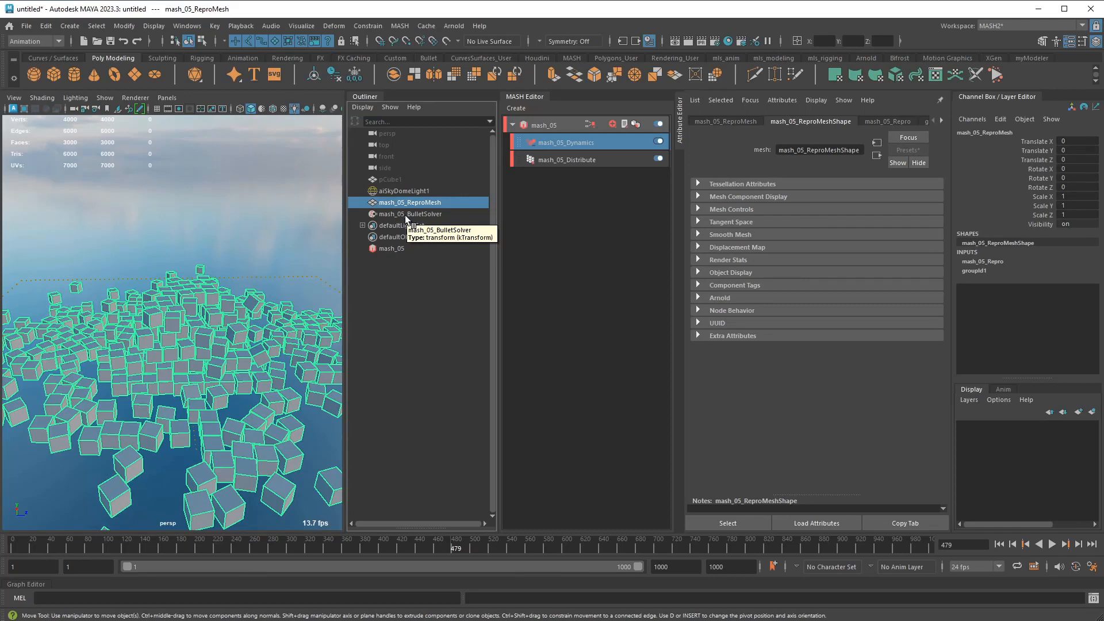
pyautogui.hotkey('ctrl', 'd')
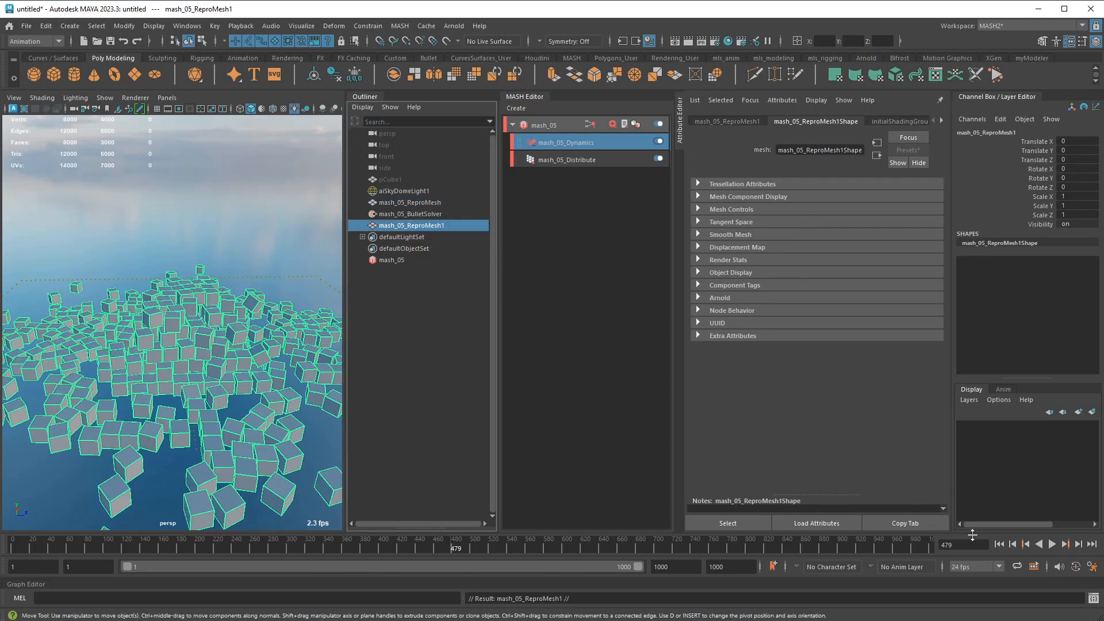
# Return to the first frame and inspect the duplicated pile and the original mash_05_ReproMesh in turn
pyautogui.click(1000, 544)
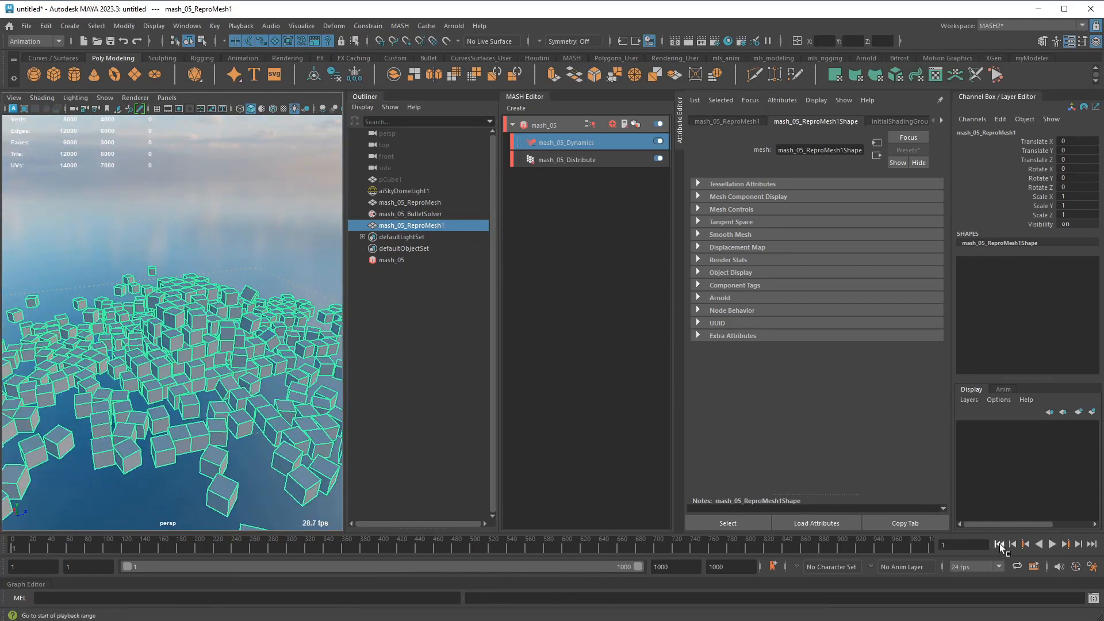
pyautogui.click(572, 142)
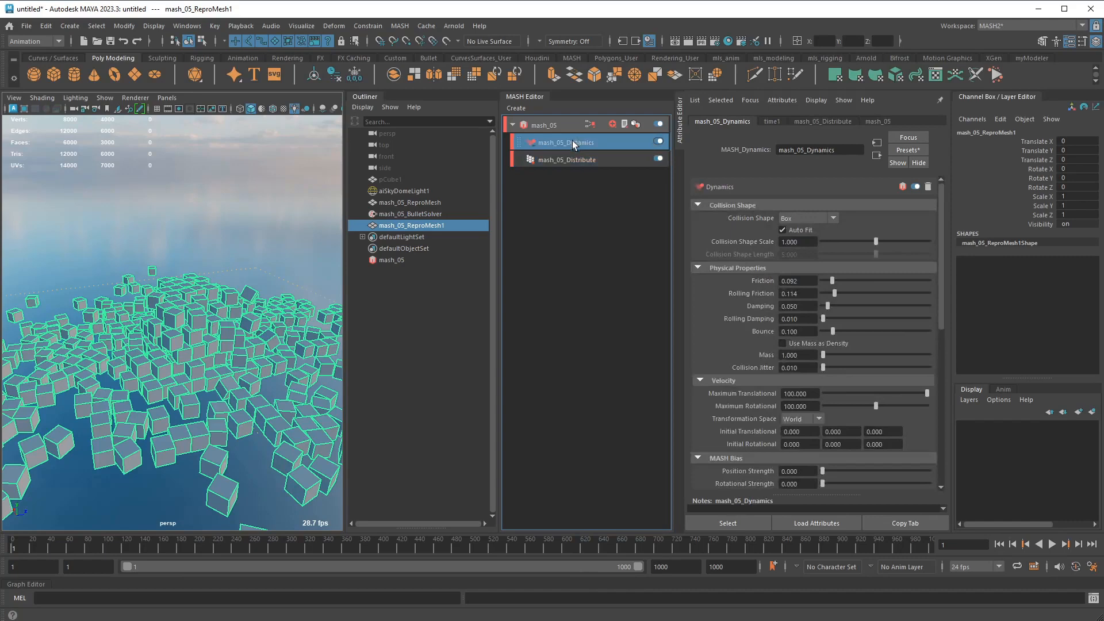
pyautogui.click(405, 191)
pyautogui.click(402, 178)
pyautogui.click(403, 188)
pyautogui.click(410, 213)
pyautogui.click(417, 224)
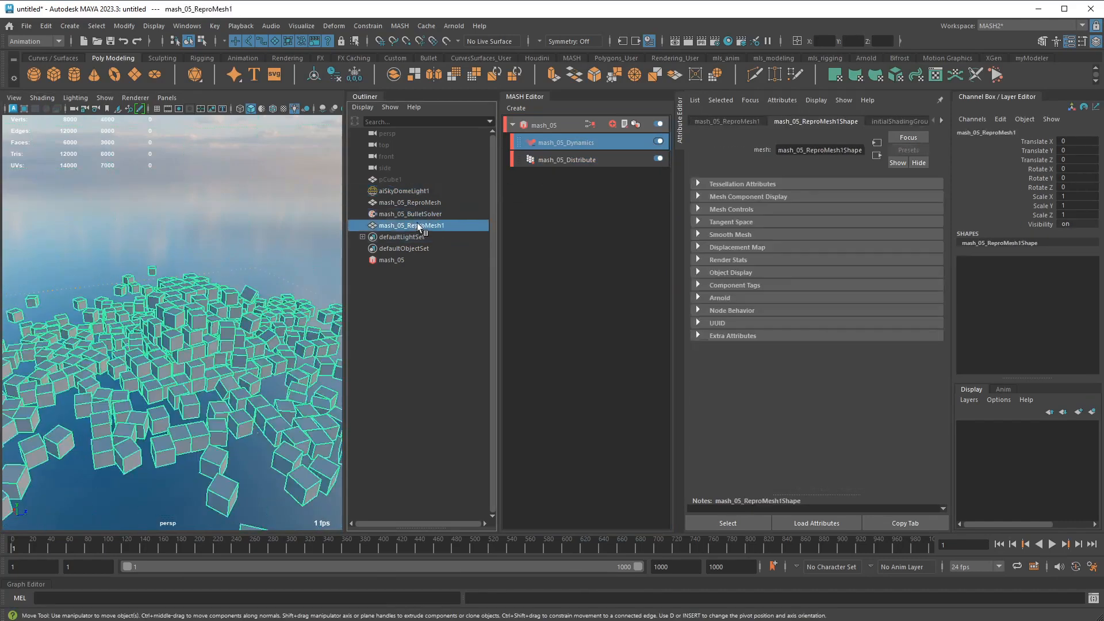
pyautogui.click(409, 202)
# Play the cube grid's fall over the duplicated pile to check whether they collide, and rewind to the first frame
pyautogui.click(1052, 543)
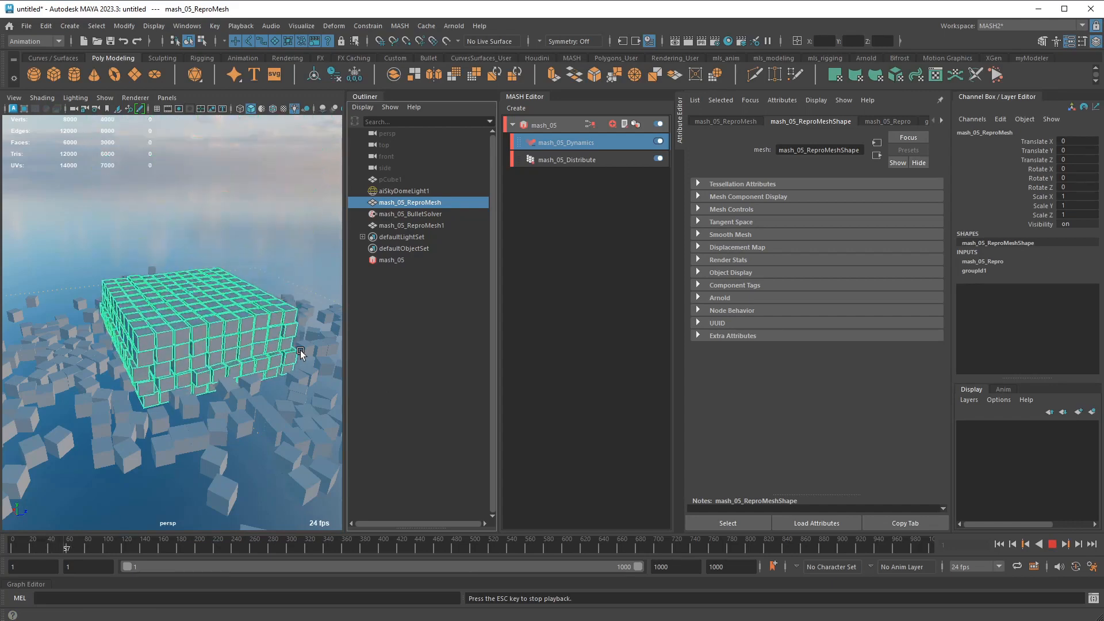
pyautogui.click(1051, 544)
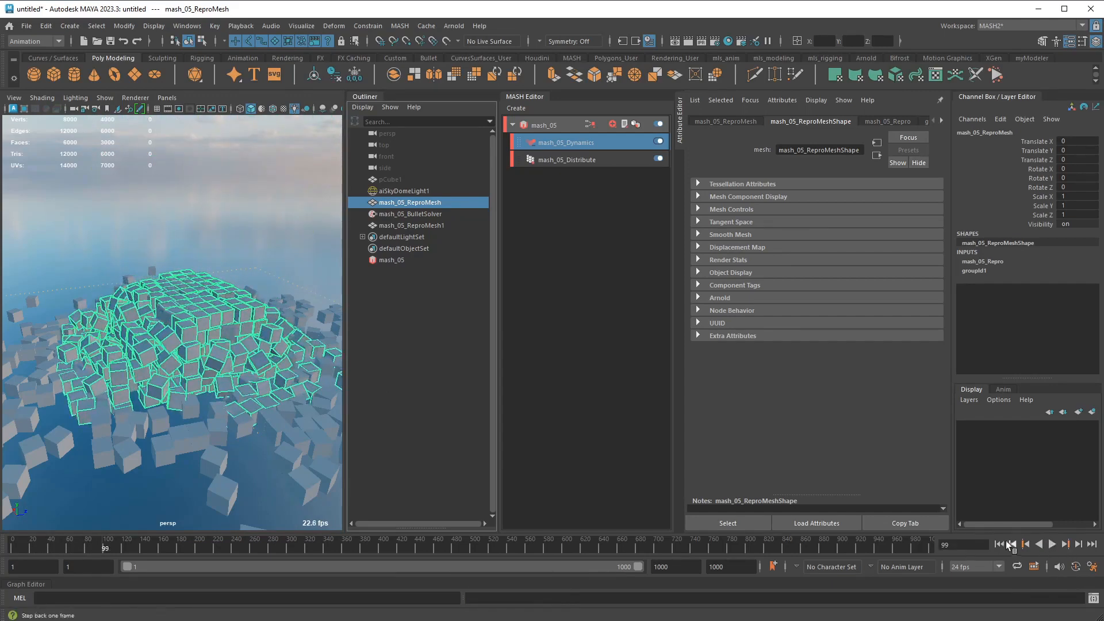
pyautogui.click(999, 543)
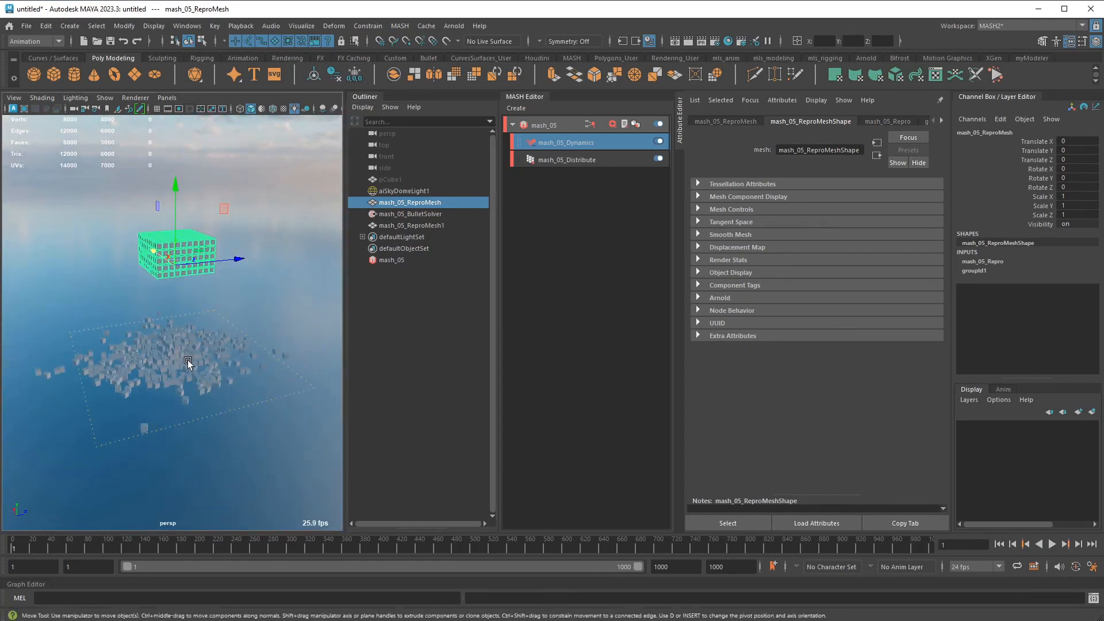
pyautogui.keyDown('alt'); pyautogui.moveTo(188, 363); pyautogui.dragTo(241, 365, button='right'); pyautogui.keyUp('alt')
pyautogui.click(1051, 544)
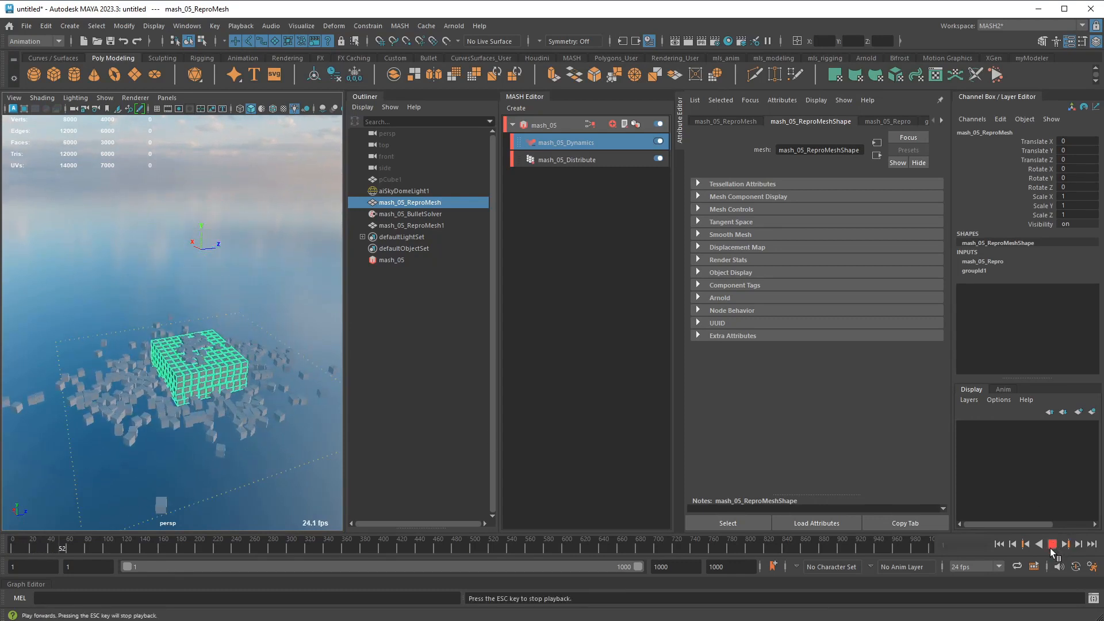
pyautogui.click(1052, 544)
pyautogui.click(999, 544)
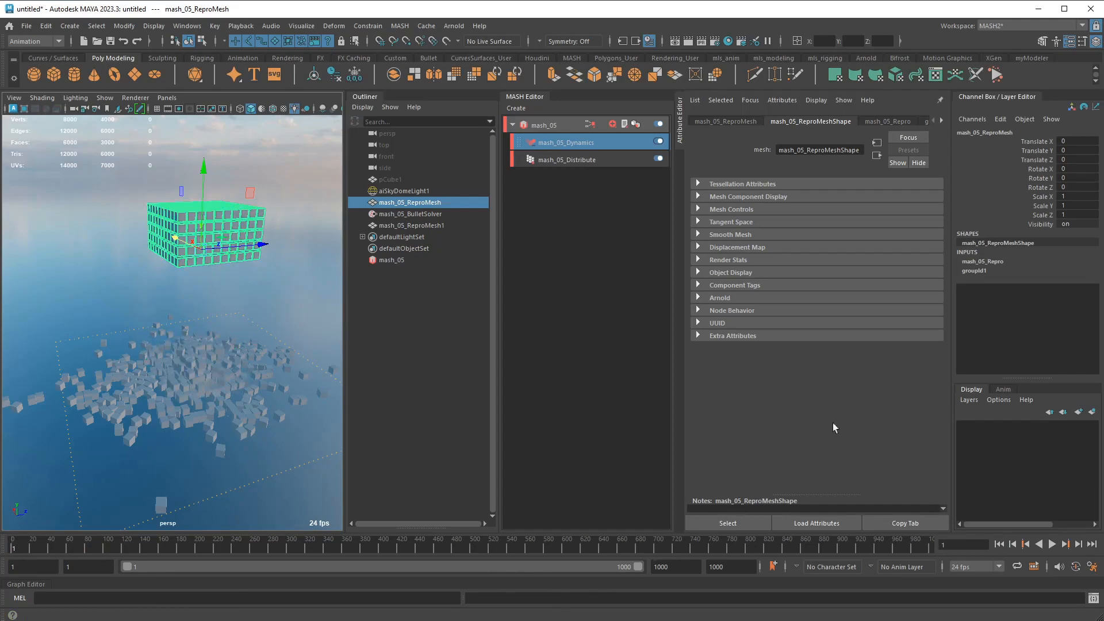
# Add mash_05_ReproMesh1 as a collider object of the mash_05 Bullet solver and set its Collision Shape to Mesh
pyautogui.click(428, 225)
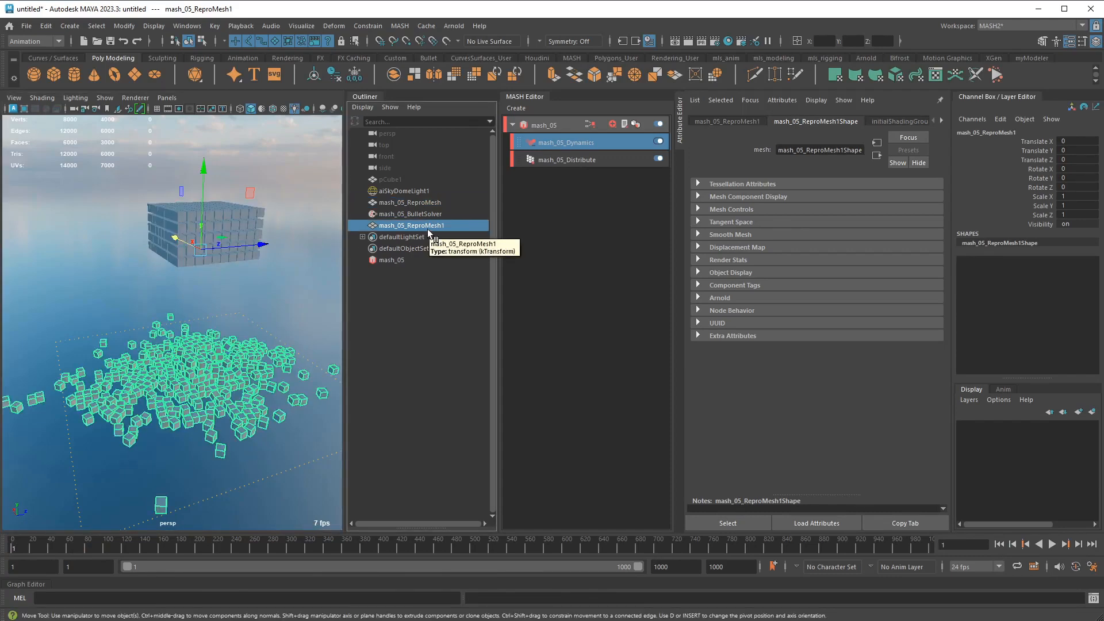
pyautogui.click(594, 124)
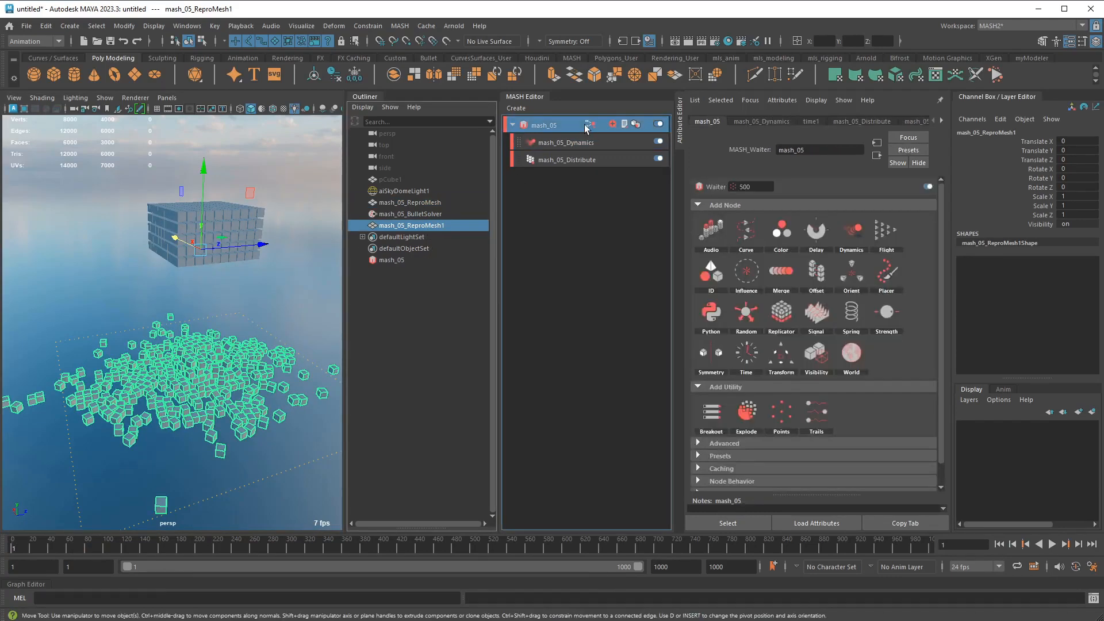
pyautogui.click(588, 125)
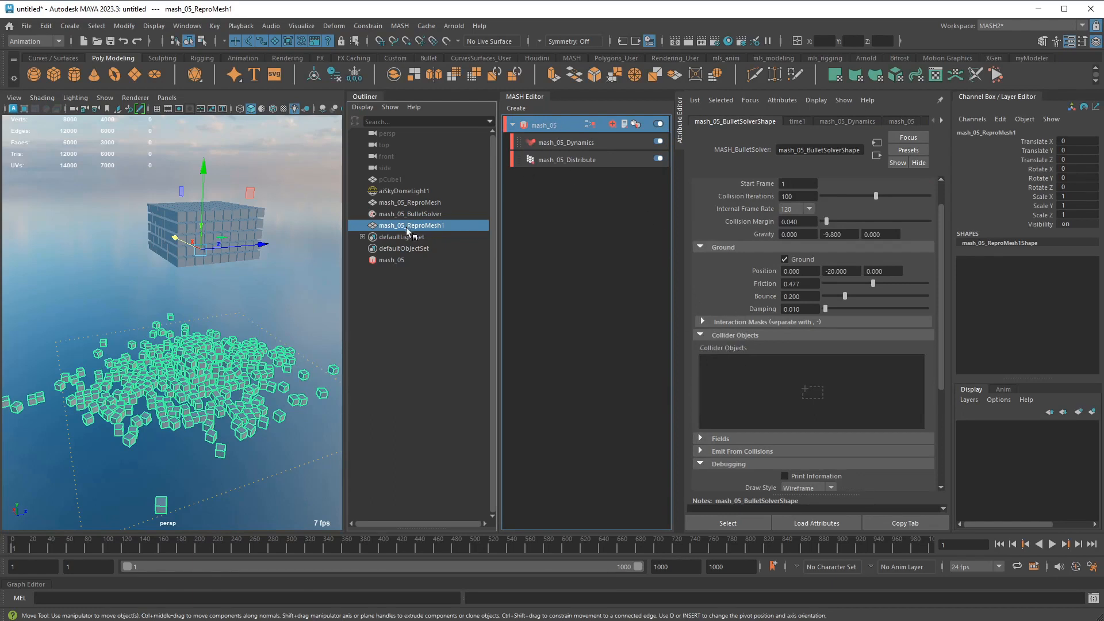
pyautogui.moveTo(405, 227); pyautogui.dragTo(752, 380)
pyautogui.click(764, 360)
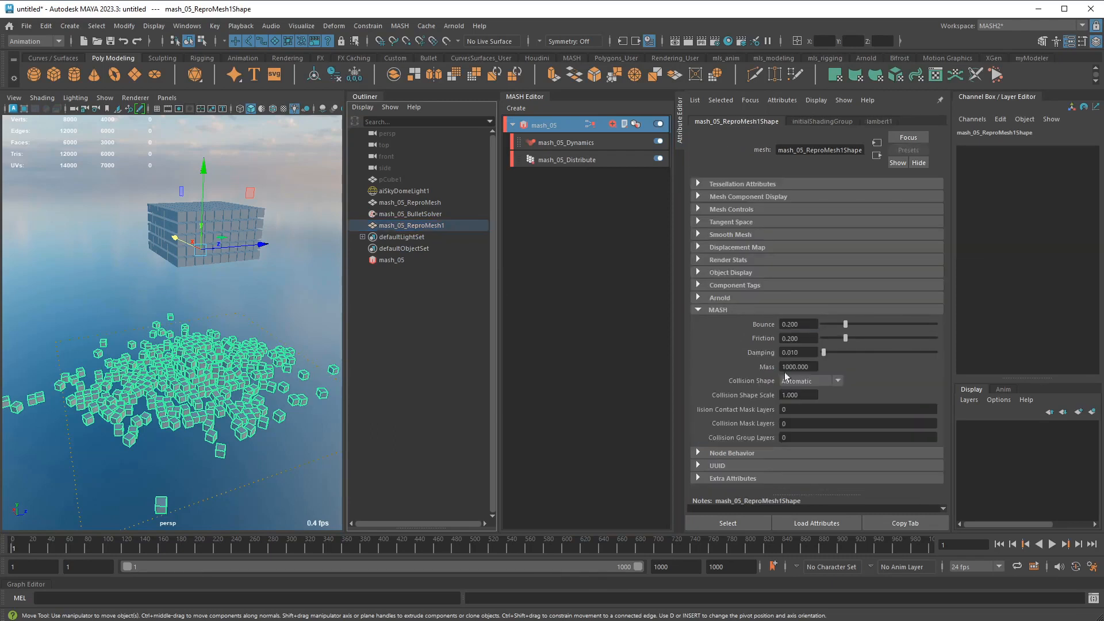
pyautogui.click(799, 380)
pyautogui.click(797, 439)
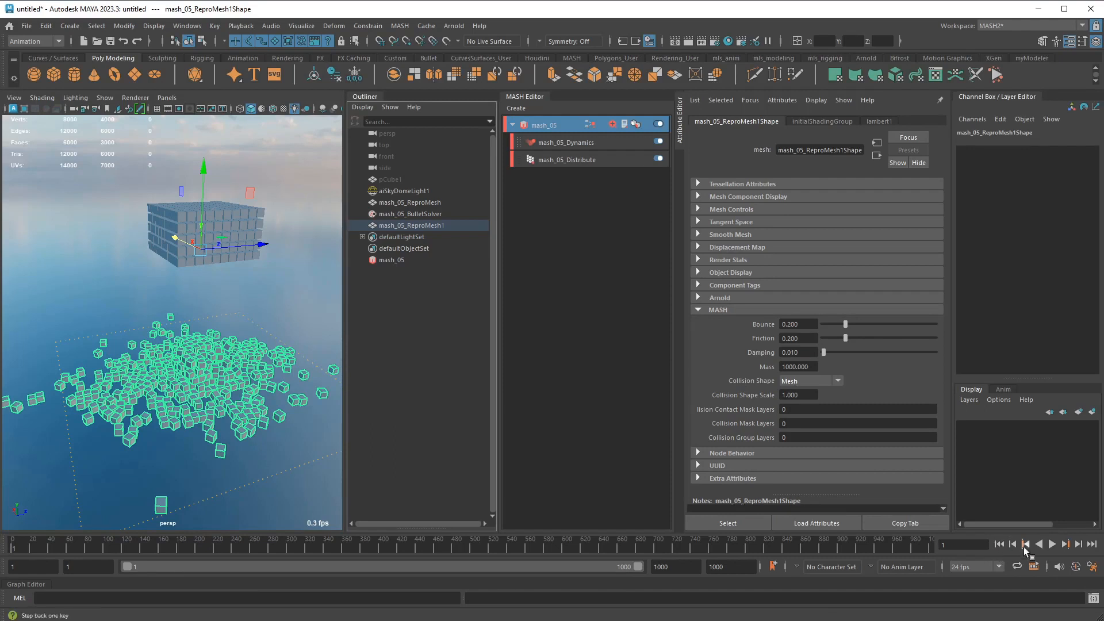
# Play the simulation against the new collider pile, stop it at frame 566, and rewind to the first frame
pyautogui.click(1052, 545)
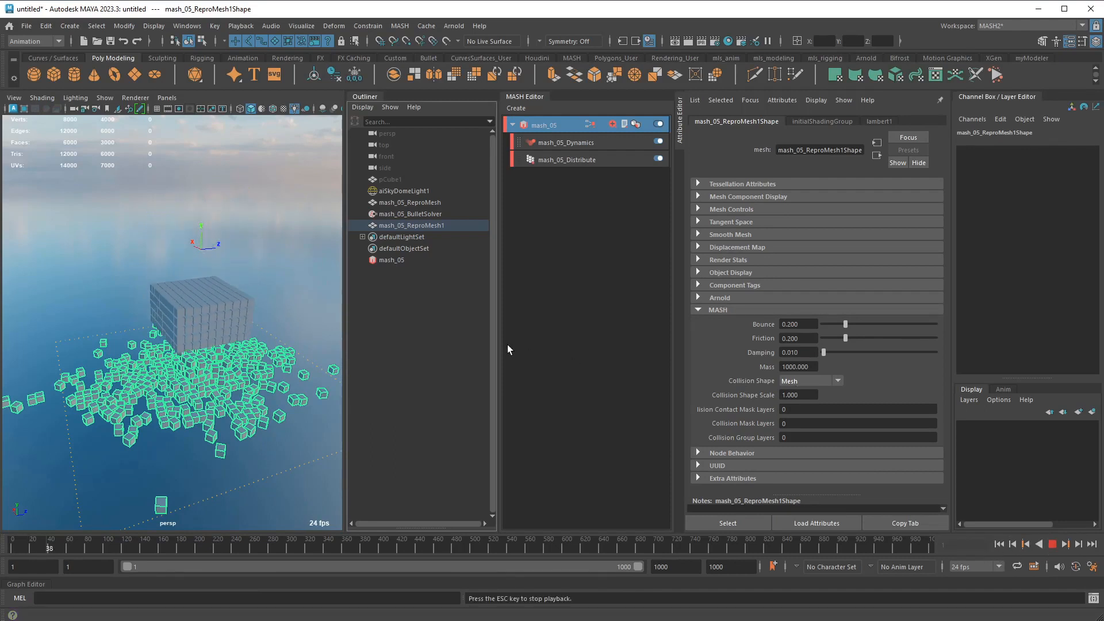
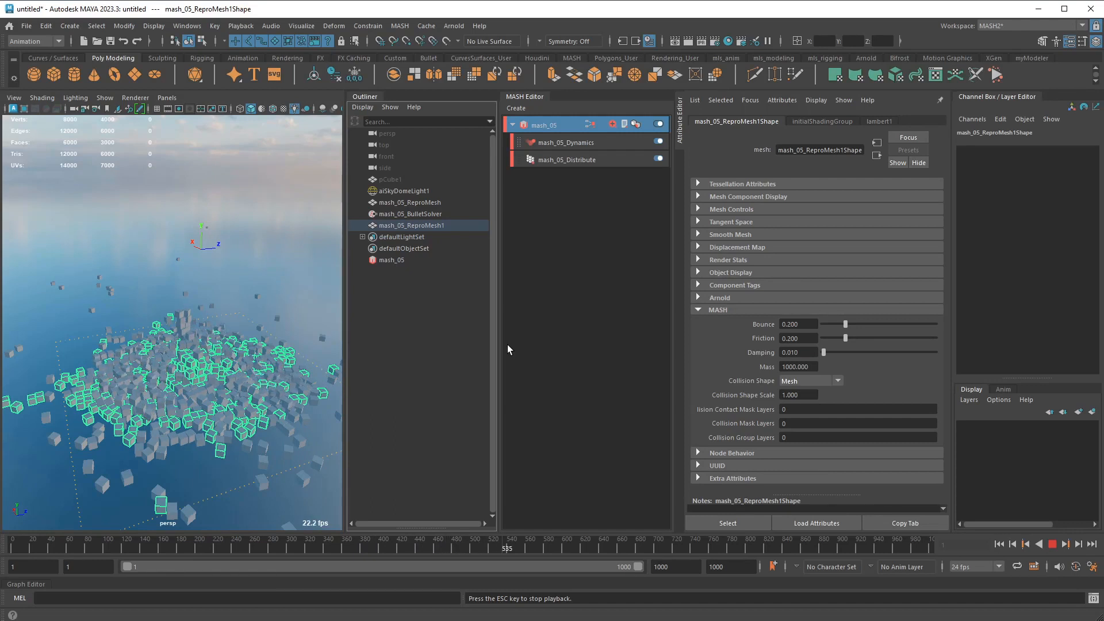
pyautogui.click(1052, 544)
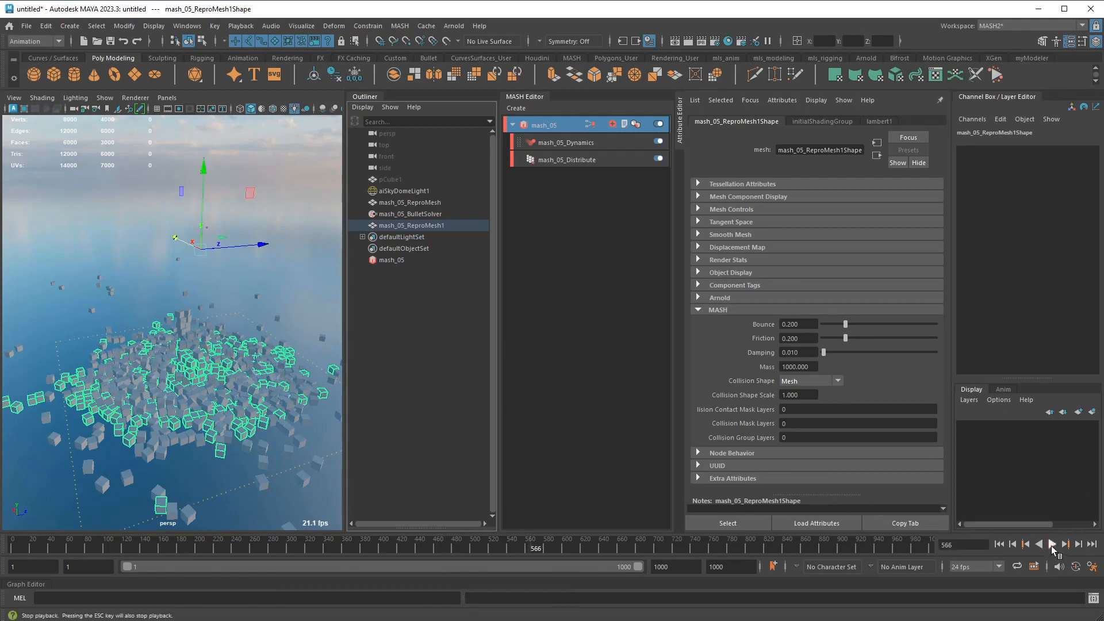
pyautogui.keyDown('alt'); pyautogui.moveTo(127, 270); pyautogui.dragTo(198, 349); pyautogui.keyUp('alt')
pyautogui.click(1000, 545)
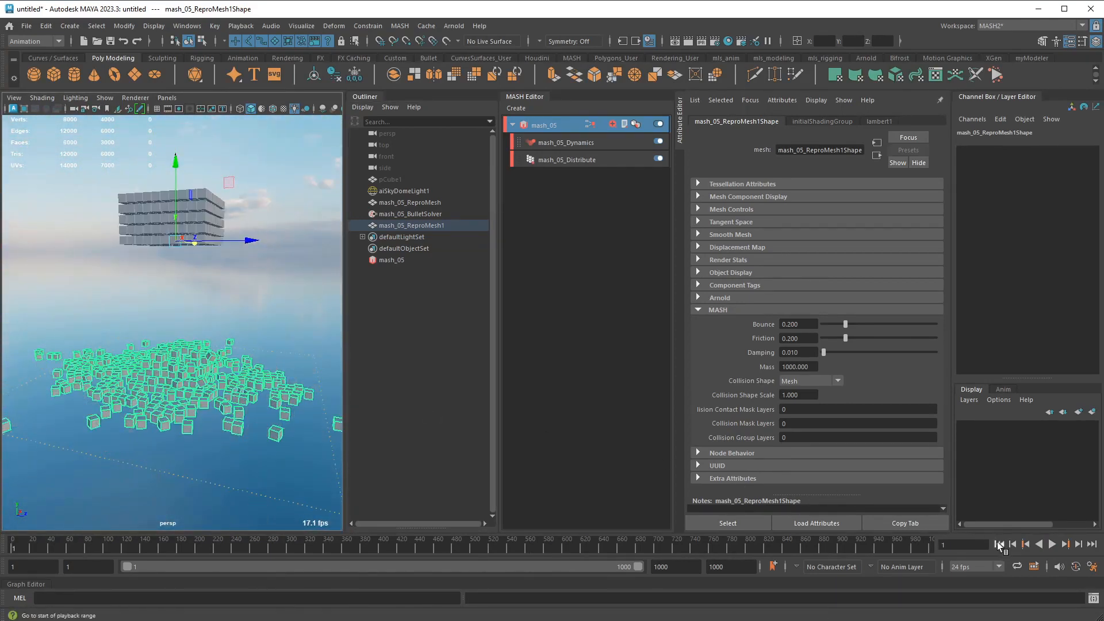
# Set mash_05_Dynamics Friction to 0.217 and Rolling Friction to 0.255, and replay the fall onto the collider pile
pyautogui.click(577, 144)
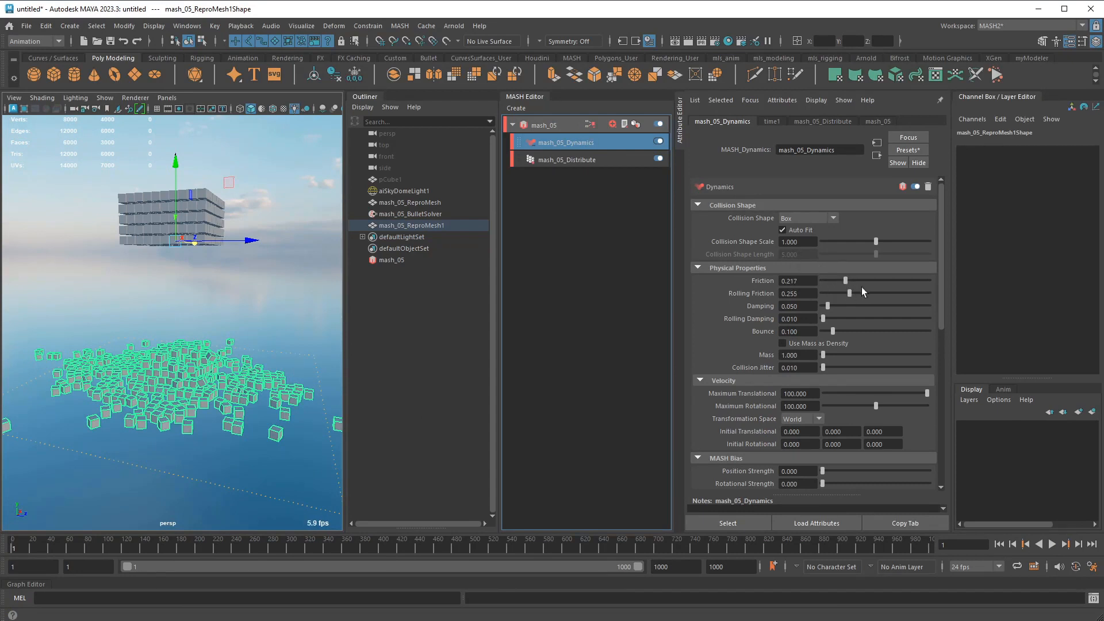
pyautogui.click(1052, 545)
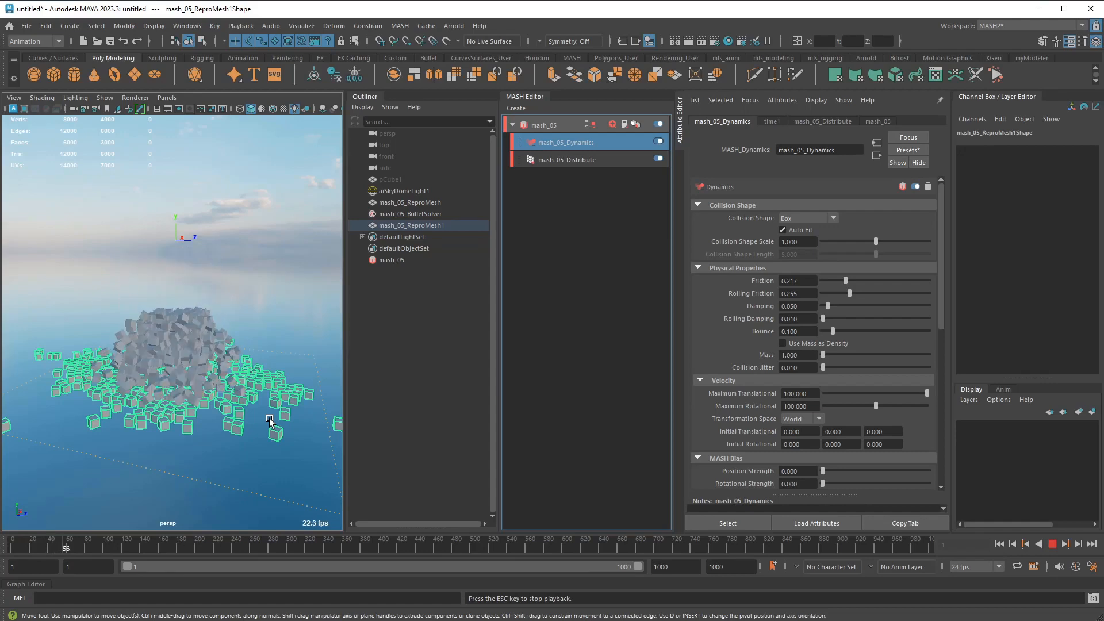
pyautogui.keyDown('alt'); pyautogui.moveTo(205, 389); pyautogui.dragTo(287, 434); pyautogui.keyUp('alt')
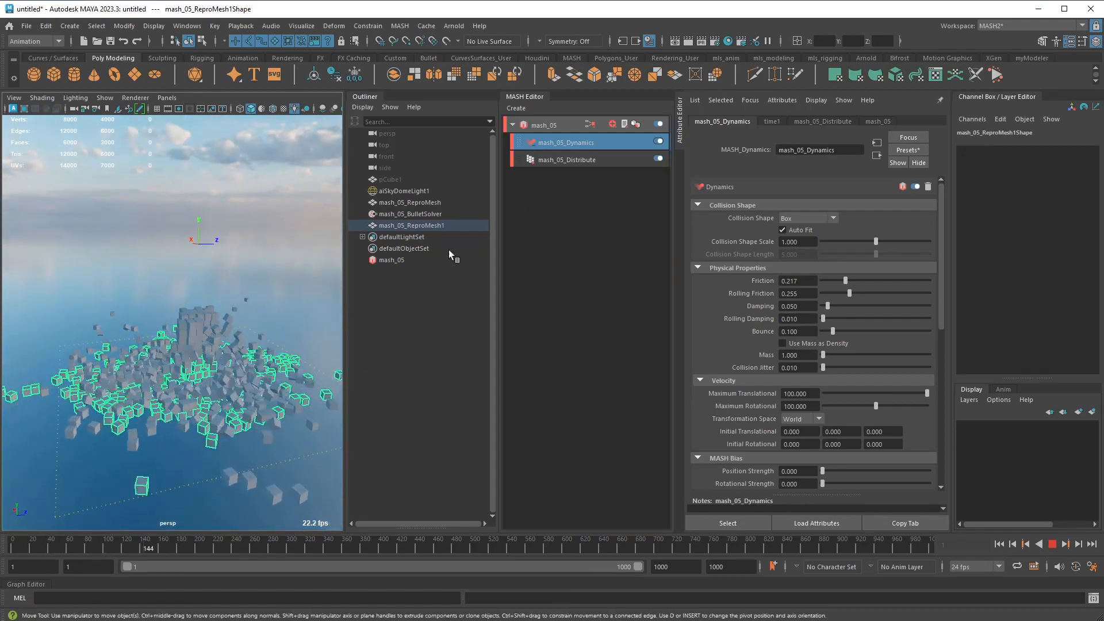
# Stop playback, set the mash_05 Bullet solver's Ground Friction to 0.648 and Damping to 0.057, and return to frame 1
pyautogui.press('Escape')
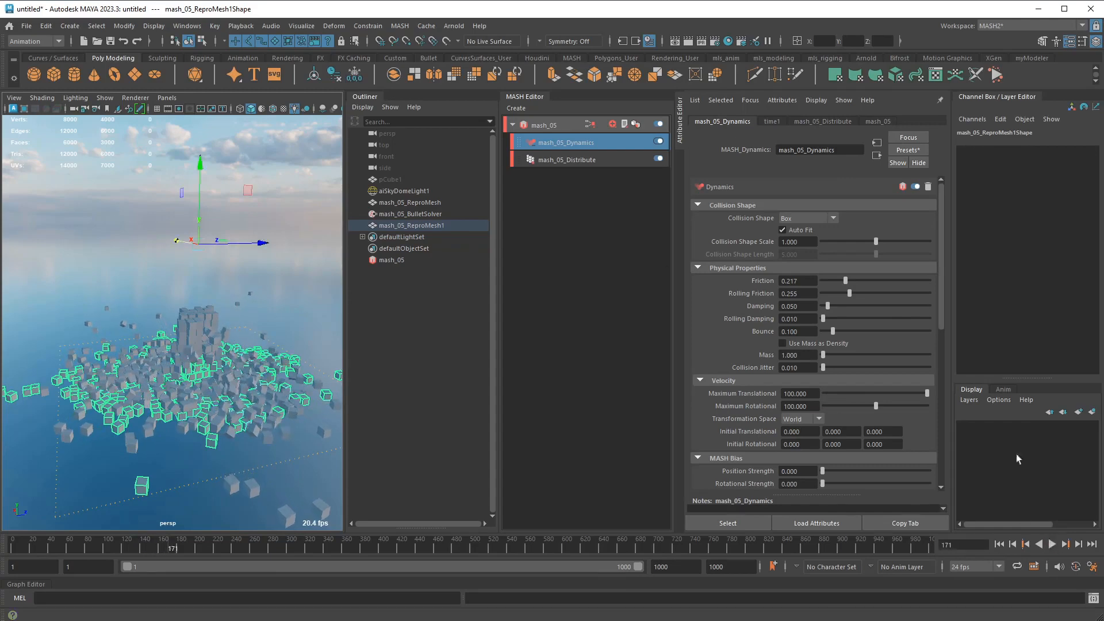
pyautogui.click(611, 123)
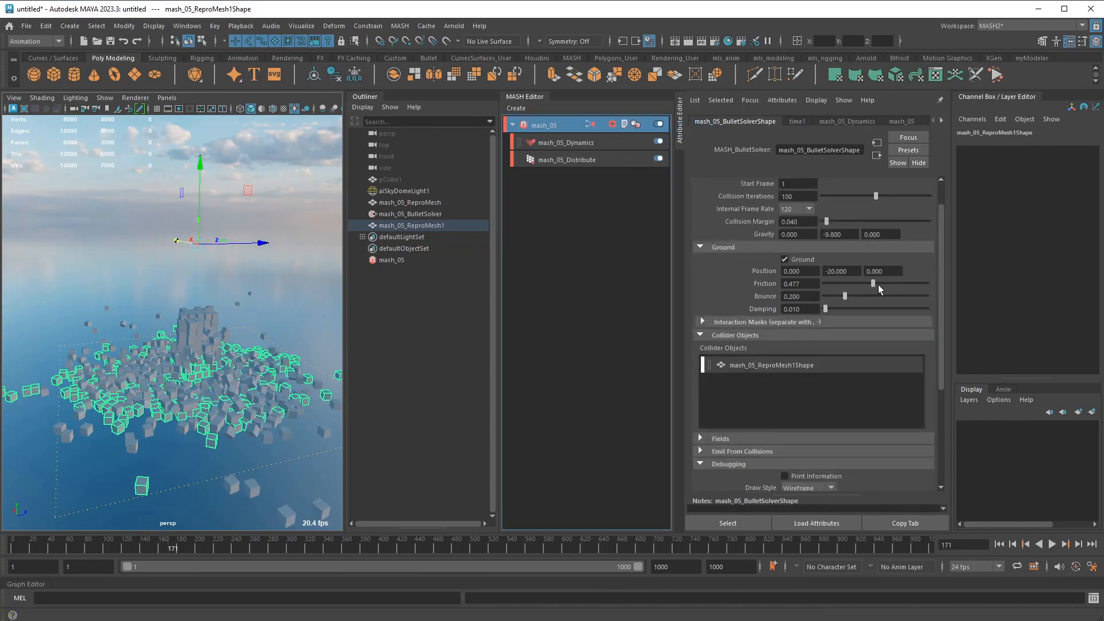
pyautogui.click(1000, 544)
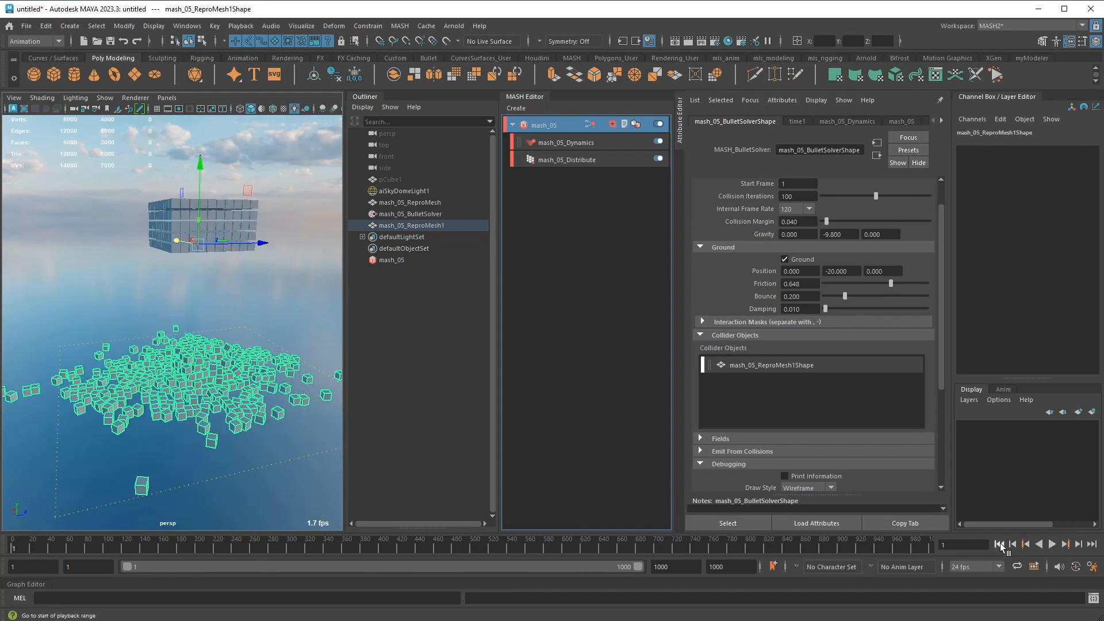
pyautogui.click(830, 308)
# Play the cube fall onto the collider pile, stop it at frame 305, and inspect the stacked cubes up close
pyautogui.click(1052, 544)
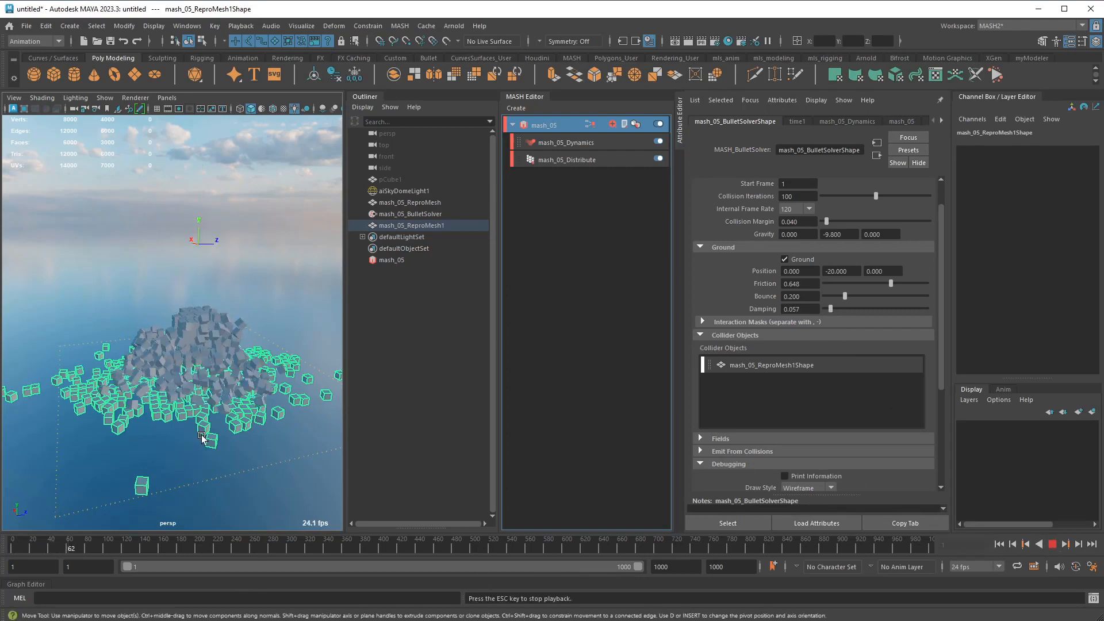
pyautogui.keyDown('alt'); pyautogui.moveTo(166, 448); pyautogui.dragTo(337, 456); pyautogui.keyUp('alt')
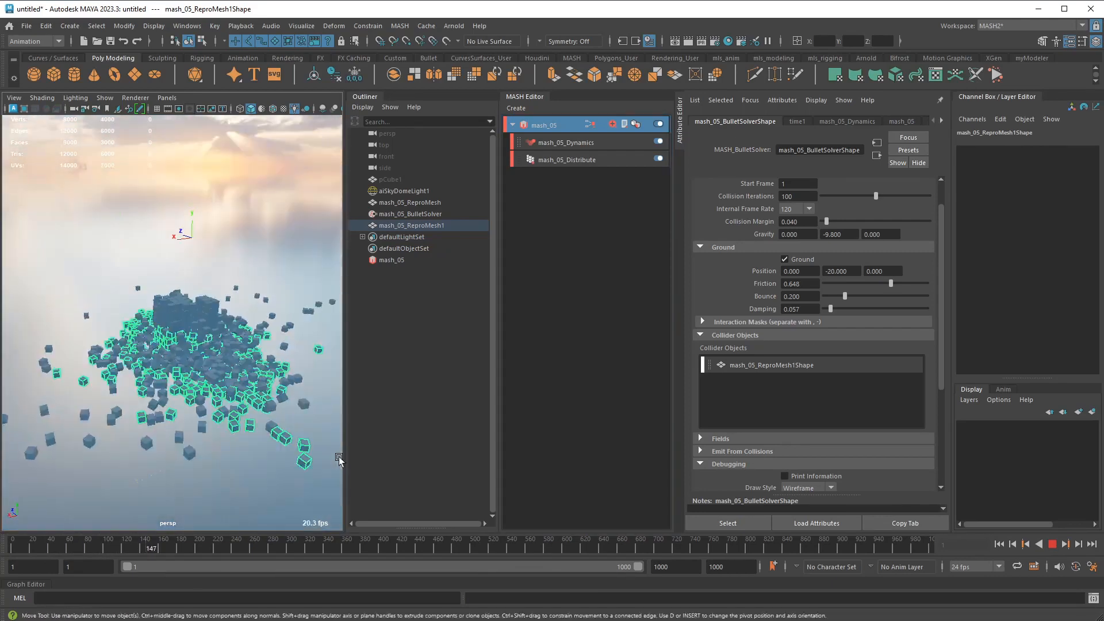
pyautogui.click(1053, 544)
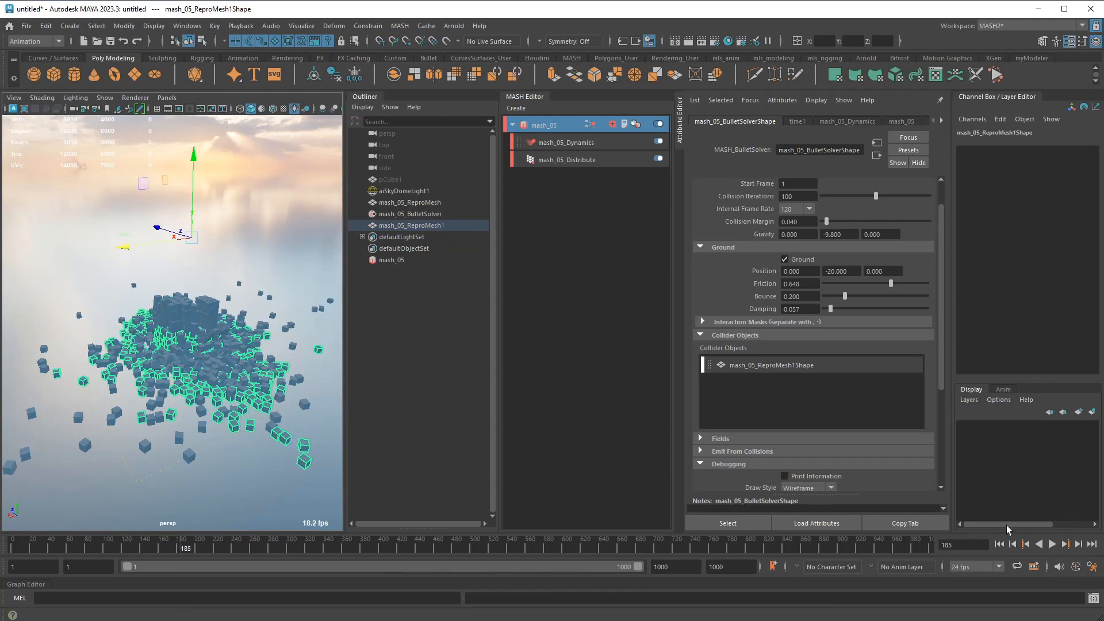
pyautogui.click(1053, 544)
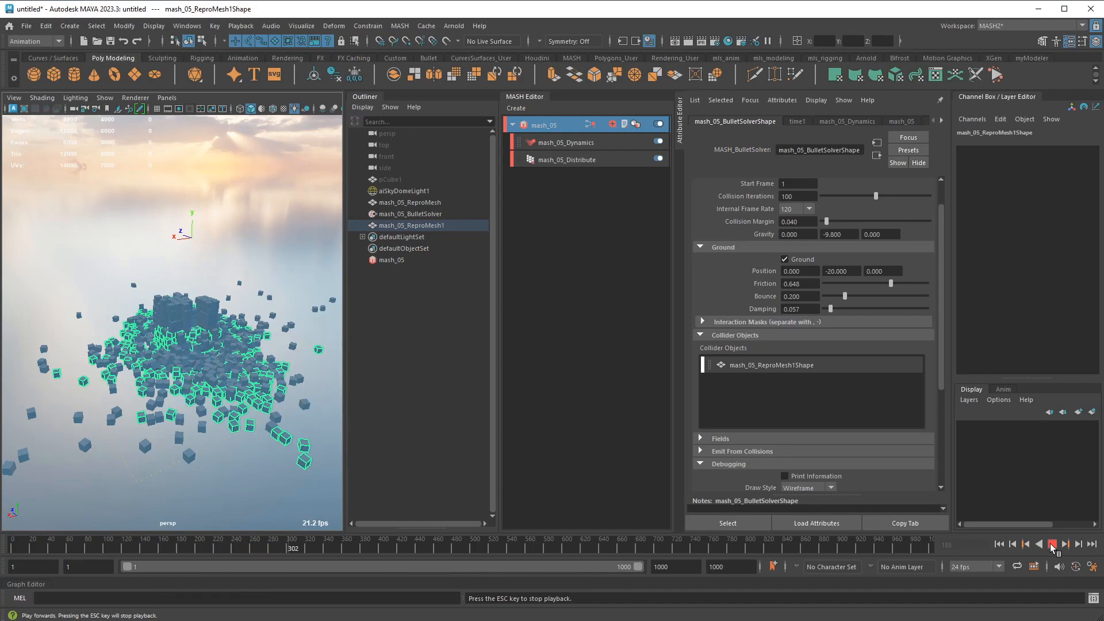
pyautogui.click(1052, 547)
pyautogui.keyDown('alt'); pyautogui.moveTo(253, 316); pyautogui.dragTo(146, 364); pyautogui.keyUp('alt')
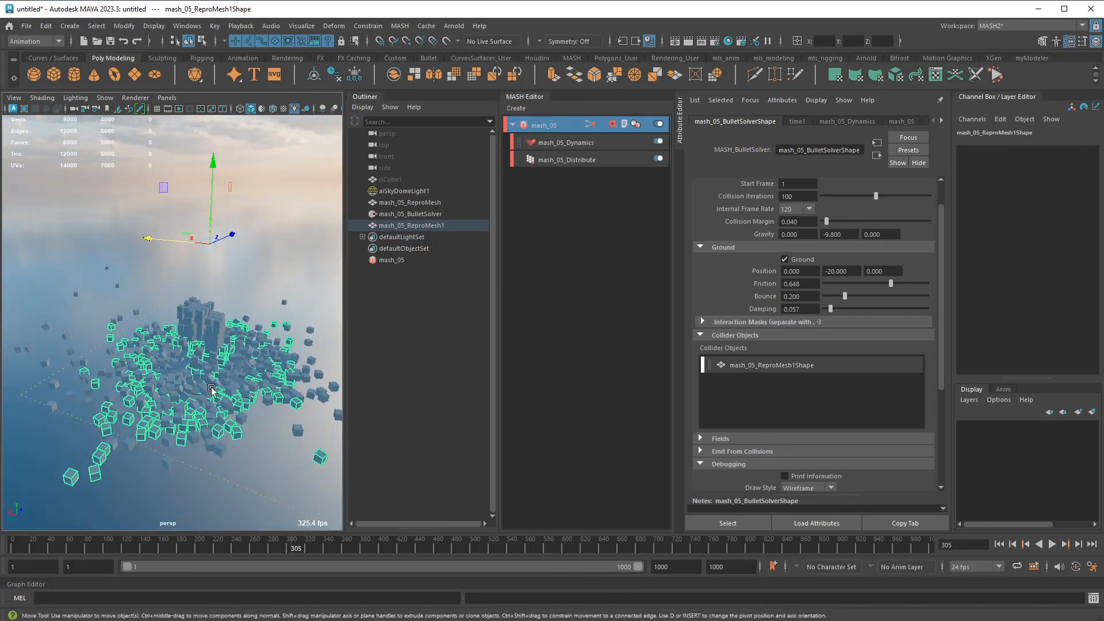
pyautogui.keyDown('alt'); pyautogui.moveTo(244, 389); pyautogui.dragTo(215, 389); pyautogui.keyUp('alt')
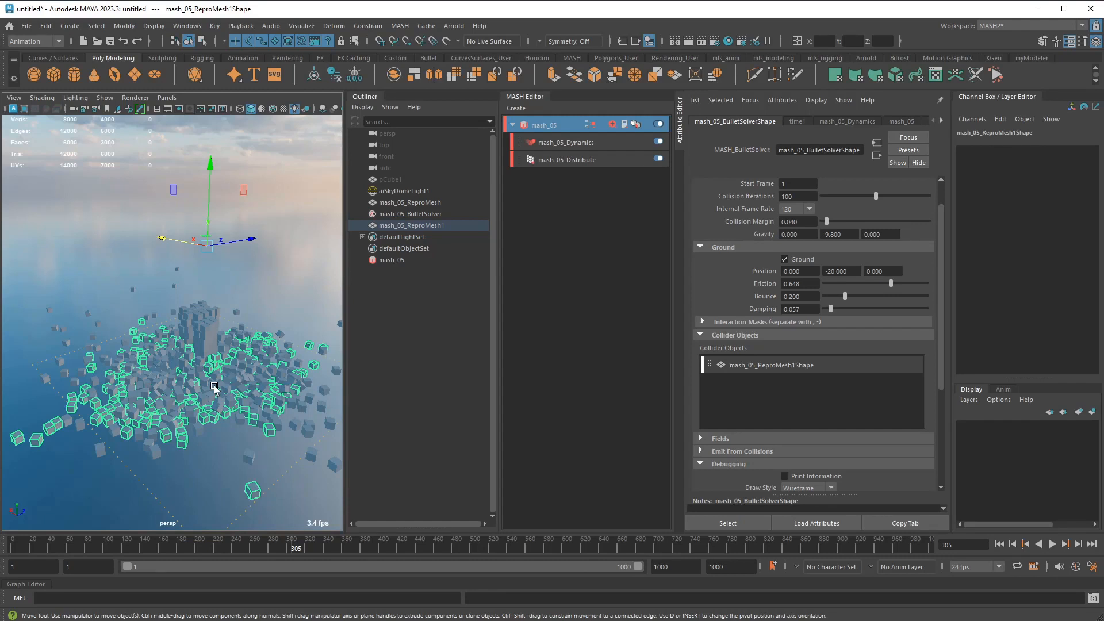
pyautogui.keyDown('alt'); pyautogui.moveTo(212, 332); pyautogui.dragTo(273, 378, button='right'); pyautogui.keyUp('alt')
pyautogui.keyDown('alt'); pyautogui.moveTo(273, 378); pyautogui.dragTo(253, 304, button='middle'); pyautogui.keyUp('alt')
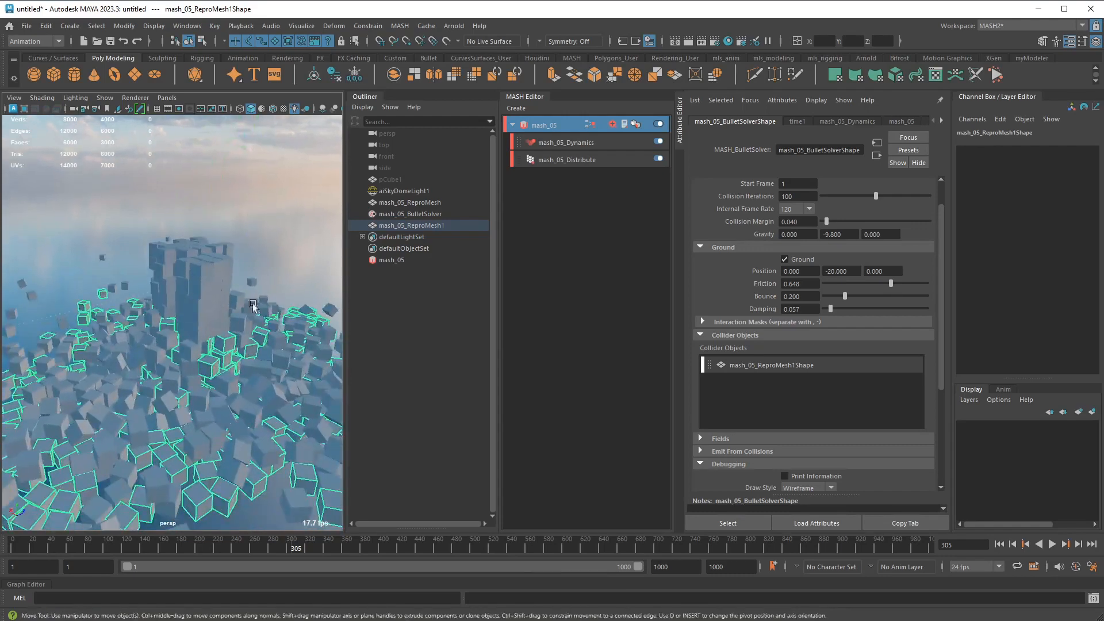
# Duplicate mash_05_ReproMesh in its fallen state at frame 305 and rewind to the first frame
pyautogui.click(425, 201)
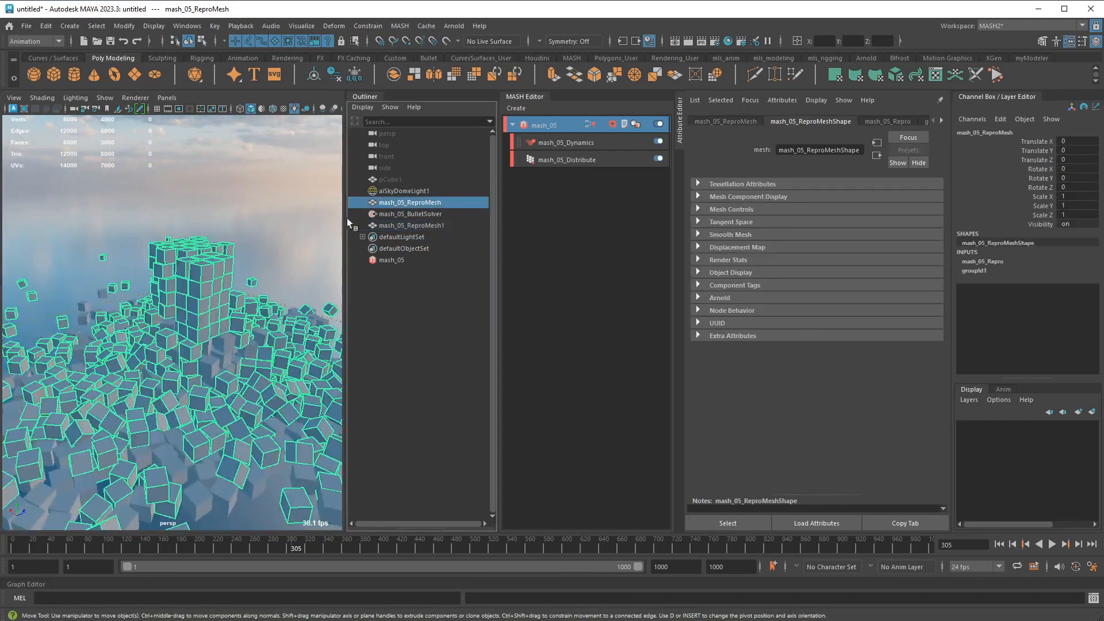
pyautogui.keyDown('alt'); pyautogui.moveTo(254, 297); pyautogui.dragTo(220, 258, button='right'); pyautogui.keyUp('alt')
pyautogui.keyDown('alt'); pyautogui.moveTo(219, 259); pyautogui.dragTo(251, 267); pyautogui.keyUp('alt')
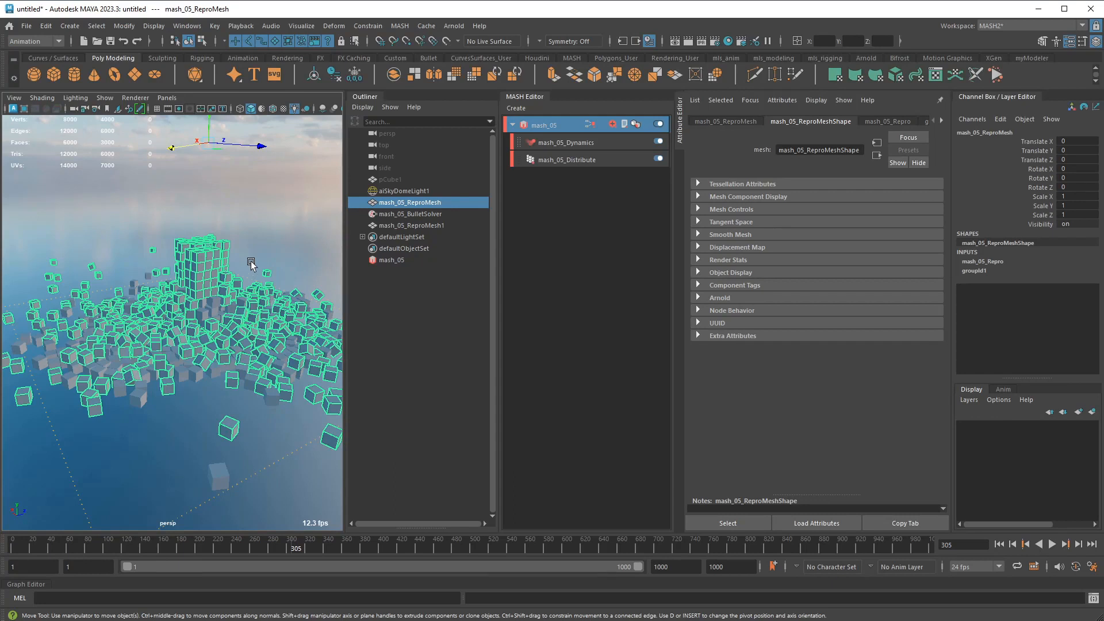
pyautogui.hotkey('ctrl', 'd')
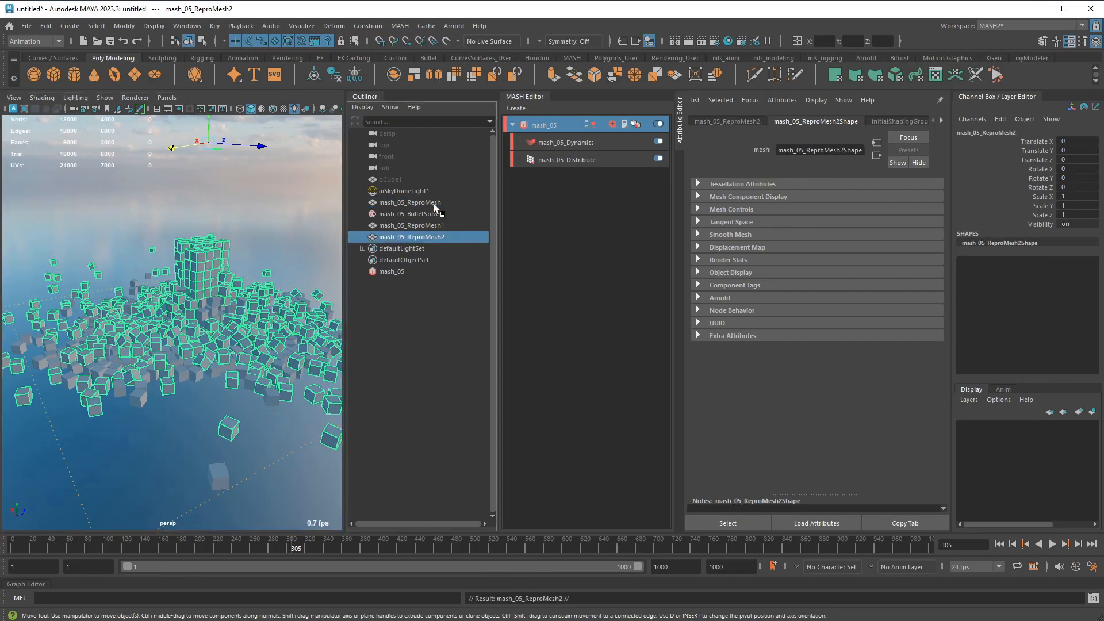
pyautogui.click(999, 544)
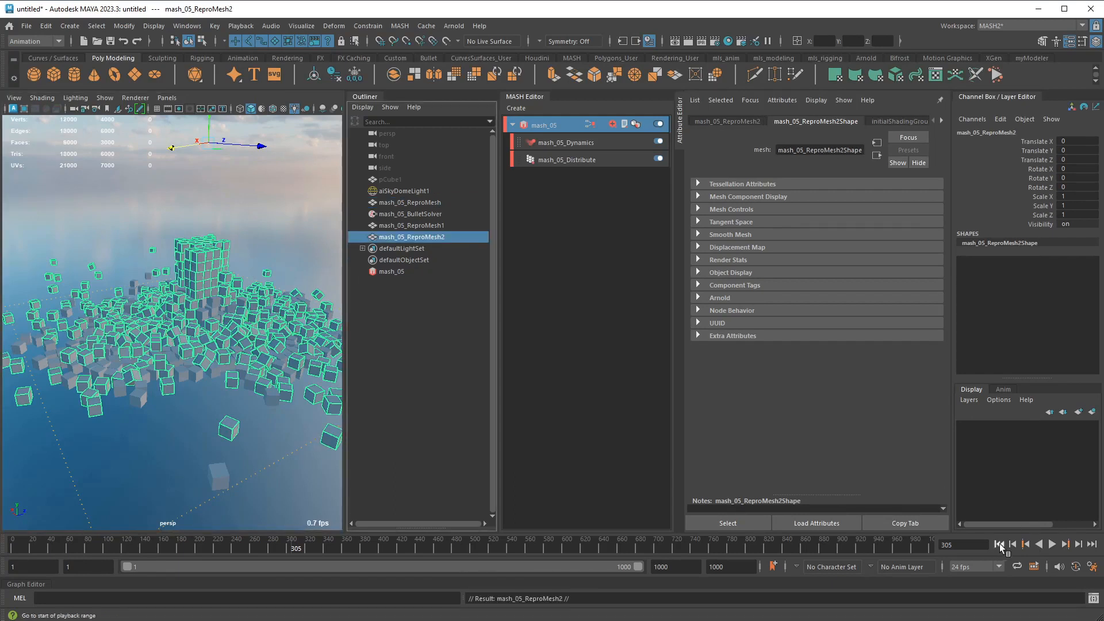
# Add mash_05_ReproMesh2 to the collider objects of the mash_05 Bullet solver
pyautogui.keyDown('alt'); pyautogui.moveTo(264, 265); pyautogui.dragTo(231, 259); pyautogui.keyUp('alt')
pyautogui.click(291, 239)
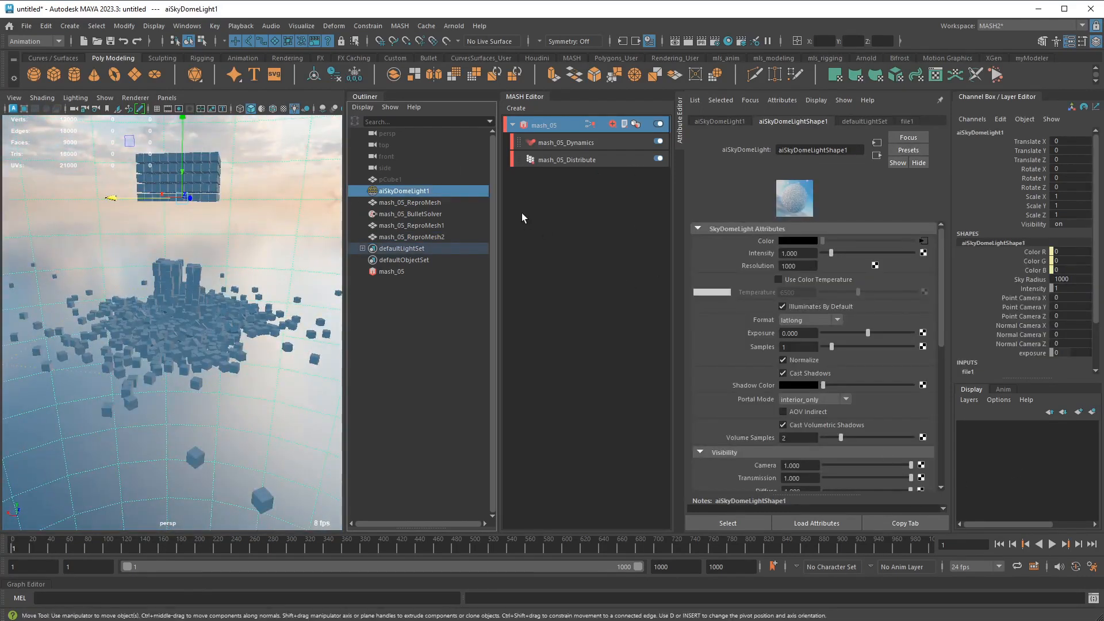
pyautogui.click(609, 127)
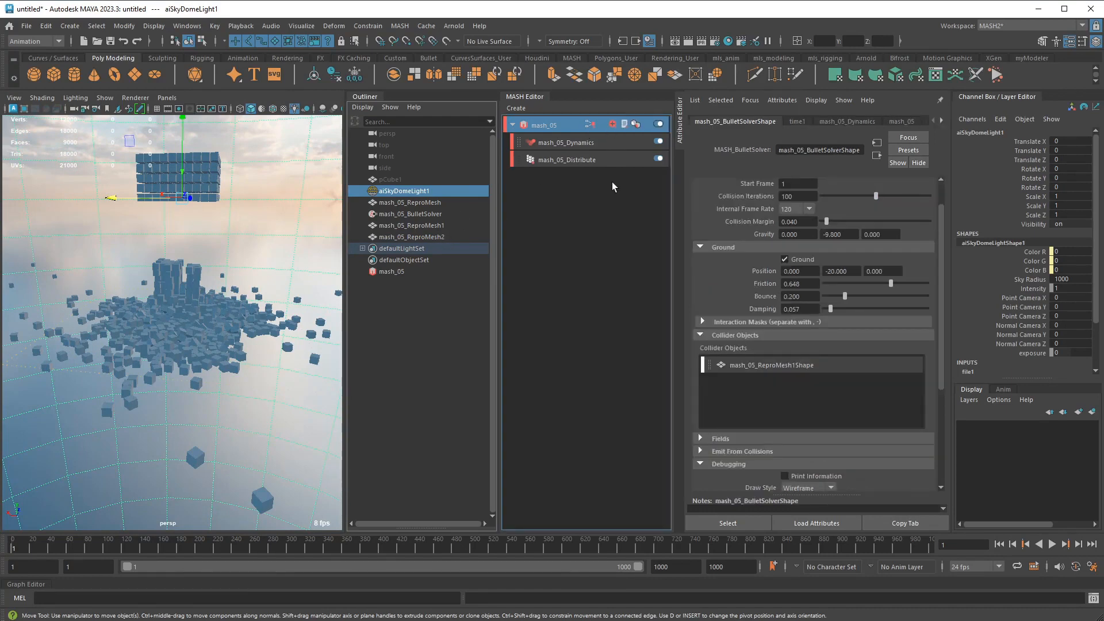
pyautogui.click(436, 238)
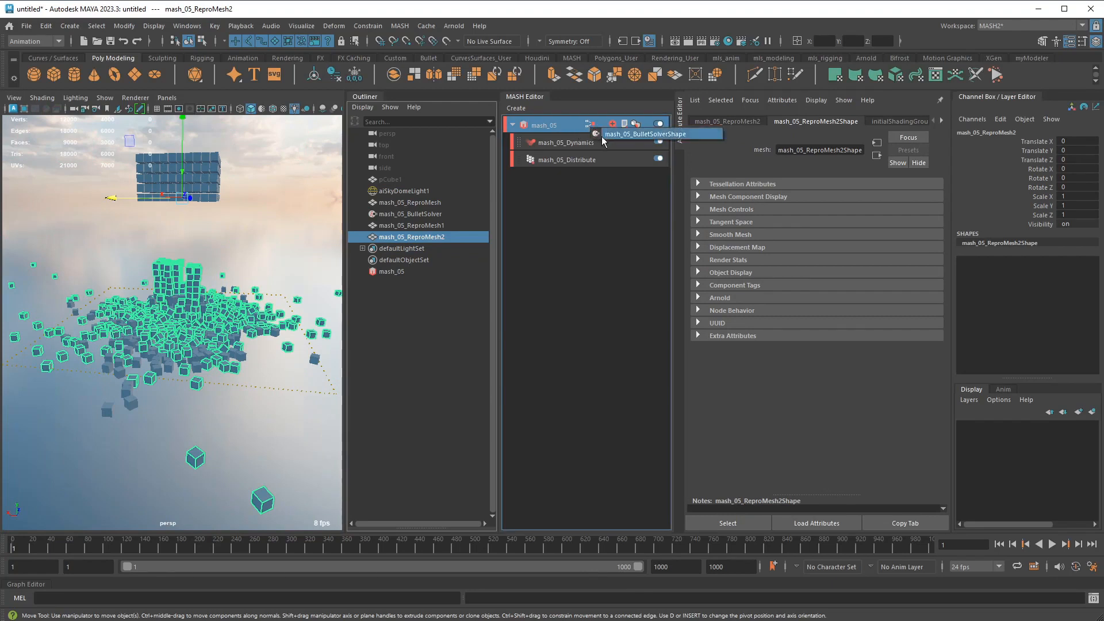
pyautogui.click(609, 134)
pyautogui.moveTo(410, 237); pyautogui.dragTo(785, 398)
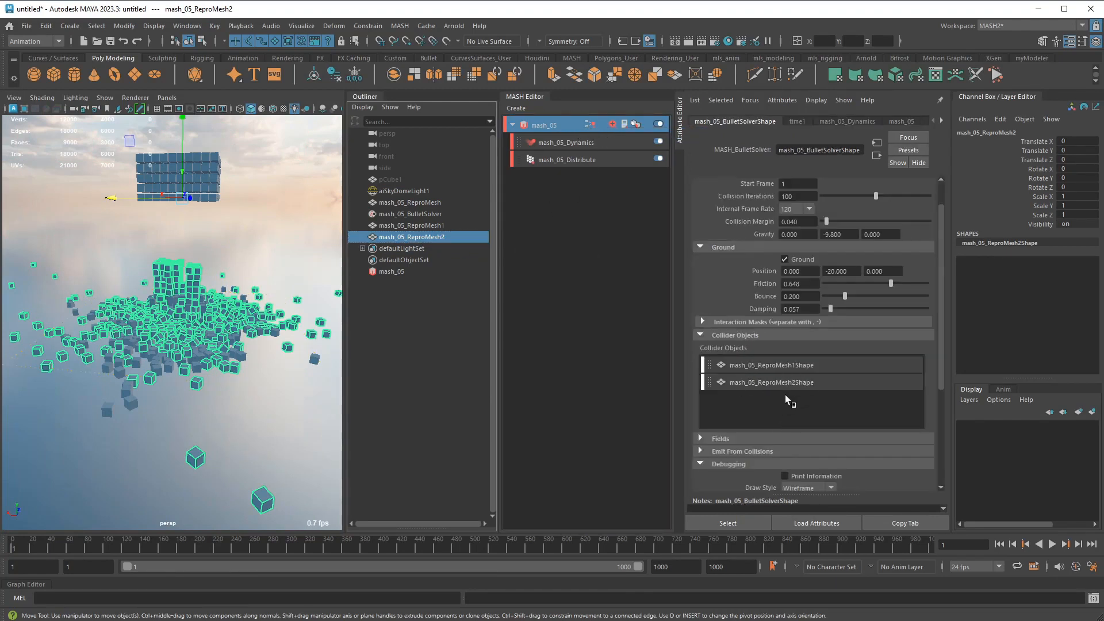
# Play the simulation against both collider piles, stop it around frame 335, and rewind to the first frame
pyautogui.click(1052, 544)
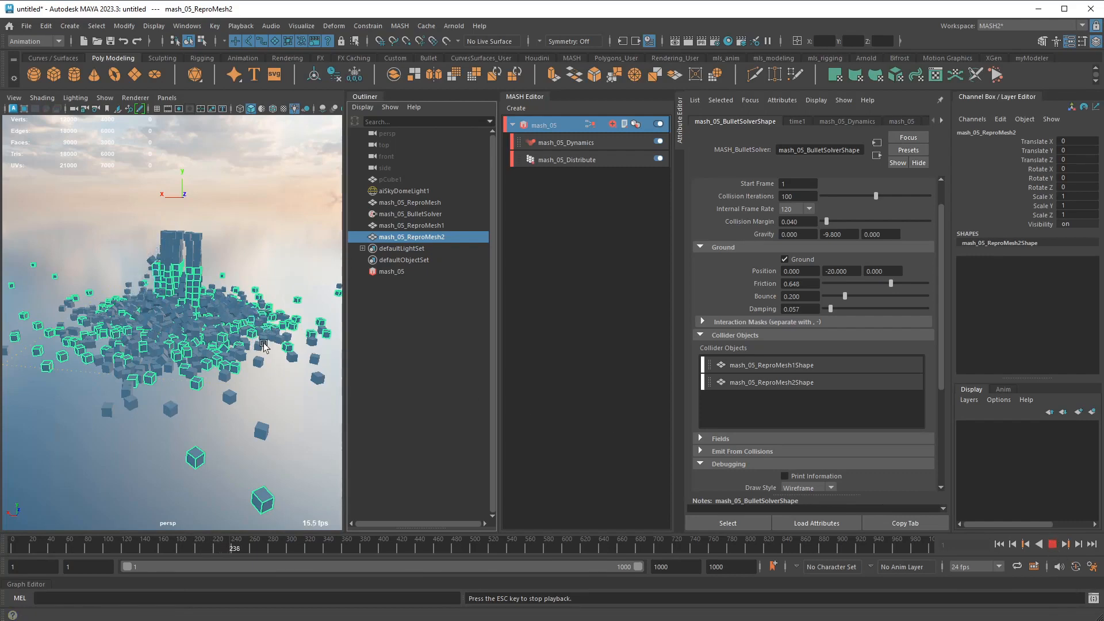
pyautogui.moveTo(262, 351)
pyautogui.keyDown('alt'); pyautogui.mouseDown()
pyautogui.moveTo(181, 342)
pyautogui.moveTo(248, 315)
pyautogui.moveTo(274, 341)
pyautogui.mouseUp(); pyautogui.keyUp('alt')
pyautogui.scroll(4, 250, 314)
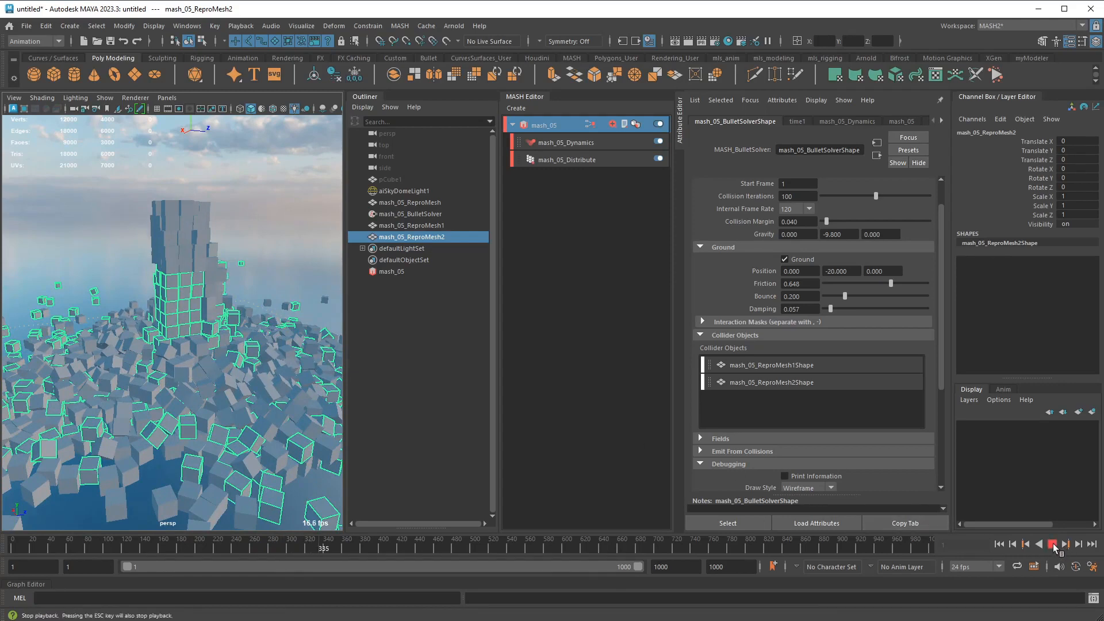
pyautogui.click(1053, 545)
pyautogui.click(1000, 544)
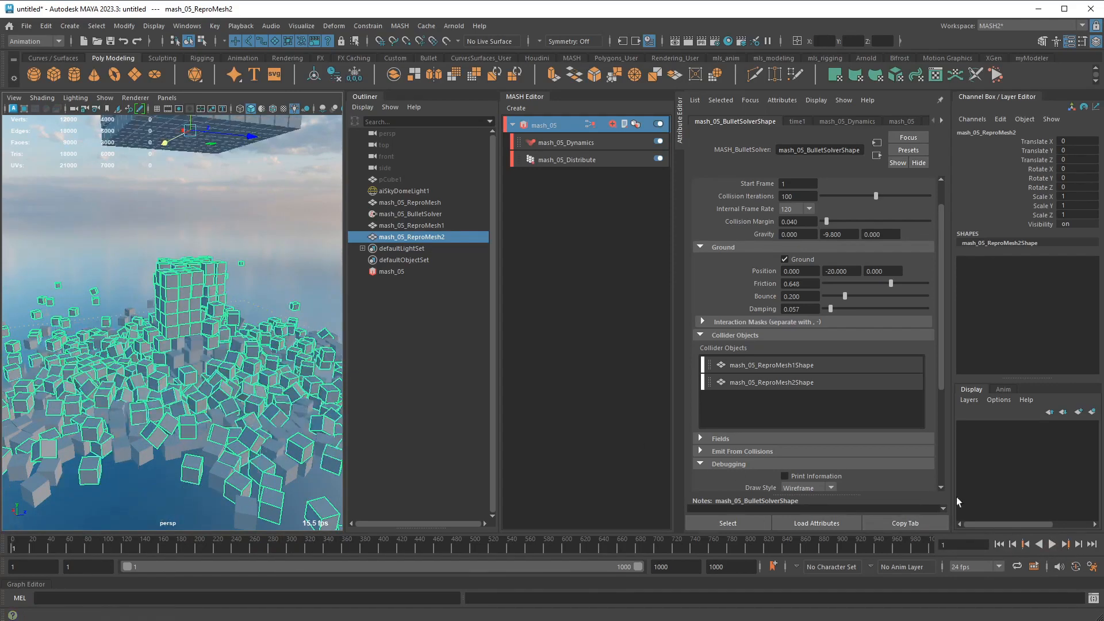
pyautogui.keyDown('alt'); pyautogui.moveTo(235, 275); pyautogui.dragTo(228, 282); pyautogui.keyUp('alt')
pyautogui.keyDown('alt'); pyautogui.moveTo(227, 282); pyautogui.dragTo(249, 315, button='middle'); pyautogui.keyUp('alt')
pyautogui.scroll(-2, 230, 270)
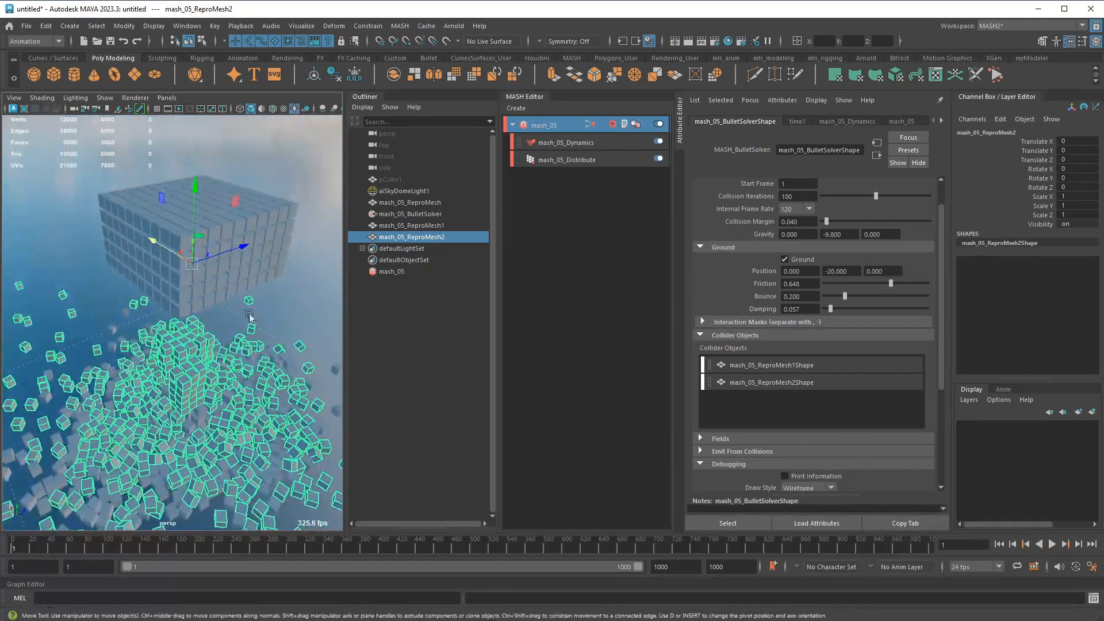
# Add a Random node to the mash_05 network and set its Position X, Y and Z to 0
pyautogui.click(601, 124)
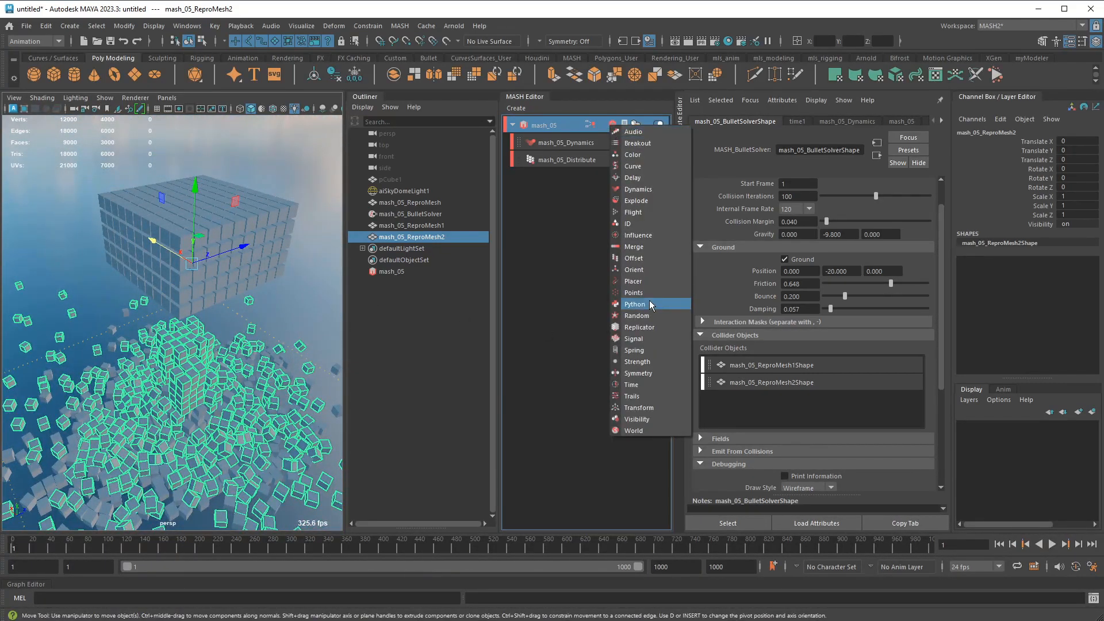
pyautogui.click(635, 315)
pyautogui.click(797, 205)
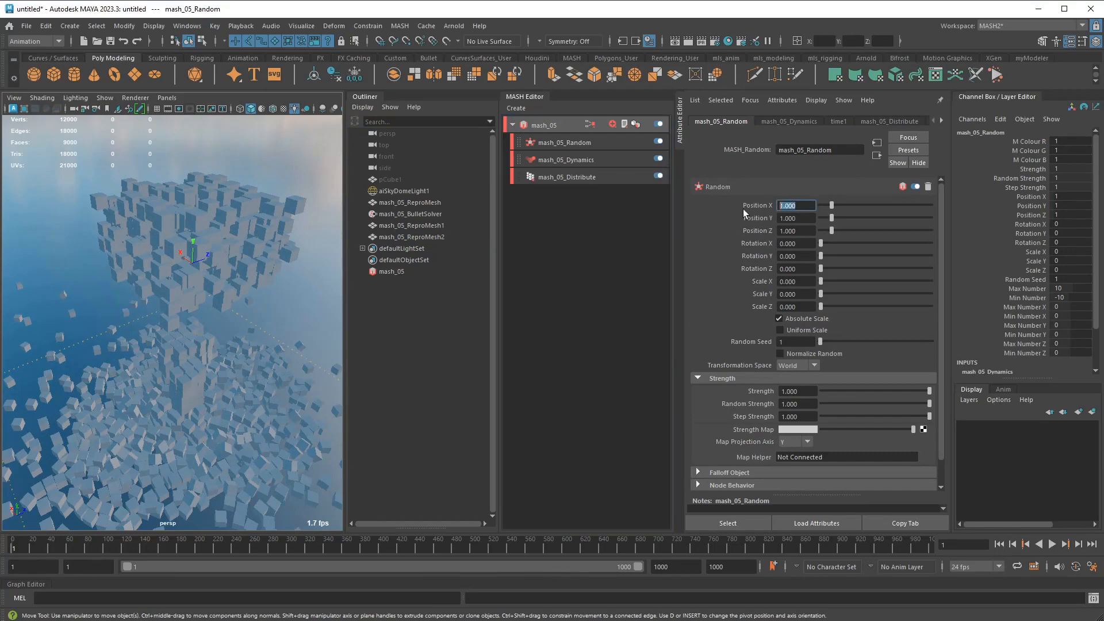
pyautogui.write('0')
pyautogui.press('Tab')
pyautogui.write('0')
pyautogui.press('Tab')
pyautogui.write('0')
pyautogui.press('Tab')
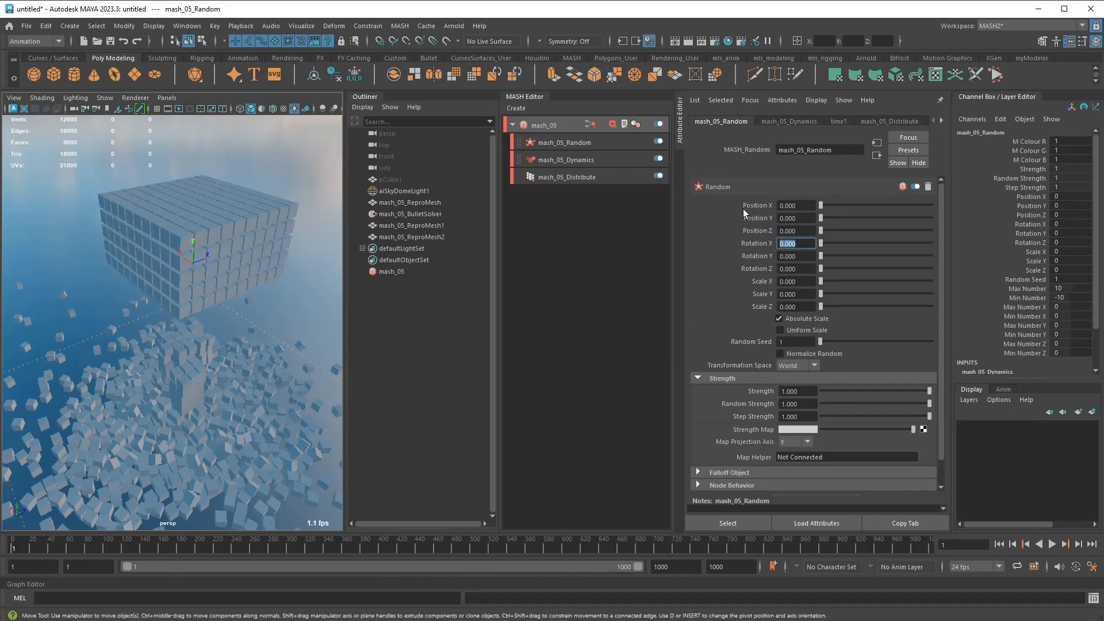
# Set the Random node's Rotation X, Y and Z to 20
pyautogui.write('20')
pyautogui.press('Tab')
pyautogui.write('20')
pyautogui.press('Tab')
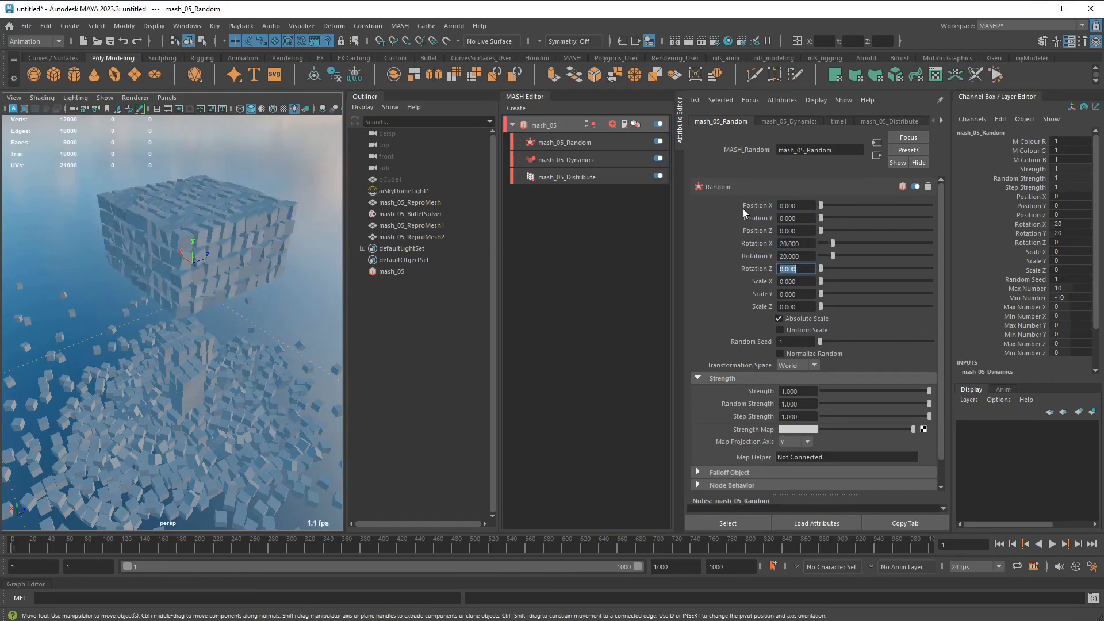
pyautogui.write('20')
pyautogui.press('Tab')
# Play the randomly rotated cubes' fall with mash_05_ReproMesh highlighted, and stop at frame 279
pyautogui.moveTo(291, 308)
pyautogui.keyDown('alt'); pyautogui.mouseDown()
pyautogui.moveTo(283, 286)
pyautogui.moveTo(298, 292)
pyautogui.mouseUp(); pyautogui.keyUp('alt')
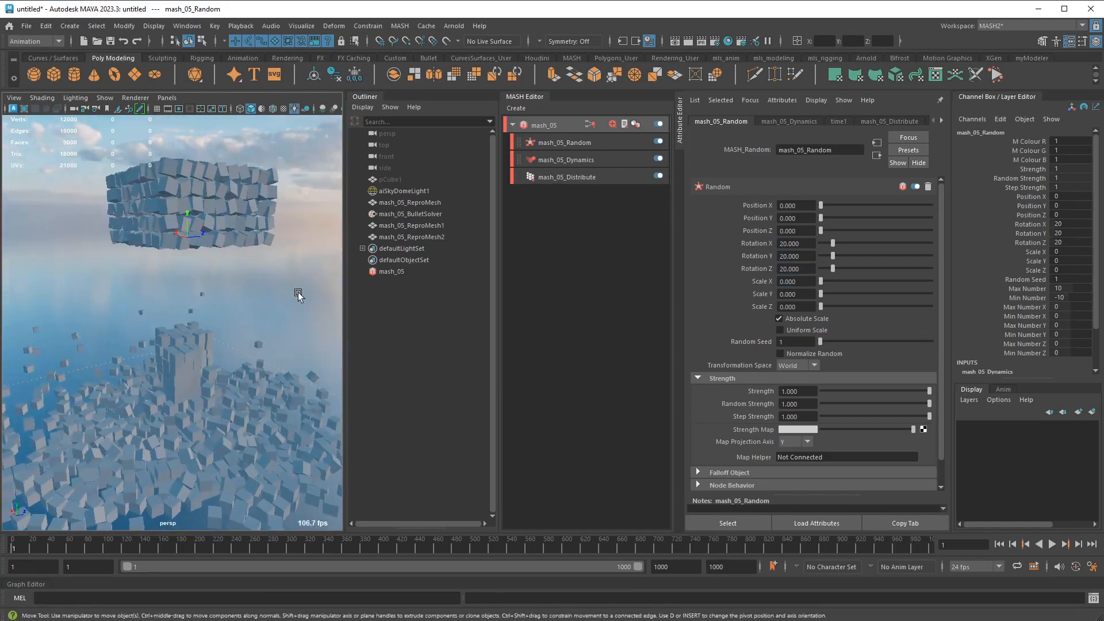
pyautogui.click(1052, 544)
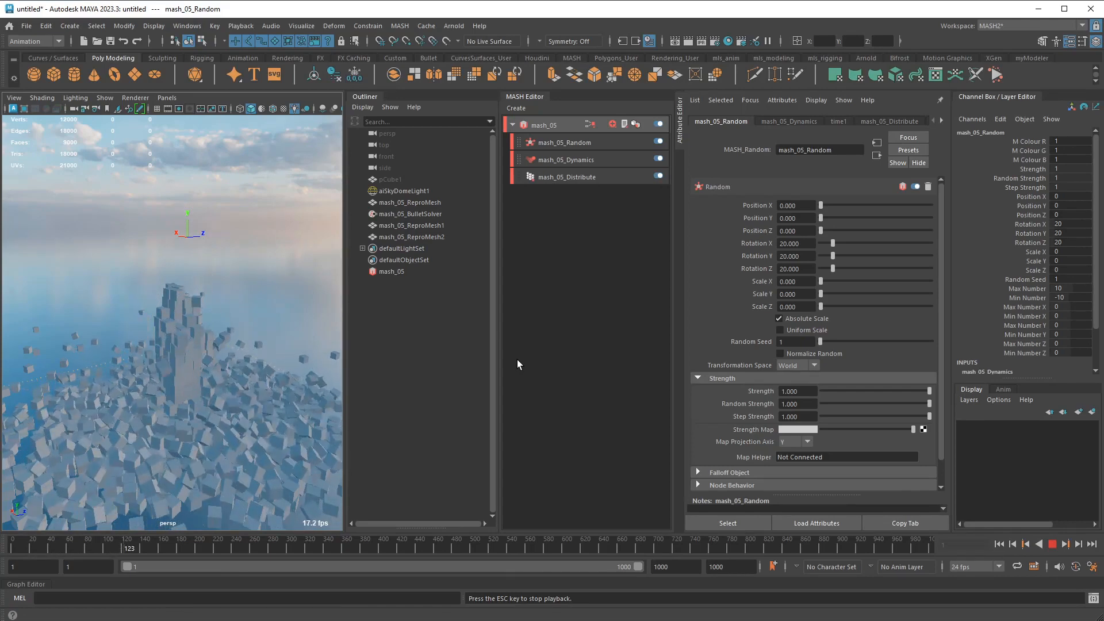
pyautogui.click(424, 204)
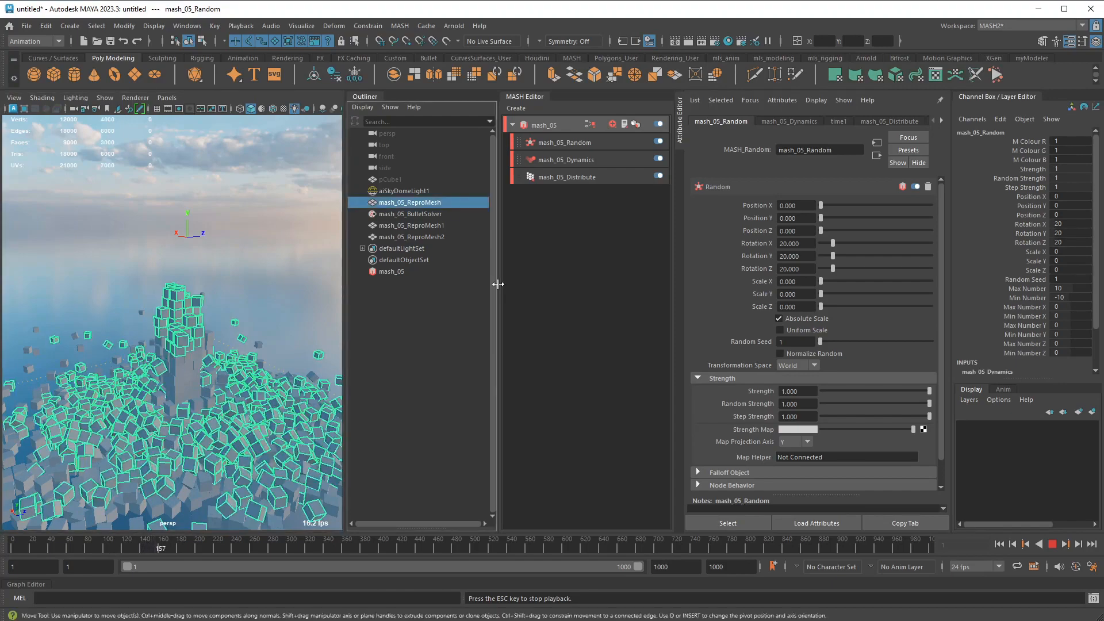
pyautogui.keyDown('alt'); pyautogui.moveTo(251, 266); pyautogui.dragTo(345, 327); pyautogui.keyUp('alt')
pyautogui.click(1052, 545)
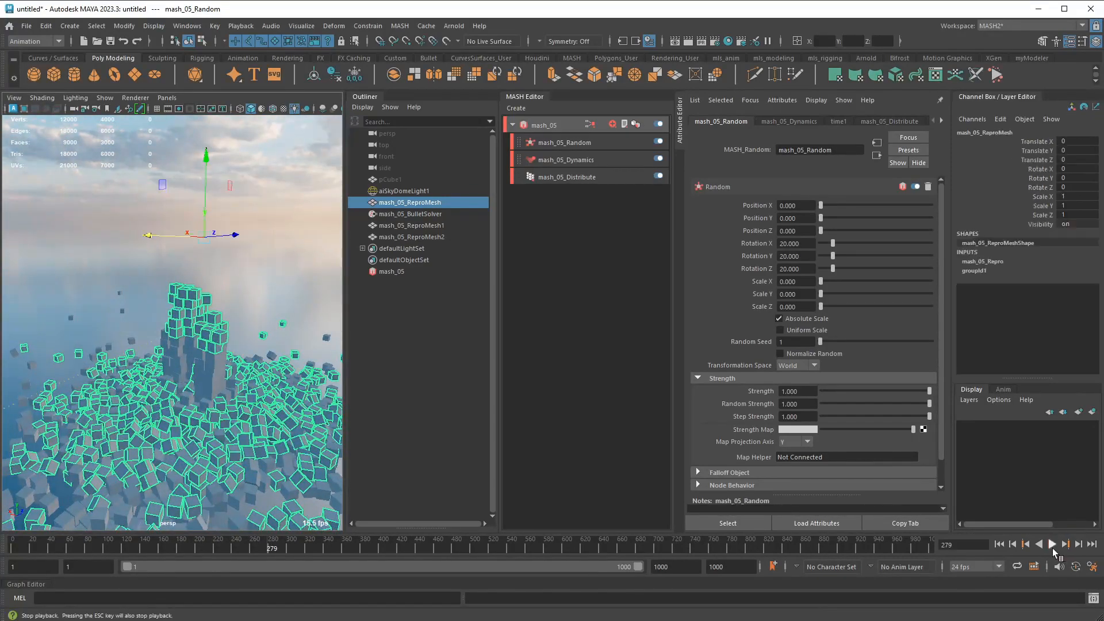
# Duplicate the fallen mash_05_ReproMesh at frame 279 and add mash_05_ReproMesh3 to the Bullet solver's collider objects
pyautogui.click(430, 237)
pyautogui.click(426, 202)
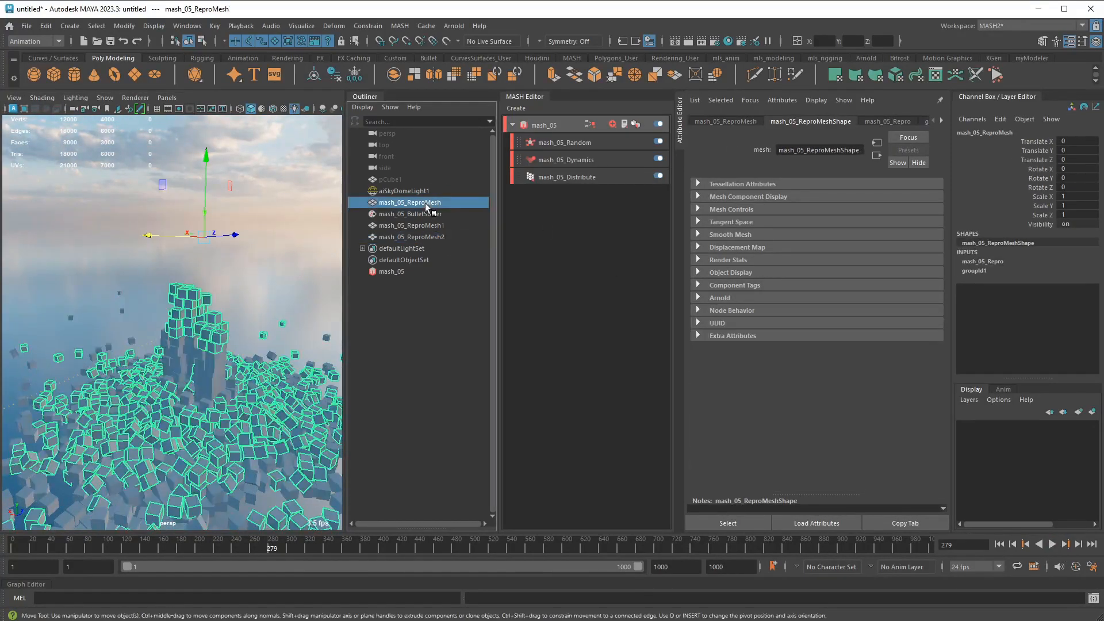
pyautogui.hotkey('ctrl', 'd')
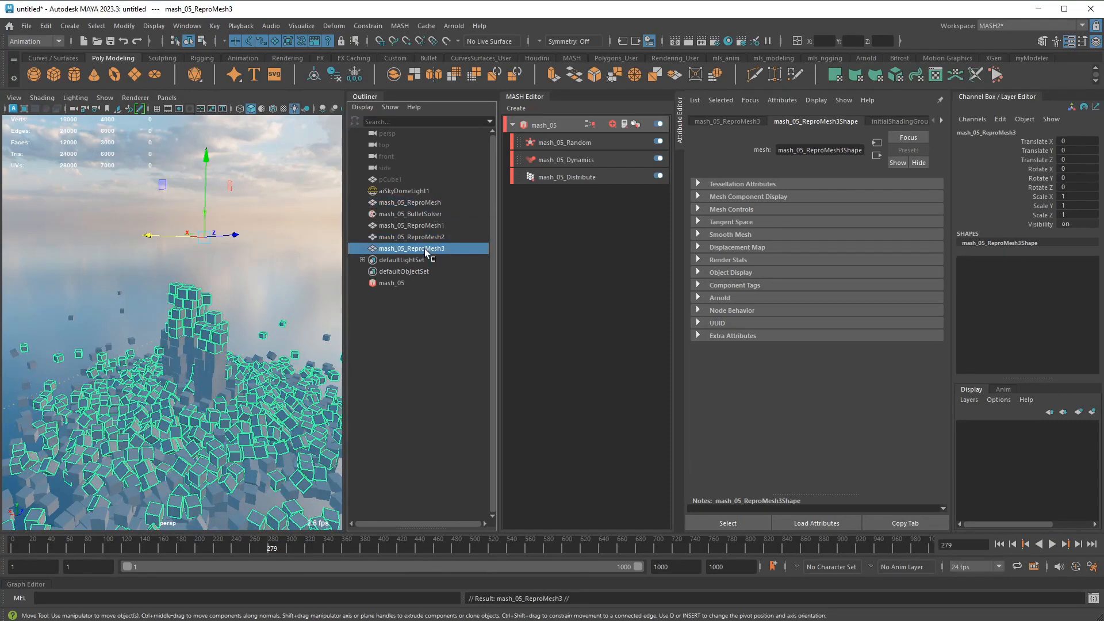
pyautogui.click(611, 125)
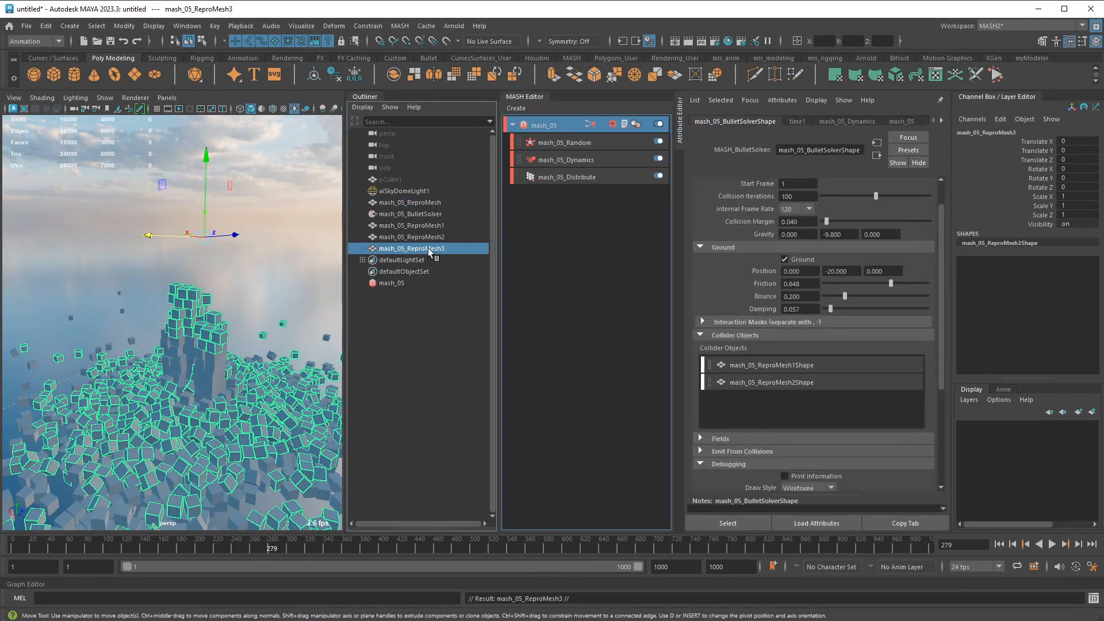
pyautogui.moveTo(427, 247); pyautogui.dragTo(805, 408, button='middle')
# Play the simulation against all three colliders, stop at frame 231, and highlight mash_05_ReproMesh2 and mash_05_ReproMesh3 in turn
pyautogui.click(1051, 544)
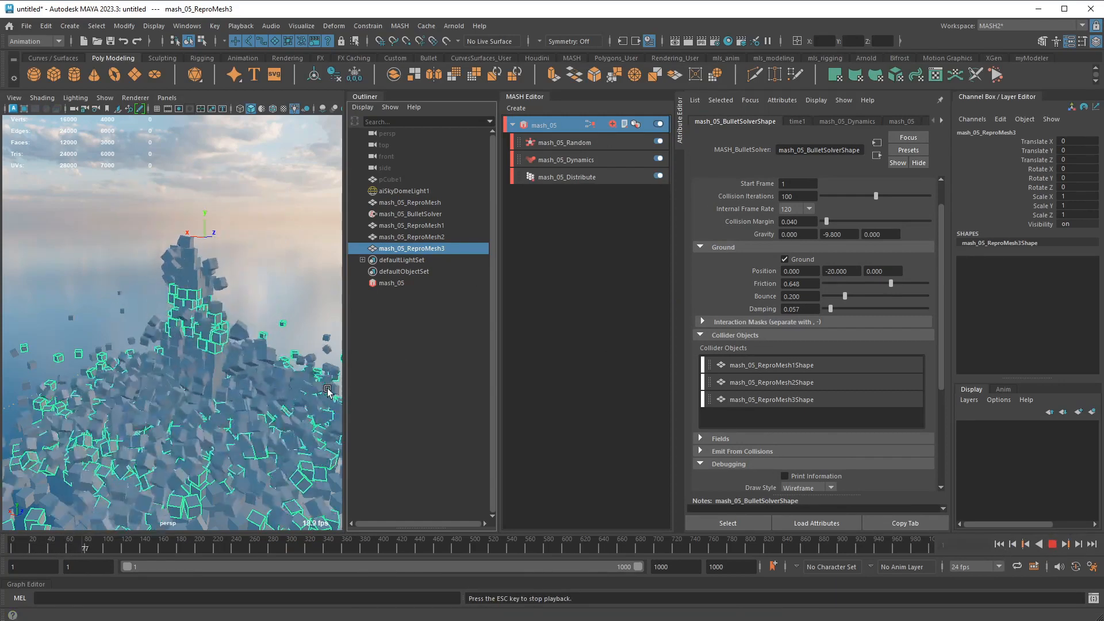
pyautogui.keyDown('alt'); pyautogui.moveTo(328, 391); pyautogui.dragTo(259, 336); pyautogui.keyUp('alt')
pyautogui.keyDown('alt'); pyautogui.moveTo(259, 335); pyautogui.dragTo(249, 325, button='right'); pyautogui.keyUp('alt')
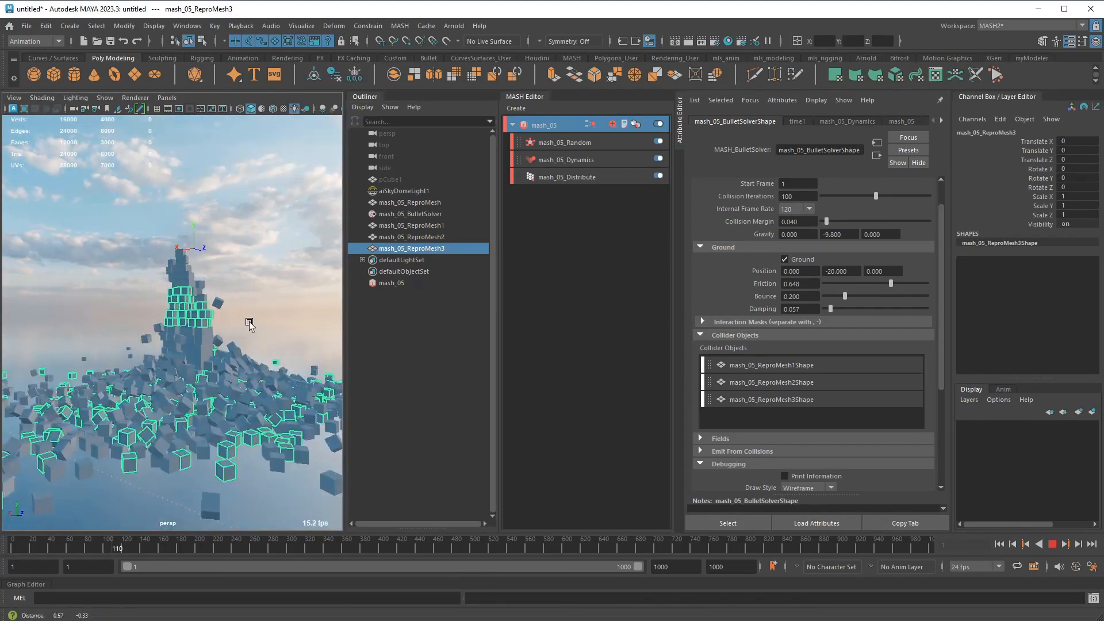
pyautogui.keyDown('alt'); pyautogui.moveTo(249, 324); pyautogui.dragTo(274, 359); pyautogui.keyUp('alt')
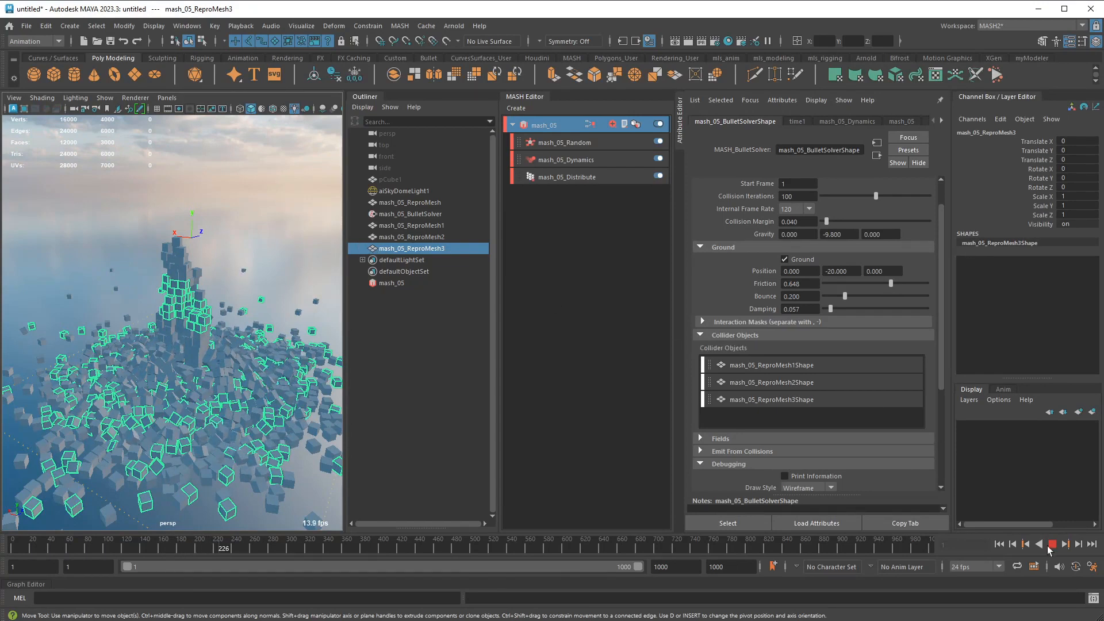
pyautogui.click(1051, 545)
pyautogui.click(444, 240)
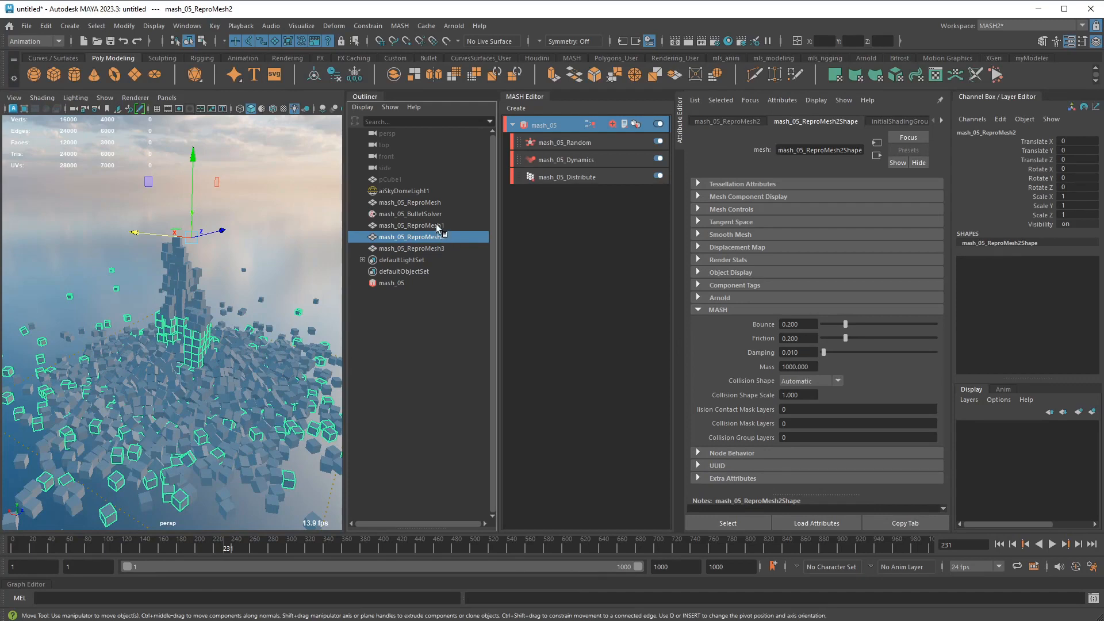
pyautogui.click(440, 248)
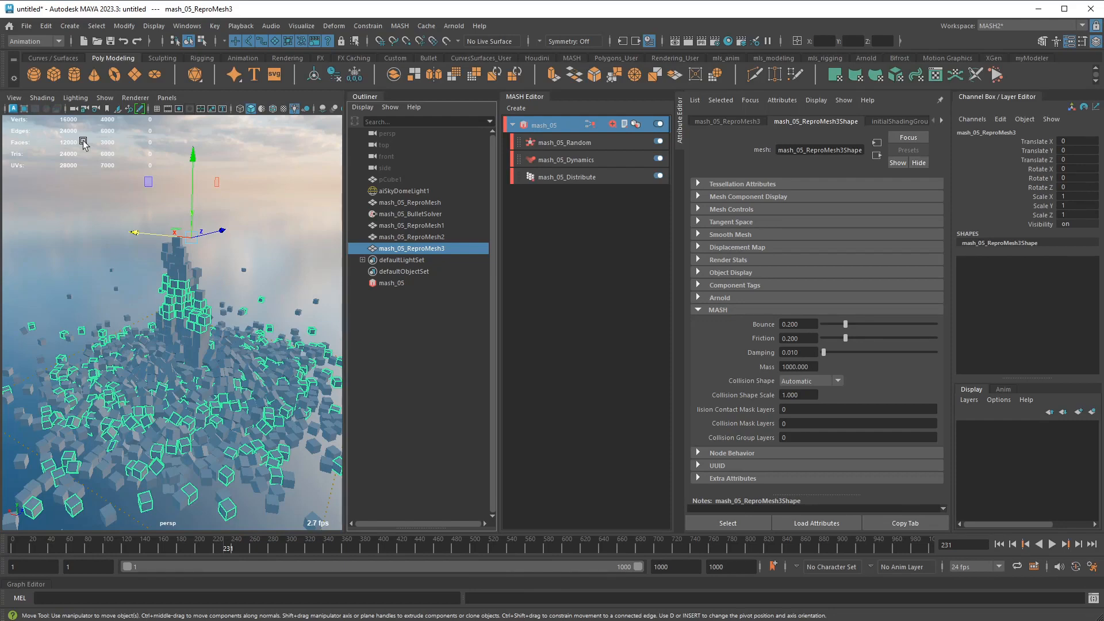
# Switch to the 422_Shared_Notes_2023 document in Chrome, read the MASH 05A entry on duplicating the repro node, and return to Maya
pyautogui.hotkey('alt', 'Tab')
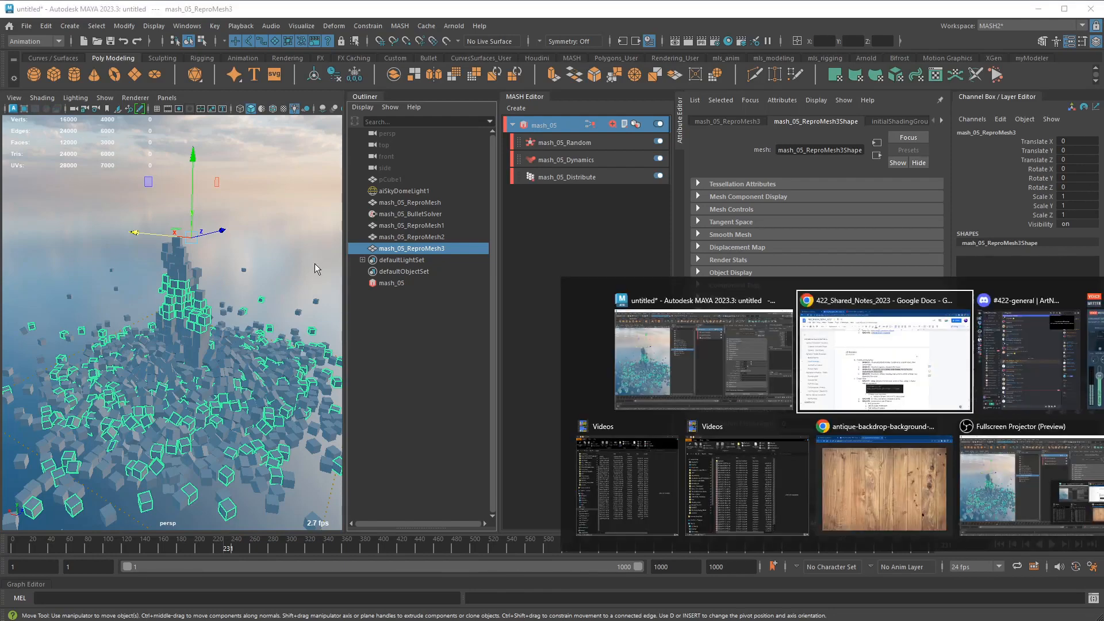
pyautogui.click(630, 371)
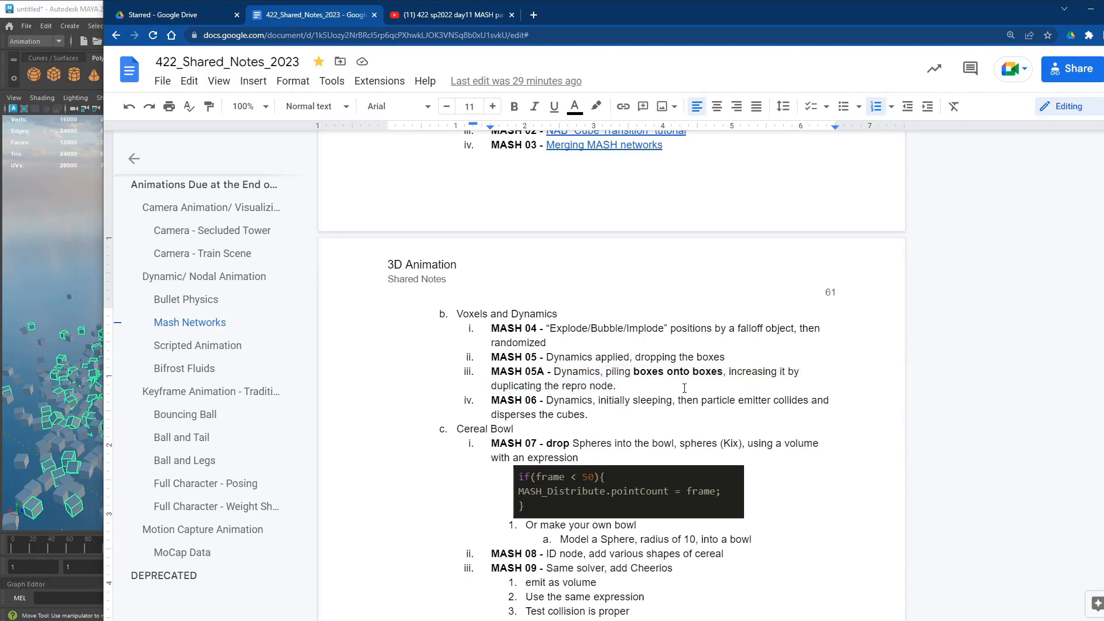
pyautogui.moveTo(706, 387); pyautogui.dragTo(727, 374)
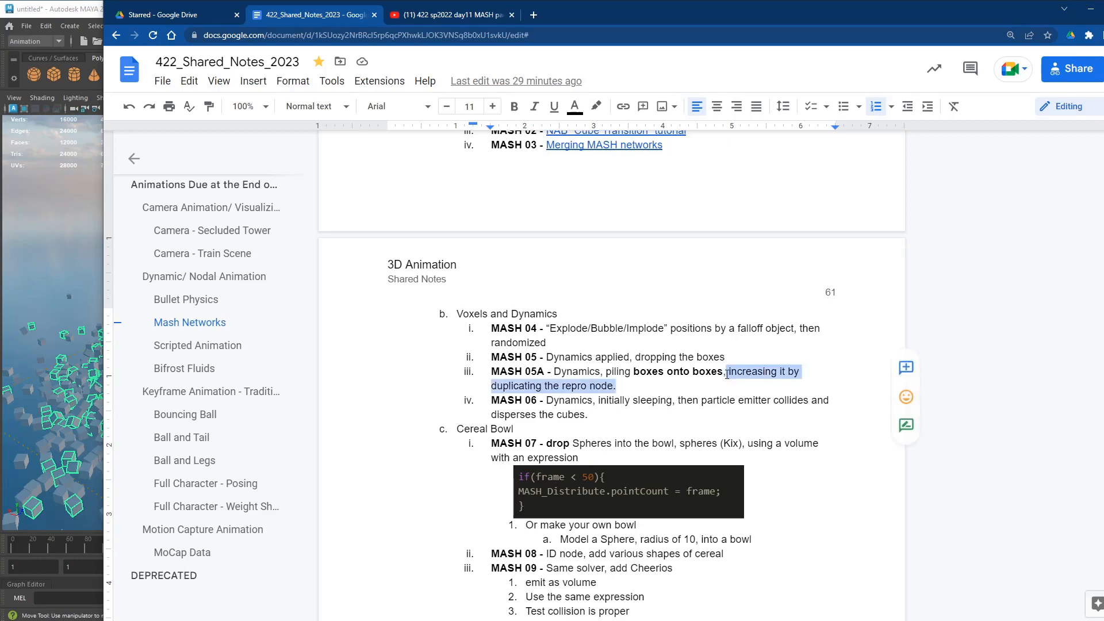
pyautogui.click(691, 384)
pyautogui.doubleClick(516, 385)
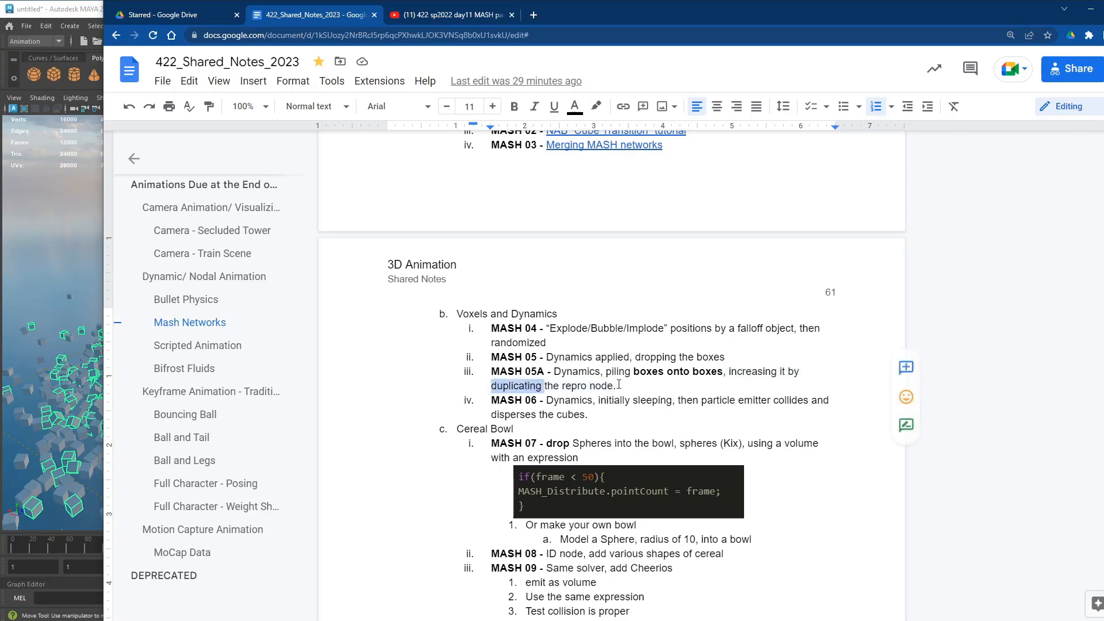
pyautogui.hotkey('alt', 'Tab')
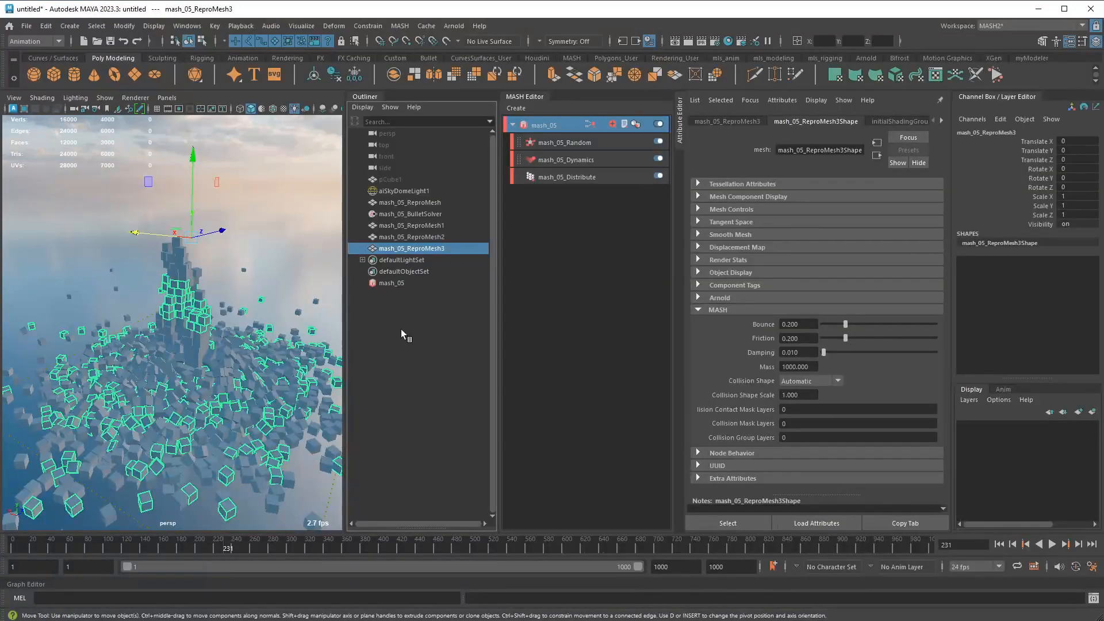
# Save the scene as MASH_05A.ma in the sp2023 scenes folder, using MASH_04.ma as the base name
pyautogui.hotkey('ctrl', 's')
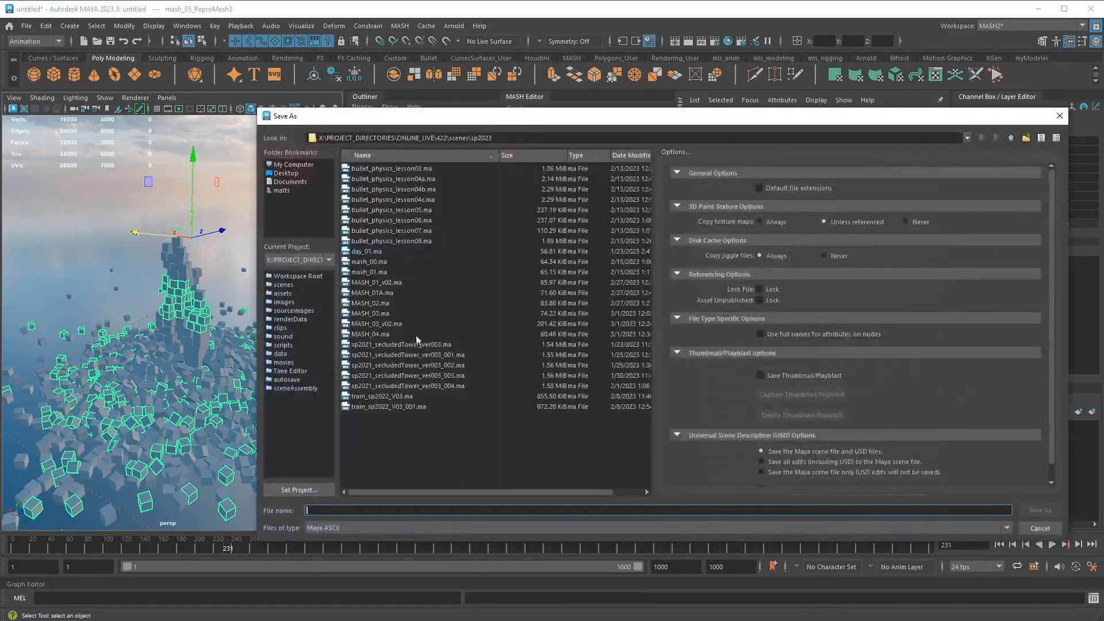
pyautogui.click(382, 335)
pyautogui.click(331, 511)
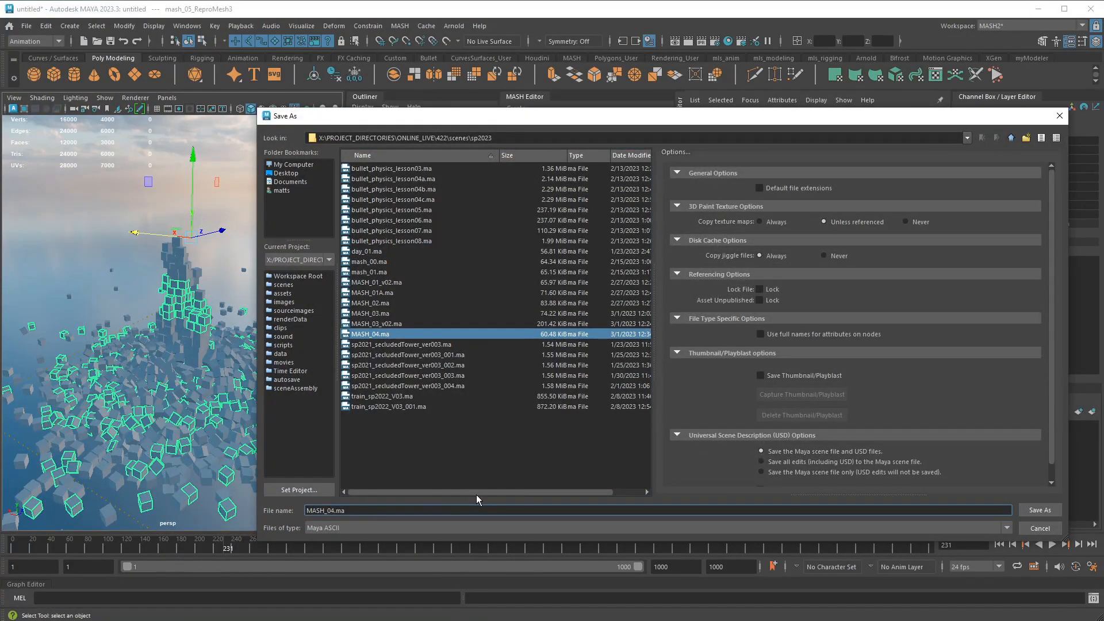
pyautogui.press('Delete')
pyautogui.write('5A')
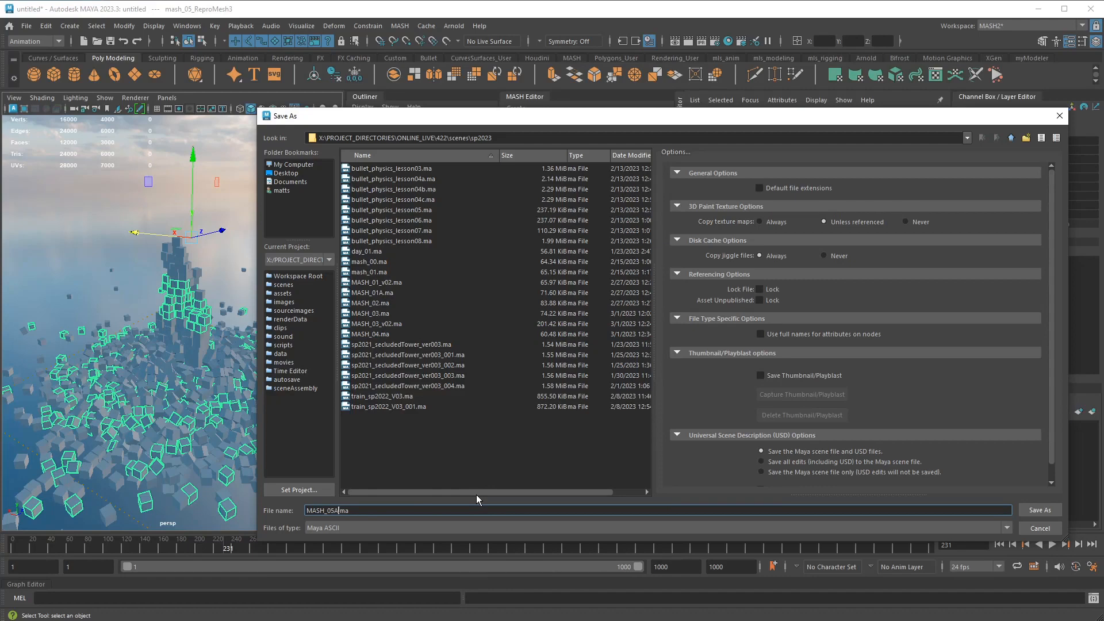
pyautogui.press('Return')
# Show the 960 x 540 resolution gate and enlarge the viewport by collapsing the Outliner, MASH Editor and Attribute Editor
pyautogui.scroll(-5, 249, 269)
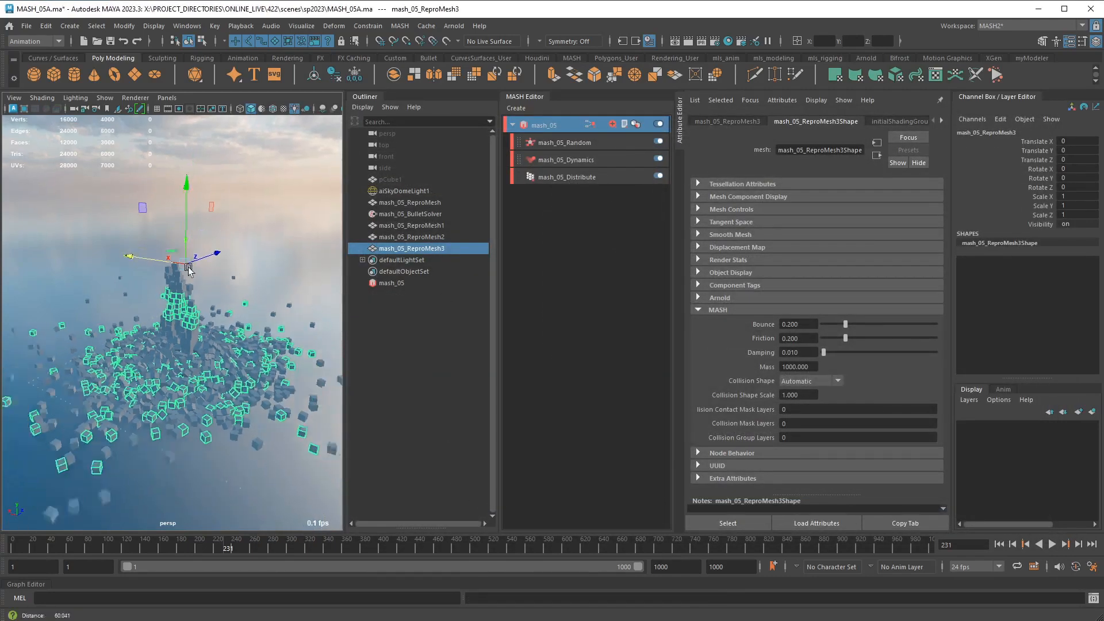
pyautogui.keyDown('alt'); pyautogui.moveTo(249, 269); pyautogui.dragTo(287, 268); pyautogui.keyUp('alt')
pyautogui.scroll(4, 282, 271)
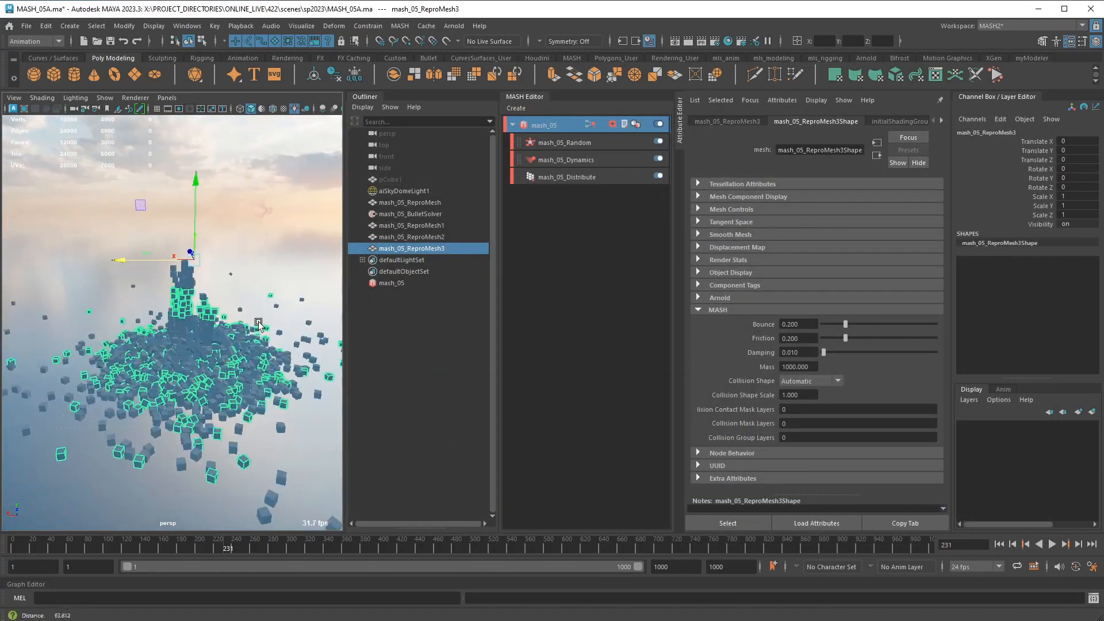
pyautogui.click(168, 111)
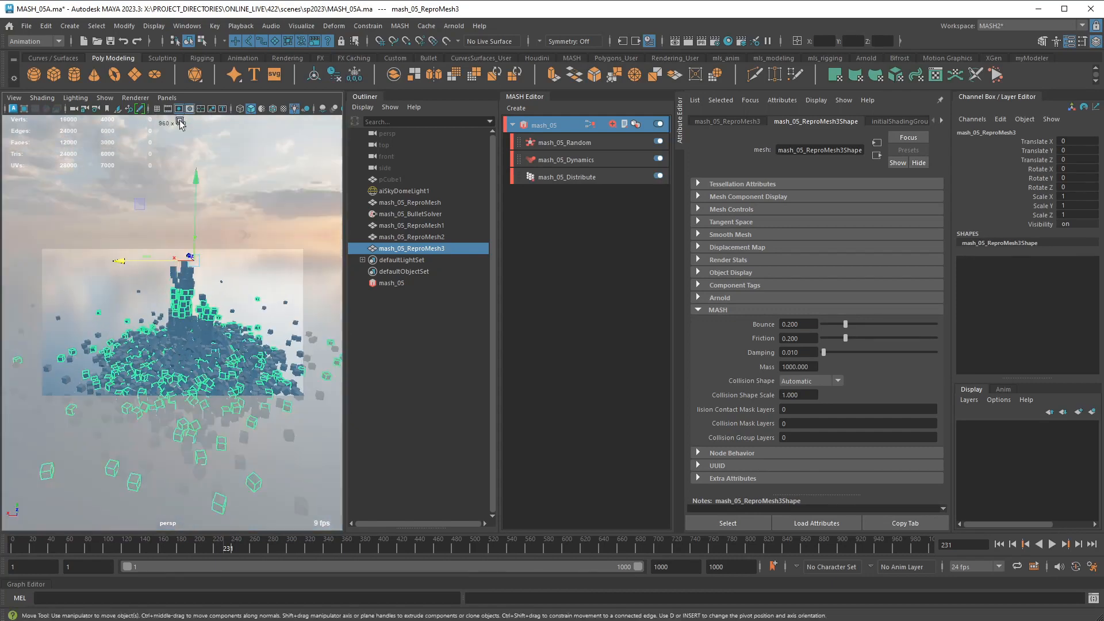
pyautogui.click(362, 98)
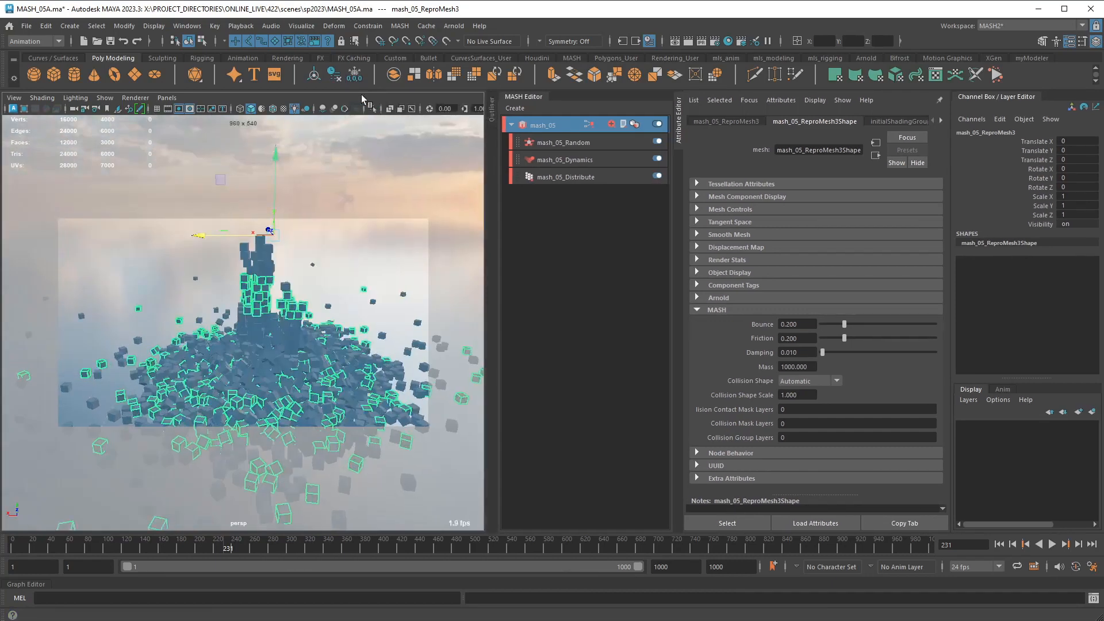
pyautogui.click(518, 98)
pyautogui.click(683, 118)
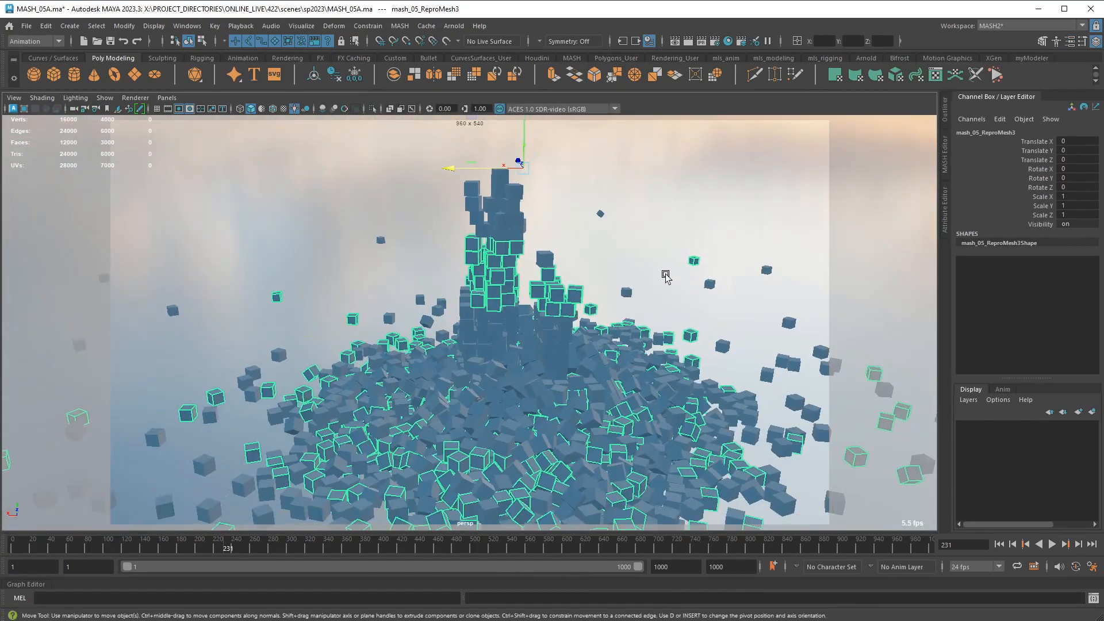
pyautogui.keyDown('alt'); pyautogui.moveTo(665, 276); pyautogui.dragTo(761, 261); pyautogui.keyUp('alt')
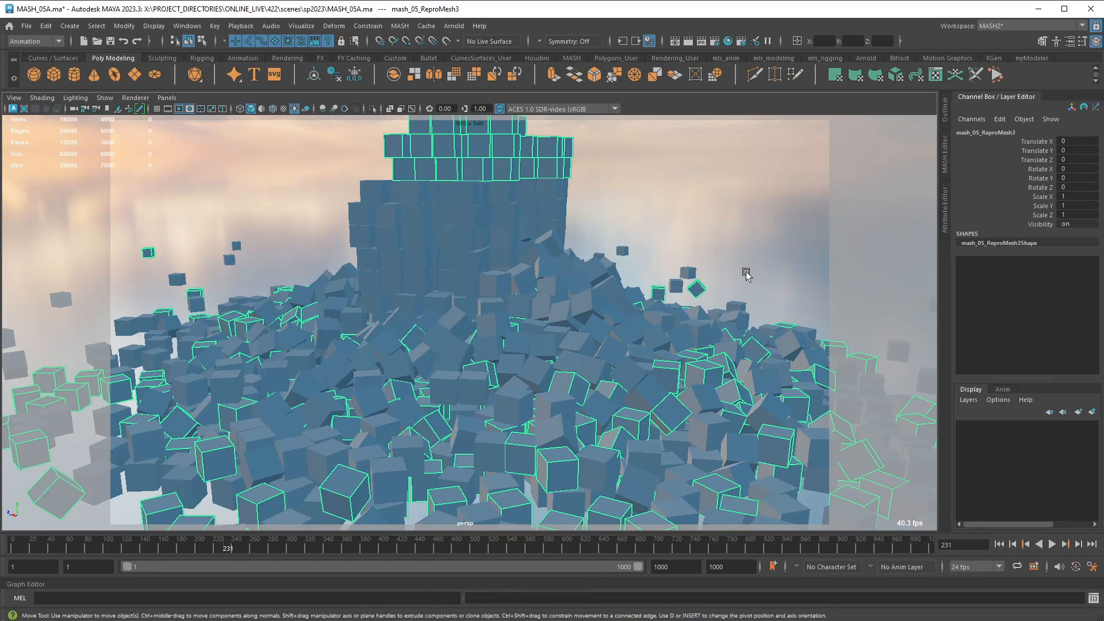
pyautogui.keyDown('alt'); pyautogui.moveTo(698, 245); pyautogui.dragTo(687, 242, button='right'); pyautogui.keyUp('alt')
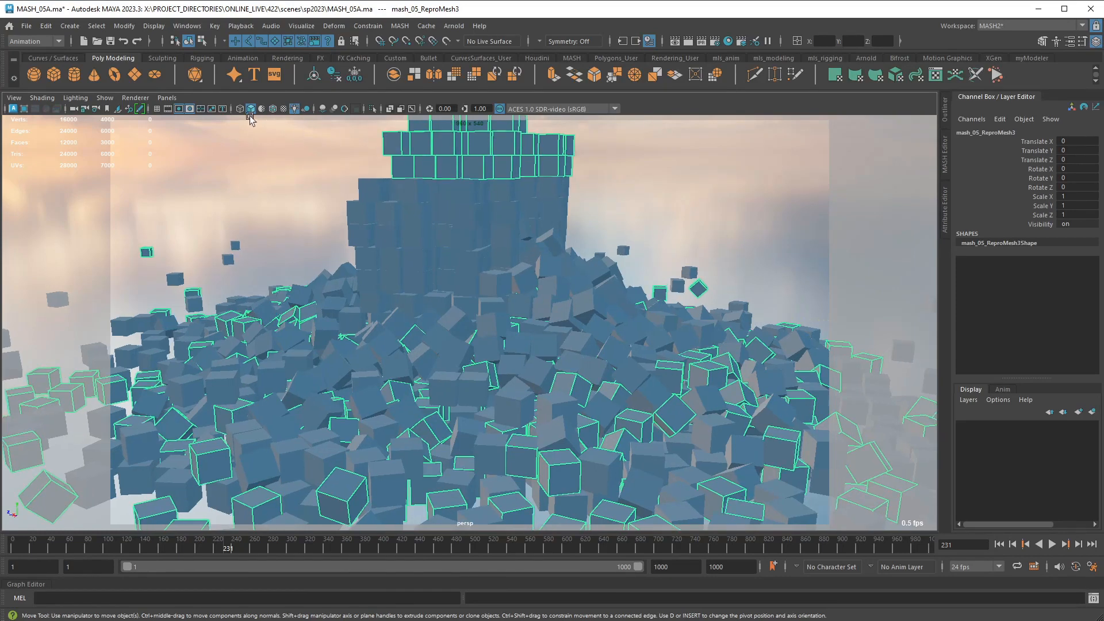
# Open the Viewport 2.0 renderer settings and look over the Screen-space Ambient Occlusion and Motion Blur options
pyautogui.click(135, 98)
pyautogui.moveTo(174, 100)
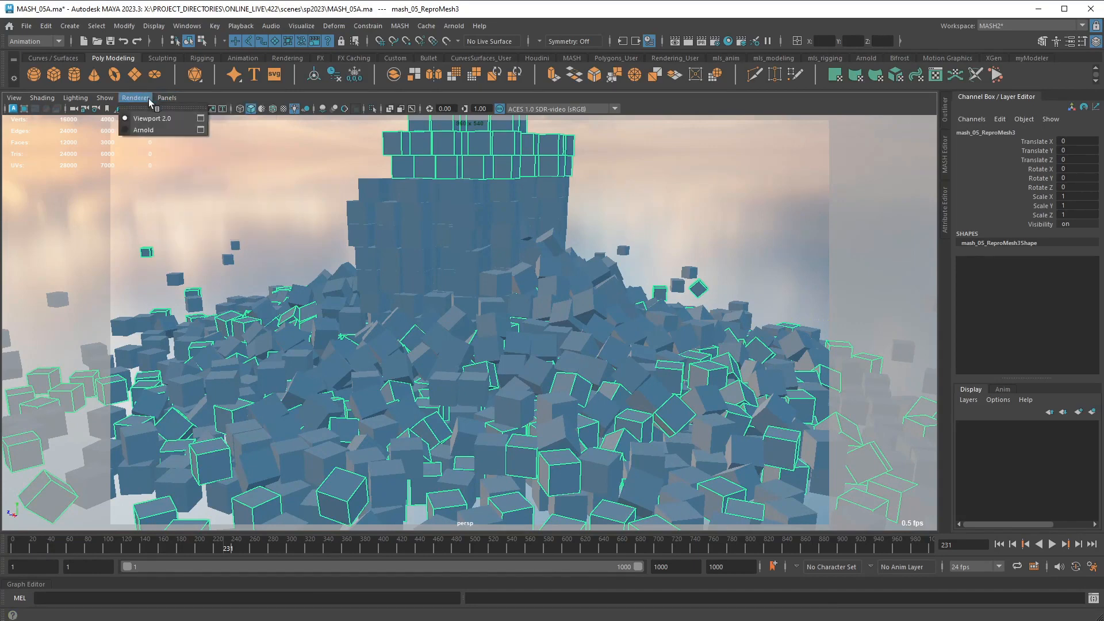
pyautogui.moveTo(135, 97)
pyautogui.click(200, 118)
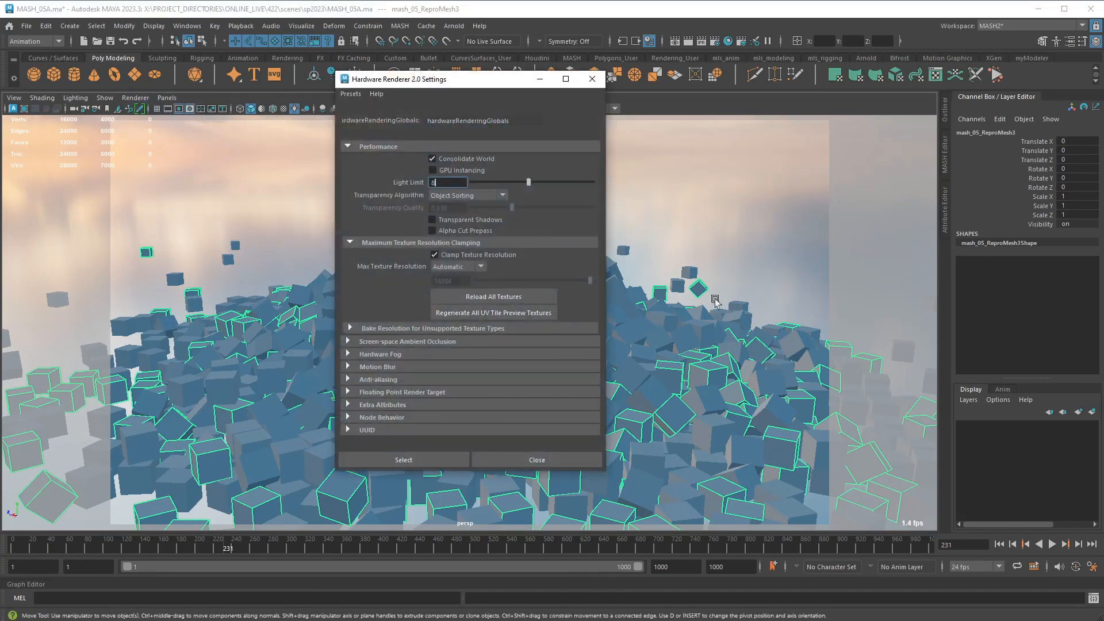
pyautogui.click(446, 341)
pyautogui.click(467, 341)
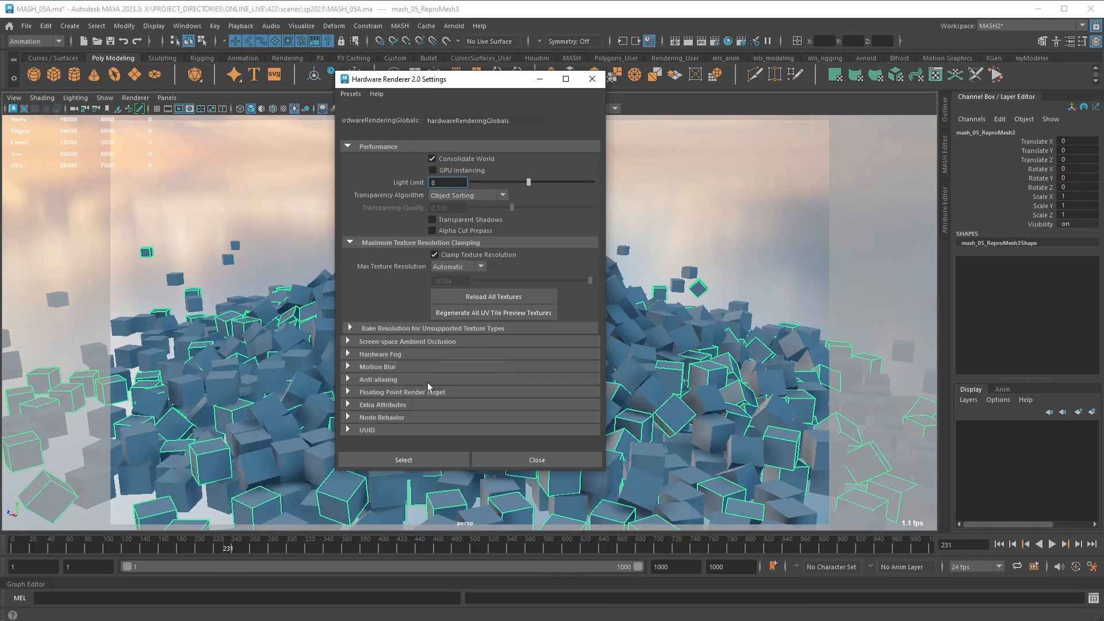
pyautogui.click(411, 368)
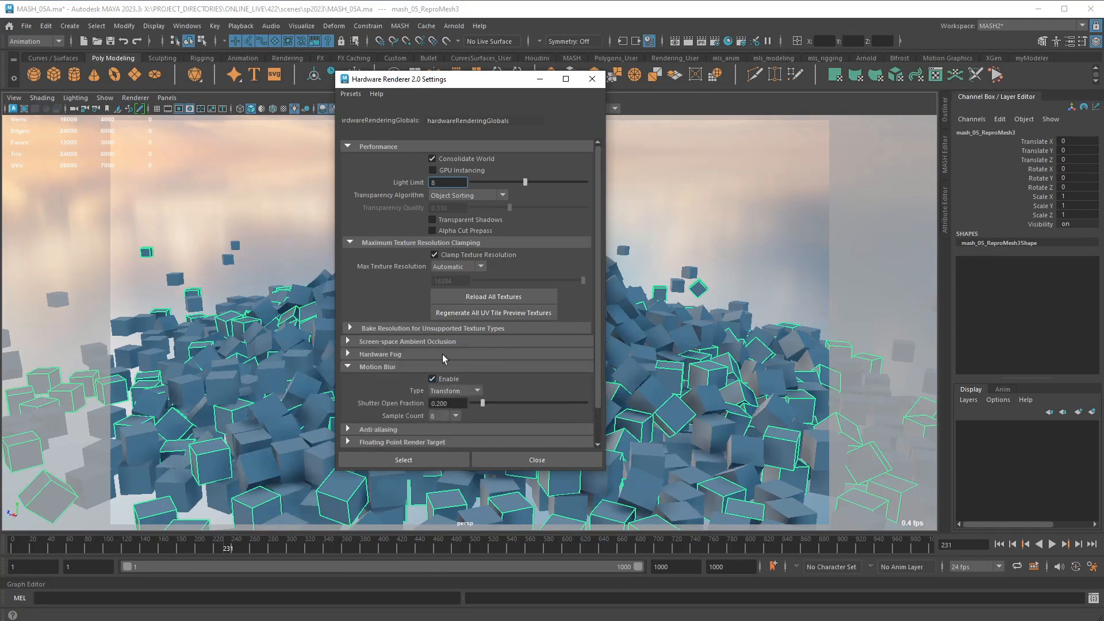
# Expand the Hardware Fog settings and turn on hardware fog in the perspective viewport
pyautogui.click(443, 354)
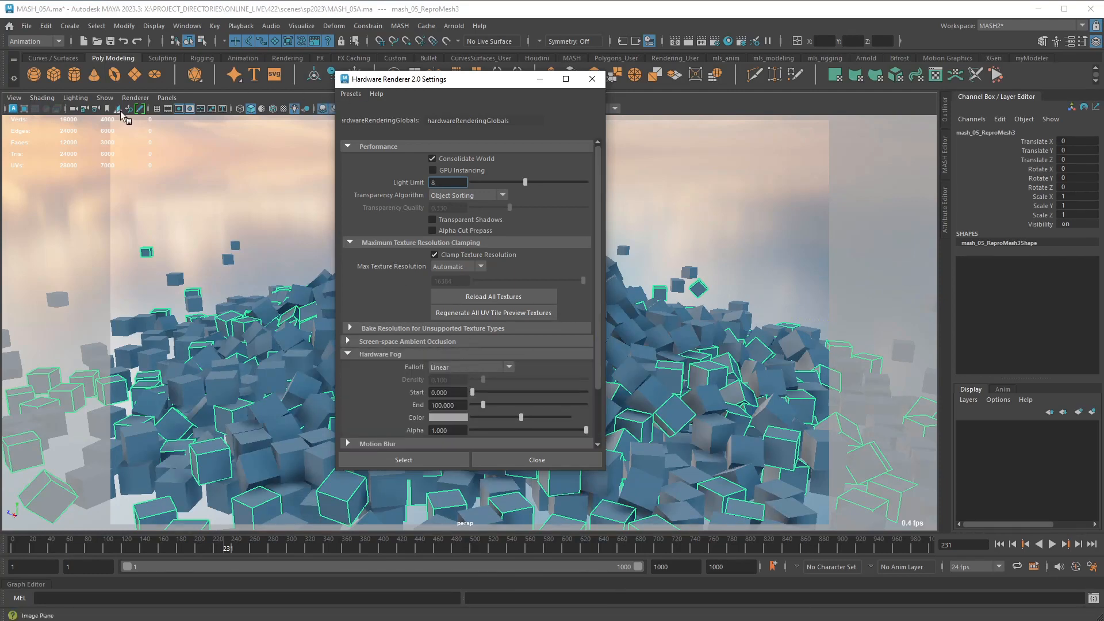
pyautogui.click(42, 98)
pyautogui.click(94, 299)
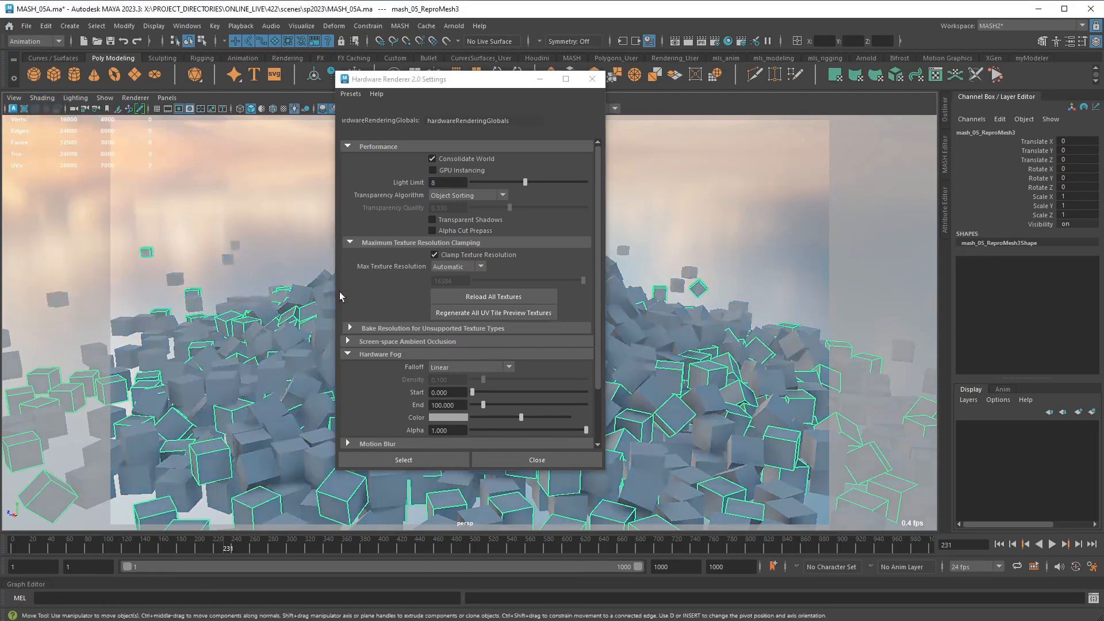
# Set the hardware fog color to a pale yellow with hue 60, saturation 0.372 and value 1
pyautogui.click(450, 419)
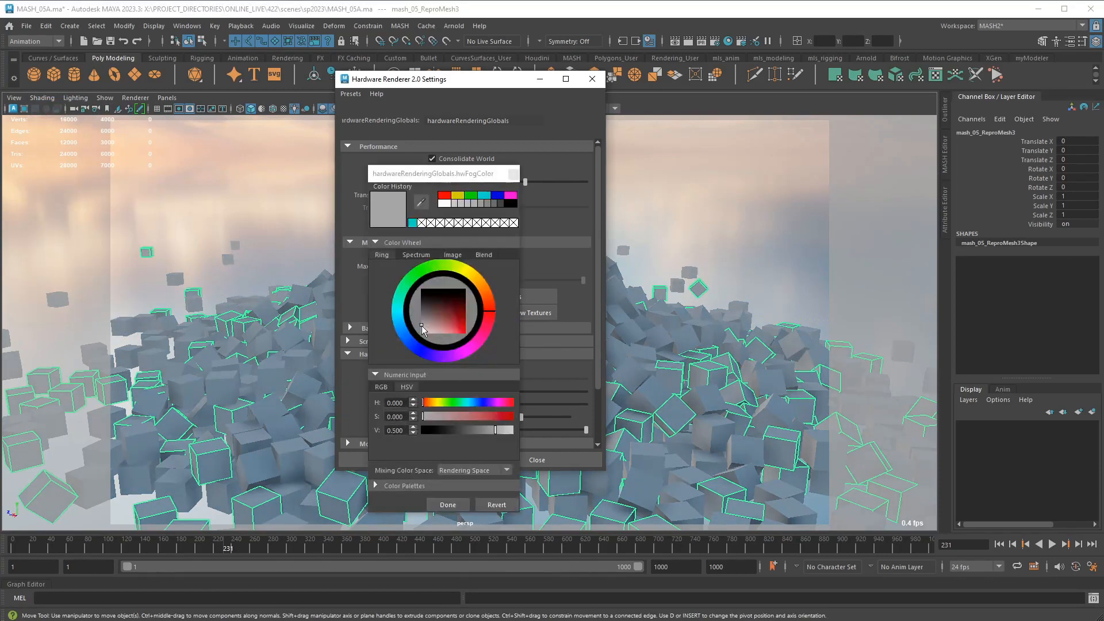
pyautogui.click(456, 196)
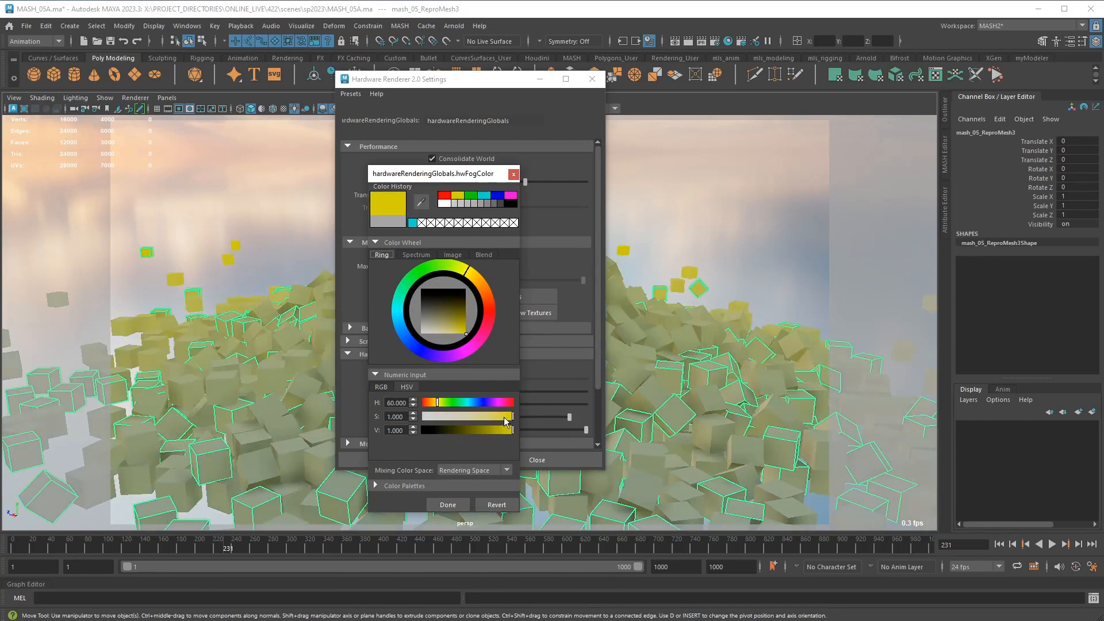
pyautogui.moveTo(506, 421); pyautogui.dragTo(454, 419)
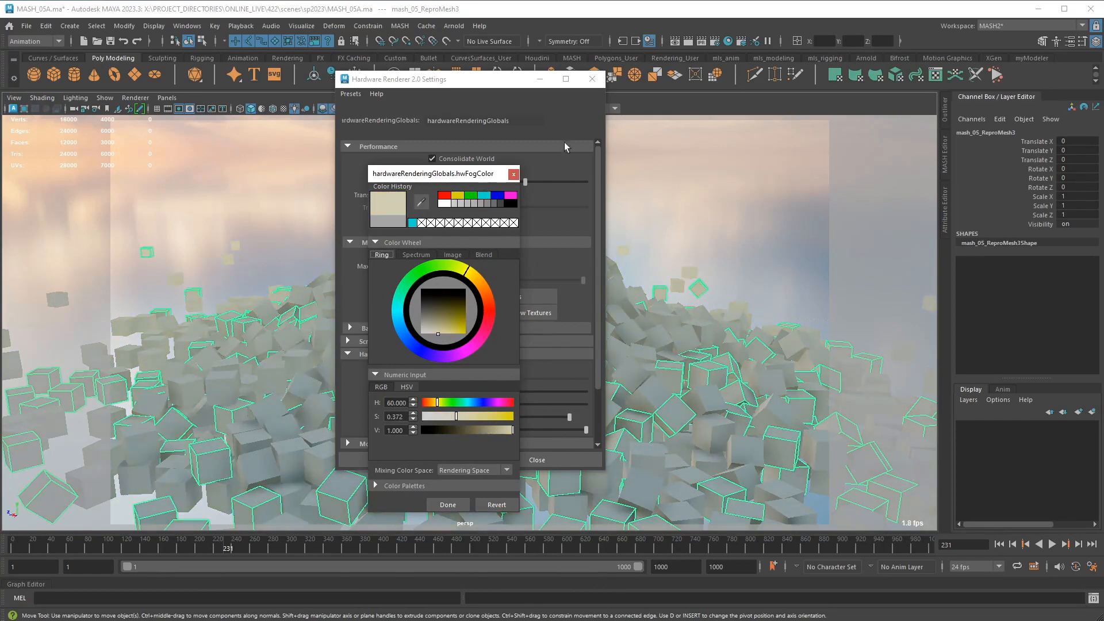
pyautogui.click(555, 132)
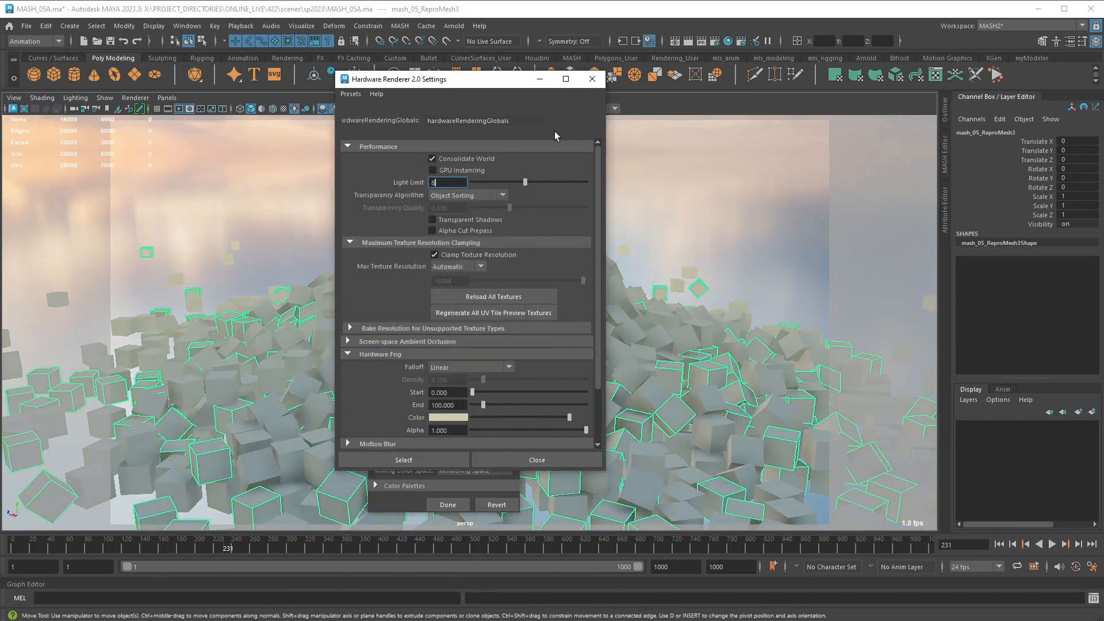
# Set the hardware fog's End distance to about 107 and its Start distance to about 20
pyautogui.click(484, 405)
pyautogui.click(480, 394)
pyautogui.moveTo(481, 394); pyautogui.dragTo(474, 395)
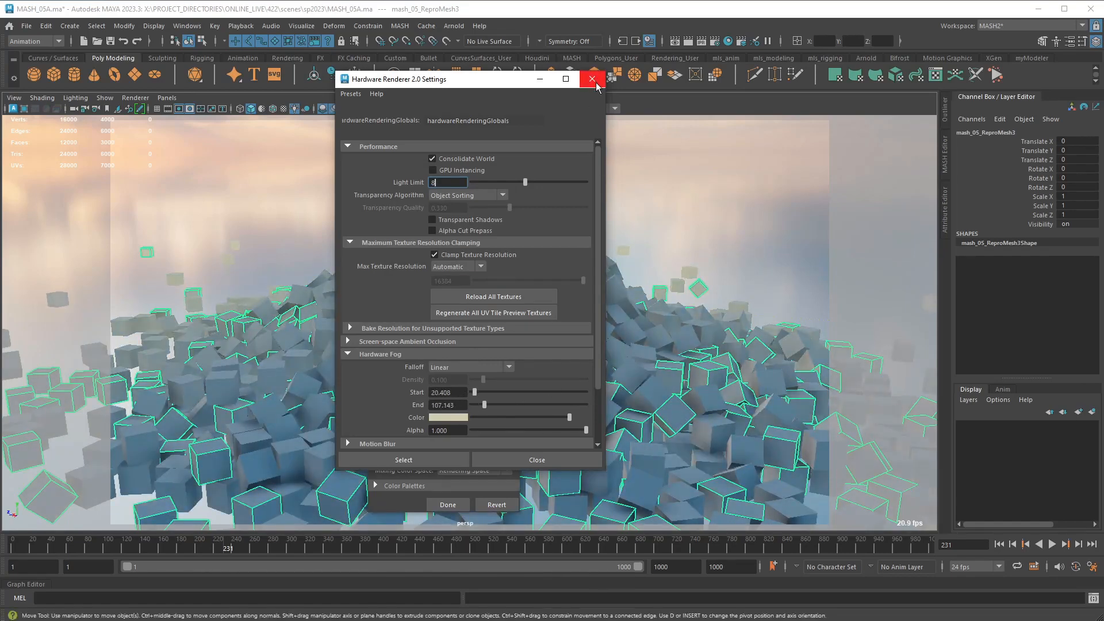
# Check the Anti-aliasing options, close the renderer settings and fog color picker, and deselect the cubes to view the fogged pile
pyautogui.scroll(-3, 429, 345)
pyautogui.click(414, 391)
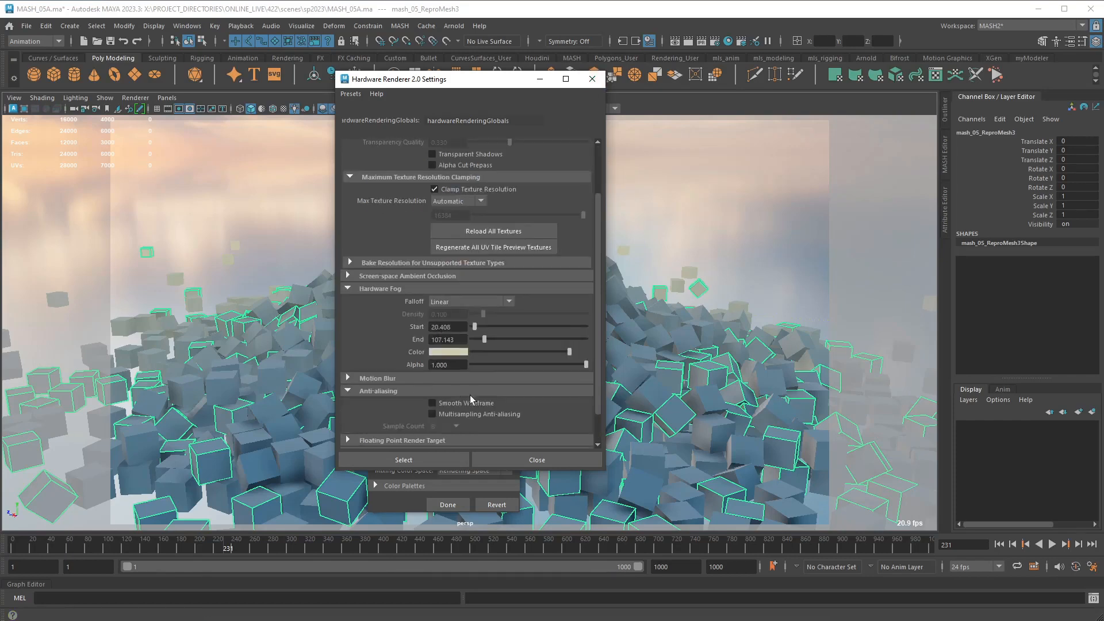
pyautogui.click(598, 77)
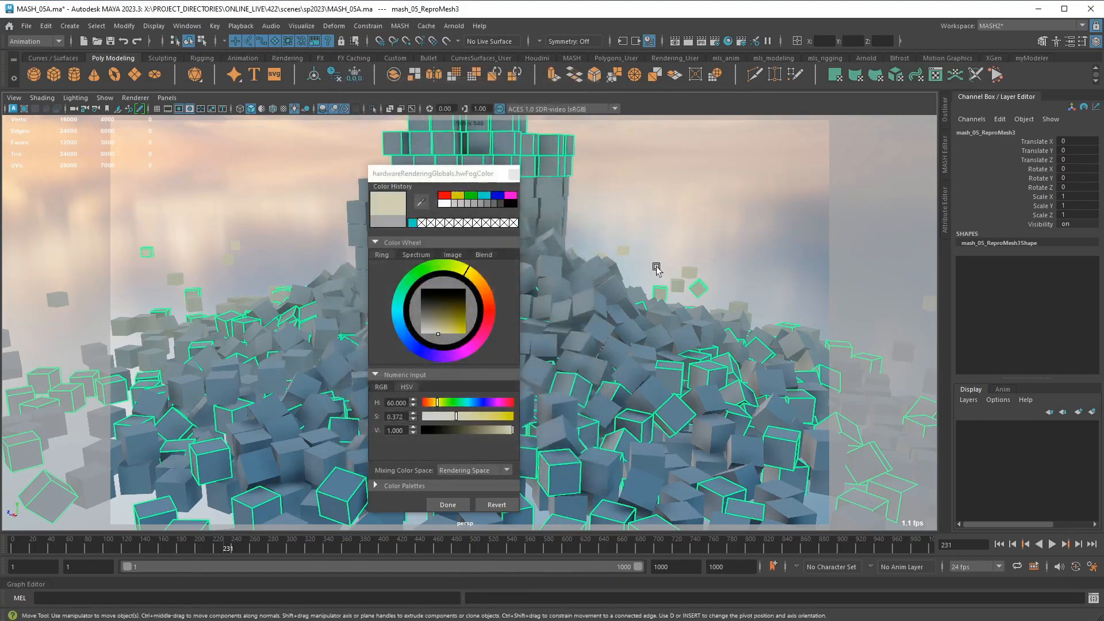
pyautogui.click(513, 174)
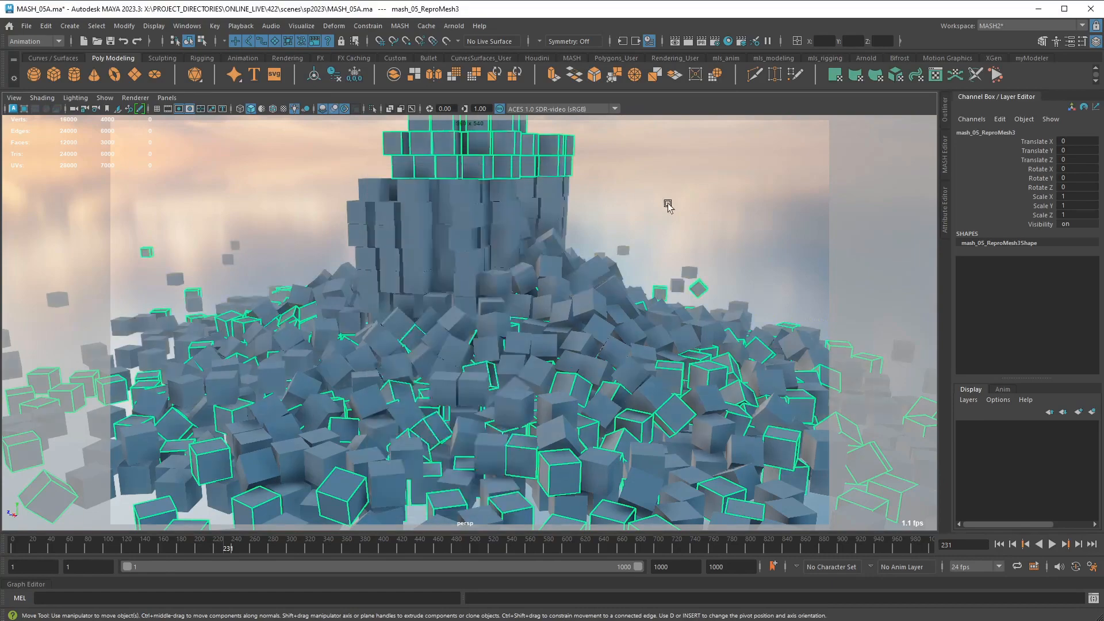
pyautogui.click(681, 207)
pyautogui.keyDown('alt'); pyautogui.moveTo(803, 325); pyautogui.dragTo(672, 286); pyautogui.keyUp('alt')
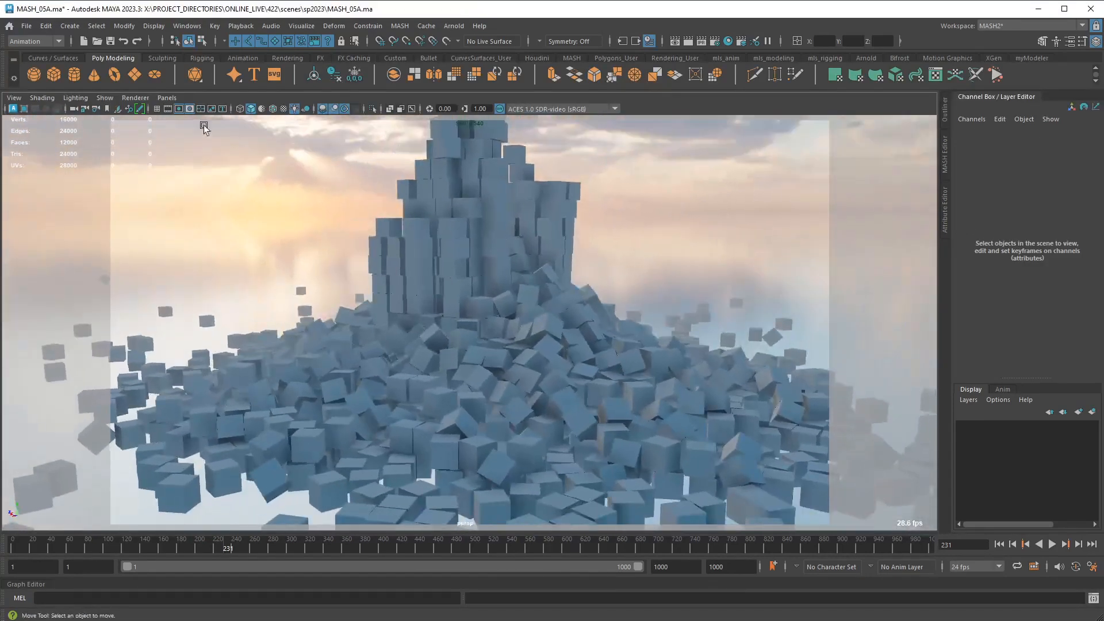
# Turn on shadows in the perspective viewport and create a directional light
pyautogui.click(75, 97)
pyautogui.click(98, 184)
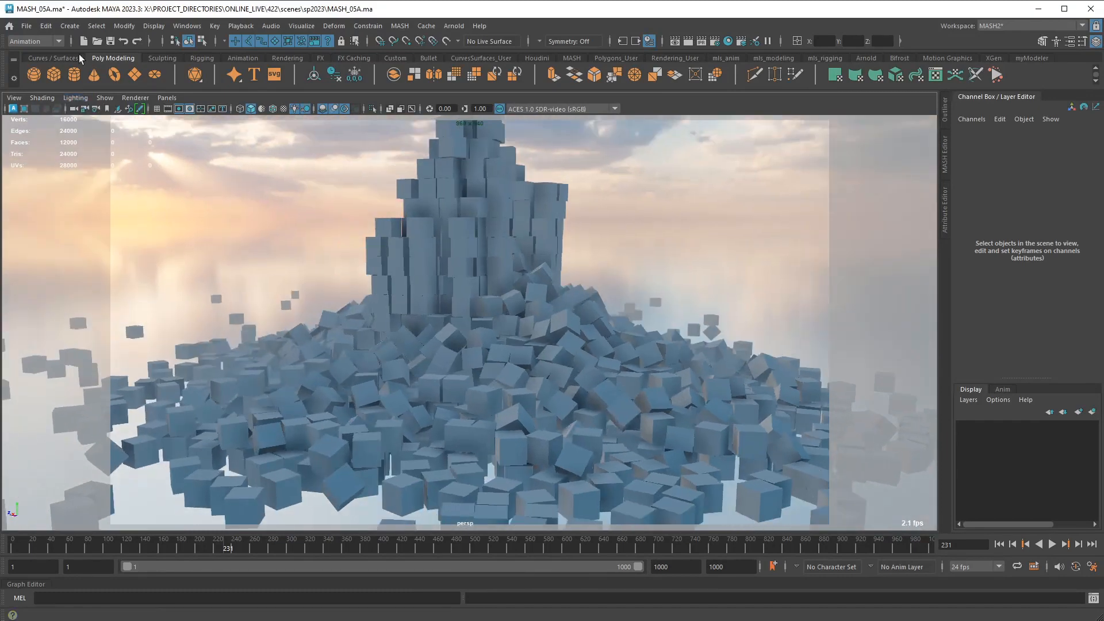
pyautogui.click(70, 26)
pyautogui.click(46, 27)
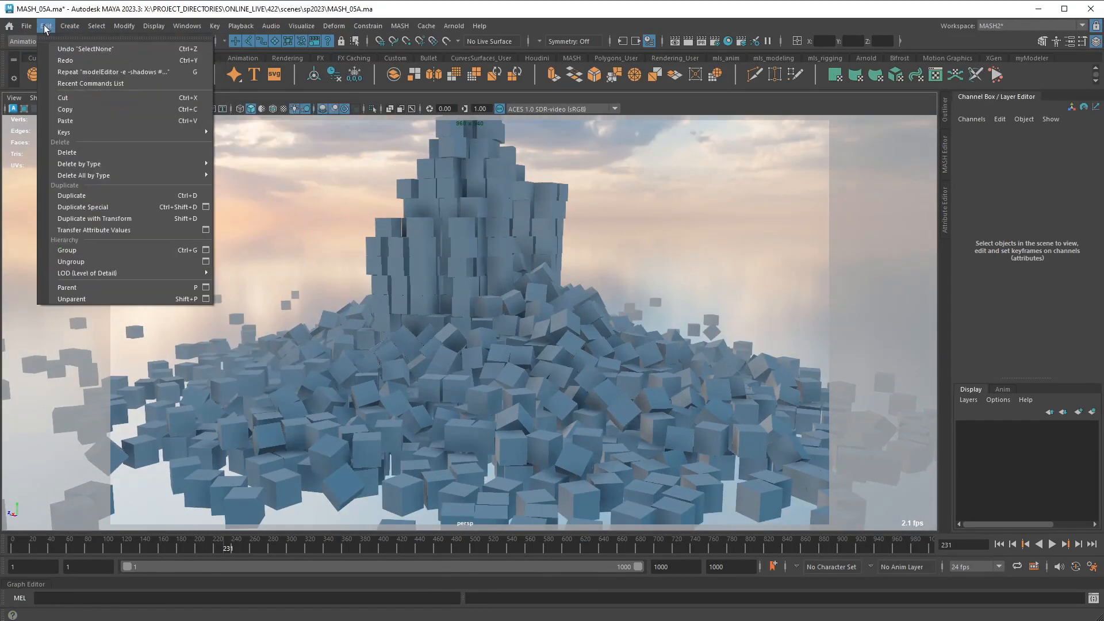
pyautogui.moveTo(99, 27)
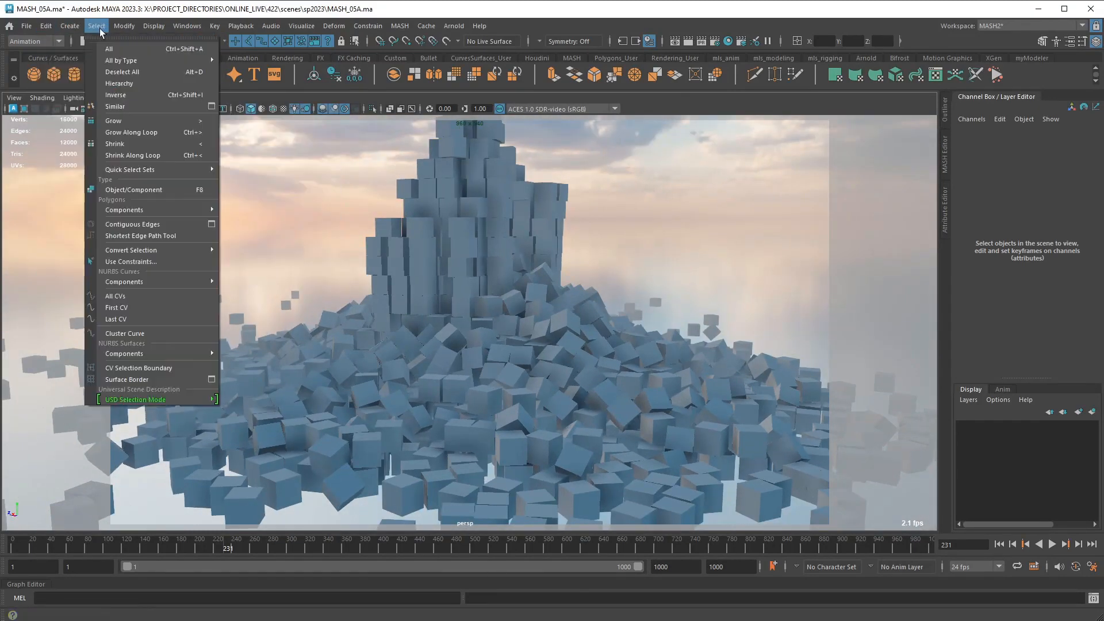
pyautogui.moveTo(151, 95)
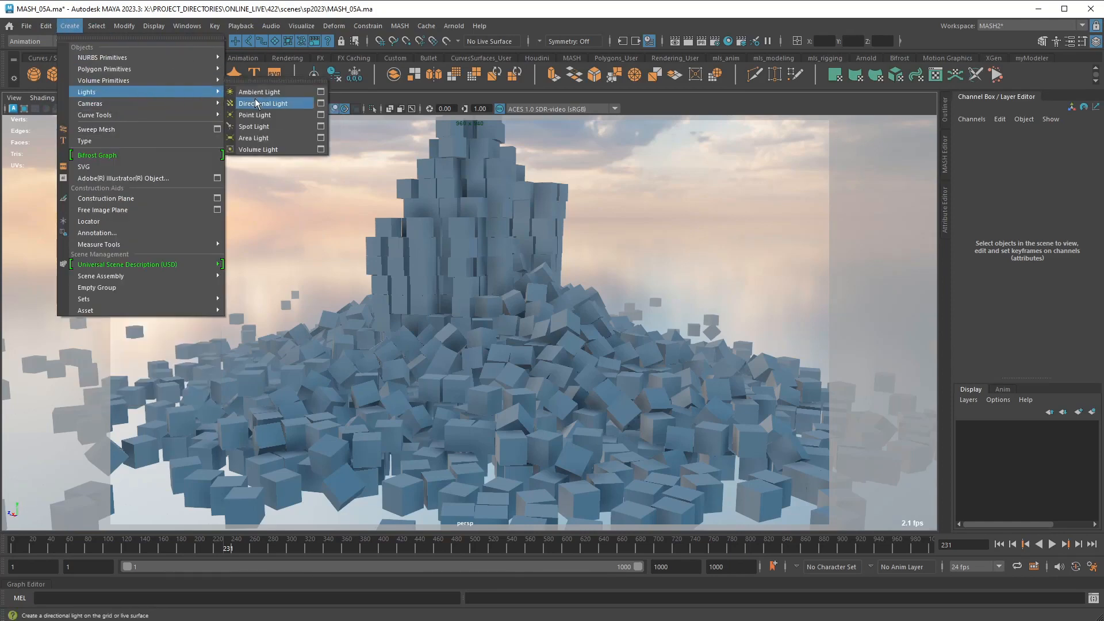
pyautogui.click(256, 104)
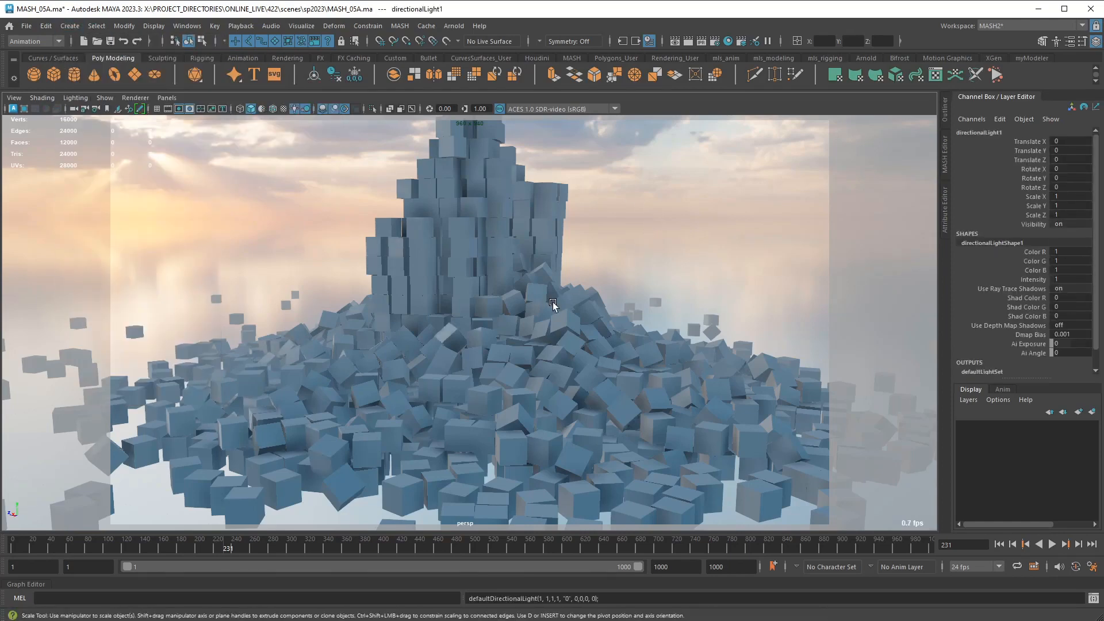
# Rotate the directional light to point down at the pile, about -89 in X and -11 in Y
pyautogui.press('e')
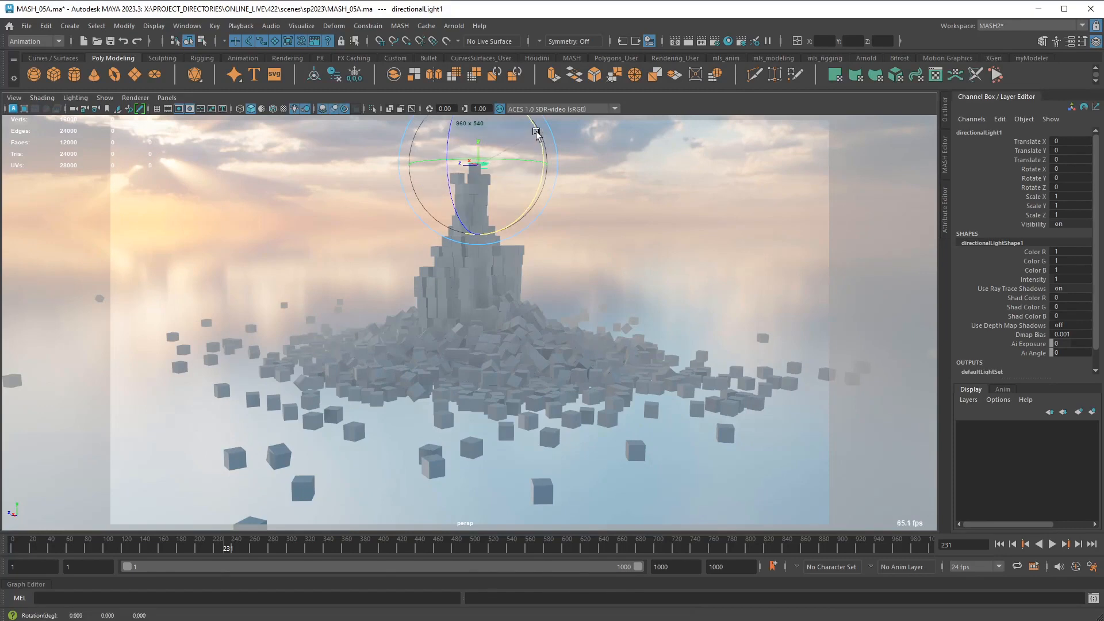
pyautogui.moveTo(536, 133); pyautogui.dragTo(517, 247)
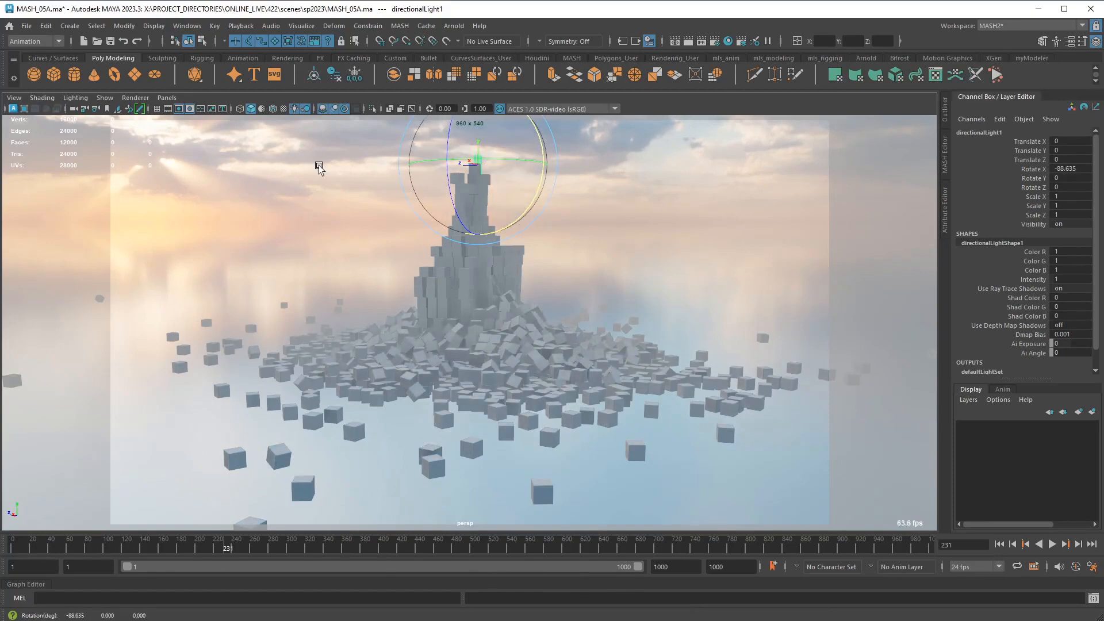
pyautogui.keyDown('alt'); pyautogui.moveTo(646, 236); pyautogui.dragTo(566, 267); pyautogui.keyUp('alt')
pyautogui.moveTo(511, 176); pyautogui.dragTo(493, 176)
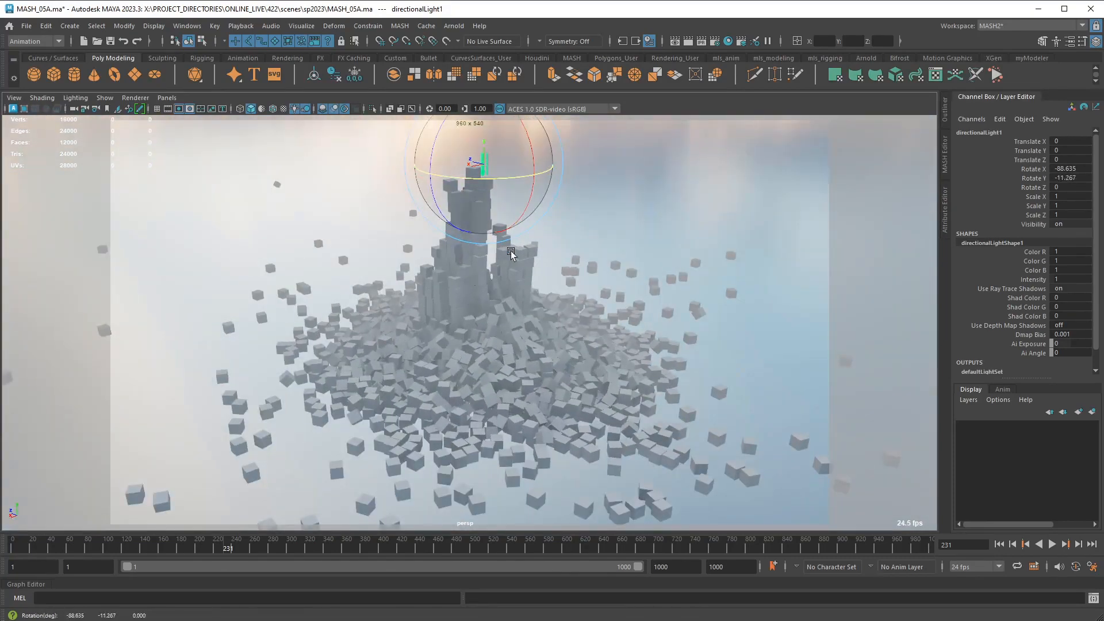
# Create a polygon plane and set its width and height to 1000
pyautogui.click(134, 75)
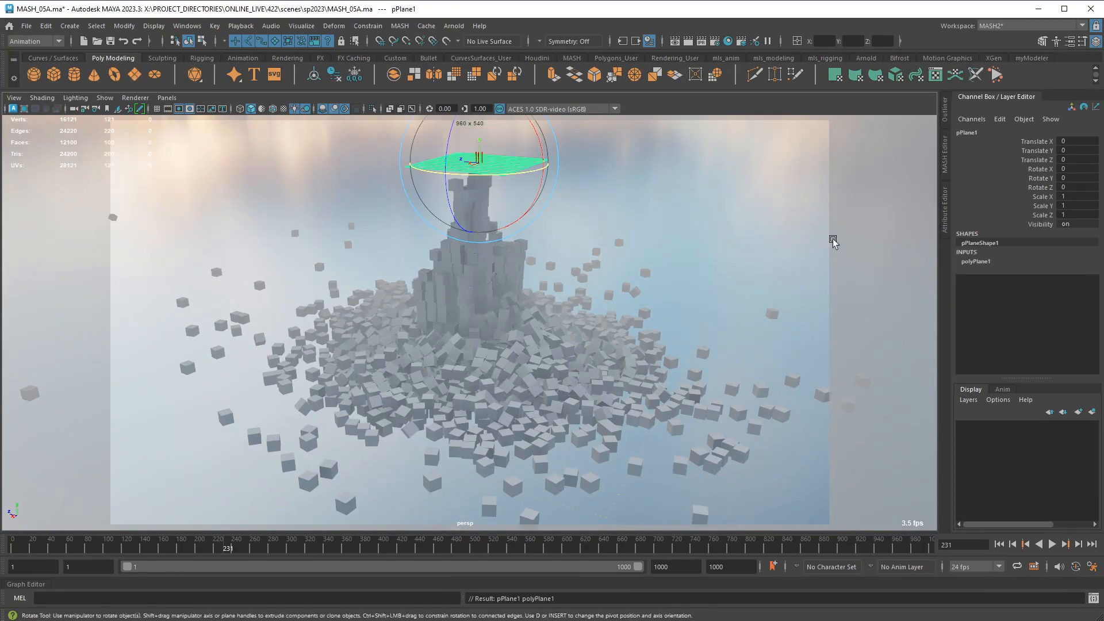
pyautogui.click(976, 262)
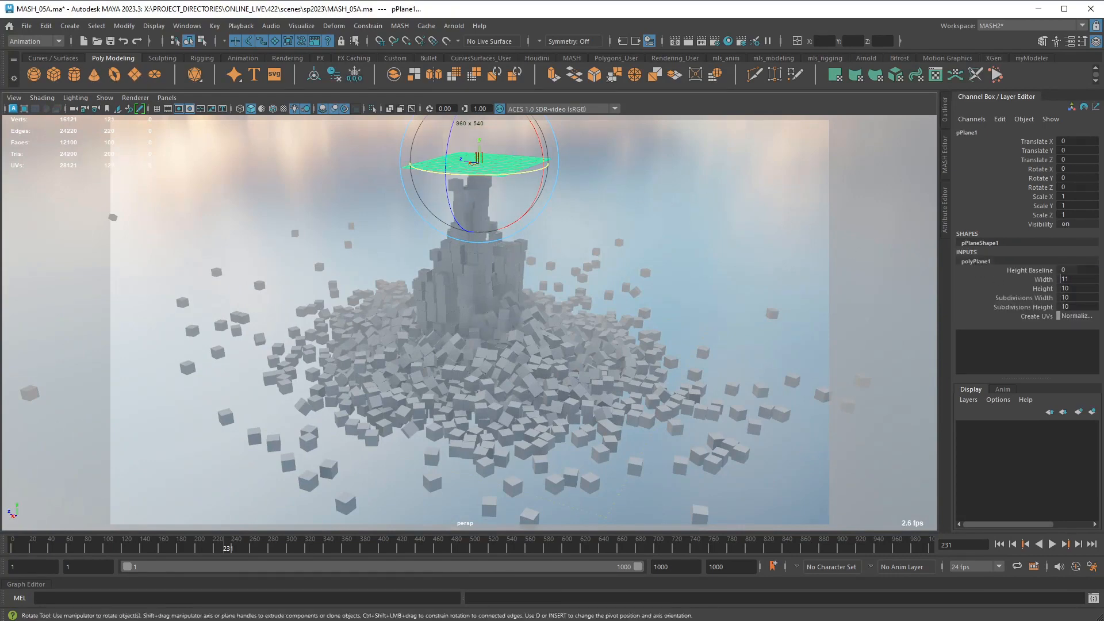
pyautogui.press('Tab')
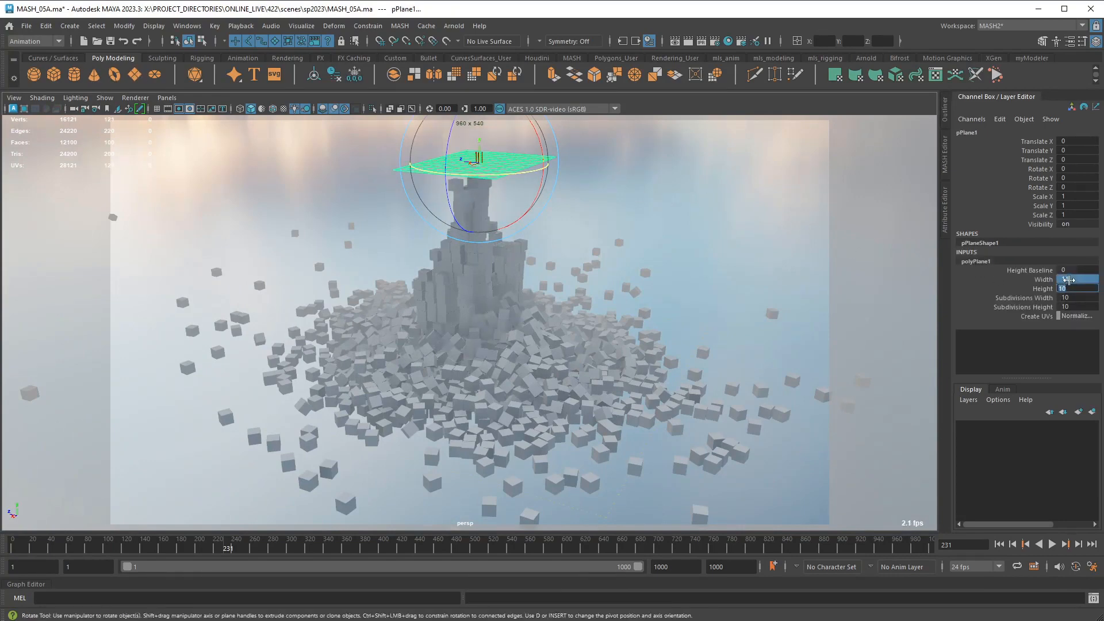
pyautogui.write('1000')
pyautogui.press('Return')
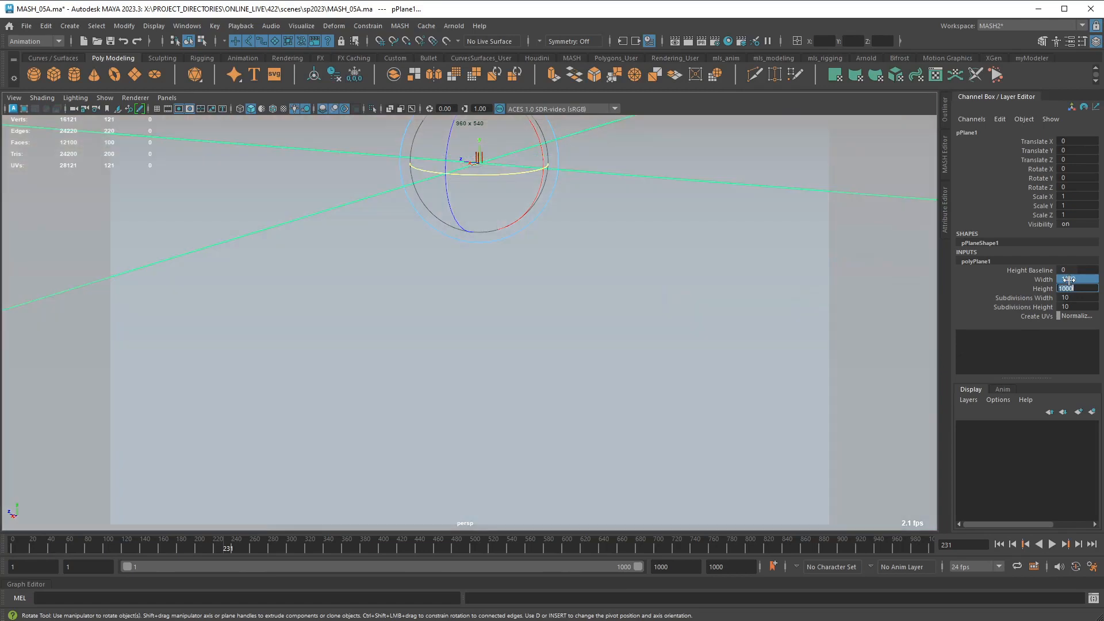
# Try placing the plane at a Translate Y of 20
pyautogui.click(1091, 154)
pyautogui.write('20')
pyautogui.press('Return')
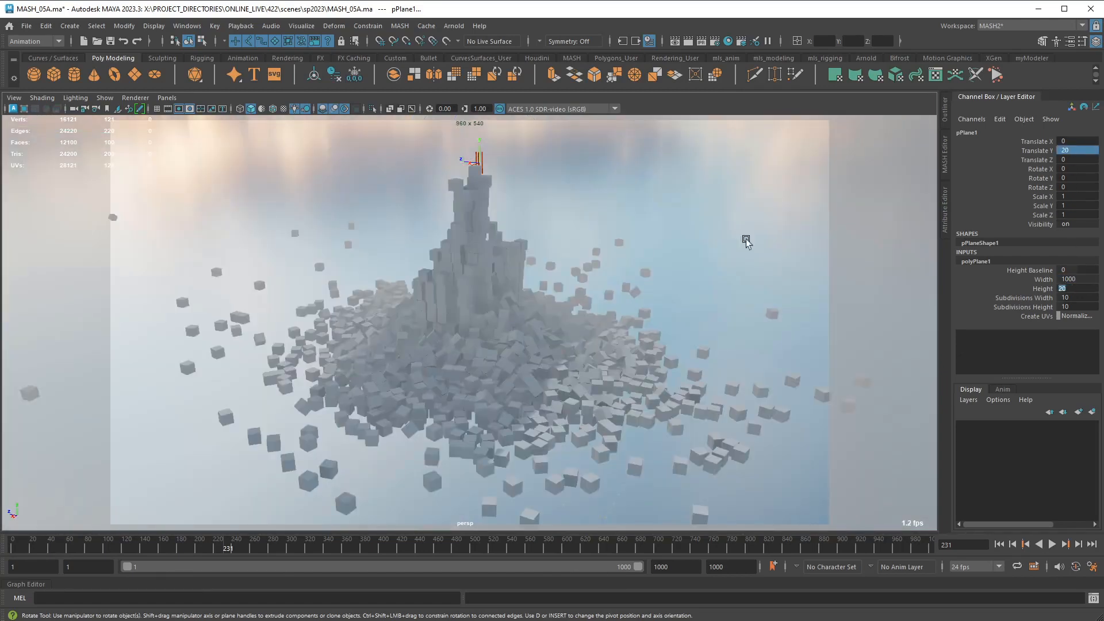
pyautogui.keyDown('alt'); pyautogui.moveTo(694, 277); pyautogui.dragTo(734, 256); pyautogui.keyUp('alt')
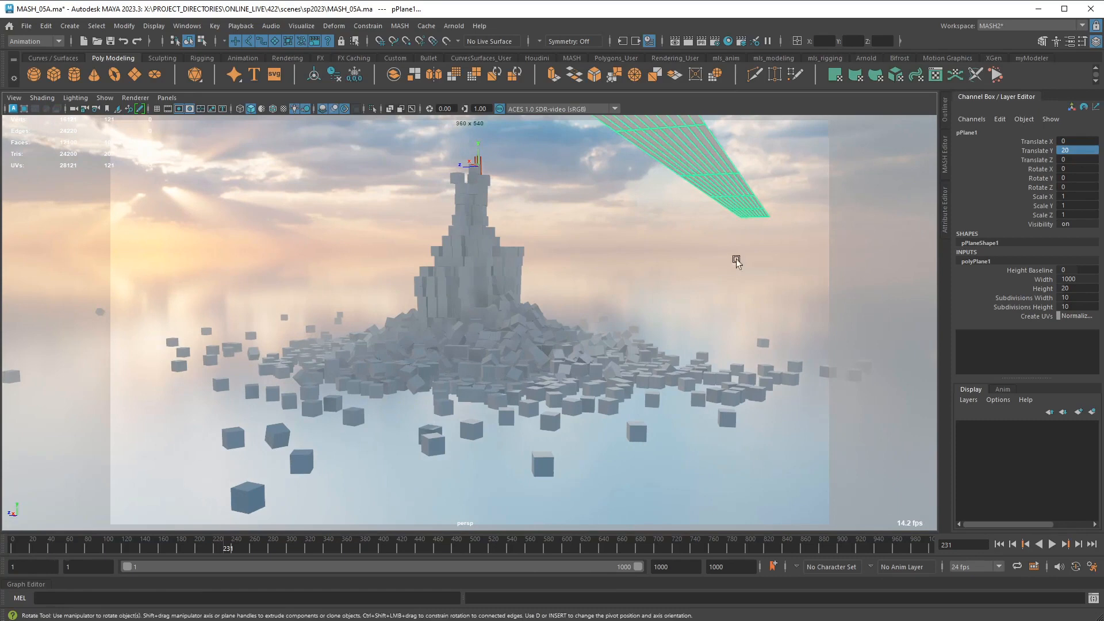
# Set the plane's Translate Y to -20 and its height to 1000 to form a ground under the cubes
pyautogui.doubleClick(1084, 147)
pyautogui.write('-20')
pyautogui.press('Return')
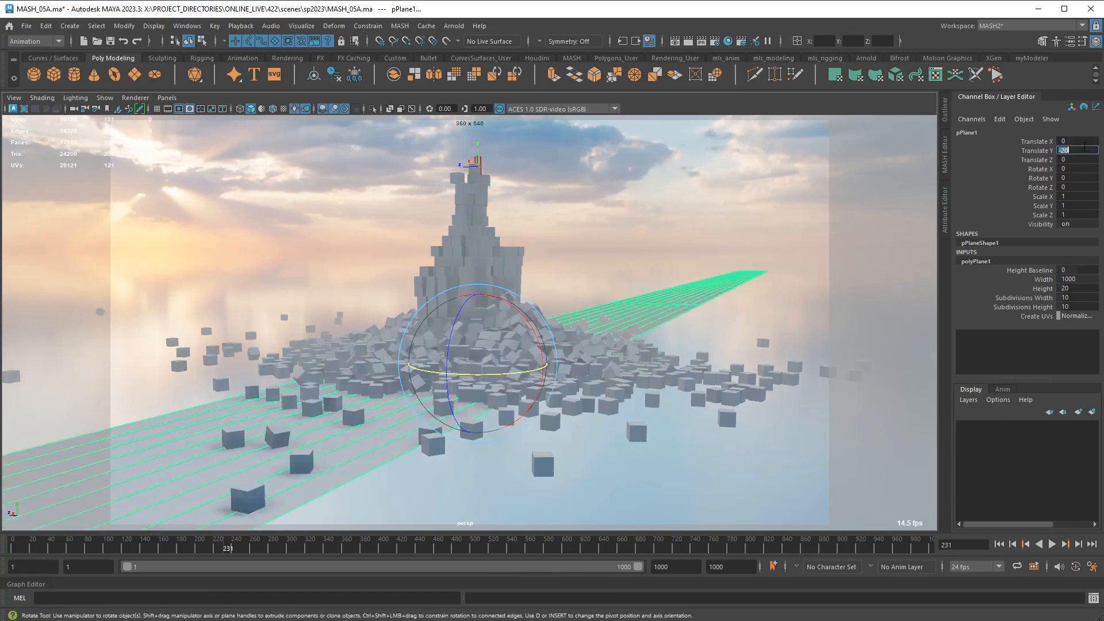
pyautogui.doubleClick(1070, 288)
pyautogui.write('1000')
pyautogui.press('Return')
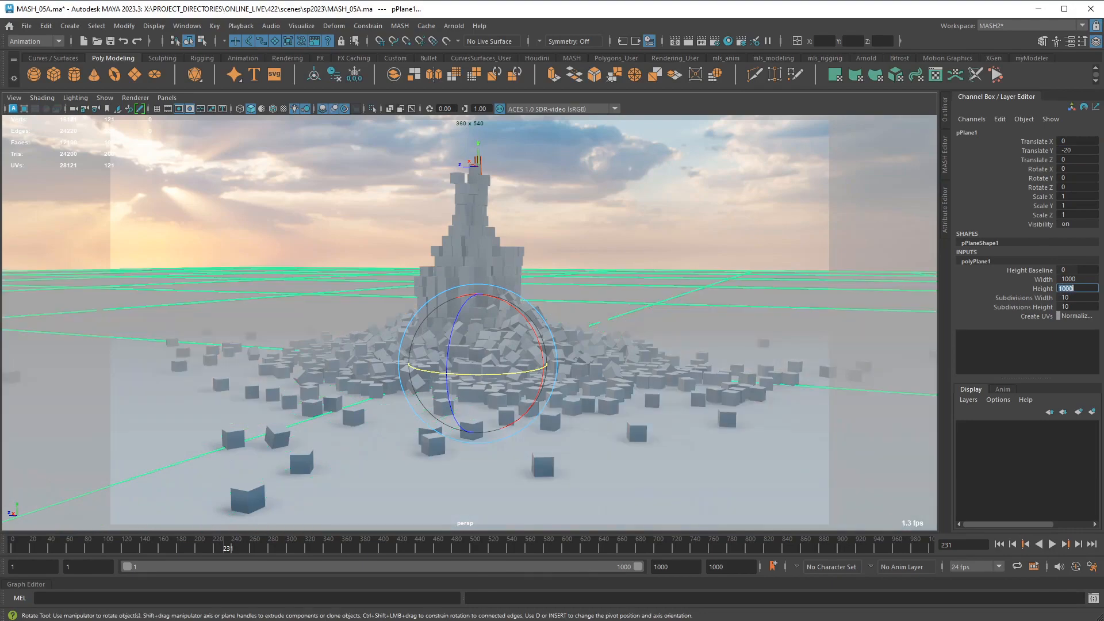
# Set the ground plane's width and height to 100, then deselect it with the cube pile framed closer in view
pyautogui.keyDown('alt'); pyautogui.moveTo(512, 332); pyautogui.dragTo(588, 356); pyautogui.keyUp('alt')
pyautogui.moveTo(1077, 280)
pyautogui.mouseDown()
pyautogui.moveTo(1077, 294)
pyautogui.moveTo(1070, 286)
pyautogui.mouseUp()
pyautogui.press('Return')
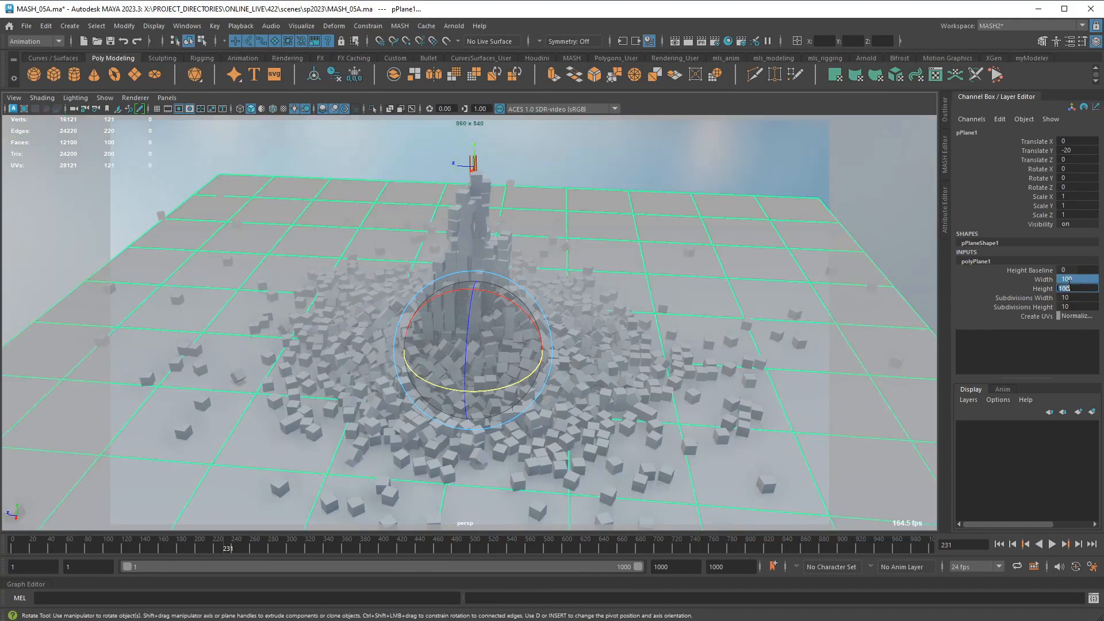
pyautogui.moveTo(598, 348)
pyautogui.keyDown('alt'); pyautogui.mouseDown()
pyautogui.moveTo(617, 352)
pyautogui.moveTo(550, 347)
pyautogui.moveTo(628, 336)
pyautogui.moveTo(616, 347)
pyautogui.mouseUp(); pyautogui.keyUp('alt')
pyautogui.scroll(8, 621, 376)
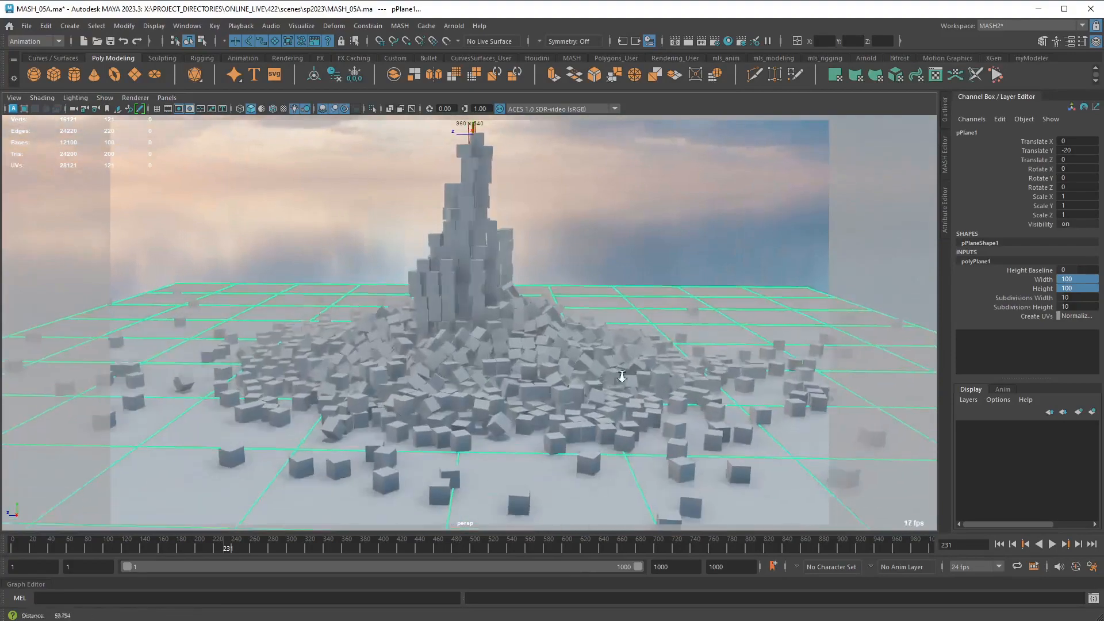
pyautogui.keyDown('alt'); pyautogui.moveTo(698, 301); pyautogui.dragTo(678, 330, button='middle'); pyautogui.keyUp('alt')
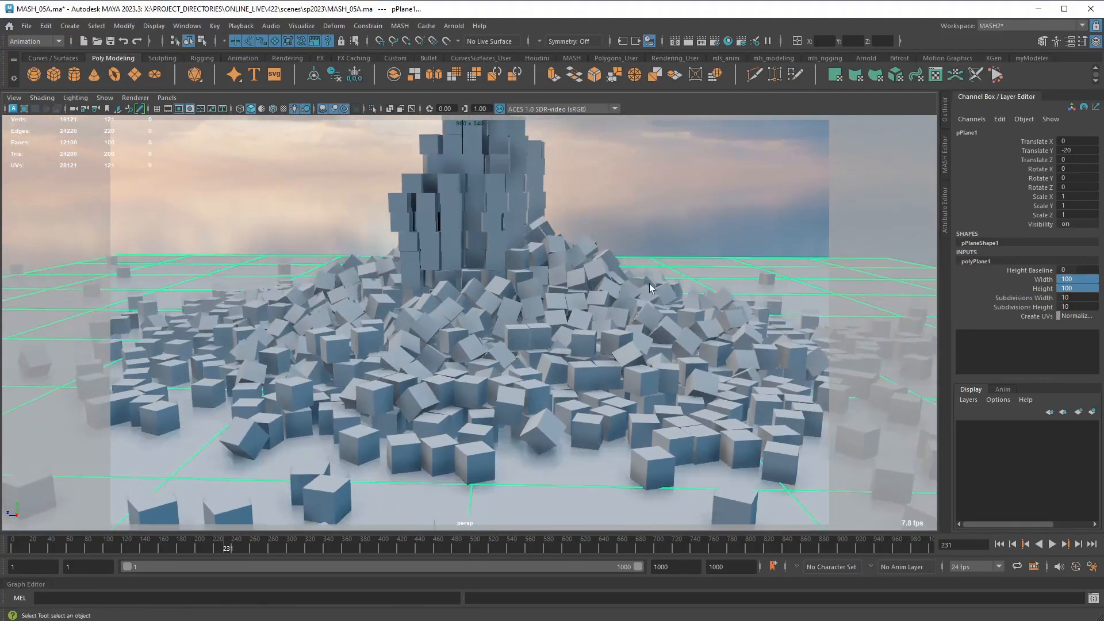
pyautogui.keyDown('alt'); pyautogui.moveTo(650, 285); pyautogui.dragTo(626, 292); pyautogui.keyUp('alt')
pyautogui.keyDown('alt'); pyautogui.moveTo(636, 308); pyautogui.dragTo(639, 350, button='middle'); pyautogui.keyUp('alt')
pyautogui.keyDown('alt'); pyautogui.moveTo(673, 279); pyautogui.dragTo(667, 278); pyautogui.keyUp('alt')
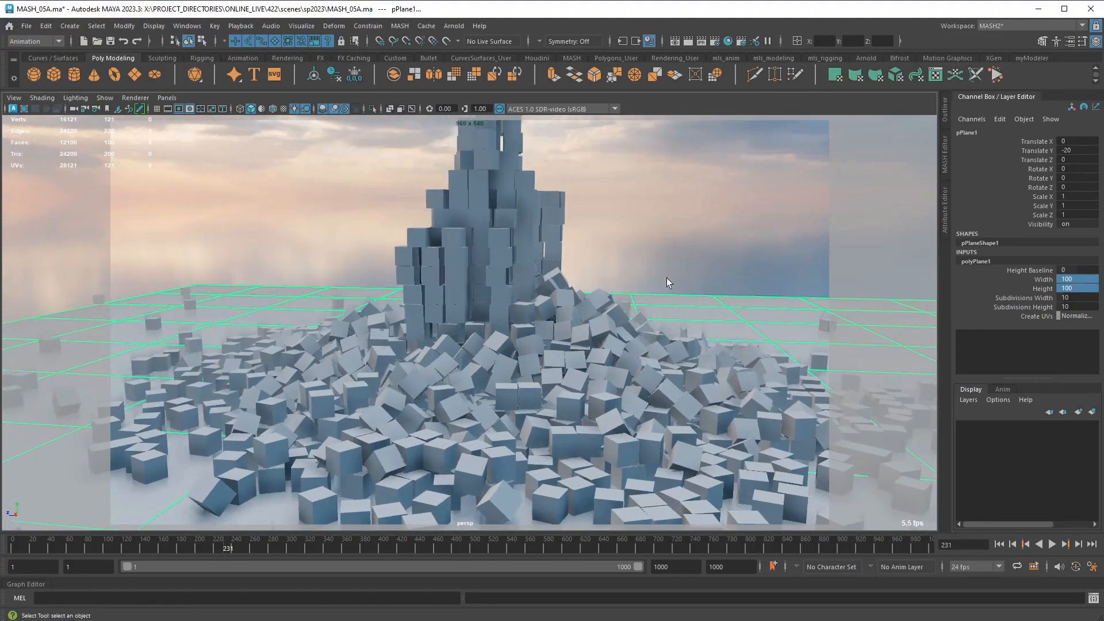
pyautogui.click(666, 258)
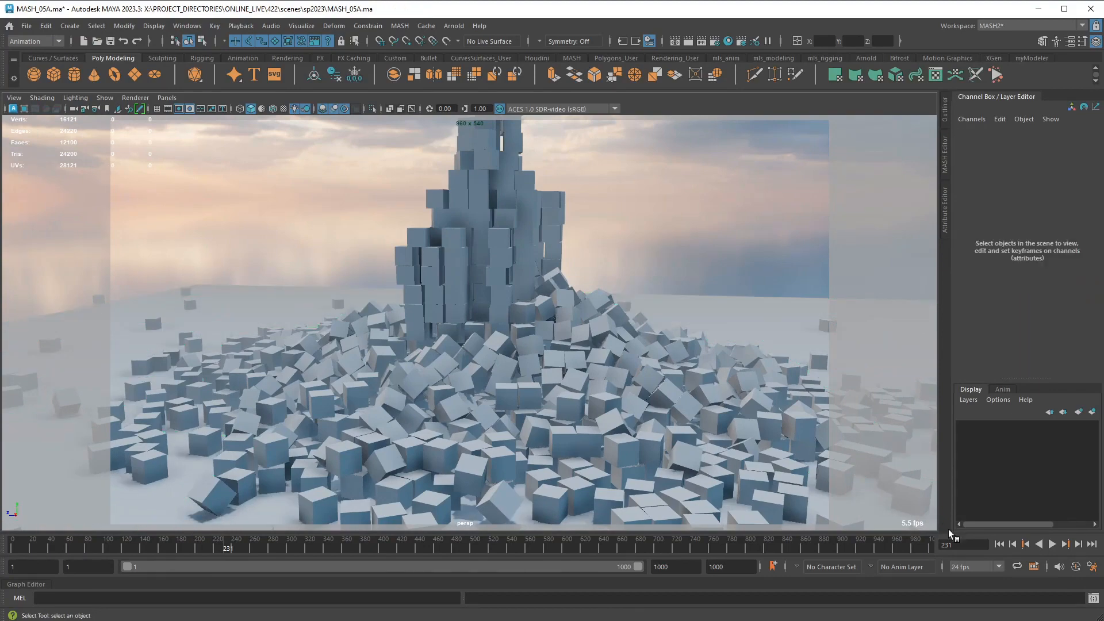
# Play the simulation from the first frame, stop it around frame 194, and save the scene
pyautogui.click(999, 544)
pyautogui.click(1052, 544)
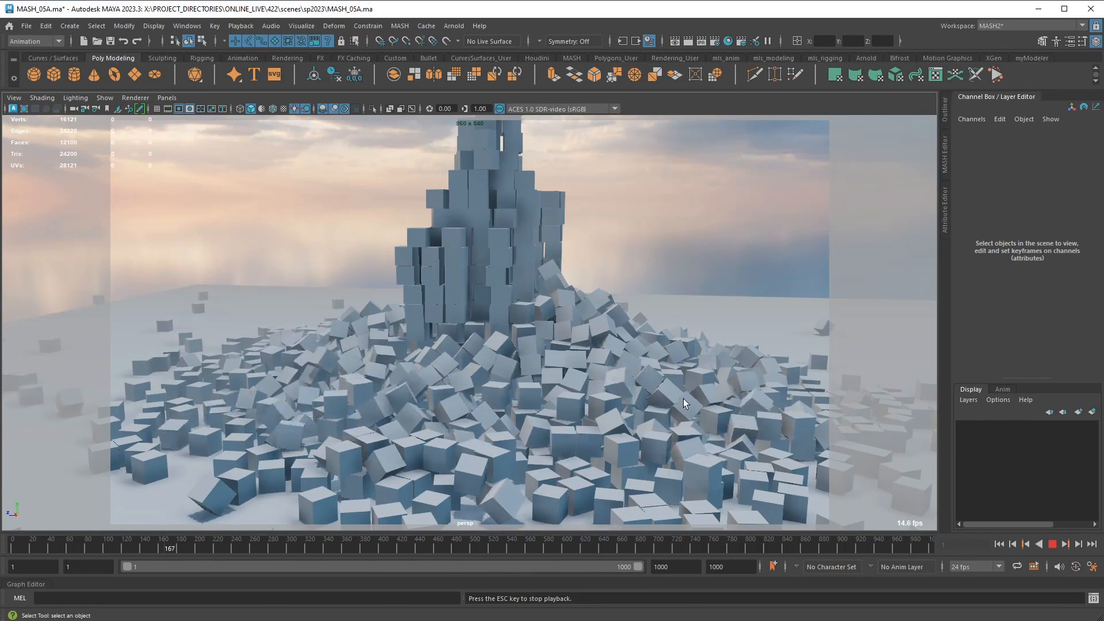
pyautogui.press('Escape')
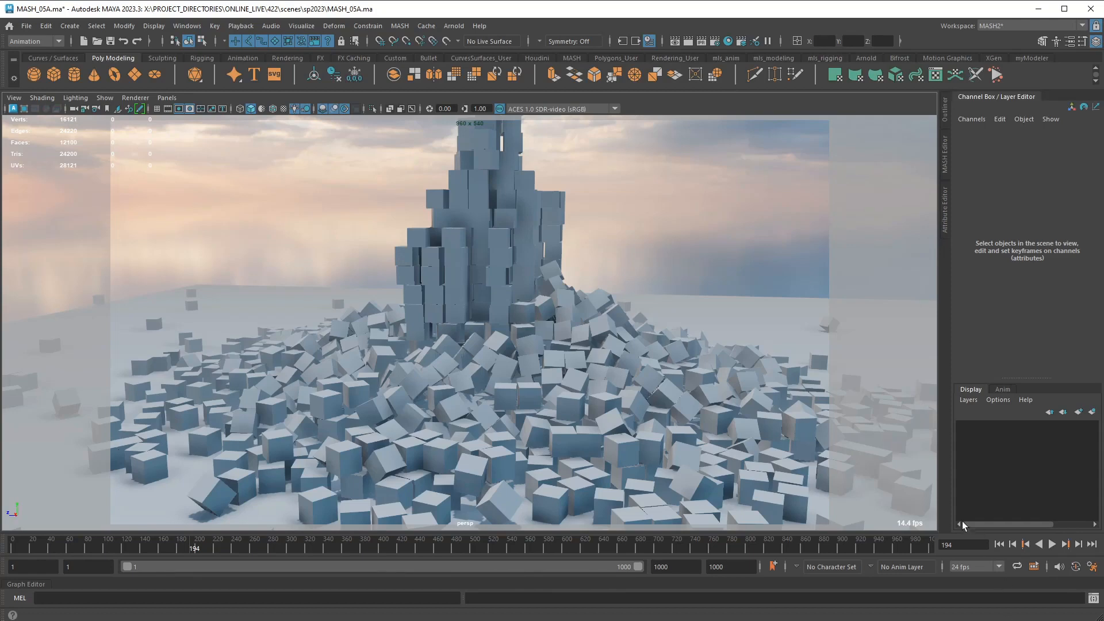
pyautogui.hotkey('ctrl', 's')
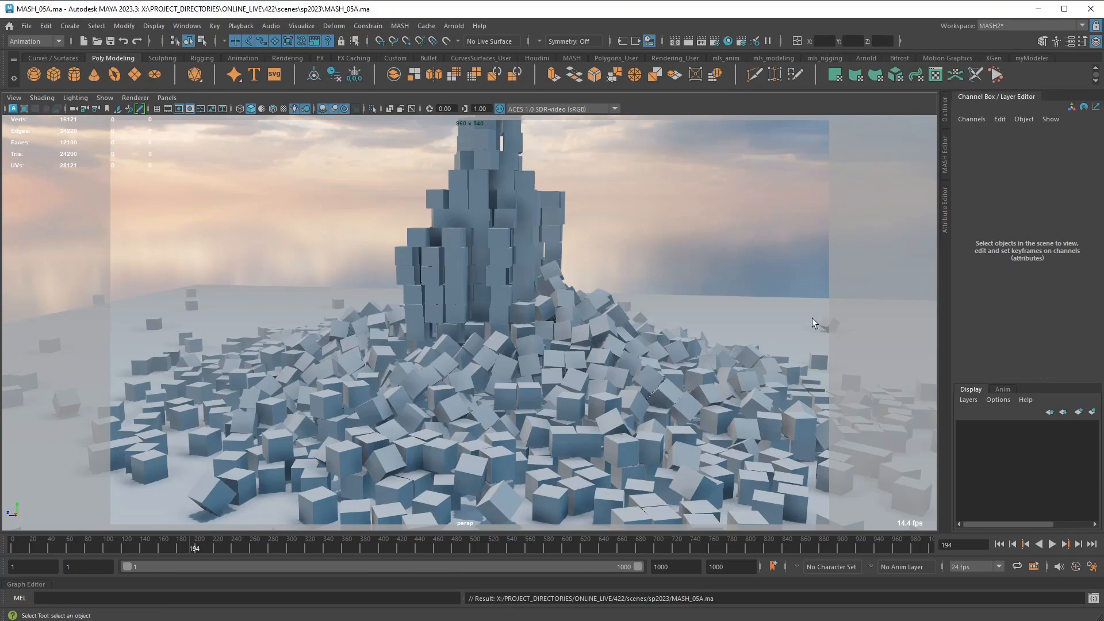